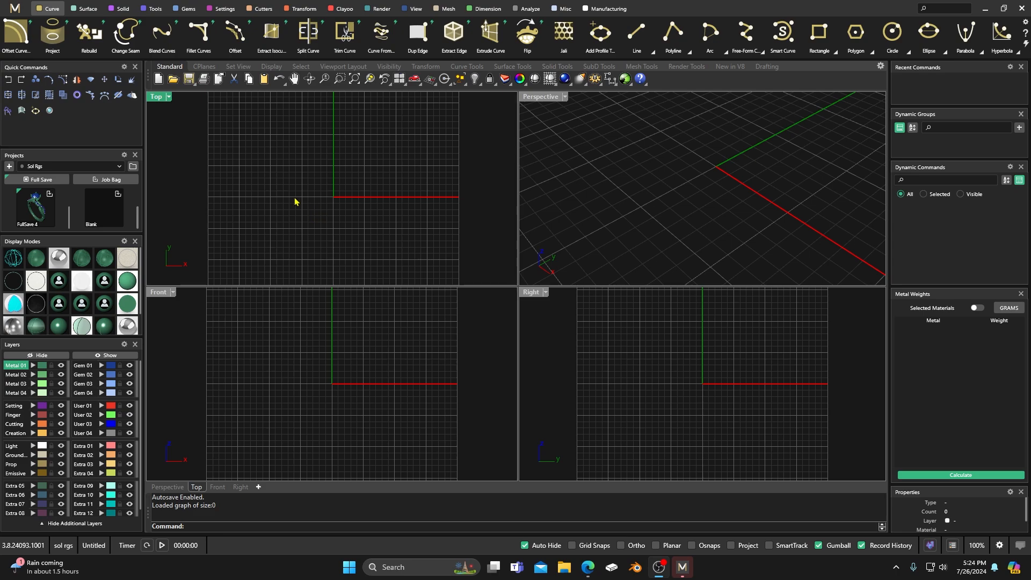
Step: Switch to the browser and examine the reference photo of the knotted solitaire ring
{"action": "left_click", "coordinate": [587, 566]}
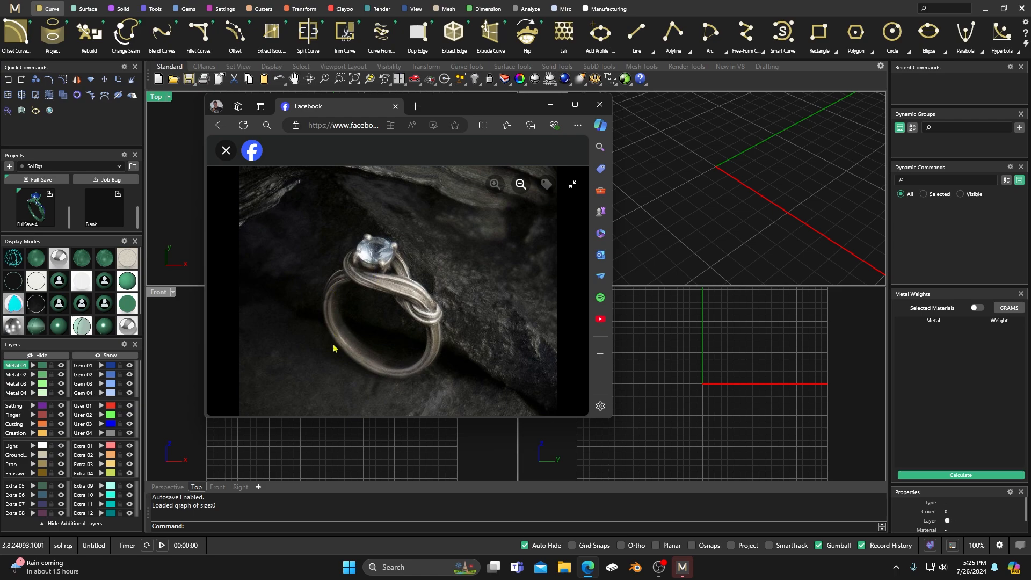
{"action": "left_click_drag", "start_coordinate": [454, 113], "coordinate": [0, 143]}
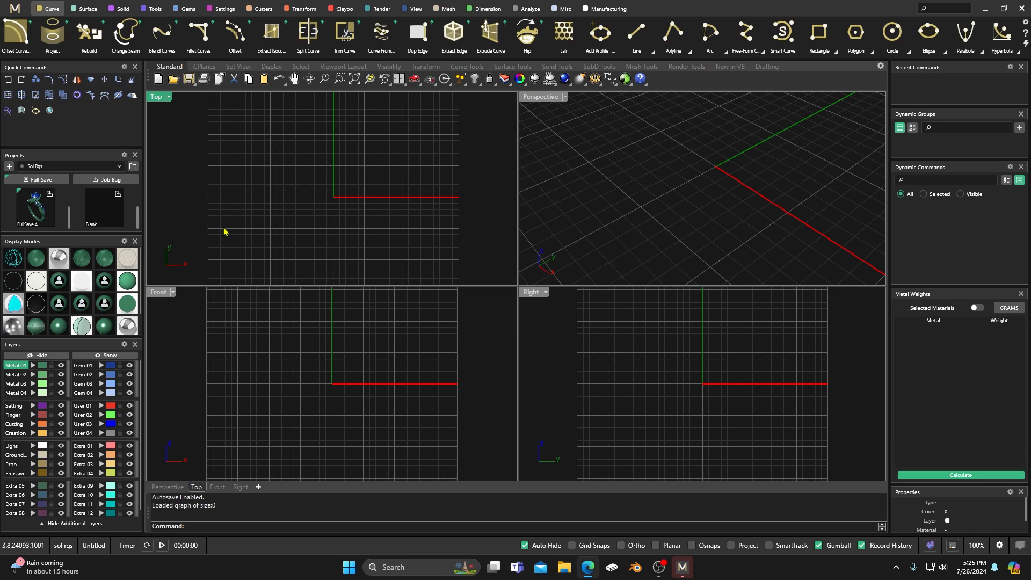
Step: Create a Ring Rail with US finger size 7 and 17.34 mm diameter
{"action": "left_click", "coordinate": [152, 8]}
{"action": "left_click", "coordinate": [274, 38]}
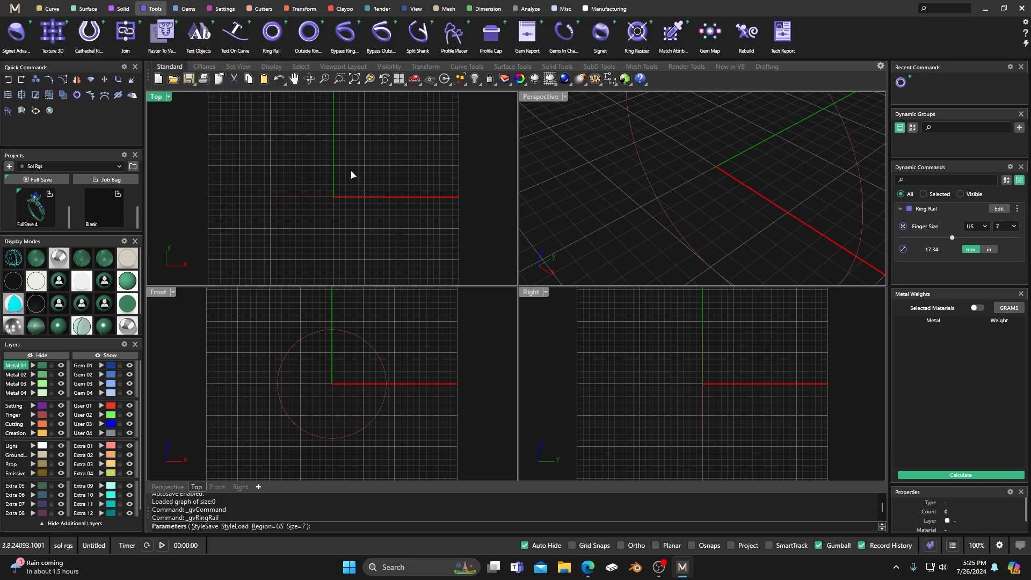
{"action": "left_click", "coordinate": [330, 334]}
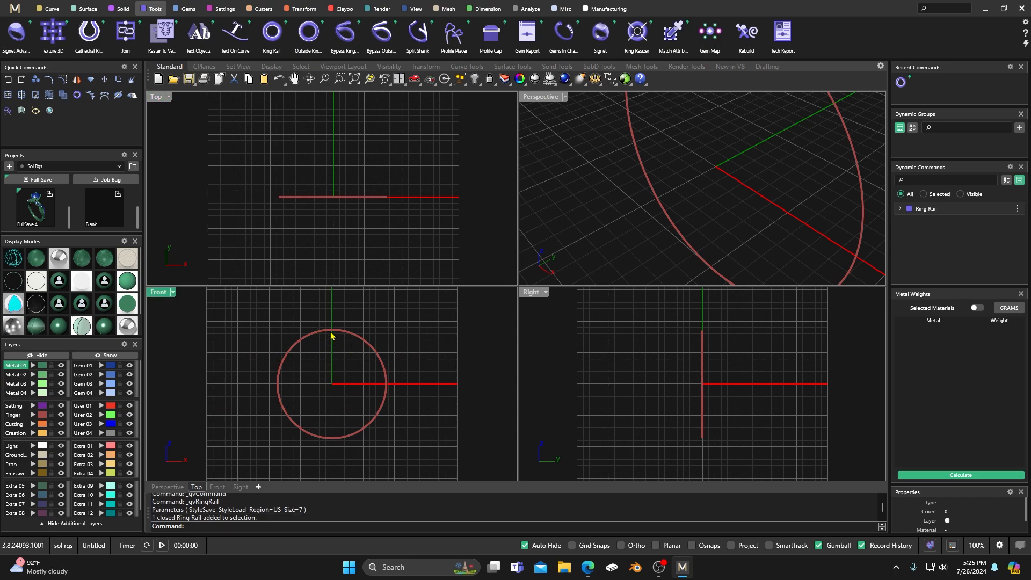
Step: Change the ring rail's seam to the bottom of the circle at position 0.5 and assign the curve to the Finger layer
{"action": "left_click", "coordinate": [47, 8]}
{"action": "left_click", "coordinate": [126, 33]}
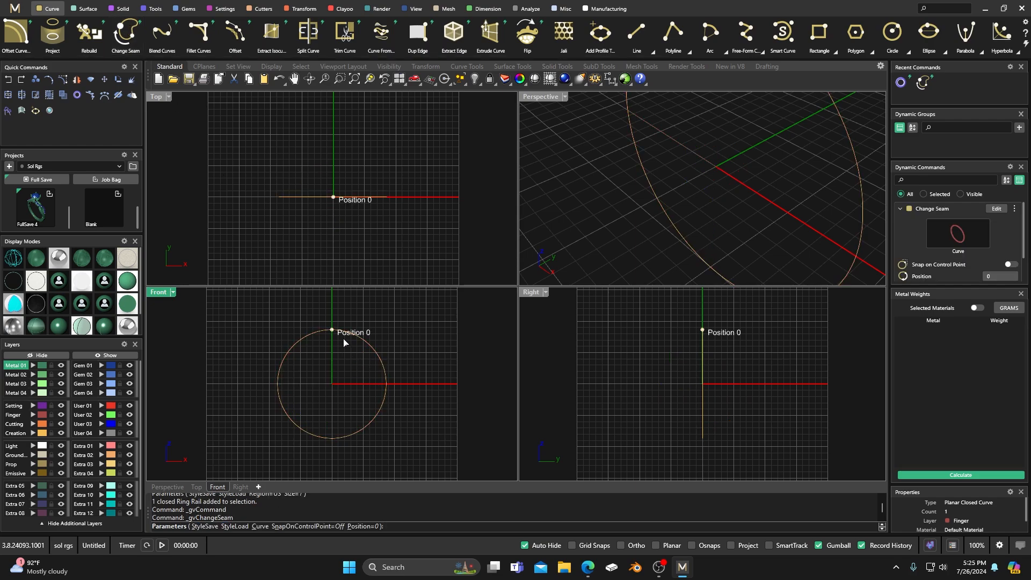
{"action": "left_click", "coordinate": [333, 438]}
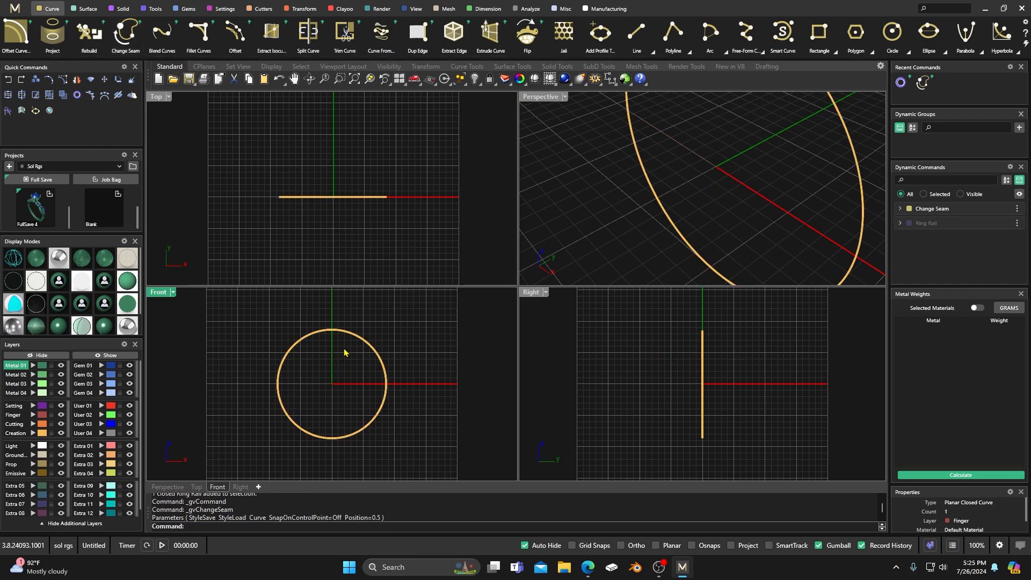
{"action": "left_click", "coordinate": [323, 330]}
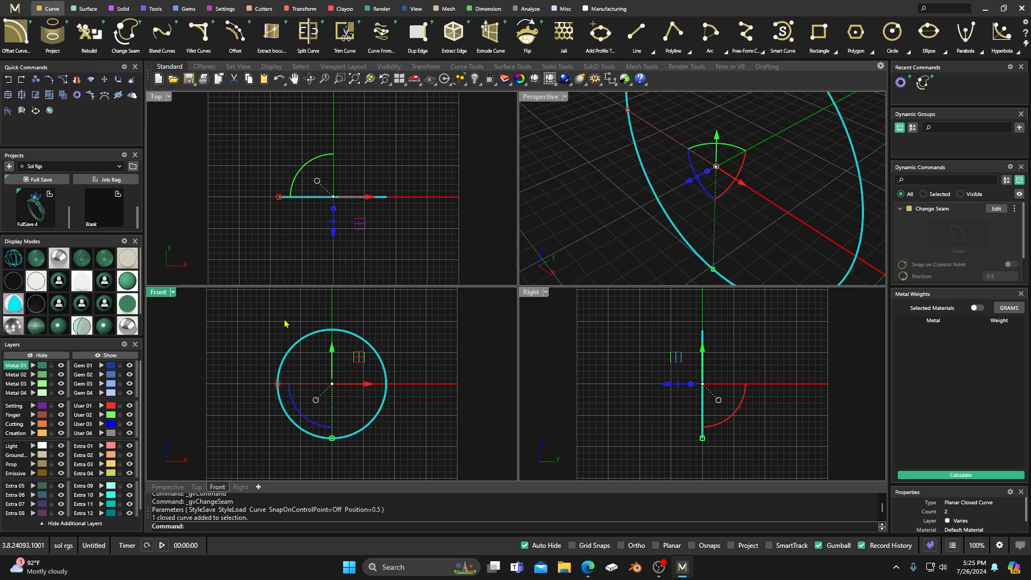
{"action": "left_click", "coordinate": [33, 415]}
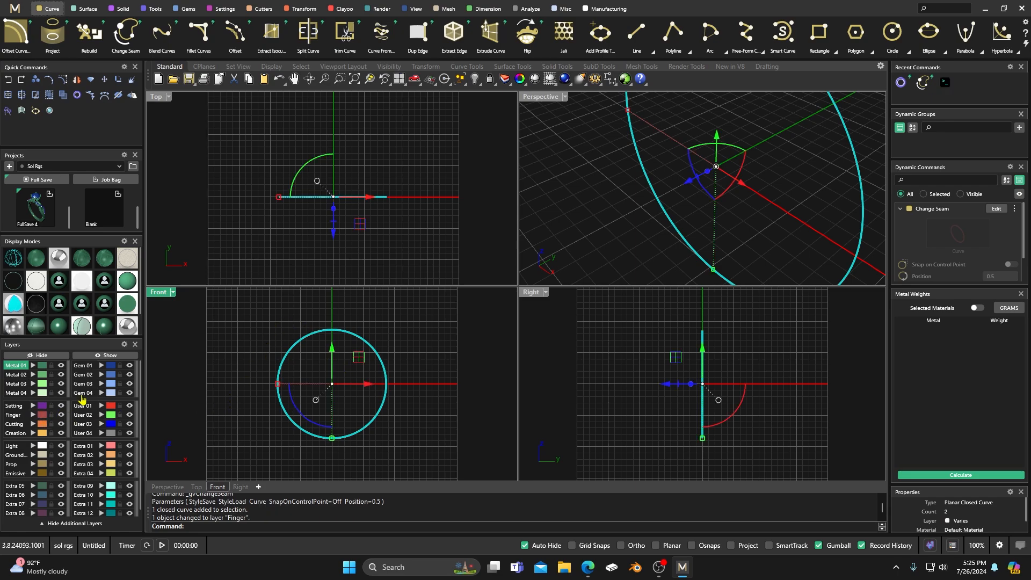
{"action": "left_click", "coordinate": [233, 243]}
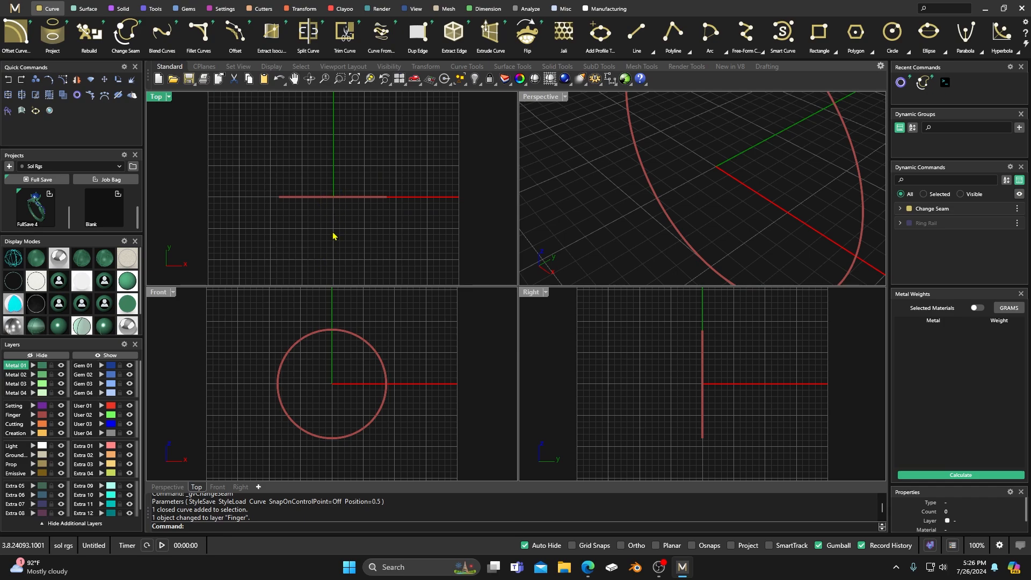
Step: Measure the length of the ring rail curve with the Length command
{"action": "left_click", "coordinate": [333, 328]}
{"action": "left_click", "coordinate": [335, 332]}
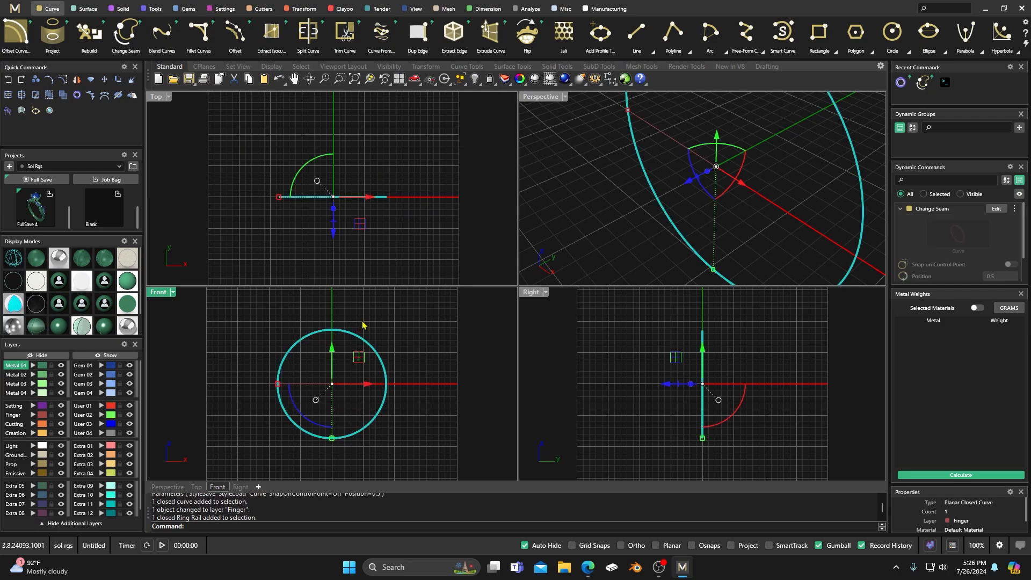
{"action": "type", "text": "Length"}
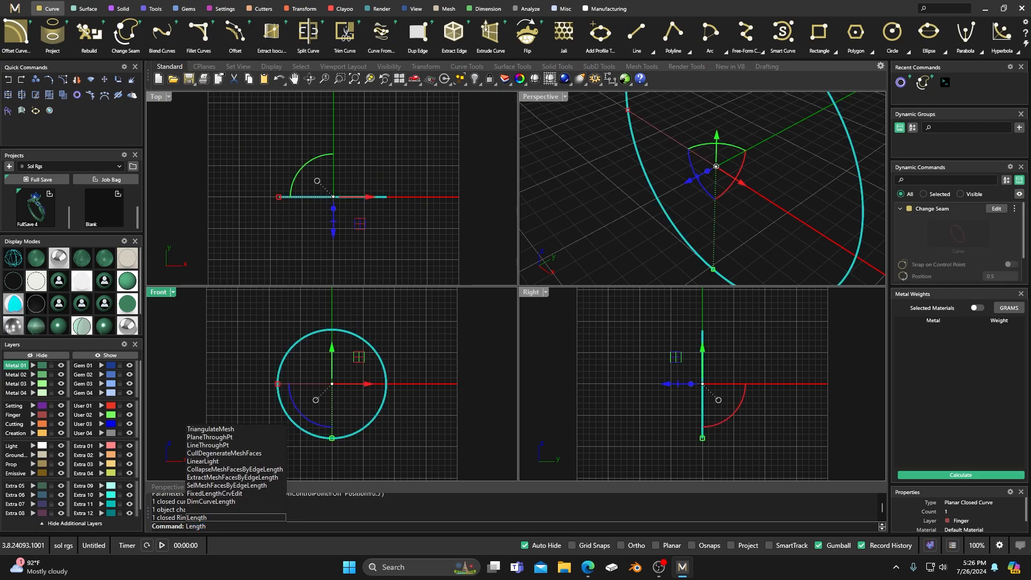
{"action": "key", "text": "Return"}
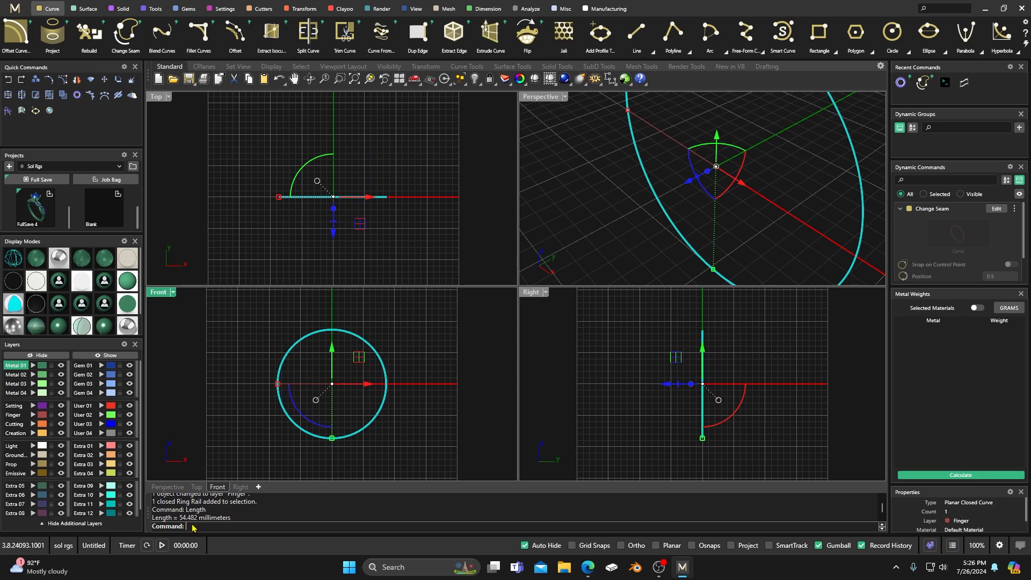
{"action": "left_click", "coordinate": [389, 258]}
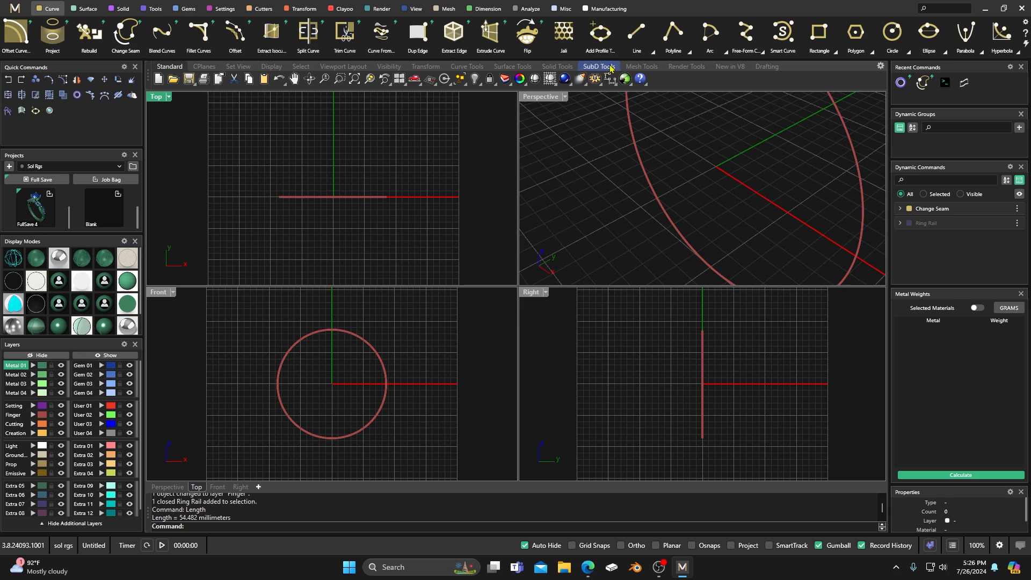
Step: Draw a horizontal line 54.482 mm long on the User 02 layer in the Top view, reusing the ring rail's measured length
{"action": "left_click", "coordinate": [636, 33]}
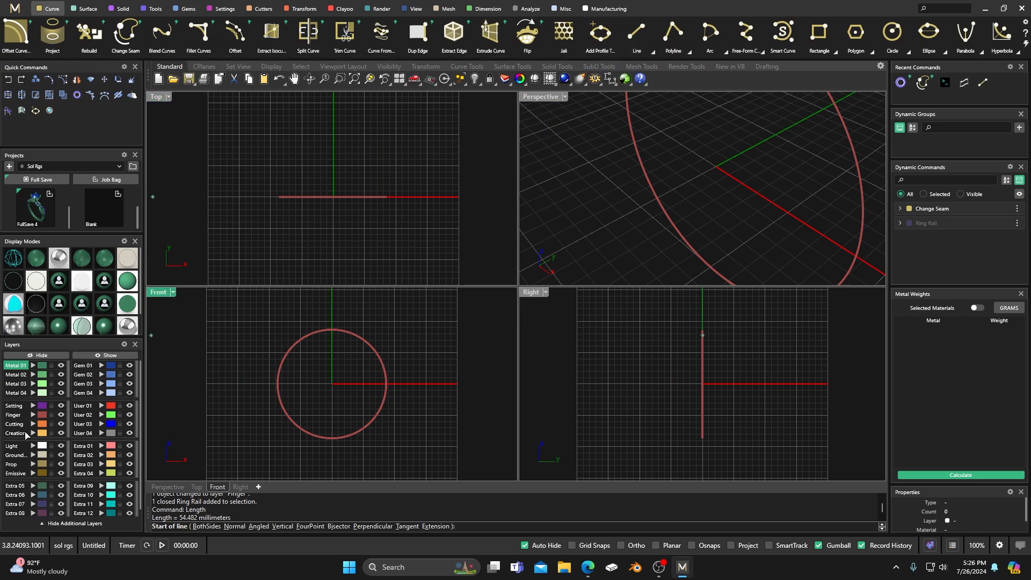
{"action": "left_click", "coordinate": [15, 433]}
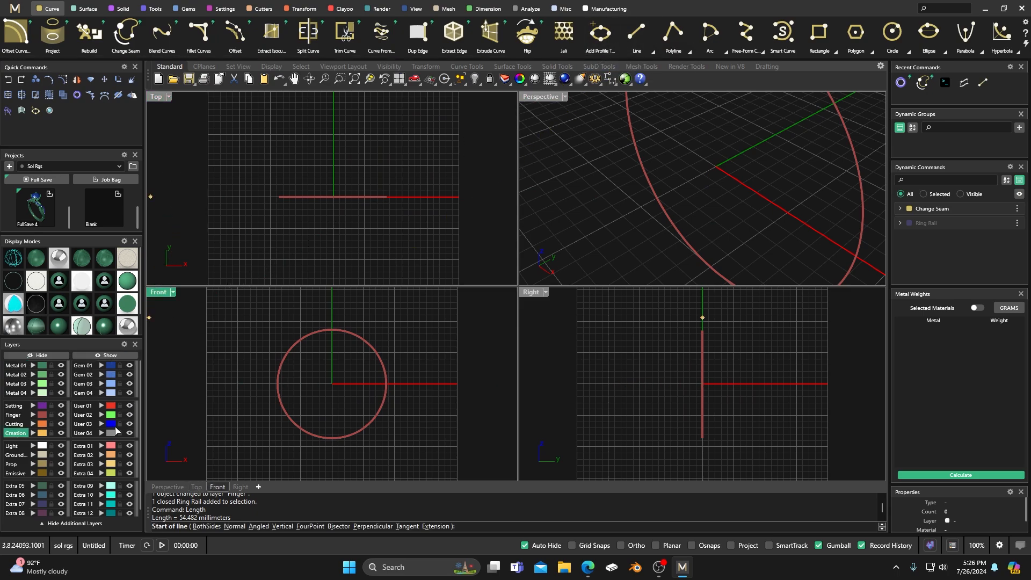
{"action": "left_click", "coordinate": [86, 415]}
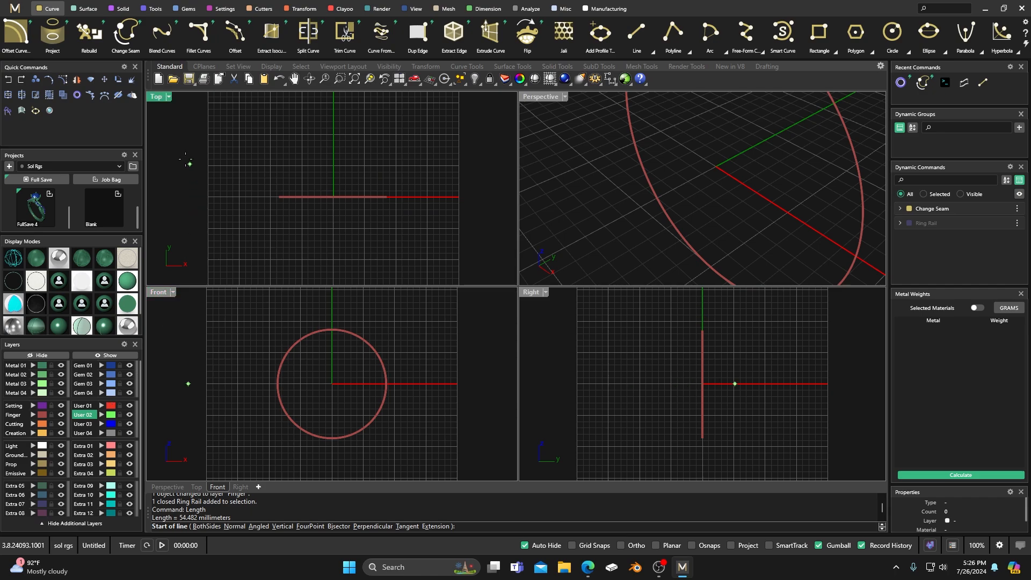
{"action": "left_click", "coordinate": [169, 132]}
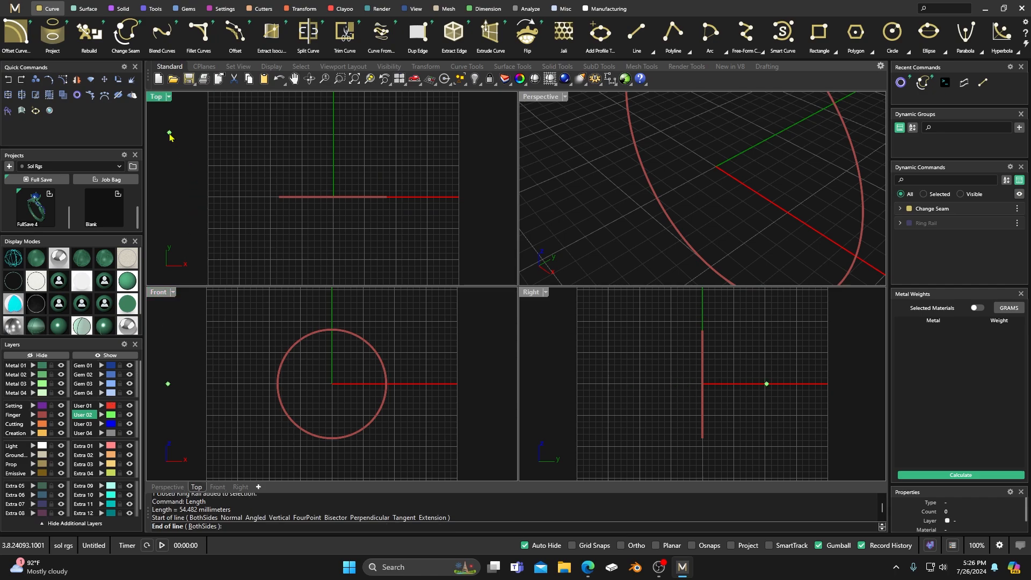
{"action": "left_click_drag", "start_coordinate": [197, 510], "coordinate": [179, 511]}
{"action": "right_click", "coordinate": [186, 510]}
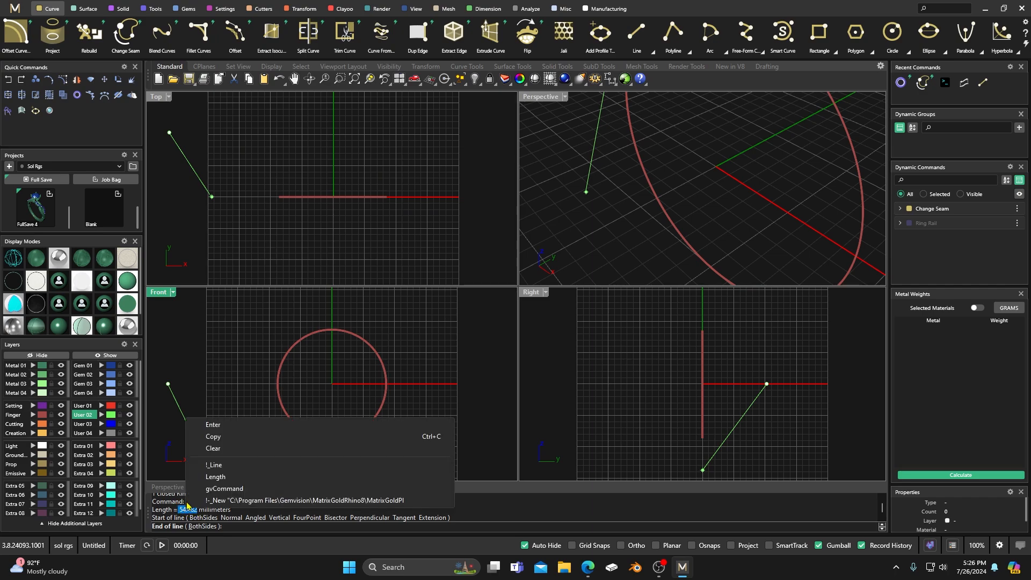
{"action": "left_click", "coordinate": [215, 438]}
{"action": "left_click", "coordinate": [229, 530]}
{"action": "right_click", "coordinate": [229, 530]}
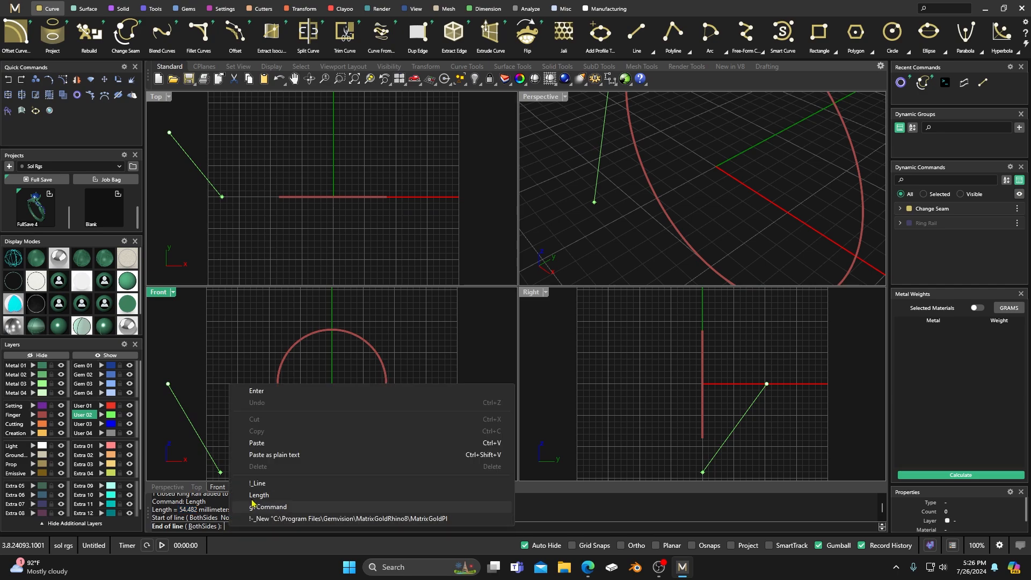
{"action": "left_click", "coordinate": [257, 443]}
{"action": "key", "text": "Return"}
{"action": "scroll", "coordinate": [348, 172], "scroll_direction": "down", "scroll_amount": 3}
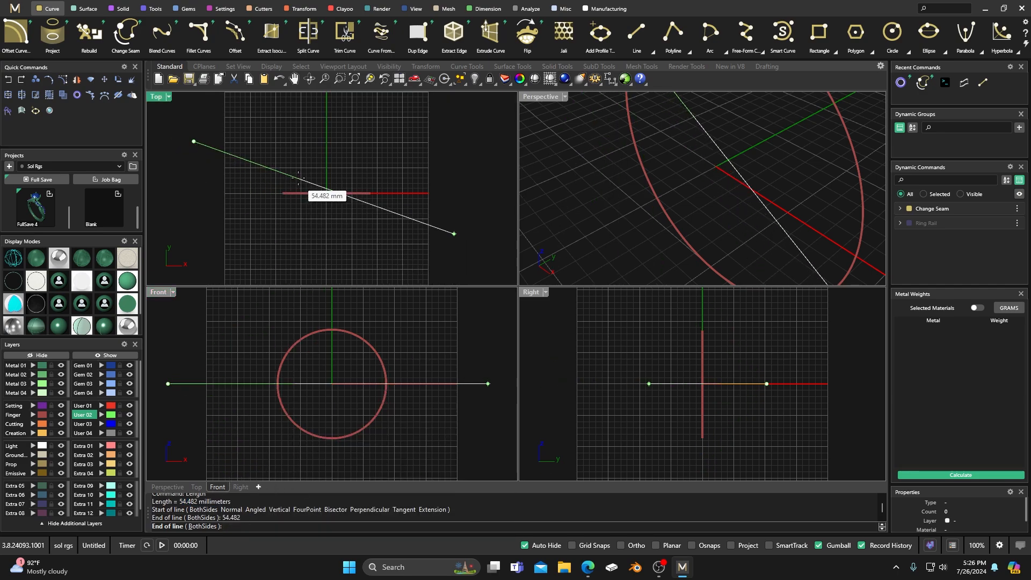
{"action": "left_click", "coordinate": [462, 153]}
Step: Center the line at the world origin on all three axes with Center Objects
{"action": "left_click", "coordinate": [337, 149]}
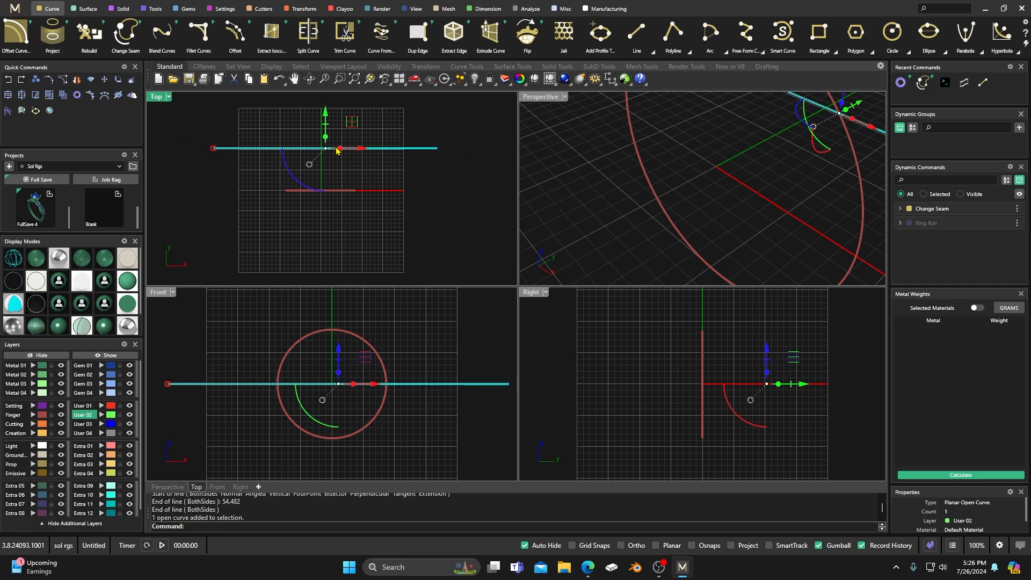
{"action": "left_click", "coordinate": [302, 9]}
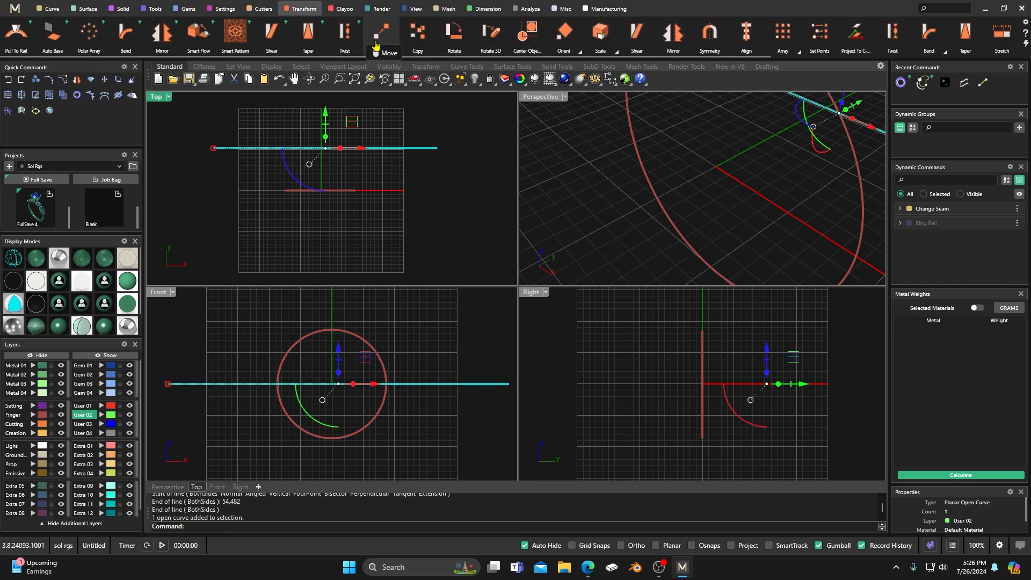
{"action": "left_click", "coordinate": [526, 34]}
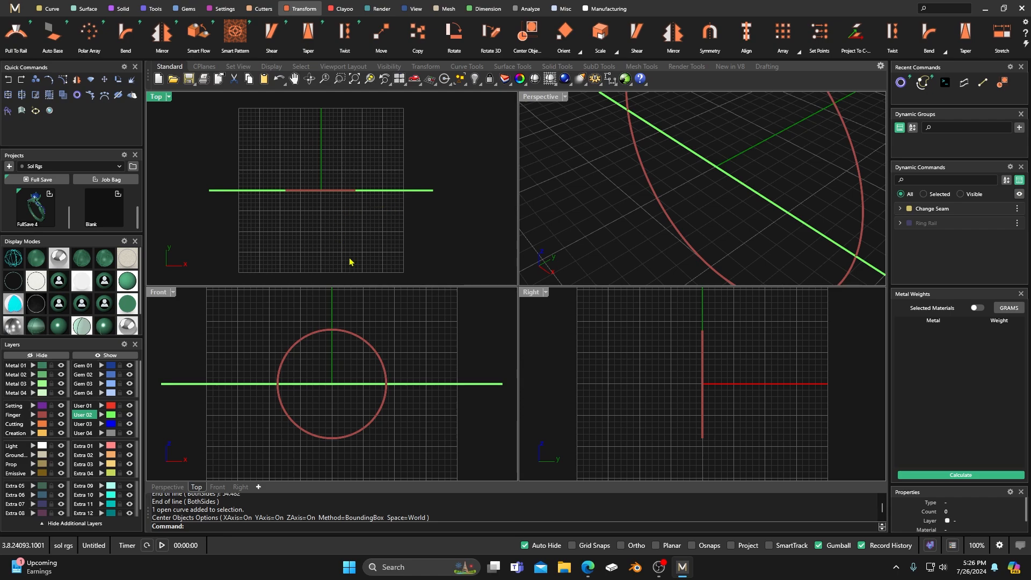
Step: Examine the reference ring photo again, comparing its band and knot with the flat line layout
{"action": "left_click_drag", "start_coordinate": [0, 109], "coordinate": [458, 91]}
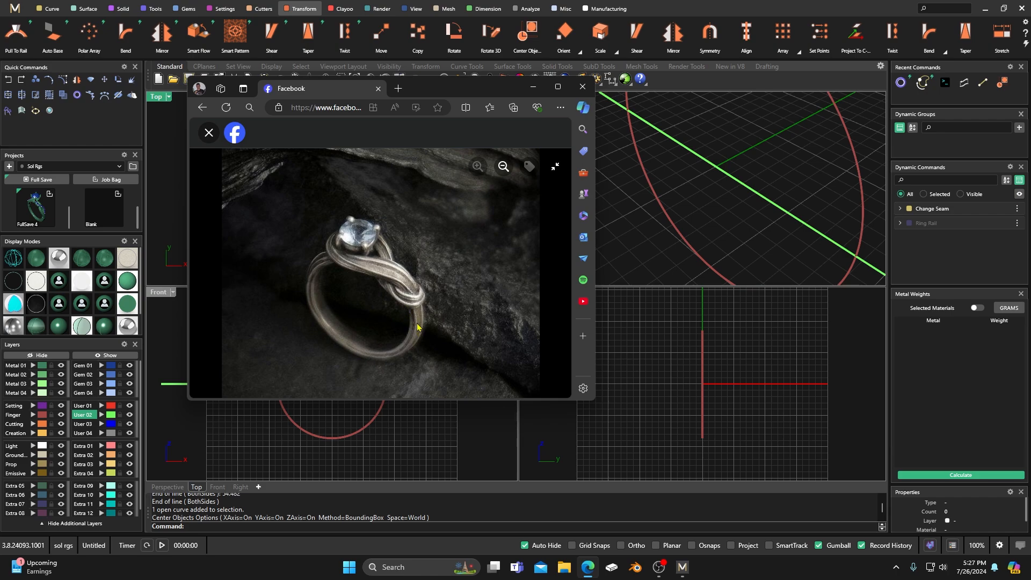
{"action": "left_click", "coordinate": [703, 162]}
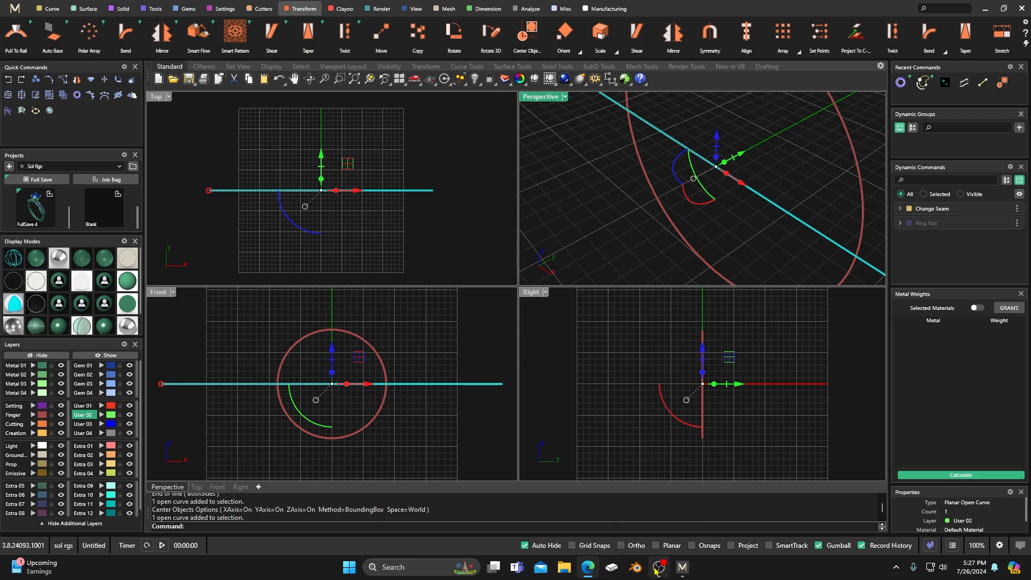
{"action": "left_click", "coordinate": [588, 568]}
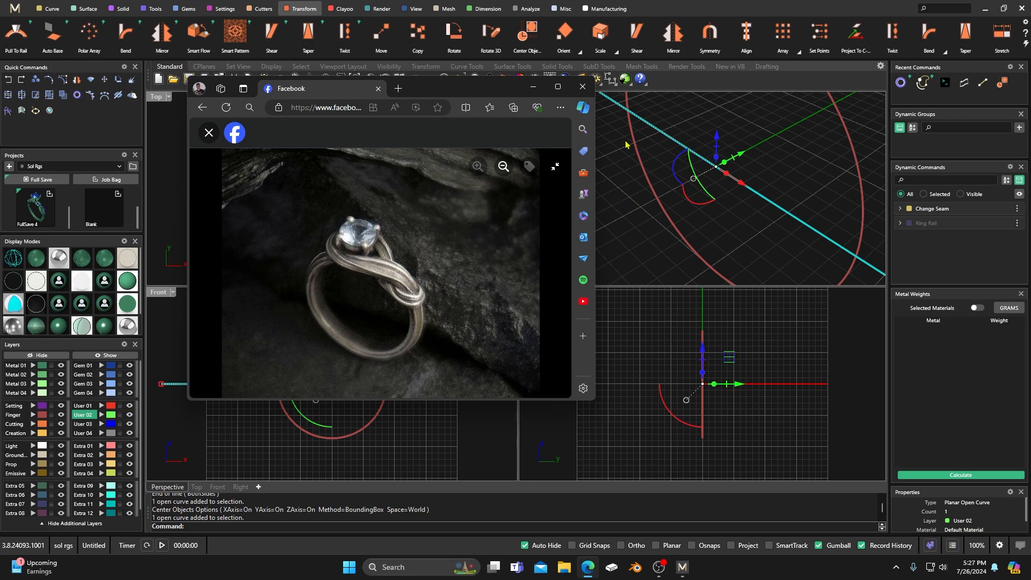
{"action": "left_click_drag", "start_coordinate": [497, 87], "coordinate": [0, 161]}
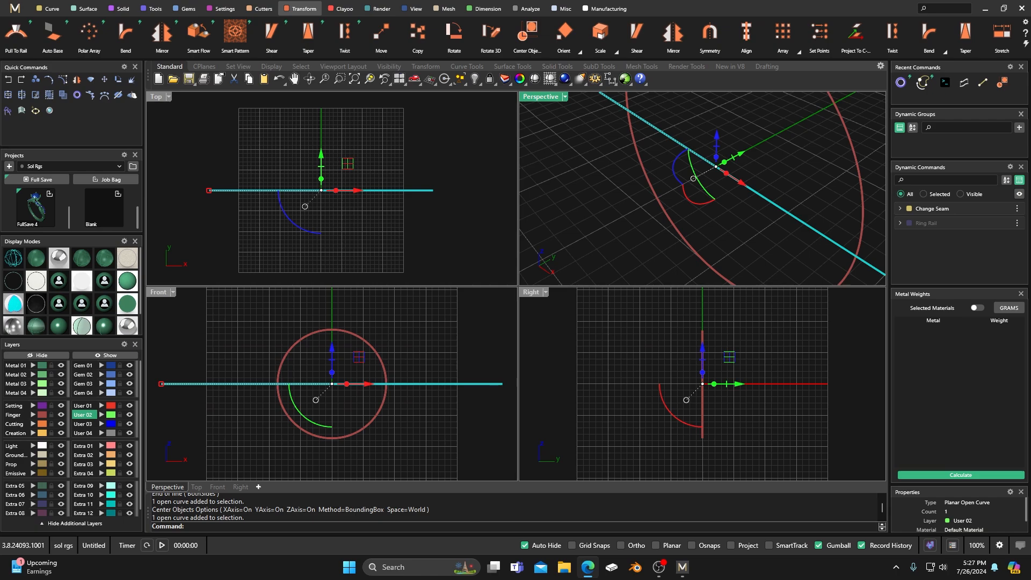
Step: Divide the green line into 4 segments with marked ends, placing the points on the User 01 layer
{"action": "left_click", "coordinate": [322, 138]}
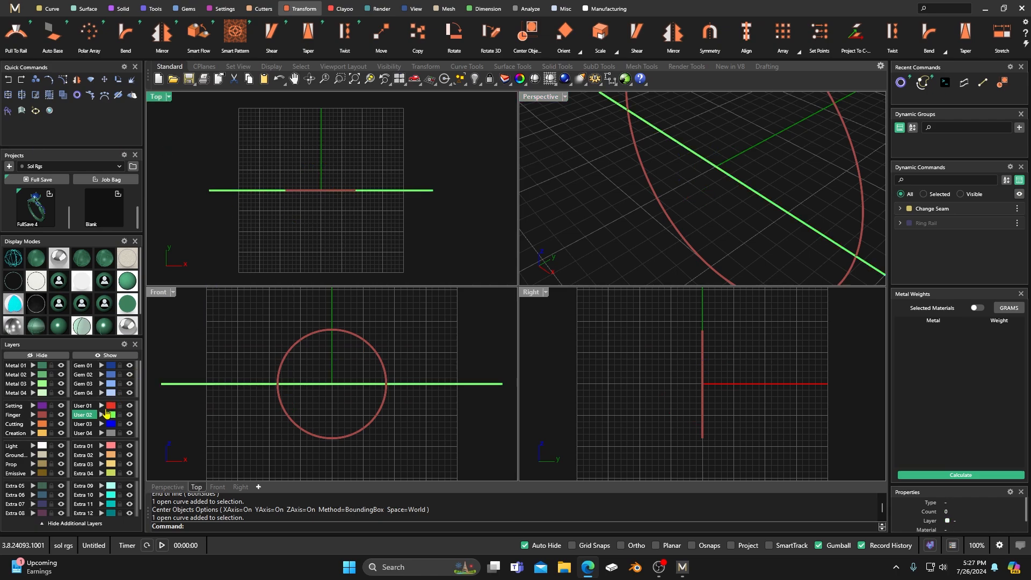
{"action": "left_click", "coordinate": [86, 405]}
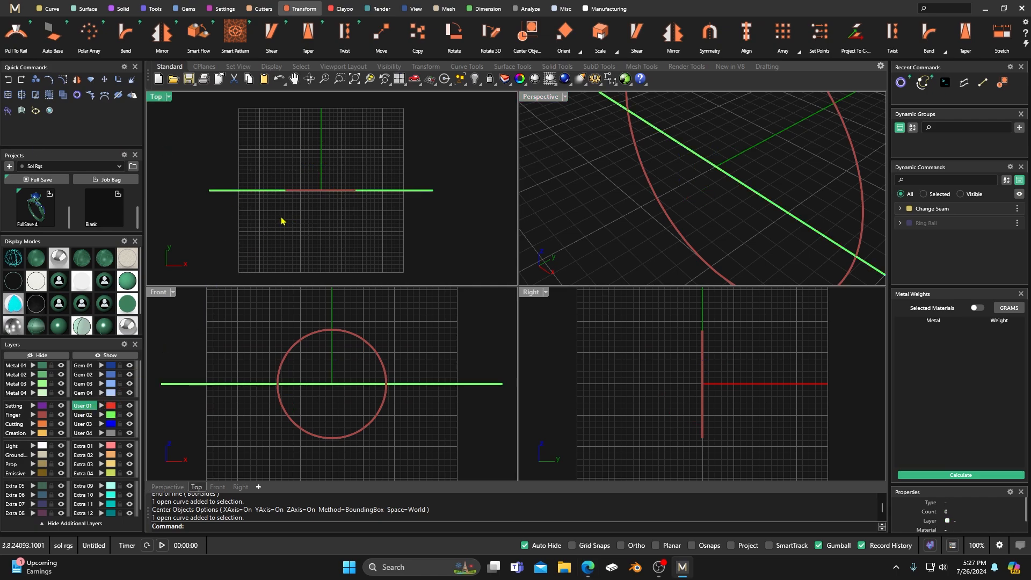
{"action": "left_click", "coordinate": [261, 191]}
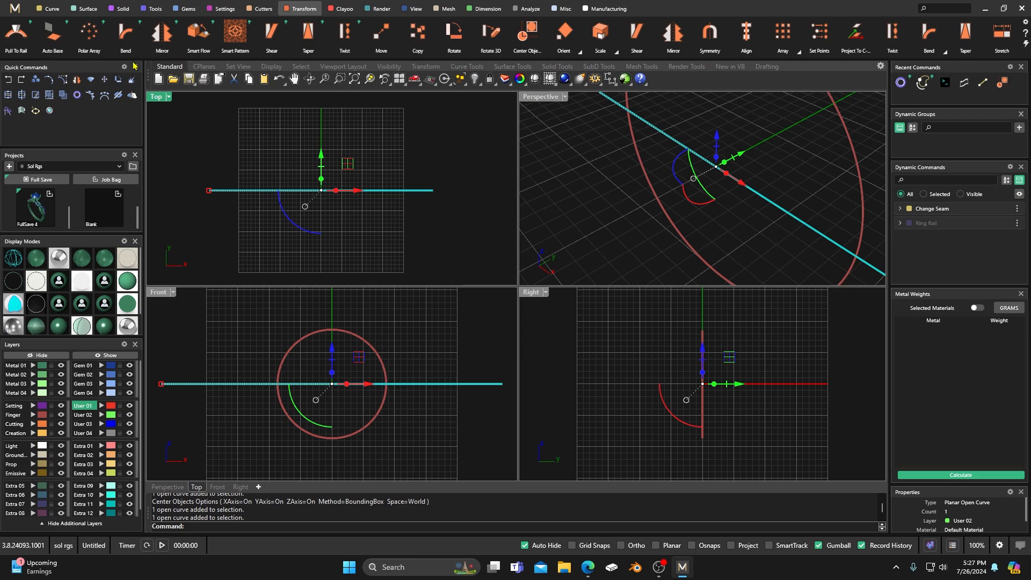
{"action": "left_click", "coordinate": [54, 11]}
{"action": "scroll", "coordinate": [666, 31], "scroll_direction": "down", "scroll_amount": 5}
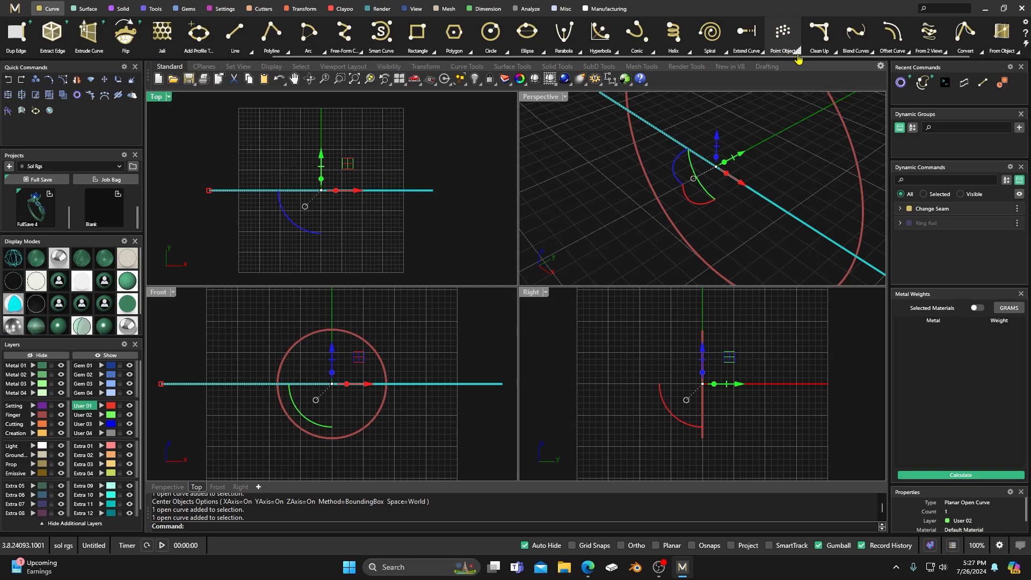
{"action": "left_click", "coordinate": [798, 54]}
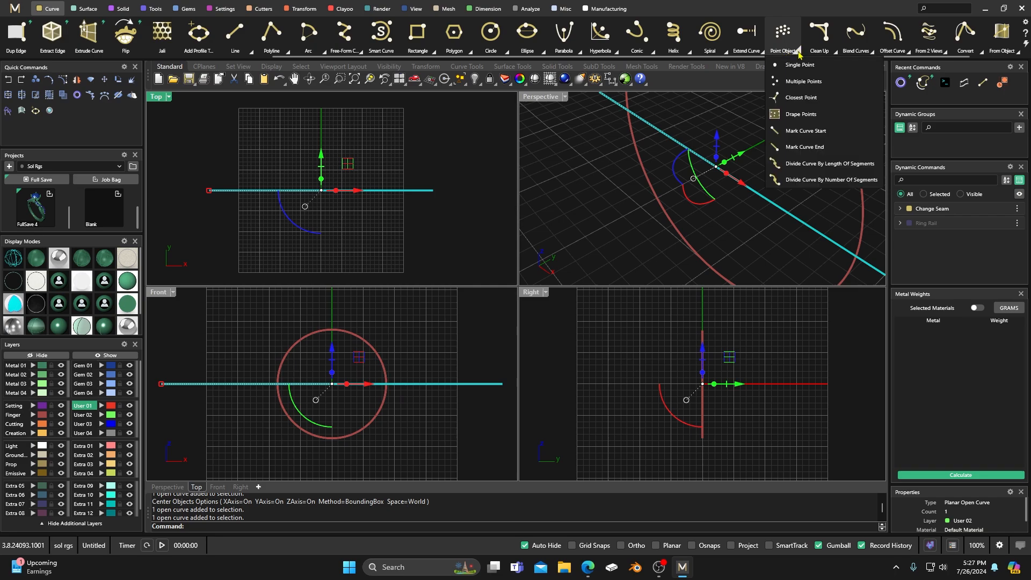
{"action": "left_click", "coordinate": [824, 181]}
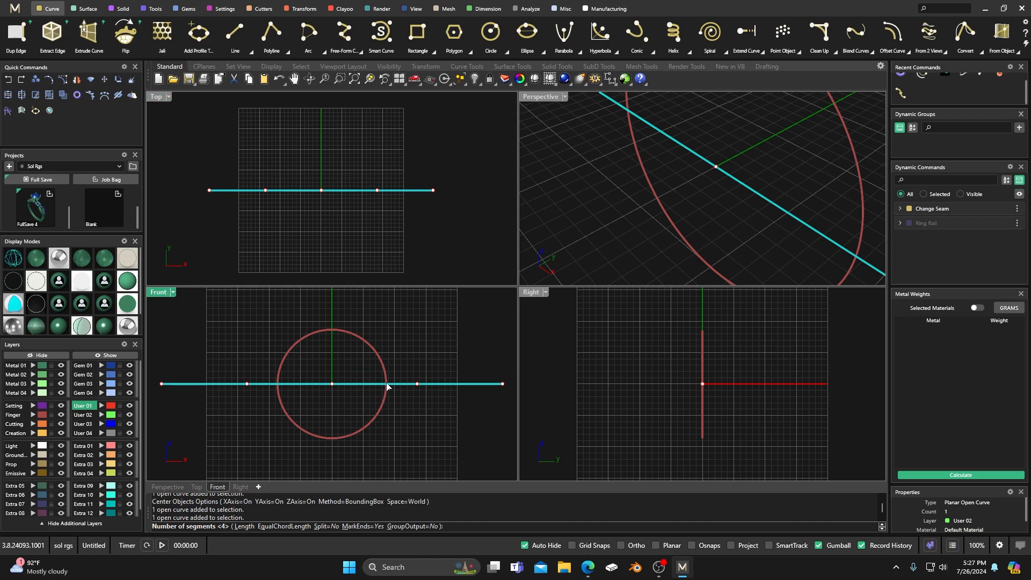
{"action": "right_click", "coordinate": [277, 329]}
{"action": "right_click", "coordinate": [393, 322]}
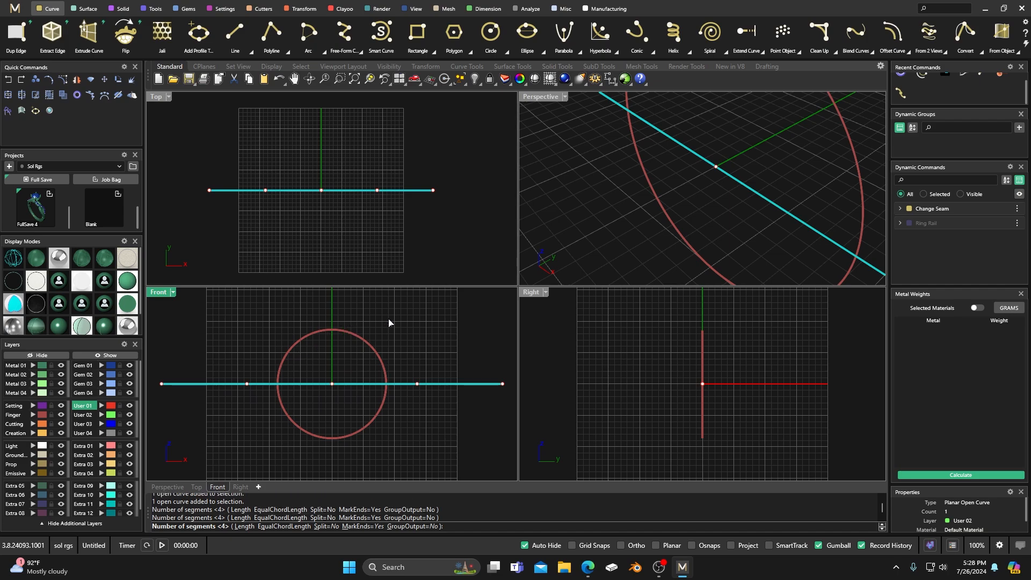
{"action": "right_click", "coordinate": [276, 361]}
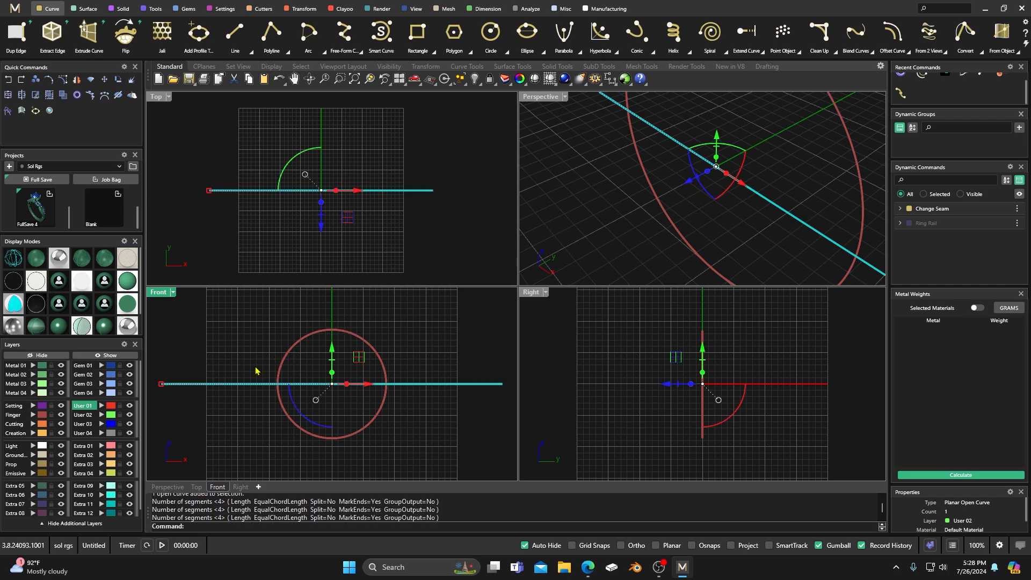
Step: Repeat the division of the green line into 4 segments on the User 01 layer and check one of the points
{"action": "left_click", "coordinate": [255, 346]}
{"action": "left_click", "coordinate": [252, 384]}
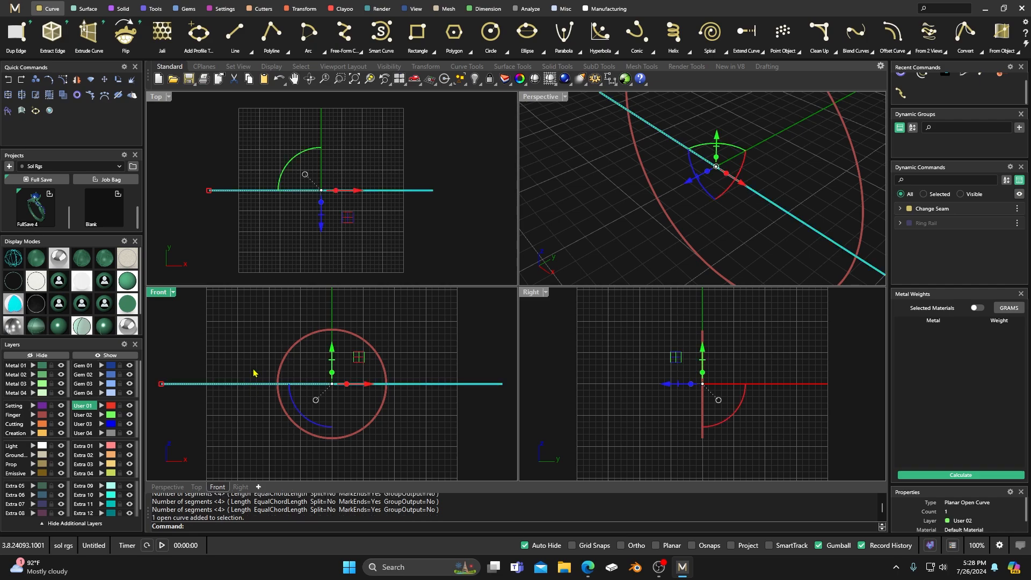
{"action": "right_click", "coordinate": [256, 348]}
{"action": "right_click", "coordinate": [262, 344]}
{"action": "left_click", "coordinate": [247, 385]}
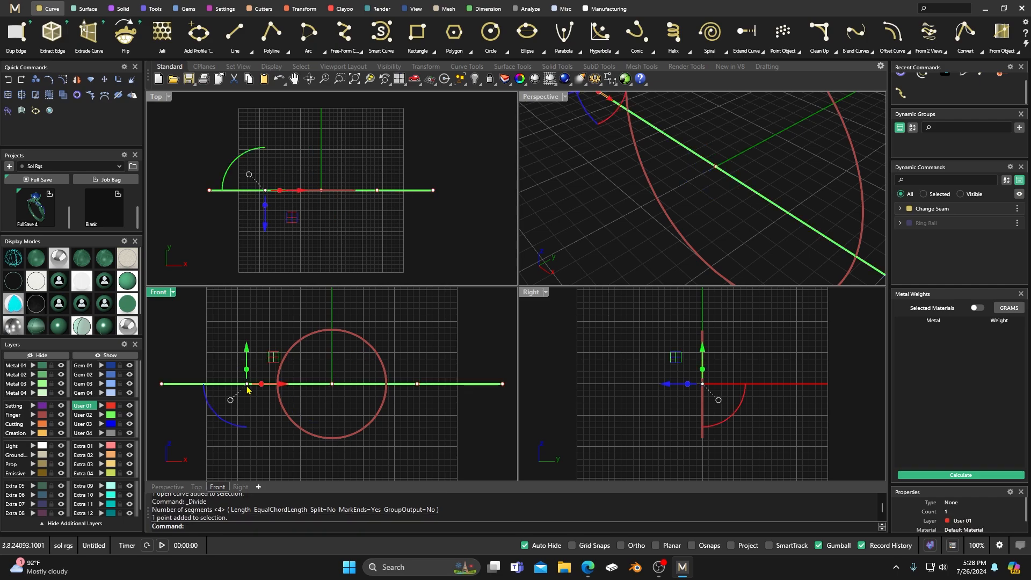
{"action": "left_click", "coordinate": [270, 328]}
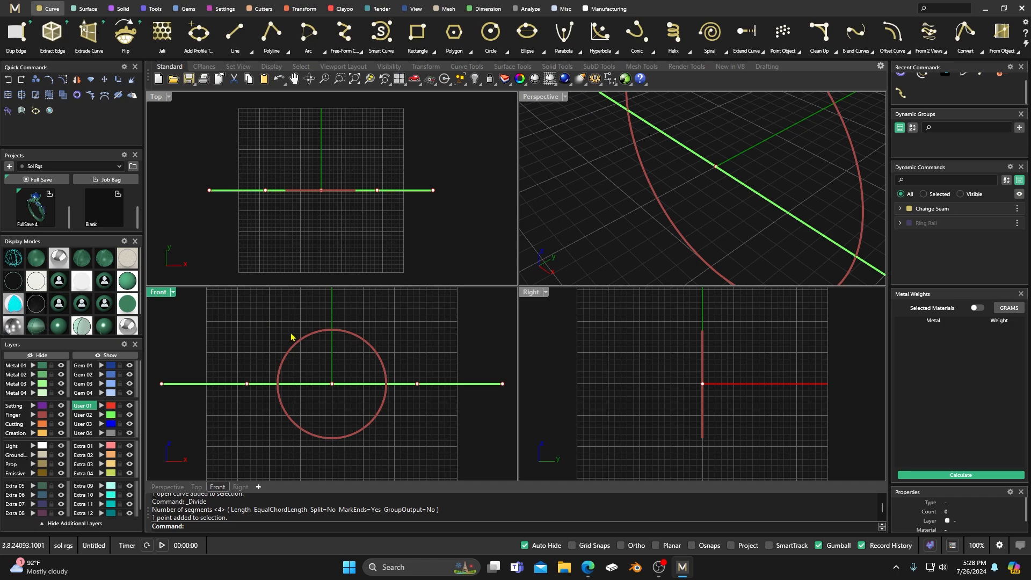
{"action": "scroll", "coordinate": [313, 332], "scroll_direction": "down", "scroll_amount": 1}
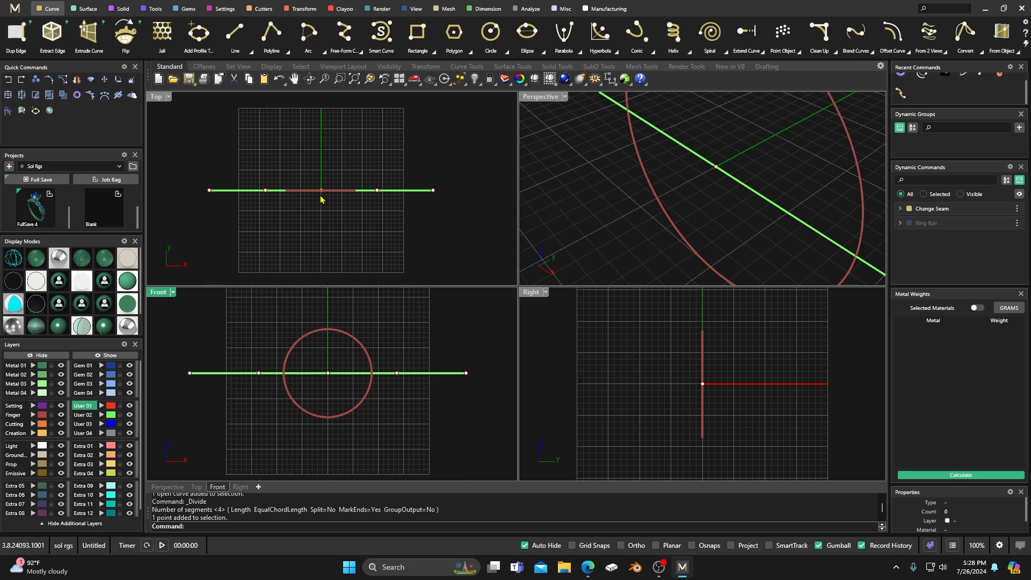
Step: Make Creation the current layer, lock the User 01 and User 02 layers, and hide the Finger layer
{"action": "left_click", "coordinate": [120, 406]}
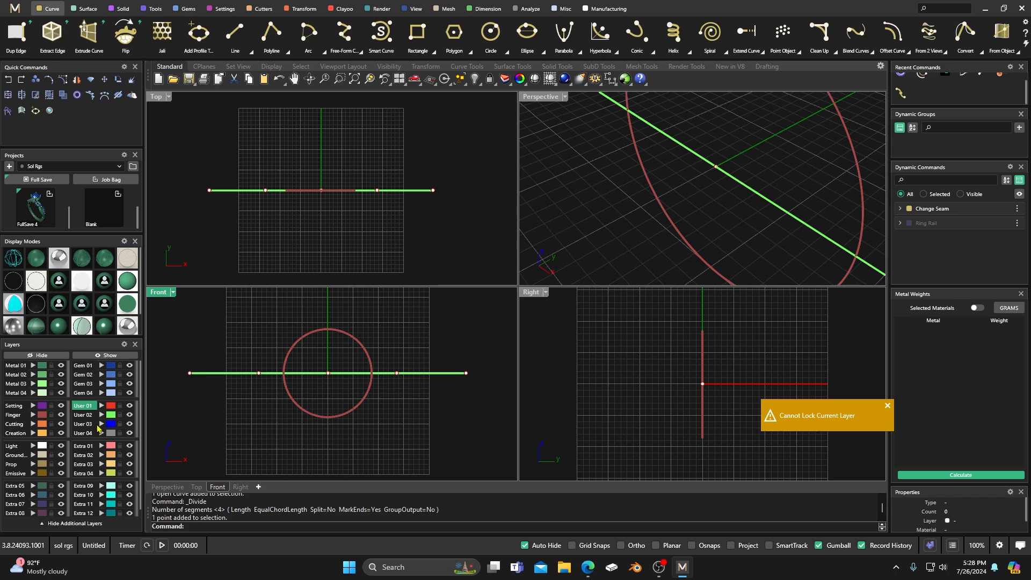
{"action": "left_click", "coordinate": [22, 434]}
{"action": "left_click", "coordinate": [120, 406]}
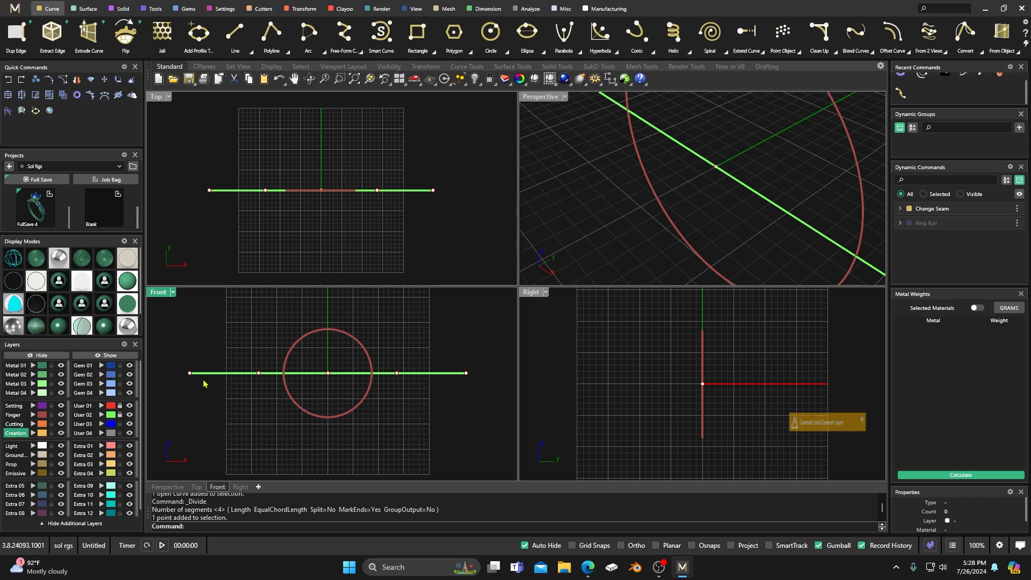
{"action": "left_click", "coordinate": [61, 415]}
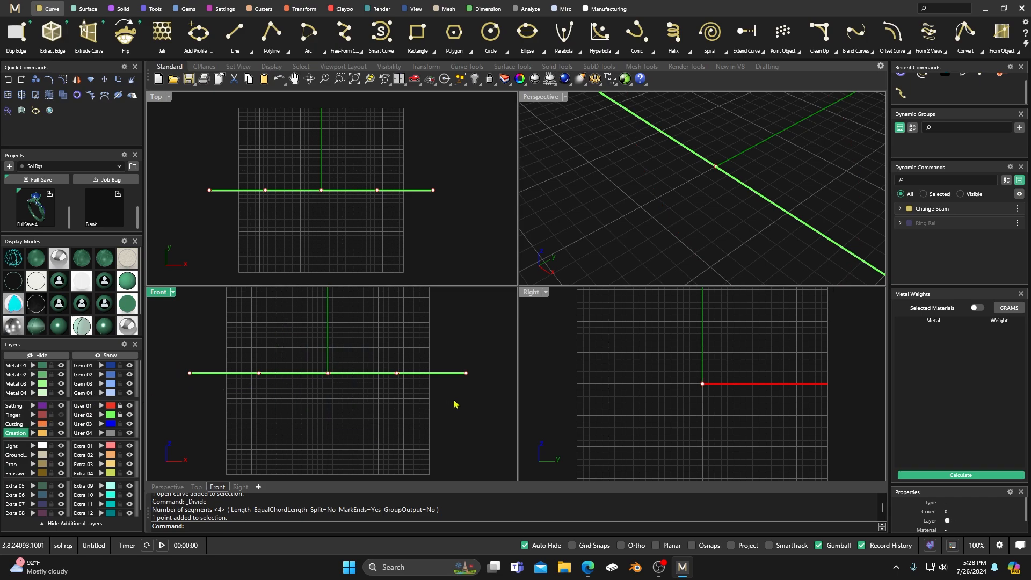
Step: Add a round diamond at the origin in the Top view and size it to about 5.20 mm across
{"action": "left_click", "coordinate": [319, 213]}
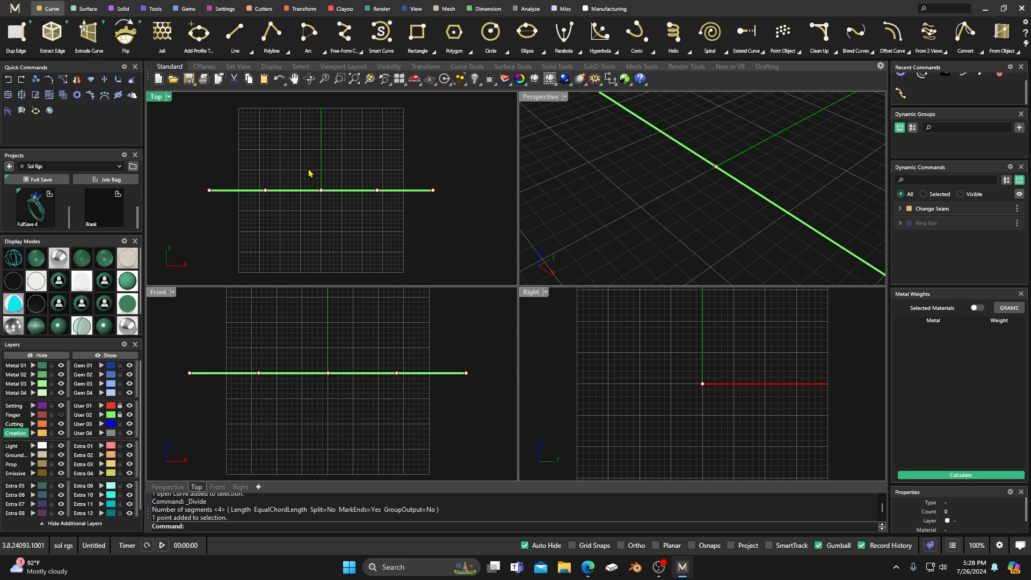
{"action": "left_click", "coordinate": [186, 11]}
{"action": "left_click", "coordinate": [198, 35]}
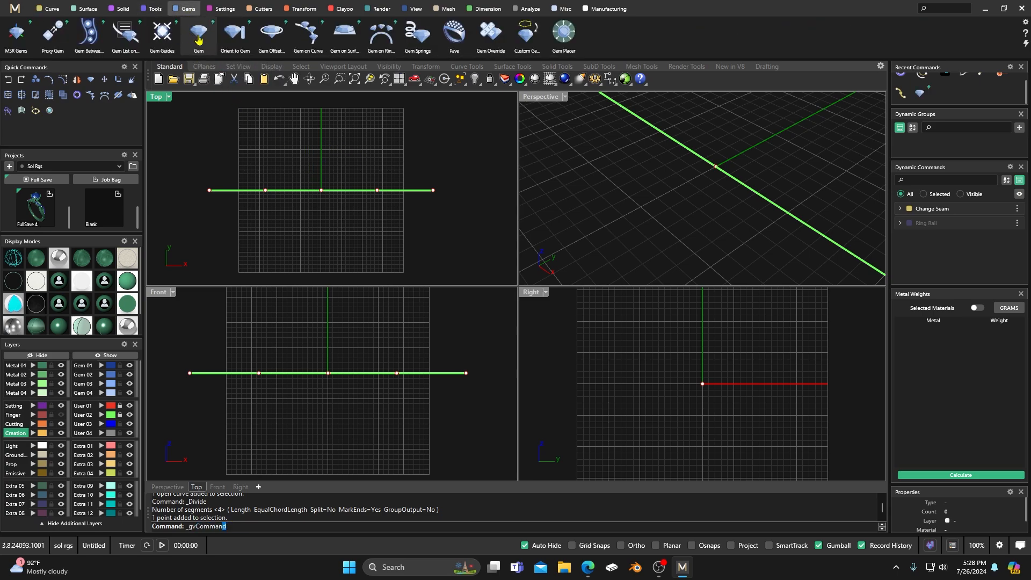
{"action": "scroll", "coordinate": [344, 200], "scroll_direction": "up", "scroll_amount": 3}
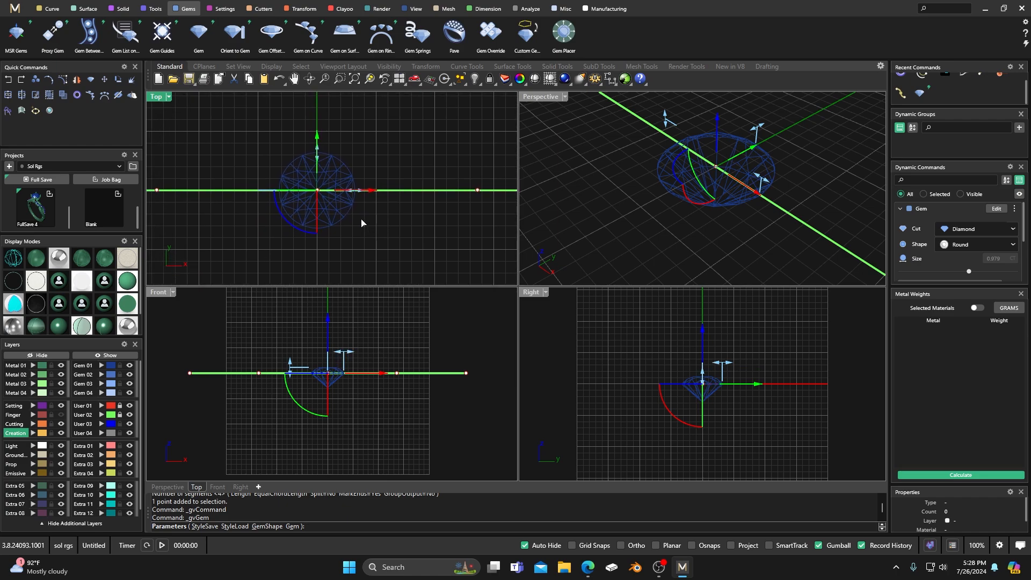
{"action": "left_click_drag", "start_coordinate": [354, 195], "coordinate": [347, 195]}
{"action": "mouse_move", "coordinate": [347, 194]}
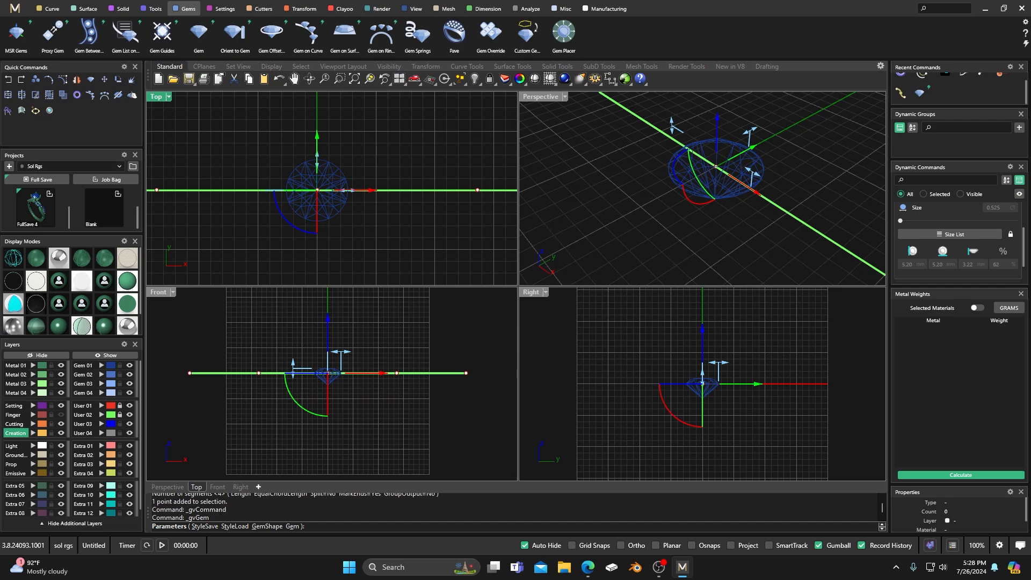
Step: Compare the stone with the reference ring photo, and place the diamond slightly left of center along the green line
{"action": "left_click_drag", "start_coordinate": [0, 161], "coordinate": [429, 109]}
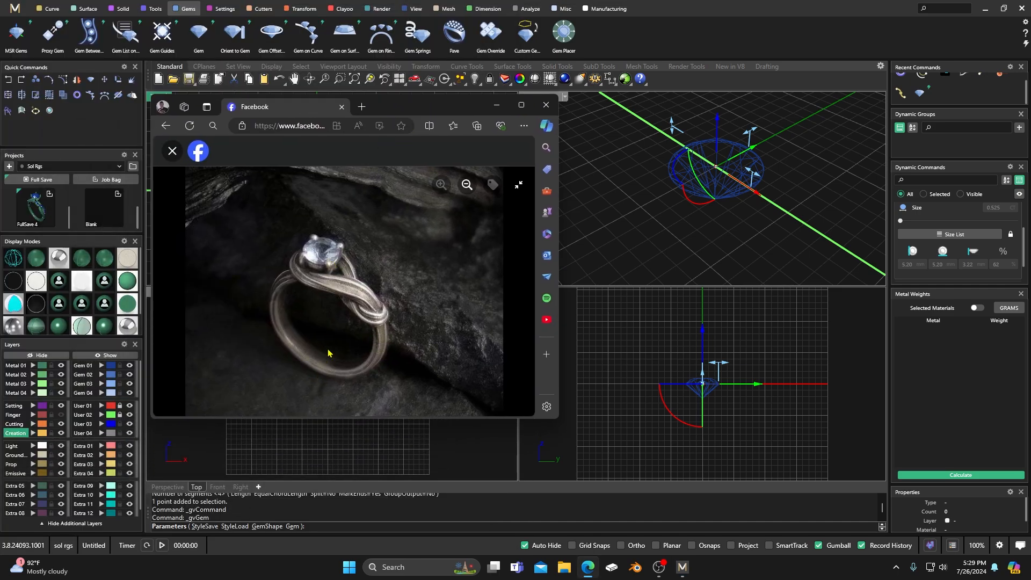
{"action": "left_click_drag", "start_coordinate": [392, 115], "coordinate": [0, 145]}
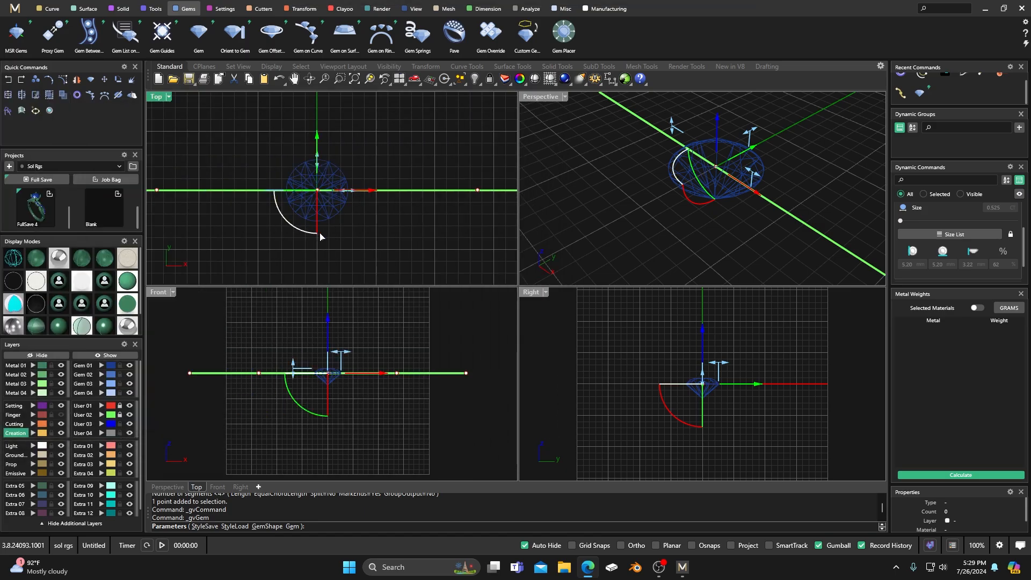
{"action": "left_click_drag", "start_coordinate": [370, 191], "coordinate": [351, 191]}
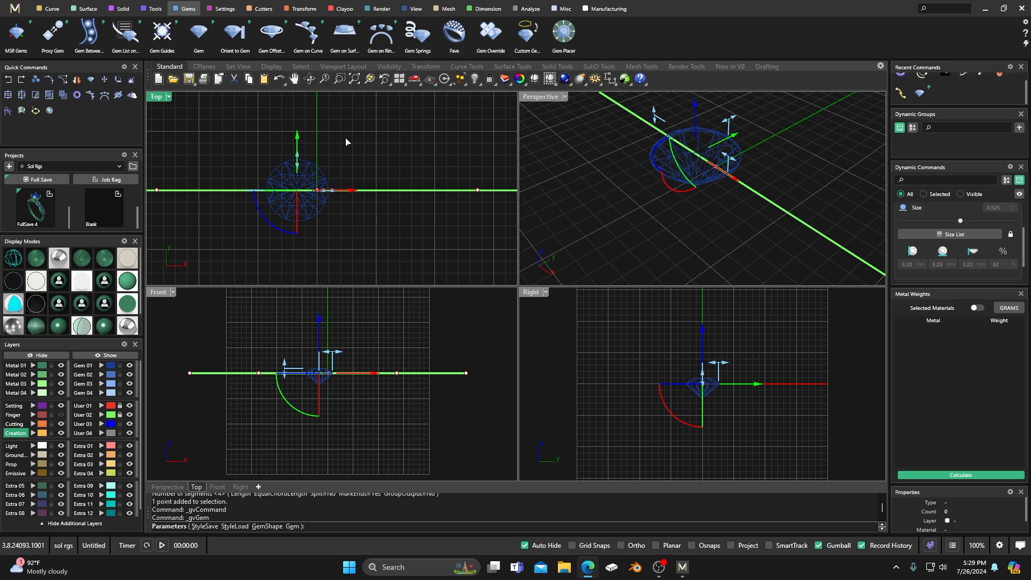
{"action": "key", "text": "Return"}
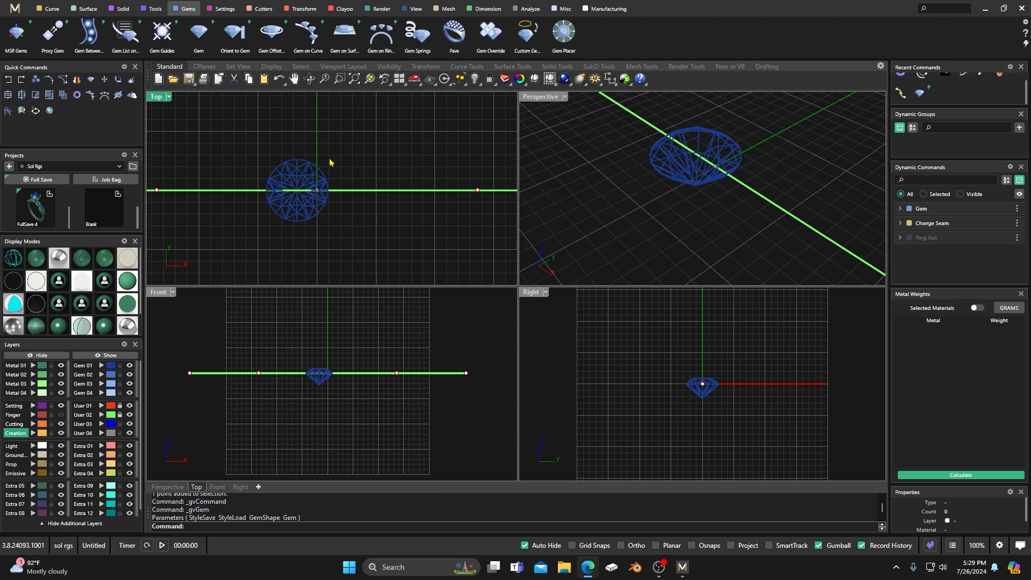
Step: Create a gem offset curve around the diamond with a girdle spacing of 0.2 mm
{"action": "left_click", "coordinate": [310, 171]}
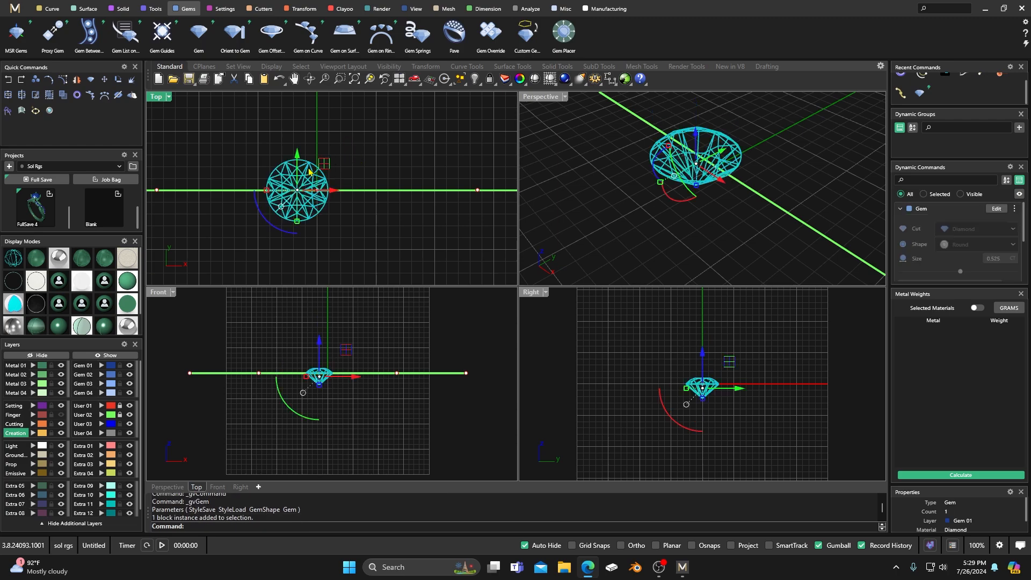
{"action": "left_click", "coordinate": [272, 33]}
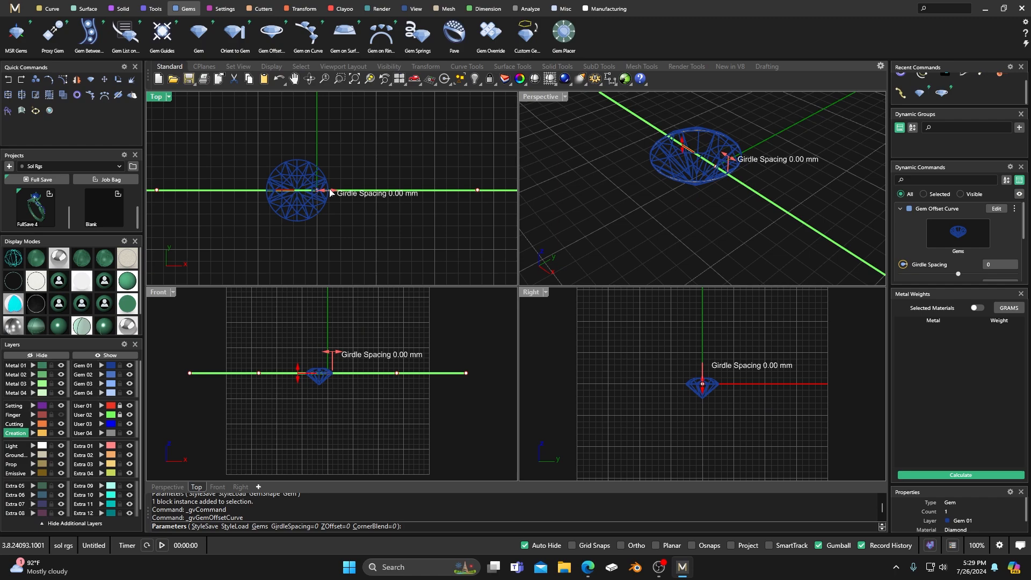
{"action": "left_click_drag", "start_coordinate": [329, 190], "coordinate": [330, 190]}
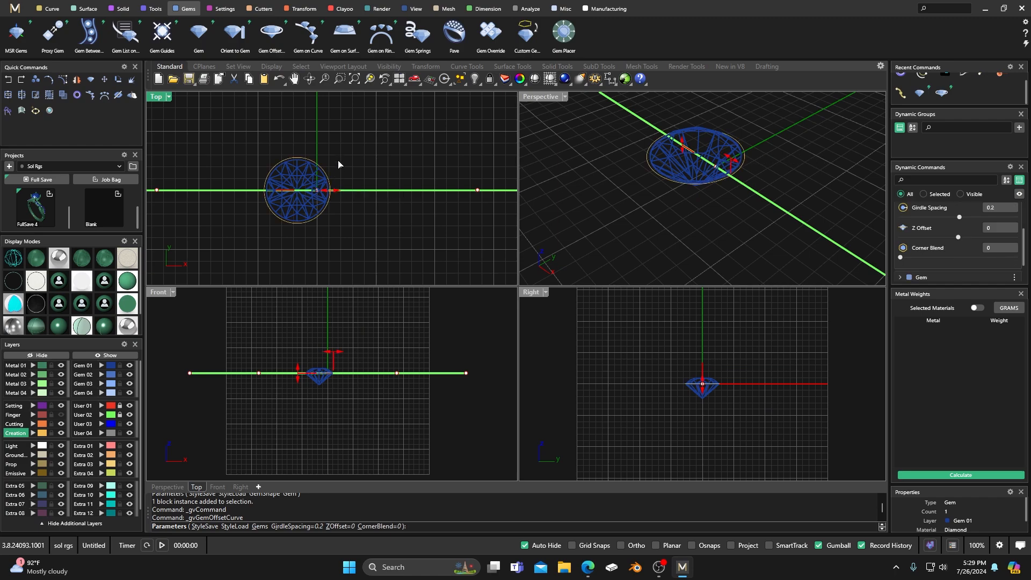
{"action": "scroll", "coordinate": [316, 196], "scroll_direction": "up", "scroll_amount": 5}
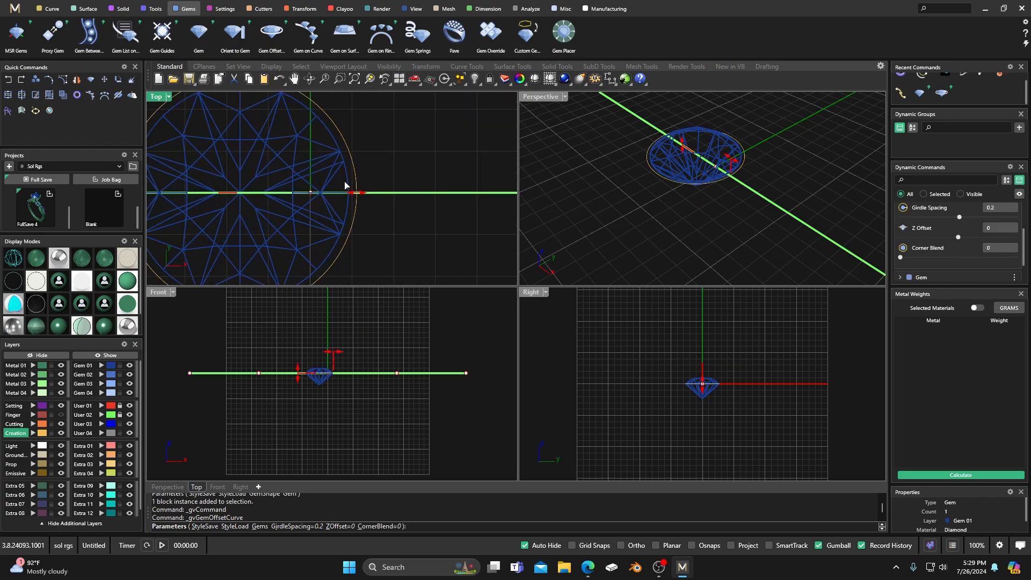
{"action": "scroll", "coordinate": [366, 170], "scroll_direction": "down", "scroll_amount": 3}
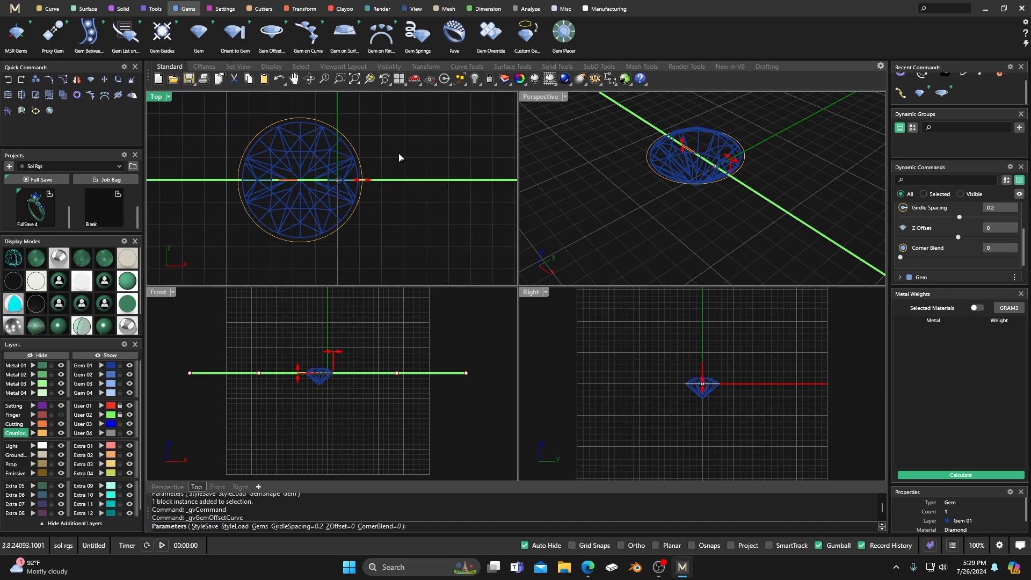
{"action": "key", "text": "Return"}
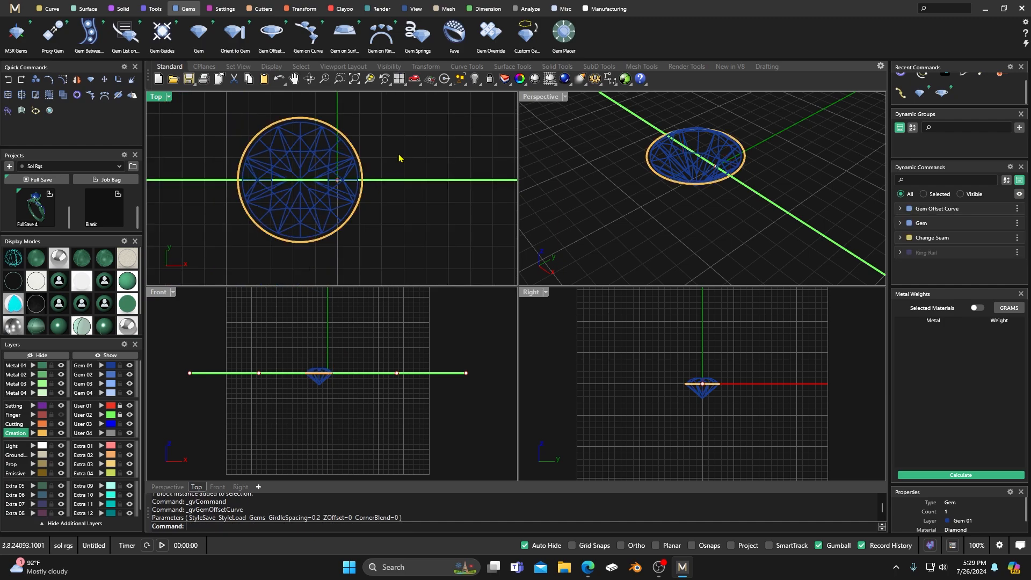
Step: Lock the Gem 01 layer and check that the offset circle around the diamond can be selected on its own
{"action": "left_click", "coordinate": [119, 365]}
{"action": "left_click", "coordinate": [345, 228]}
{"action": "left_click", "coordinate": [367, 243]}
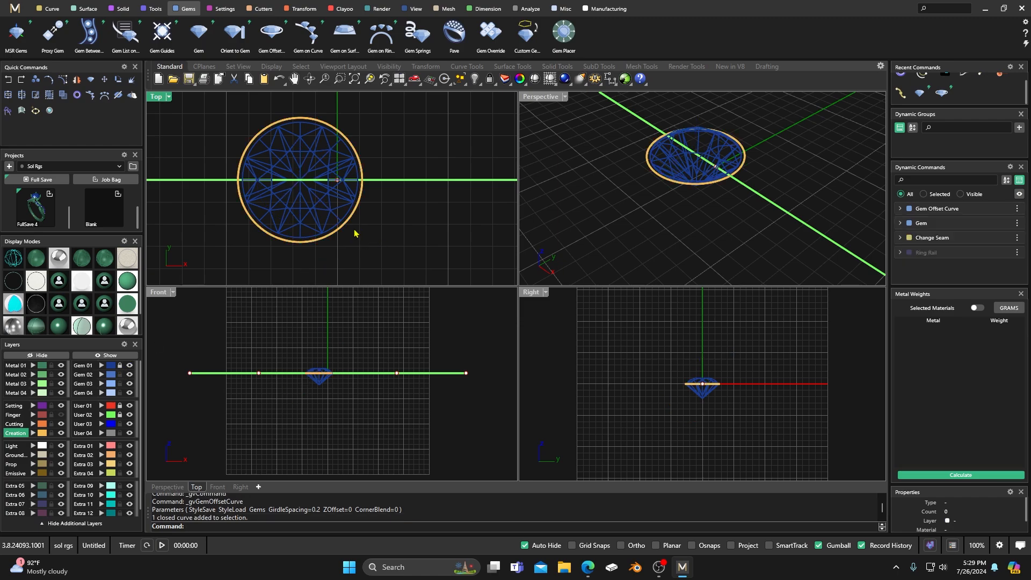
{"action": "left_click", "coordinate": [349, 225]}
{"action": "left_click", "coordinate": [384, 235]}
{"action": "scroll", "coordinate": [387, 236], "scroll_direction": "down", "scroll_amount": 3}
{"action": "right_click_drag", "start_coordinate": [389, 238], "coordinate": [386, 217]}
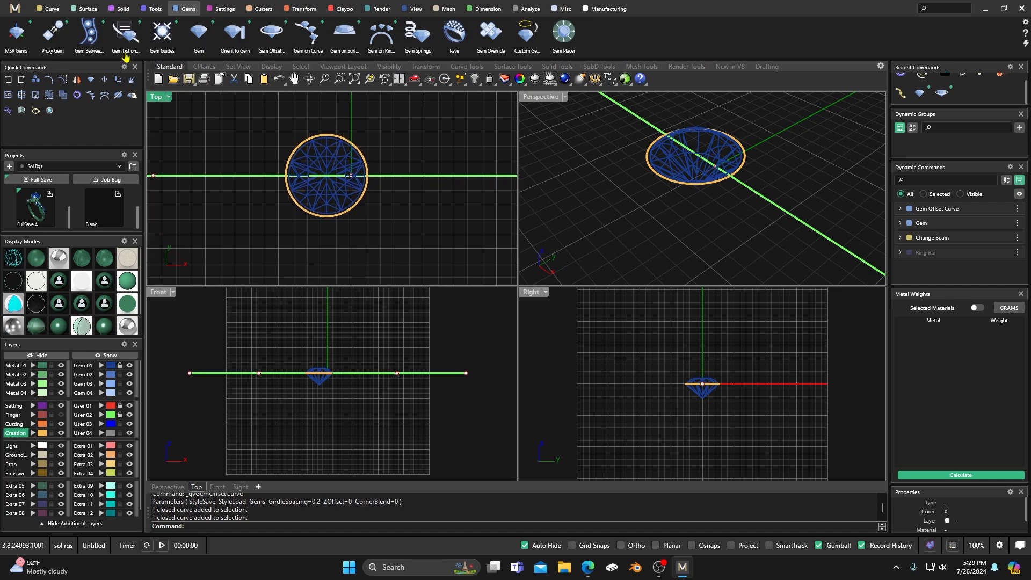
Step: Split the offset circle at its upper and lower quadrant points in the Top view, with object snaps turned on
{"action": "left_click", "coordinate": [51, 9]}
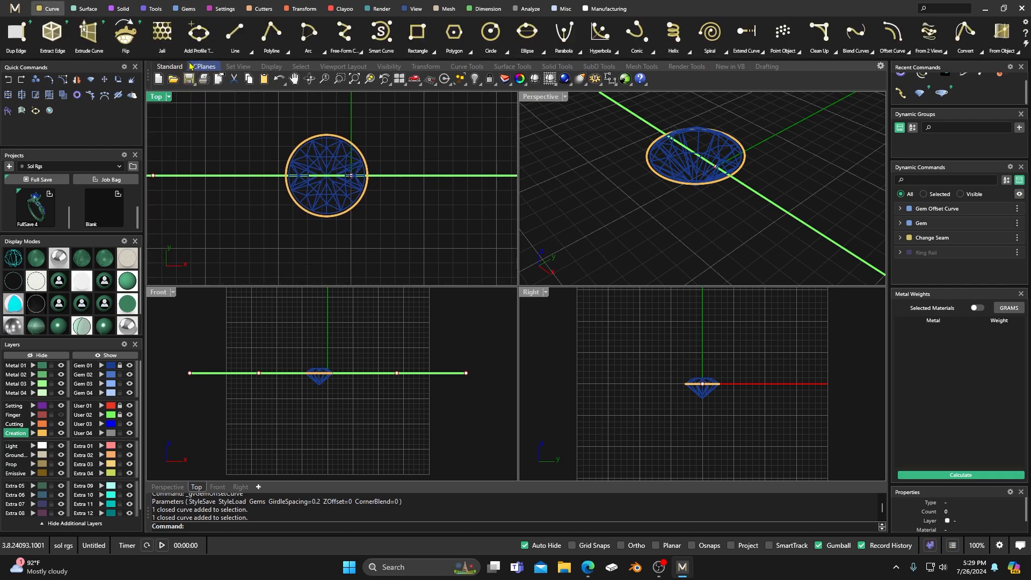
{"action": "left_click", "coordinate": [21, 99]}
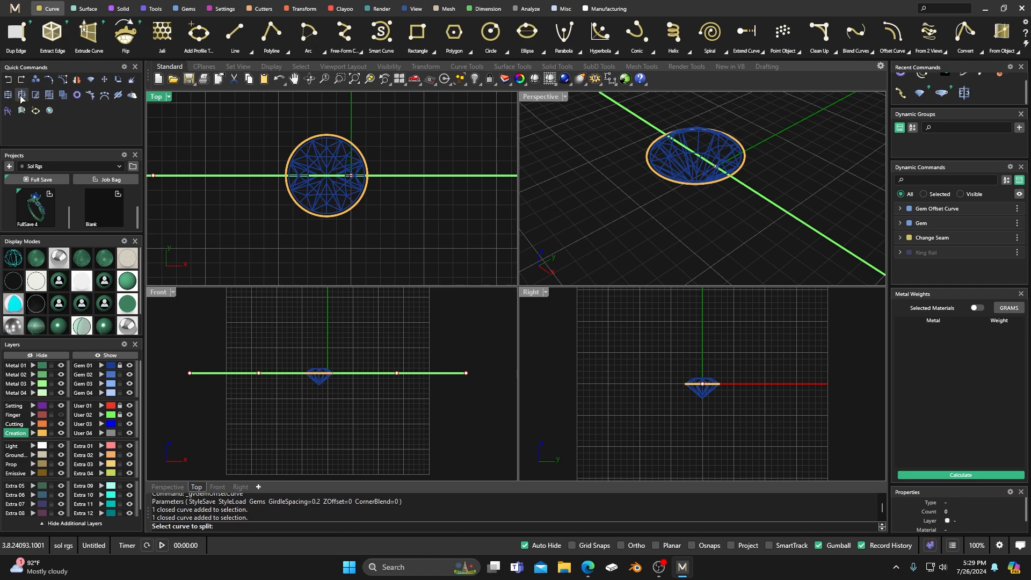
{"action": "left_click", "coordinate": [327, 138]}
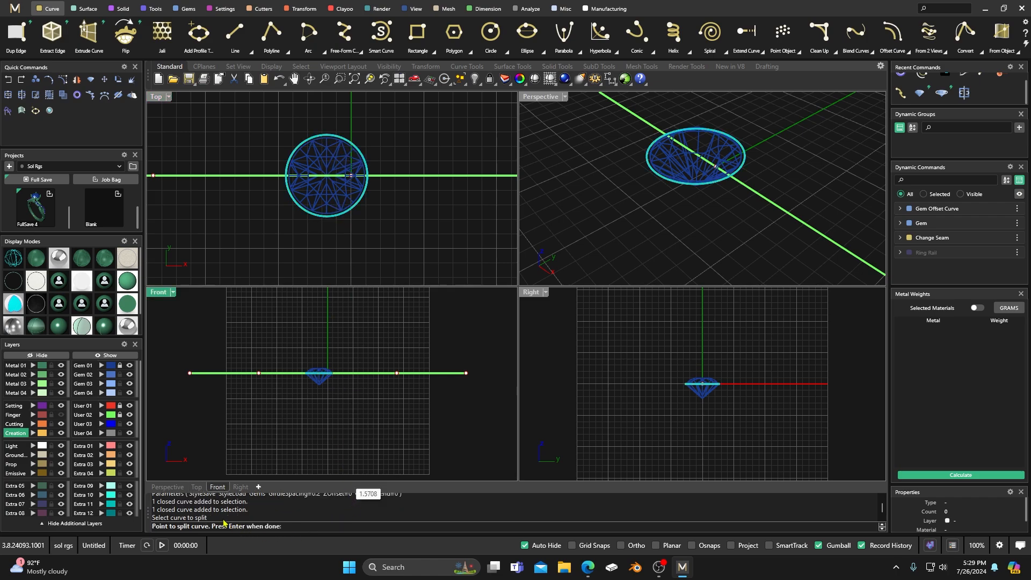
{"action": "left_click", "coordinate": [692, 545]}
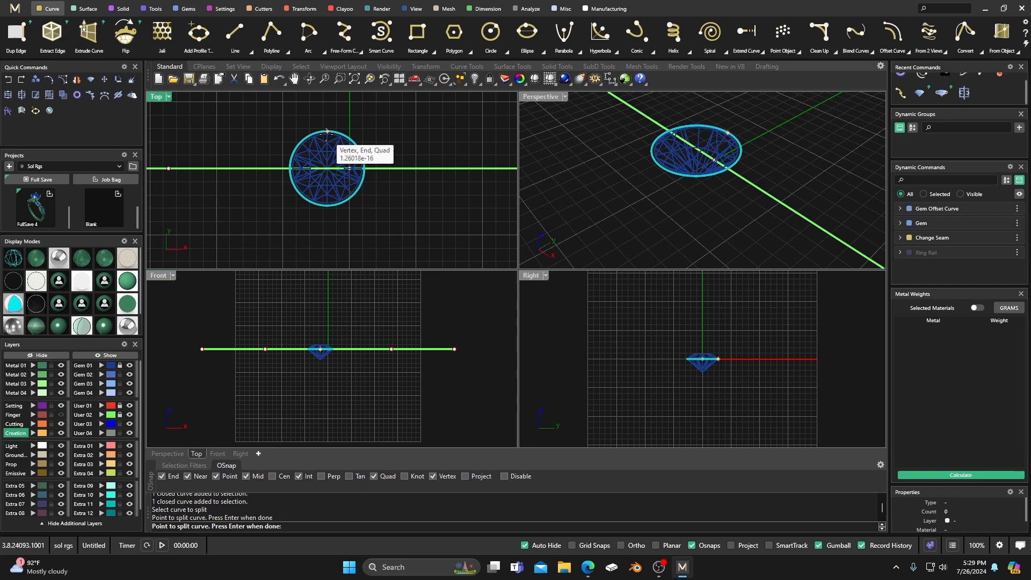
{"action": "left_click", "coordinate": [327, 131]}
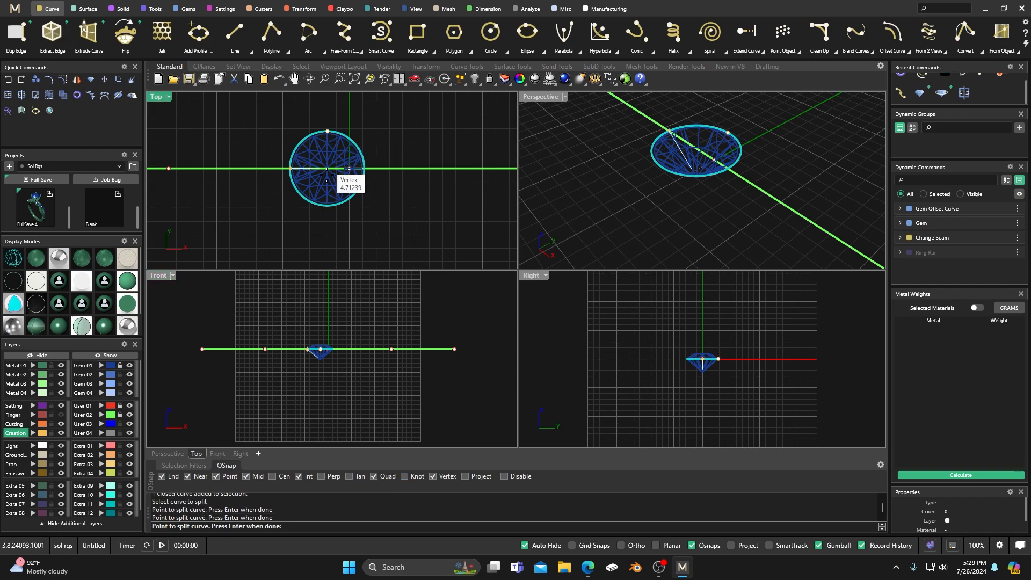
{"action": "left_click", "coordinate": [327, 205]}
{"action": "key", "text": "Return"}
Step: Delete the right half of the split offset circle
{"action": "left_click", "coordinate": [355, 199]}
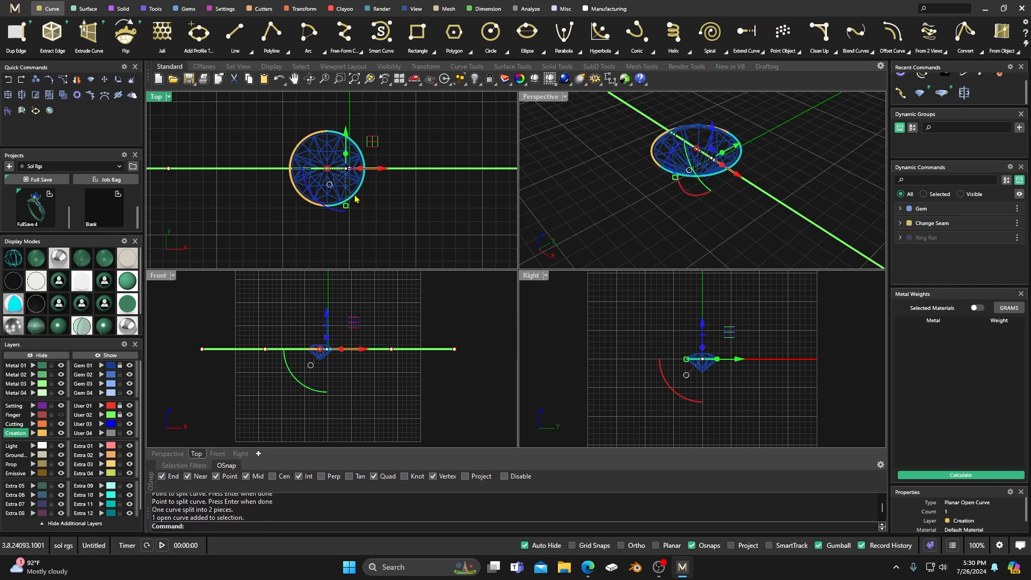
{"action": "key", "text": "Delete"}
{"action": "scroll", "coordinate": [367, 216], "scroll_direction": "down", "scroll_amount": 5}
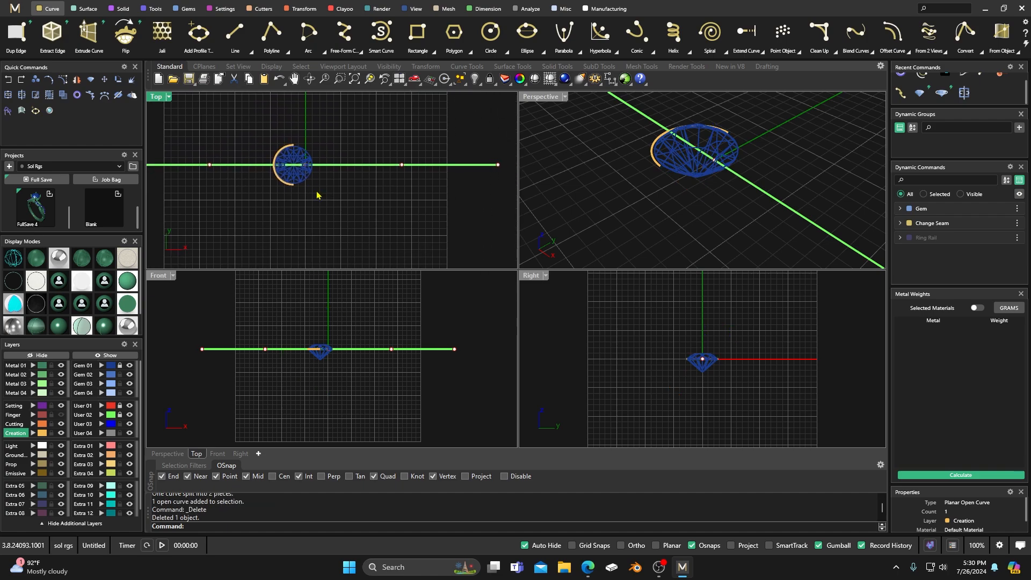
{"action": "scroll", "coordinate": [322, 196], "scroll_direction": "down", "scroll_amount": 2}
{"action": "right_click_drag", "start_coordinate": [324, 200], "coordinate": [345, 207]}
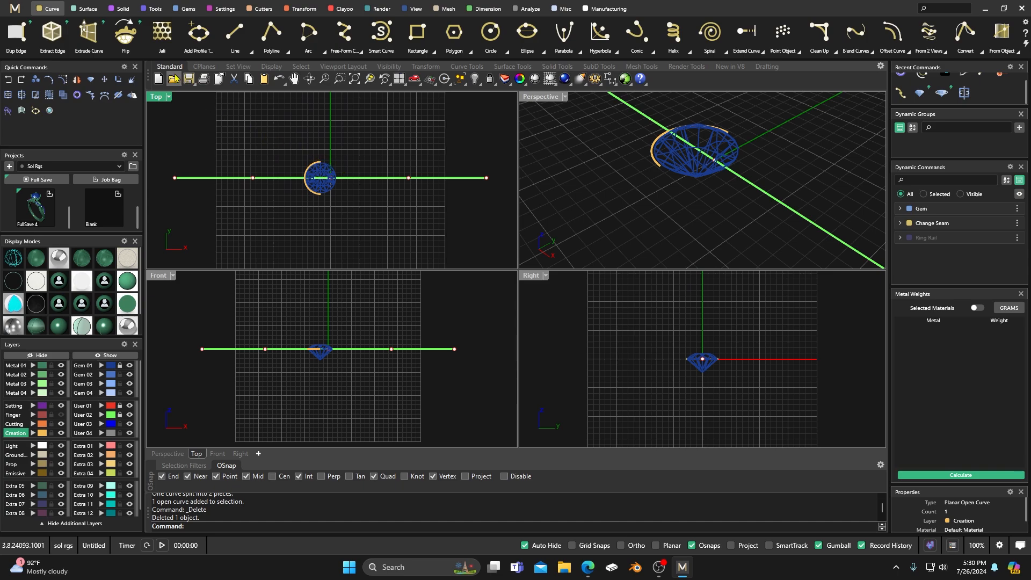
Step: Start a curve blend from the half circle's lower end to the green line, with the second curve position at about 0.825
{"action": "scroll", "coordinate": [138, 40], "scroll_direction": "up", "scroll_amount": 5}
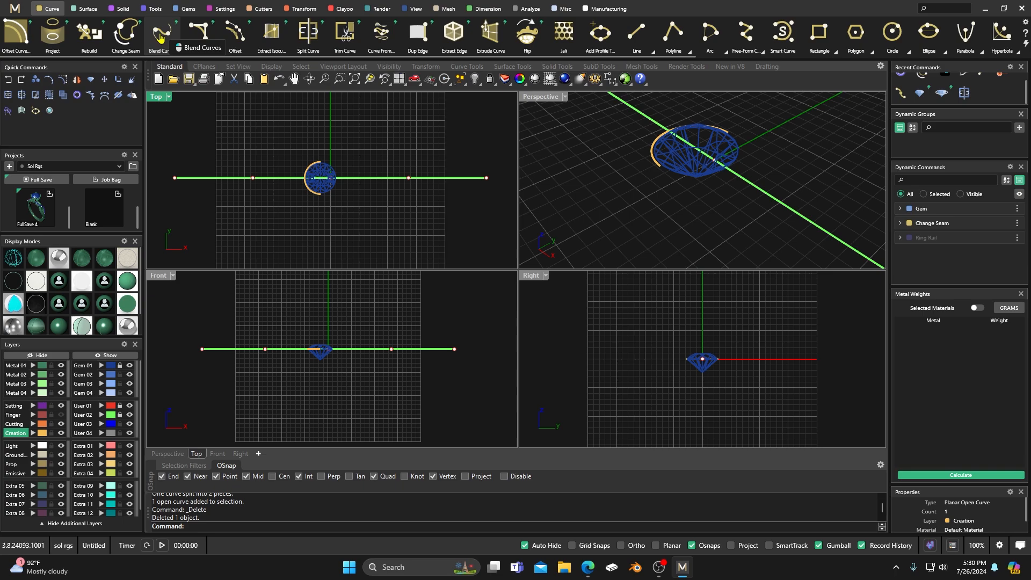
{"action": "left_click", "coordinate": [160, 37]}
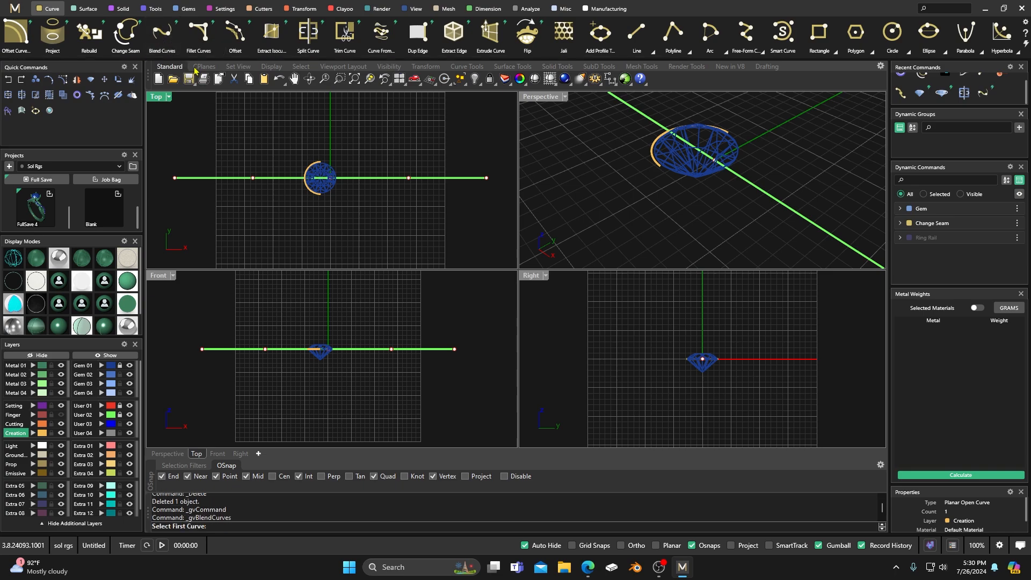
{"action": "scroll", "coordinate": [313, 163], "scroll_direction": "up", "scroll_amount": 5}
{"action": "right_click_drag", "start_coordinate": [350, 266], "coordinate": [345, 223]}
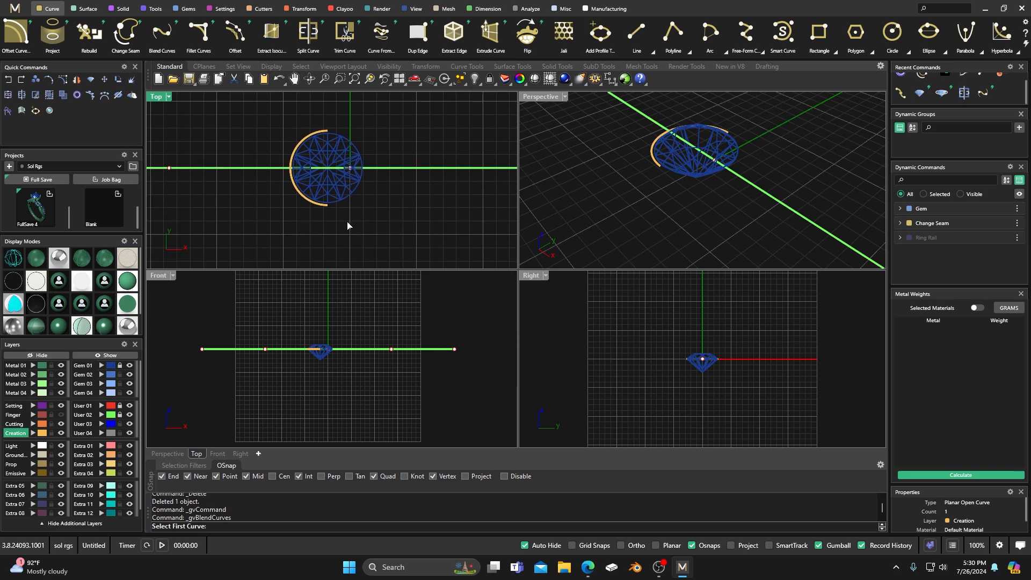
{"action": "left_click", "coordinate": [326, 207]}
{"action": "scroll", "coordinate": [376, 222], "scroll_direction": "down", "scroll_amount": 3}
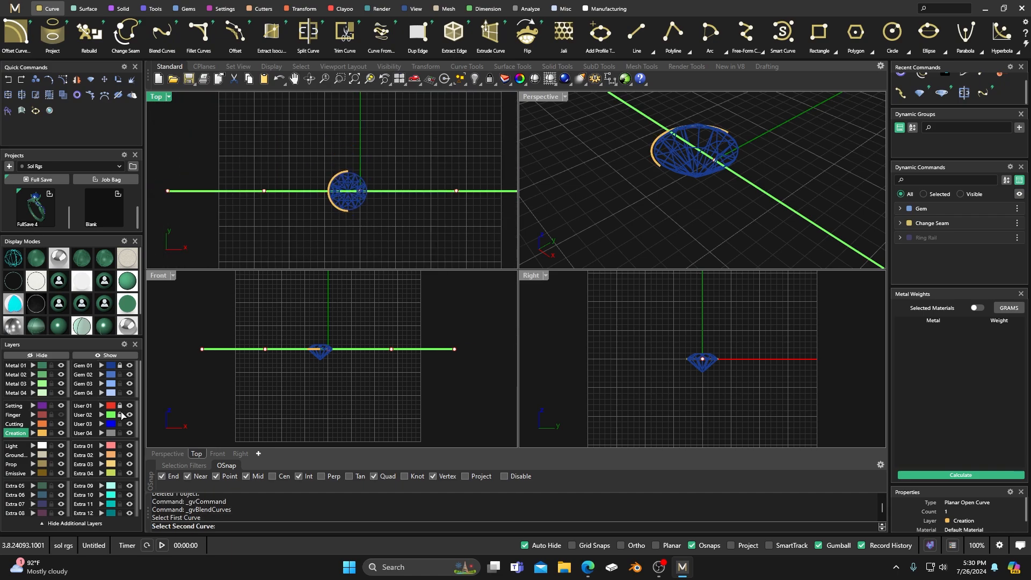
{"action": "left_click", "coordinate": [403, 193]}
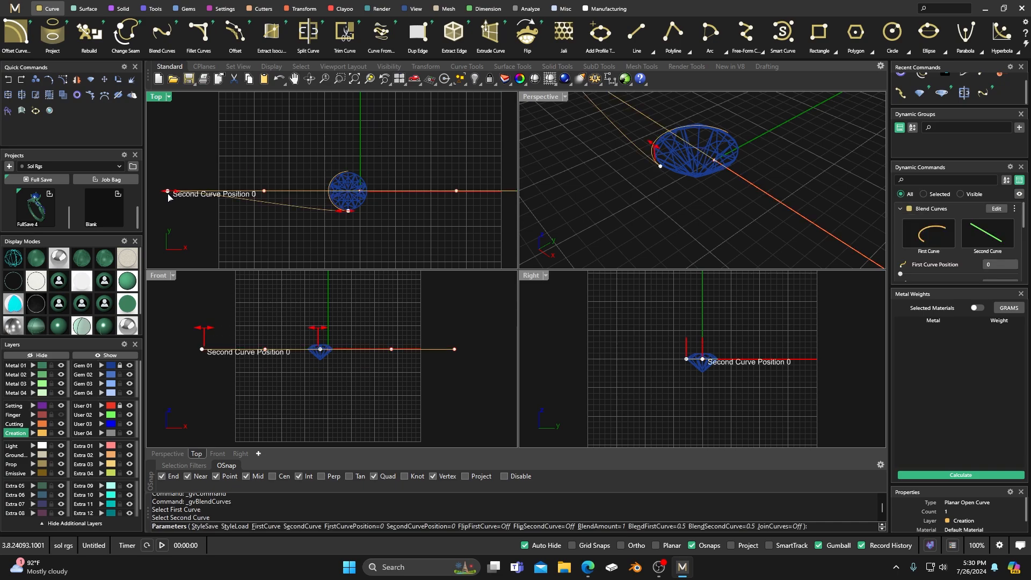
{"action": "left_click_drag", "start_coordinate": [168, 195], "coordinate": [480, 202]}
{"action": "right_click_drag", "start_coordinate": [460, 170], "coordinate": [407, 148]}
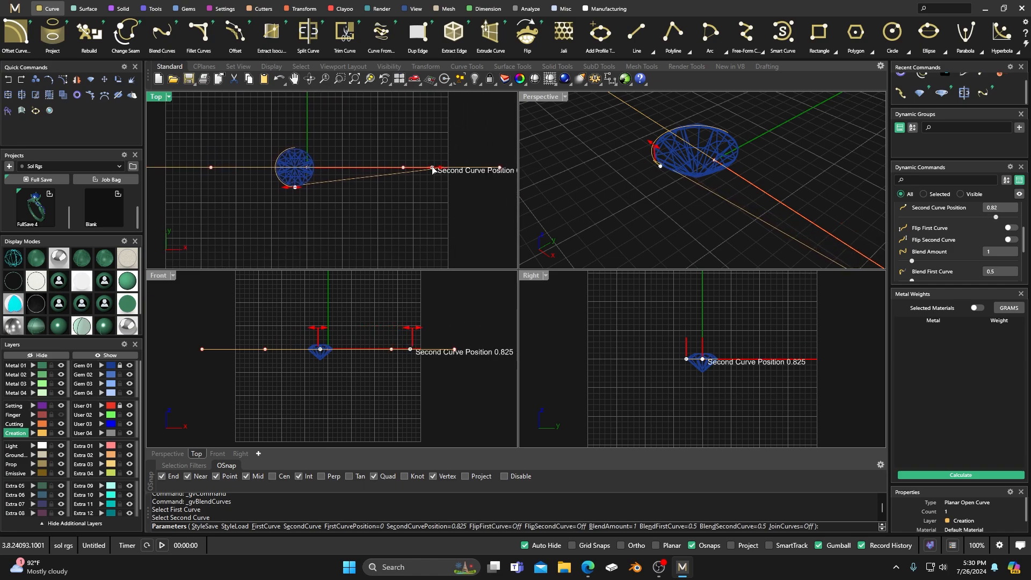
{"action": "scroll", "coordinate": [432, 169], "scroll_direction": "up", "scroll_amount": 6}
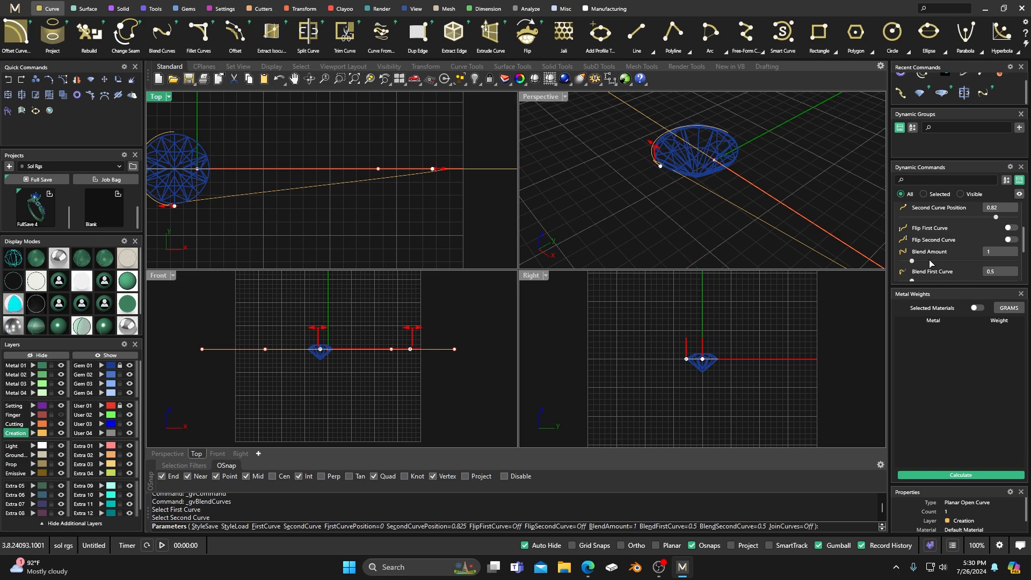
Step: Close the Metal Weights panel and flip both the first and second curve directions of the blend
{"action": "left_click", "coordinate": [1021, 294]}
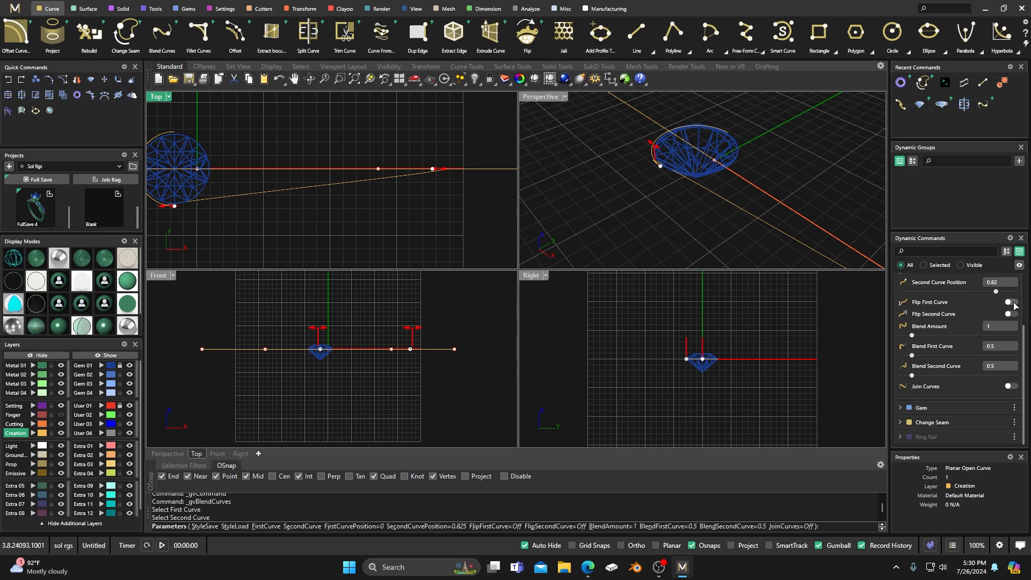
{"action": "left_click", "coordinate": [1012, 302]}
{"action": "left_click", "coordinate": [1011, 313]}
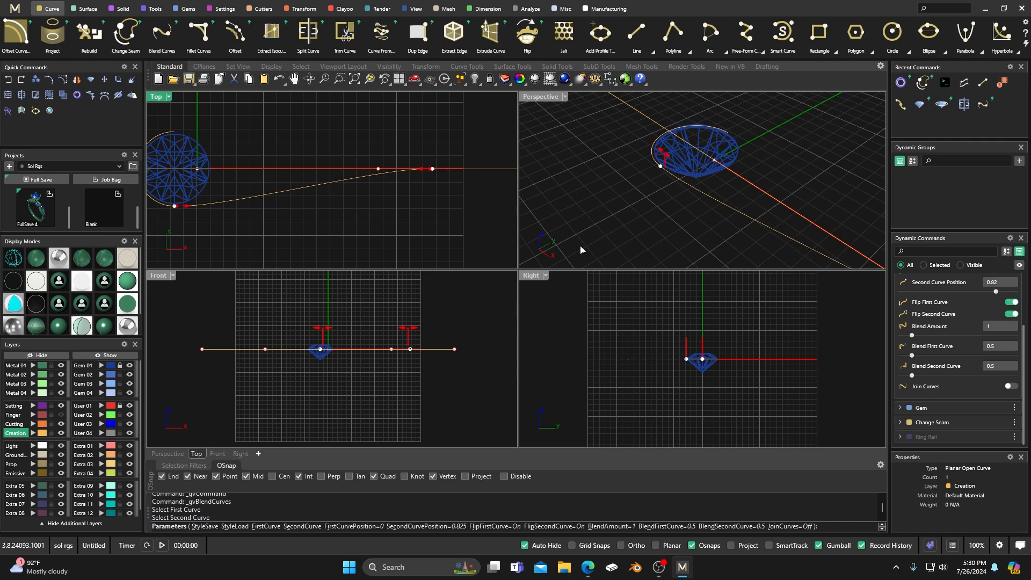
Step: Shape the lower blend with a first curve blend of 0.4 and a second curve blend of 2, and accept it
{"action": "left_click_drag", "start_coordinate": [421, 170], "coordinate": [408, 171]}
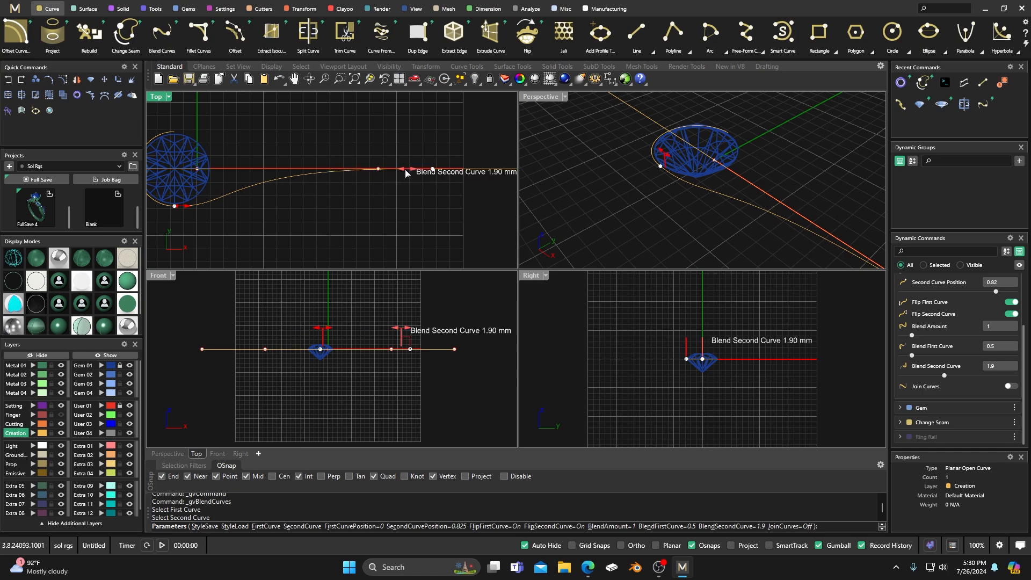
{"action": "left_click_drag", "start_coordinate": [406, 173], "coordinate": [396, 173]}
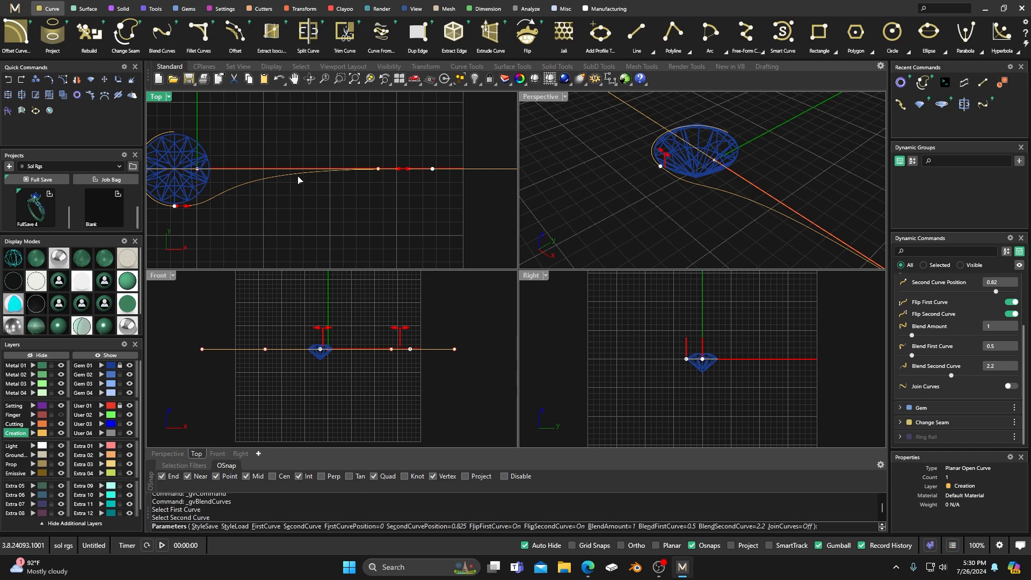
{"action": "left_click_drag", "start_coordinate": [187, 206], "coordinate": [181, 209]}
{"action": "left_click_drag", "start_coordinate": [406, 170], "coordinate": [407, 172]}
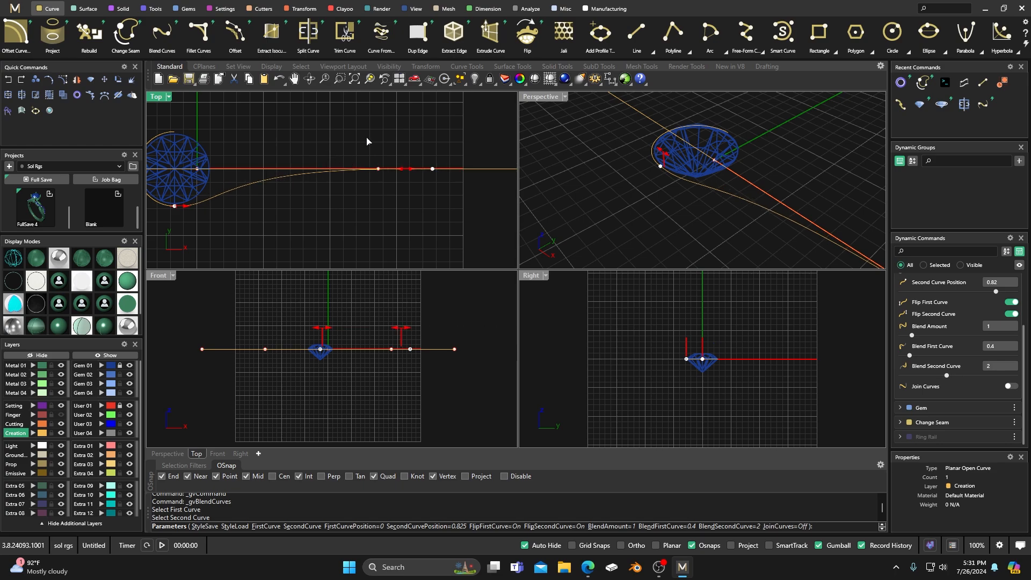
{"action": "key", "text": "Return"}
{"action": "scroll", "coordinate": [384, 148], "scroll_direction": "down", "scroll_amount": 3}
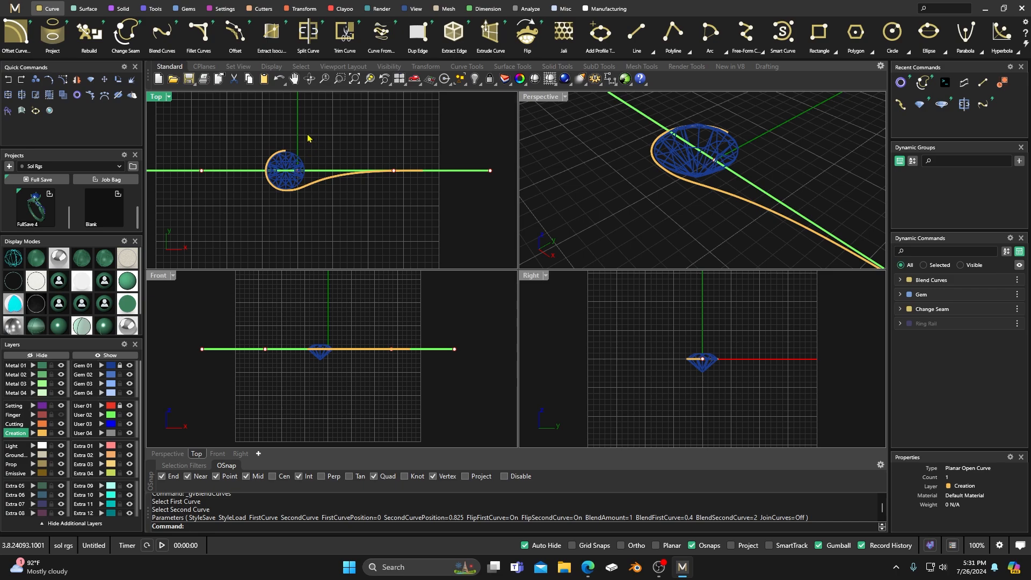
Step: Blend the half circle's upper end to the green line, with curve positions 1 and about 0.558 and a second curve blend of 0
{"action": "key", "text": "Return"}
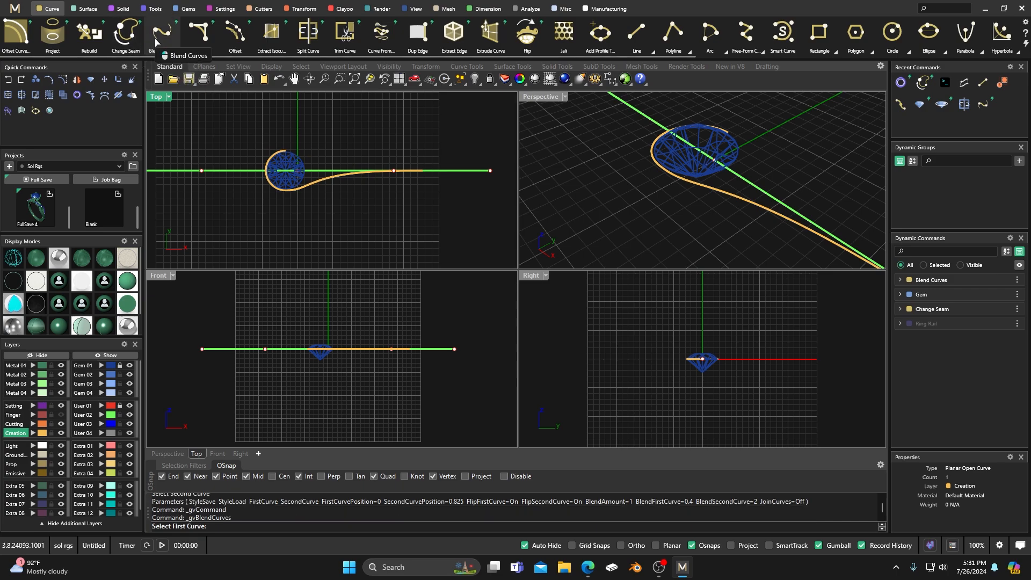
{"action": "left_click", "coordinate": [285, 156]}
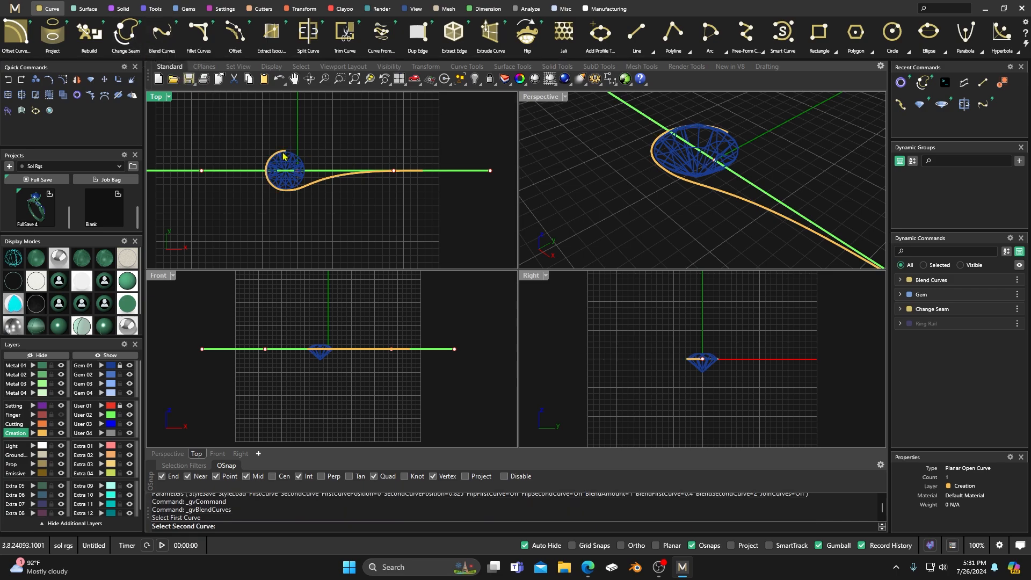
{"action": "left_click", "coordinate": [236, 170]}
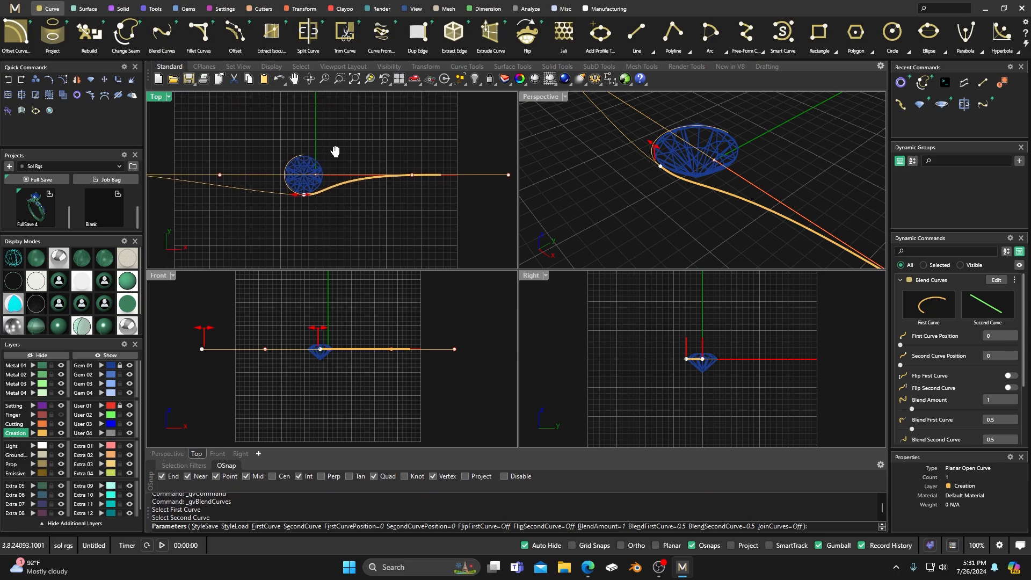
{"action": "left_click_drag", "start_coordinate": [306, 202], "coordinate": [318, 159]}
{"action": "right_click_drag", "start_coordinate": [343, 138], "coordinate": [359, 147]}
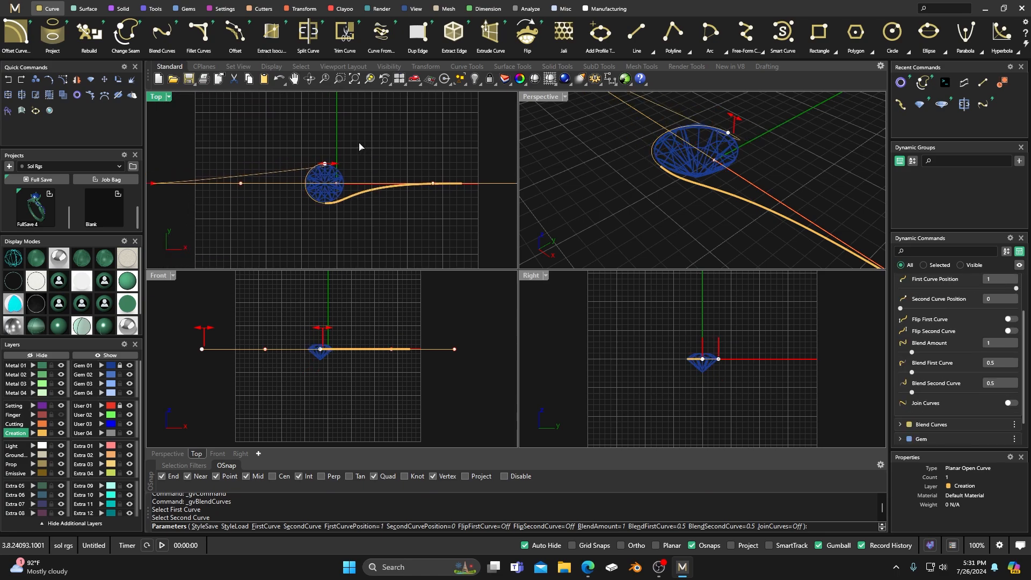
{"action": "right_click_drag", "start_coordinate": [214, 195], "coordinate": [246, 188]}
{"action": "left_click_drag", "start_coordinate": [175, 184], "coordinate": [355, 171]}
{"action": "scroll", "coordinate": [404, 180], "scroll_direction": "up", "scroll_amount": 3}
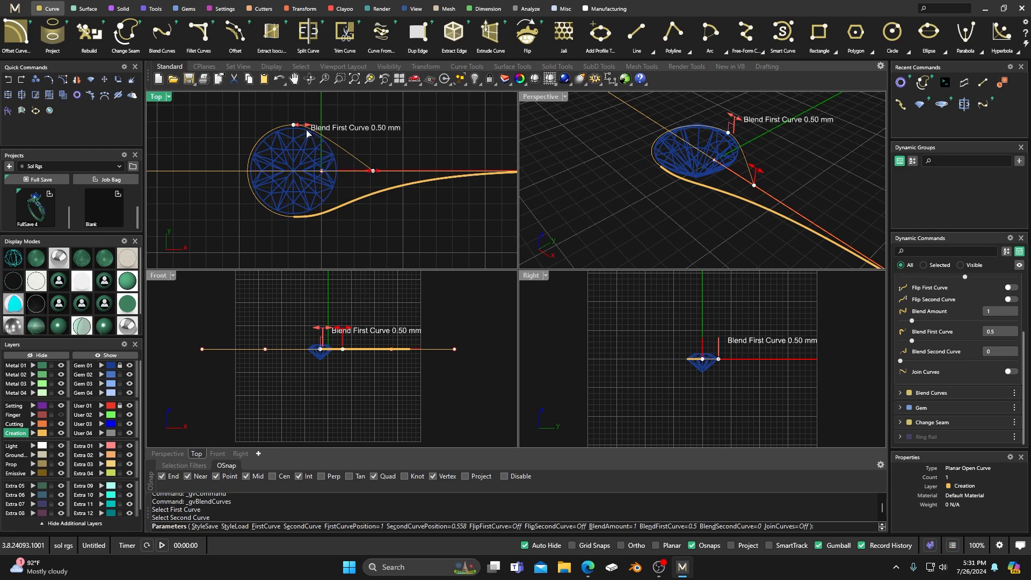
Step: Set the upper blend's first curve blend to 0.9 and second curve position to about 0.572, and accept it
{"action": "left_click_drag", "start_coordinate": [304, 128], "coordinate": [310, 130]}
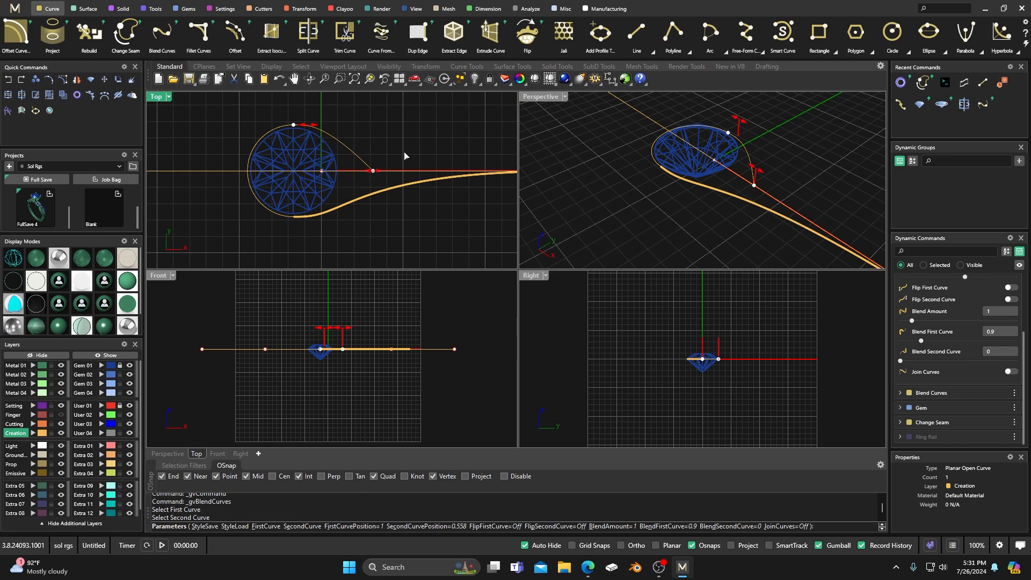
{"action": "scroll", "coordinate": [375, 173], "scroll_direction": "up", "scroll_amount": 6}
{"action": "mouse_move", "coordinate": [375, 175]}
{"action": "left_mouse_down"}
{"action": "mouse_move", "coordinate": [396, 179]}
{"action": "mouse_move", "coordinate": [382, 173]}
{"action": "left_mouse_up"}
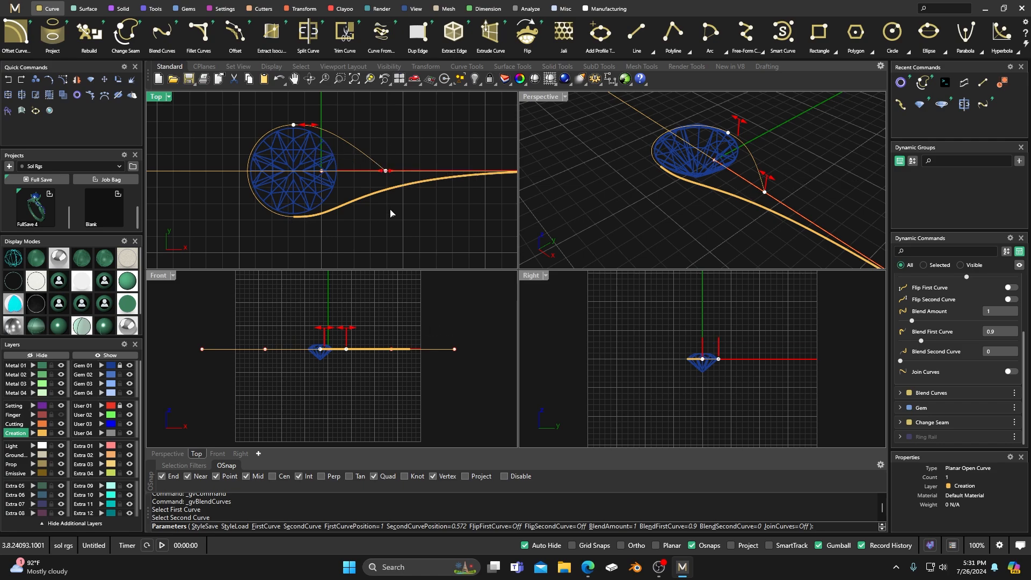
{"action": "scroll", "coordinate": [392, 209], "scroll_direction": "down", "scroll_amount": 4}
{"action": "right_click_drag", "start_coordinate": [403, 235], "coordinate": [379, 225]}
{"action": "right_click", "coordinate": [379, 225]}
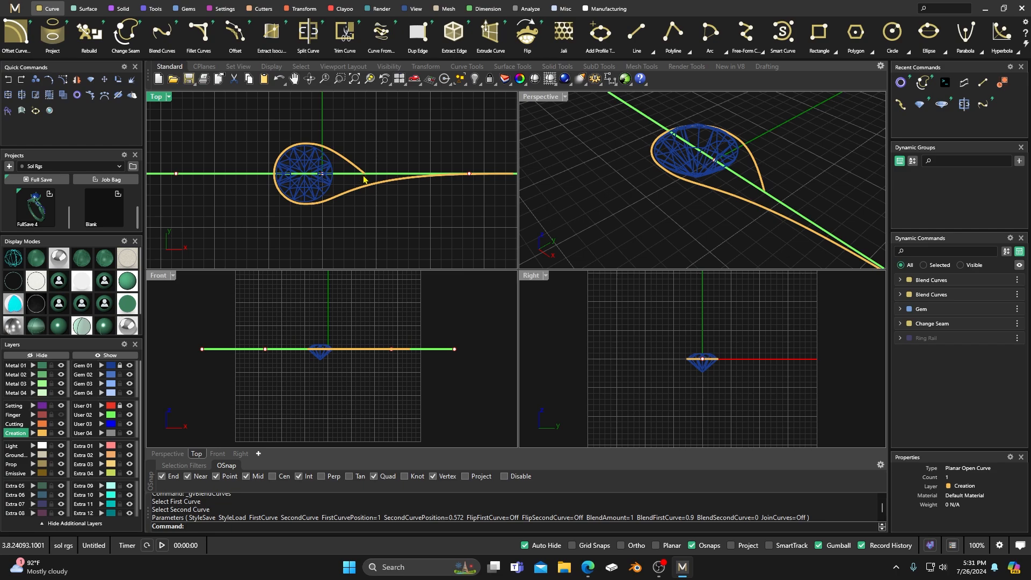
Step: Draw a semicircular arc about 3 mm across the green line in the Top view, bulging away from the diamond near the lower blend's end
{"action": "right_click_drag", "start_coordinate": [410, 217], "coordinate": [356, 224]}
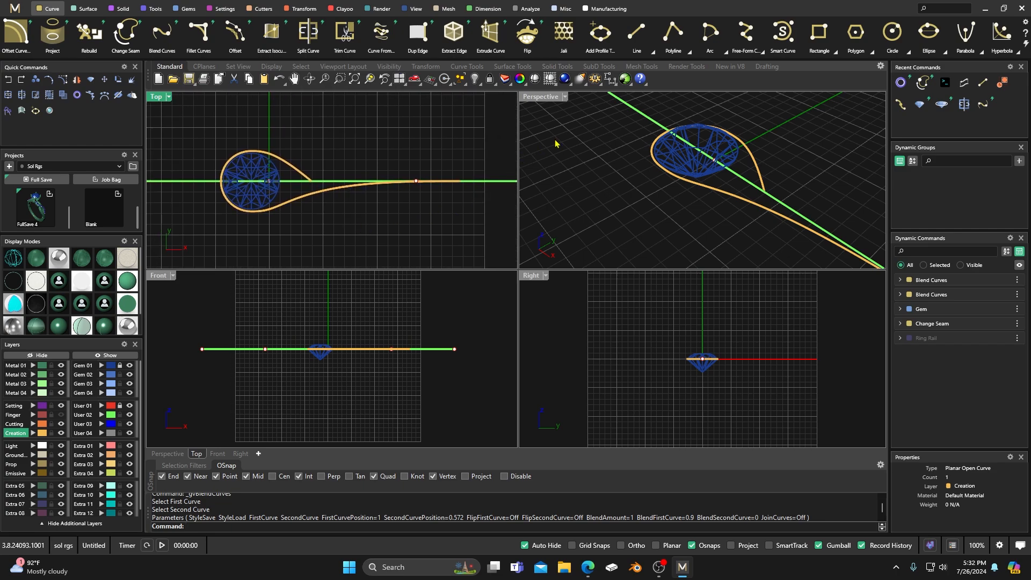
{"action": "left_click", "coordinate": [723, 50]}
{"action": "left_click", "coordinate": [730, 114]}
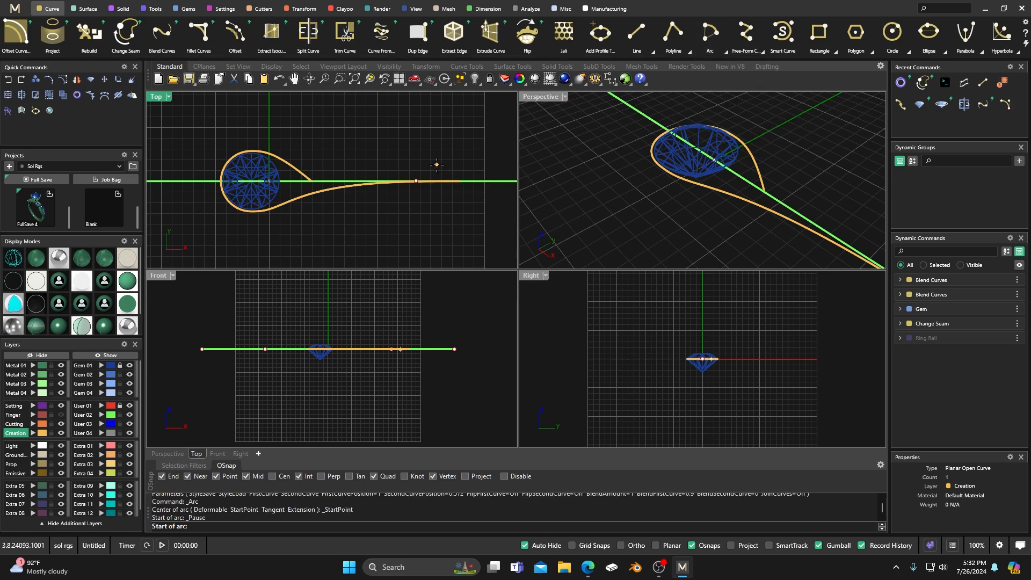
{"action": "scroll", "coordinate": [436, 164], "scroll_direction": "up", "scroll_amount": 2}
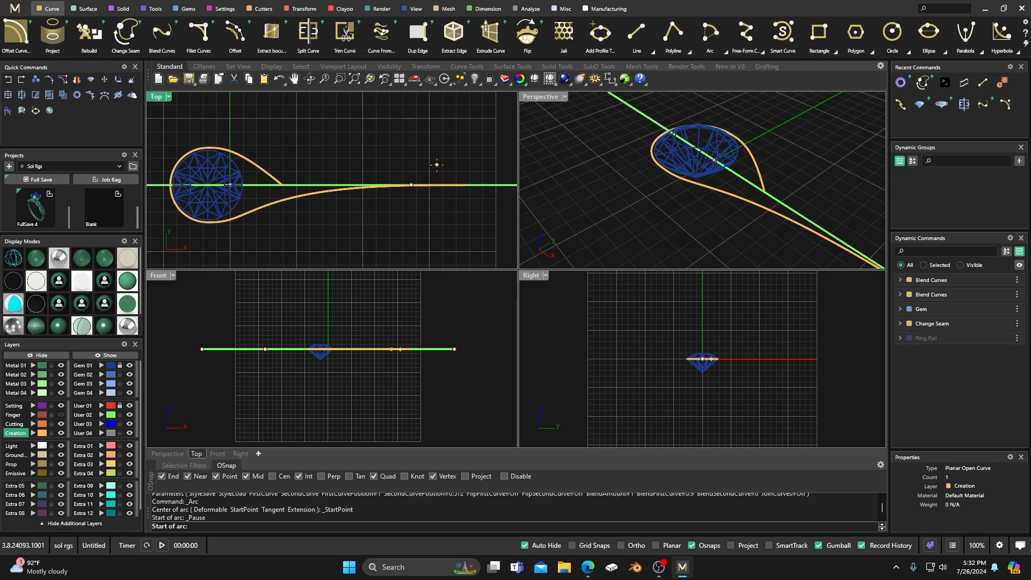
{"action": "left_click", "coordinate": [437, 165]}
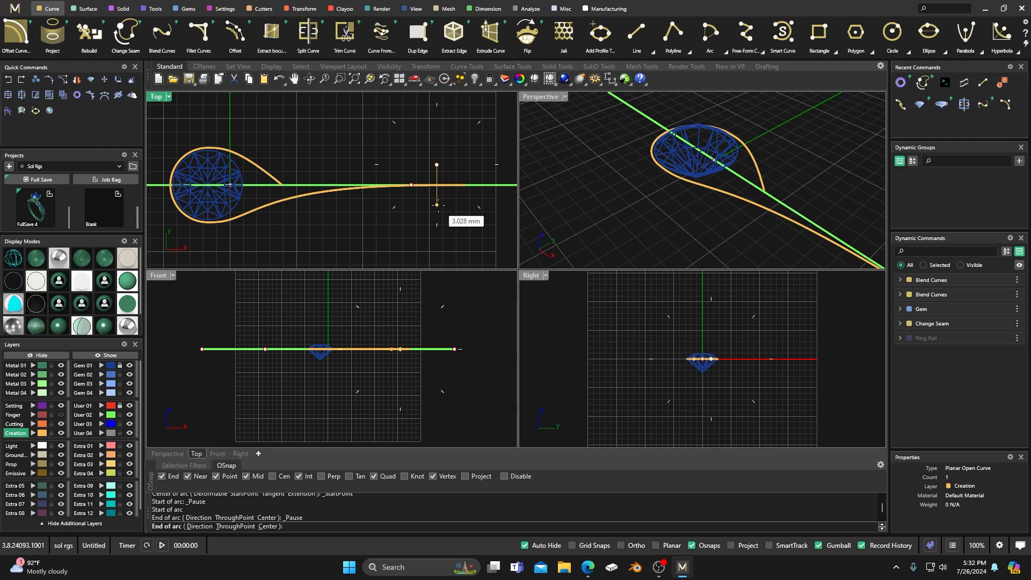
{"action": "left_click", "coordinate": [437, 205]}
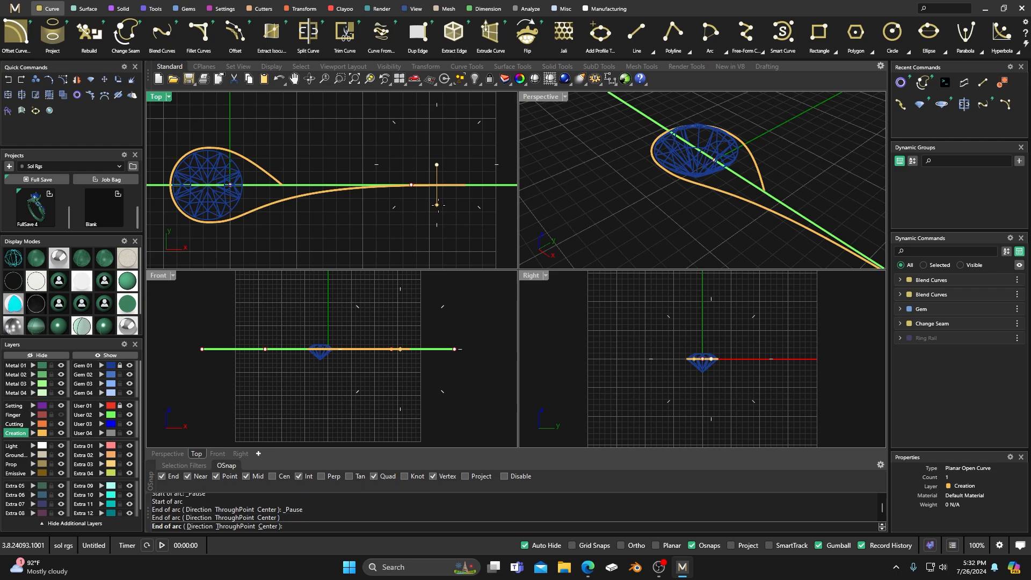
{"action": "left_click", "coordinate": [488, 165]}
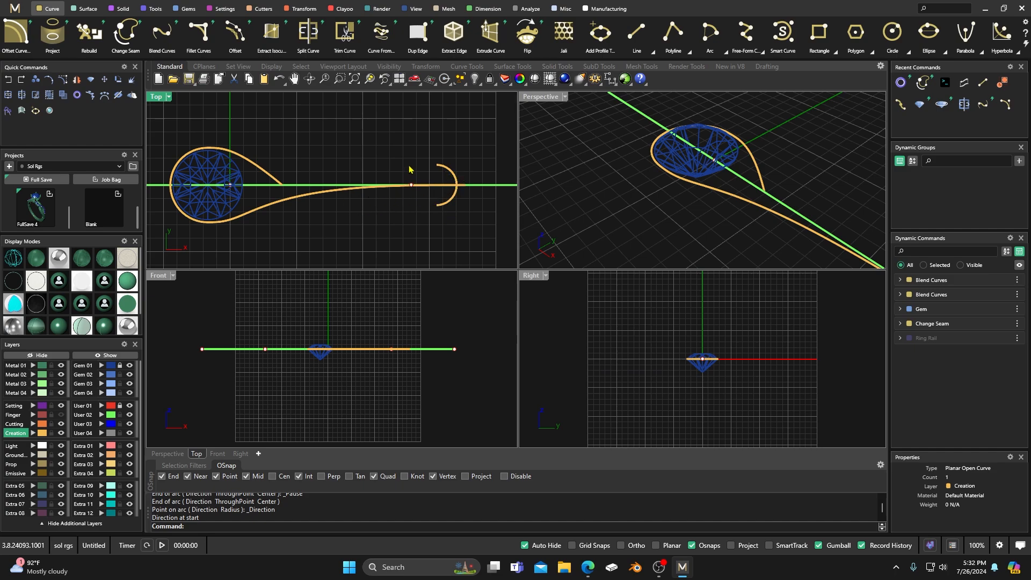
Step: Center the arc at the world origin, and move it along the green line to between the upper blend's end and the division point
{"action": "left_click", "coordinate": [455, 181]}
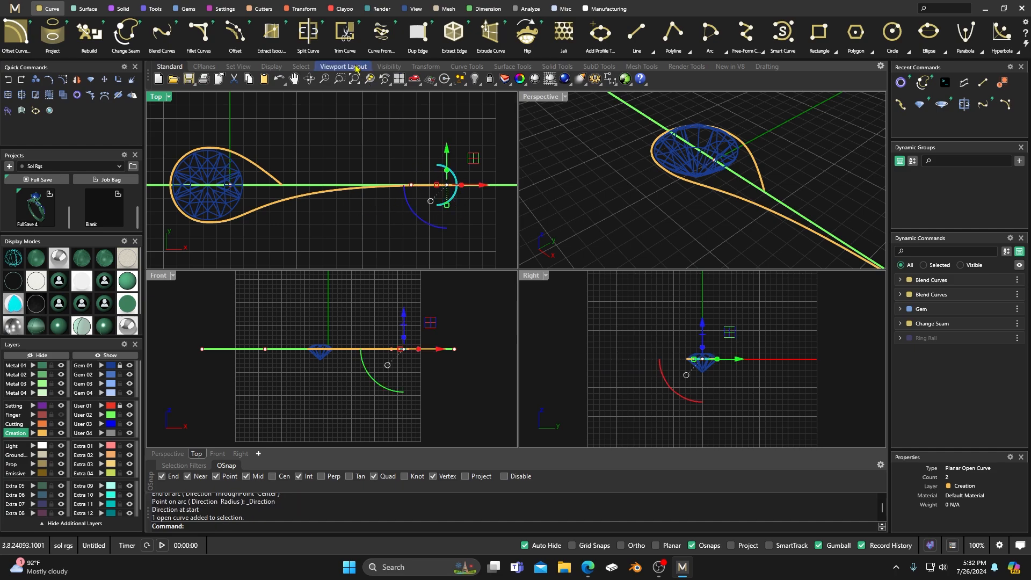
{"action": "left_click", "coordinate": [302, 8]}
{"action": "left_click", "coordinate": [526, 40]}
{"action": "left_click_drag", "start_coordinate": [266, 185], "coordinate": [392, 187]}
{"action": "left_click", "coordinate": [410, 133]}
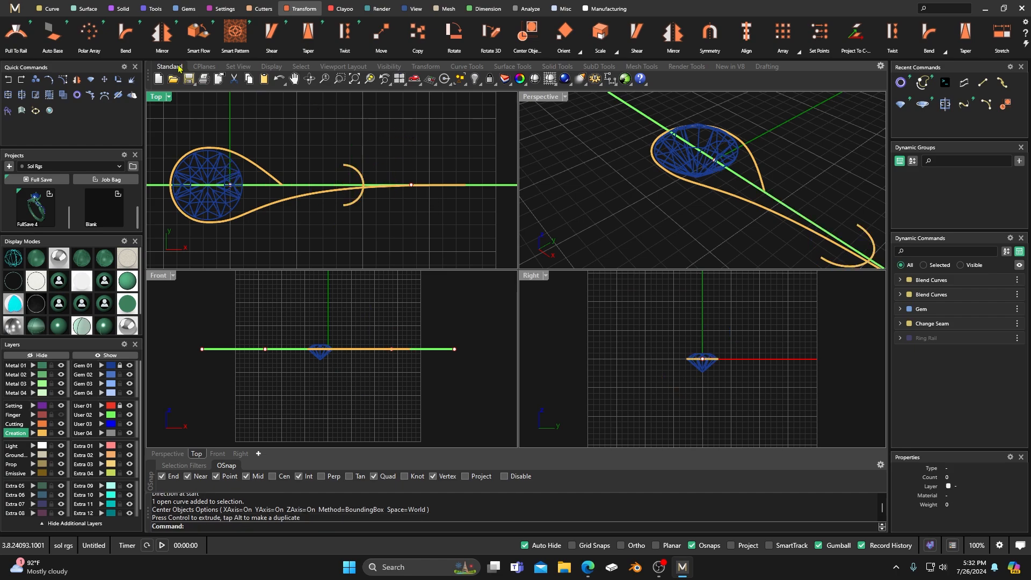
Step: Start a curve blend from the upper blend's end on the green line to the arc's lower end, with both curve positions at 1
{"action": "left_click", "coordinate": [53, 10]}
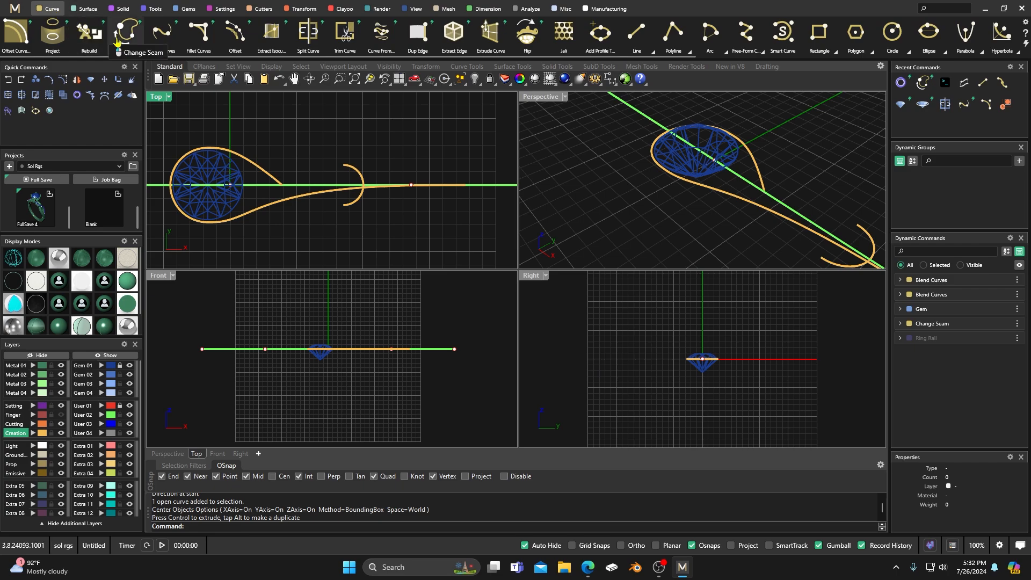
{"action": "left_click", "coordinate": [161, 33]}
{"action": "left_click", "coordinate": [279, 185]}
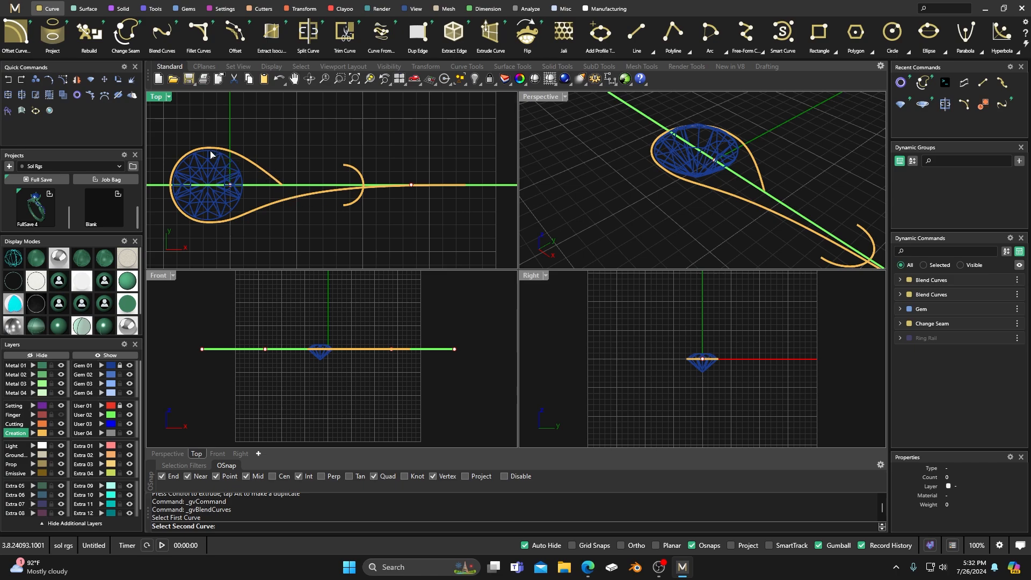
{"action": "left_click", "coordinate": [344, 207]}
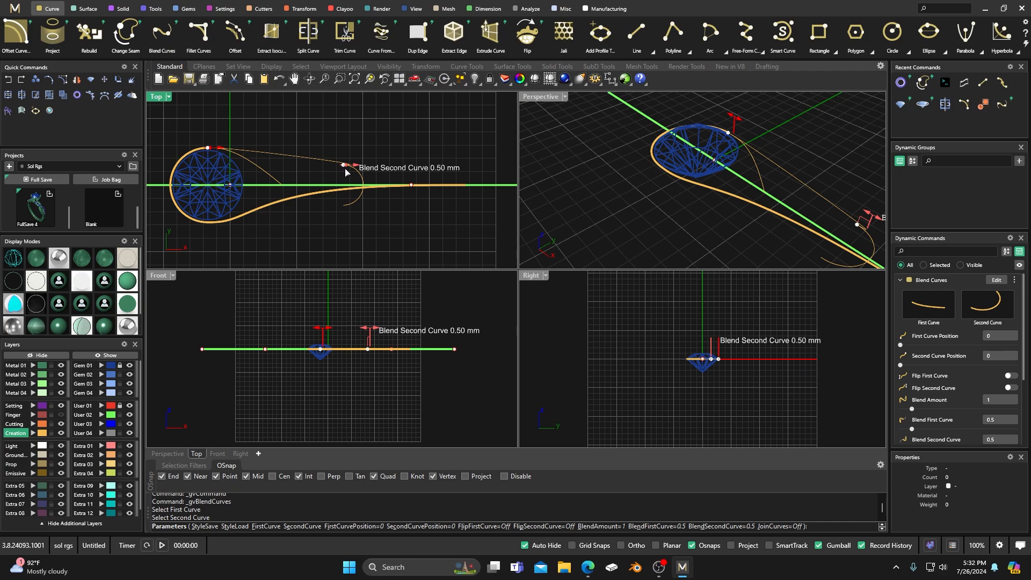
{"action": "left_click_drag", "start_coordinate": [346, 171], "coordinate": [359, 202]}
{"action": "left_click_drag", "start_coordinate": [345, 166], "coordinate": [271, 199]}
{"action": "left_click_drag", "start_coordinate": [212, 155], "coordinate": [291, 207]}
Step: Set the second curve blend at the arc's lower end to 1.2 and accept the blend
{"action": "scroll", "coordinate": [291, 206], "scroll_direction": "up", "scroll_amount": 2}
{"action": "scroll", "coordinate": [291, 206], "scroll_direction": "up", "scroll_amount": 1}
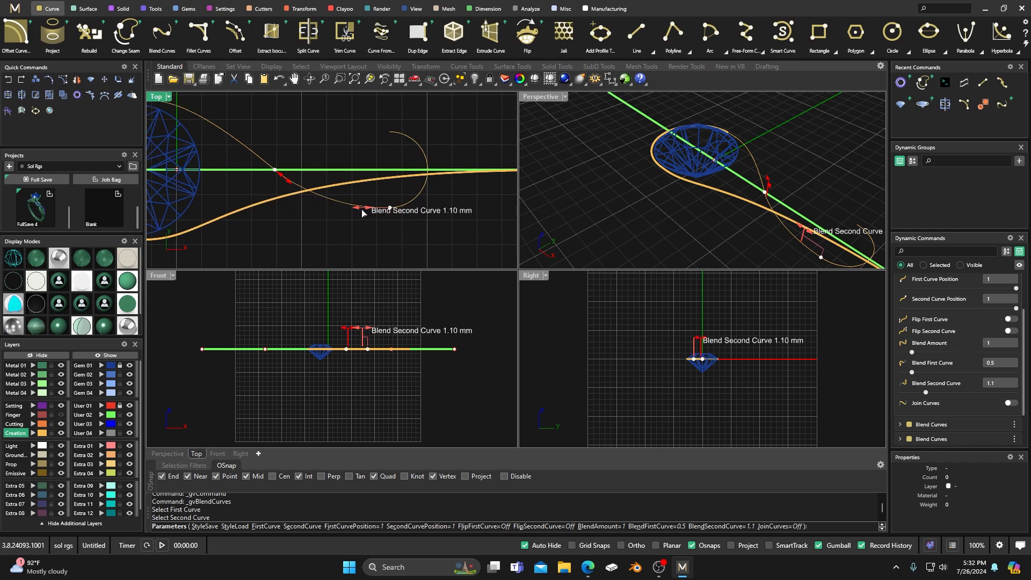
{"action": "left_click_drag", "start_coordinate": [362, 212], "coordinate": [366, 211]}
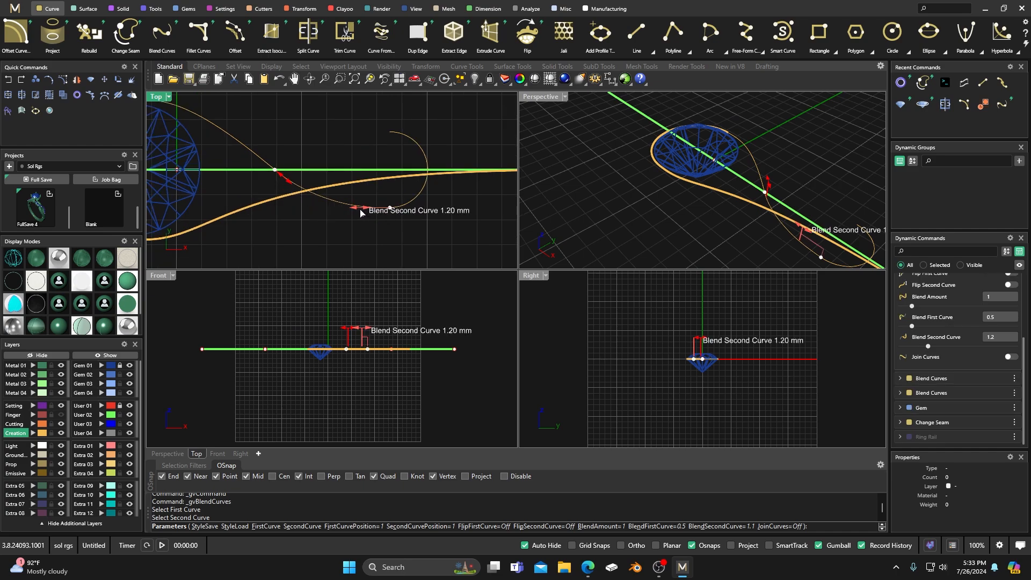
{"action": "right_click", "coordinate": [333, 155]}
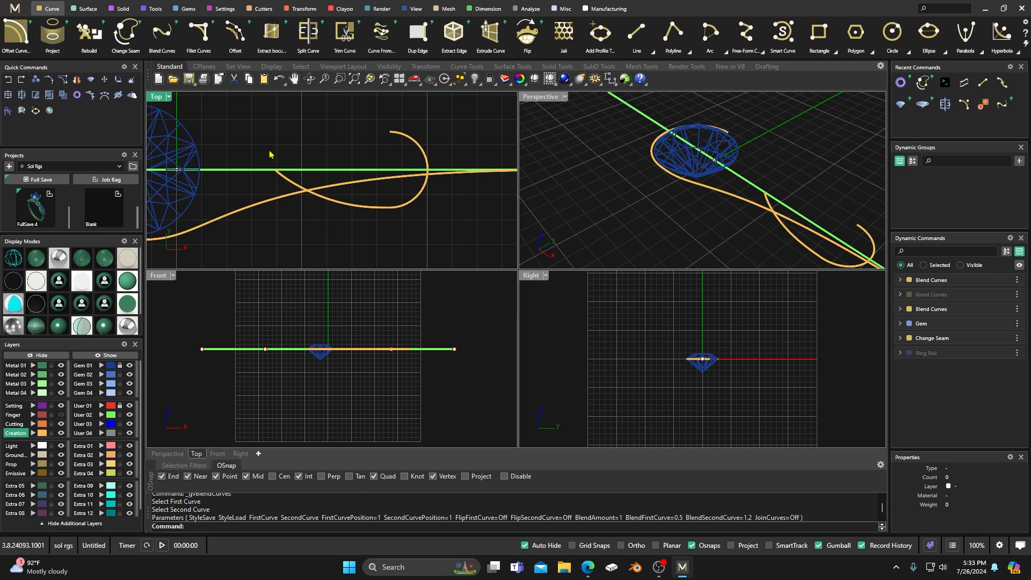
Step: Show the hidden blend curve that runs from the upper side of the diamond's outline to the green line
{"action": "mouse_move", "coordinate": [921, 303]}
{"action": "left_click", "coordinate": [1017, 294]}
{"action": "left_click", "coordinate": [981, 346]}
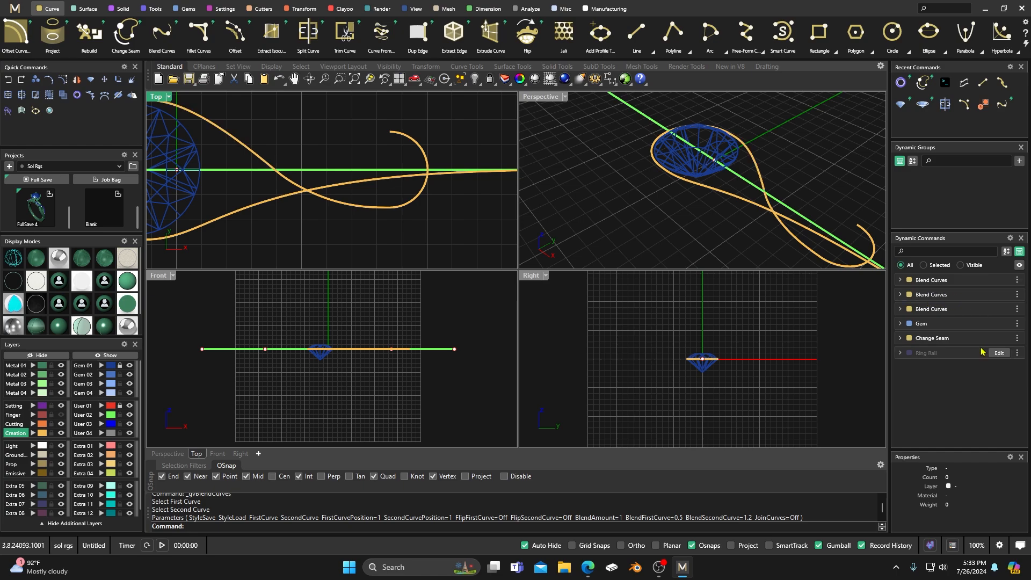
Step: Start a curve blend from the arc's upper end to the green line, with the first curve flipped
{"action": "scroll", "coordinate": [473, 131], "scroll_direction": "down", "scroll_amount": 3}
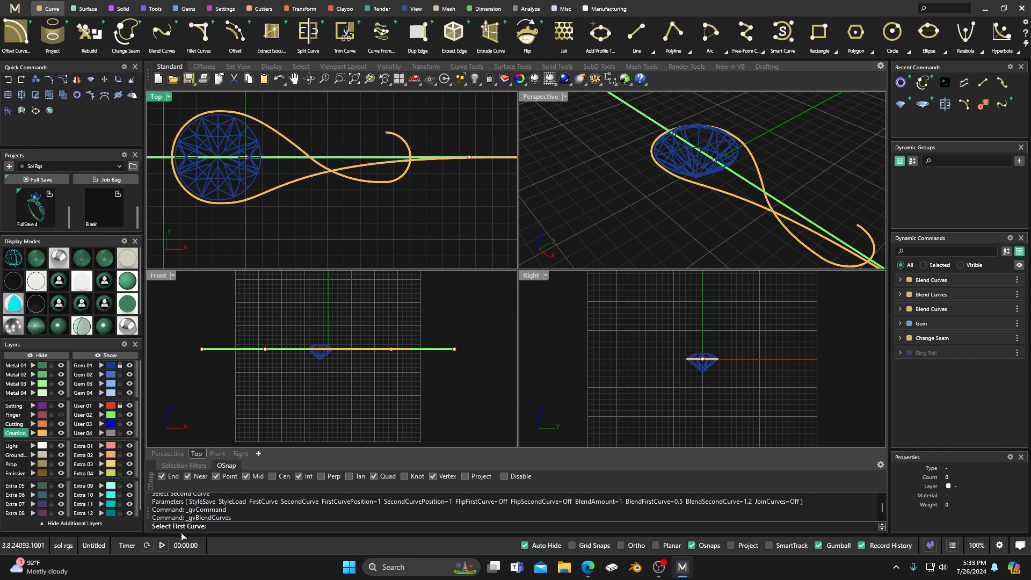
{"action": "left_click", "coordinate": [388, 137]}
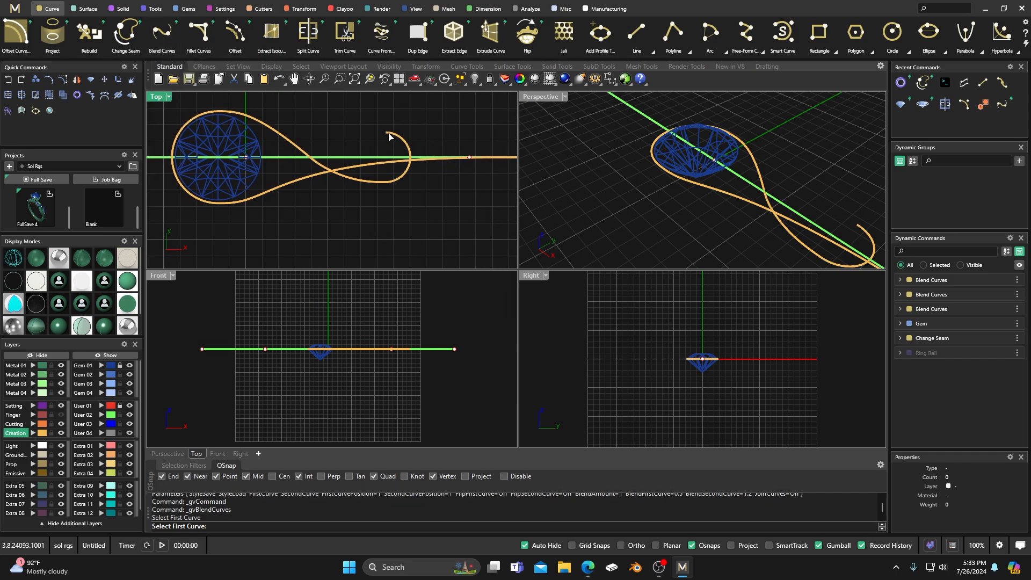
{"action": "left_click", "coordinate": [349, 160]}
{"action": "scroll", "coordinate": [369, 186], "scroll_direction": "down", "scroll_amount": 1}
{"action": "scroll", "coordinate": [369, 186], "scroll_direction": "down", "scroll_amount": 1}
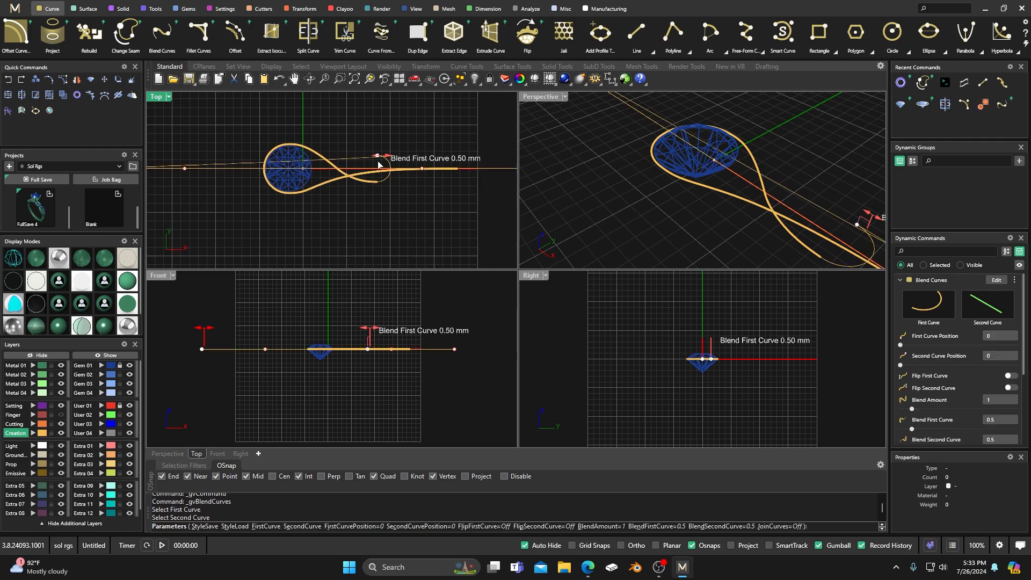
{"action": "left_click", "coordinate": [1011, 376]}
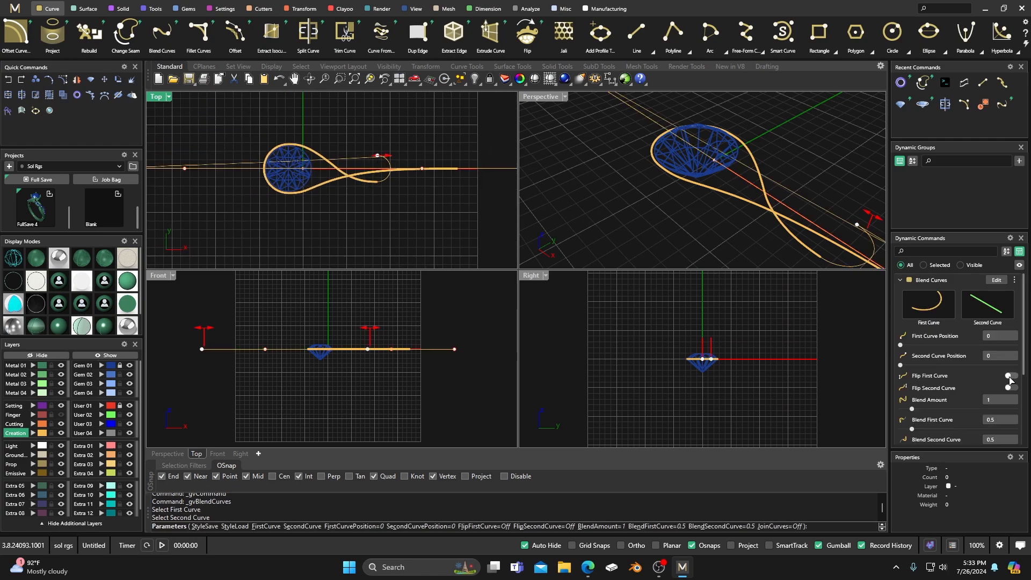
{"action": "scroll", "coordinate": [478, 236], "scroll_direction": "down", "scroll_amount": 1}
{"action": "scroll", "coordinate": [419, 232], "scroll_direction": "down", "scroll_amount": 1}
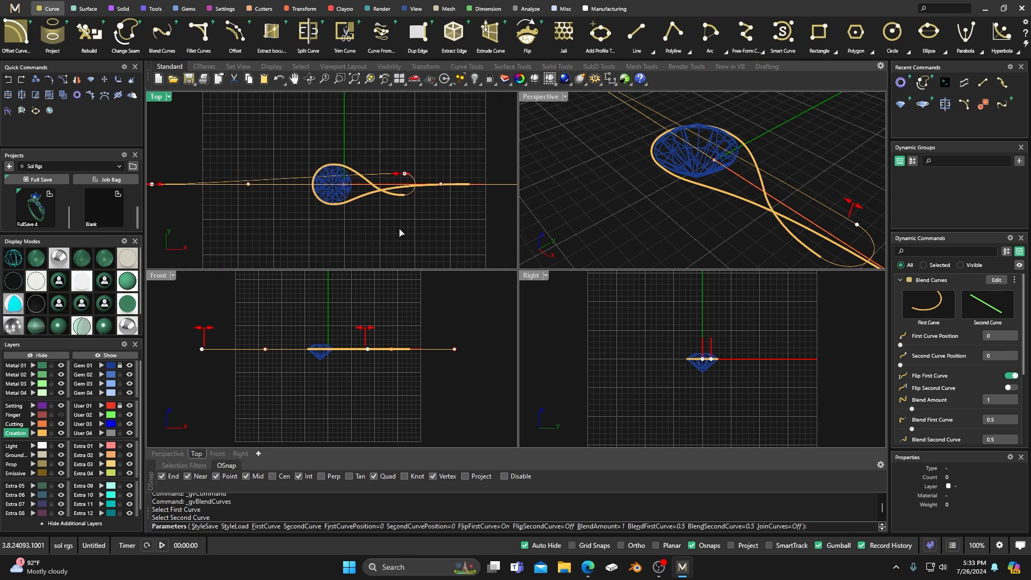
Step: Slide the blend's second curve position along the green line to just before the arc, and reduce the second curve blend to 0
{"action": "left_click", "coordinate": [153, 185]}
{"action": "left_click", "coordinate": [152, 186]}
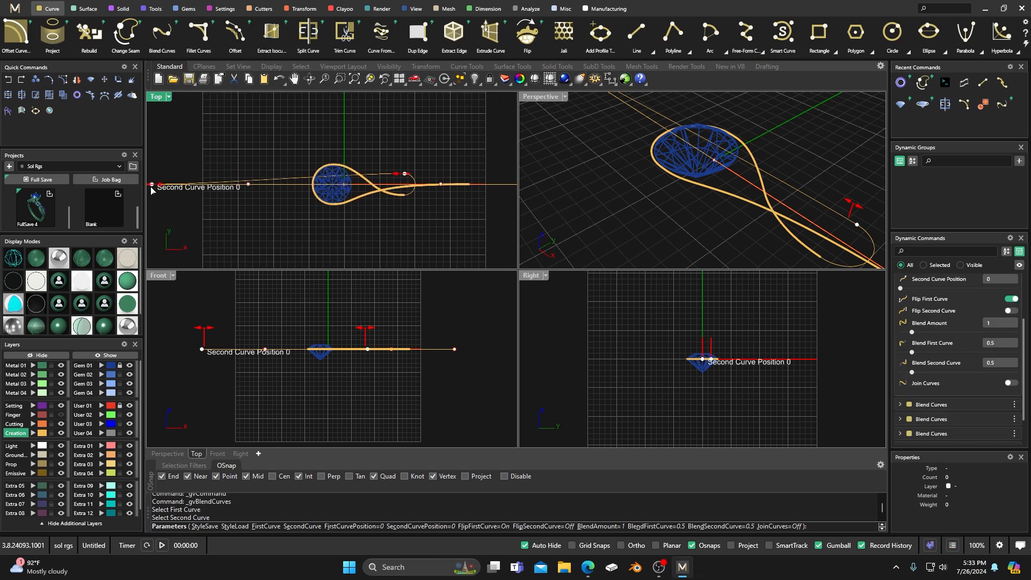
{"action": "left_click_drag", "start_coordinate": [152, 189], "coordinate": [355, 201]}
{"action": "scroll", "coordinate": [395, 184], "scroll_direction": "up", "scroll_amount": 5}
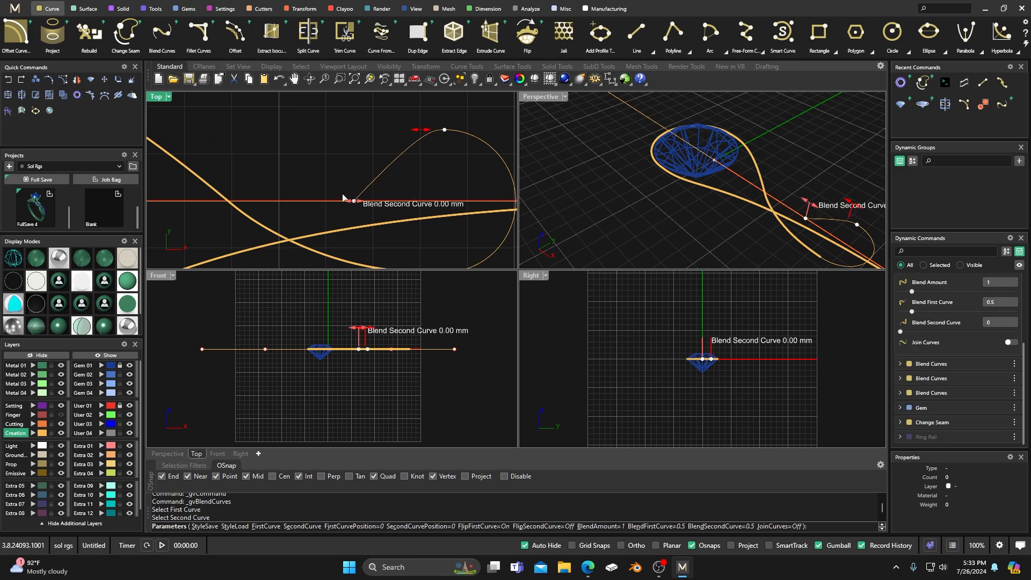
Step: Round out the small loop with a longer first curve blend, adjust the second curve position to 0.63, and accept the blend
{"action": "left_click_drag", "start_coordinate": [419, 134], "coordinate": [388, 131]}
{"action": "left_click_drag", "start_coordinate": [359, 205], "coordinate": [374, 202]}
{"action": "left_click_drag", "start_coordinate": [382, 130], "coordinate": [374, 135]}
{"action": "right_click", "coordinate": [345, 148]}
{"action": "scroll", "coordinate": [345, 149], "scroll_direction": "down", "scroll_amount": 6}
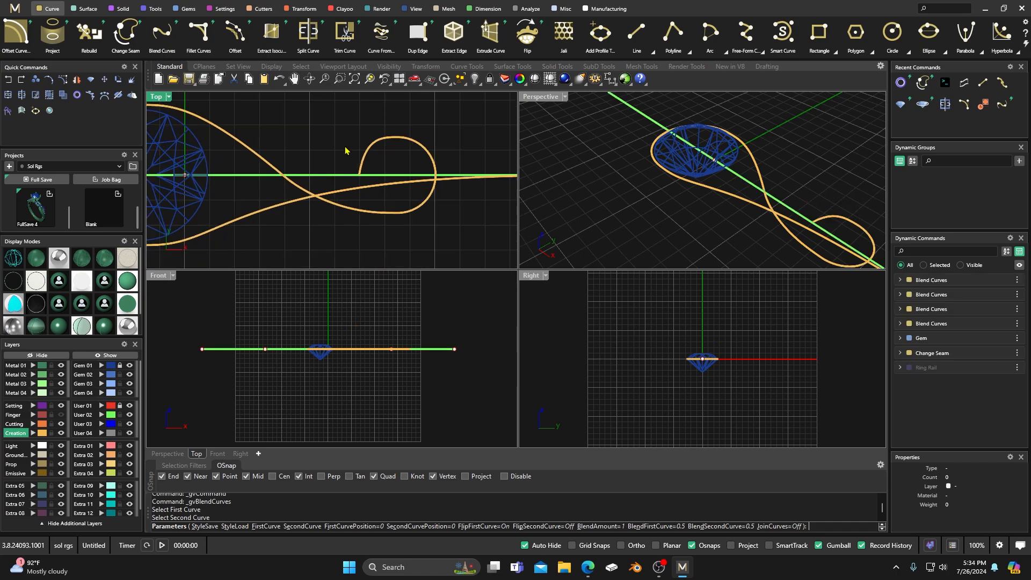
Step: Lock the User 02 layer that holds the green line
{"action": "scroll", "coordinate": [392, 145], "scroll_direction": "down", "scroll_amount": 4}
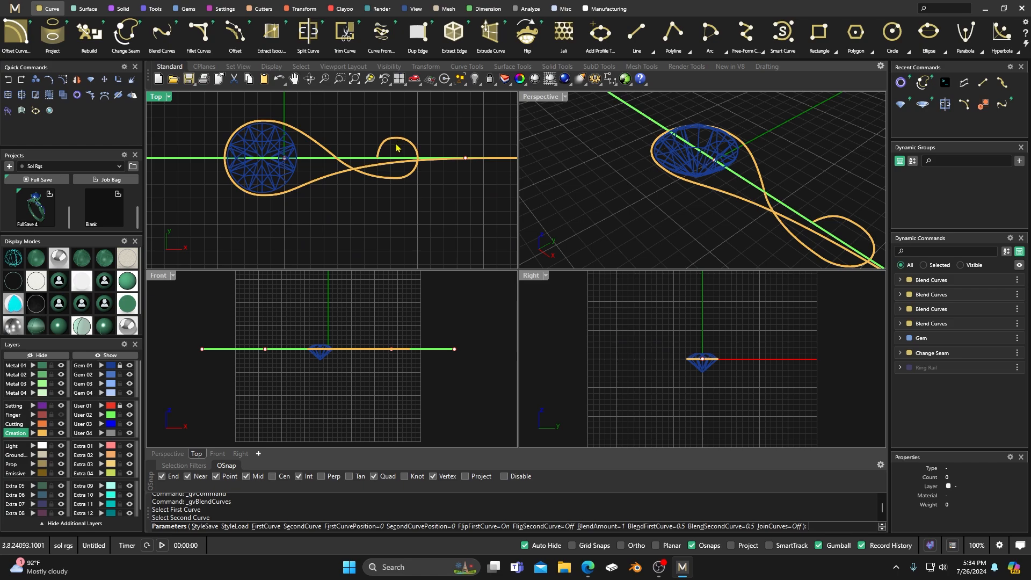
{"action": "scroll", "coordinate": [397, 146], "scroll_direction": "down", "scroll_amount": 4}
{"action": "right_click_drag", "start_coordinate": [412, 197], "coordinate": [390, 199]}
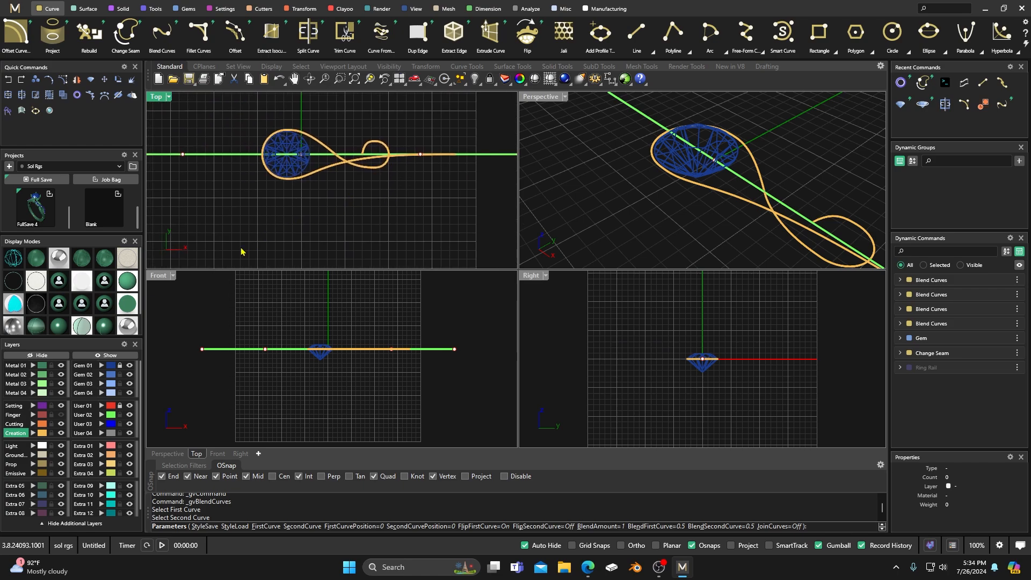
{"action": "left_click", "coordinate": [119, 414]}
Step: Select the six knot curves in the Top view and join them into one open curve
{"action": "left_click_drag", "start_coordinate": [235, 217], "coordinate": [470, 105]}
{"action": "left_click_drag", "start_coordinate": [465, 220], "coordinate": [197, 109]}
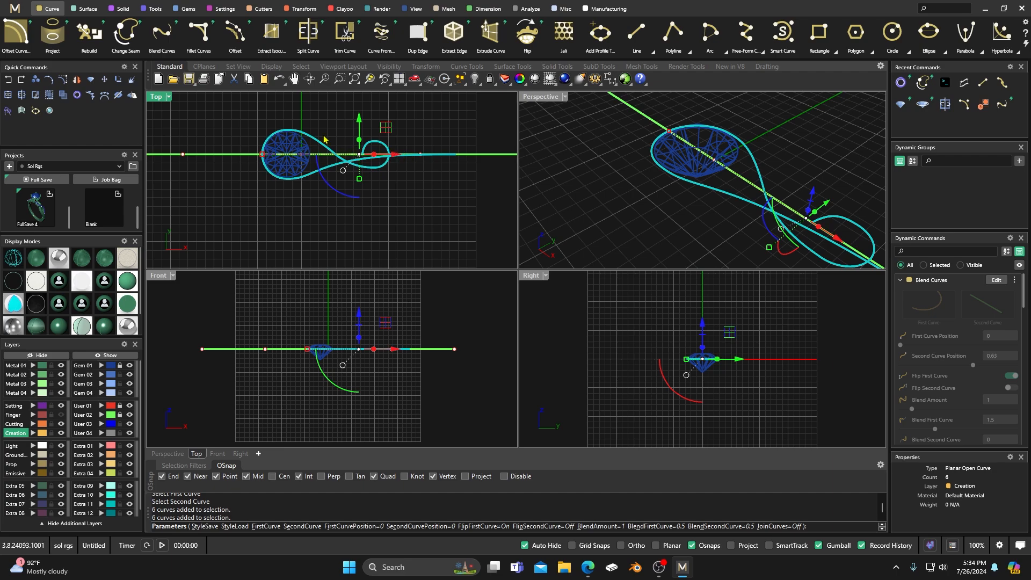
{"action": "right_click_drag", "start_coordinate": [334, 132], "coordinate": [350, 154]}
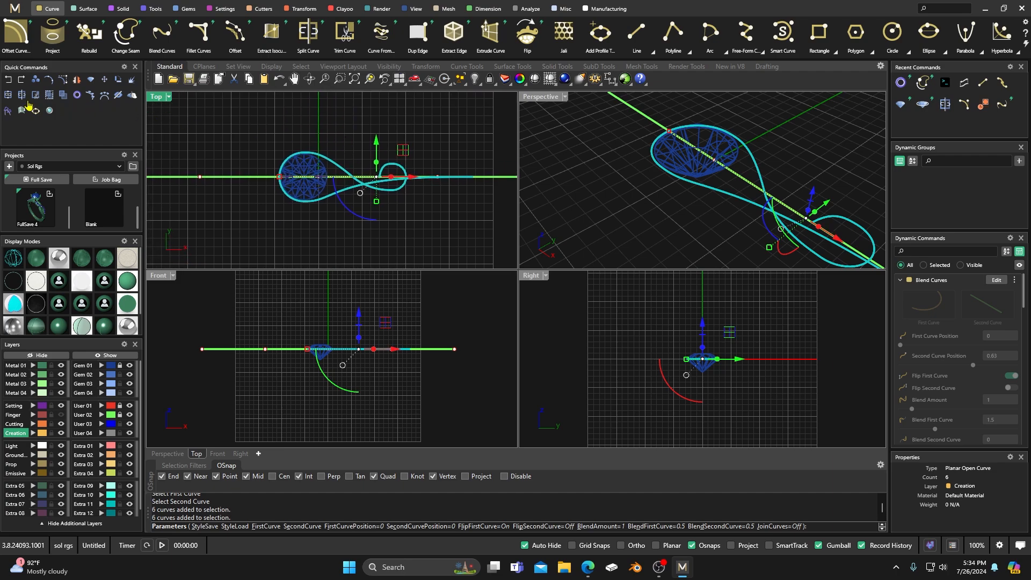
{"action": "left_click", "coordinate": [8, 97]}
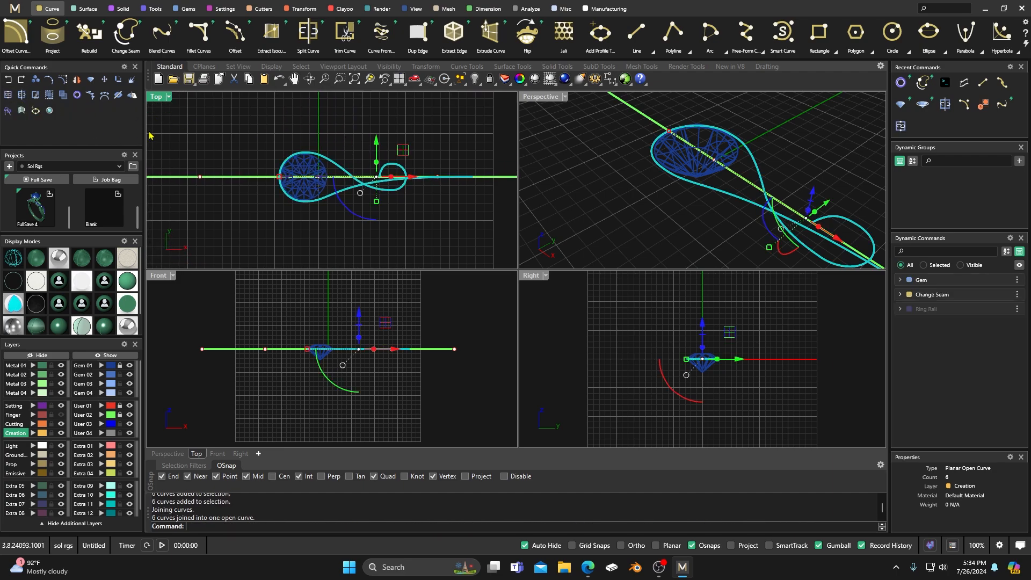
Step: Rebuild the joined knot curve with 32 points and degree 3, deleting the input
{"action": "left_click", "coordinate": [336, 172]}
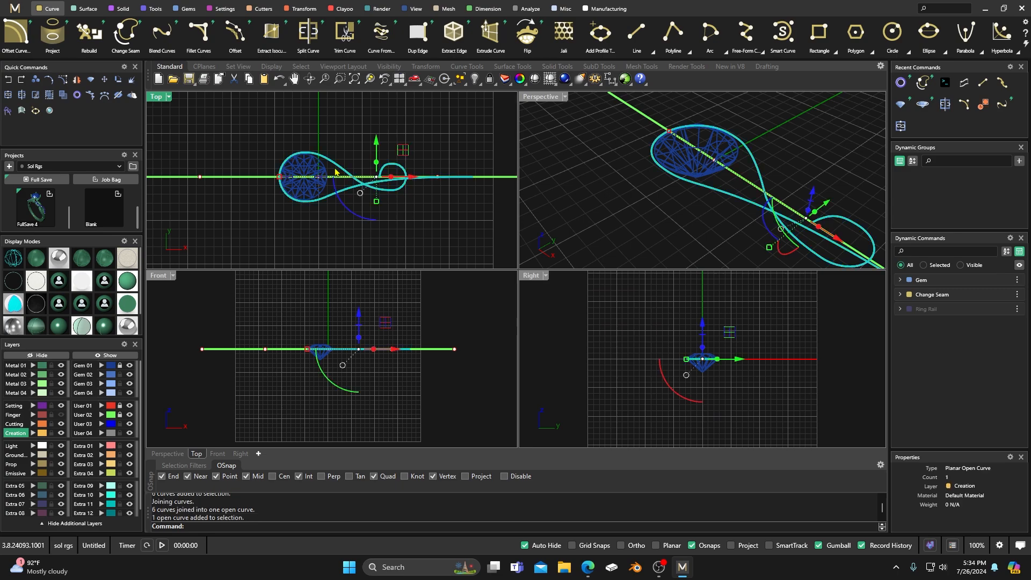
{"action": "type", "text": "rebuild"}
{"action": "key", "text": "Return"}
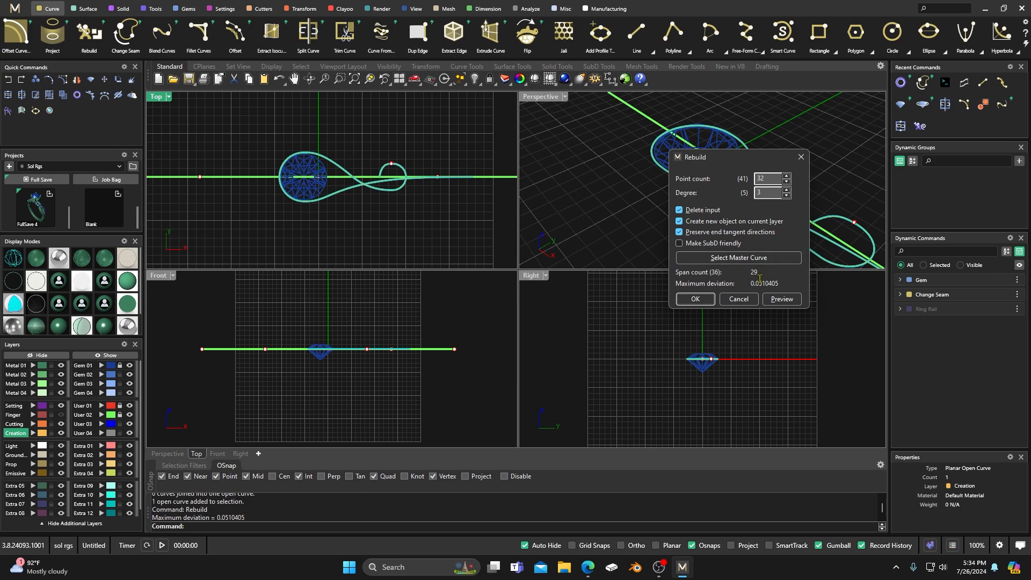
{"action": "scroll", "coordinate": [384, 170], "scroll_direction": "up", "scroll_amount": 6}
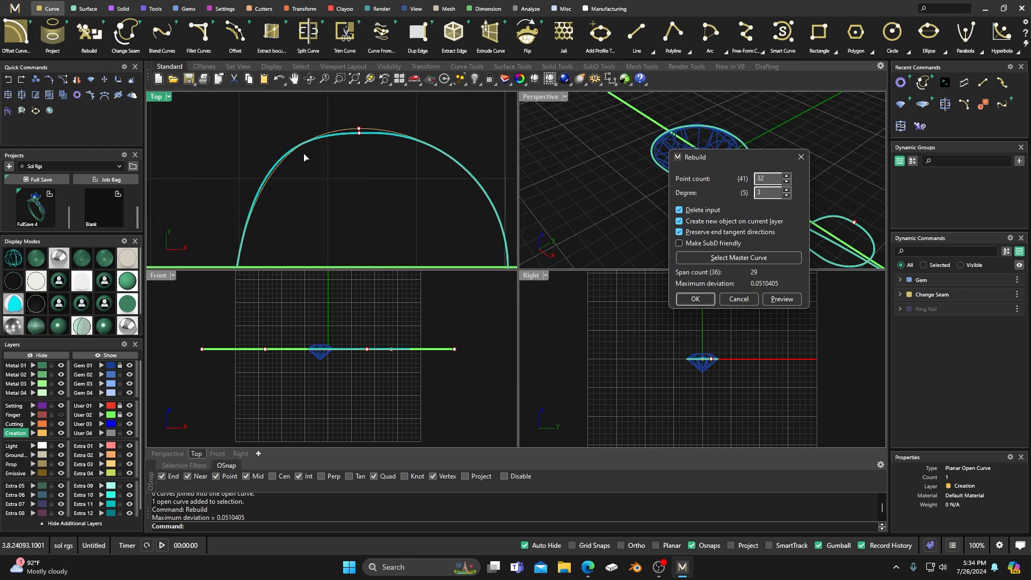
{"action": "left_click", "coordinate": [696, 300]}
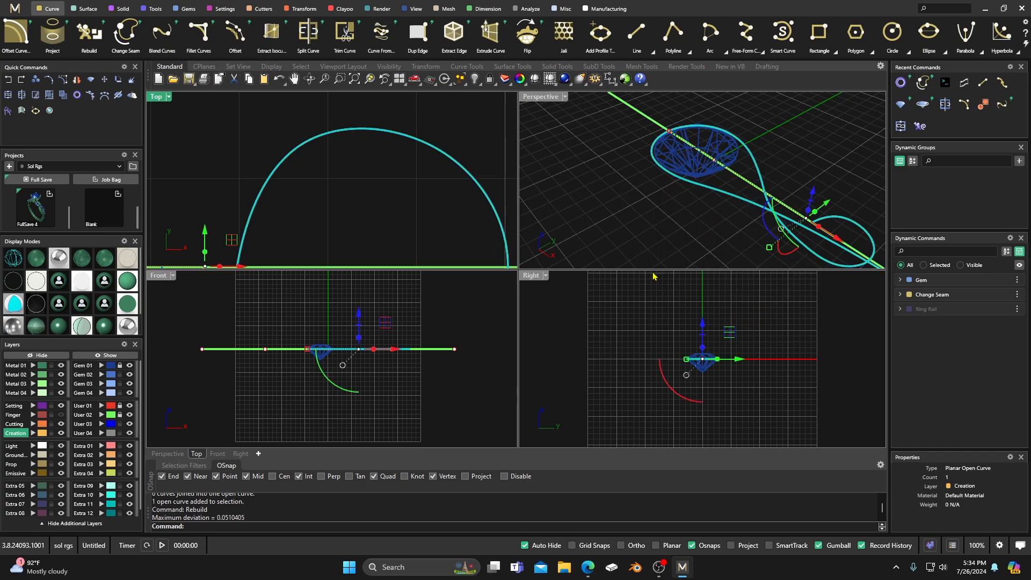
{"action": "scroll", "coordinate": [377, 145], "scroll_direction": "down", "scroll_amount": 14}
{"action": "left_click", "coordinate": [312, 122]}
{"action": "right_click_drag", "start_coordinate": [314, 121], "coordinate": [376, 131]}
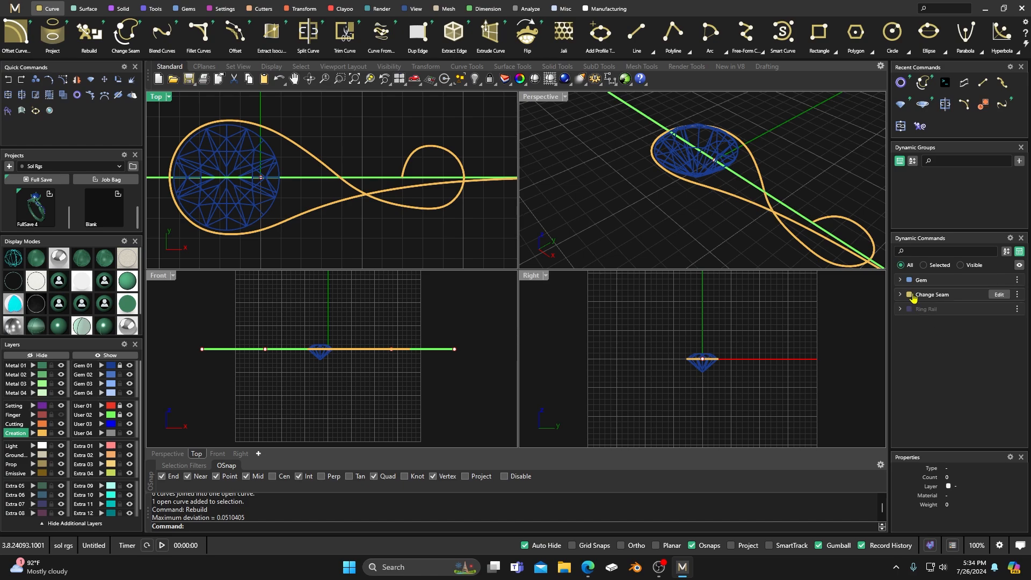
Step: Undo the rebuild and the join of the knot curves
{"action": "left_click", "coordinate": [8, 79]}
{"action": "left_click", "coordinate": [342, 143]}
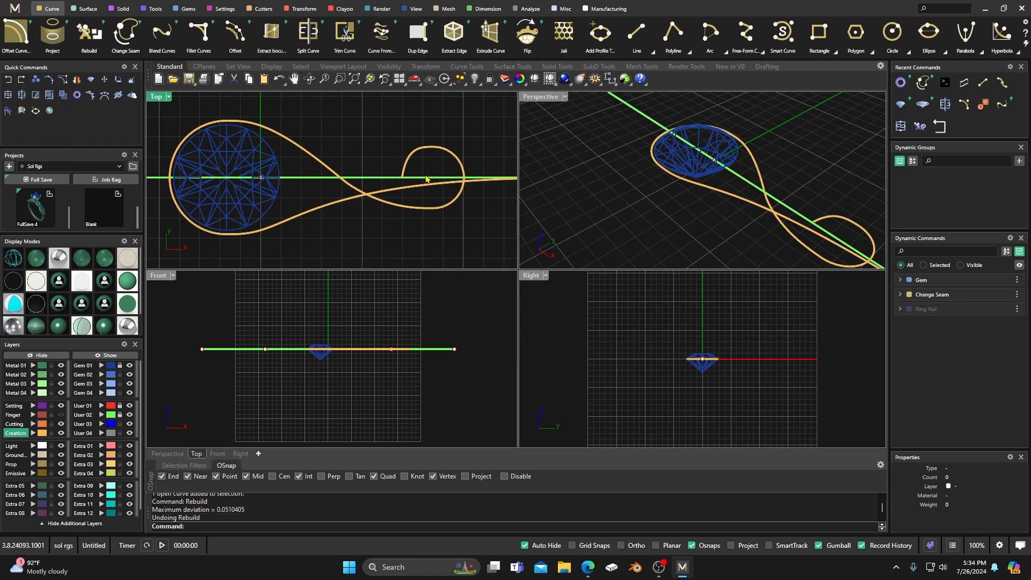
{"action": "left_click", "coordinate": [8, 79]}
{"action": "left_click", "coordinate": [353, 126]}
Step: Join the six knot curves with the Join tool that keeps them editable as a dynamic command
{"action": "scroll", "coordinate": [397, 150], "scroll_direction": "down", "scroll_amount": 4}
{"action": "right_click_drag", "start_coordinate": [405, 137], "coordinate": [355, 148]}
{"action": "left_click_drag", "start_coordinate": [234, 127], "coordinate": [452, 216]}
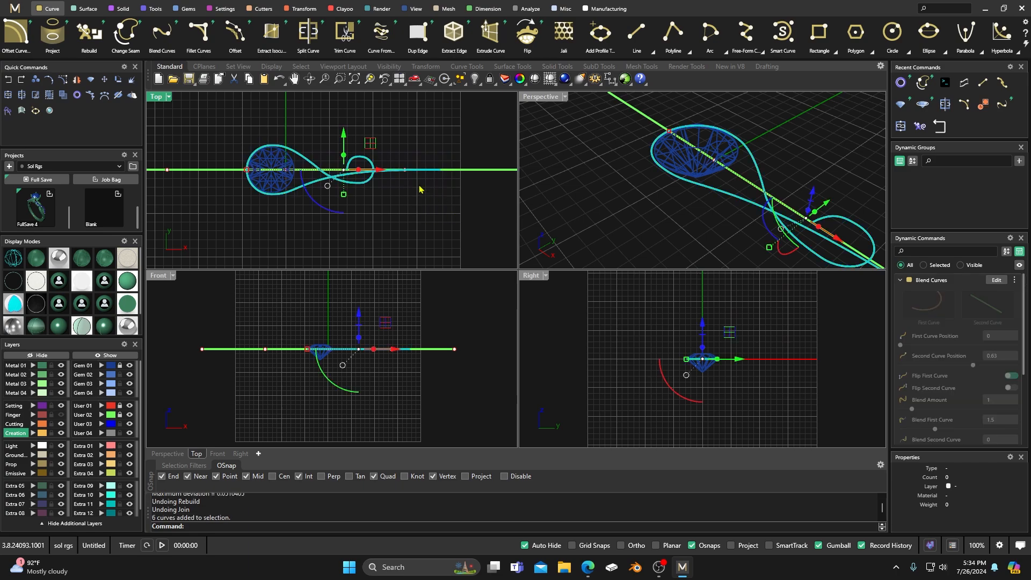
{"action": "left_click", "coordinate": [152, 9]}
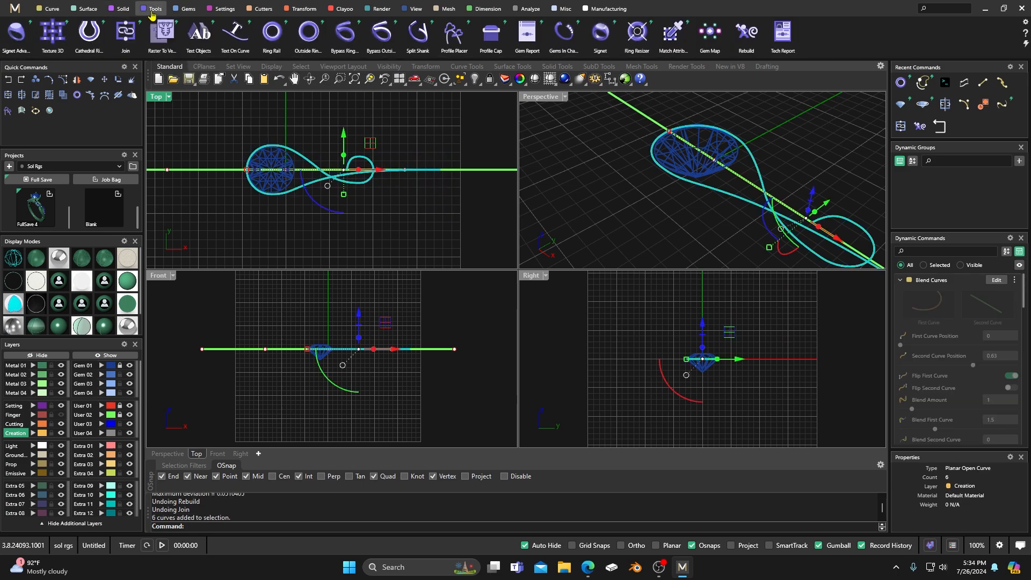
{"action": "left_click", "coordinate": [127, 34]}
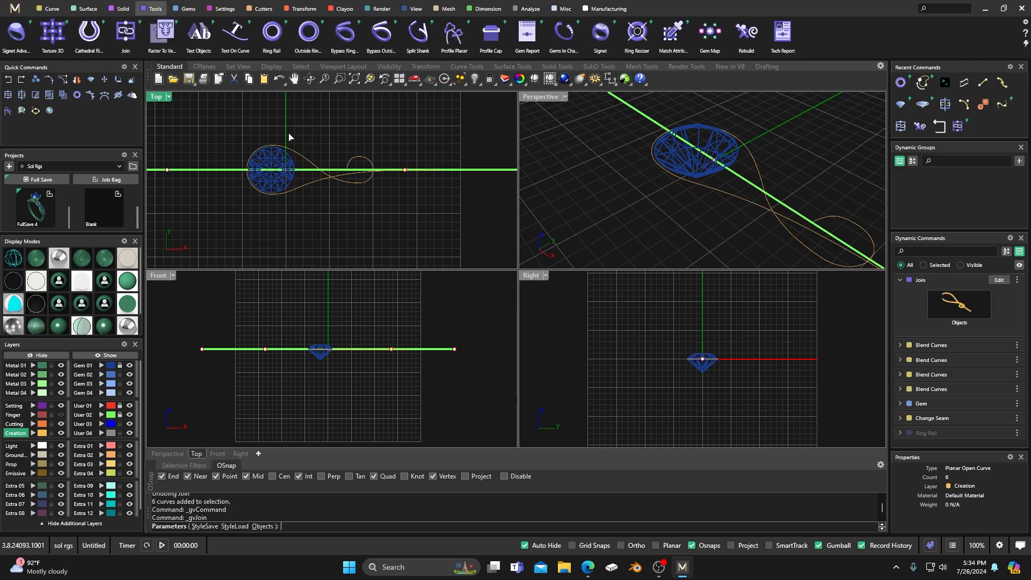
{"action": "right_click", "coordinate": [386, 134]}
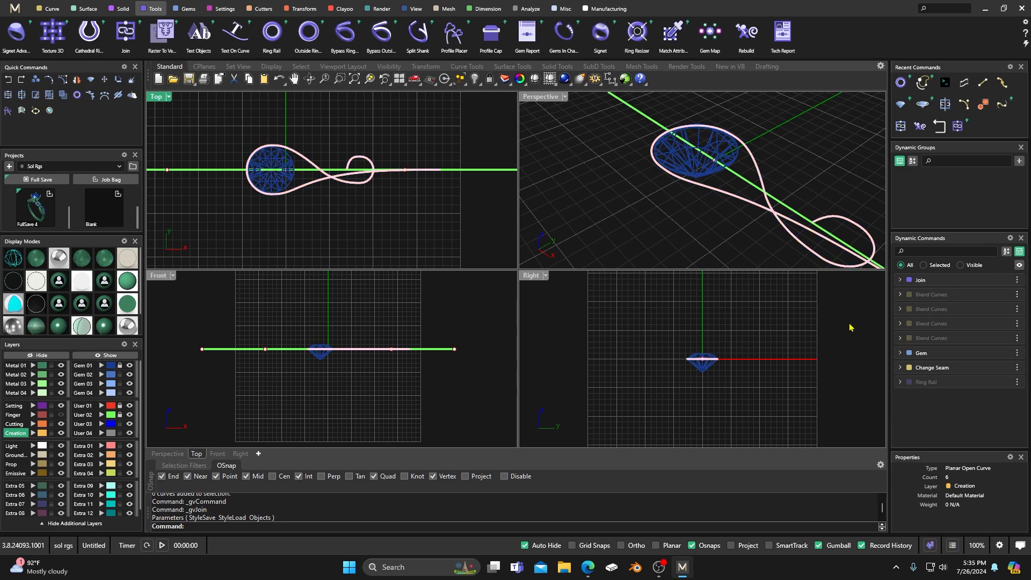
{"action": "scroll", "coordinate": [387, 212], "scroll_direction": "down", "scroll_amount": 3}
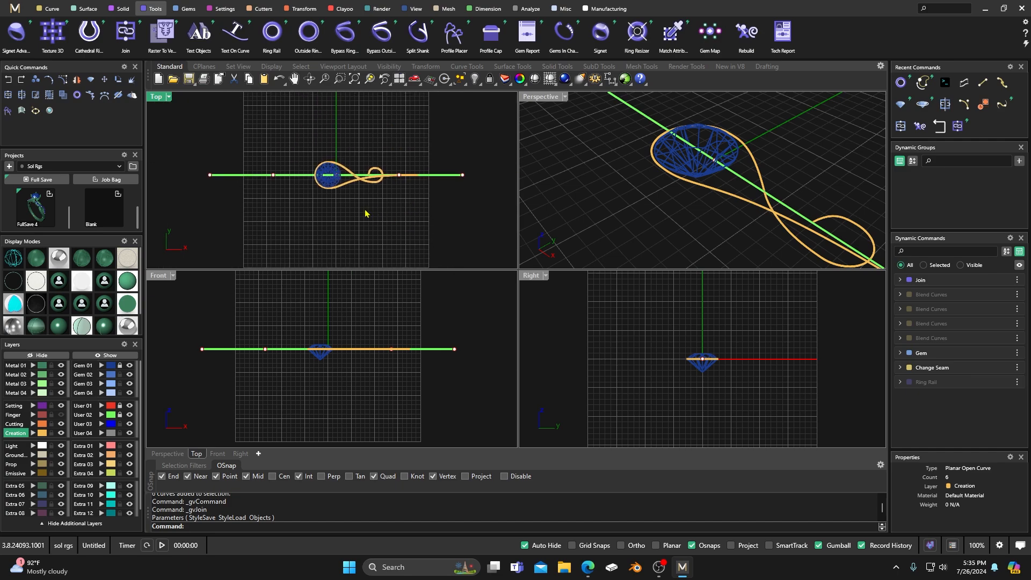
{"action": "scroll", "coordinate": [365, 214], "scroll_direction": "up", "scroll_amount": 1}
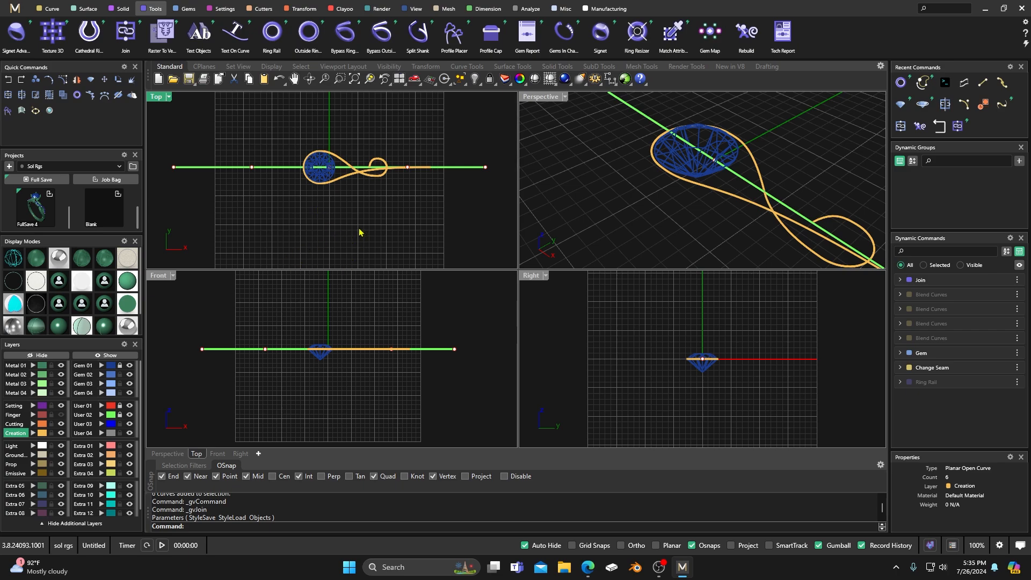
{"action": "scroll", "coordinate": [359, 232], "scroll_direction": "down", "scroll_amount": 2}
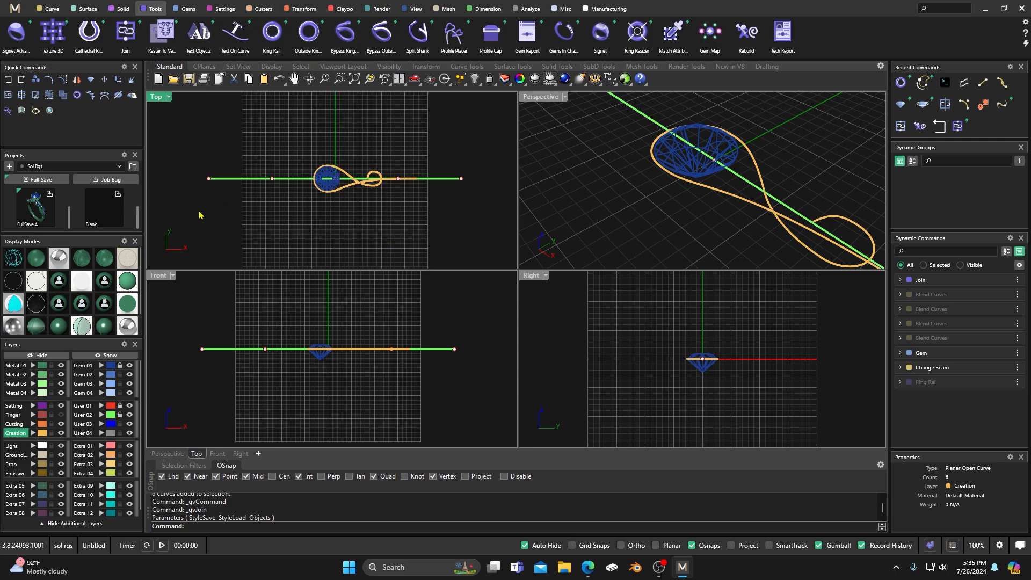
{"action": "left_click_drag", "start_coordinate": [191, 134], "coordinate": [477, 237]}
{"action": "left_click", "coordinate": [248, 135]}
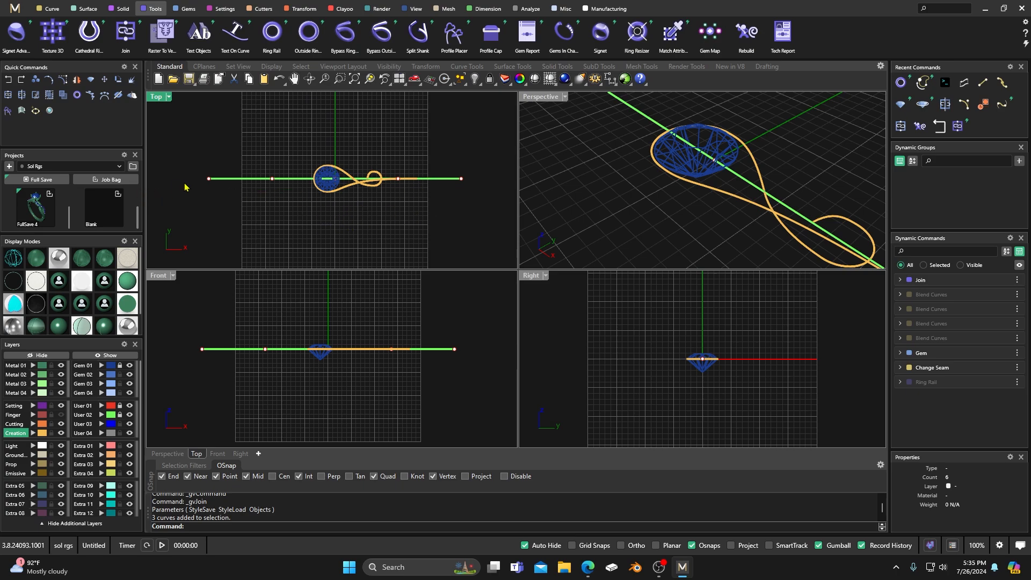
Step: Create a project named Organic Ring and store the model in it as a full save
{"action": "left_click", "coordinate": [9, 166]}
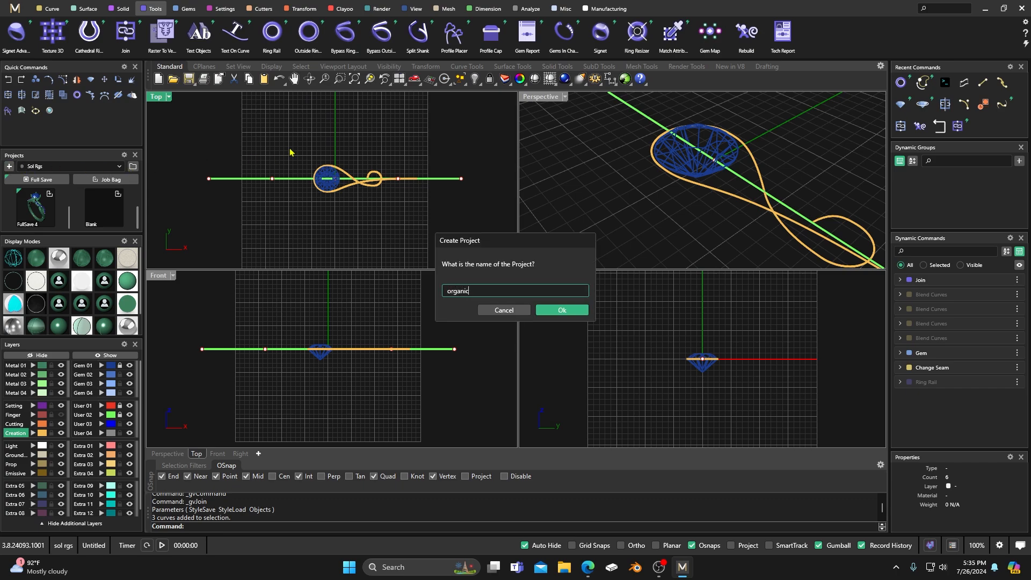
{"action": "key", "text": "Return"}
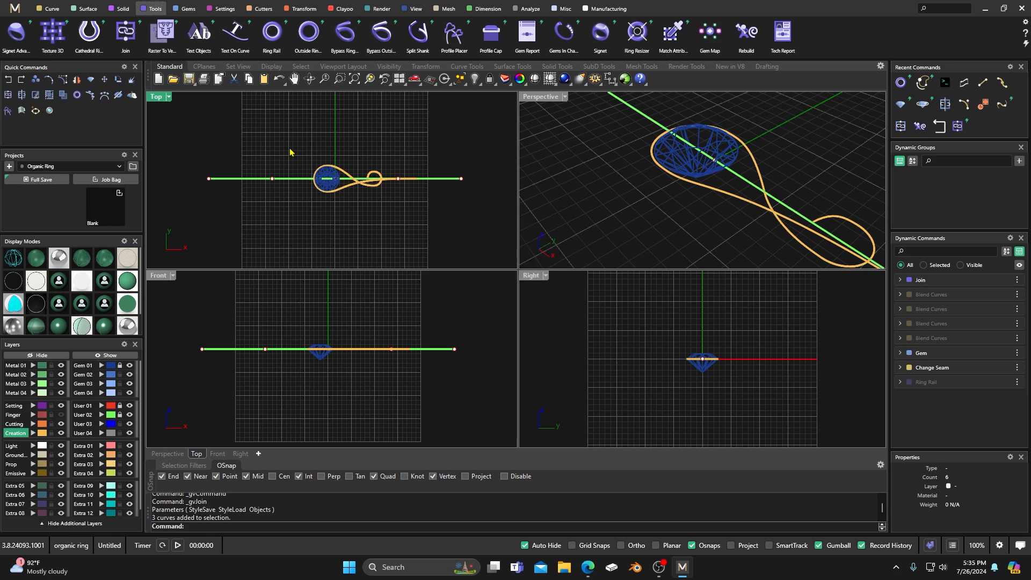
{"action": "left_click_drag", "start_coordinate": [190, 147], "coordinate": [491, 224]}
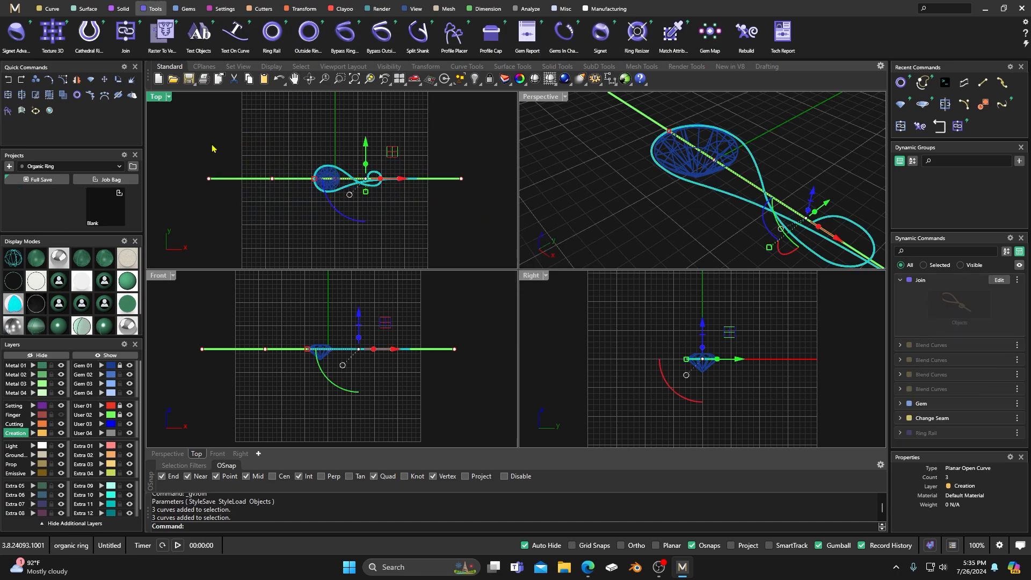
{"action": "left_click", "coordinate": [42, 179]}
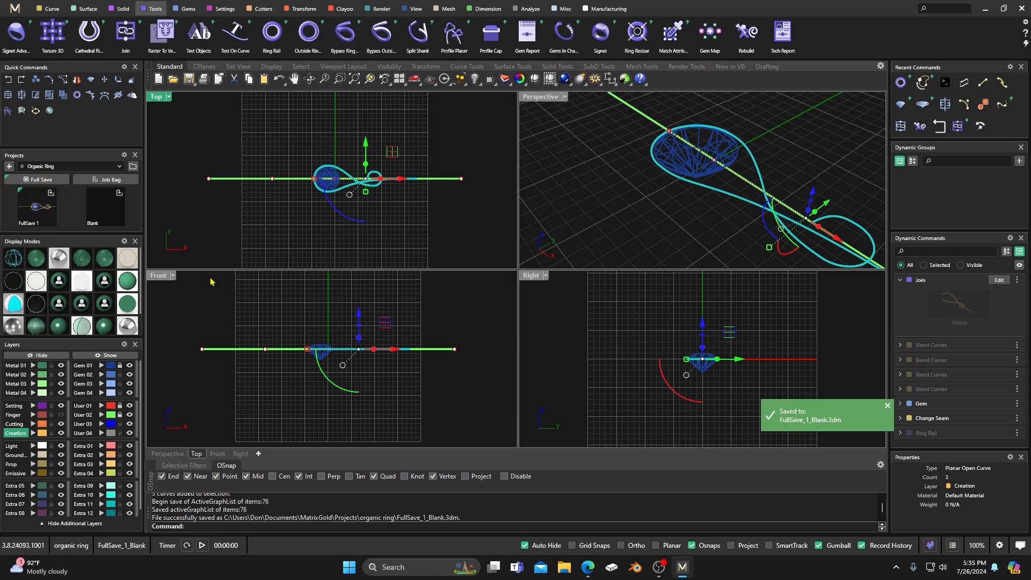
{"action": "key", "text": "Escape"}
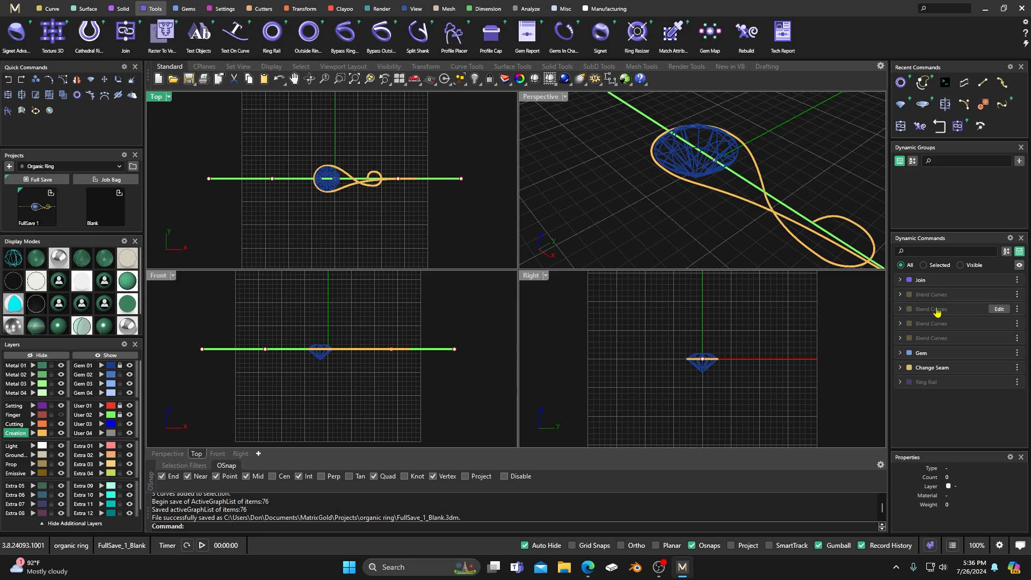
{"action": "mouse_move", "coordinate": [941, 368]}
{"action": "scroll", "coordinate": [359, 190], "scroll_direction": "up", "scroll_amount": 3}
{"action": "left_click", "coordinate": [341, 188]}
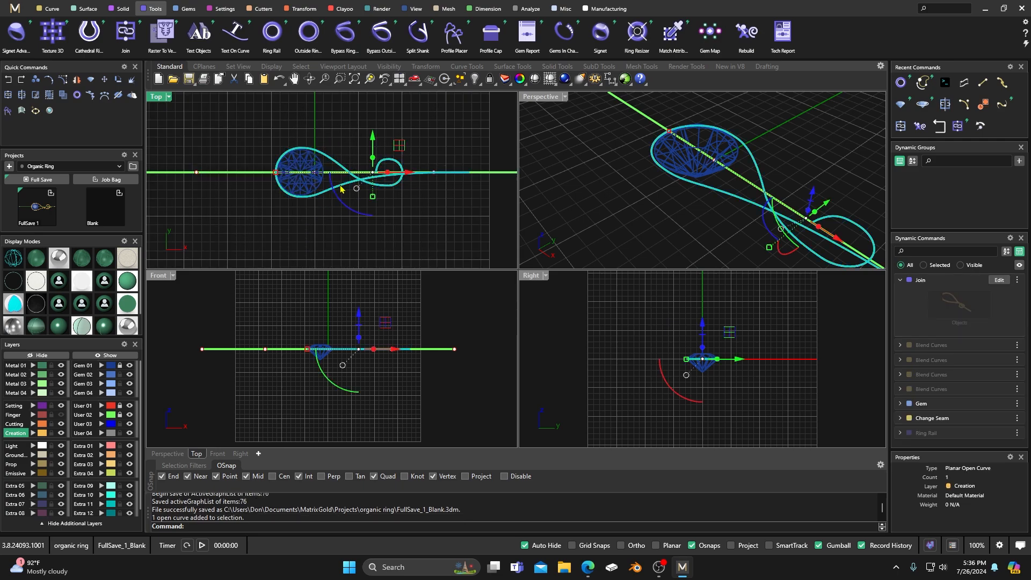
{"action": "left_click", "coordinate": [343, 136]}
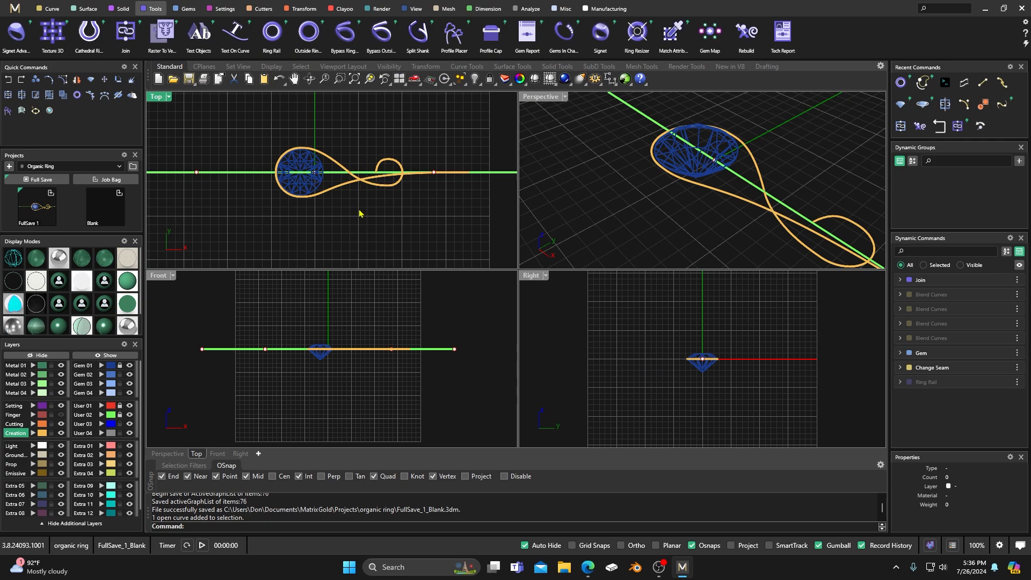
Step: Show the Finger layer with the ring rail circle around the diamond and flat knot curve
{"action": "scroll", "coordinate": [359, 213], "scroll_direction": "down", "scroll_amount": 3}
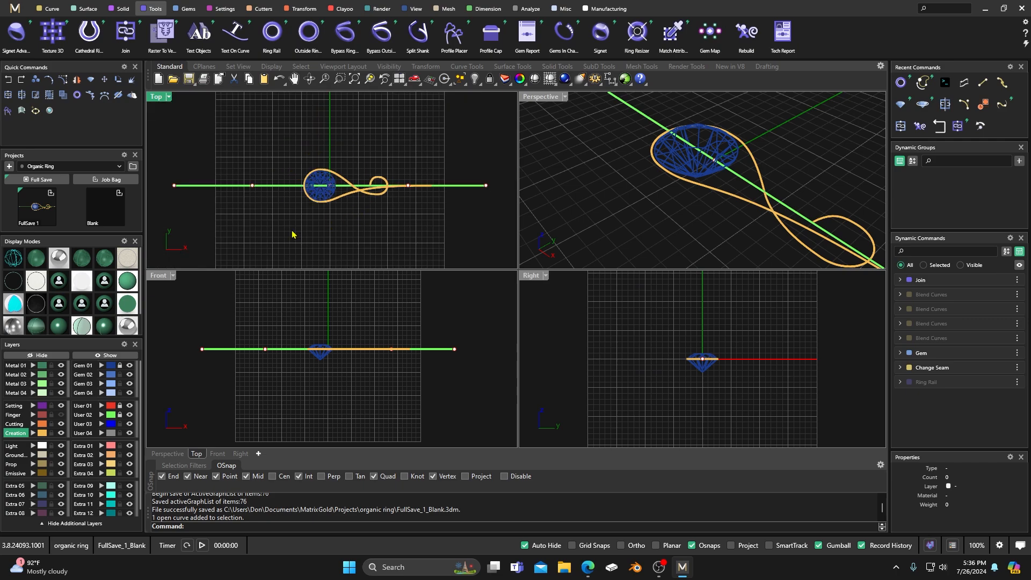
{"action": "left_click", "coordinate": [61, 415]}
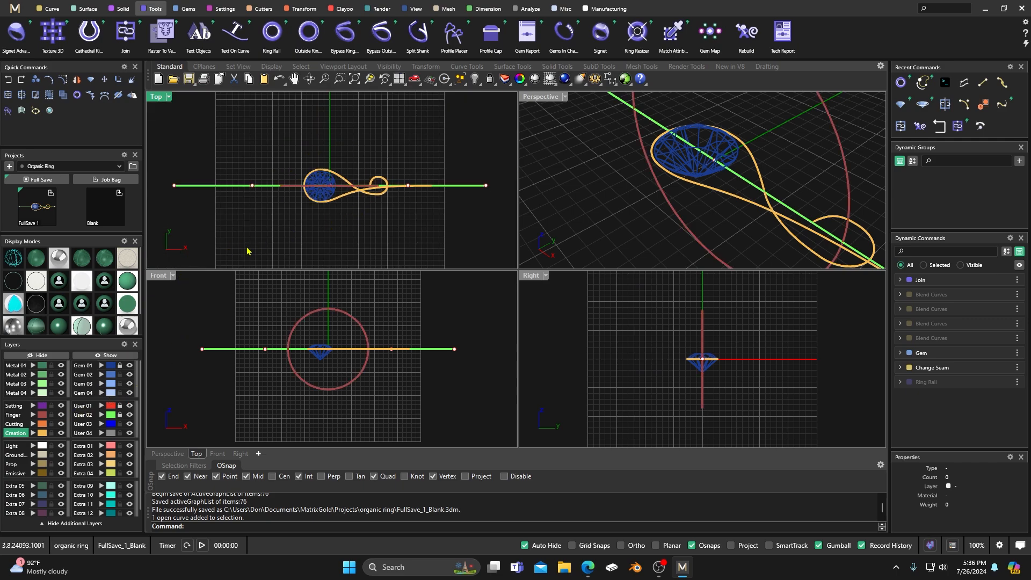
{"action": "left_click", "coordinate": [280, 185]}
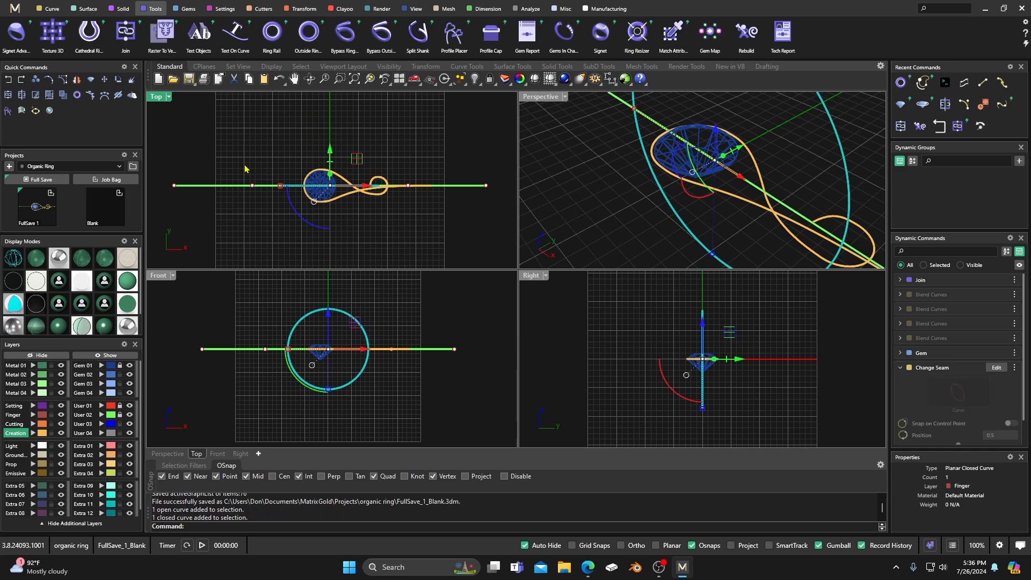
{"action": "left_click", "coordinate": [235, 227]}
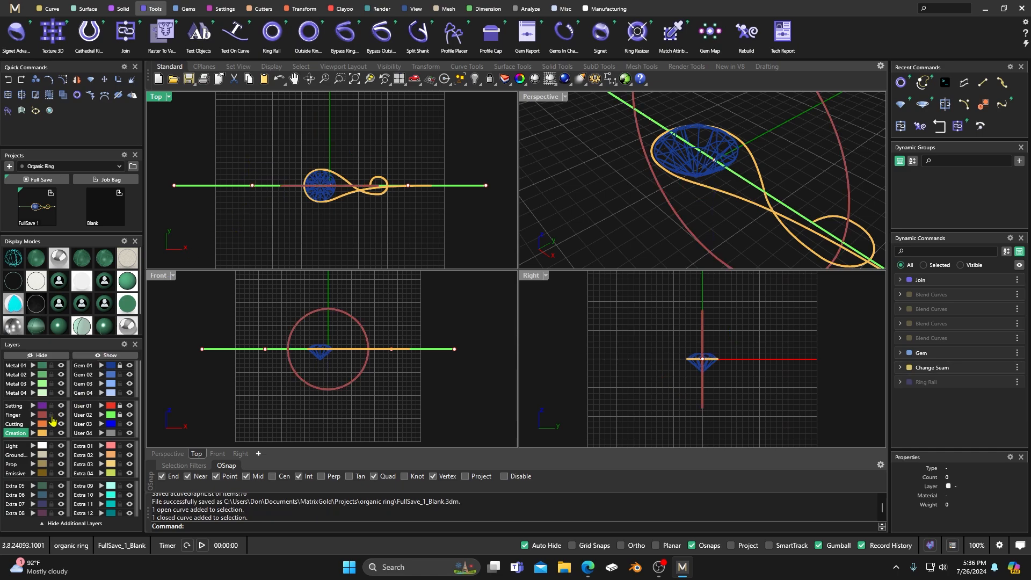
{"action": "left_click", "coordinate": [51, 415]}
{"action": "left_click", "coordinate": [60, 416]}
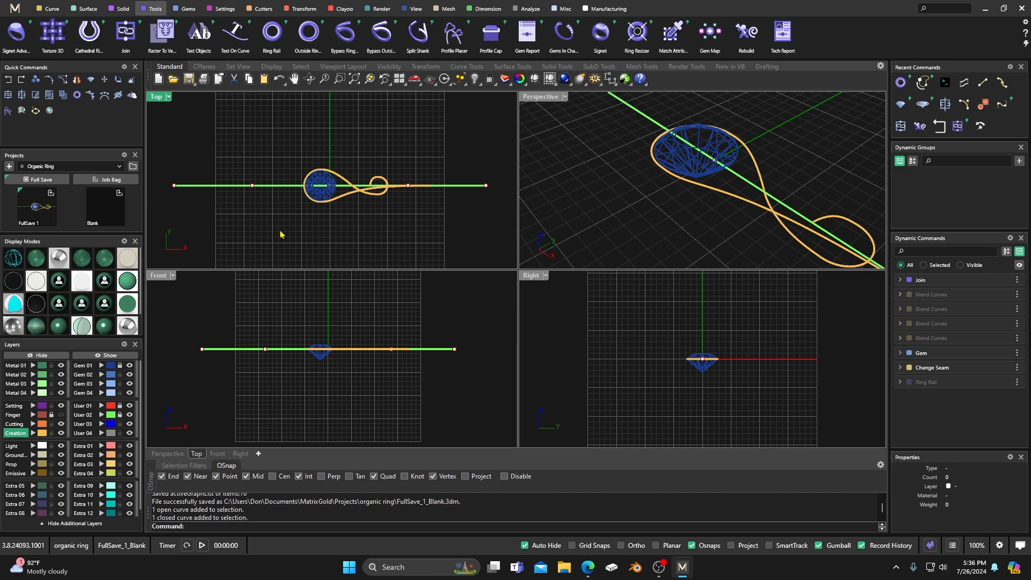
{"action": "left_click", "coordinate": [60, 416]}
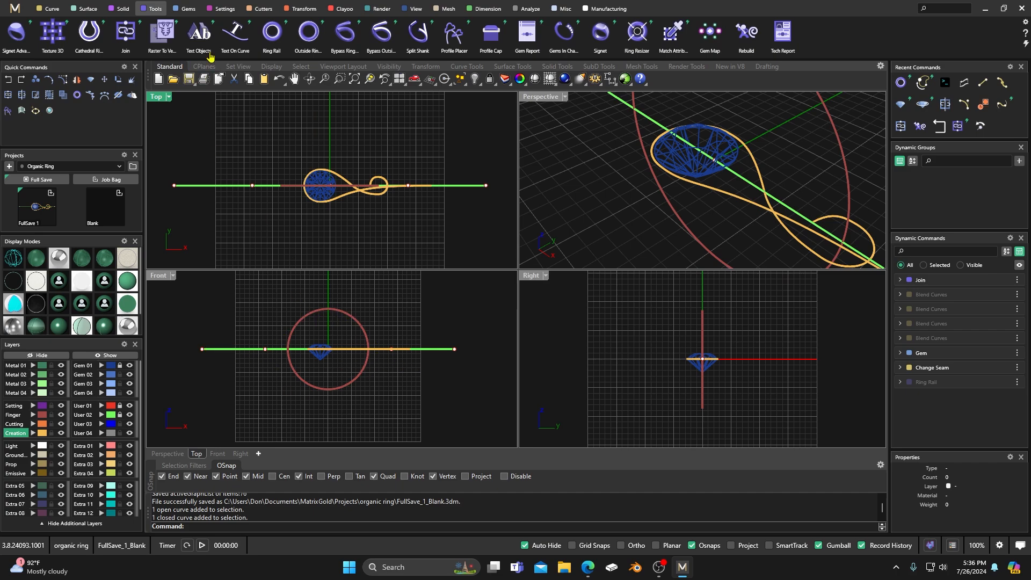
Step: Flow a stretched copy of the flat knot curve along the ring rail, using the straight green line as the base curve
{"action": "left_click", "coordinate": [299, 10]}
{"action": "scroll", "coordinate": [764, 51], "scroll_direction": "down", "scroll_amount": 3}
{"action": "scroll", "coordinate": [763, 51], "scroll_direction": "down", "scroll_amount": 2}
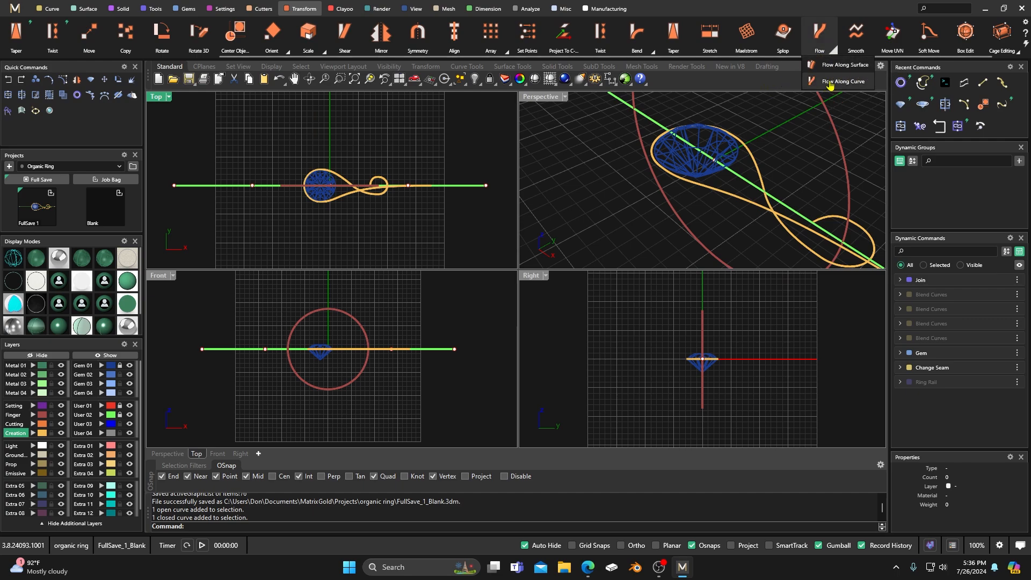
{"action": "left_click", "coordinate": [819, 33]}
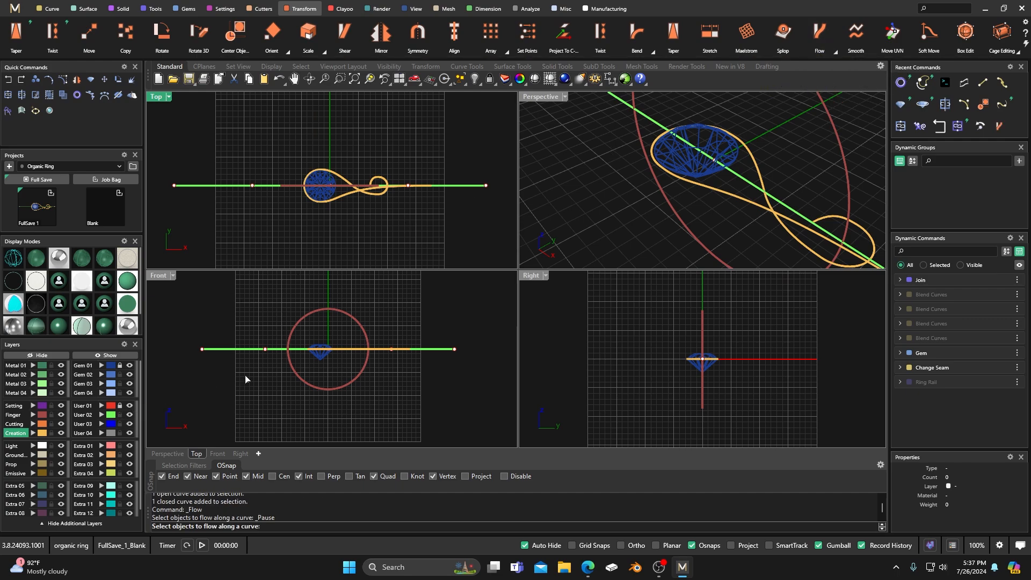
{"action": "left_click", "coordinate": [346, 198]}
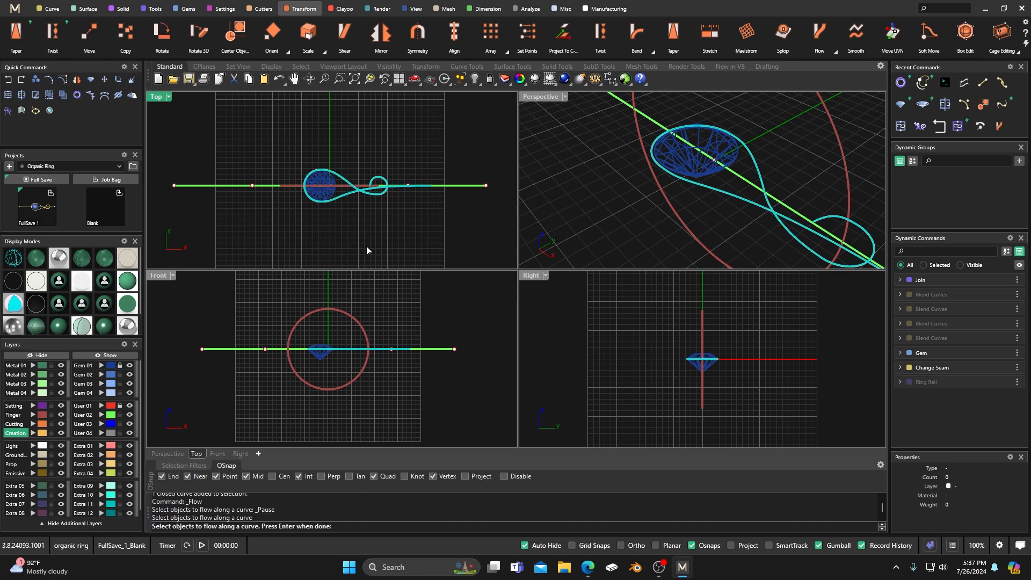
{"action": "key", "text": "Return"}
{"action": "left_click", "coordinate": [196, 190]}
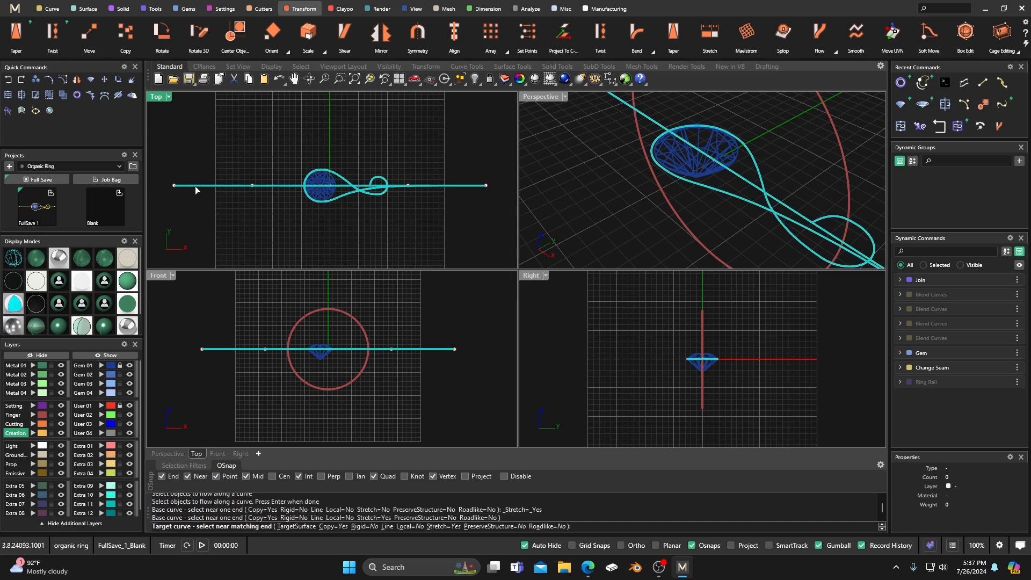
{"action": "left_click", "coordinate": [321, 390]}
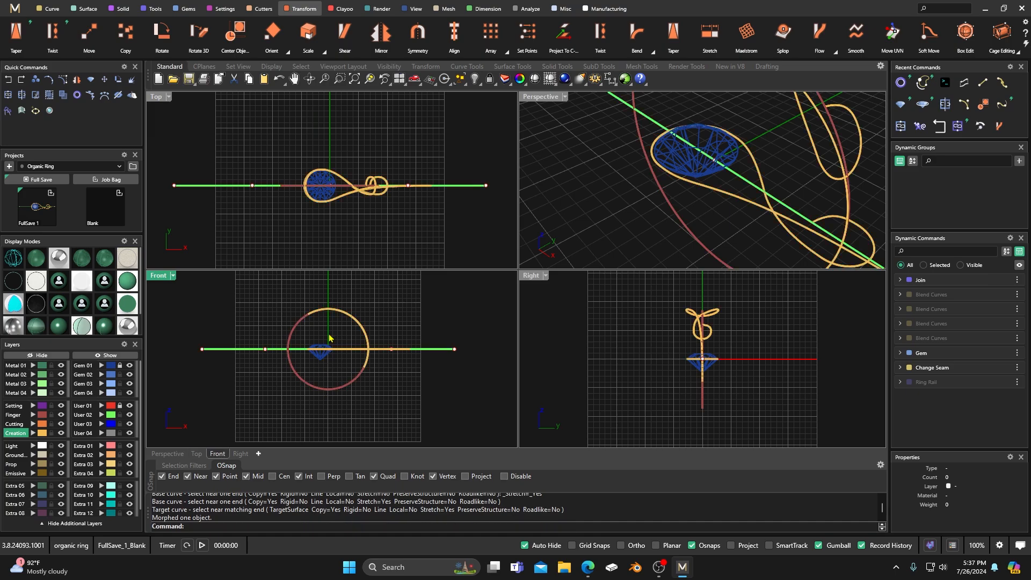
Step: Scale the flat knot curve slightly shorter along the green line and shift it a little along that line
{"action": "double_click", "coordinate": [541, 97]}
{"action": "right_click_drag", "start_coordinate": [477, 237], "coordinate": [489, 306]}
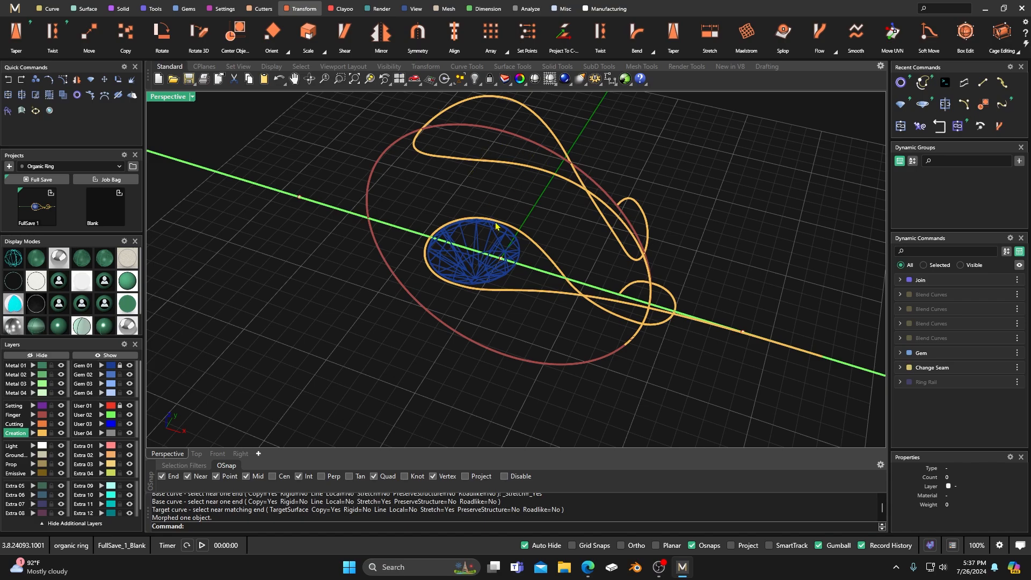
{"action": "right_click_drag", "start_coordinate": [494, 308], "coordinate": [499, 324]}
{"action": "left_click", "coordinate": [560, 295]}
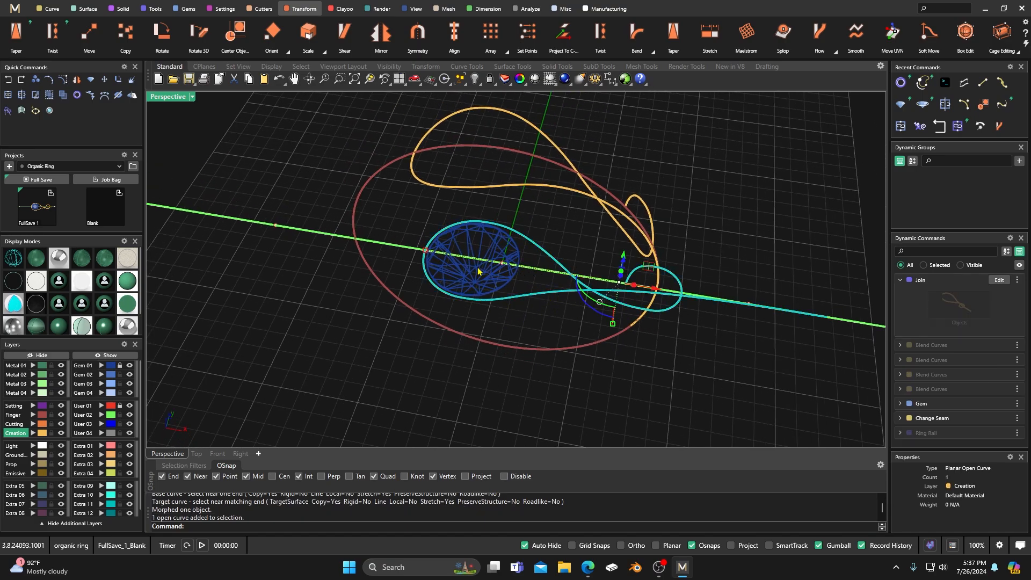
{"action": "left_click_drag", "start_coordinate": [429, 252], "coordinate": [437, 254]}
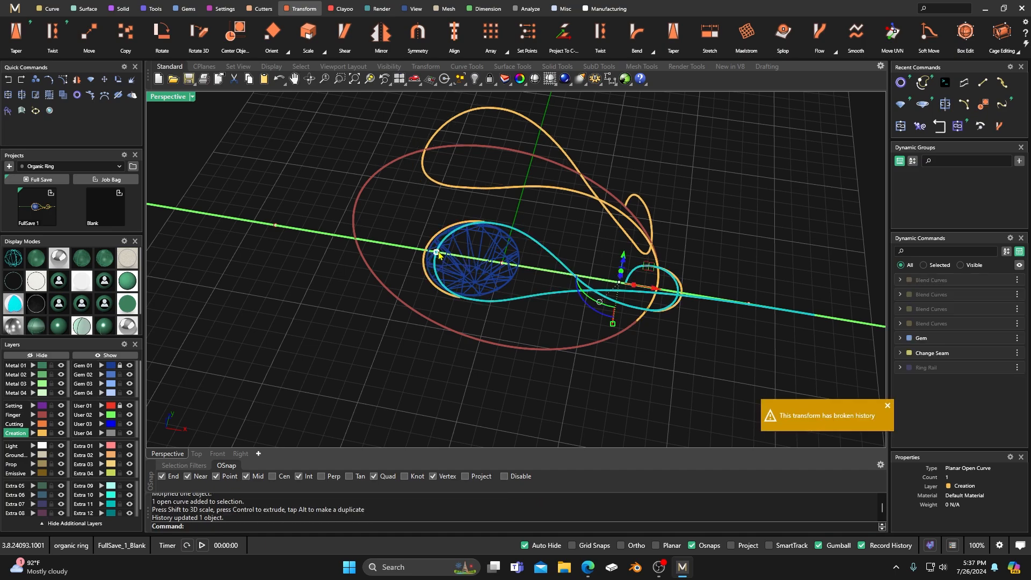
{"action": "left_click_drag", "start_coordinate": [651, 287], "coordinate": [655, 291]}
{"action": "right_click_drag", "start_coordinate": [559, 414], "coordinate": [448, 364]}
{"action": "left_click", "coordinate": [407, 355]}
Step: Select the whole model and store it in the Organic Ring project as FullSave 2
{"action": "scroll", "coordinate": [408, 360], "scroll_direction": "down", "scroll_amount": 5}
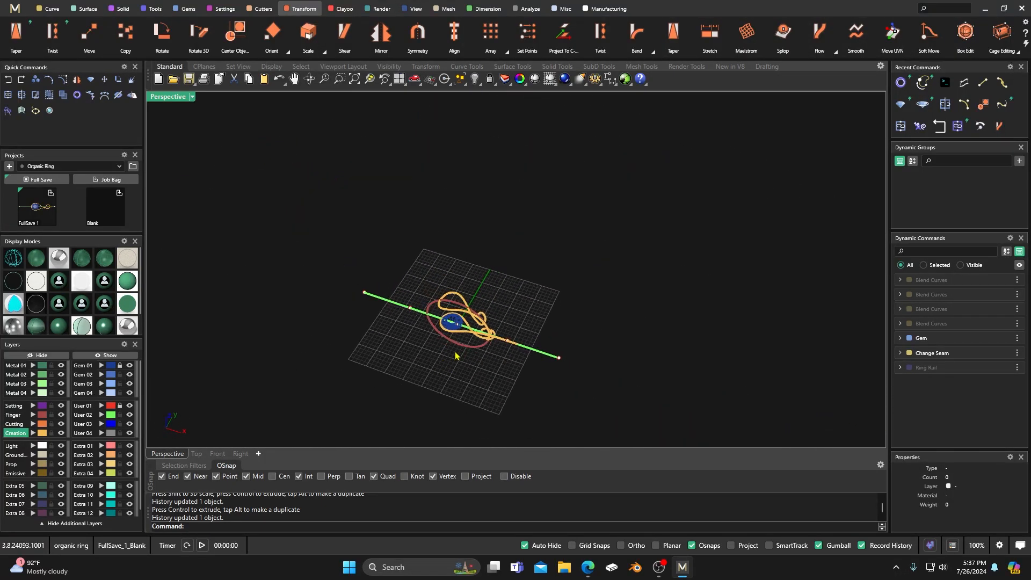
{"action": "scroll", "coordinate": [430, 354], "scroll_direction": "up", "scroll_amount": 4}
{"action": "left_click_drag", "start_coordinate": [217, 187], "coordinate": [717, 400]}
{"action": "left_click", "coordinate": [51, 194]}
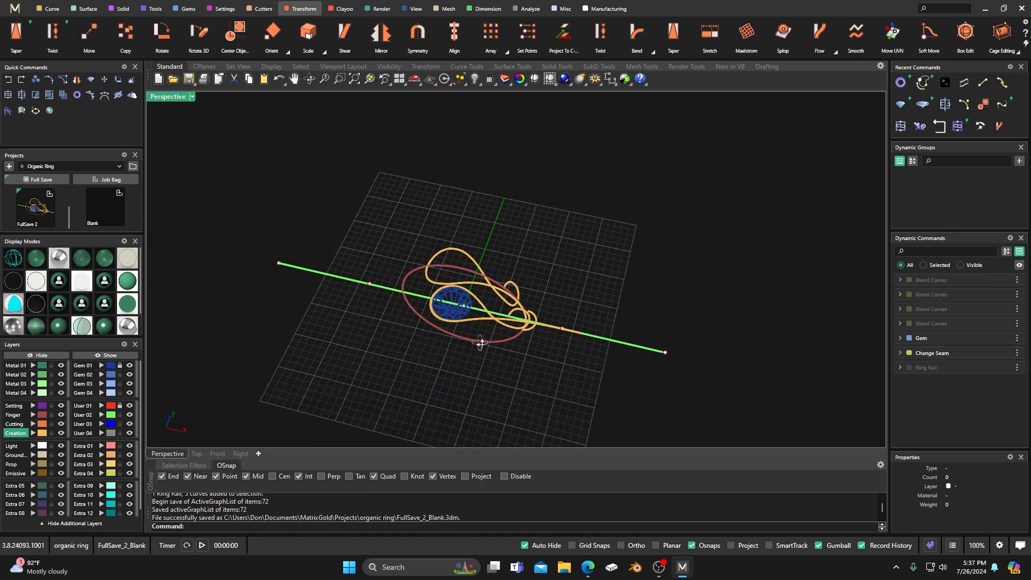
Step: Move the leftover arc beside the flat knot's small loop to layer Extra 01 and hide that layer
{"action": "scroll", "coordinate": [482, 359], "scroll_direction": "up", "scroll_amount": 3}
{"action": "scroll", "coordinate": [500, 340], "scroll_direction": "up", "scroll_amount": 2}
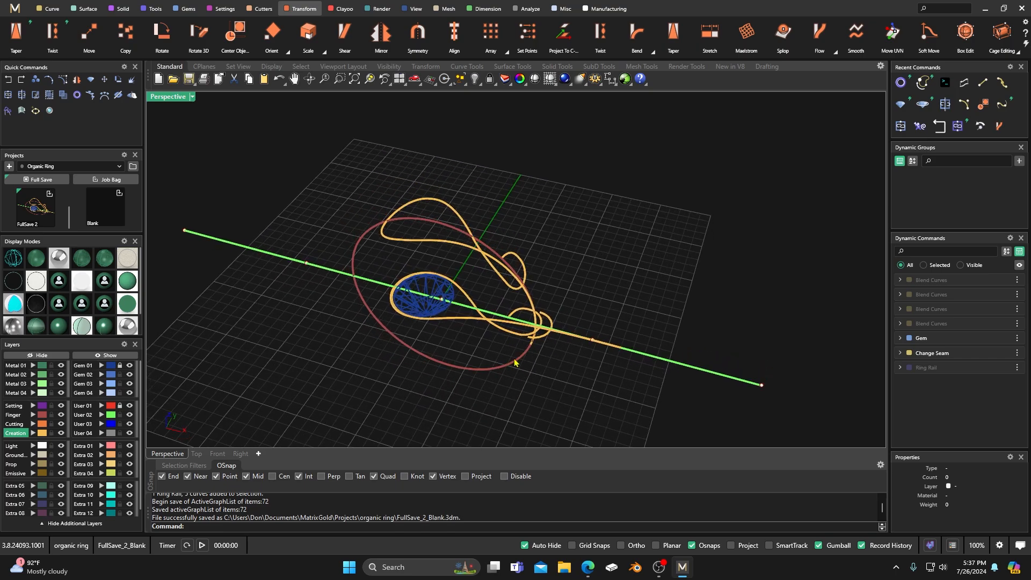
{"action": "scroll", "coordinate": [515, 360], "scroll_direction": "up", "scroll_amount": 2}
{"action": "left_click", "coordinate": [553, 325]}
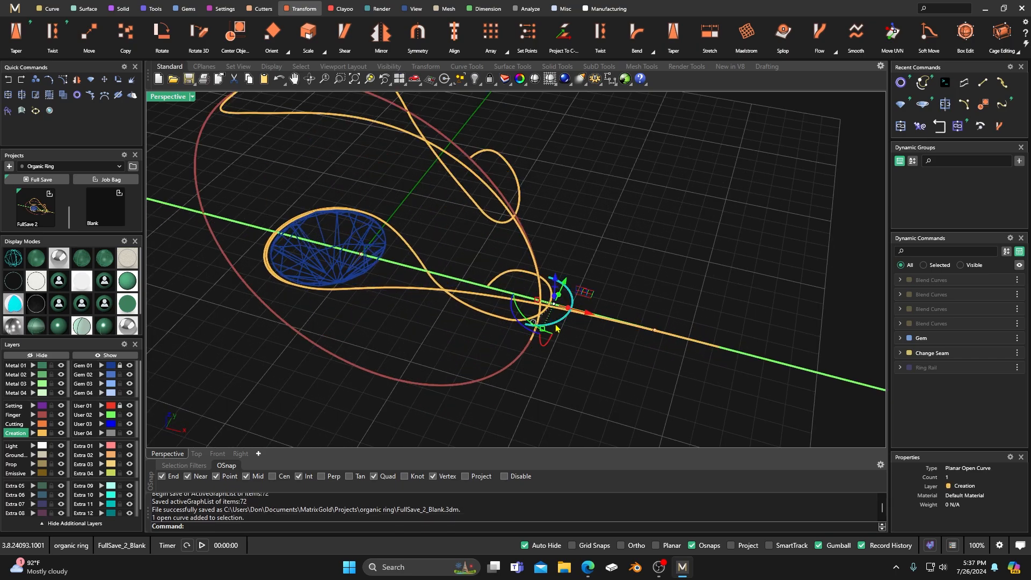
{"action": "left_click", "coordinate": [101, 446]}
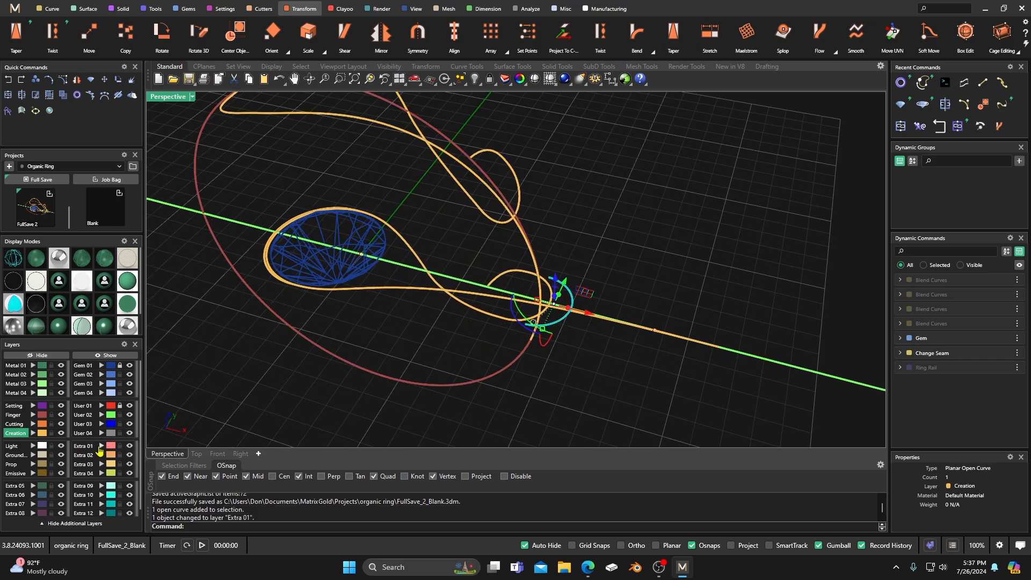
{"action": "left_click", "coordinate": [130, 446]}
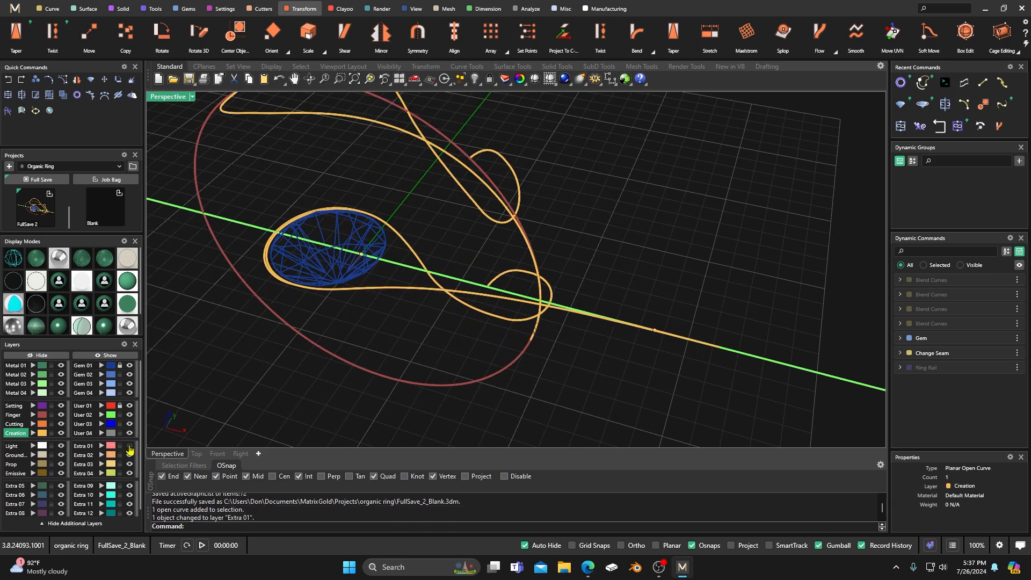
Step: Move the leftover arc around the diamond to the hidden layer Extra 01
{"action": "left_click", "coordinate": [415, 290]}
{"action": "left_click", "coordinate": [250, 316]}
{"action": "scroll", "coordinate": [270, 267], "scroll_direction": "up", "scroll_amount": 4}
{"action": "left_click", "coordinate": [267, 265]}
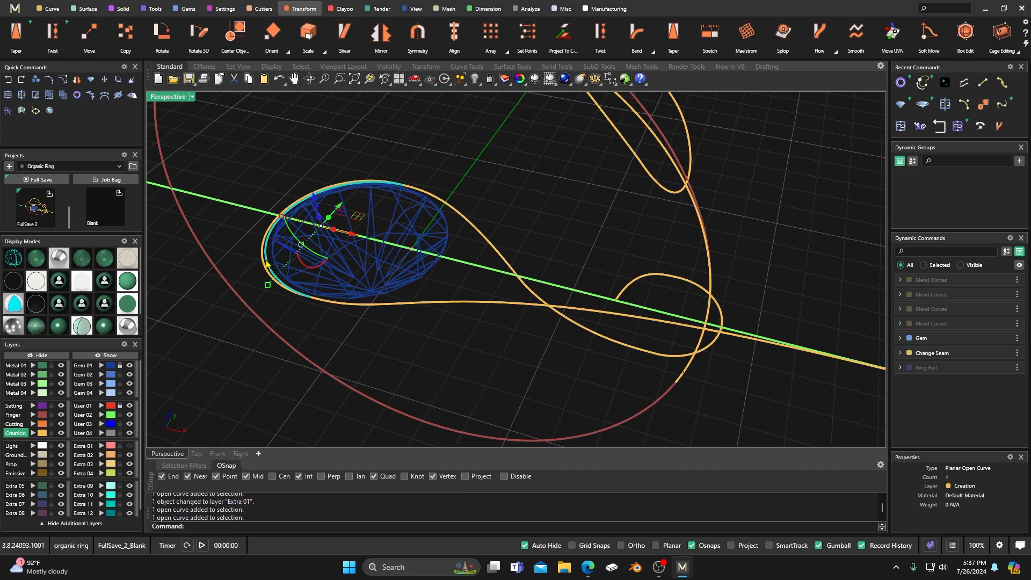
{"action": "left_click", "coordinate": [101, 446]}
Step: Hide the flat knot curve briefly and bring it back to check for leftover pieces
{"action": "left_click", "coordinate": [415, 303]}
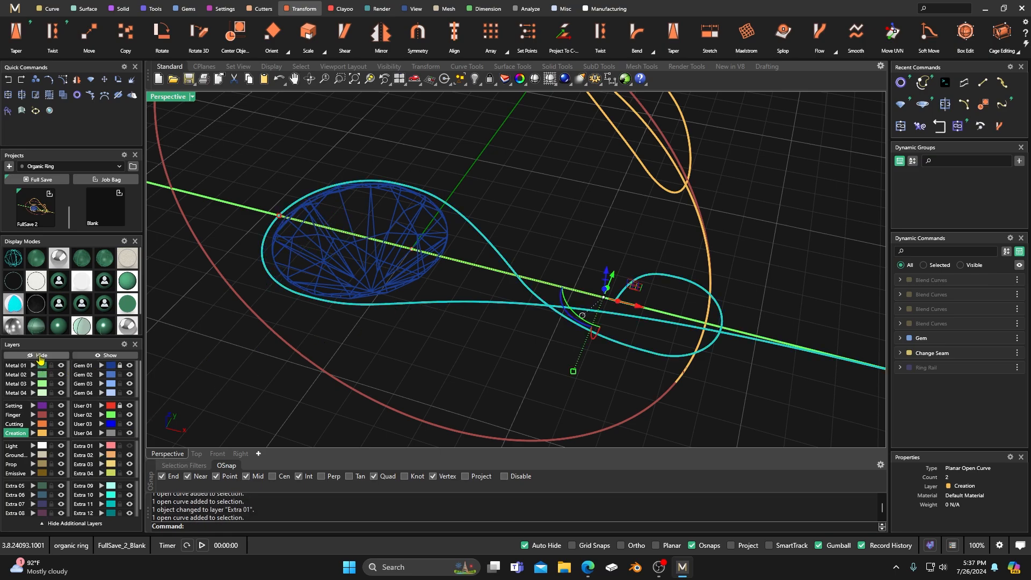
{"action": "left_click", "coordinate": [48, 356]}
{"action": "left_click", "coordinate": [103, 357]}
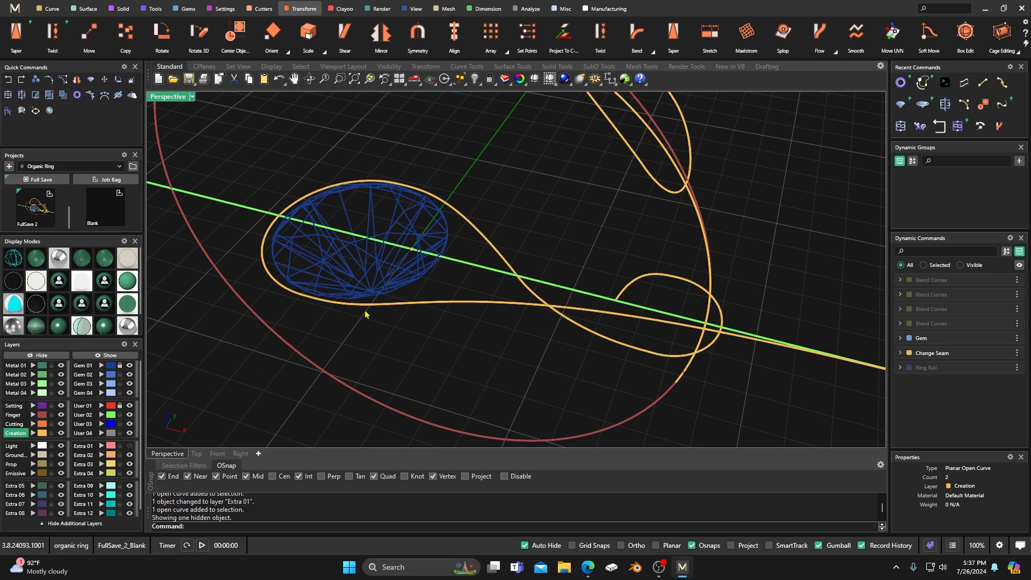
{"action": "scroll", "coordinate": [455, 278], "scroll_direction": "down", "scroll_amount": 5}
{"action": "mouse_move", "coordinate": [480, 314]}
{"action": "right_mouse_down"}
{"action": "mouse_move", "coordinate": [485, 324]}
{"action": "mouse_move", "coordinate": [493, 317]}
{"action": "right_mouse_up"}
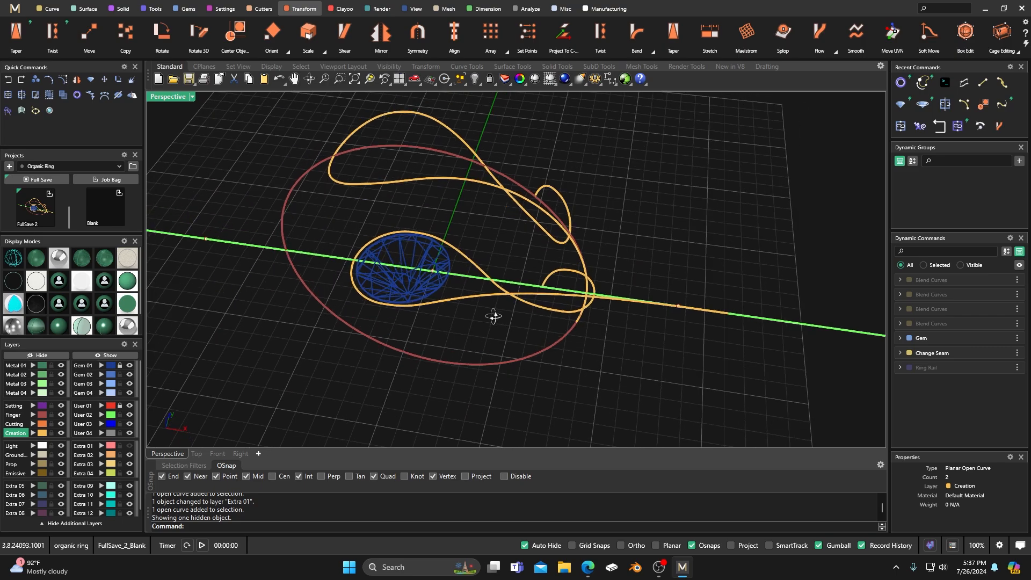
Step: Try deleting the leftover arc beside the small loop from layer Extra 01, and undo the deletion
{"action": "left_click", "coordinate": [130, 446]}
{"action": "left_click", "coordinate": [608, 314], "text": "shift"}
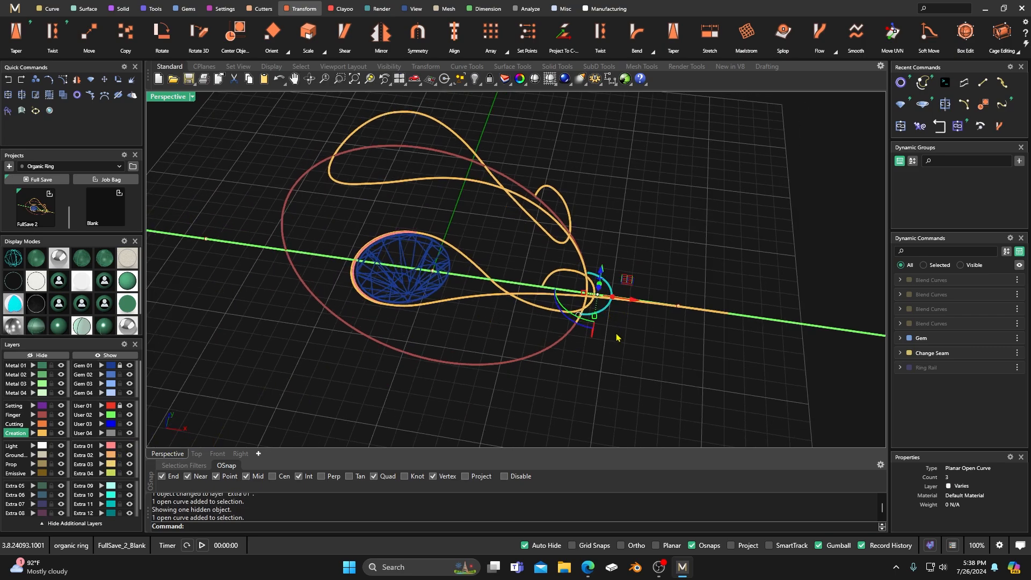
{"action": "key", "text": "Delete"}
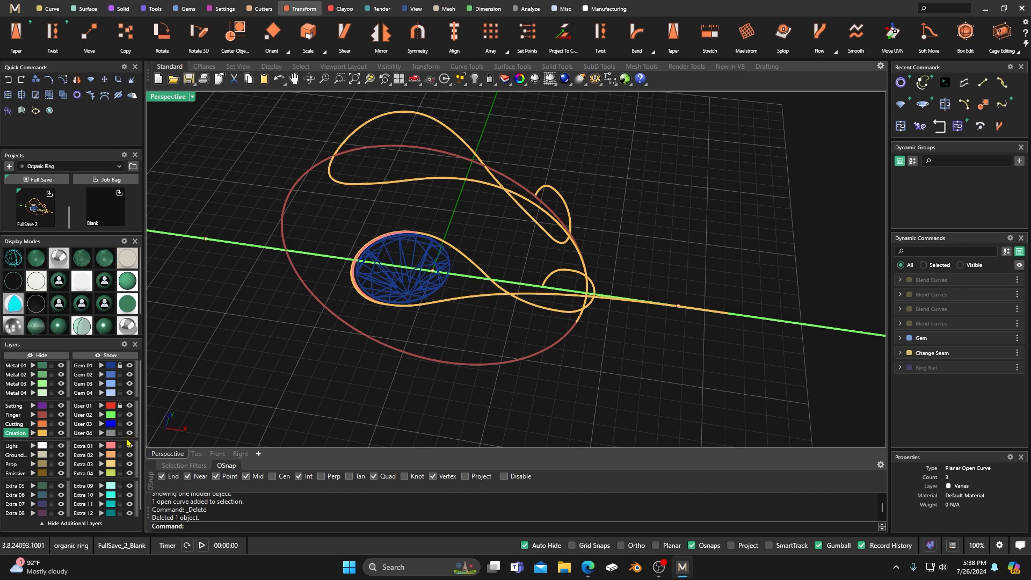
{"action": "left_click", "coordinate": [8, 81]}
{"action": "key", "text": "Escape"}
Step: Examine the knot curve flowed onto the ring rail from several angles and return to the four-viewport layout
{"action": "right_click_drag", "start_coordinate": [320, 373], "coordinate": [342, 392]}
{"action": "scroll", "coordinate": [460, 370], "scroll_direction": "up", "scroll_amount": 6}
{"action": "right_click_drag", "start_coordinate": [460, 370], "coordinate": [393, 304]}
{"action": "scroll", "coordinate": [464, 345], "scroll_direction": "down", "scroll_amount": 4}
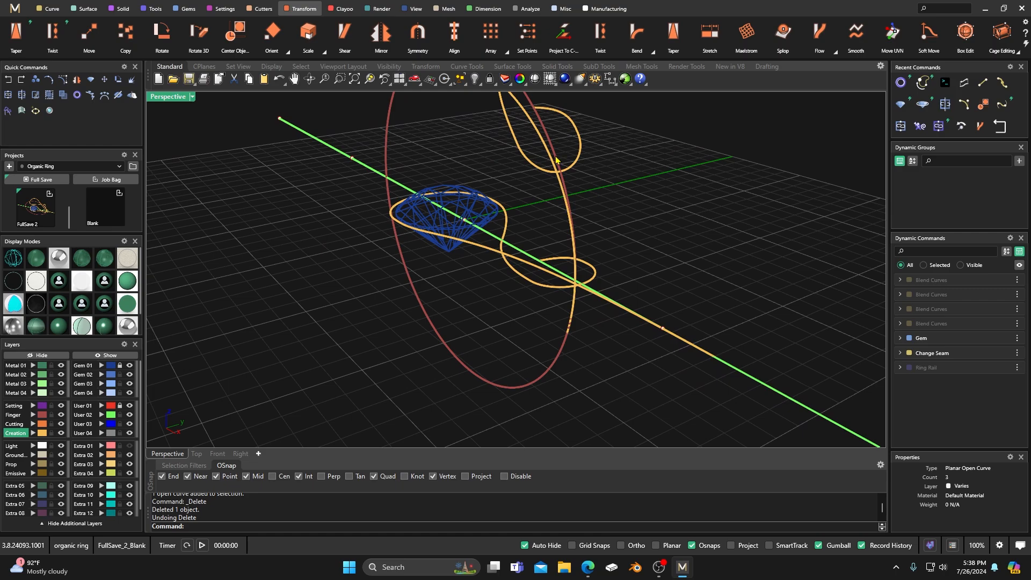
{"action": "right_click_drag", "start_coordinate": [496, 277], "coordinate": [602, 212]}
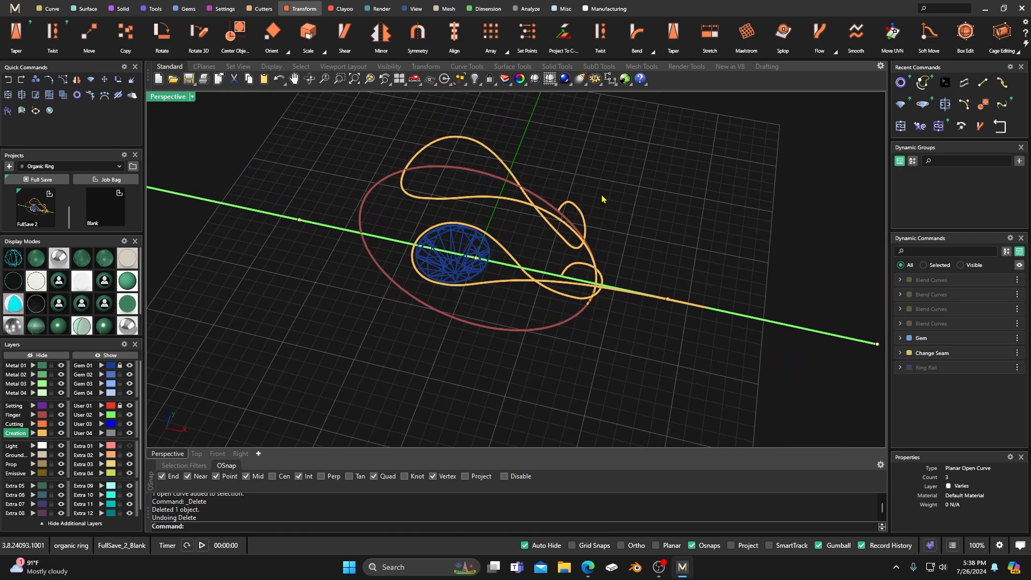
{"action": "right_click_drag", "start_coordinate": [540, 299], "coordinate": [203, 185]}
{"action": "double_click", "coordinate": [168, 97]}
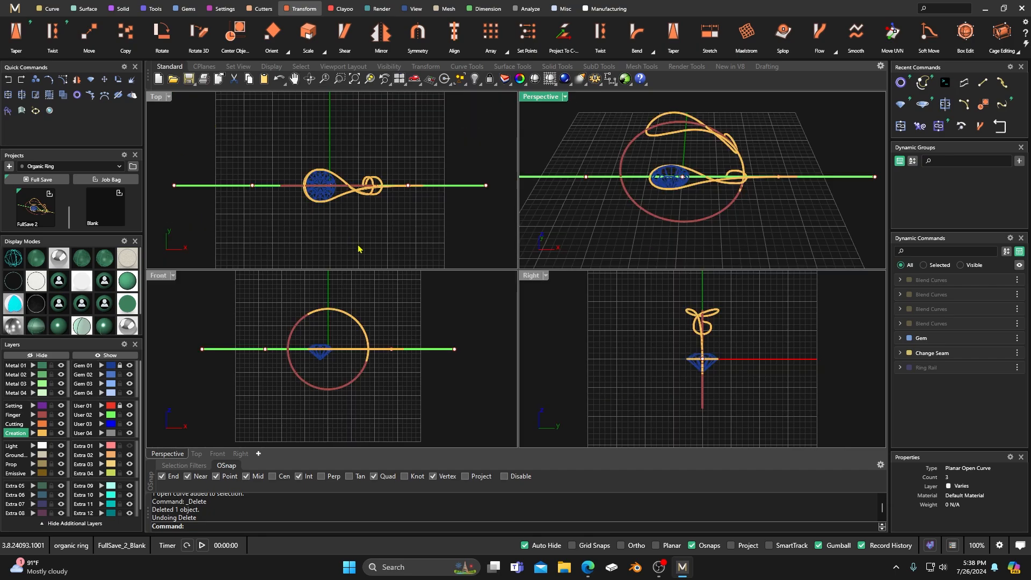
Step: Lock the Finger layer and move the flat knot curve and green line about 17 mm down below the ring rail
{"action": "left_click", "coordinate": [357, 250]}
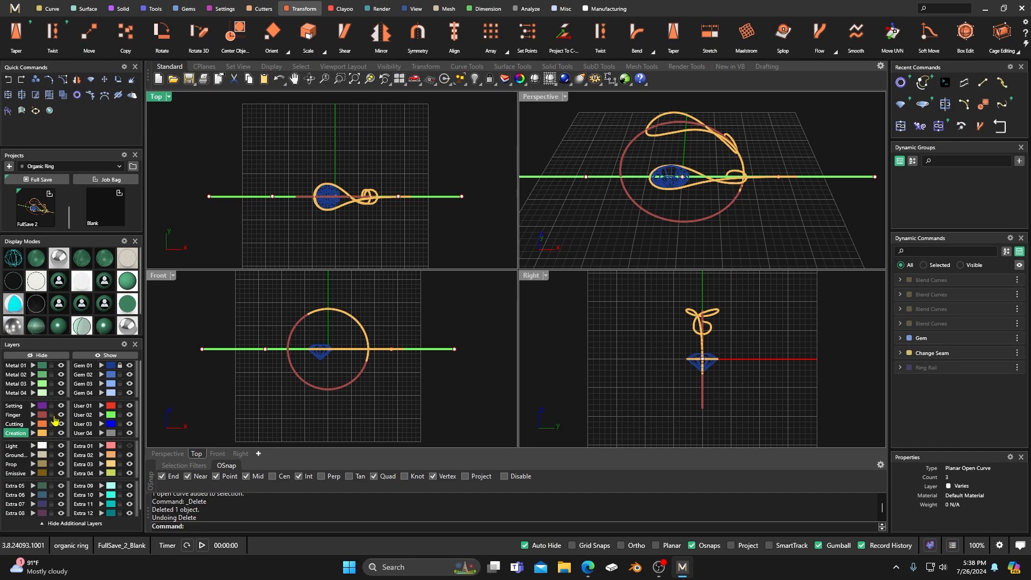
{"action": "left_click", "coordinate": [52, 415]}
{"action": "left_click_drag", "start_coordinate": [193, 339], "coordinate": [472, 369]}
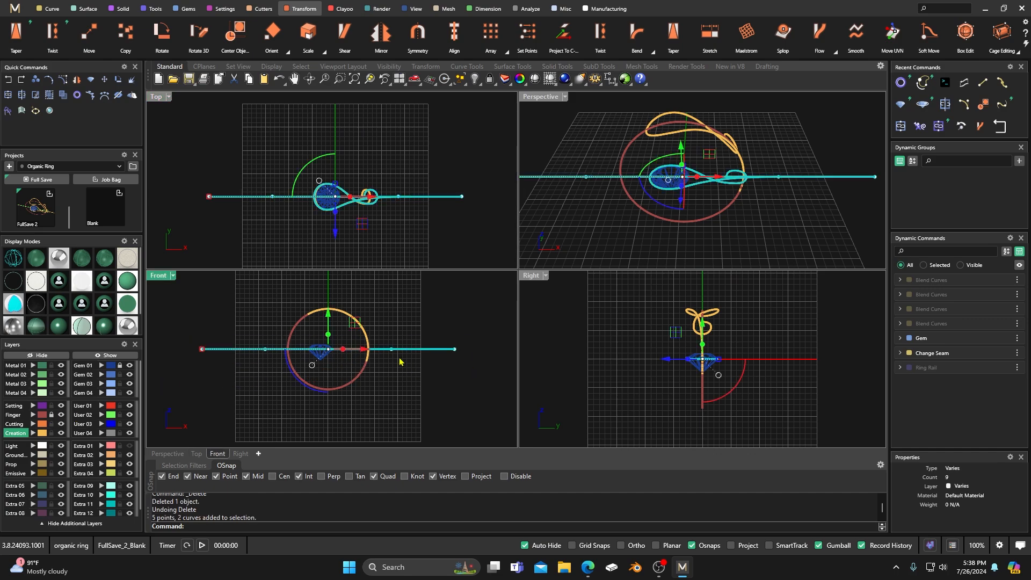
{"action": "left_click_drag", "start_coordinate": [330, 317], "coordinate": [334, 395]}
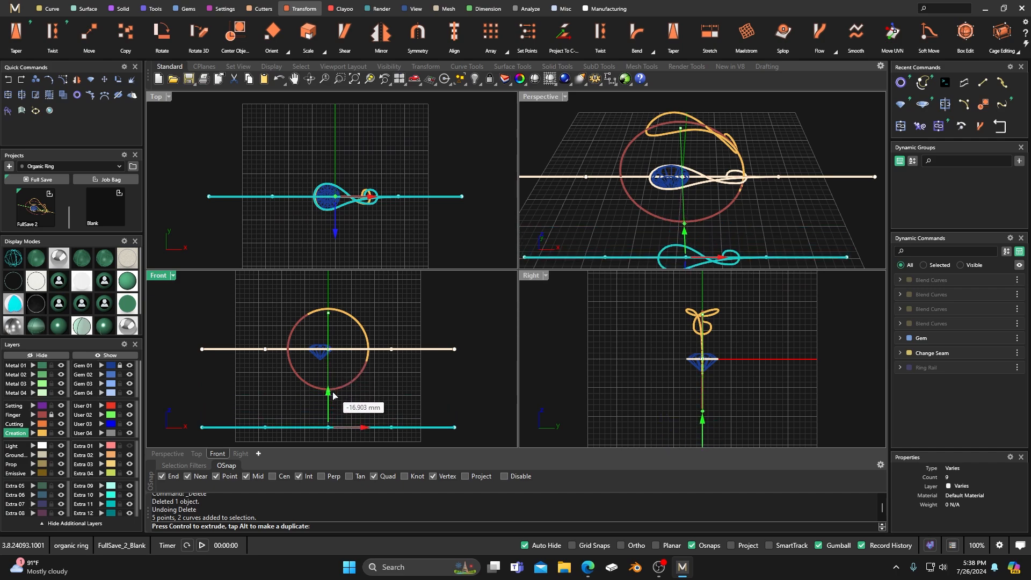
{"action": "left_click", "coordinate": [224, 329]}
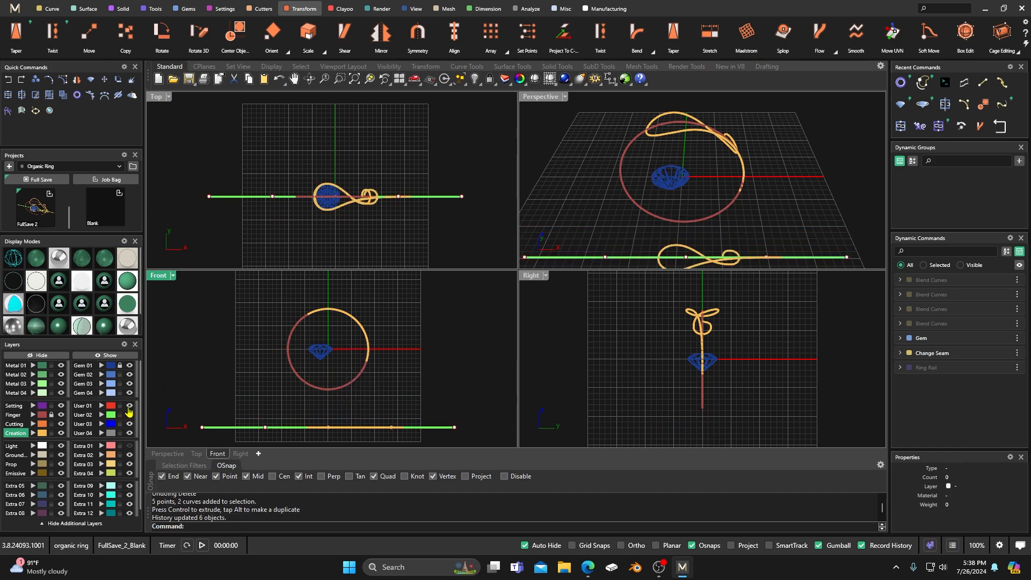
Step: Hide layers User 01 and User 02 and move the flat knot curve to the hidden layer Extra 01
{"action": "left_click", "coordinate": [129, 415]}
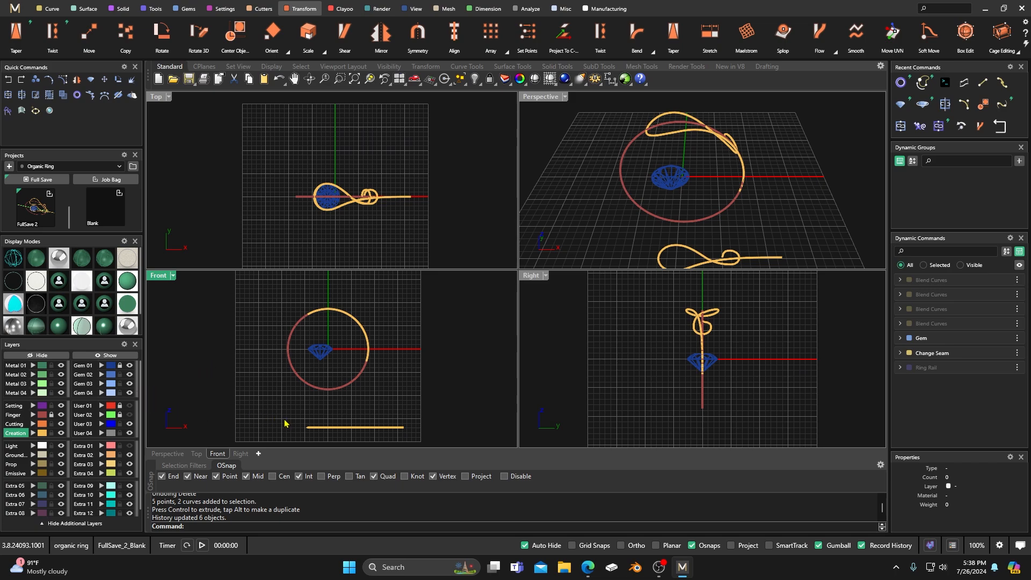
{"action": "left_click_drag", "start_coordinate": [328, 420], "coordinate": [302, 434]}
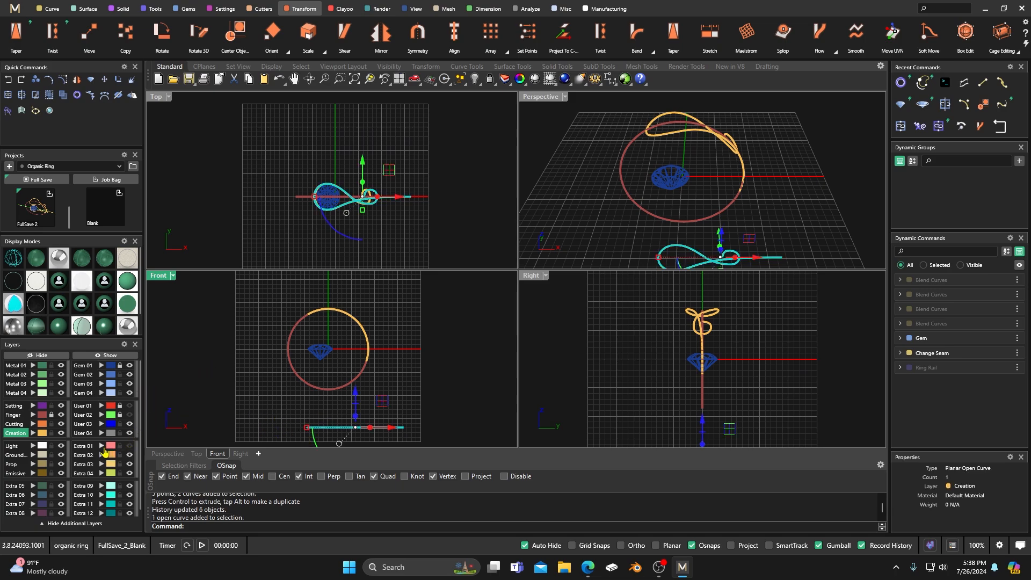
{"action": "left_click", "coordinate": [102, 447]}
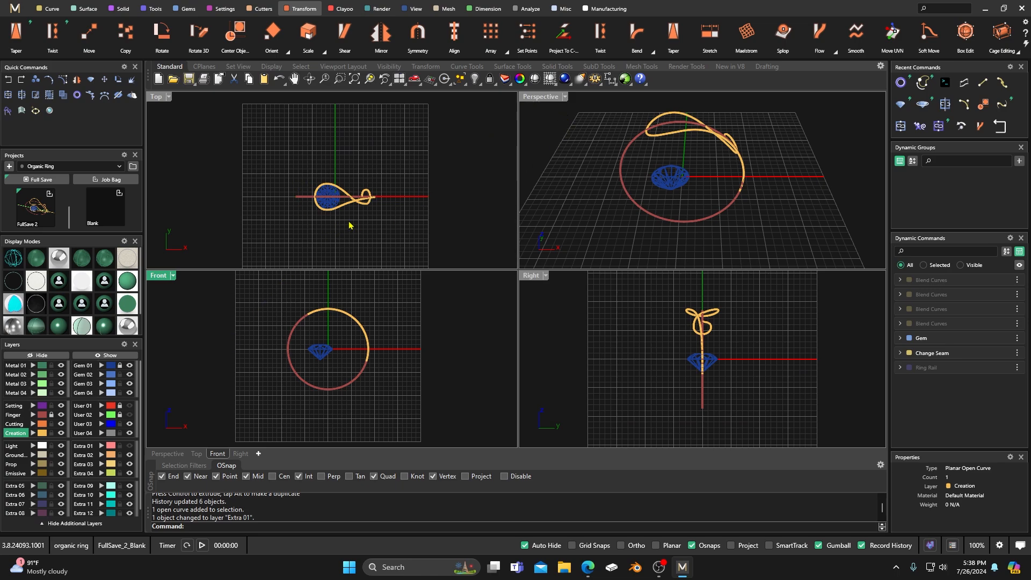
Step: Examine the flowed knot curve around the gem and ring rail from several angles in the enlarged perspective view
{"action": "double_click", "coordinate": [540, 97]}
{"action": "right_click_drag", "start_coordinate": [428, 226], "coordinate": [387, 302]}
{"action": "scroll", "coordinate": [430, 338], "scroll_direction": "down", "scroll_amount": 4}
{"action": "right_click_drag", "start_coordinate": [506, 347], "coordinate": [396, 294]}
{"action": "right_click_drag", "start_coordinate": [339, 344], "coordinate": [409, 329]}
{"action": "right_click_drag", "start_coordinate": [313, 369], "coordinate": [365, 328]}
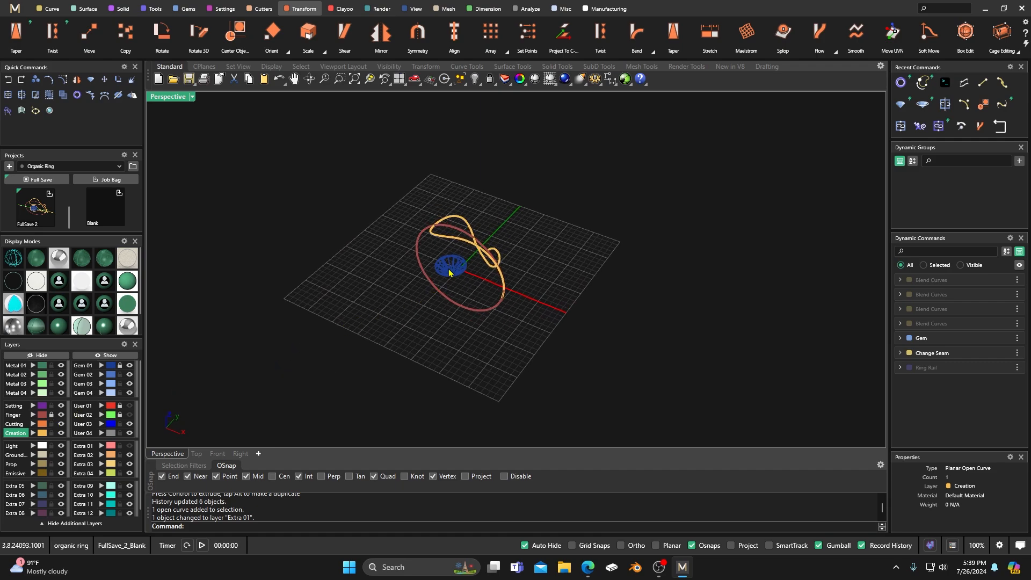
{"action": "left_click", "coordinate": [472, 222]}
{"action": "left_click", "coordinate": [468, 193]}
{"action": "scroll", "coordinate": [439, 303], "scroll_direction": "down", "scroll_amount": 4}
{"action": "right_click_drag", "start_coordinate": [436, 335], "coordinate": [432, 305]}
{"action": "scroll", "coordinate": [454, 268], "scroll_direction": "up", "scroll_amount": 8}
{"action": "left_click", "coordinate": [431, 247]}
{"action": "left_click", "coordinate": [342, 212]}
{"action": "scroll", "coordinate": [368, 241], "scroll_direction": "down", "scroll_amount": 4}
{"action": "right_click_drag", "start_coordinate": [370, 242], "coordinate": [408, 288]}
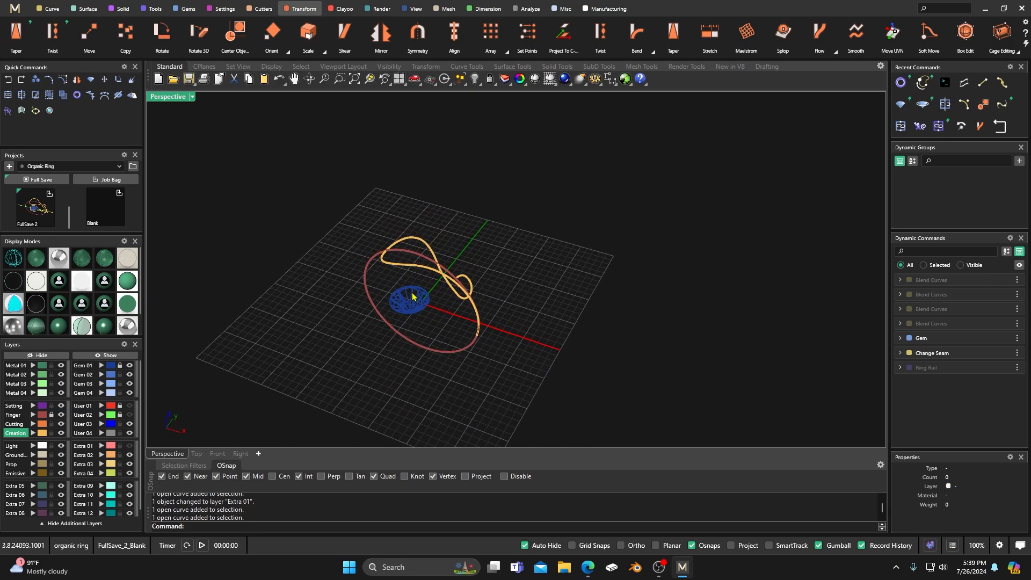
{"action": "scroll", "coordinate": [417, 297], "scroll_direction": "up", "scroll_amount": 6}
{"action": "right_click_drag", "start_coordinate": [491, 315], "coordinate": [440, 314]}
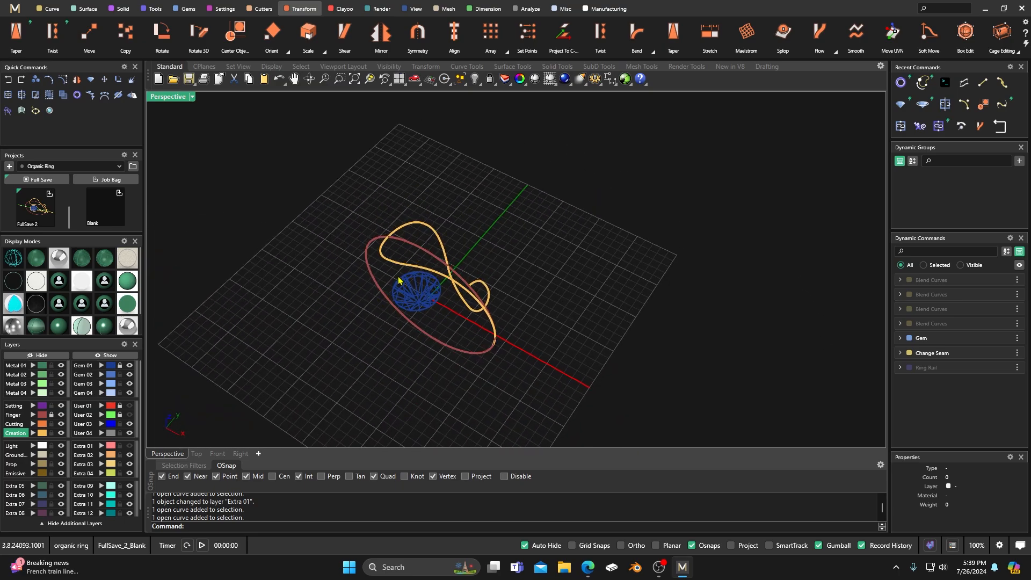
Step: Start Profile Placer on the flowed knot curve and rotate the profile at position 0 square to the ring rail
{"action": "left_click", "coordinate": [393, 265]}
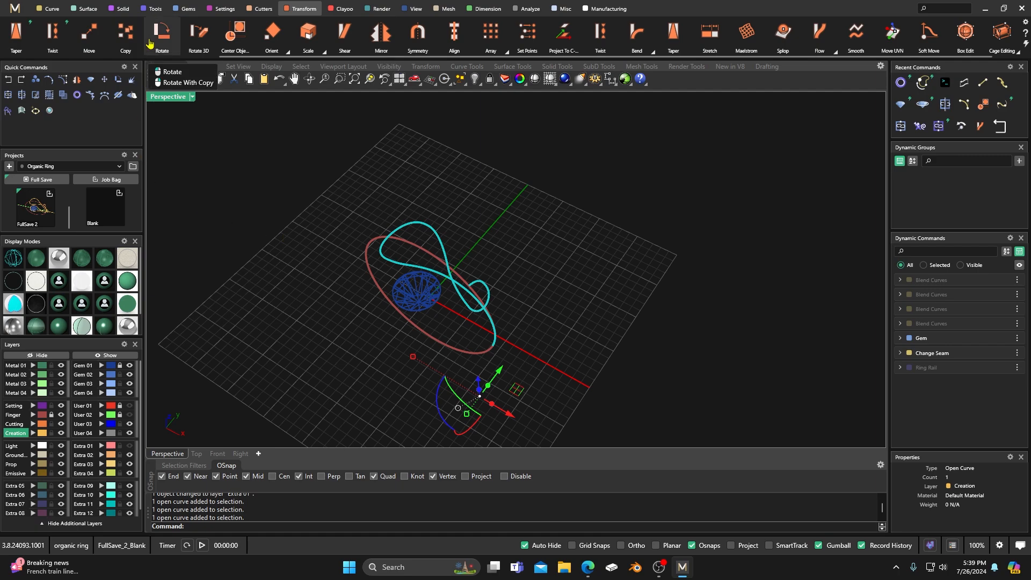
{"action": "left_click", "coordinate": [155, 8]}
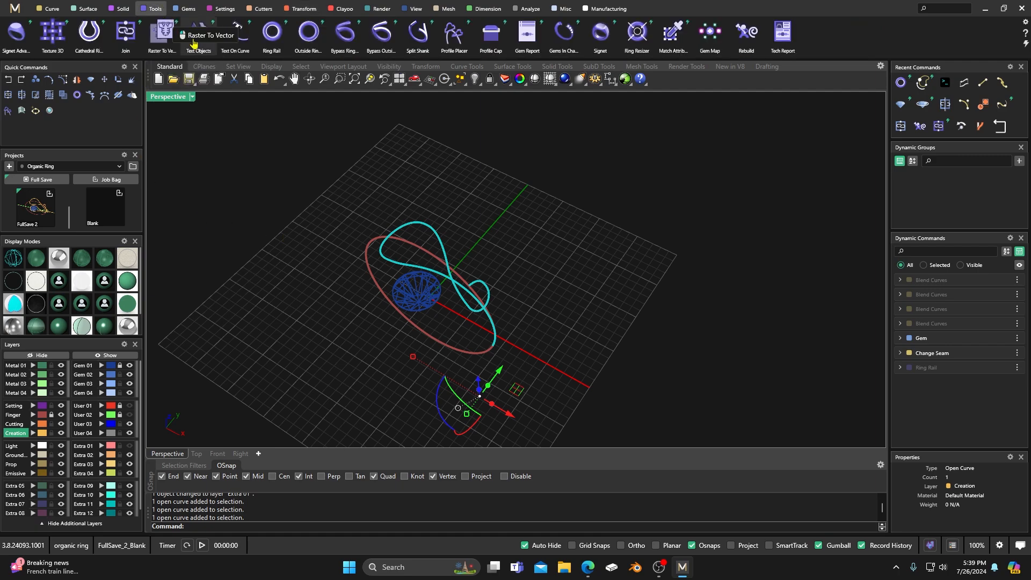
{"action": "left_click", "coordinate": [454, 33]}
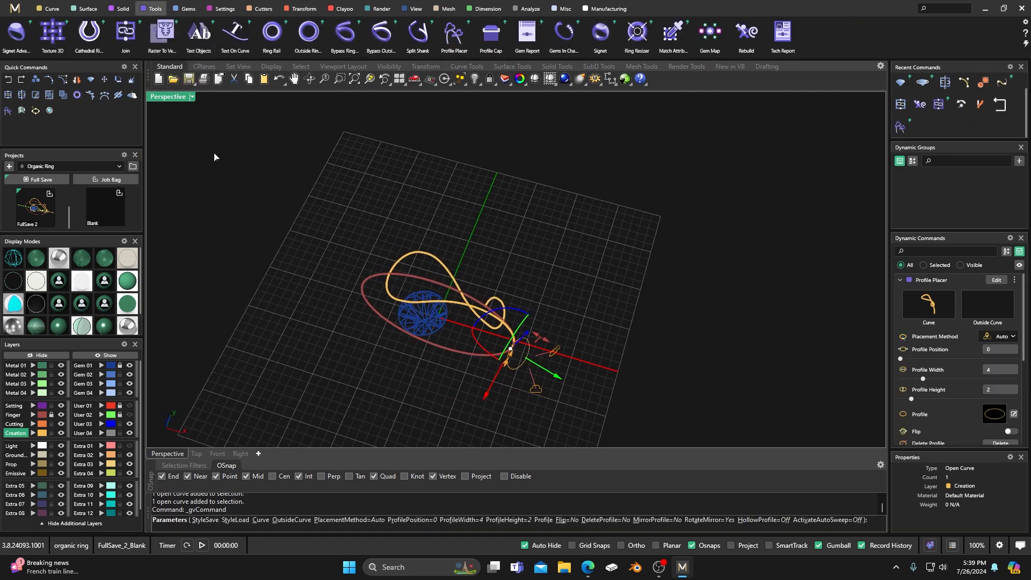
{"action": "double_click", "coordinate": [168, 98]}
{"action": "scroll", "coordinate": [304, 235], "scroll_direction": "up", "scroll_amount": 4}
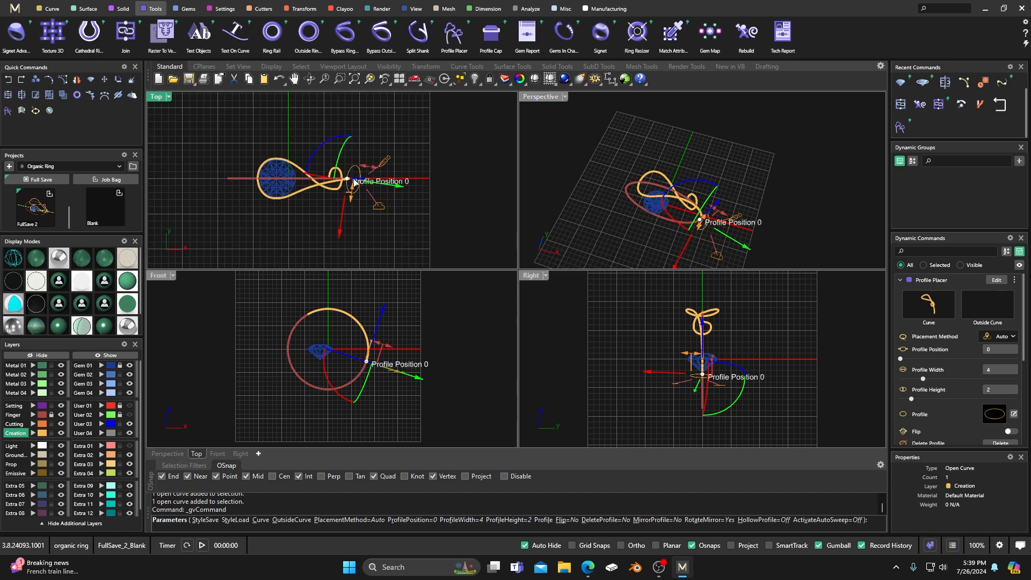
{"action": "left_click", "coordinate": [324, 150]}
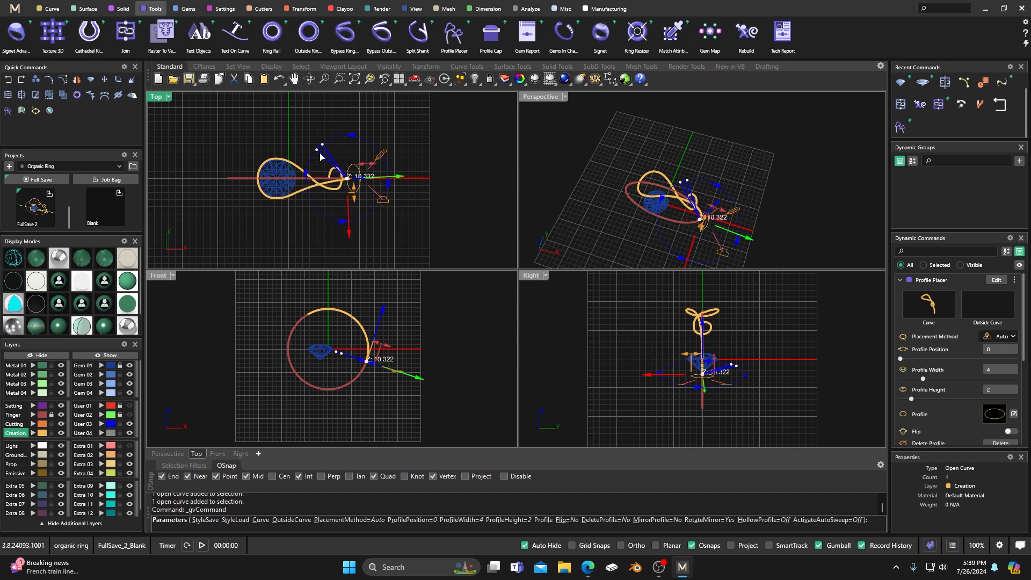
{"action": "left_click", "coordinate": [322, 154]}
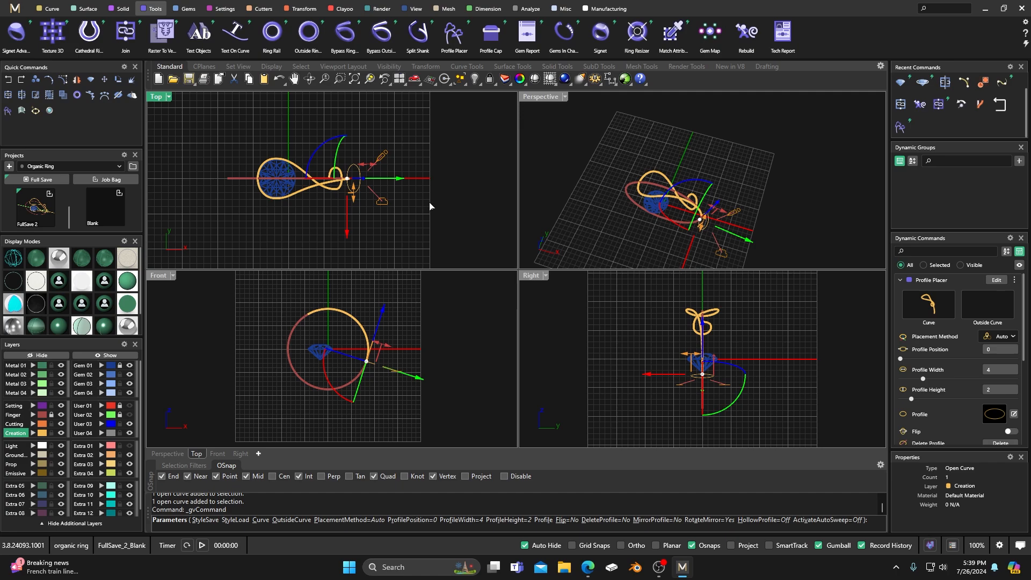
Step: Assign the rectangular shank profile profileplacer_09 to the start of the knot curve and set its width to 2.5
{"action": "left_click", "coordinate": [994, 414]}
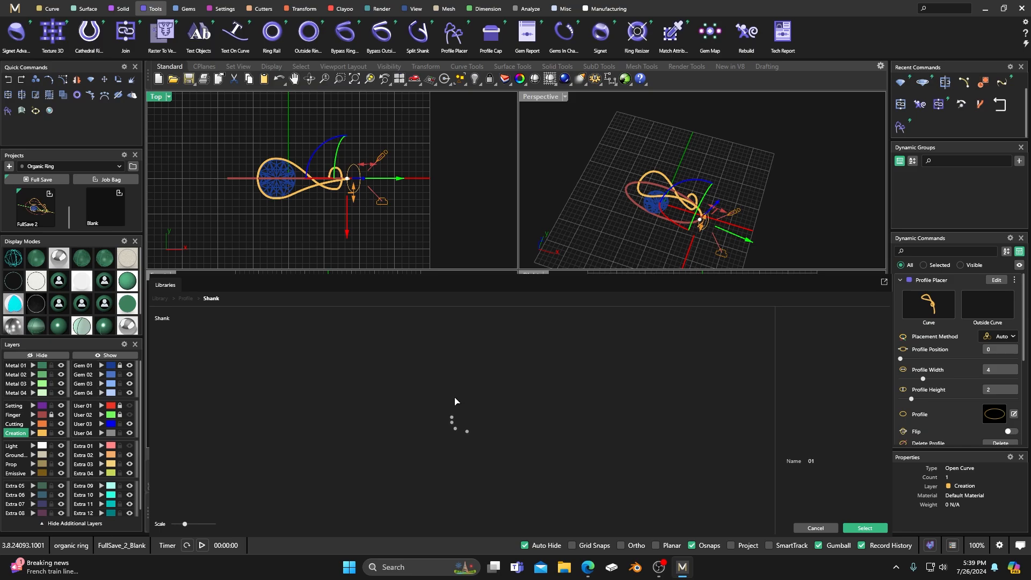
{"action": "scroll", "coordinate": [455, 402], "scroll_direction": "down", "scroll_amount": 12}
{"action": "scroll", "coordinate": [455, 402], "scroll_direction": "down", "scroll_amount": 6}
{"action": "scroll", "coordinate": [455, 400], "scroll_direction": "down", "scroll_amount": 3}
{"action": "left_click", "coordinate": [477, 412]}
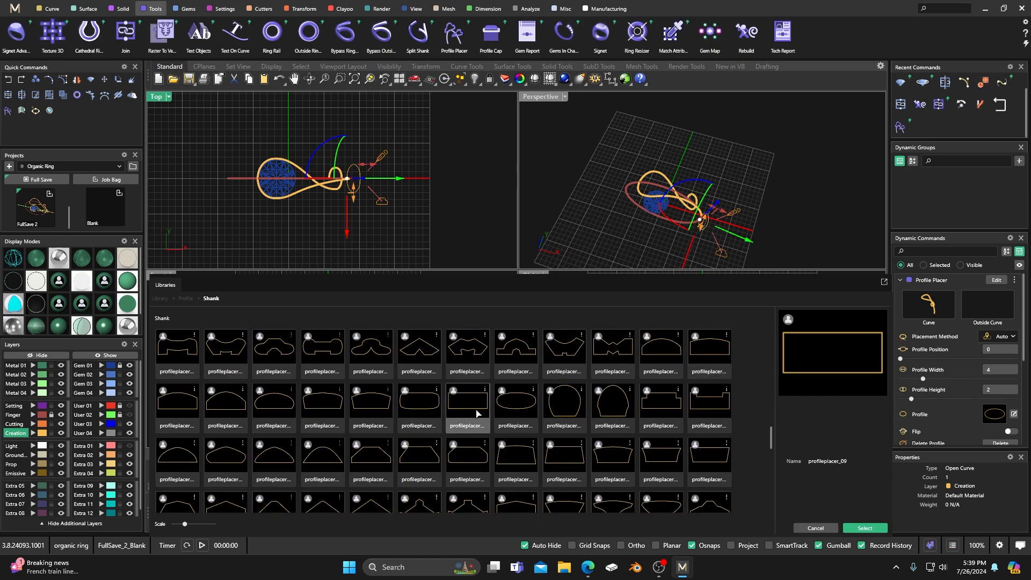
{"action": "double_click", "coordinate": [476, 412]}
{"action": "scroll", "coordinate": [352, 173], "scroll_direction": "up", "scroll_amount": 5}
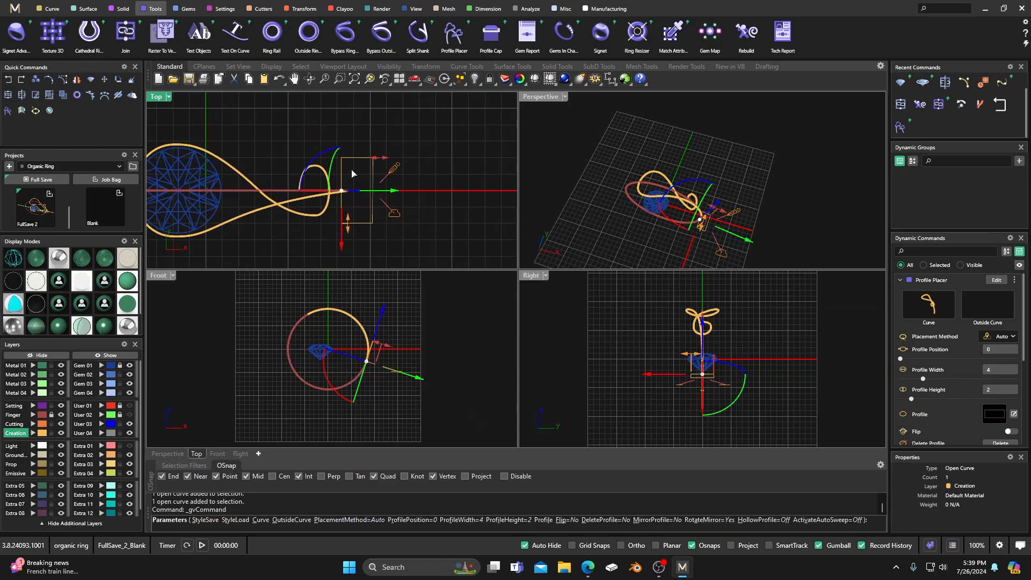
{"action": "left_click_drag", "start_coordinate": [343, 250], "coordinate": [349, 217]}
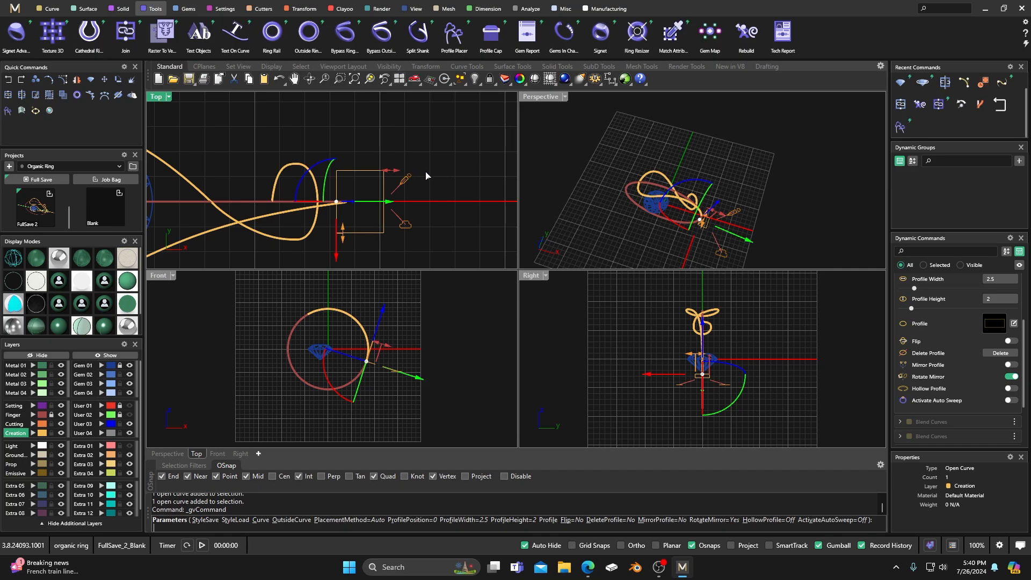
Step: Compare the placed profile with the knotted ring in the browser's reference photo
{"action": "left_click", "coordinate": [588, 567]}
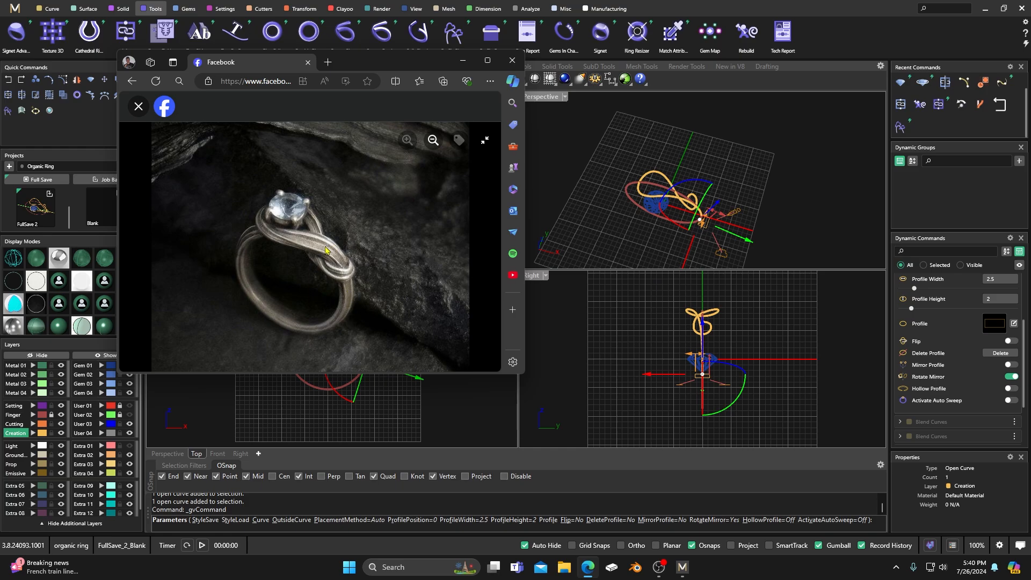
{"action": "left_click", "coordinate": [463, 60]}
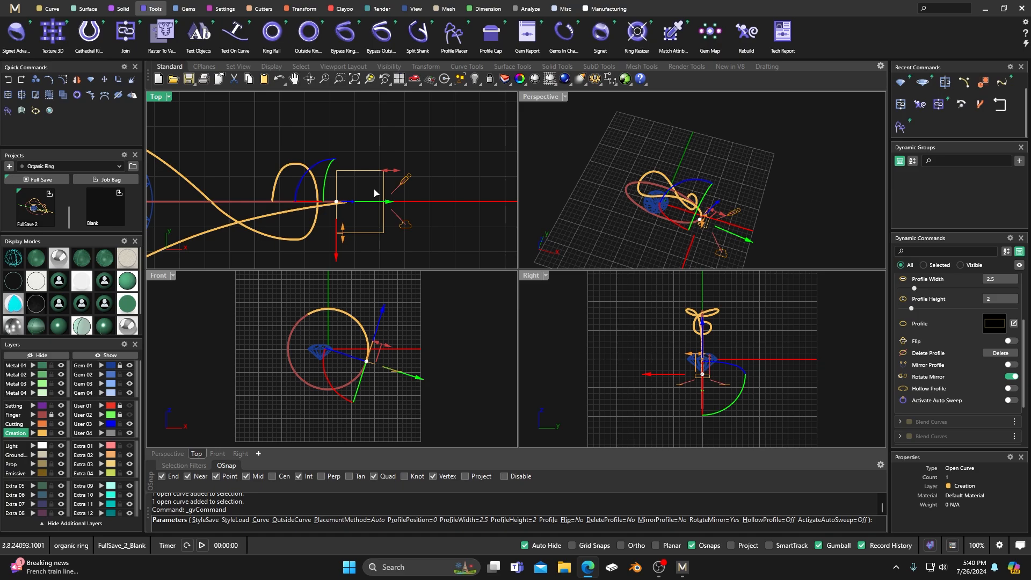
{"action": "left_click_drag", "start_coordinate": [0, 166], "coordinate": [394, 86]}
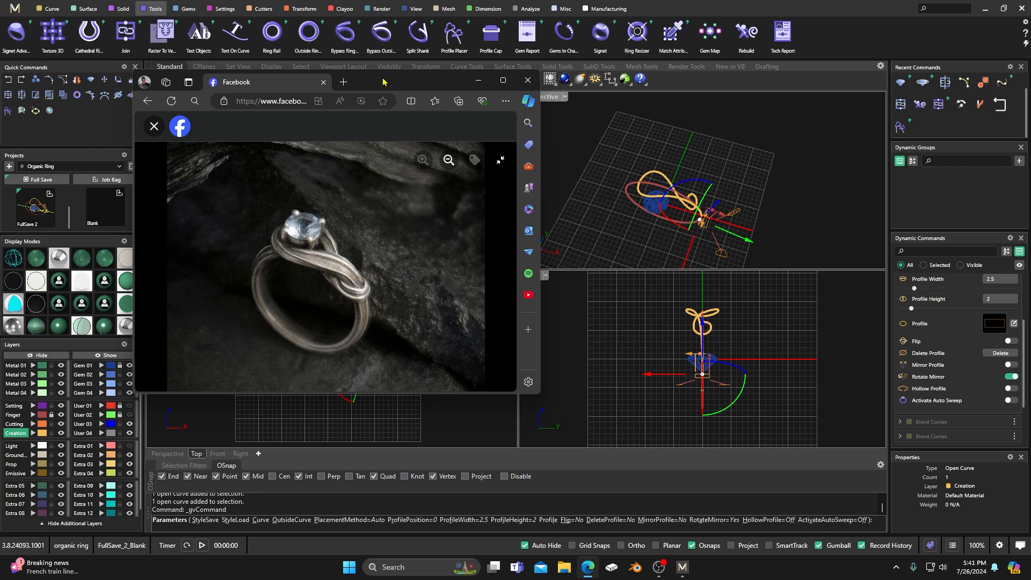
{"action": "left_click_drag", "start_coordinate": [385, 81], "coordinate": [0, 177]}
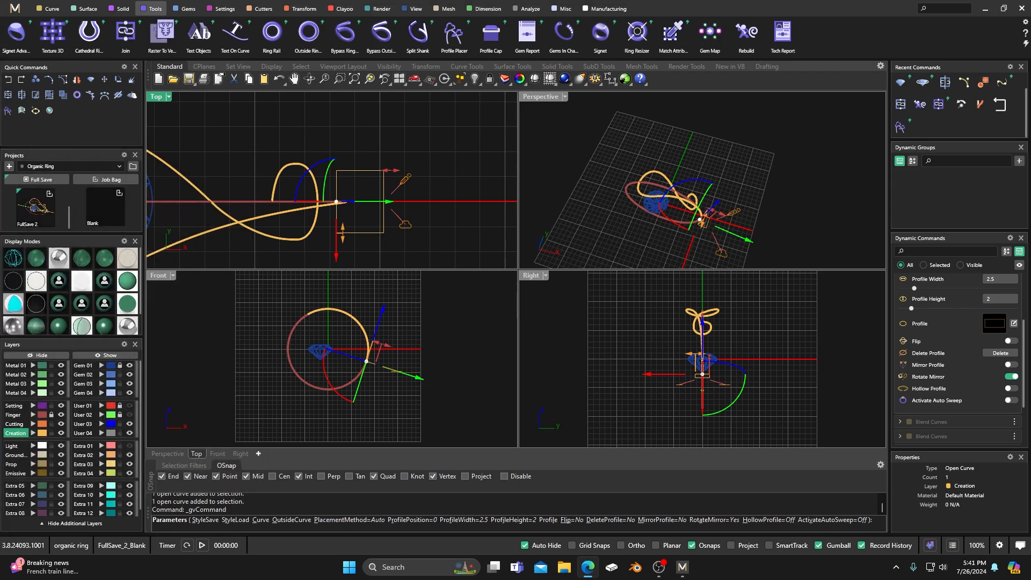
Step: Add a profile at about position 0.286, near the strand crossing beside the gem, and rotate it upright
{"action": "right_click_drag", "start_coordinate": [436, 156], "coordinate": [480, 139]}
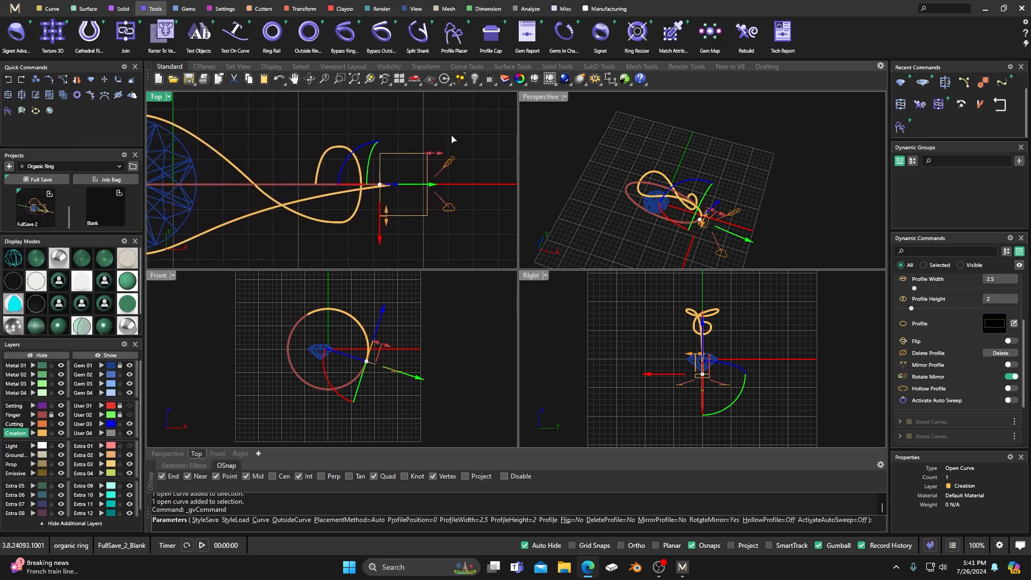
{"action": "left_click", "coordinate": [260, 214]}
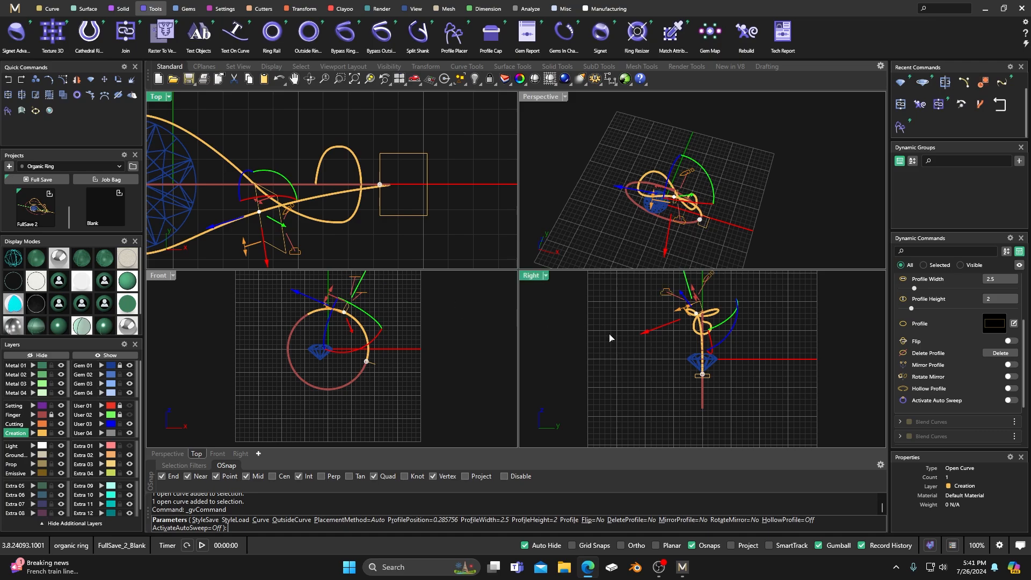
{"action": "right_click_drag", "start_coordinate": [610, 334], "coordinate": [652, 348]}
{"action": "scroll", "coordinate": [652, 348], "scroll_direction": "up", "scroll_amount": 2}
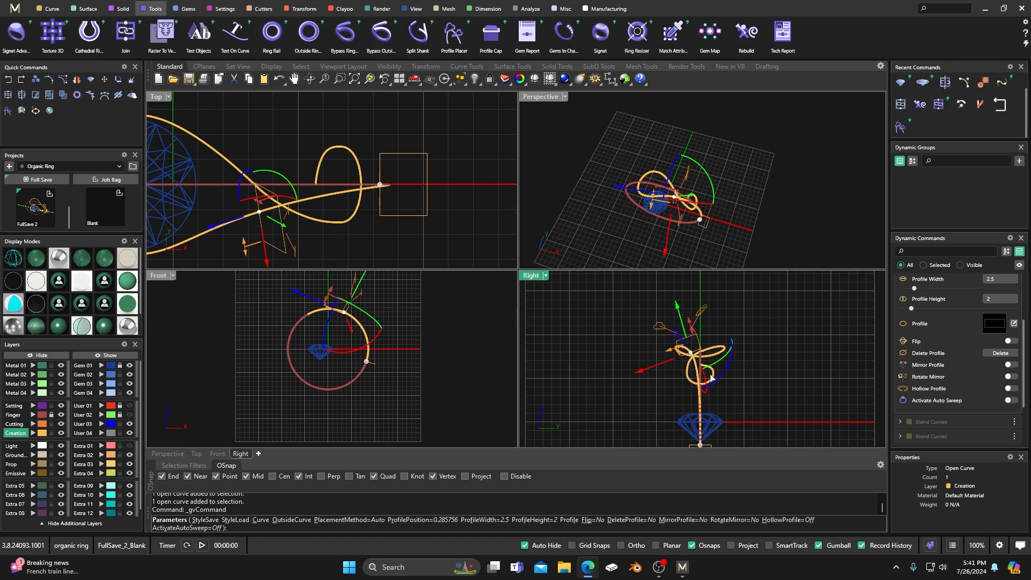
{"action": "left_click", "coordinate": [726, 372]}
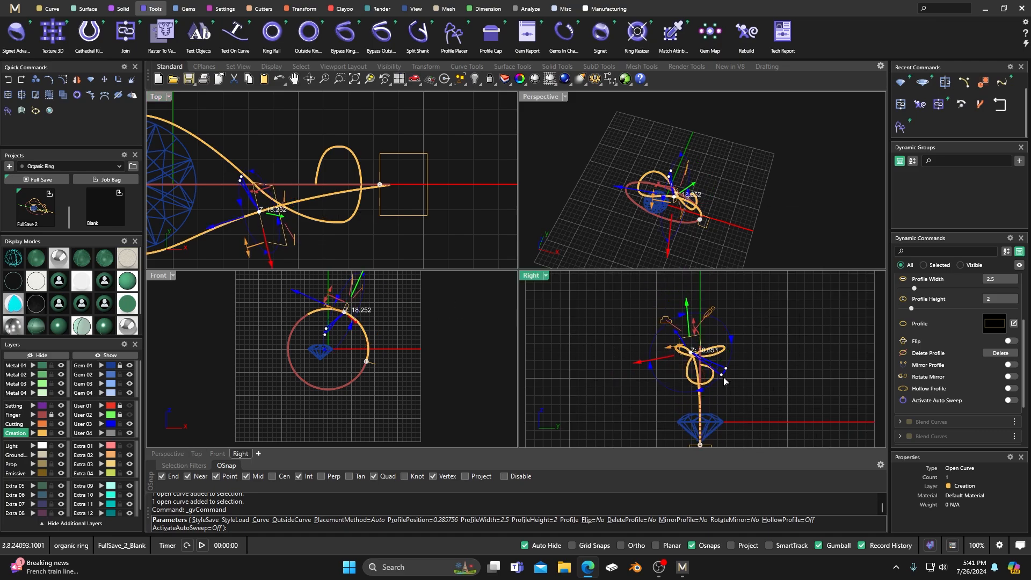
{"action": "left_click_drag", "start_coordinate": [719, 384], "coordinate": [725, 386]}
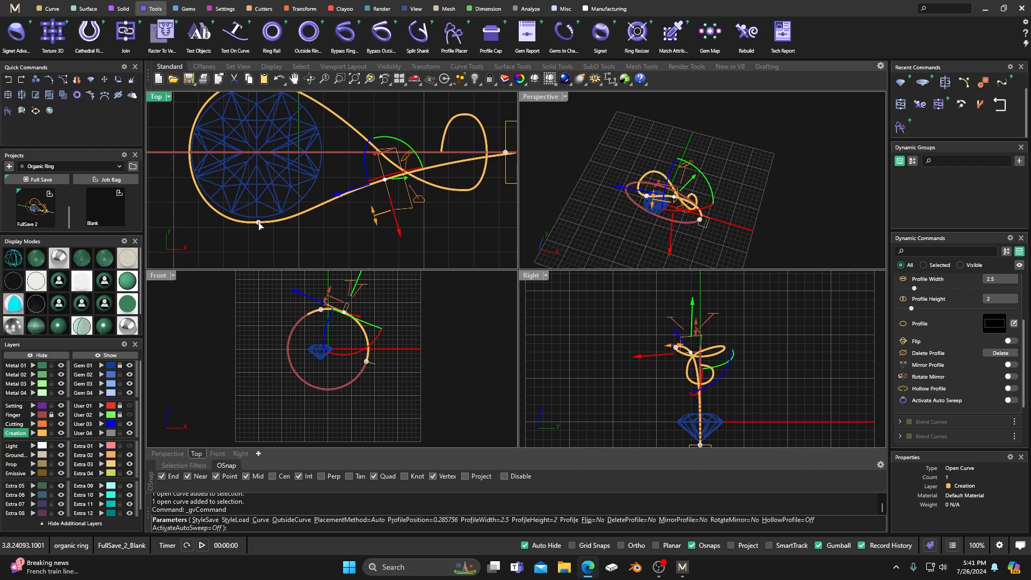
Step: Add upright profiles at about positions 0.409 and 0.510, on the gem loop's near side and outer end
{"action": "left_click", "coordinate": [256, 225]}
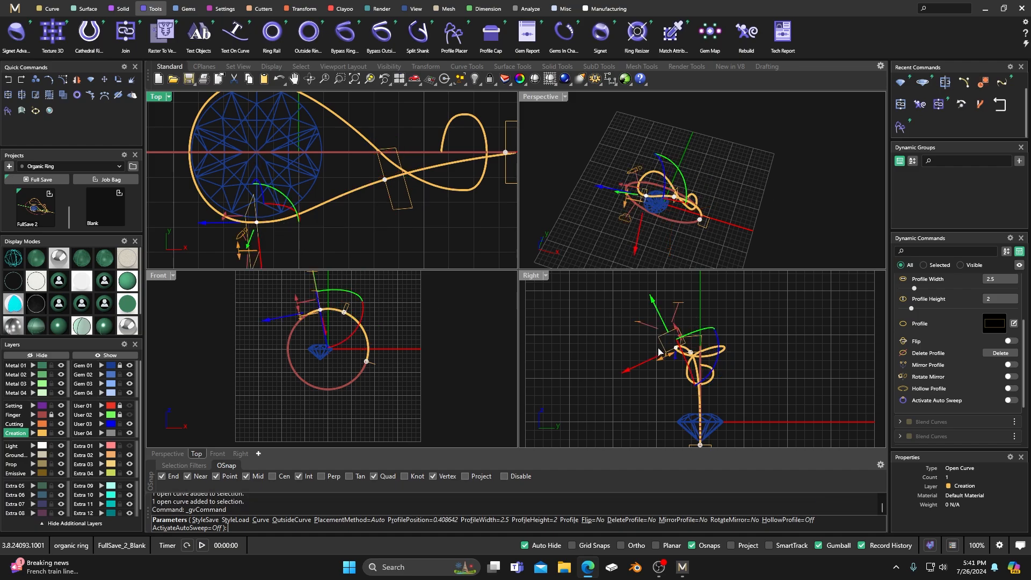
{"action": "left_click_drag", "start_coordinate": [718, 339], "coordinate": [716, 361]}
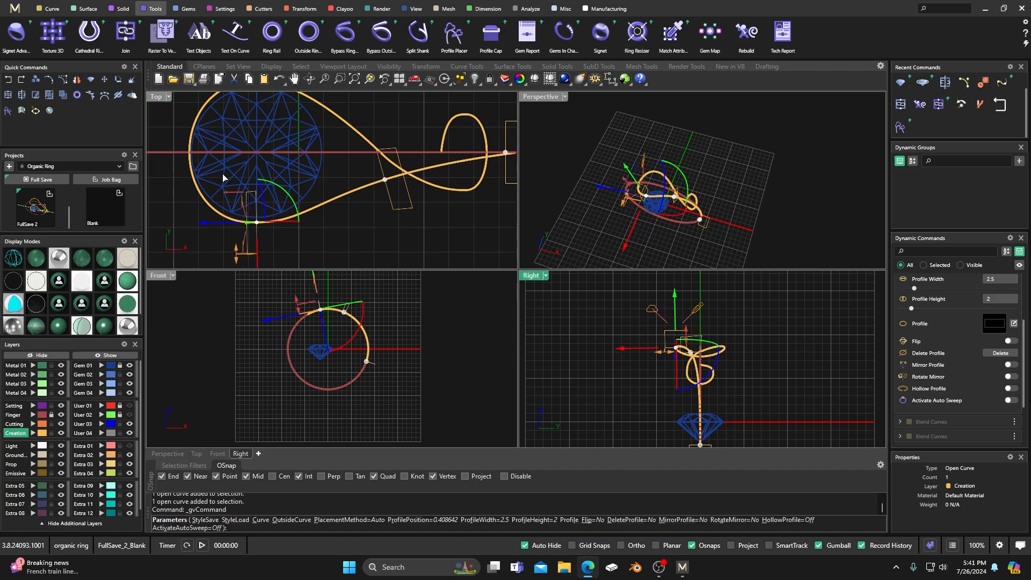
{"action": "left_click", "coordinate": [190, 154]}
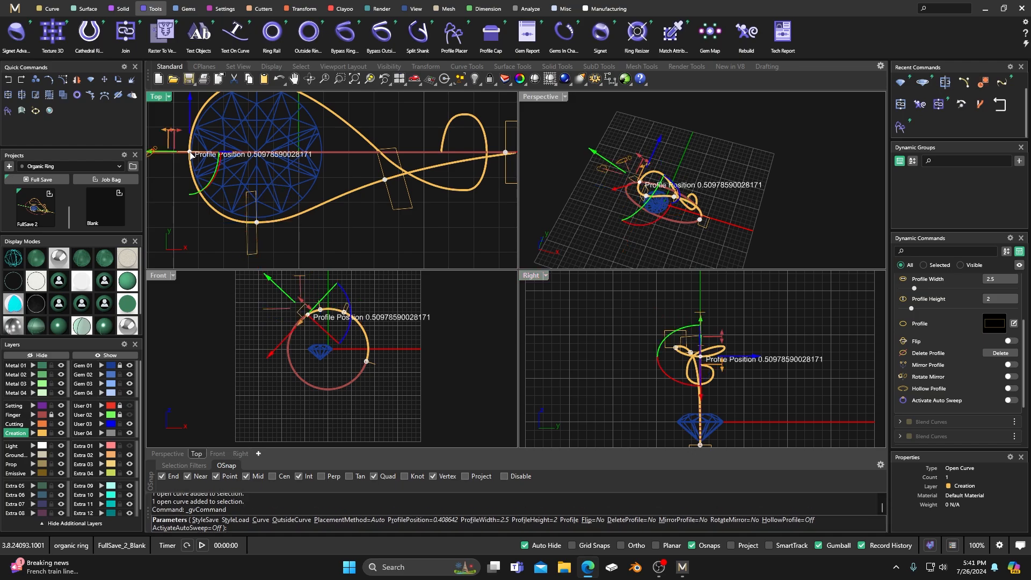
{"action": "left_click_drag", "start_coordinate": [350, 304], "coordinate": [345, 331]}
Step: Add a profile at about position 0.610 on the far side of the gem loop and rotate it upright
{"action": "right_click_drag", "start_coordinate": [351, 202], "coordinate": [361, 260]}
{"action": "left_click", "coordinate": [267, 144]}
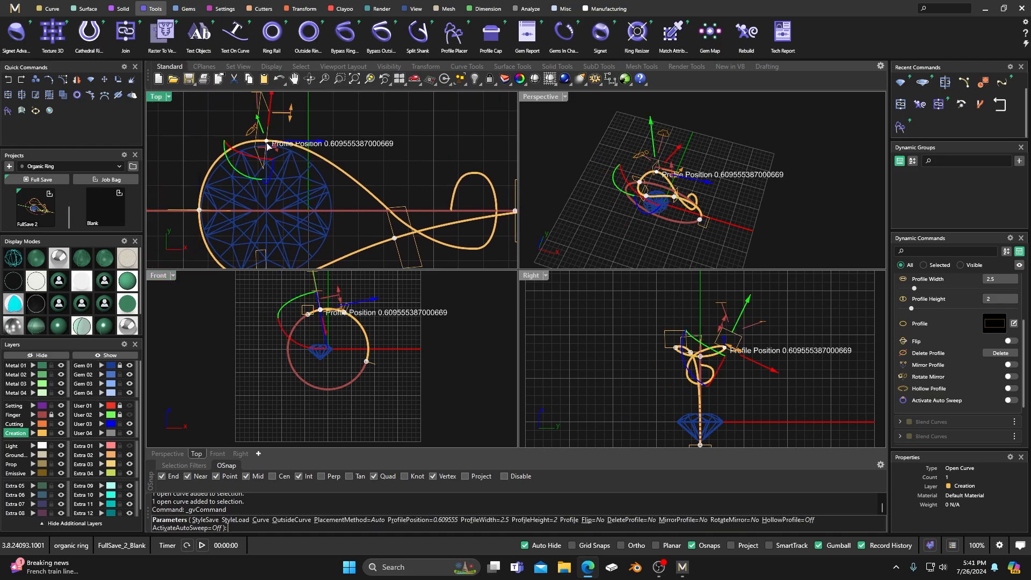
{"action": "scroll", "coordinate": [733, 346], "scroll_direction": "up", "scroll_amount": 3}
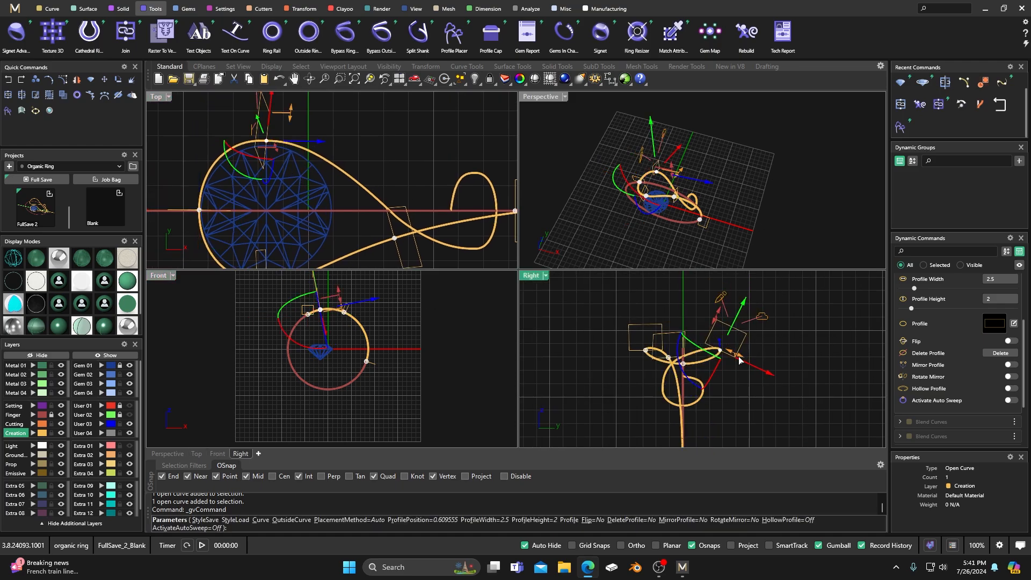
{"action": "left_click_drag", "start_coordinate": [679, 356], "coordinate": [684, 368]}
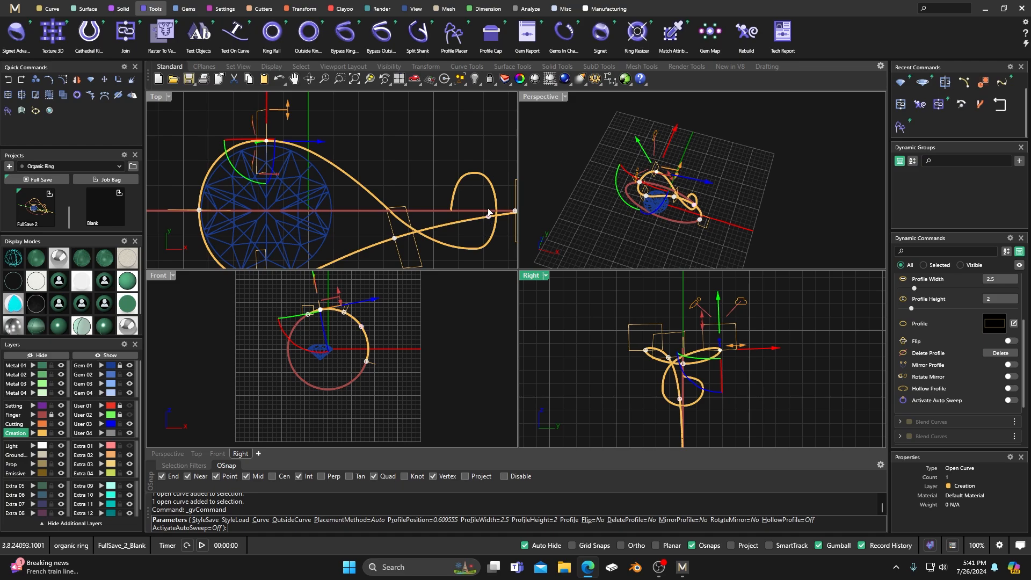
Step: Add and rotate profiles at about positions 0.727 and 0.832, near the strand crossing and on the small loop
{"action": "left_click", "coordinate": [381, 202]}
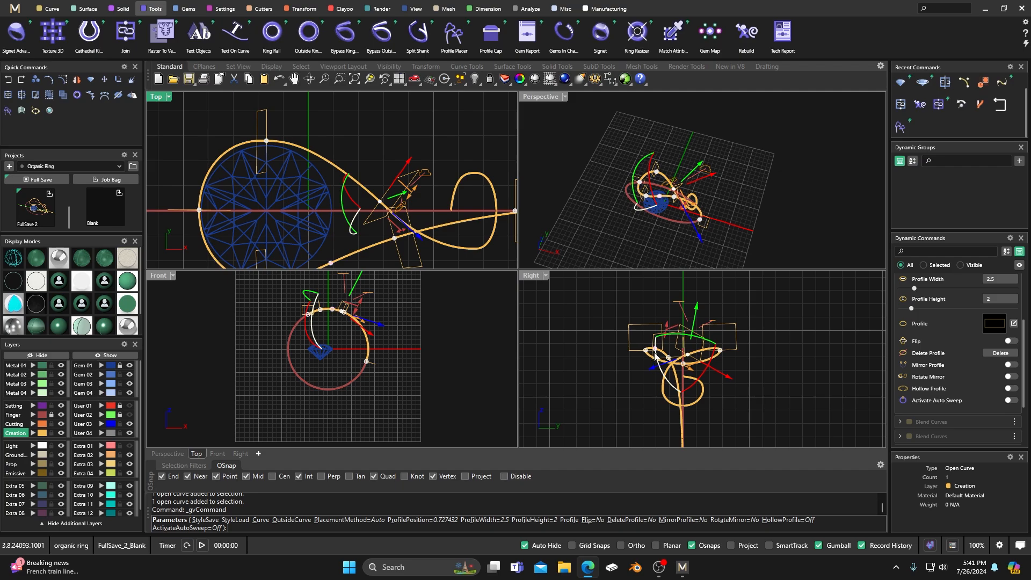
{"action": "left_click_drag", "start_coordinate": [655, 343], "coordinate": [660, 359]}
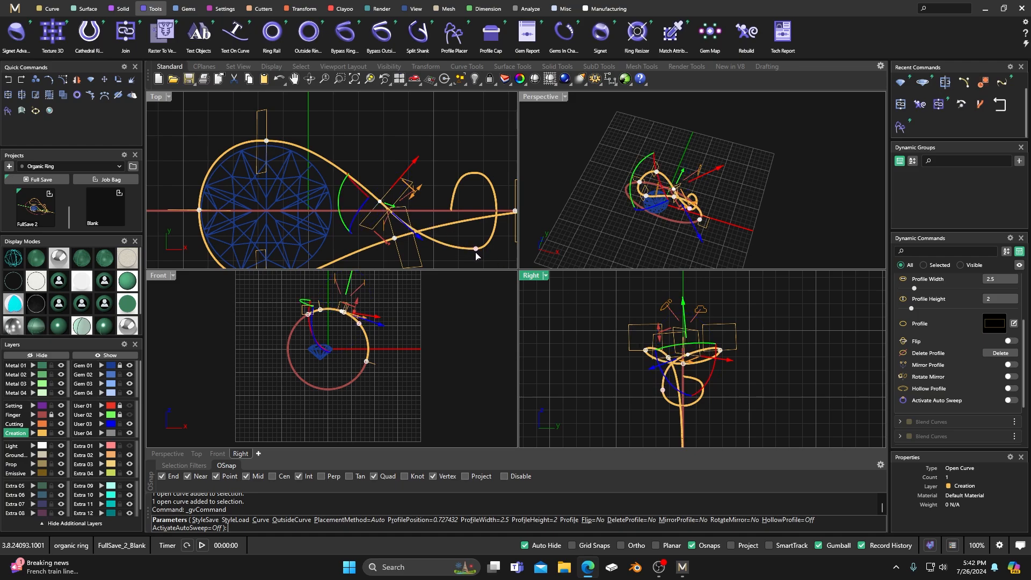
{"action": "left_click", "coordinate": [662, 386]}
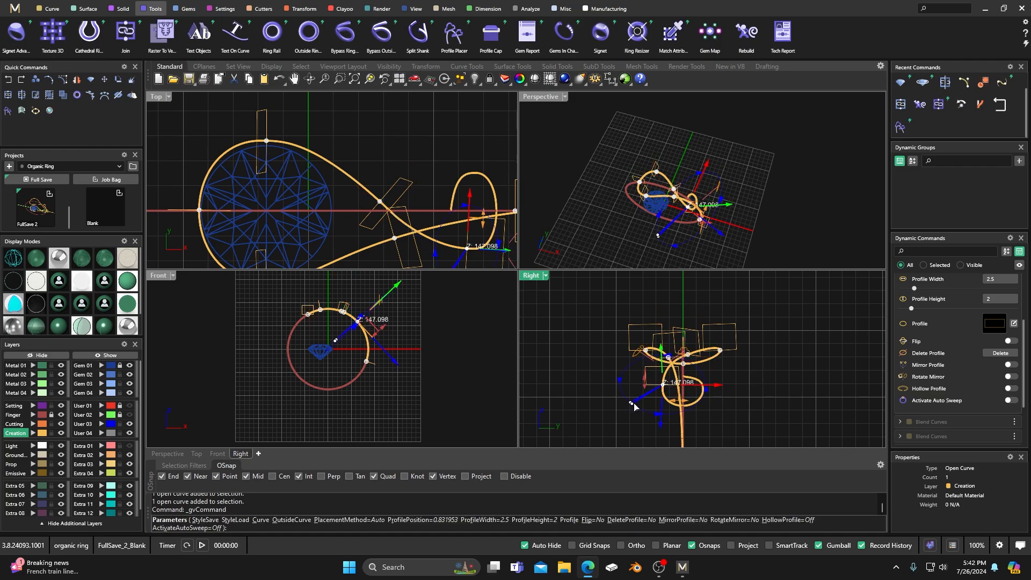
{"action": "right_click_drag", "start_coordinate": [433, 129], "coordinate": [330, 133]}
{"action": "scroll", "coordinate": [671, 398], "scroll_direction": "up", "scroll_amount": 6}
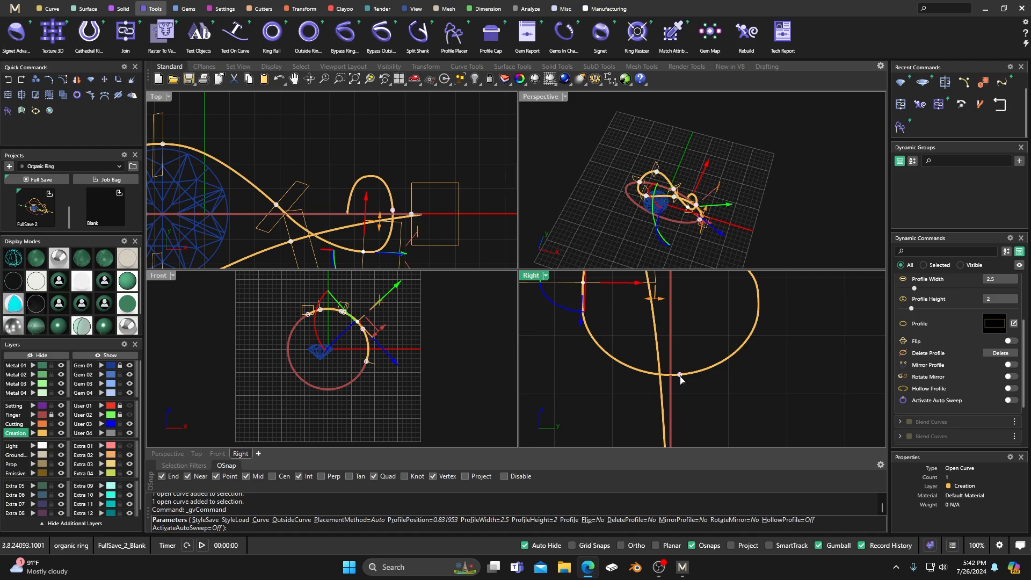
Step: Add profiles at about position 0.899 on the small loop and at the curve's inner end, and adjust the end profile's rotation
{"action": "scroll", "coordinate": [373, 334], "scroll_direction": "up", "scroll_amount": 3}
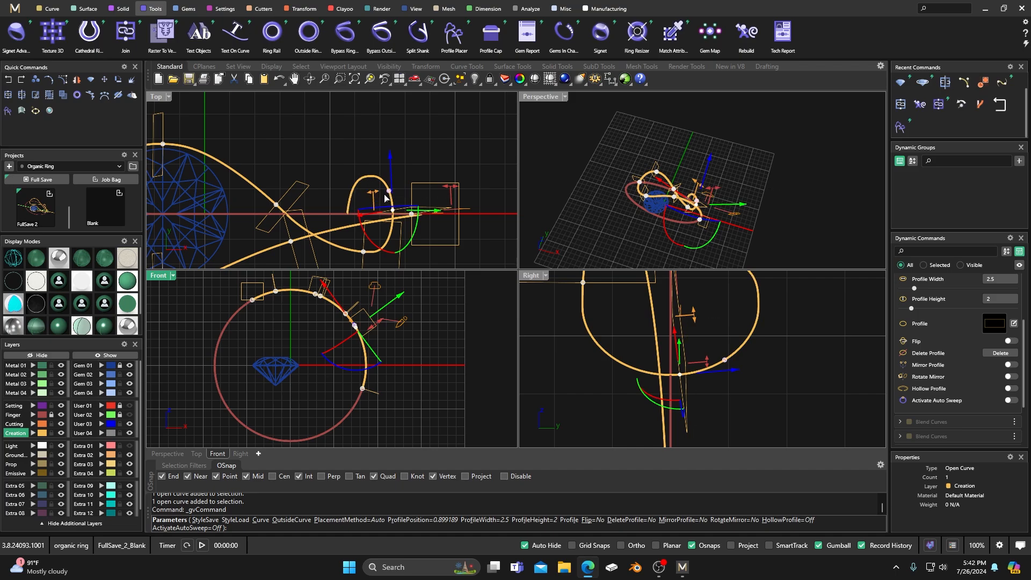
{"action": "scroll", "coordinate": [581, 314], "scroll_direction": "down", "scroll_amount": 3}
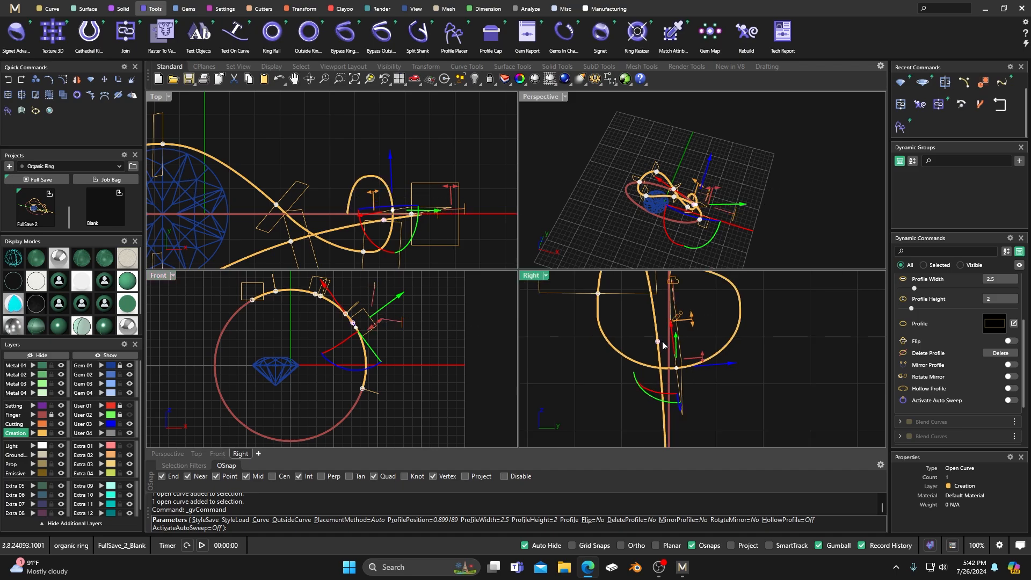
{"action": "scroll", "coordinate": [345, 221], "scroll_direction": "up", "scroll_amount": 5}
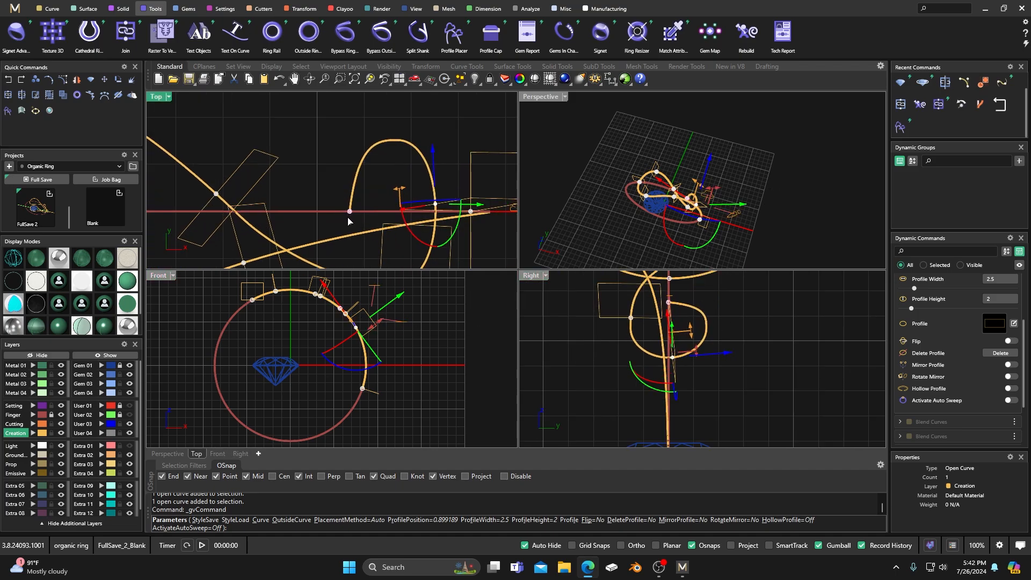
{"action": "left_click", "coordinate": [348, 215]}
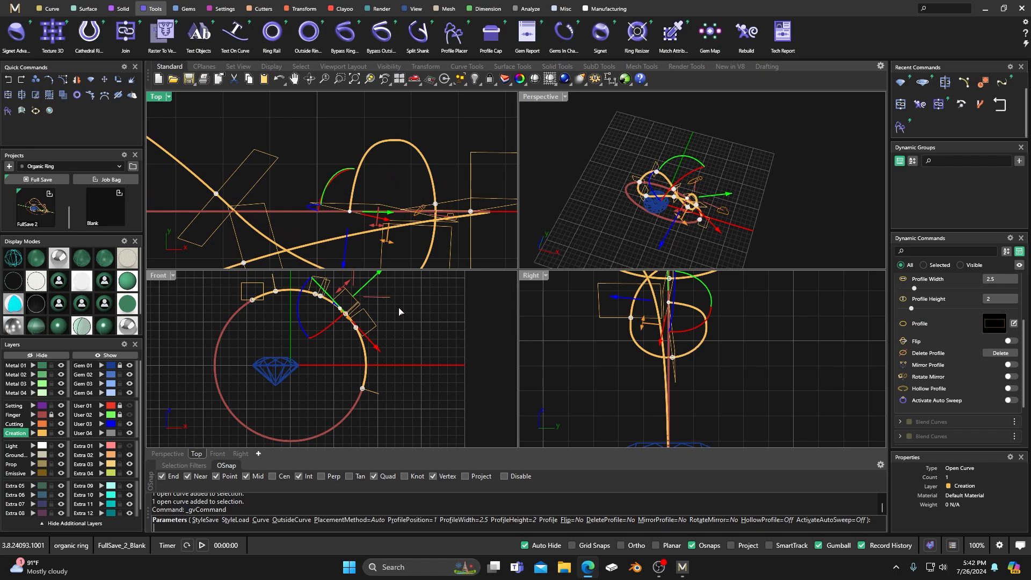
{"action": "right_click_drag", "start_coordinate": [405, 326], "coordinate": [413, 344]}
{"action": "scroll", "coordinate": [363, 309], "scroll_direction": "up", "scroll_amount": 5}
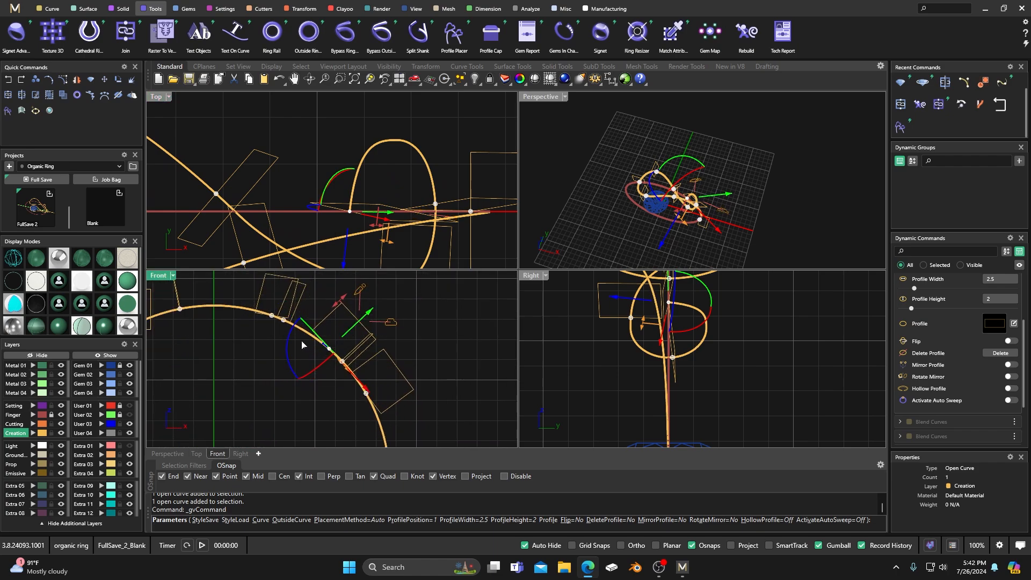
{"action": "left_click_drag", "start_coordinate": [289, 351], "coordinate": [290, 356]}
Step: Check the reference photo and set the end profile's height to 1.5 mm and width to 1.9 mm, finishing the profile placement
{"action": "left_click_drag", "start_coordinate": [0, 157], "coordinate": [409, 68]}
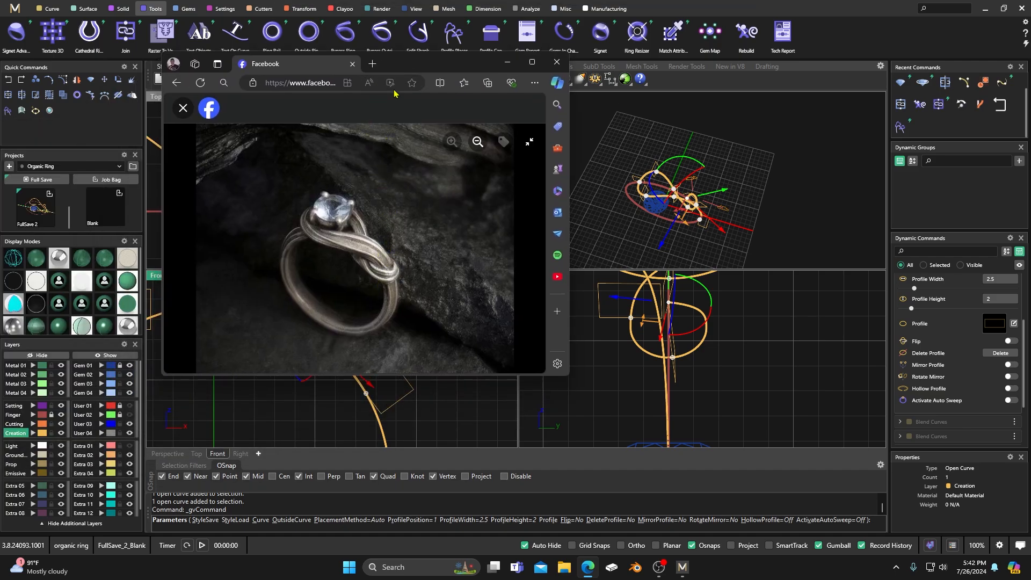
{"action": "left_click_drag", "start_coordinate": [410, 65], "coordinate": [0, 156]}
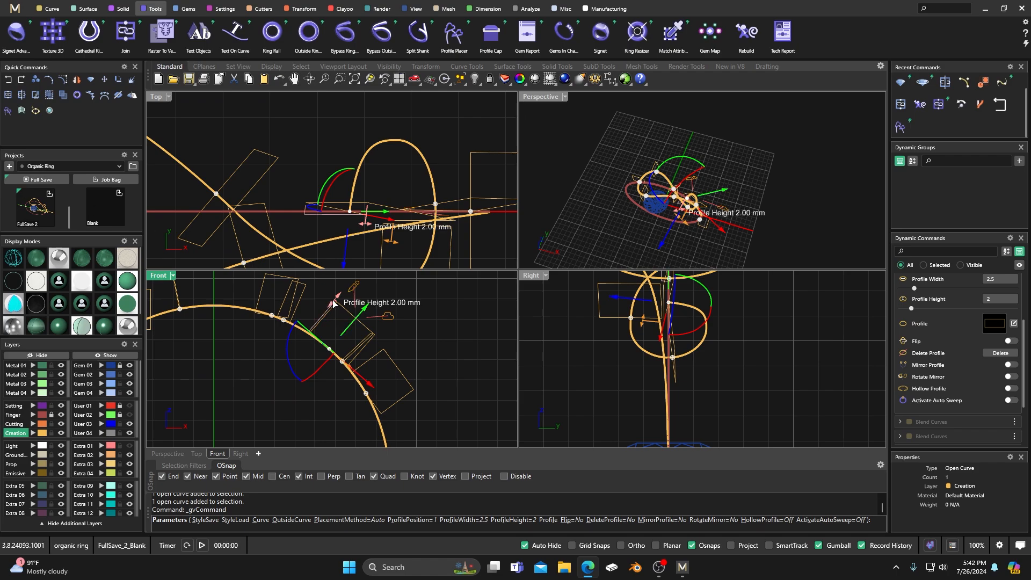
{"action": "left_click_drag", "start_coordinate": [333, 303], "coordinate": [327, 308]}
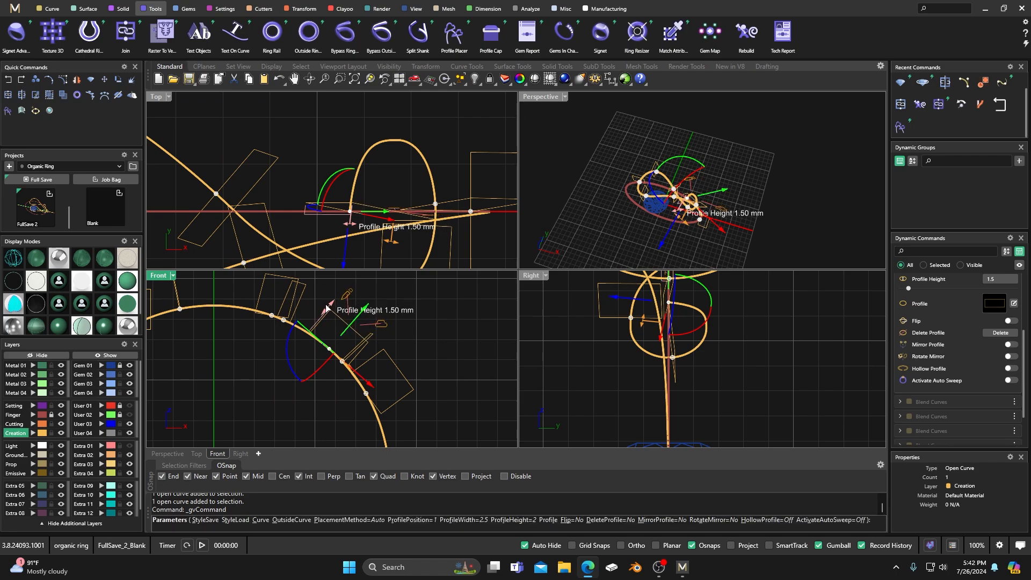
{"action": "scroll", "coordinate": [345, 373], "scroll_direction": "up", "scroll_amount": 2}
{"action": "scroll", "coordinate": [345, 373], "scroll_direction": "up", "scroll_amount": 3}
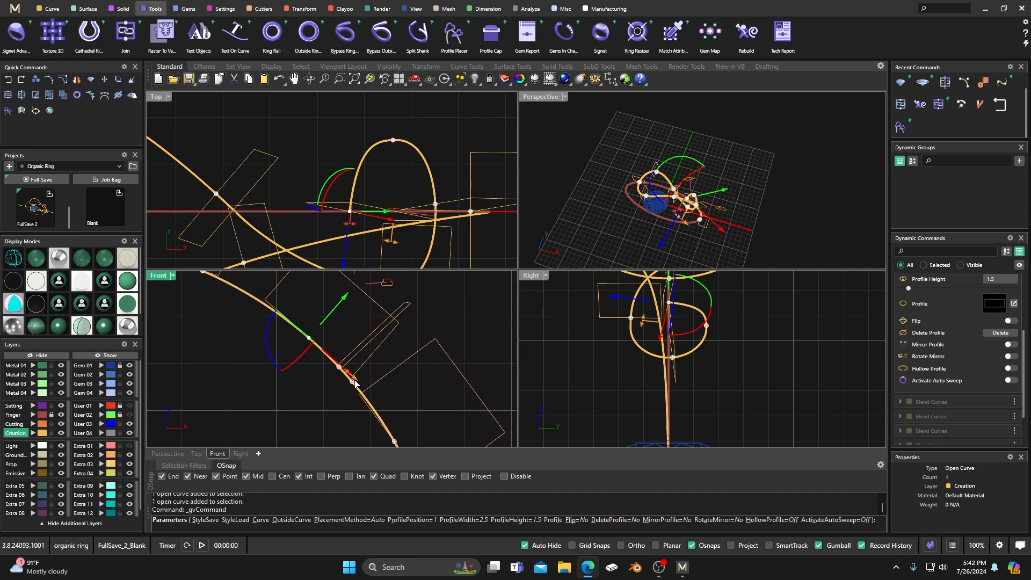
{"action": "scroll", "coordinate": [354, 382], "scroll_direction": "up", "scroll_amount": 2}
{"action": "left_click_drag", "start_coordinate": [351, 375], "coordinate": [315, 338]}
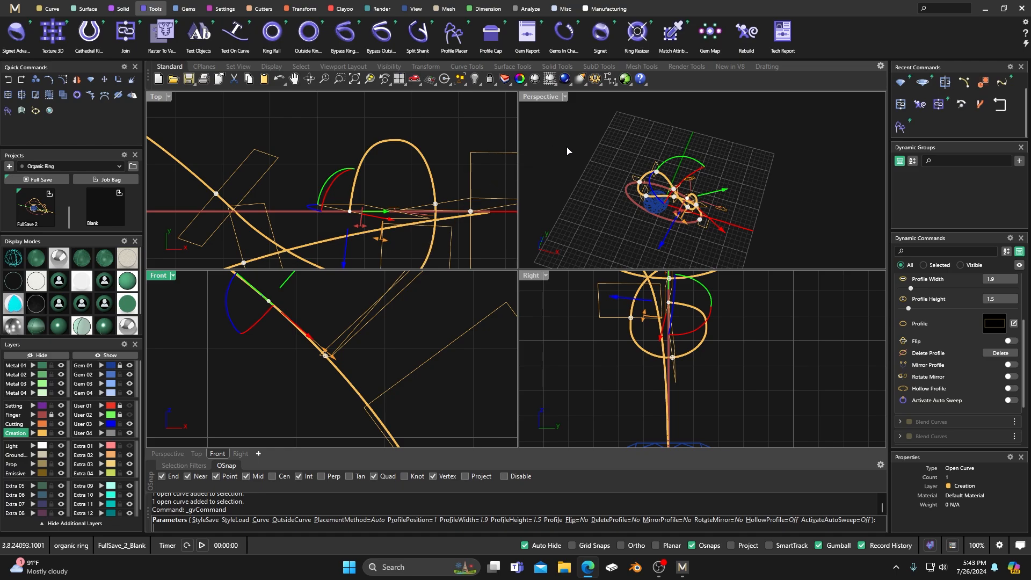
{"action": "right_click", "coordinate": [587, 156]}
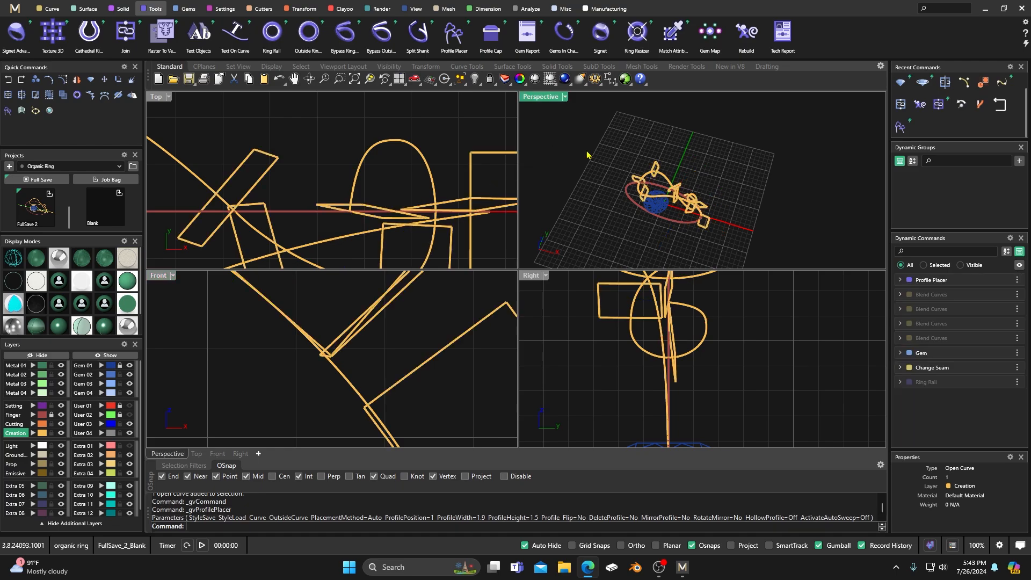
Step: Try a one-rail sweep with the knot curve as rail and the placed profiles as cross-sections
{"action": "double_click", "coordinate": [540, 96]}
{"action": "right_click_drag", "start_coordinate": [548, 233], "coordinate": [493, 292]}
{"action": "scroll", "coordinate": [513, 264], "scroll_direction": "up", "scroll_amount": 5}
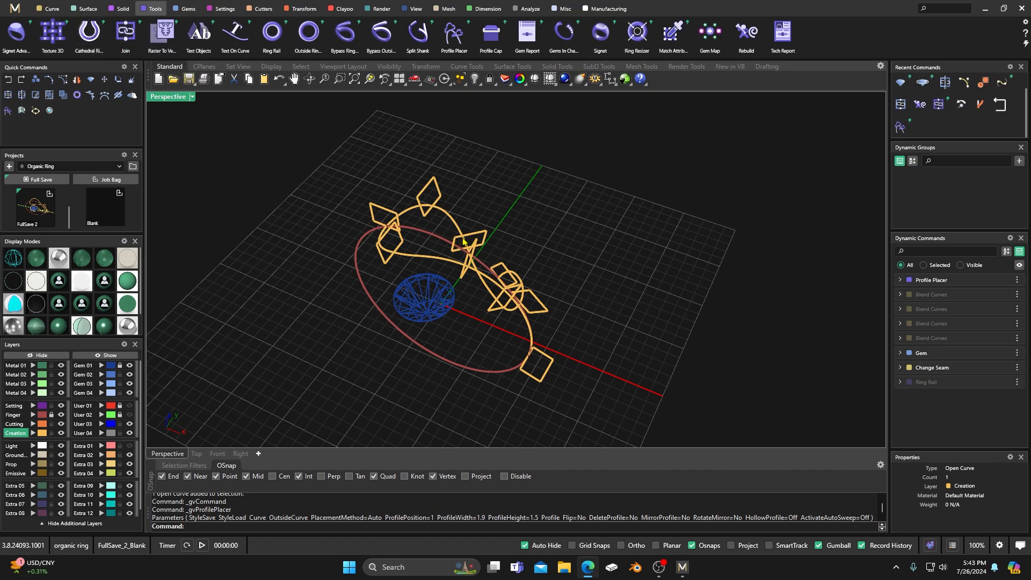
{"action": "left_click", "coordinate": [84, 10]}
{"action": "left_click", "coordinate": [125, 34]}
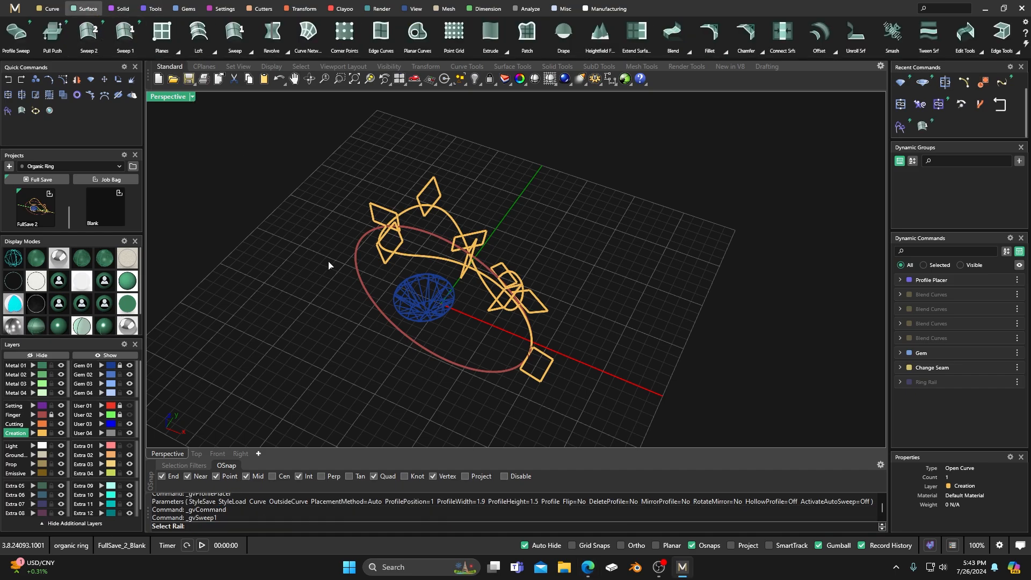
{"action": "left_click", "coordinate": [421, 260]}
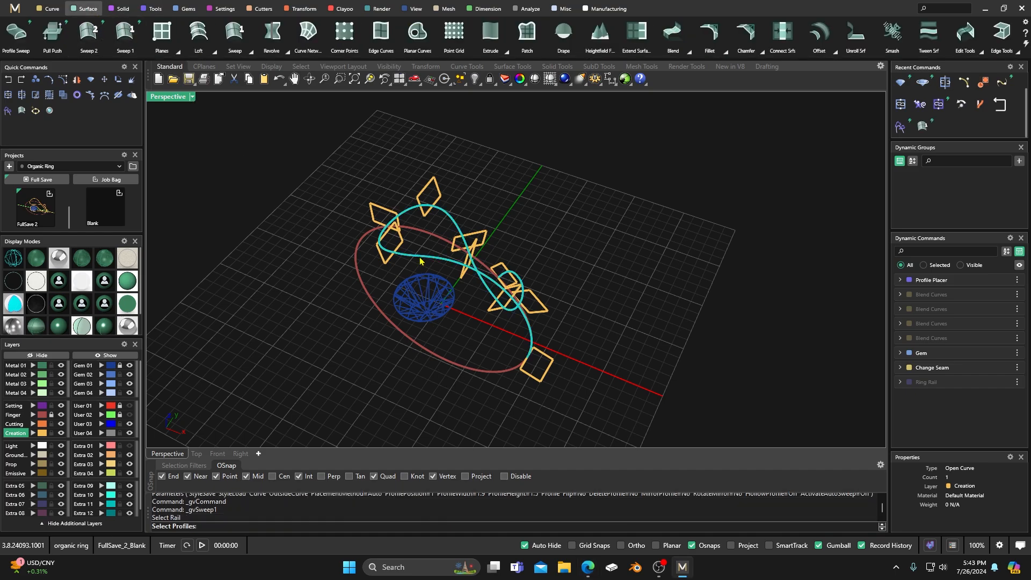
{"action": "left_click", "coordinate": [529, 376]}
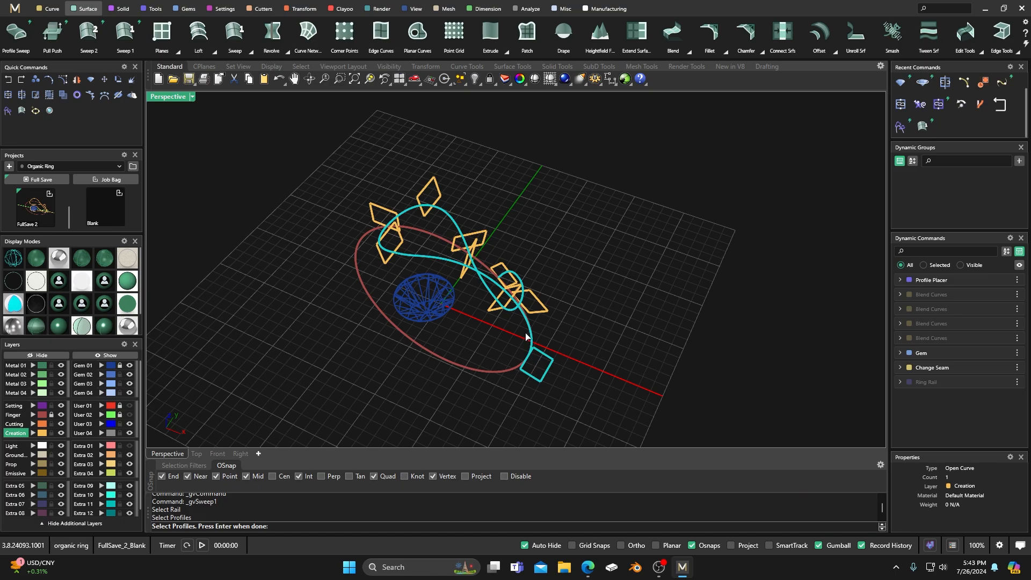
{"action": "left_click", "coordinate": [462, 278]}
{"action": "left_click", "coordinate": [387, 263]}
{"action": "left_click", "coordinate": [377, 214]}
{"action": "left_click", "coordinate": [427, 189]}
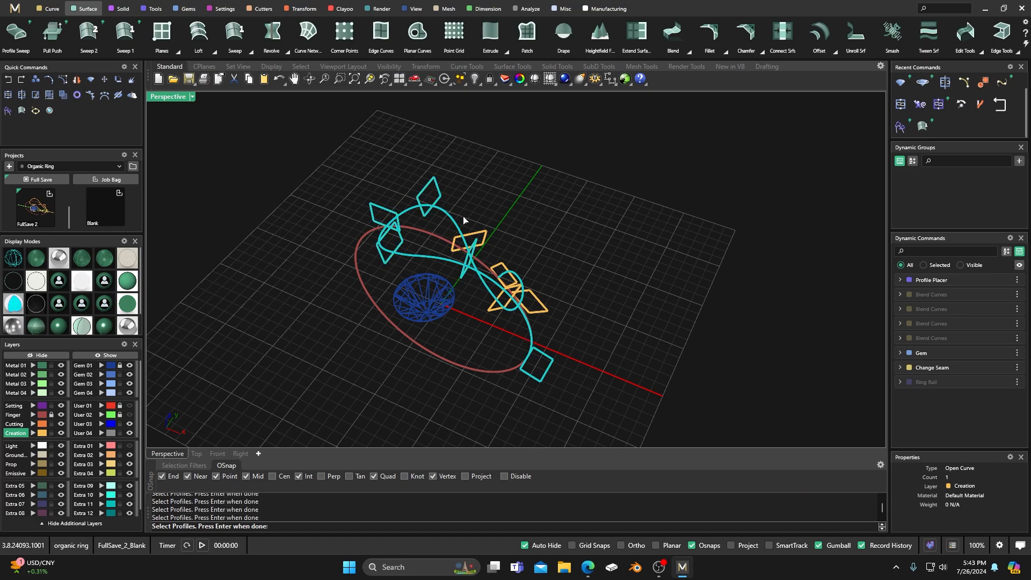
{"action": "left_click", "coordinate": [493, 313]}
{"action": "left_click", "coordinate": [539, 307]}
{"action": "left_click", "coordinate": [506, 267]}
{"action": "key", "text": "Return"}
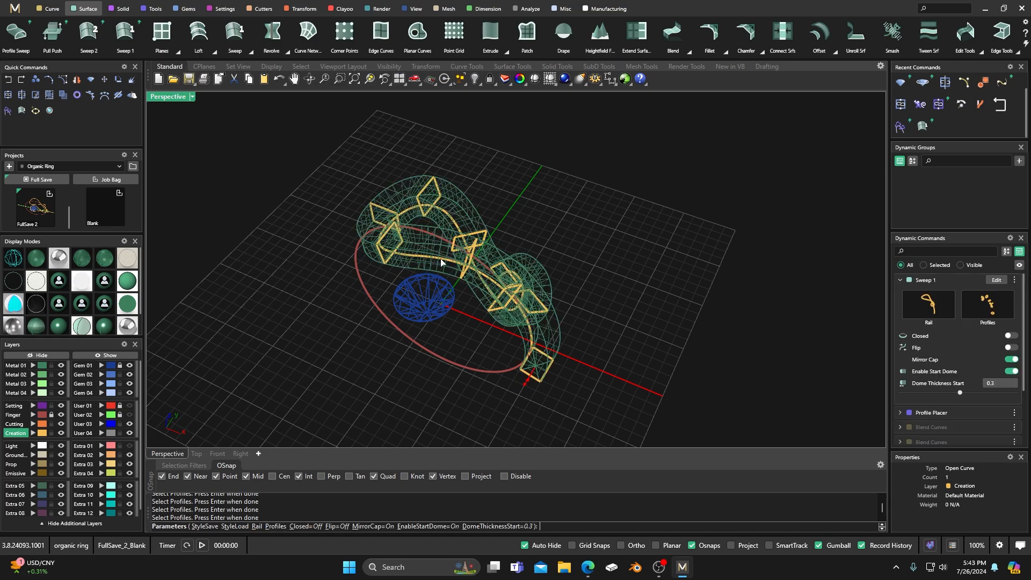
Step: Examine the swept knot band in a shaded display mode from several angles, especially around the strand crossing
{"action": "left_click", "coordinate": [62, 329]}
{"action": "right_click_drag", "start_coordinate": [366, 388], "coordinate": [300, 369]}
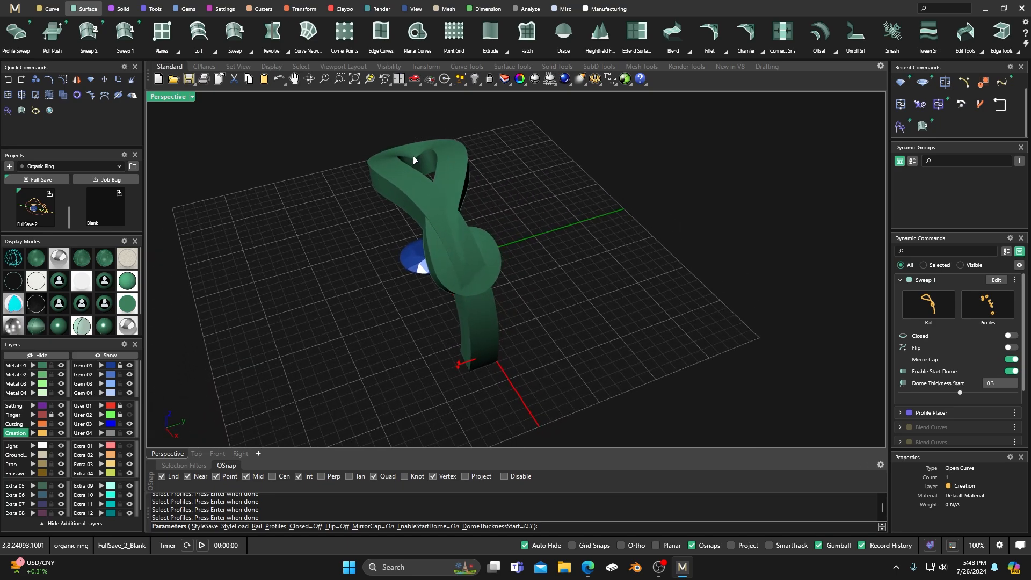
{"action": "right_click_drag", "start_coordinate": [430, 329], "coordinate": [447, 363]}
{"action": "scroll", "coordinate": [436, 212], "scroll_direction": "up", "scroll_amount": 7}
{"action": "scroll", "coordinate": [444, 289], "scroll_direction": "down", "scroll_amount": 4}
{"action": "scroll", "coordinate": [356, 338], "scroll_direction": "down", "scroll_amount": 3}
{"action": "right_click_drag", "start_coordinate": [356, 349], "coordinate": [441, 328]}
{"action": "scroll", "coordinate": [318, 325], "scroll_direction": "down", "scroll_amount": 3}
{"action": "right_click_drag", "start_coordinate": [329, 355], "coordinate": [343, 321]}
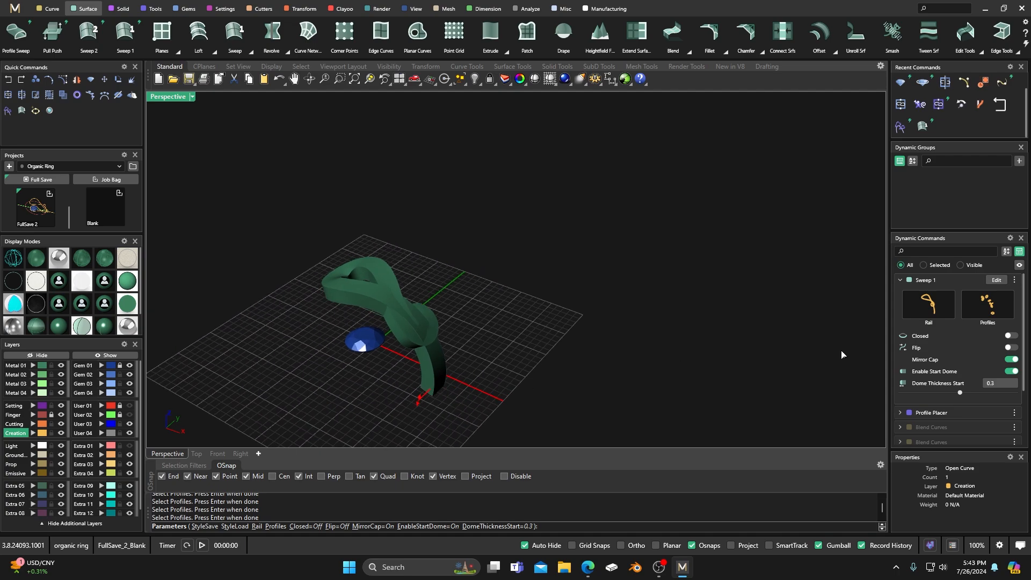
Step: Turn off the sweep's Mirror Cap option and cancel the sweep
{"action": "left_click", "coordinate": [1012, 360]}
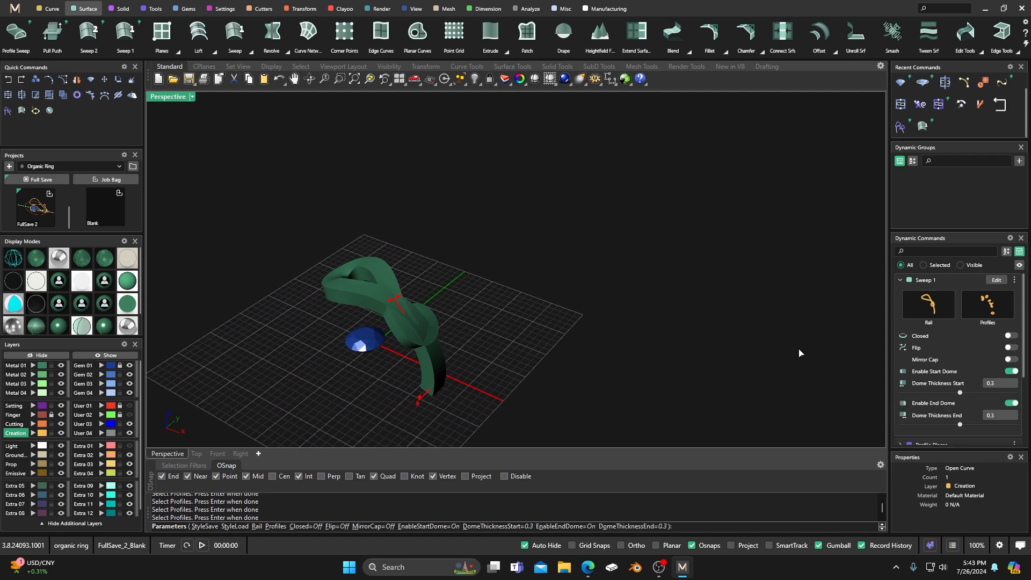
{"action": "key", "text": "Escape"}
{"action": "scroll", "coordinate": [427, 330], "scroll_direction": "up", "scroll_amount": 4}
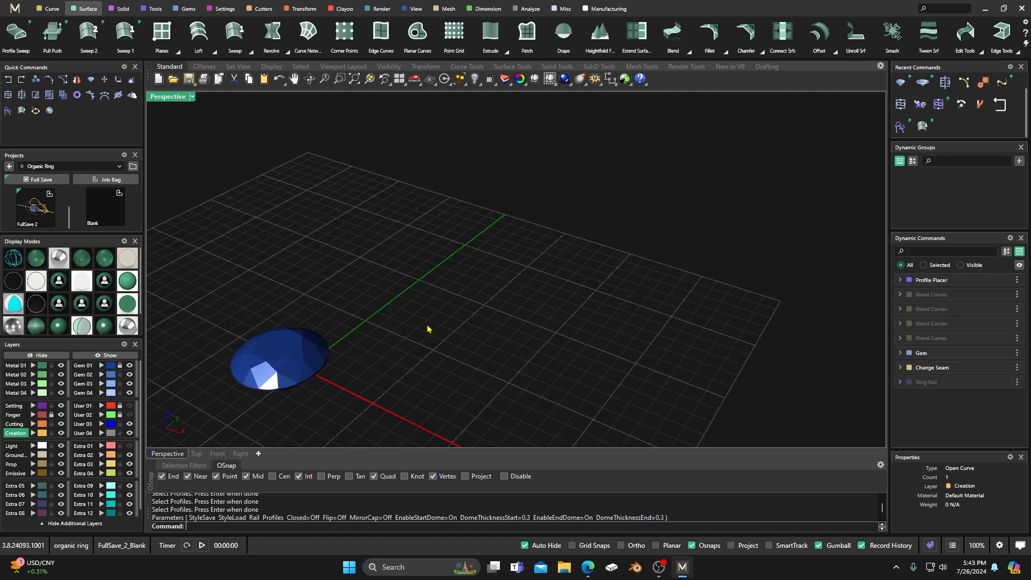
Step: Switch to a display mode that shows the curves and reopen the Profile Placer command for editing
{"action": "left_click", "coordinate": [37, 258]}
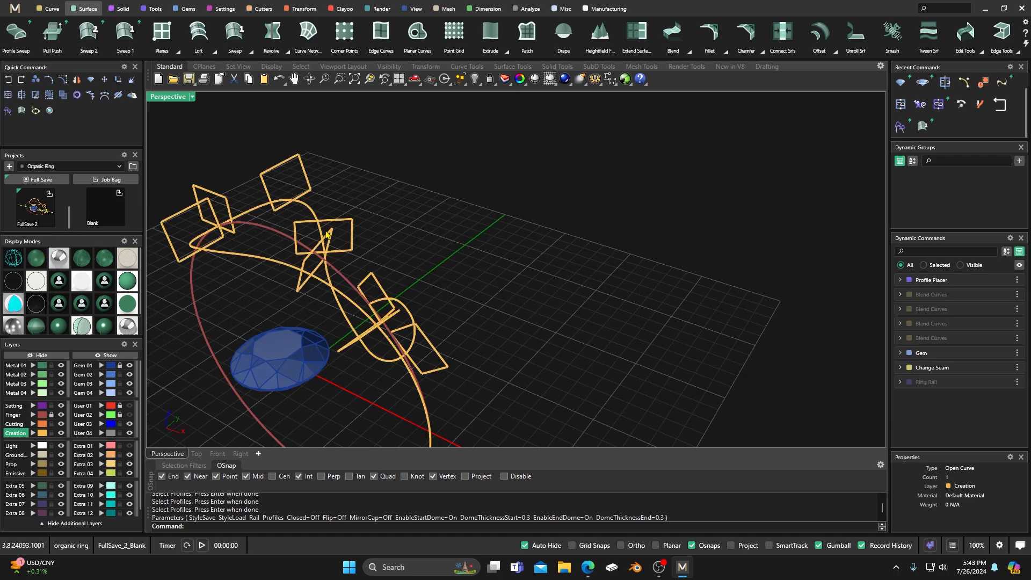
{"action": "scroll", "coordinate": [451, 226], "scroll_direction": "down", "scroll_amount": 4}
{"action": "right_click_drag", "start_coordinate": [397, 218], "coordinate": [424, 256]}
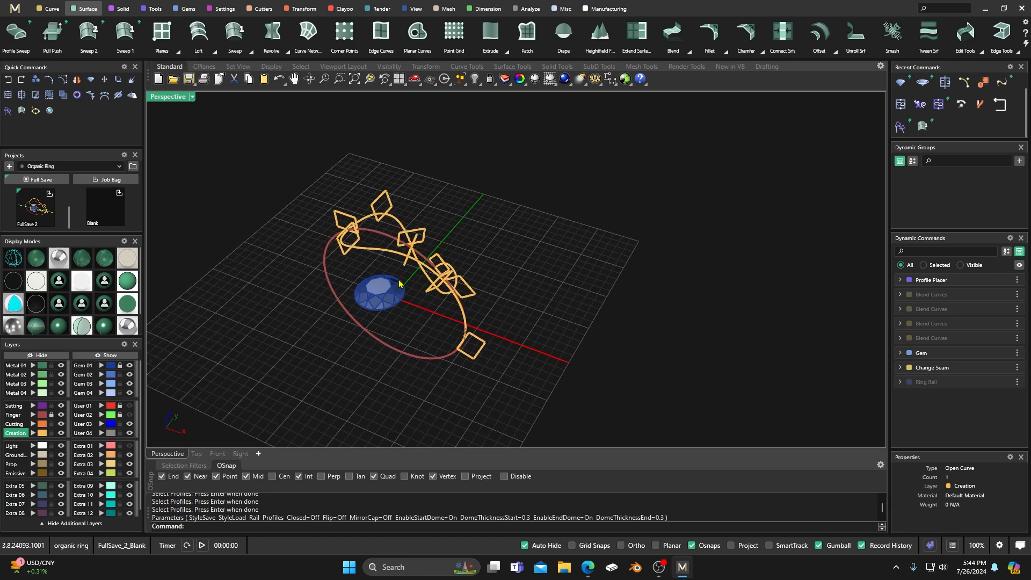
{"action": "right_click_drag", "start_coordinate": [402, 283], "coordinate": [457, 243]}
{"action": "scroll", "coordinate": [456, 242], "scroll_direction": "up", "scroll_amount": 2}
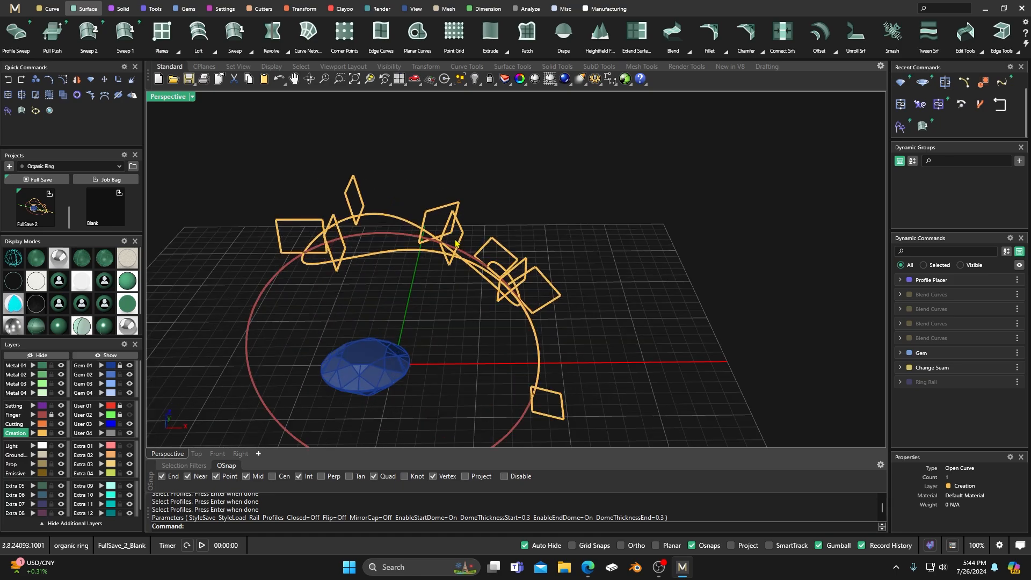
{"action": "left_click", "coordinate": [465, 240]}
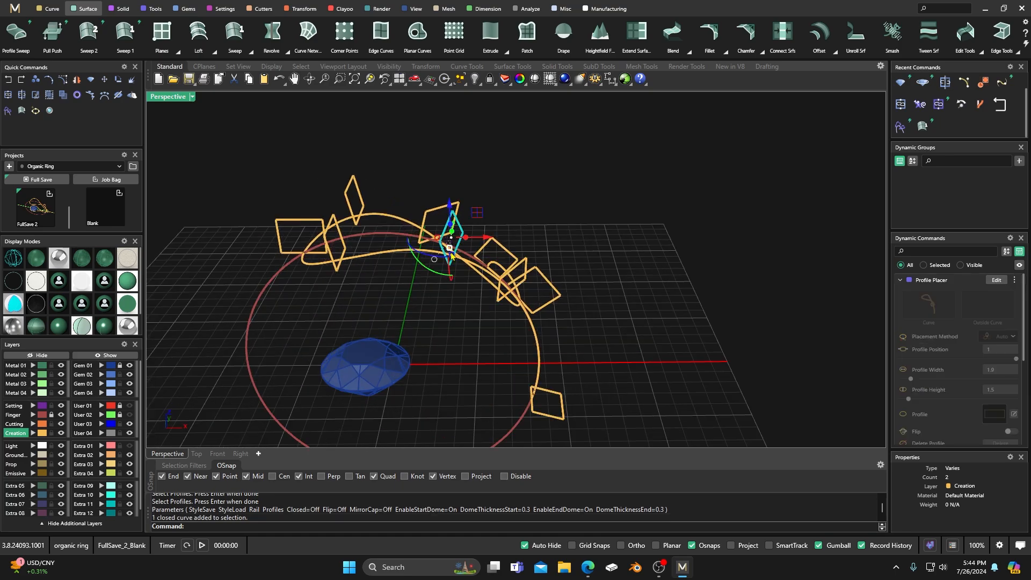
{"action": "left_click", "coordinate": [996, 280]}
{"action": "right_click_drag", "start_coordinate": [680, 325], "coordinate": [711, 314]}
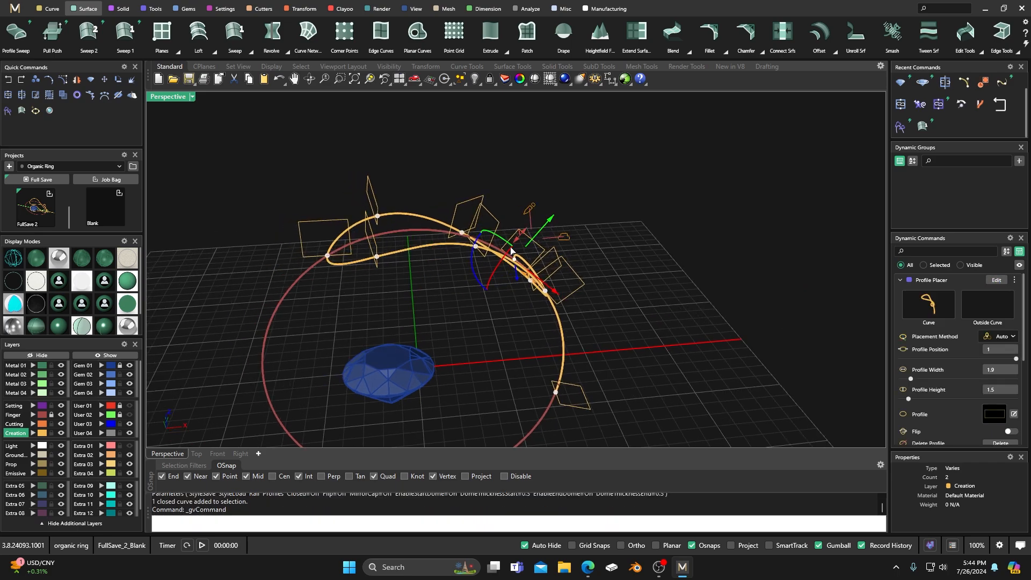
Step: Adjust the heights of the two profiles at the strand crossing beside the gem, making one taller and the other shorter
{"action": "left_click_drag", "start_coordinate": [518, 237], "coordinate": [500, 240]}
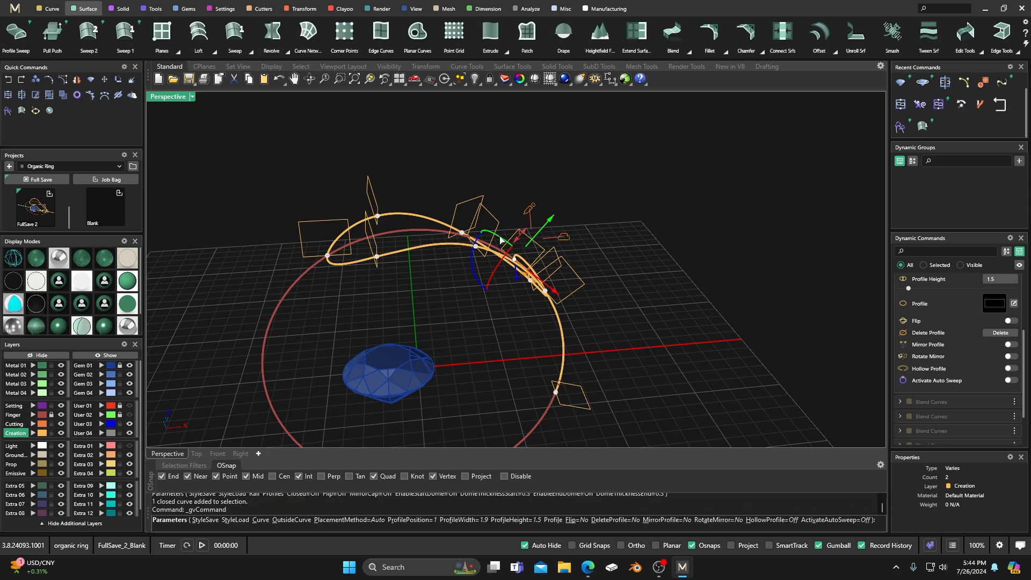
{"action": "left_click", "coordinate": [479, 250]}
{"action": "scroll", "coordinate": [483, 251], "scroll_direction": "up", "scroll_amount": 3}
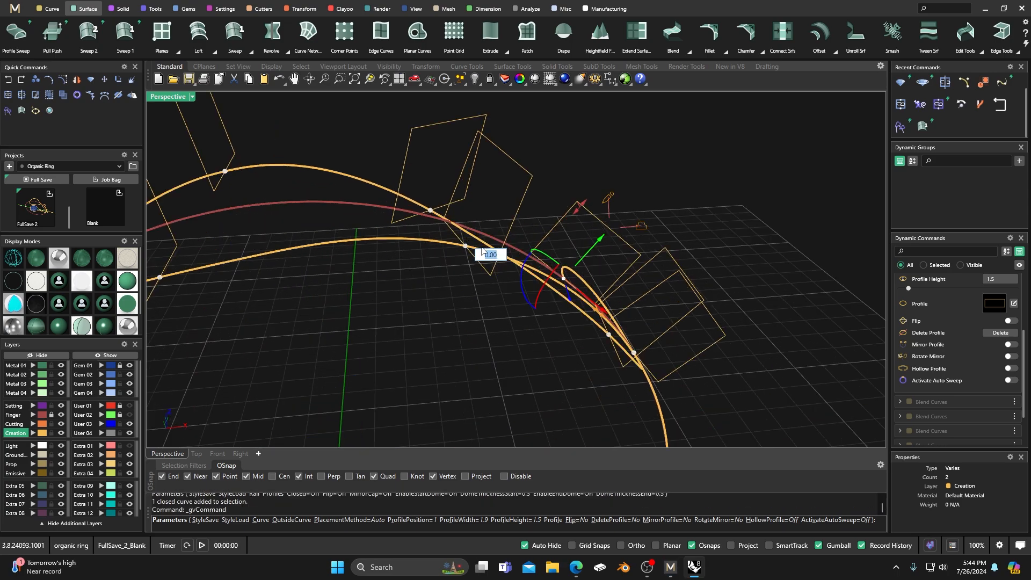
{"action": "left_click", "coordinate": [465, 246]}
{"action": "left_click_drag", "start_coordinate": [459, 128], "coordinate": [471, 105]}
{"action": "left_click", "coordinate": [430, 210]}
{"action": "left_click_drag", "start_coordinate": [429, 135], "coordinate": [427, 151]}
{"action": "scroll", "coordinate": [462, 311], "scroll_direction": "down", "scroll_amount": 5}
{"action": "right_click", "coordinate": [457, 325]}
Step: Use Sweep 1 to sweep all the placed rectangular profiles along the knot curve as the rail
{"action": "right_click_drag", "start_coordinate": [466, 329], "coordinate": [582, 193]}
{"action": "scroll", "coordinate": [583, 194], "scroll_direction": "down", "scroll_amount": 2}
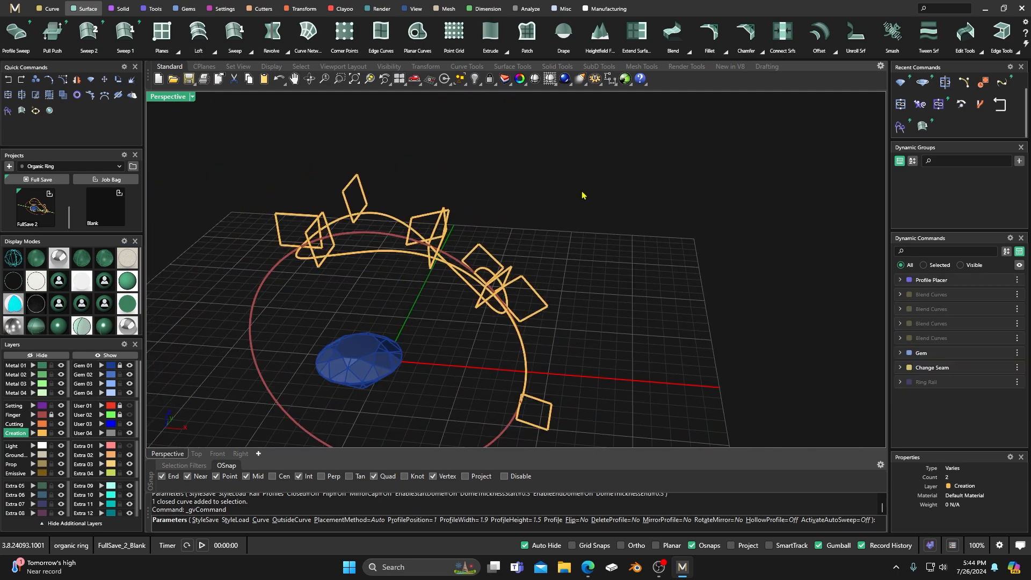
{"action": "scroll", "coordinate": [582, 192], "scroll_direction": "down", "scroll_amount": 2}
{"action": "left_click", "coordinate": [125, 38]}
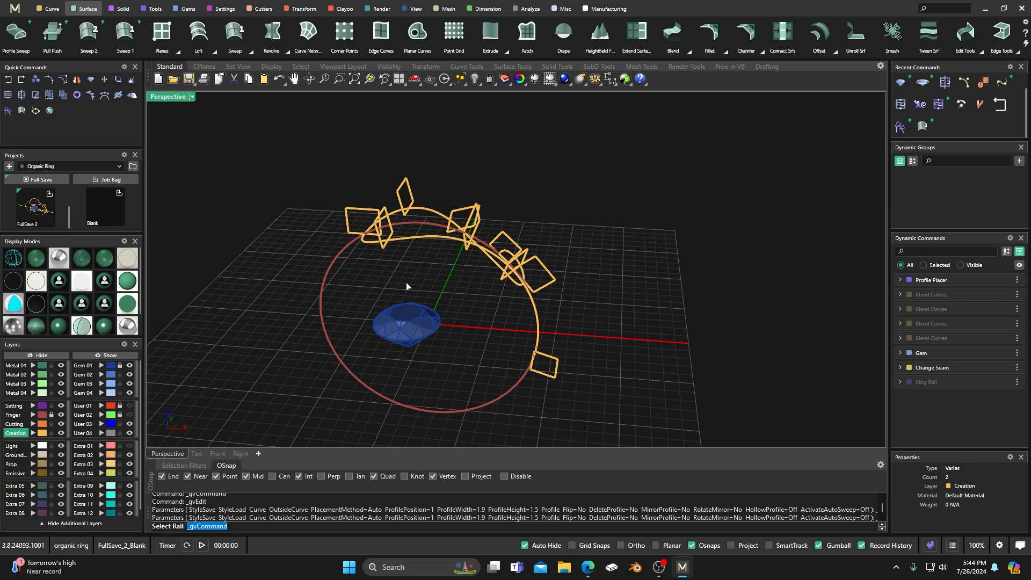
{"action": "left_click", "coordinate": [428, 237]}
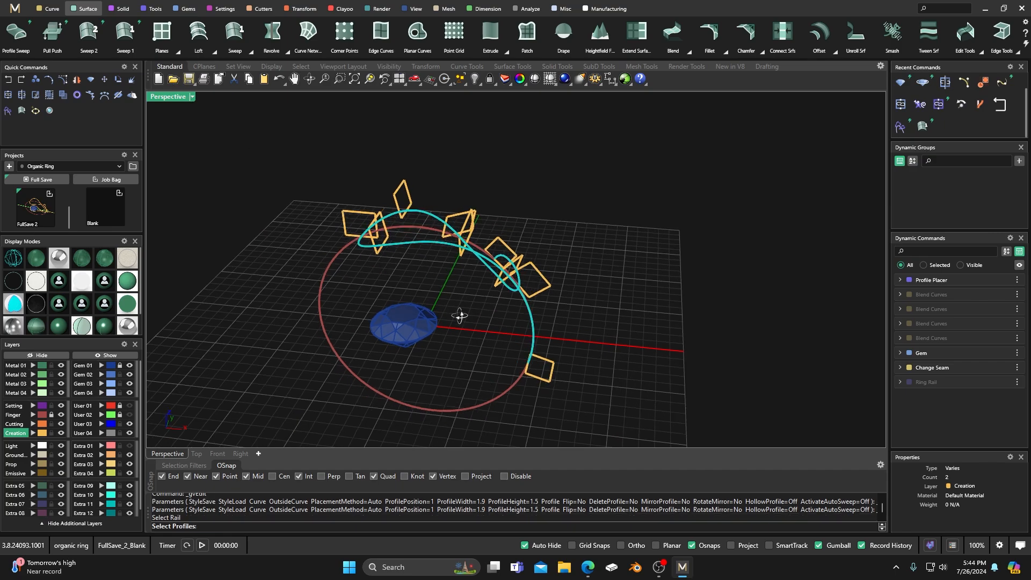
{"action": "right_click_drag", "start_coordinate": [467, 308], "coordinate": [472, 364]}
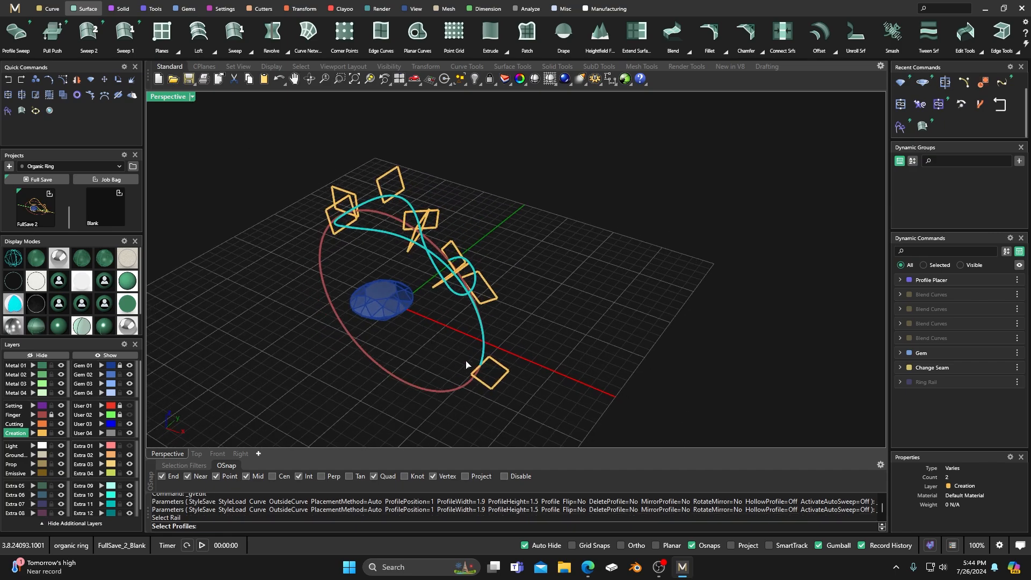
{"action": "left_click", "coordinate": [410, 255]}
{"action": "left_click", "coordinate": [328, 238]}
{"action": "left_click", "coordinate": [395, 172]}
{"action": "left_click", "coordinate": [436, 218]}
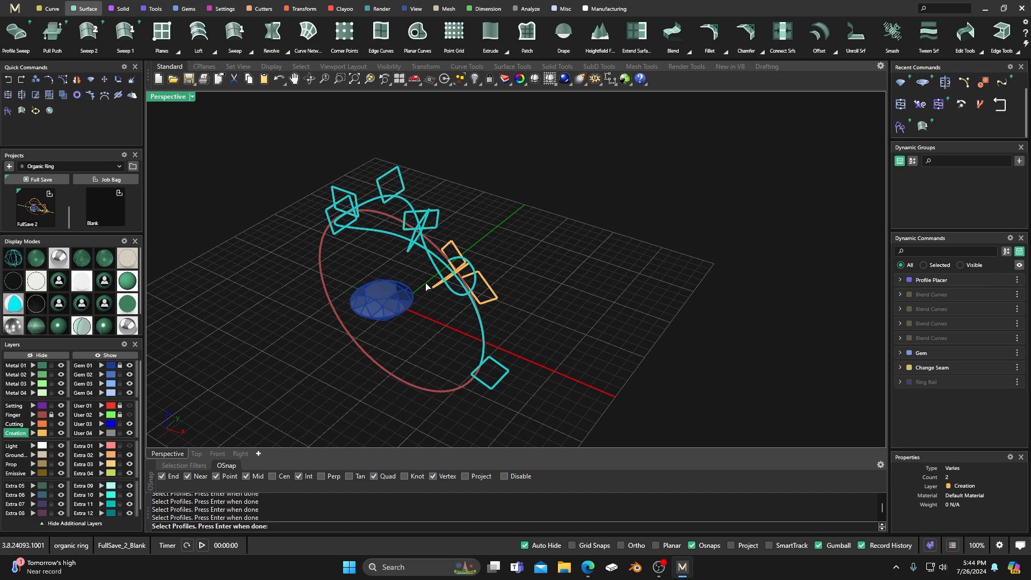
{"action": "left_click", "coordinate": [493, 295]}
{"action": "left_click", "coordinate": [461, 250]}
{"action": "key", "text": "Return"}
Step: Turn off Mirror Cap, Enable Start Dome and Enable End Dome for the sweep, and accept it
{"action": "right_click_drag", "start_coordinate": [555, 337], "coordinate": [472, 318]}
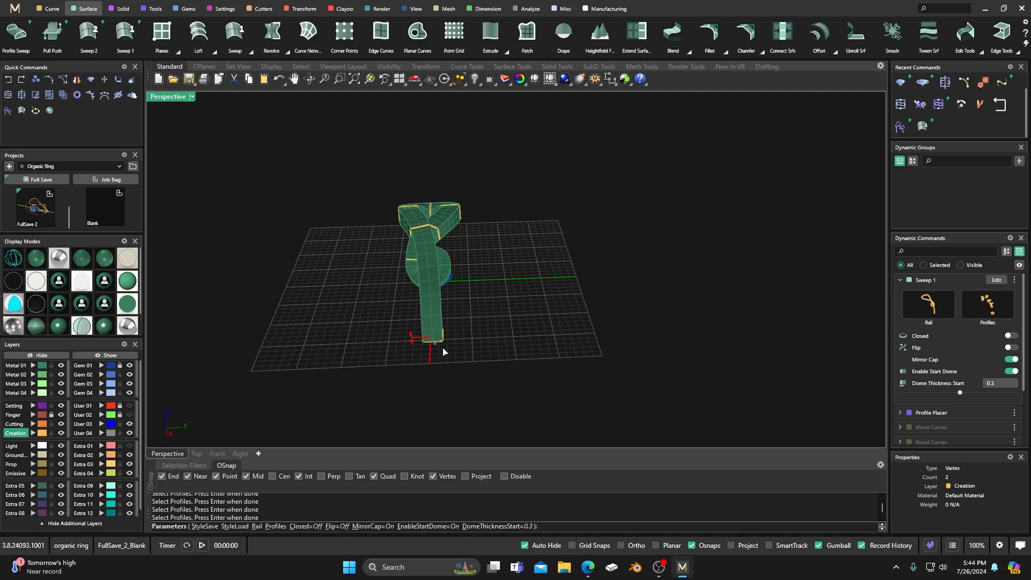
{"action": "left_click", "coordinate": [1011, 359]}
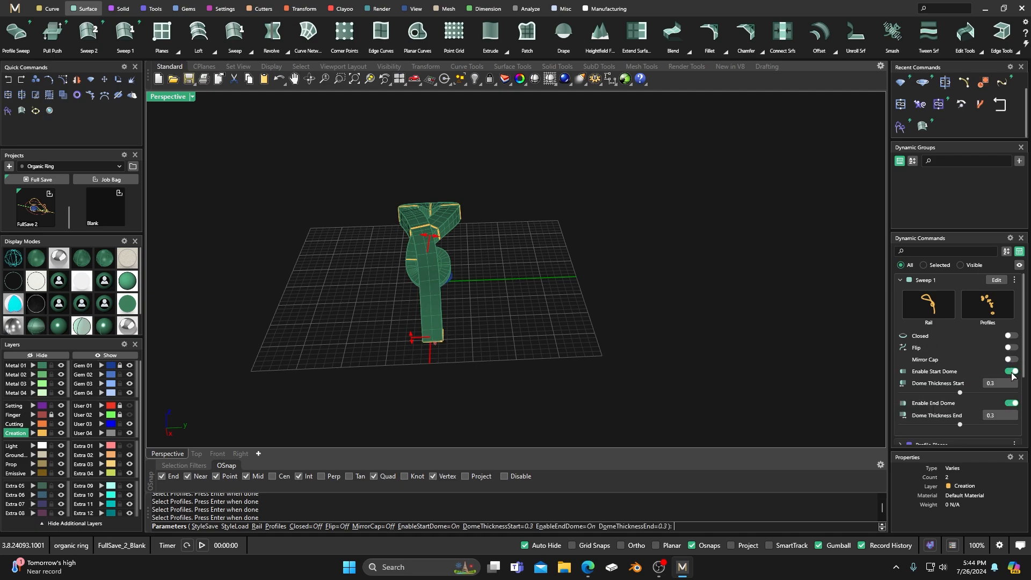
{"action": "left_click", "coordinate": [1011, 383]}
{"action": "left_click", "coordinate": [1011, 383]}
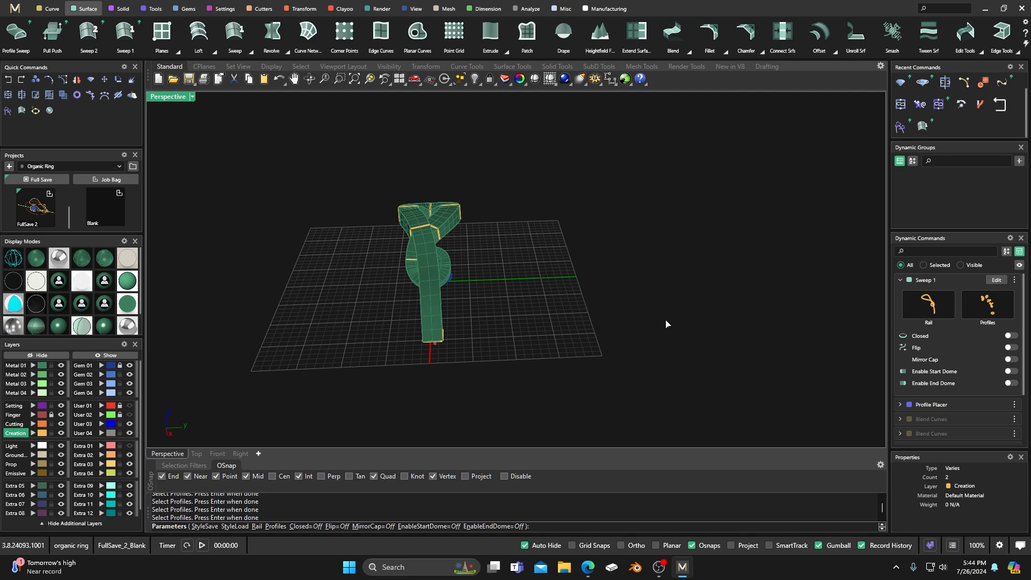
{"action": "right_click_drag", "start_coordinate": [645, 357], "coordinate": [622, 326]}
{"action": "mouse_move", "coordinate": [571, 381]}
{"action": "right_mouse_down"}
{"action": "mouse_move", "coordinate": [587, 387]}
{"action": "mouse_move", "coordinate": [572, 391]}
{"action": "right_mouse_up"}
{"action": "right_click", "coordinate": [587, 387]}
Step: Examine the swept knot band in different display modes and angles, and compare it with the reference ring photo
{"action": "scroll", "coordinate": [476, 334], "scroll_direction": "up", "scroll_amount": 5}
{"action": "left_click", "coordinate": [58, 325]}
{"action": "mouse_move", "coordinate": [285, 354]}
{"action": "right_mouse_down"}
{"action": "mouse_move", "coordinate": [242, 375]}
{"action": "mouse_move", "coordinate": [245, 318]}
{"action": "right_mouse_up"}
{"action": "right_click_drag", "start_coordinate": [365, 303], "coordinate": [359, 337]}
{"action": "left_click", "coordinate": [35, 260]}
{"action": "mouse_move", "coordinate": [579, 301]}
{"action": "right_mouse_down"}
{"action": "mouse_move", "coordinate": [598, 306]}
{"action": "mouse_move", "coordinate": [542, 323]}
{"action": "right_mouse_up"}
{"action": "scroll", "coordinate": [482, 305], "scroll_direction": "up", "scroll_amount": 8}
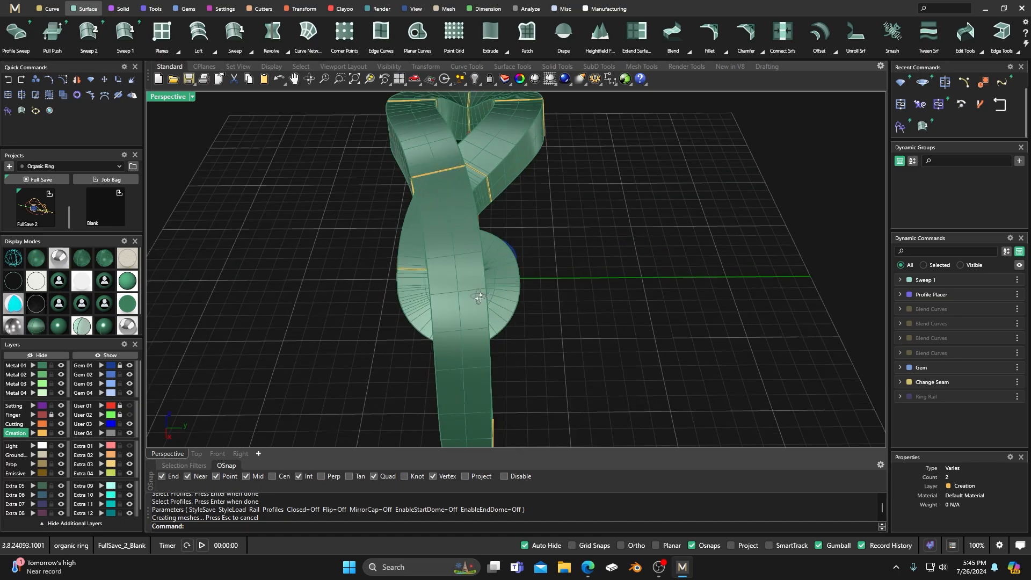
{"action": "scroll", "coordinate": [483, 306], "scroll_direction": "down", "scroll_amount": 5}
{"action": "right_click_drag", "start_coordinate": [482, 306], "coordinate": [533, 300]}
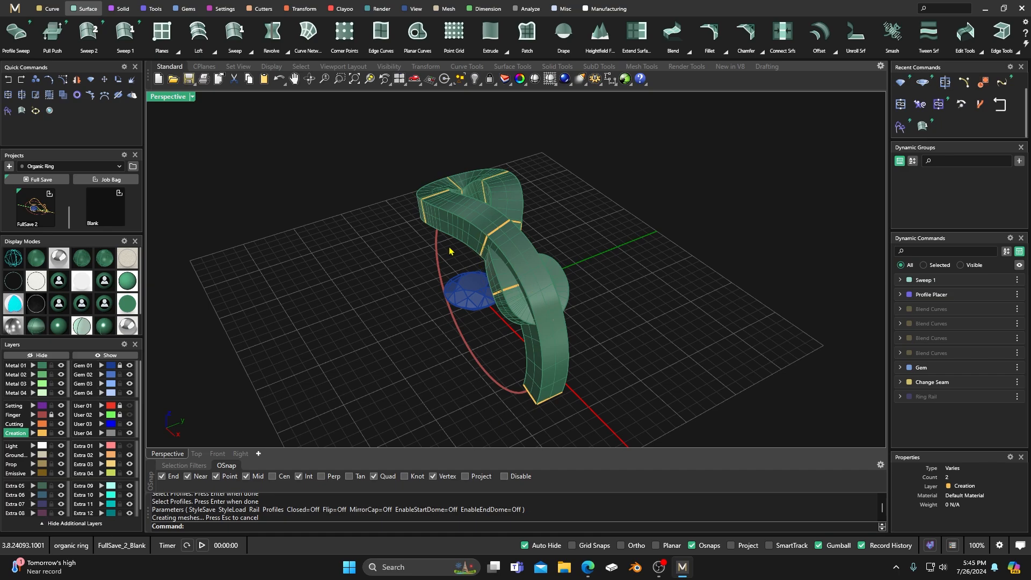
{"action": "left_click", "coordinate": [587, 566]}
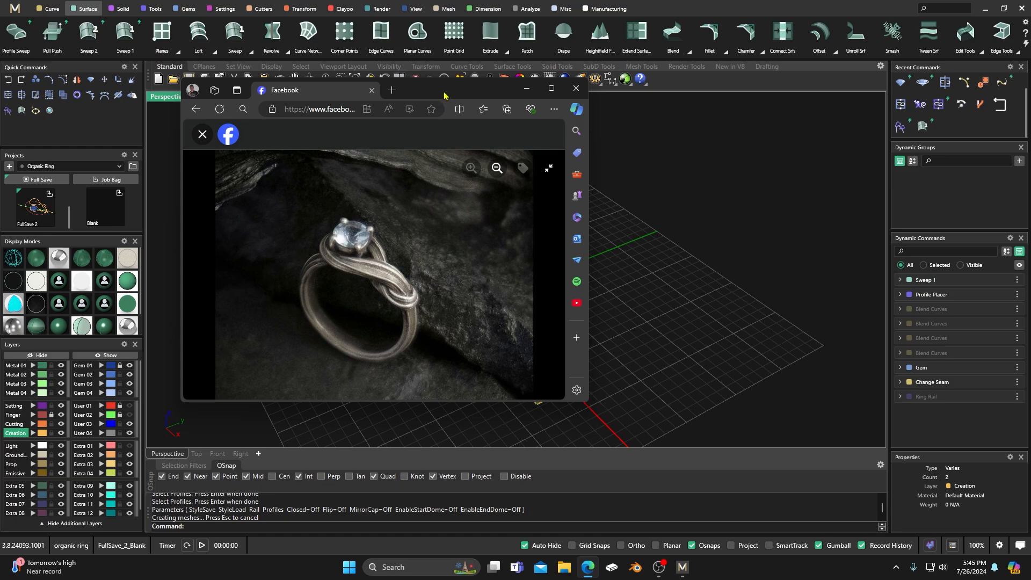
{"action": "left_click_drag", "start_coordinate": [444, 92], "coordinate": [0, 146]}
Step: Reopen the Profile Placer for editing and move the profile on the side of the knot loop outward
{"action": "right_click_drag", "start_coordinate": [541, 347], "coordinate": [442, 329]}
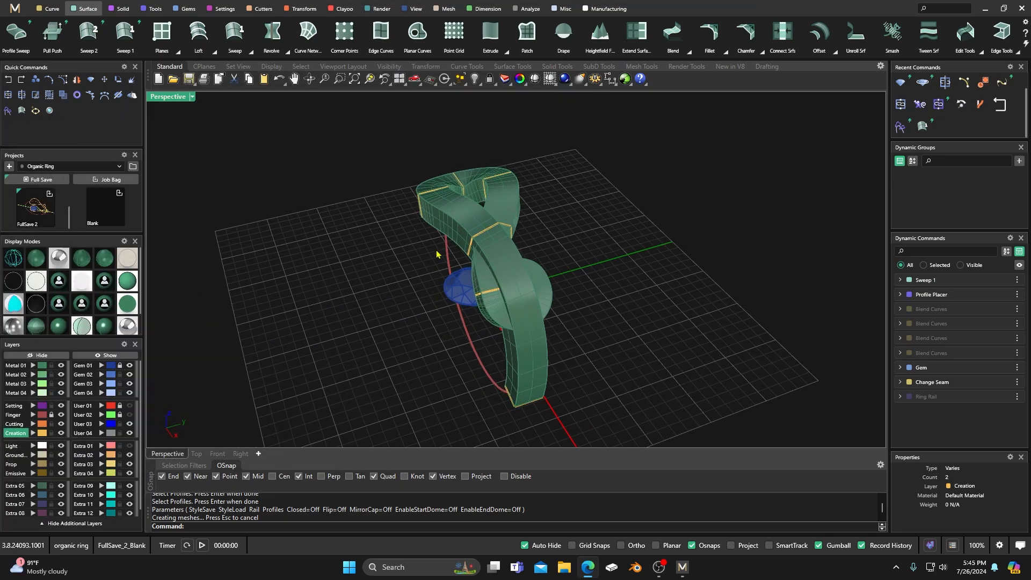
{"action": "scroll", "coordinate": [442, 243], "scroll_direction": "up", "scroll_amount": 5}
{"action": "right_click_drag", "start_coordinate": [462, 257], "coordinate": [430, 242]}
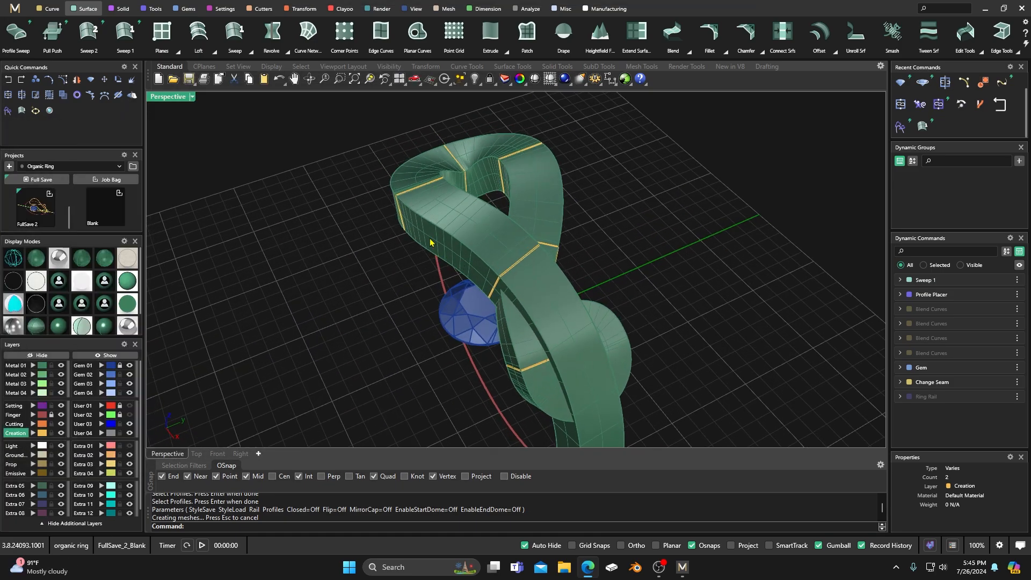
{"action": "left_click", "coordinate": [420, 191]}
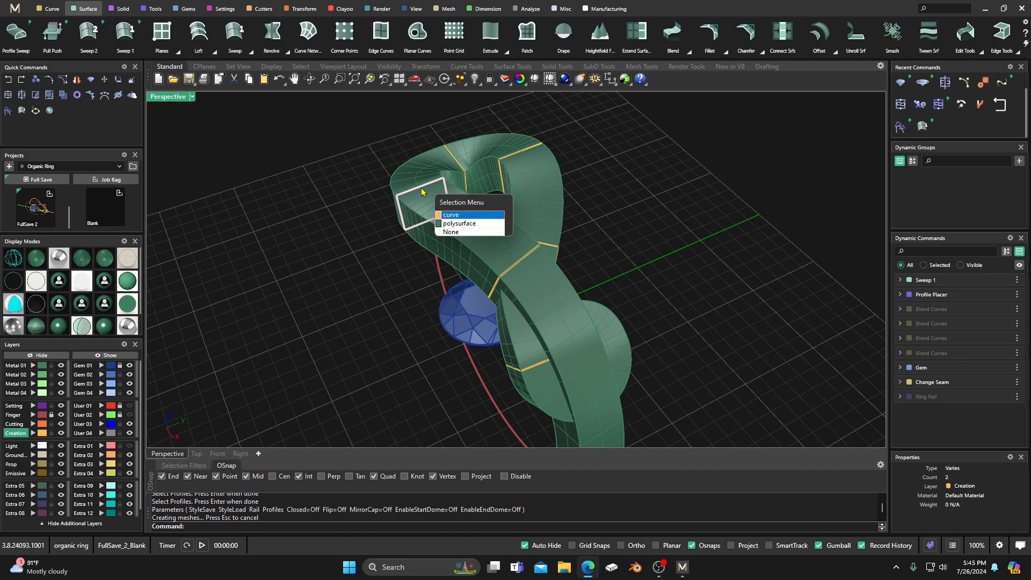
{"action": "left_click", "coordinate": [450, 215]}
{"action": "left_click", "coordinate": [994, 298]}
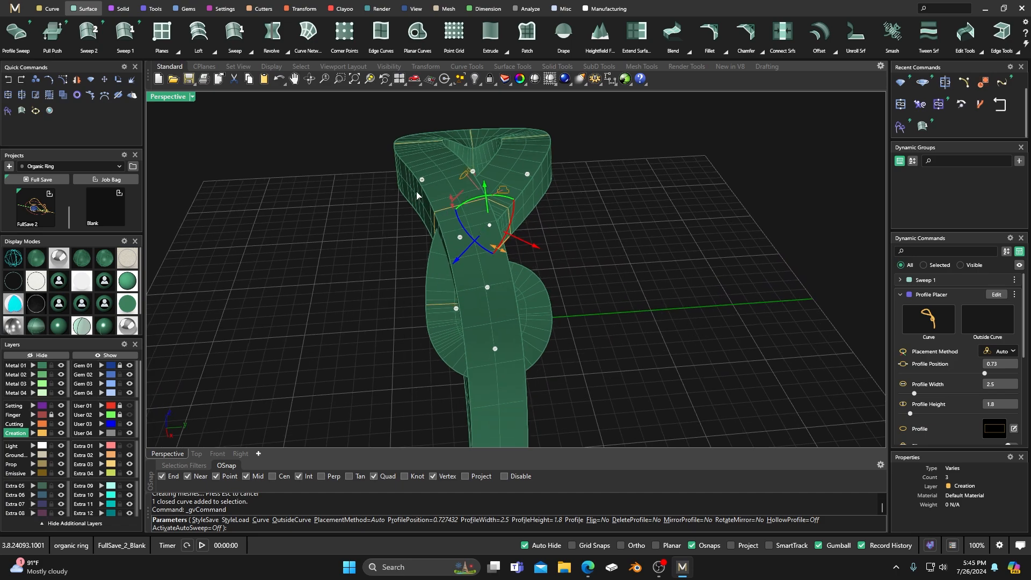
{"action": "left_click", "coordinate": [421, 182]}
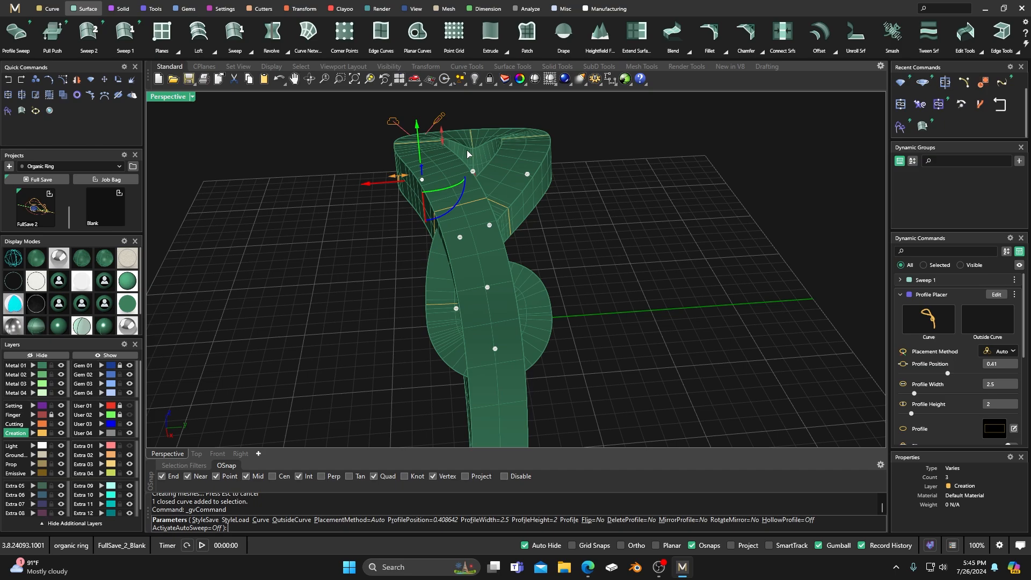
{"action": "left_click_drag", "start_coordinate": [369, 184], "coordinate": [348, 186]}
{"action": "right_click_drag", "start_coordinate": [348, 186], "coordinate": [348, 255]}
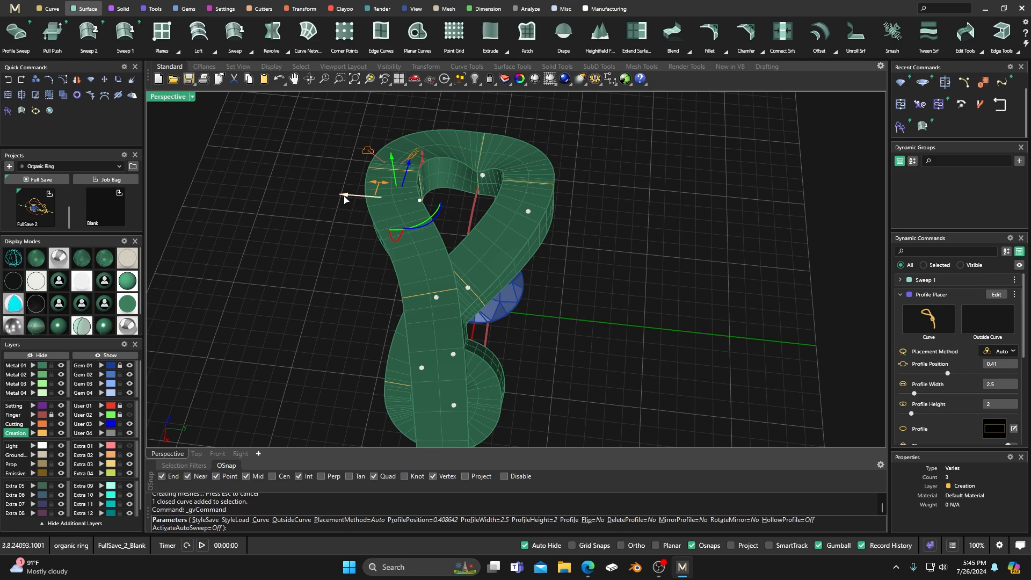
{"action": "left_click_drag", "start_coordinate": [345, 198], "coordinate": [342, 197]}
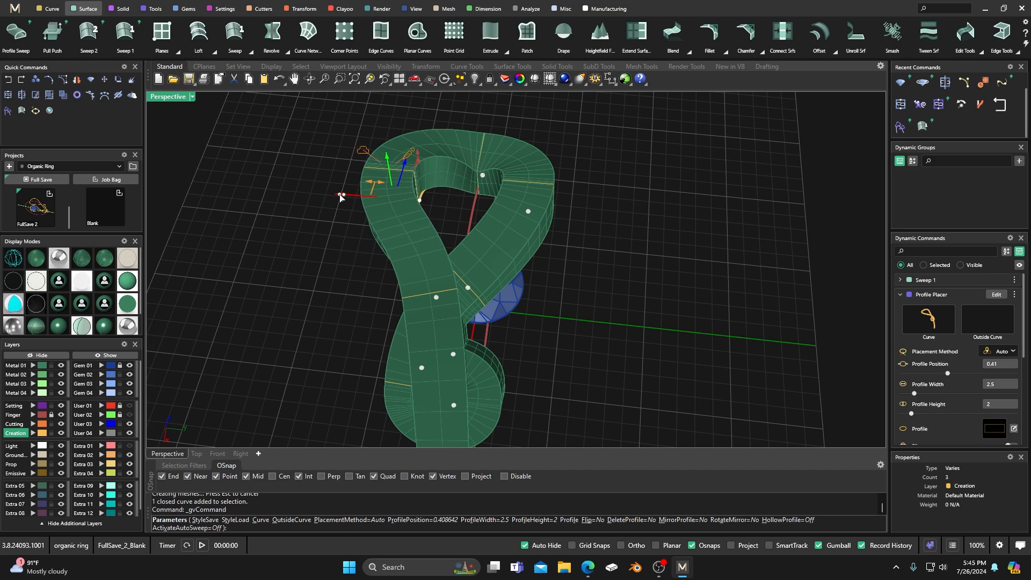
Step: Tilt the loop's side profile so it leans outward and move it slightly farther from the loop's centre
{"action": "right_click_drag", "start_coordinate": [341, 195], "coordinate": [384, 231]}
{"action": "left_click_drag", "start_coordinate": [430, 223], "coordinate": [397, 242]}
{"action": "right_click_drag", "start_coordinate": [390, 261], "coordinate": [505, 382]}
{"action": "right_click_drag", "start_coordinate": [402, 327], "coordinate": [389, 286]}
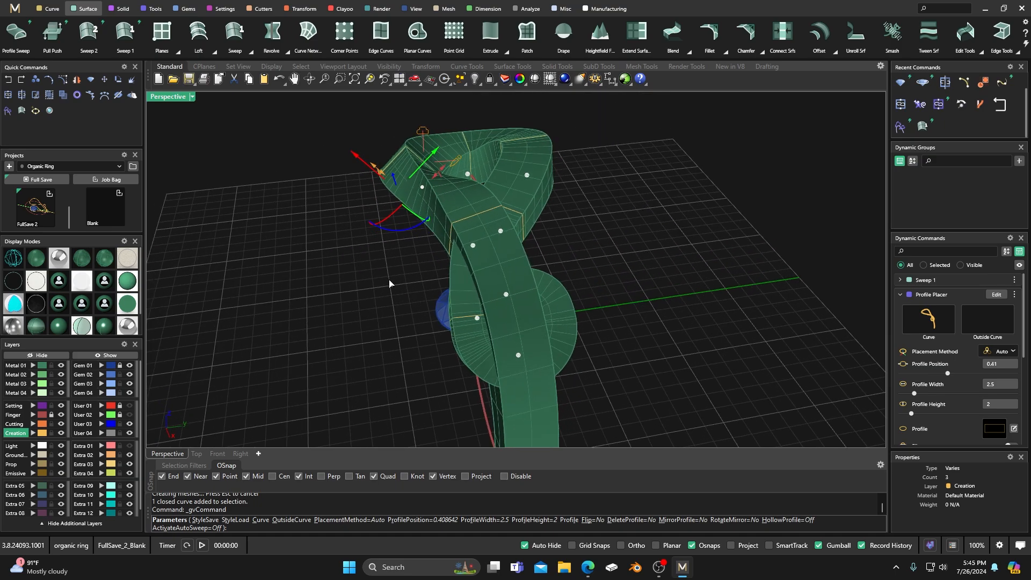
{"action": "left_click_drag", "start_coordinate": [402, 231], "coordinate": [399, 231]}
{"action": "left_click_drag", "start_coordinate": [358, 154], "coordinate": [349, 145]}
Step: In the Front view, raise the loop's side profile away from the ring rail
{"action": "double_click", "coordinate": [168, 97]}
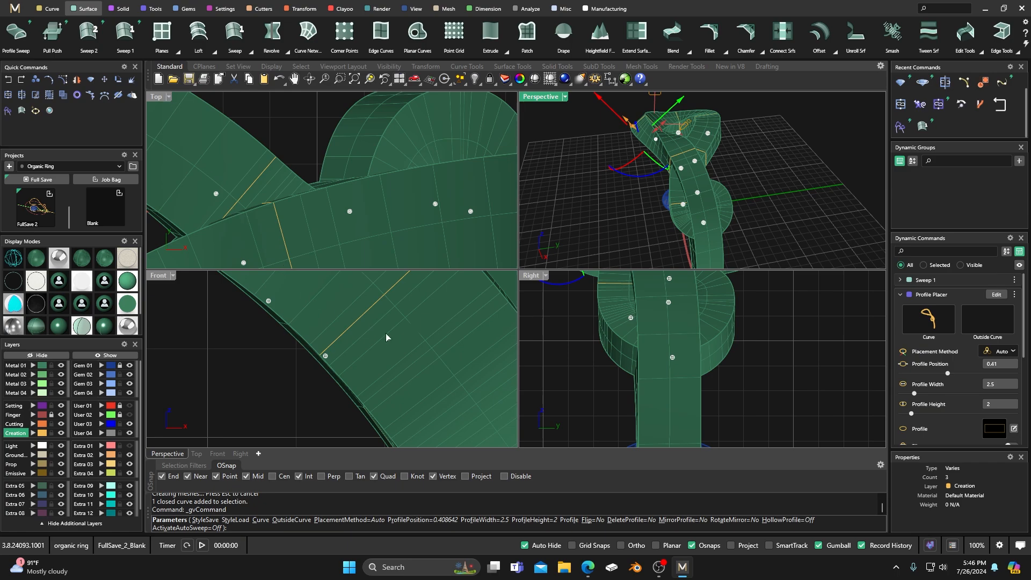
{"action": "scroll", "coordinate": [398, 344], "scroll_direction": "down", "scroll_amount": 15}
{"action": "right_click_drag", "start_coordinate": [338, 376], "coordinate": [403, 405]}
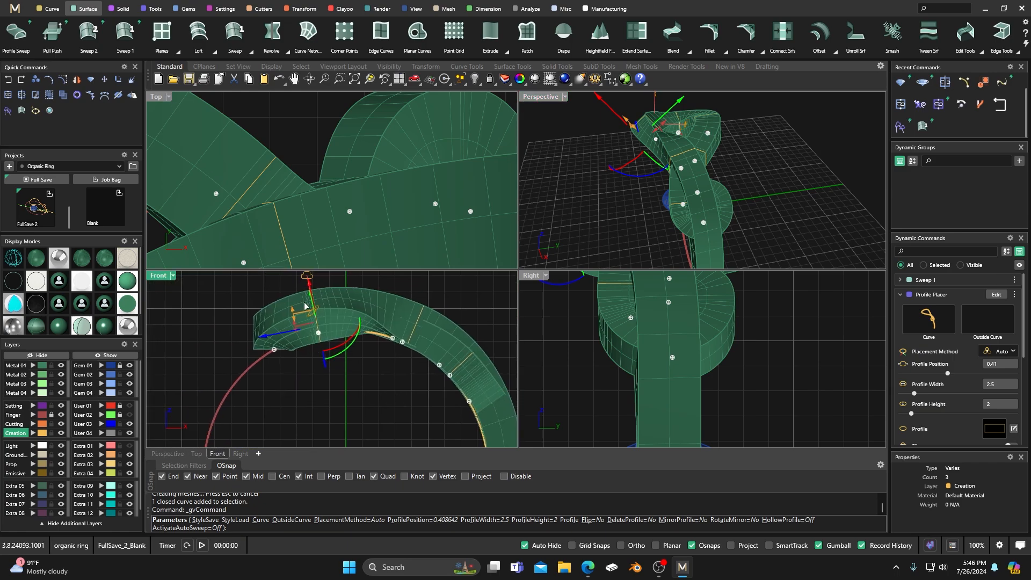
{"action": "left_click_drag", "start_coordinate": [309, 287], "coordinate": [305, 281]}
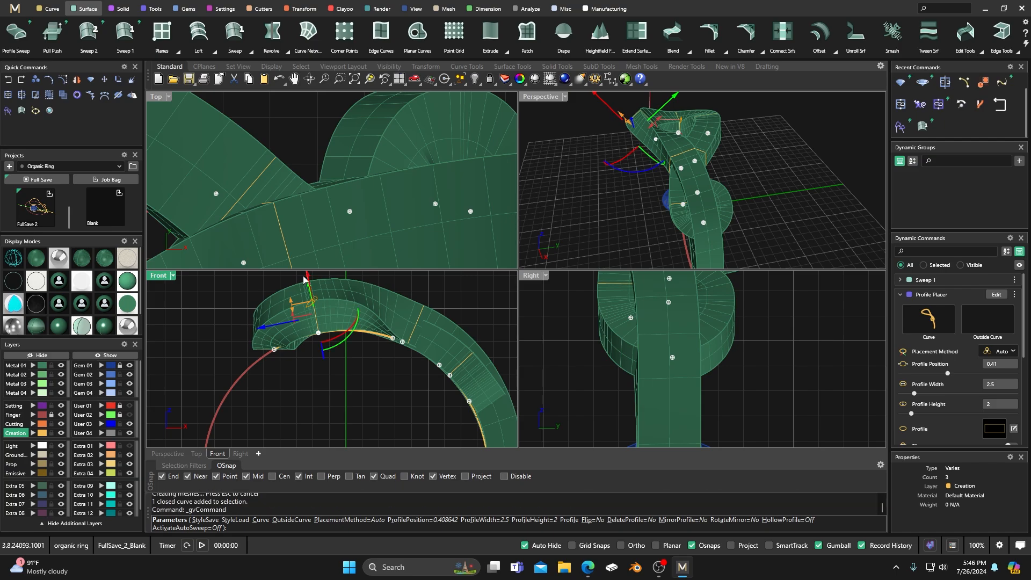
Step: Select the profile at the closed end of the loop, tilt it outward and move it away from the gem
{"action": "double_click", "coordinate": [546, 99]}
{"action": "mouse_move", "coordinate": [535, 221]}
{"action": "right_mouse_down"}
{"action": "mouse_move", "coordinate": [560, 237]}
{"action": "mouse_move", "coordinate": [552, 228]}
{"action": "right_mouse_up"}
{"action": "scroll", "coordinate": [456, 205], "scroll_direction": "up", "scroll_amount": 3}
{"action": "left_click", "coordinate": [448, 191]}
{"action": "scroll", "coordinate": [474, 235], "scroll_direction": "down", "scroll_amount": 8}
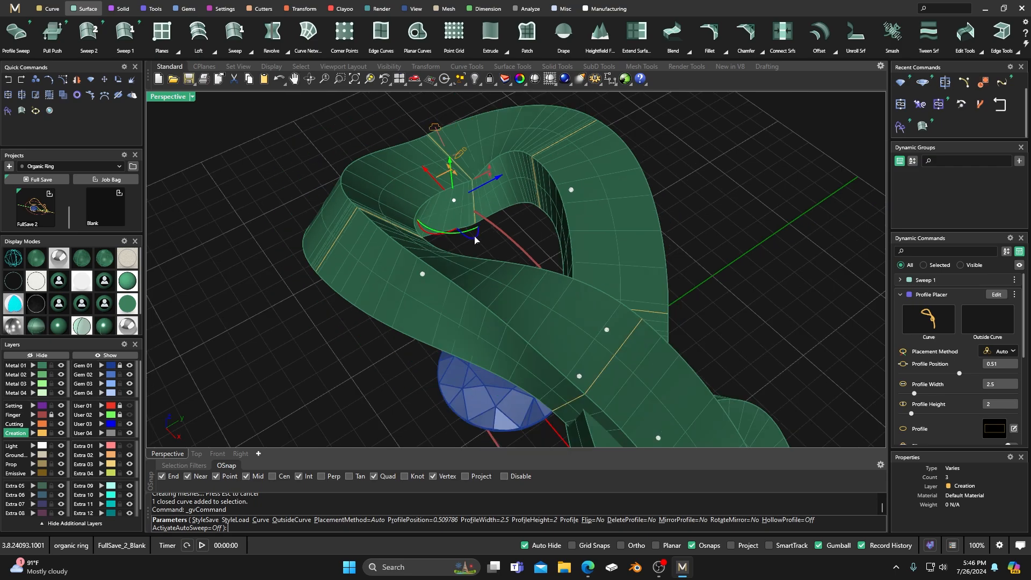
{"action": "double_click", "coordinate": [170, 98]}
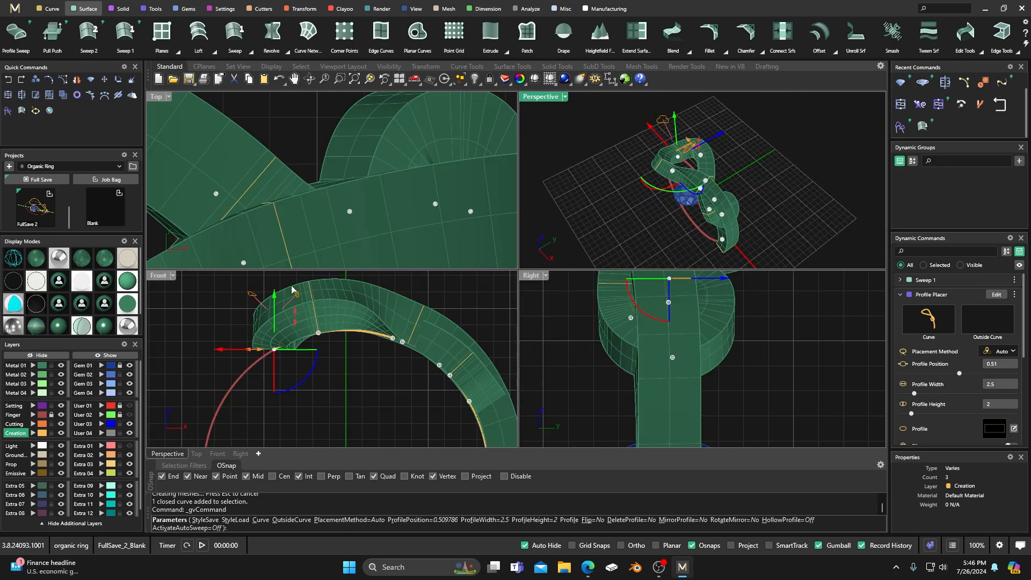
{"action": "scroll", "coordinate": [303, 349], "scroll_direction": "down", "scroll_amount": 4}
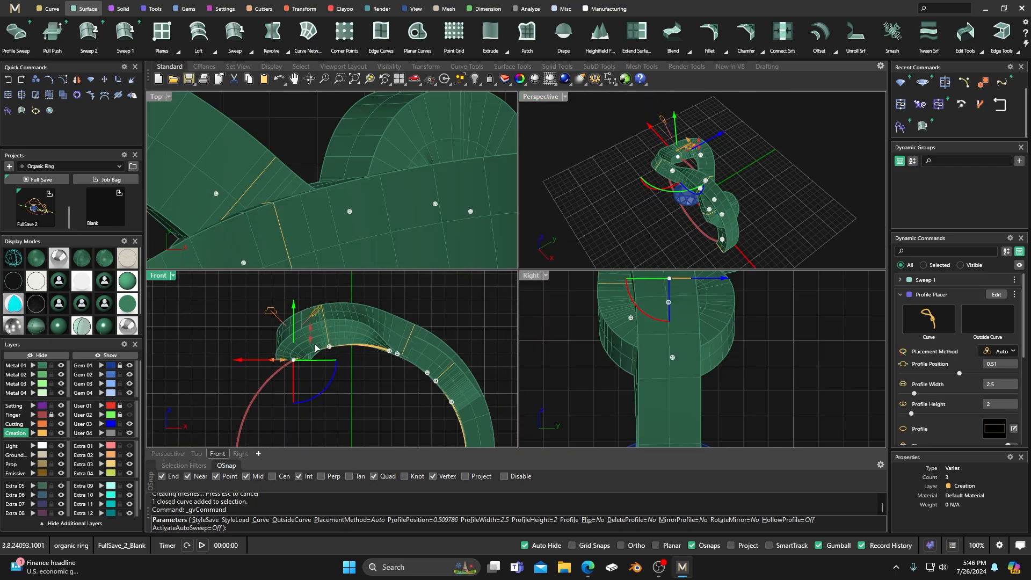
{"action": "right_click_drag", "start_coordinate": [591, 194], "coordinate": [656, 177]}
{"action": "scroll", "coordinate": [656, 177], "scroll_direction": "up", "scroll_amount": 4}
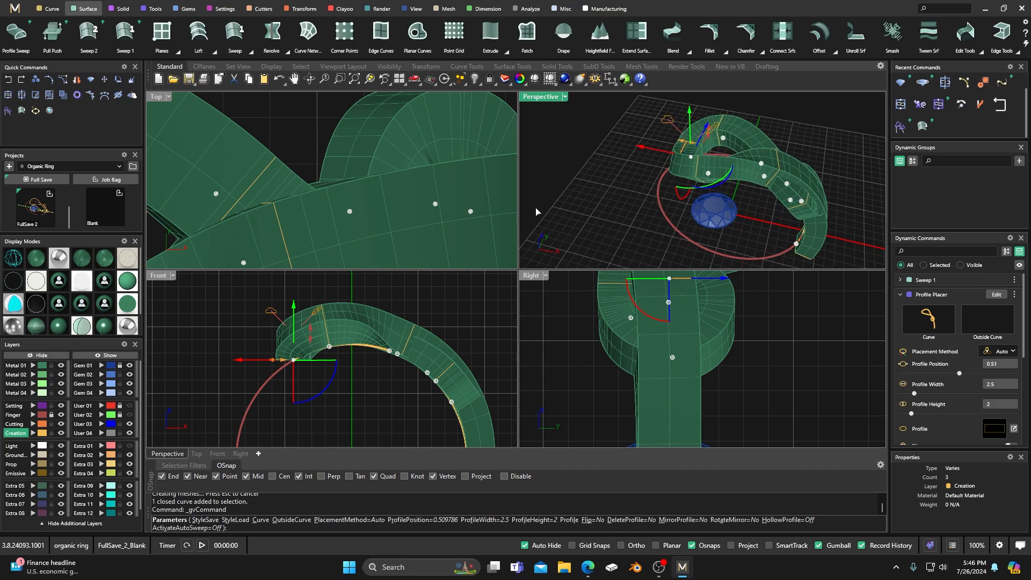
{"action": "scroll", "coordinate": [413, 201], "scroll_direction": "down", "scroll_amount": 4}
{"action": "scroll", "coordinate": [414, 201], "scroll_direction": "down", "scroll_amount": 3}
{"action": "scroll", "coordinate": [483, 203], "scroll_direction": "down", "scroll_amount": 1}
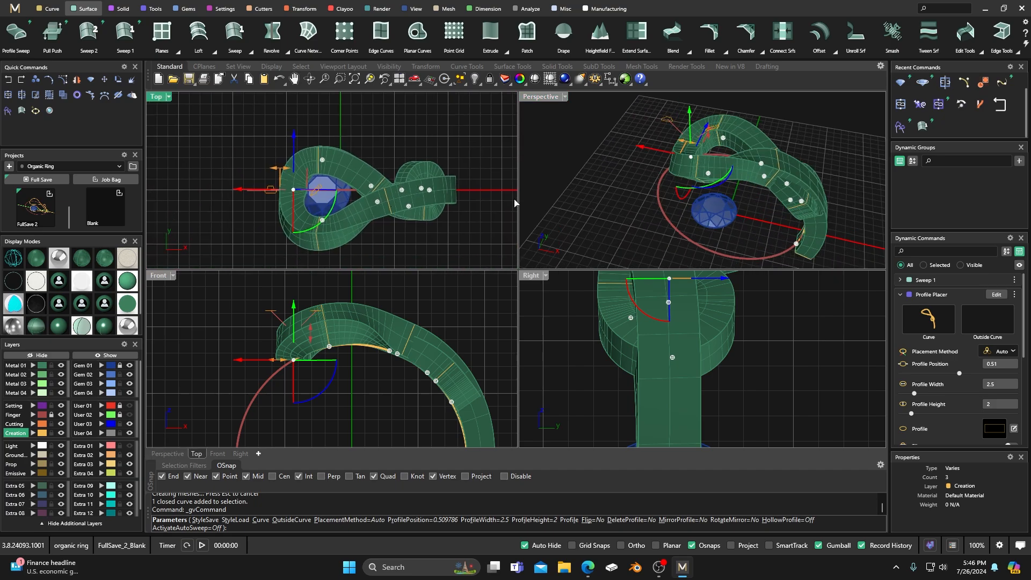
{"action": "scroll", "coordinate": [714, 154], "scroll_direction": "up", "scroll_amount": 2}
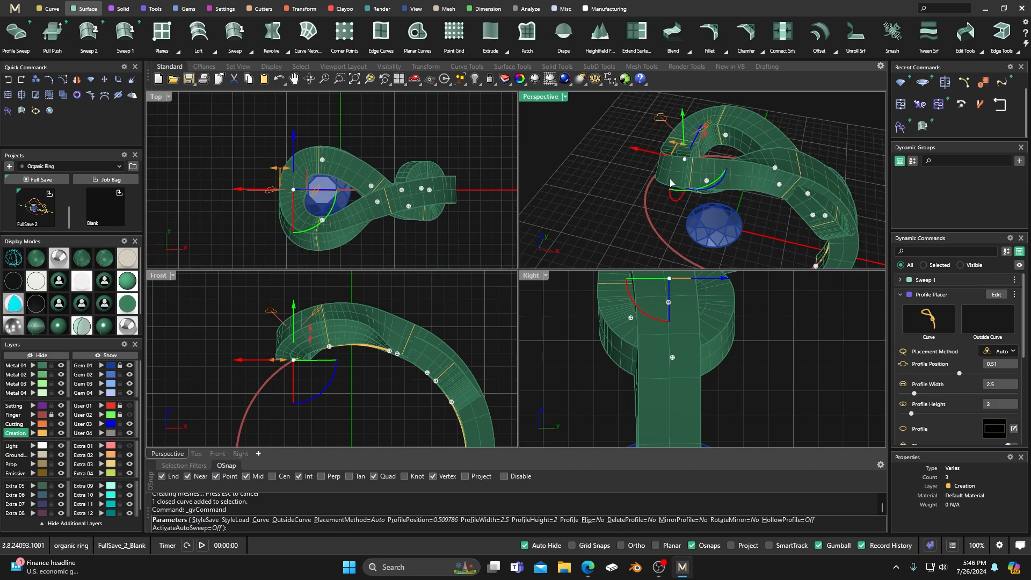
{"action": "right_click_drag", "start_coordinate": [680, 219], "coordinate": [707, 181]}
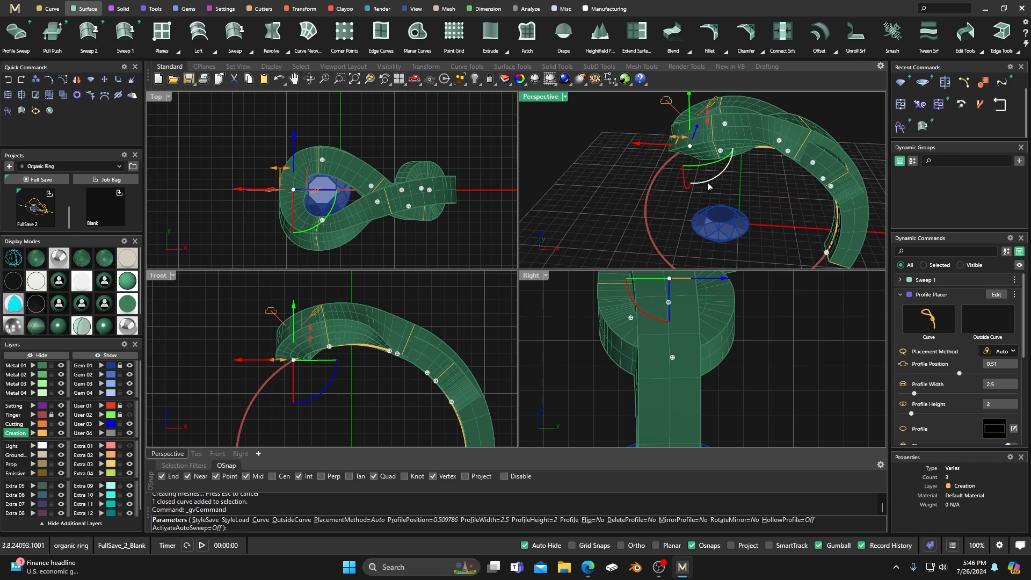
{"action": "left_click_drag", "start_coordinate": [707, 187], "coordinate": [687, 179]}
{"action": "left_click_drag", "start_coordinate": [645, 135], "coordinate": [615, 124]}
Step: Set the height of the profile at the loop's closed end to 2.2
{"action": "right_click_drag", "start_coordinate": [634, 242], "coordinate": [702, 173]}
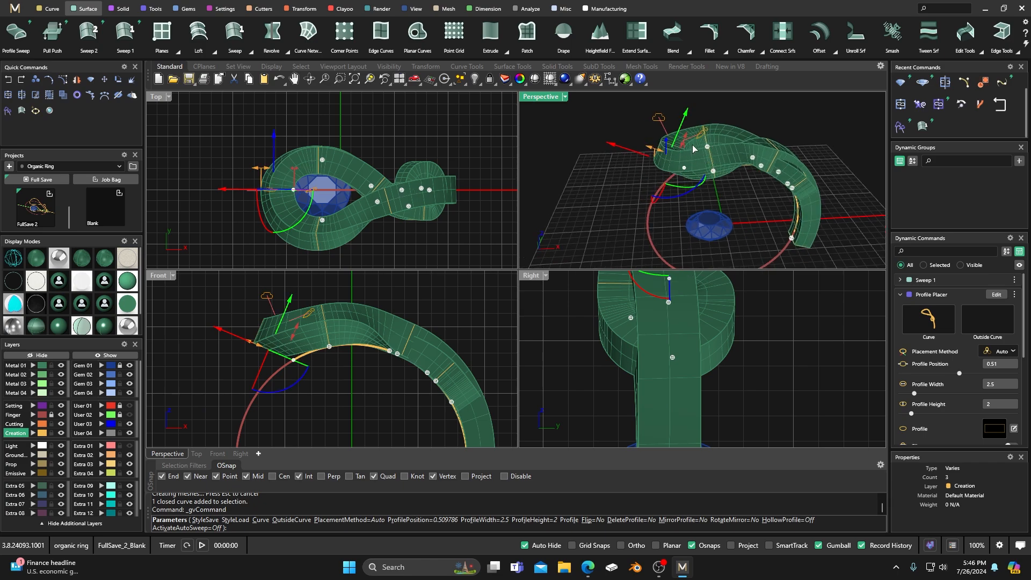
{"action": "mouse_move", "coordinate": [685, 144]}
{"action": "left_click_drag", "start_coordinate": [684, 144], "coordinate": [686, 135]}
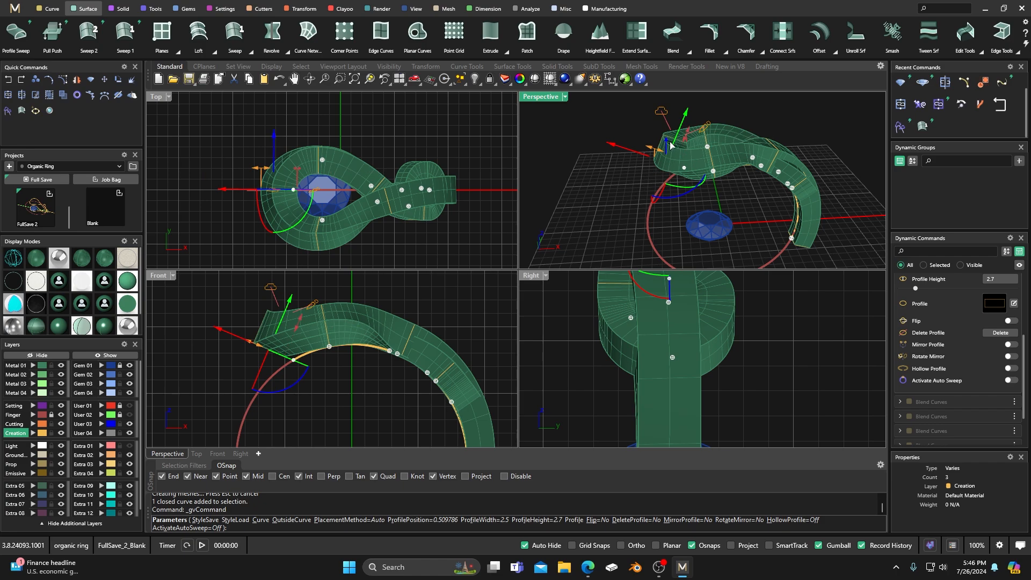
{"action": "mouse_move", "coordinate": [685, 141]}
{"action": "left_click_drag", "start_coordinate": [685, 141], "coordinate": [685, 147]}
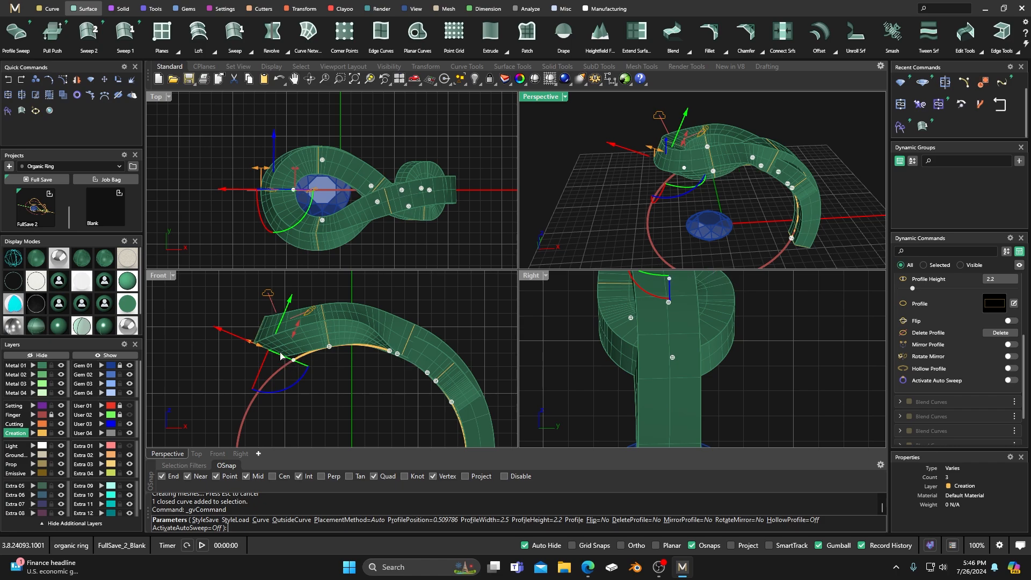
Step: In the Front view, fine-tune the closed-end profile's position, lowering it toward the ring rail and adjusting how far it extends outward
{"action": "scroll", "coordinate": [269, 359], "scroll_direction": "up", "scroll_amount": 5}
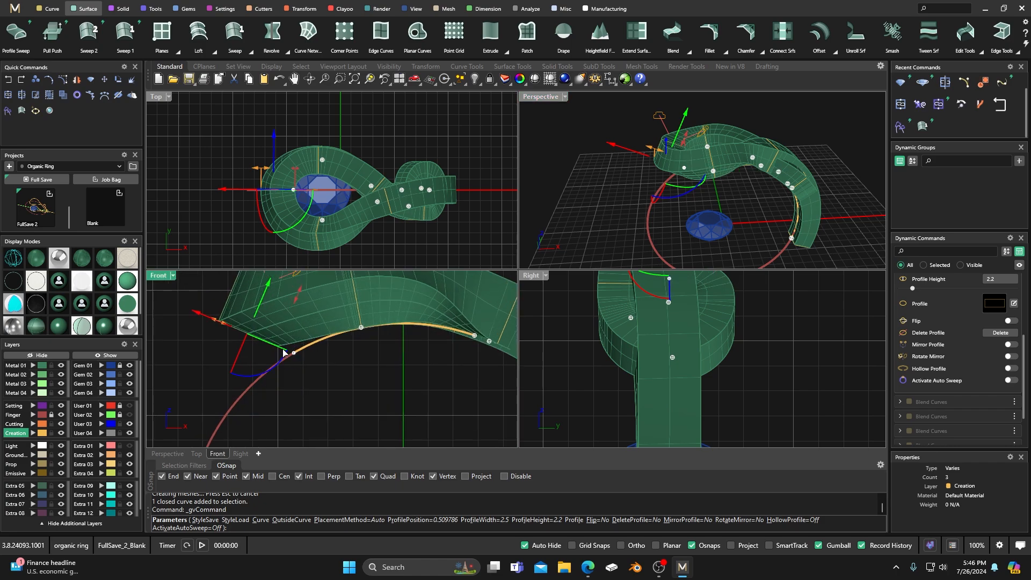
{"action": "left_click_drag", "start_coordinate": [225, 331], "coordinate": [214, 330]}
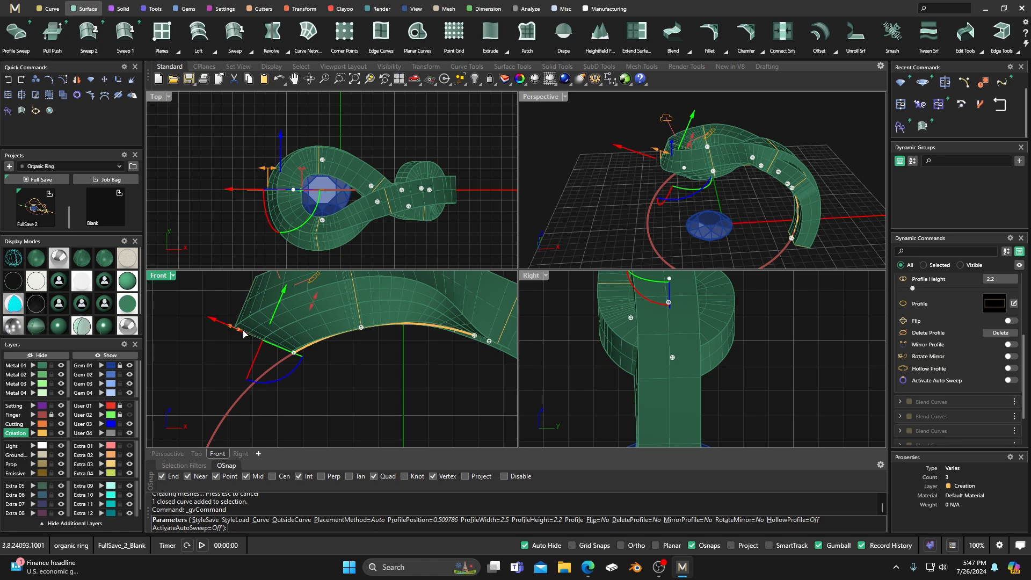
{"action": "left_click_drag", "start_coordinate": [283, 291], "coordinate": [275, 301]}
{"action": "left_click_drag", "start_coordinate": [210, 329], "coordinate": [204, 328]}
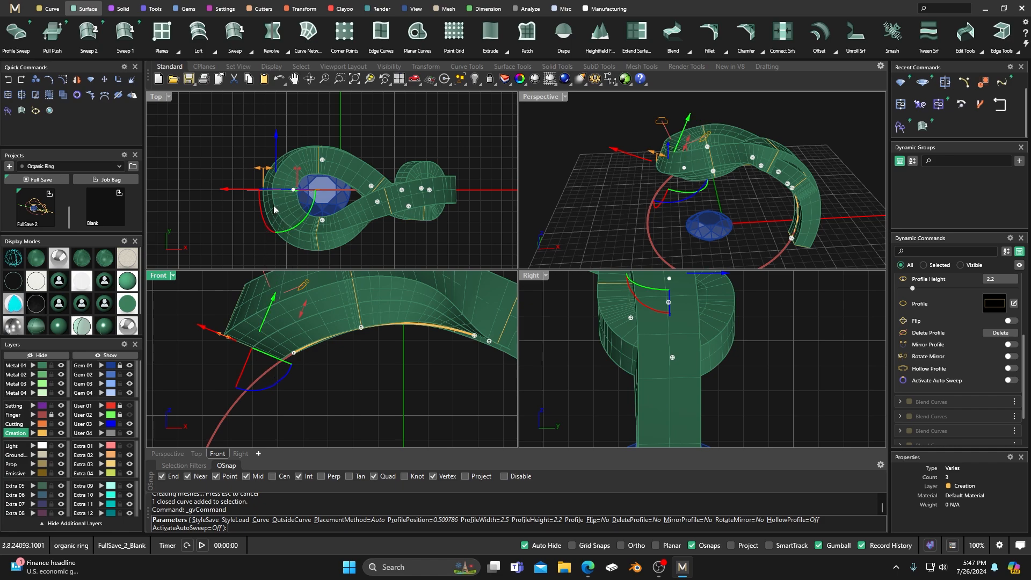
Step: Rotate the profile at the loop's closed end more upright and resize it to 3.5 wide and 1.6 high
{"action": "right_click_drag", "start_coordinate": [636, 152], "coordinate": [637, 167]}
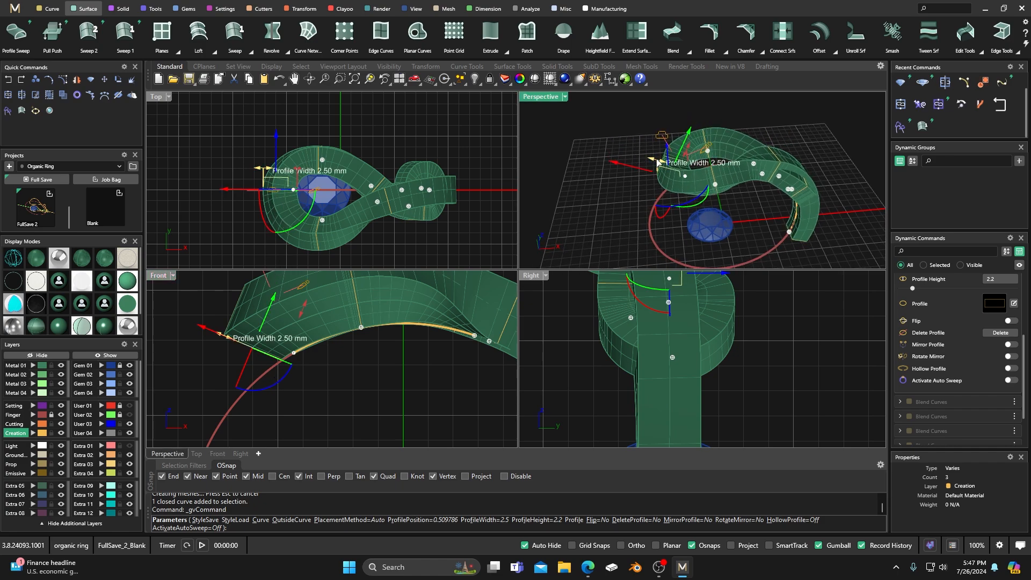
{"action": "left_click_drag", "start_coordinate": [279, 381], "coordinate": [259, 389]}
{"action": "left_click_drag", "start_coordinate": [315, 338], "coordinate": [303, 349]}
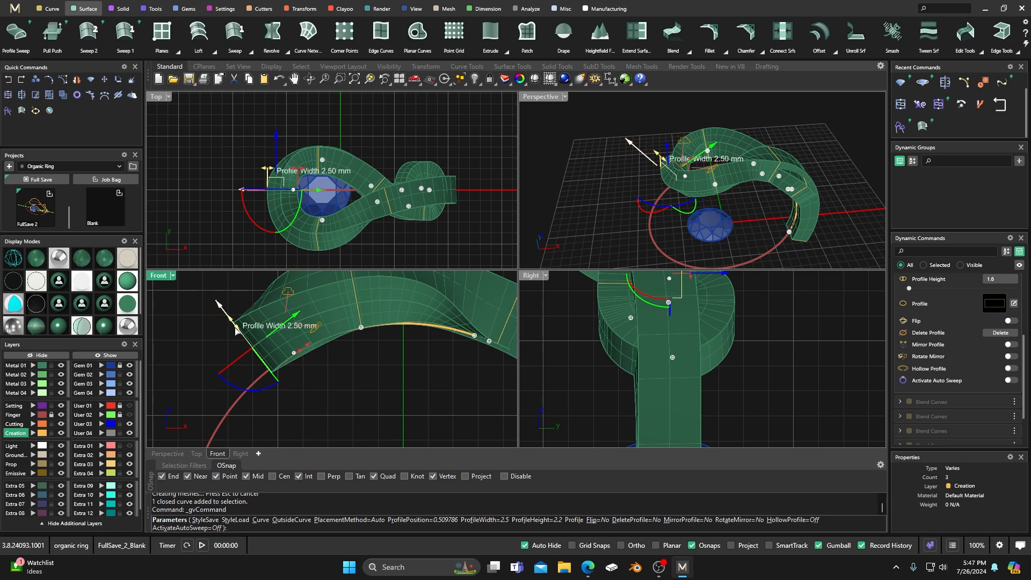
{"action": "scroll", "coordinate": [236, 329], "scroll_direction": "up", "scroll_amount": 2}
{"action": "left_click_drag", "start_coordinate": [230, 323], "coordinate": [213, 299]}
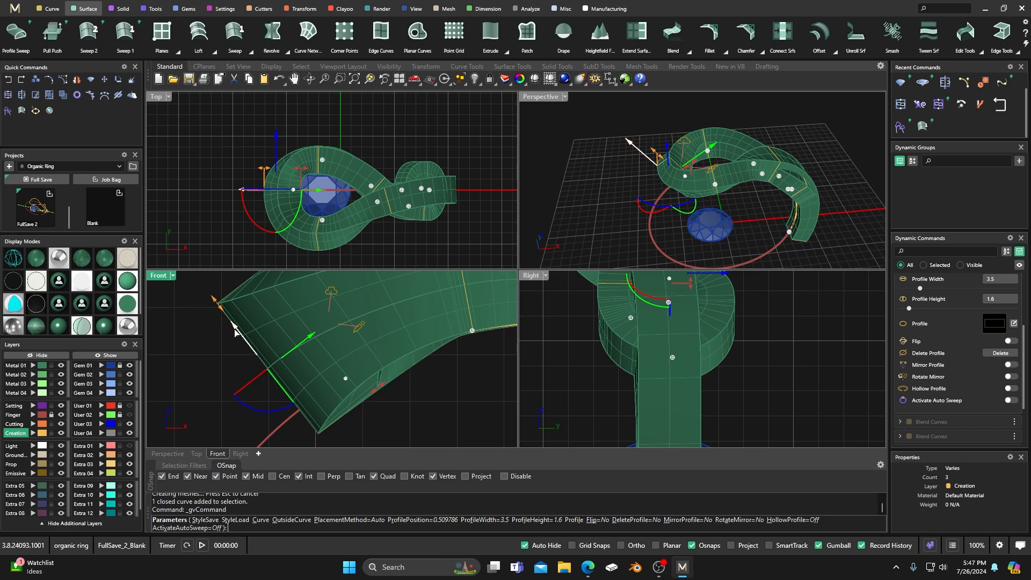
Step: In the Front view, raise the closed-end profile onto the ring rail and rotate it slightly more upright
{"action": "left_click_drag", "start_coordinate": [236, 332], "coordinate": [225, 302]}
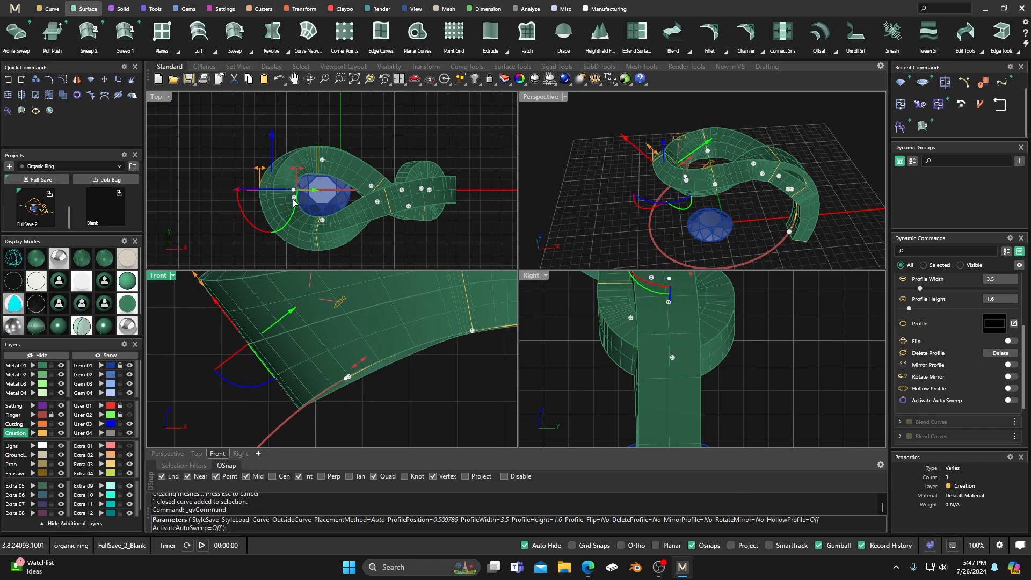
{"action": "scroll", "coordinate": [259, 341], "scroll_direction": "down", "scroll_amount": 3}
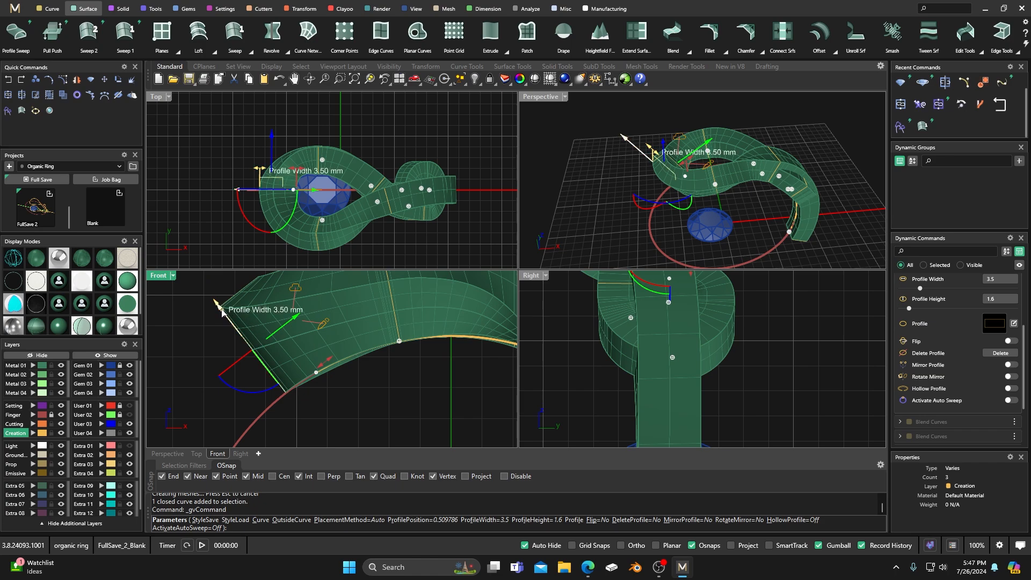
{"action": "left_click_drag", "start_coordinate": [216, 302], "coordinate": [230, 326]}
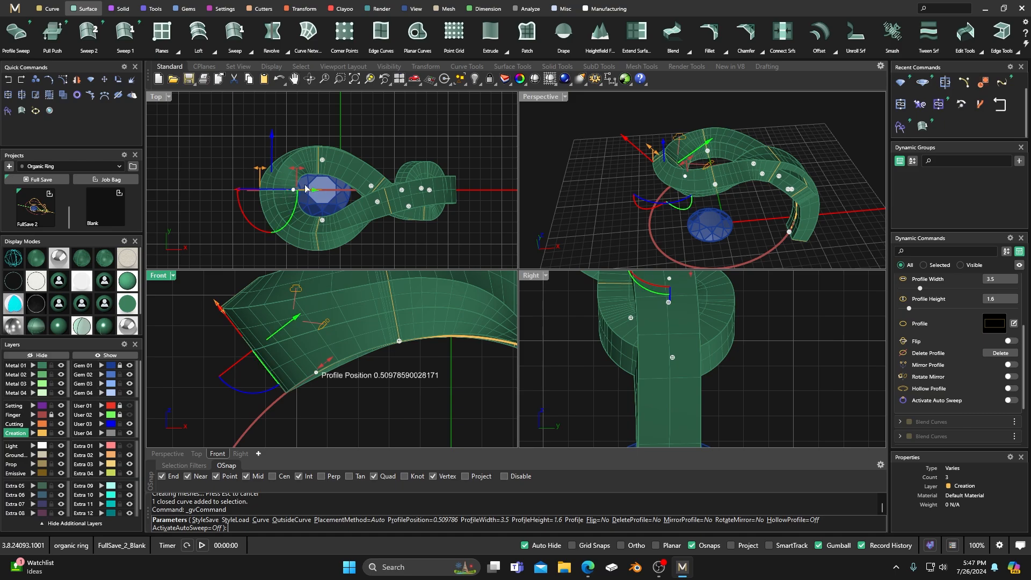
{"action": "right_click_drag", "start_coordinate": [780, 210], "coordinate": [681, 135]}
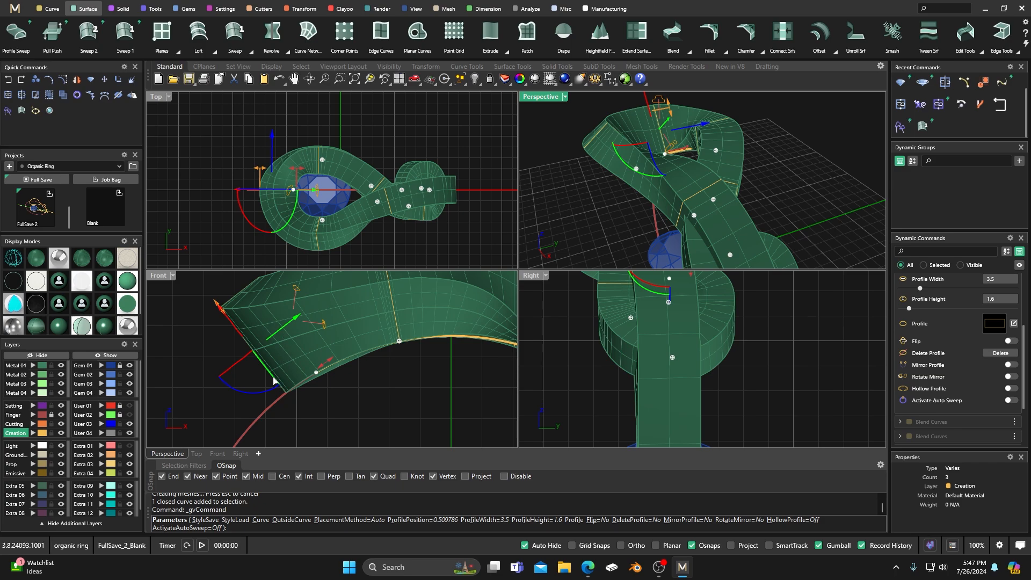
{"action": "left_click_drag", "start_coordinate": [263, 392], "coordinate": [254, 388]}
{"action": "left_click_drag", "start_coordinate": [240, 324], "coordinate": [243, 322]}
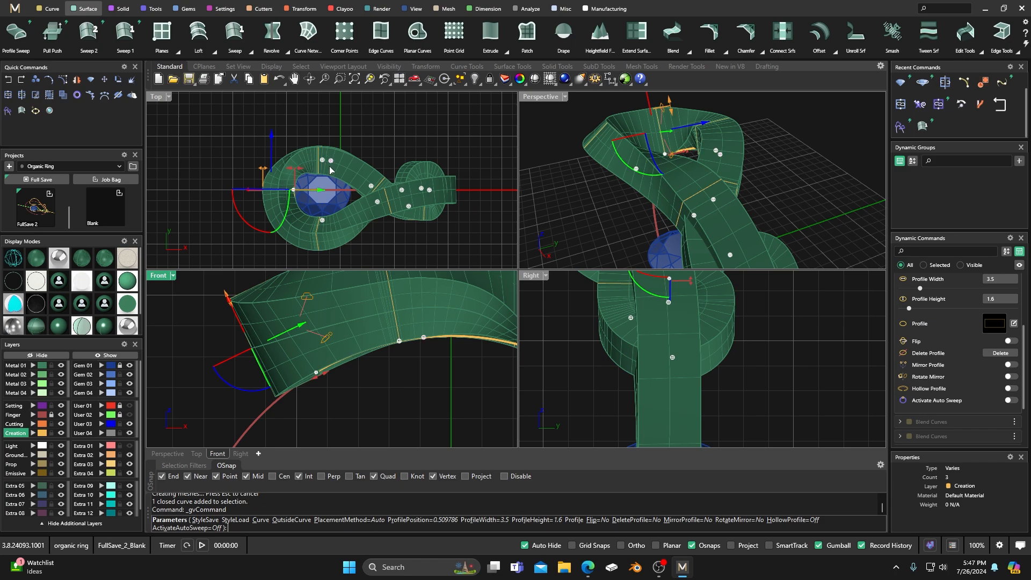
Step: Select the loop's side profile at position 0.61 and tilt it outward about 45 degrees in the Right view
{"action": "left_click", "coordinate": [715, 151]}
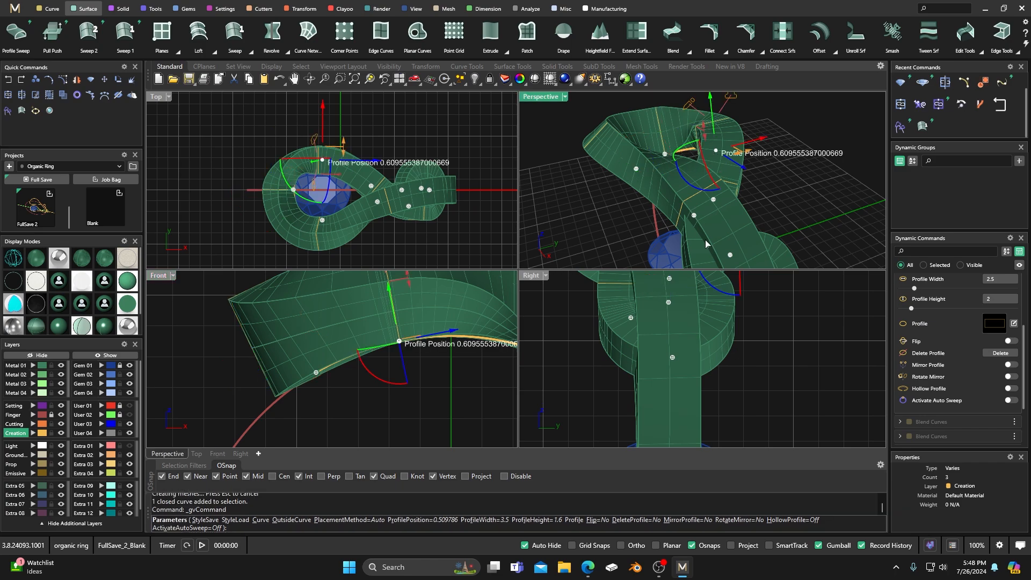
{"action": "scroll", "coordinate": [733, 369], "scroll_direction": "down", "scroll_amount": 6}
{"action": "right_click_drag", "start_coordinate": [739, 386], "coordinate": [702, 435]}
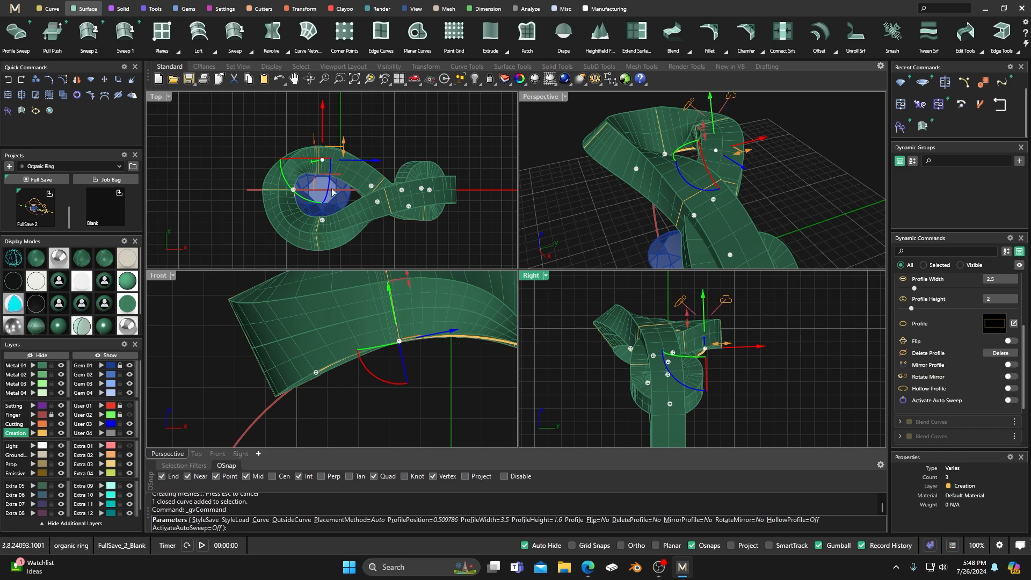
{"action": "left_click_drag", "start_coordinate": [756, 348], "coordinate": [767, 357]}
{"action": "left_click_drag", "start_coordinate": [707, 386], "coordinate": [741, 397]}
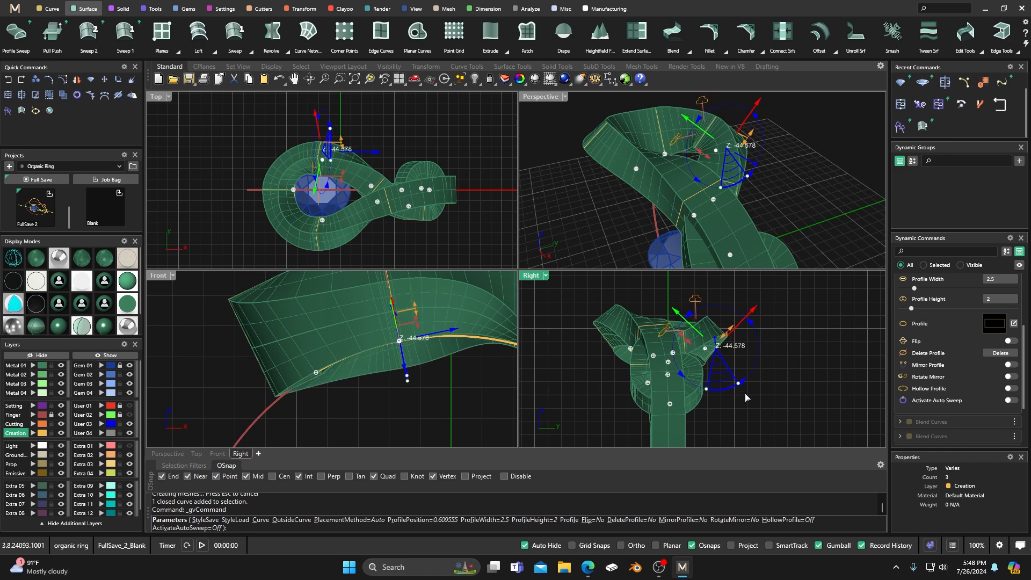
Step: In the Right view, fine-tune the tilted side profile's position, moving it up and outward from the loop
{"action": "left_click_drag", "start_coordinate": [678, 313], "coordinate": [732, 317]}
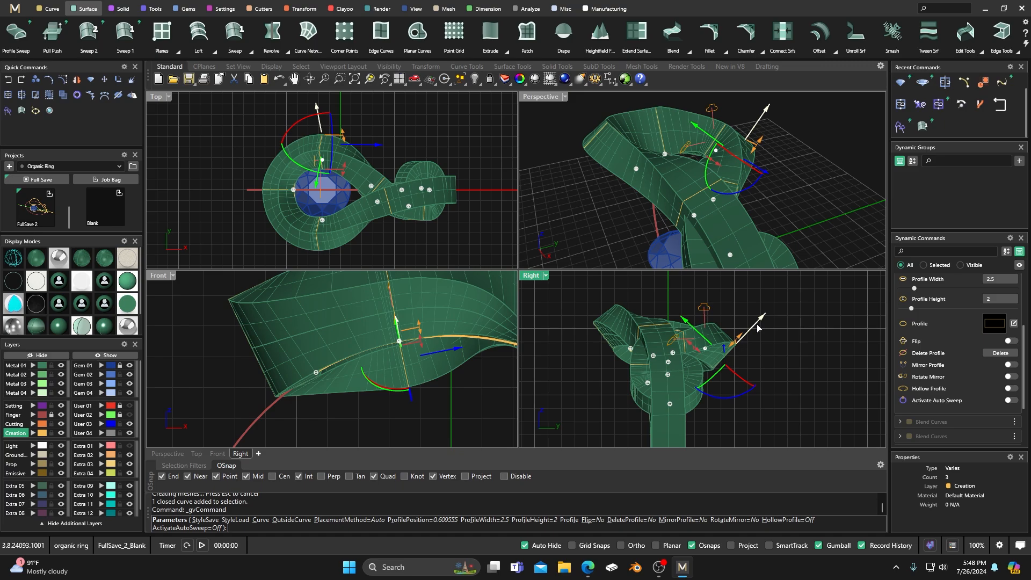
{"action": "mouse_move", "coordinate": [757, 328]}
{"action": "left_mouse_down"}
{"action": "mouse_move", "coordinate": [777, 312]}
{"action": "mouse_move", "coordinate": [765, 323]}
{"action": "left_mouse_up"}
{"action": "left_click_drag", "start_coordinate": [695, 320], "coordinate": [687, 306]}
{"action": "left_click_drag", "start_coordinate": [753, 312], "coordinate": [754, 313]}
{"action": "left_click_drag", "start_coordinate": [689, 305], "coordinate": [691, 307]}
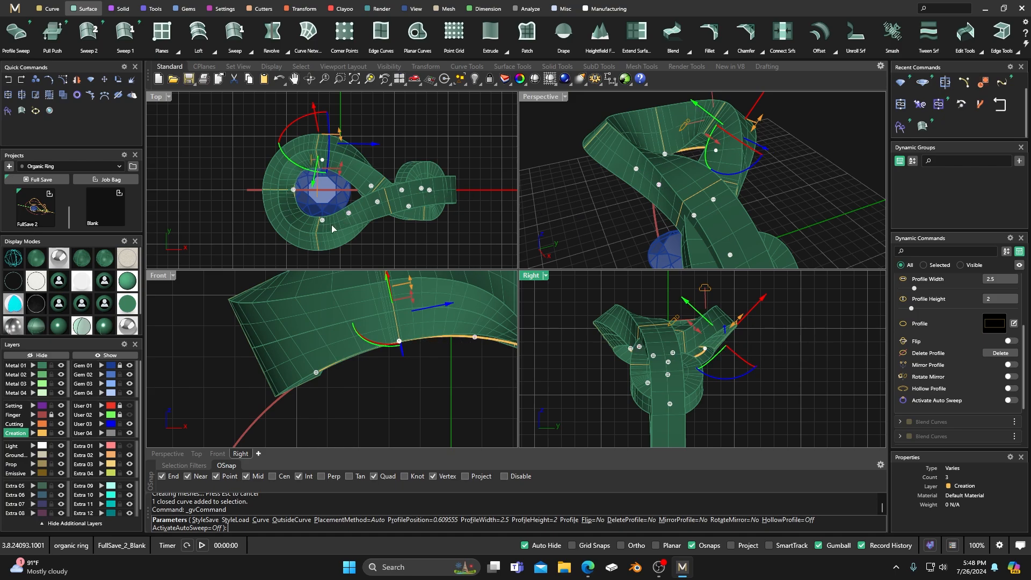
Step: Check the ring reference photo in the browser and examine the swept loop's twist and closed end from several angles
{"action": "left_click", "coordinate": [588, 567]}
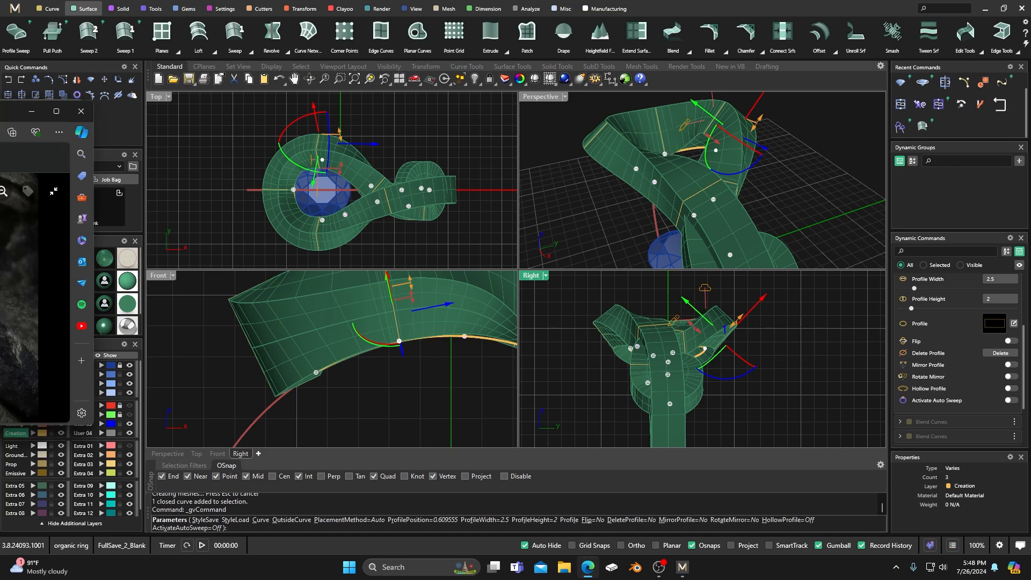
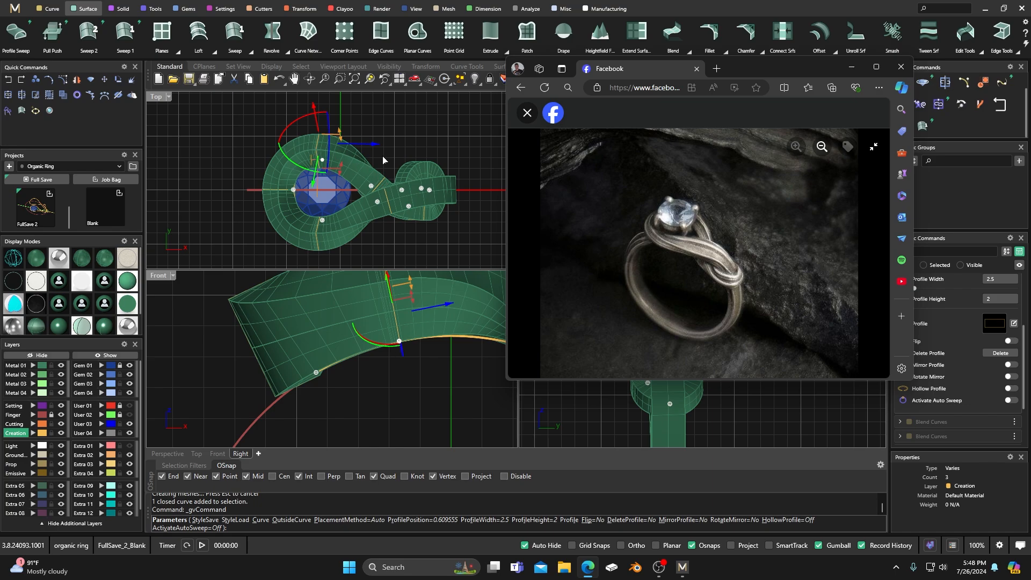
{"action": "left_click_drag", "start_coordinate": [740, 70], "coordinate": [0, 129]}
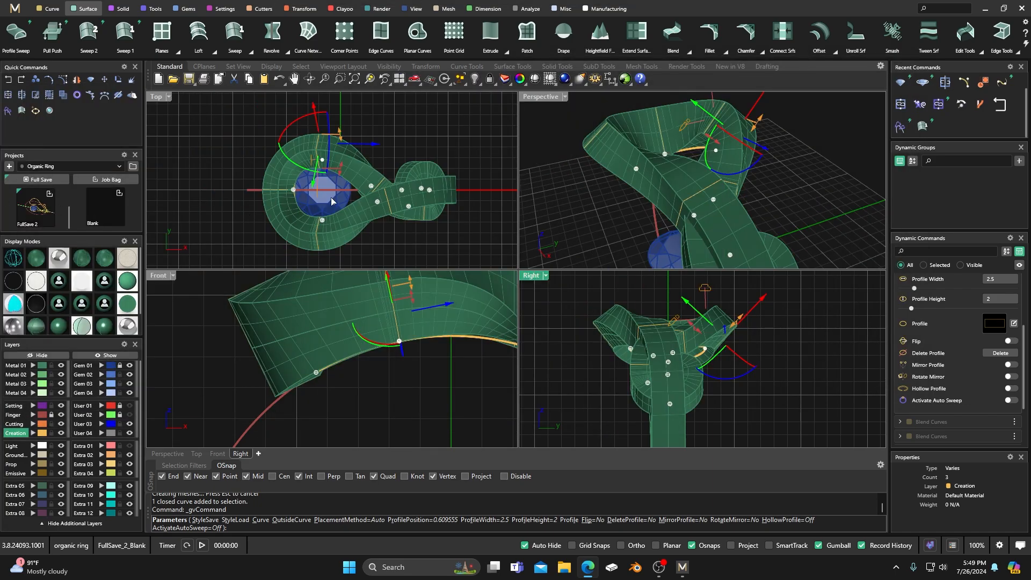
{"action": "double_click", "coordinate": [540, 97]}
{"action": "right_click_drag", "start_coordinate": [539, 116], "coordinate": [468, 230]}
{"action": "scroll", "coordinate": [505, 195], "scroll_direction": "up", "scroll_amount": 6}
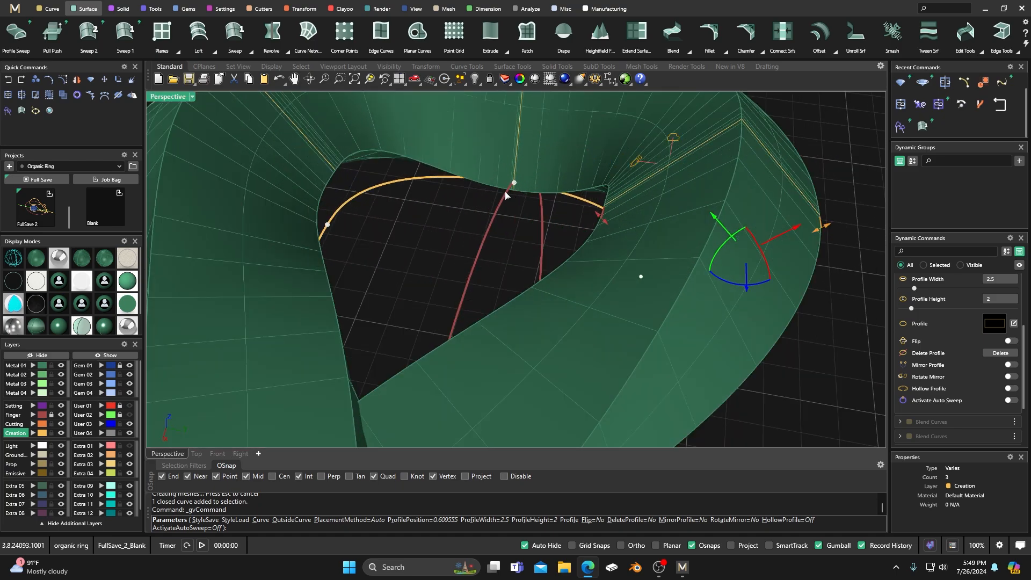
{"action": "right_click_drag", "start_coordinate": [507, 257], "coordinate": [500, 184]}
{"action": "left_click", "coordinate": [512, 169]}
{"action": "right_click_drag", "start_coordinate": [316, 194], "coordinate": [473, 178]}
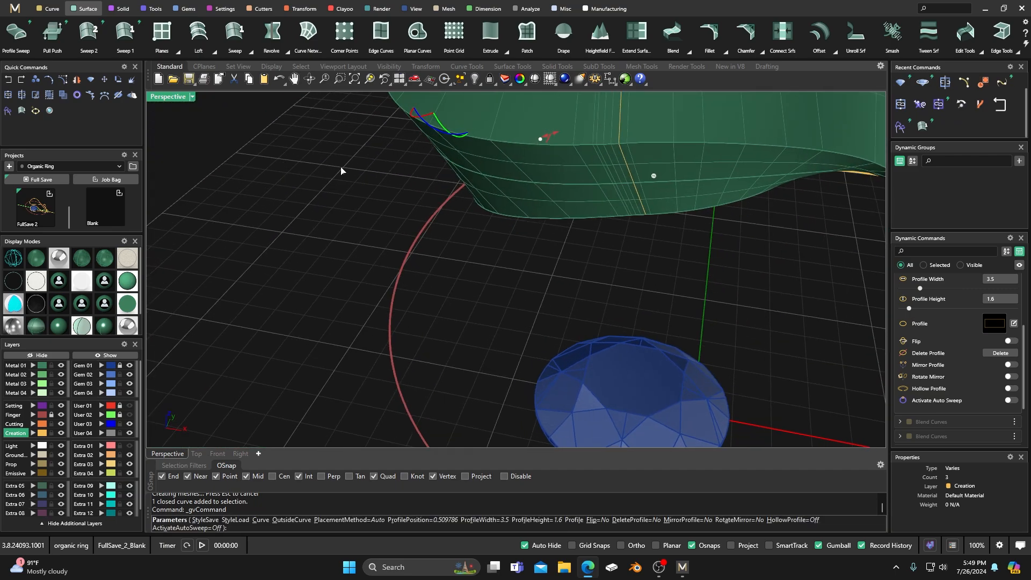
{"action": "double_click", "coordinate": [173, 99]}
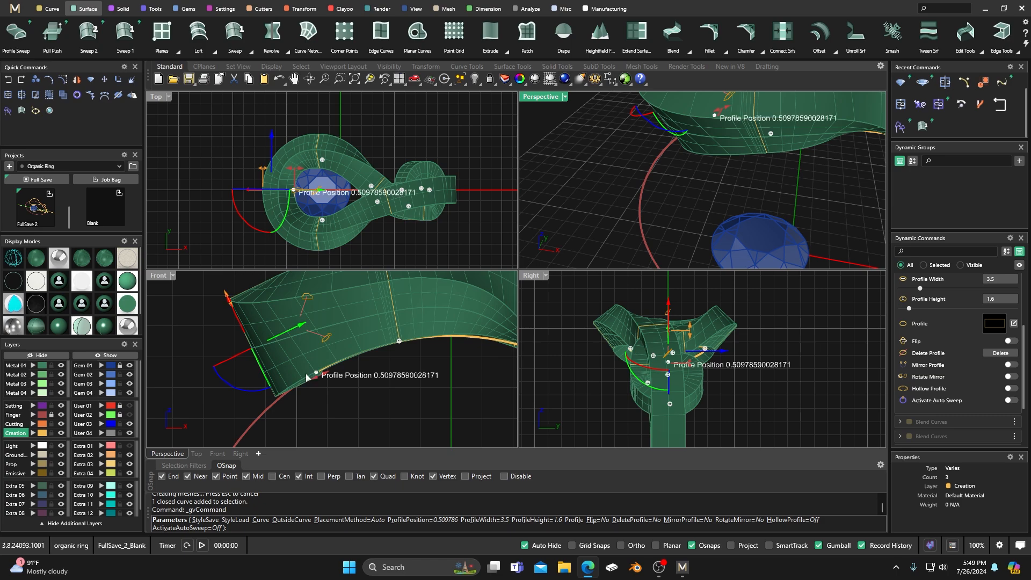
{"action": "left_click", "coordinate": [236, 317]}
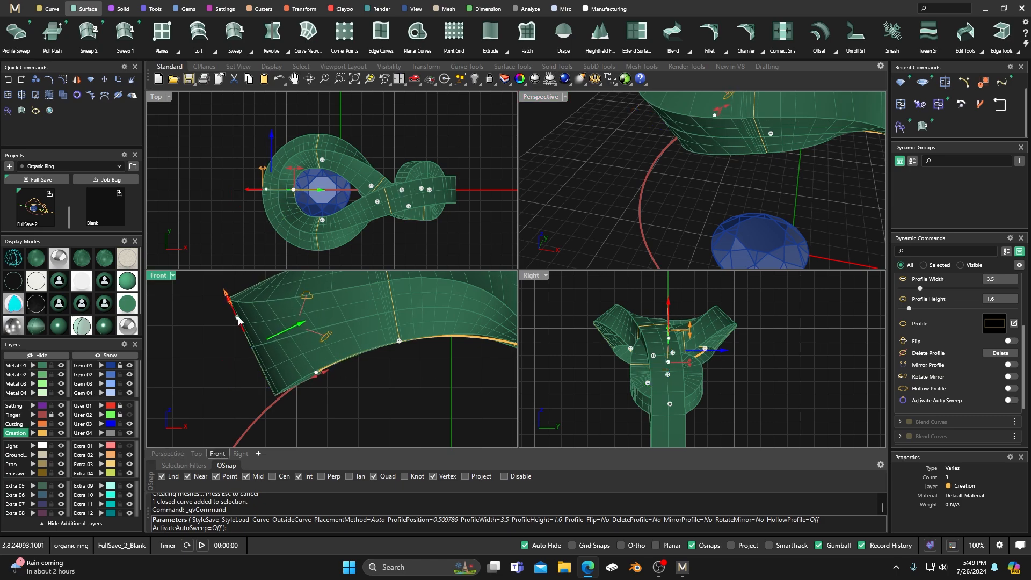
{"action": "double_click", "coordinate": [549, 98]}
{"action": "scroll", "coordinate": [465, 268], "scroll_direction": "down", "scroll_amount": 6}
{"action": "right_click_drag", "start_coordinate": [465, 289], "coordinate": [385, 257]}
{"action": "scroll", "coordinate": [499, 250], "scroll_direction": "down", "scroll_amount": 2}
{"action": "right_click_drag", "start_coordinate": [499, 250], "coordinate": [629, 256]}
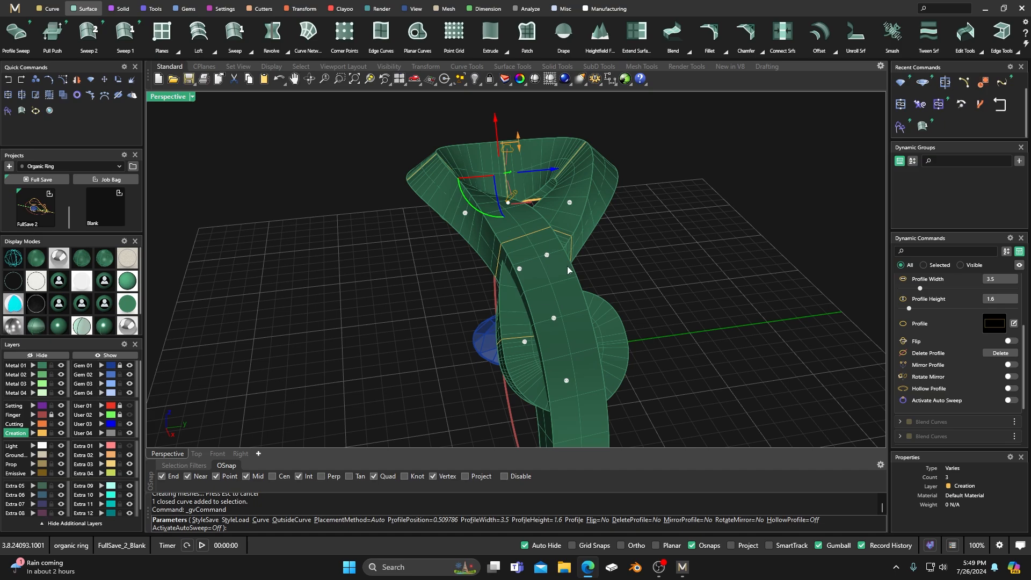
Step: Finish the profile edit, select the ring geometry, and make a full save of the Organic Ring project
{"action": "key", "text": "Escape"}
{"action": "scroll", "coordinate": [623, 259], "scroll_direction": "down", "scroll_amount": 3}
{"action": "right_click_drag", "start_coordinate": [359, 285], "coordinate": [471, 199]}
{"action": "left_click_drag", "start_coordinate": [470, 143], "coordinate": [690, 419]}
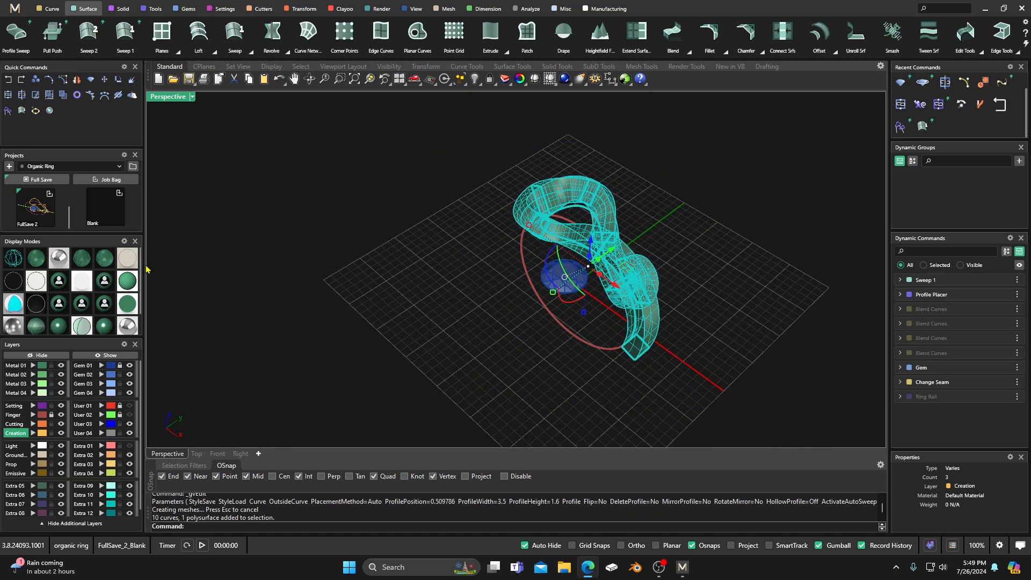
{"action": "left_click", "coordinate": [48, 181]}
{"action": "right_click_drag", "start_coordinate": [223, 292], "coordinate": [386, 284]}
{"action": "key", "text": "Escape"}
{"action": "scroll", "coordinate": [574, 283], "scroll_direction": "up", "scroll_amount": 5}
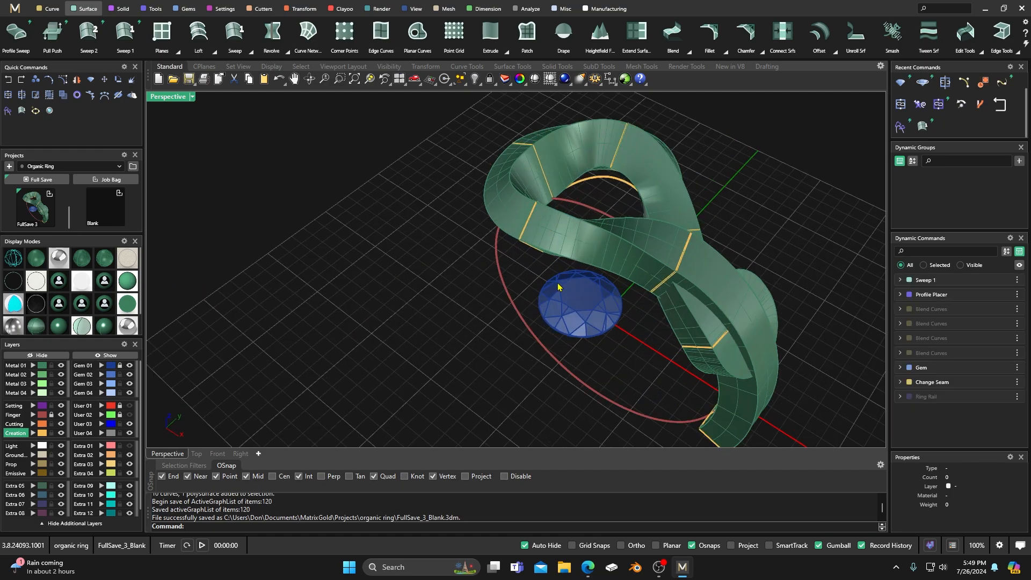
{"action": "scroll", "coordinate": [511, 271], "scroll_direction": "up", "scroll_amount": 2}
{"action": "scroll", "coordinate": [603, 306], "scroll_direction": "up", "scroll_amount": 3}
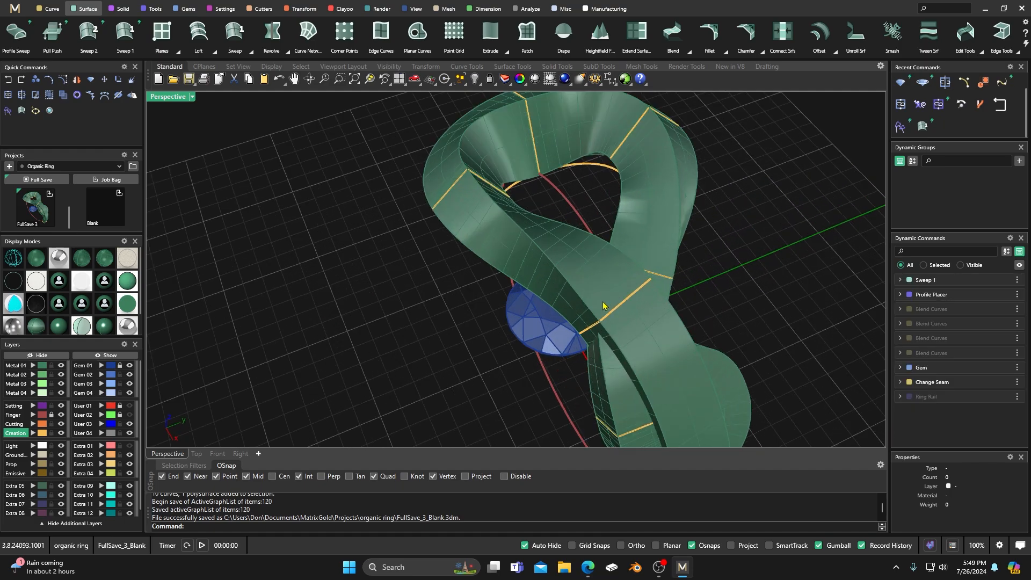
{"action": "left_click", "coordinate": [667, 280]}
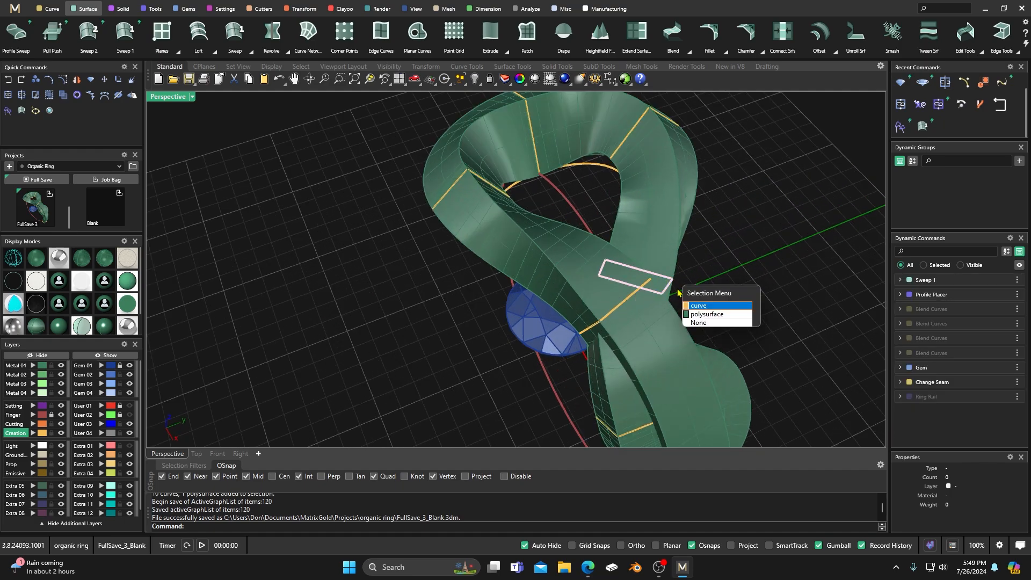
{"action": "left_click", "coordinate": [706, 306]}
{"action": "left_click", "coordinate": [996, 295]}
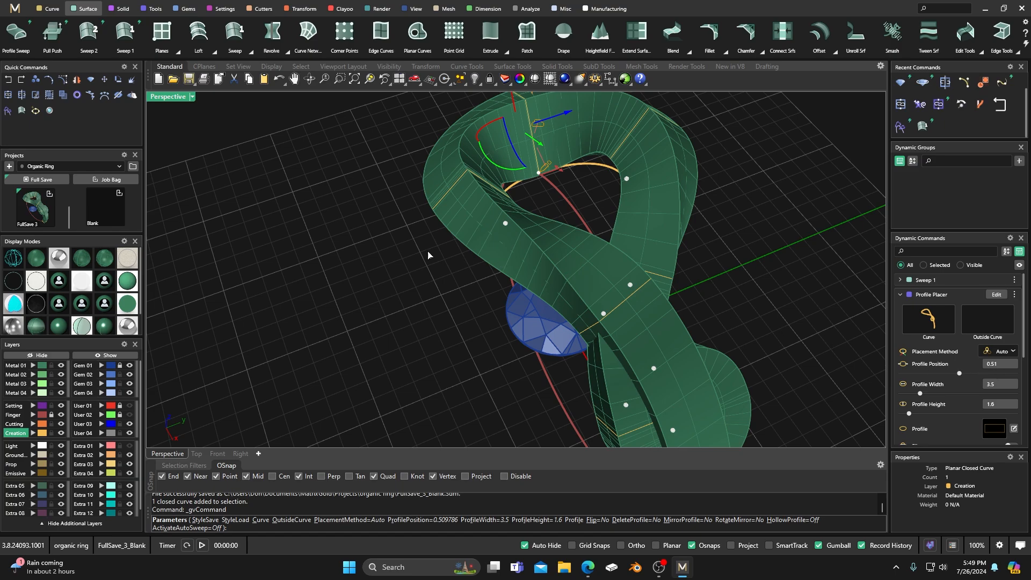
{"action": "scroll", "coordinate": [372, 279], "scroll_direction": "down", "scroll_amount": 4}
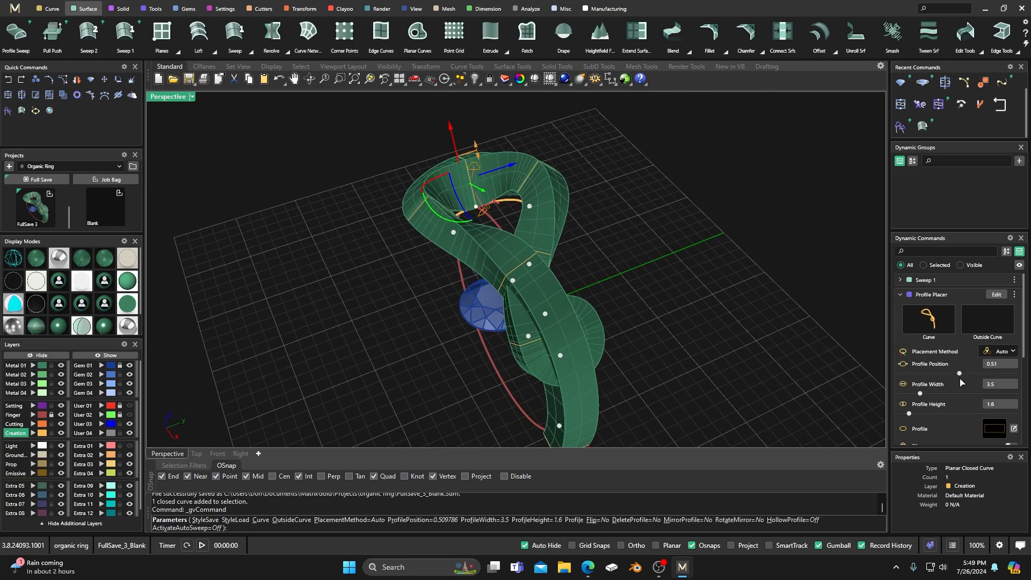
{"action": "scroll", "coordinate": [965, 381], "scroll_direction": "down", "scroll_amount": 3}
{"action": "left_click", "coordinate": [1001, 392]}
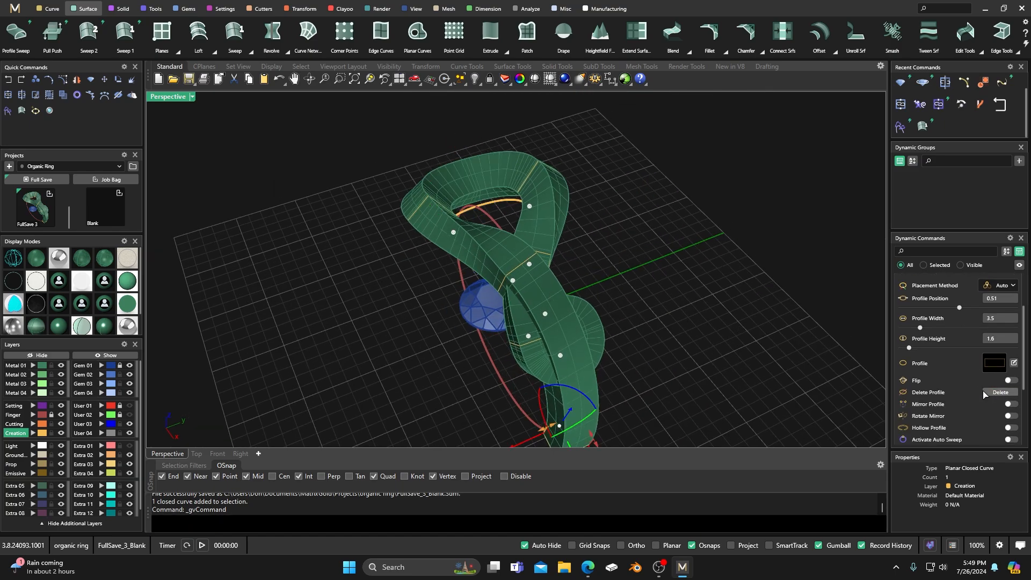
{"action": "left_click", "coordinate": [8, 82]}
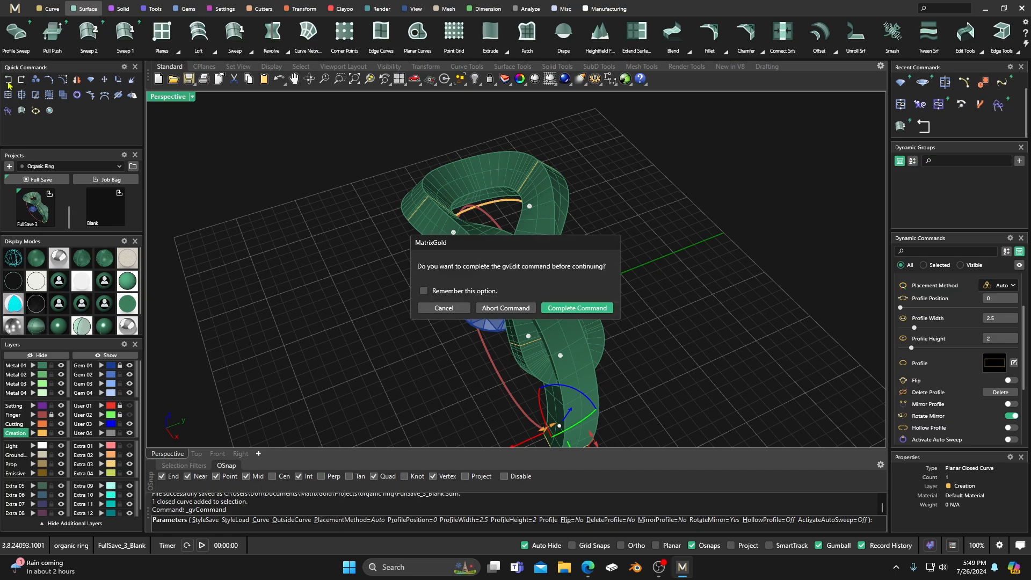
{"action": "left_click", "coordinate": [511, 310]}
Step: Edit the placed profiles again and rotate the upper strand's profile at the loop's crossing, position 0.73, by about 16 degrees
{"action": "scroll", "coordinate": [548, 271], "scroll_direction": "up", "scroll_amount": 2}
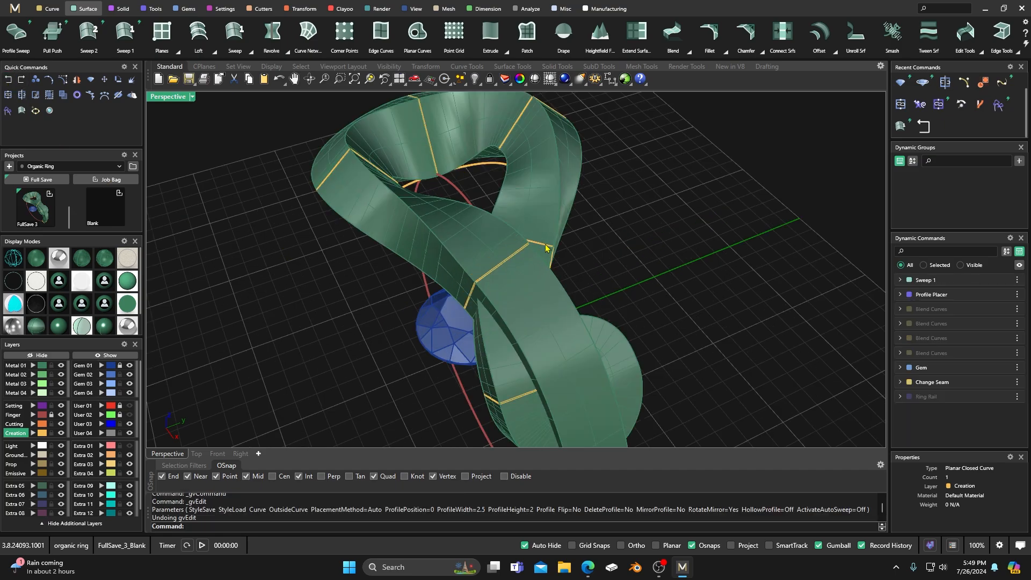
{"action": "left_click", "coordinate": [542, 249]}
{"action": "left_click", "coordinate": [573, 273]}
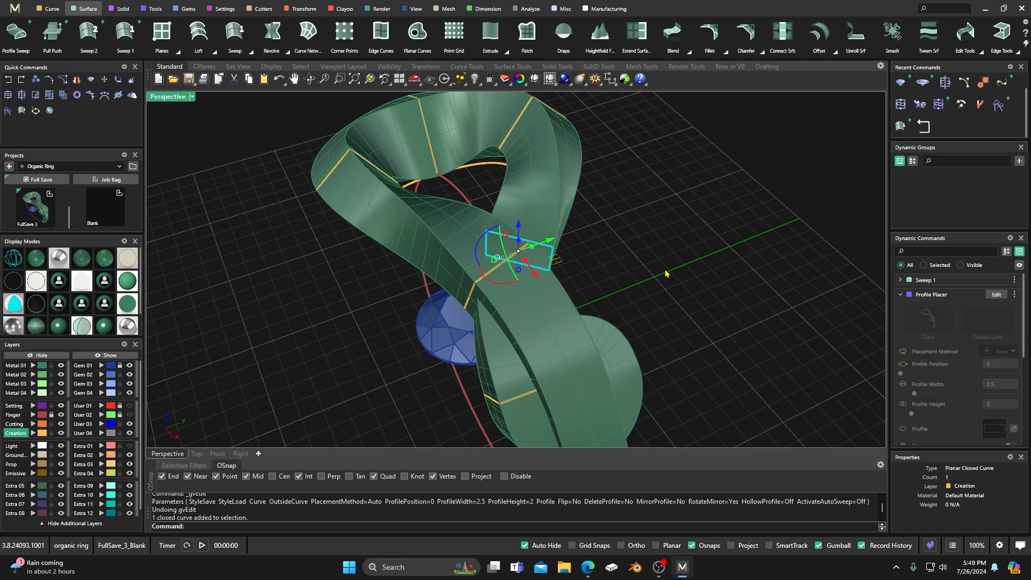
{"action": "right_click_drag", "start_coordinate": [600, 248], "coordinate": [617, 229]}
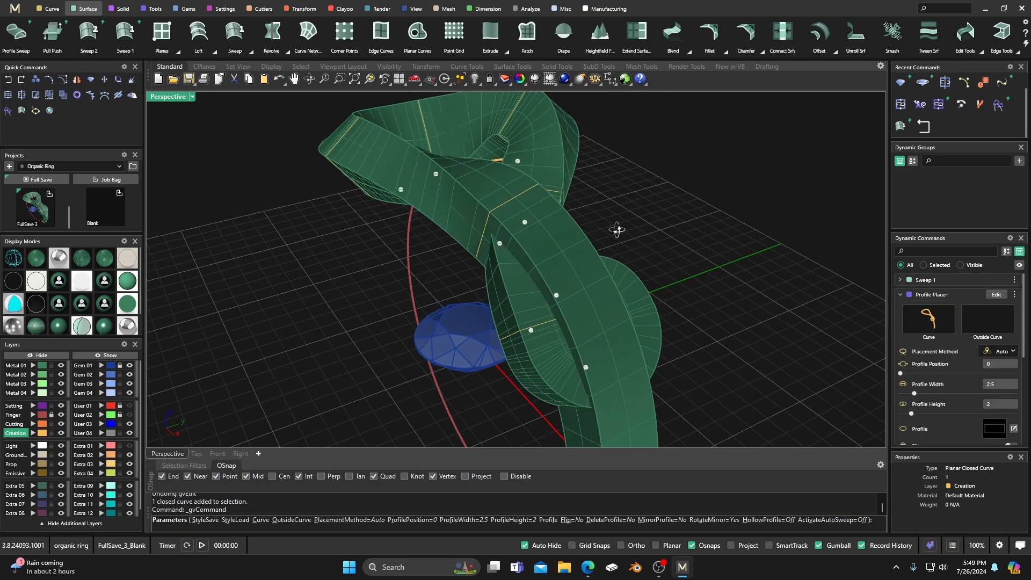
{"action": "left_click", "coordinate": [525, 224]}
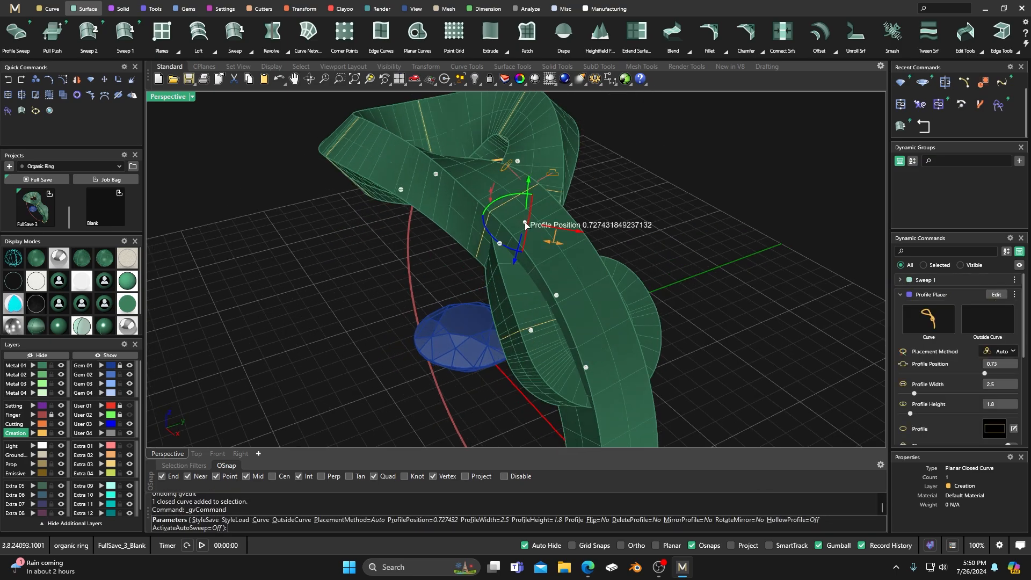
{"action": "left_click_drag", "start_coordinate": [494, 240], "coordinate": [507, 252]}
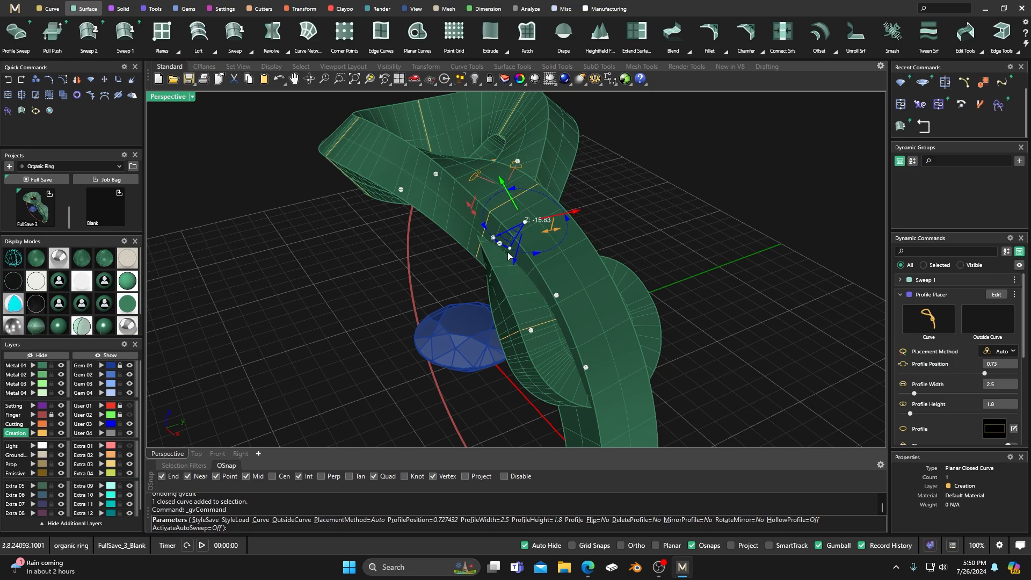
{"action": "right_click_drag", "start_coordinate": [472, 330], "coordinate": [595, 213]}
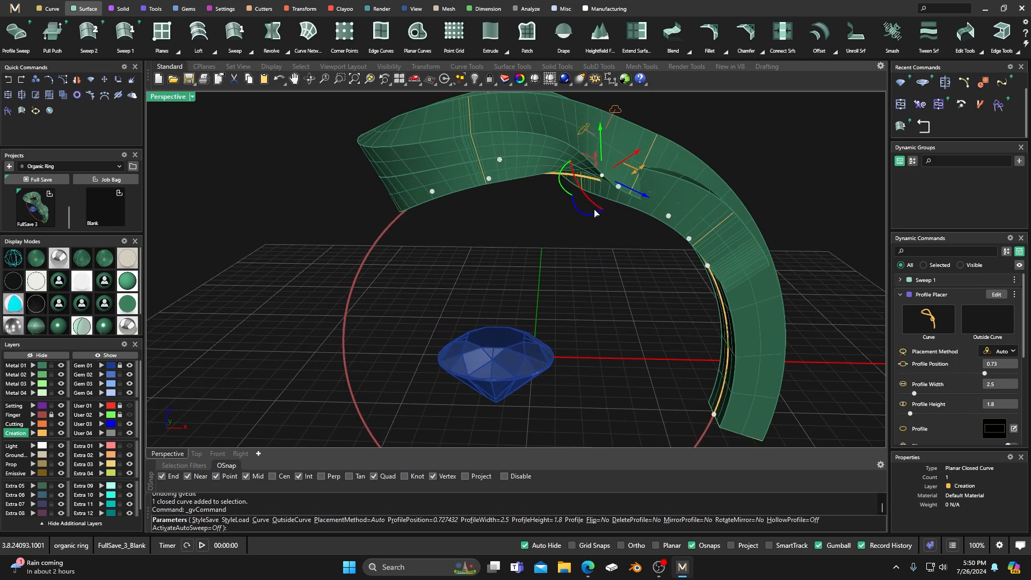
Step: Move the profile at position 0.73 upward and across the strand, and set its width to 2.1 mm
{"action": "left_click_drag", "start_coordinate": [601, 135], "coordinate": [605, 123]}
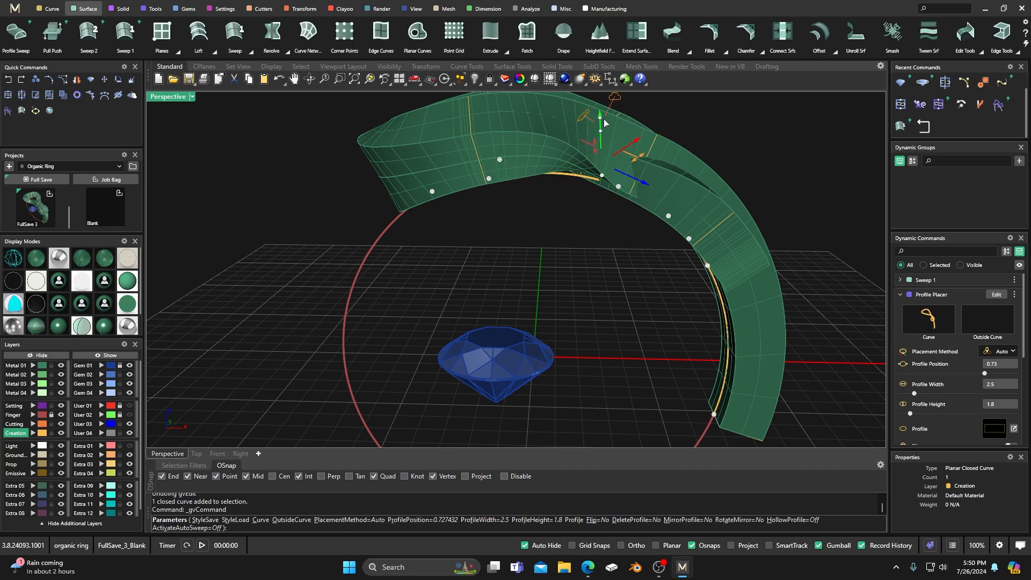
{"action": "right_click_drag", "start_coordinate": [571, 281], "coordinate": [472, 324]}
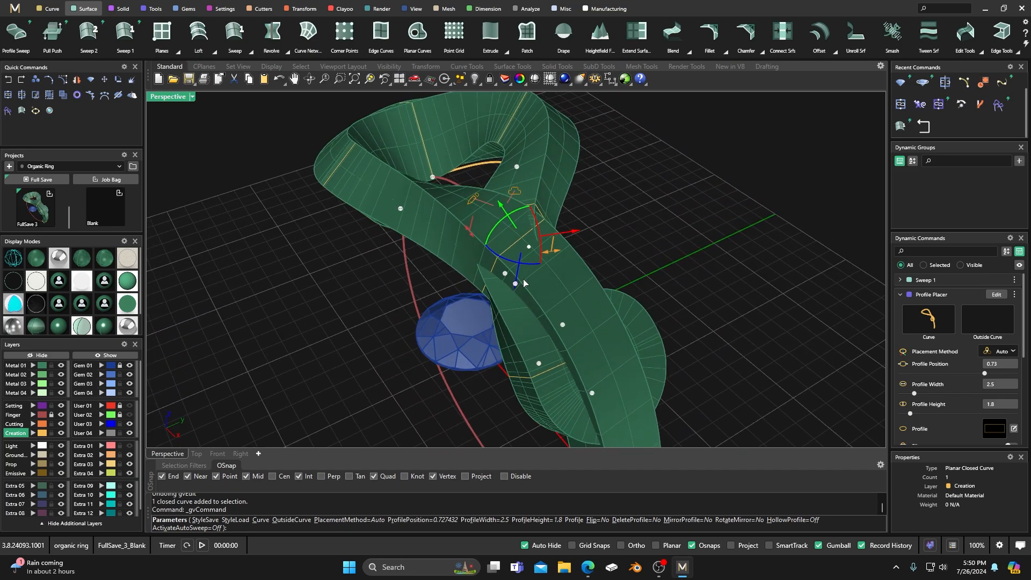
{"action": "left_click_drag", "start_coordinate": [573, 232], "coordinate": [587, 234]}
{"action": "right_click_drag", "start_coordinate": [585, 247], "coordinate": [423, 301]}
{"action": "left_click_drag", "start_coordinate": [591, 255], "coordinate": [574, 252]}
{"action": "right_click_drag", "start_coordinate": [571, 315], "coordinate": [561, 290]}
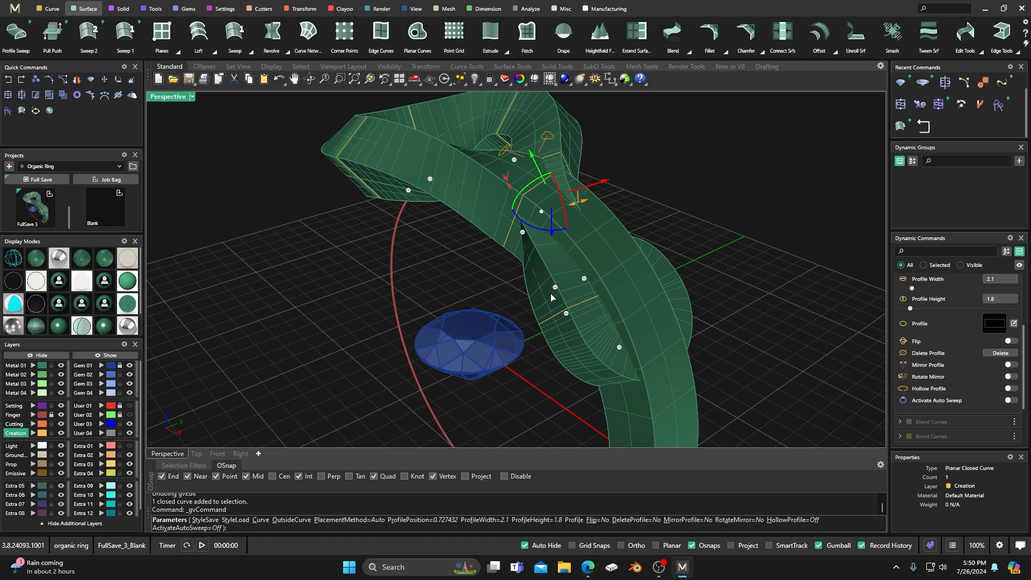
Step: Shift and rotate the profile at position 0.83 on the lower curl, and set its width to 2.2 mm
{"action": "left_click", "coordinate": [565, 315]}
{"action": "right_click_drag", "start_coordinate": [542, 359], "coordinate": [492, 347]}
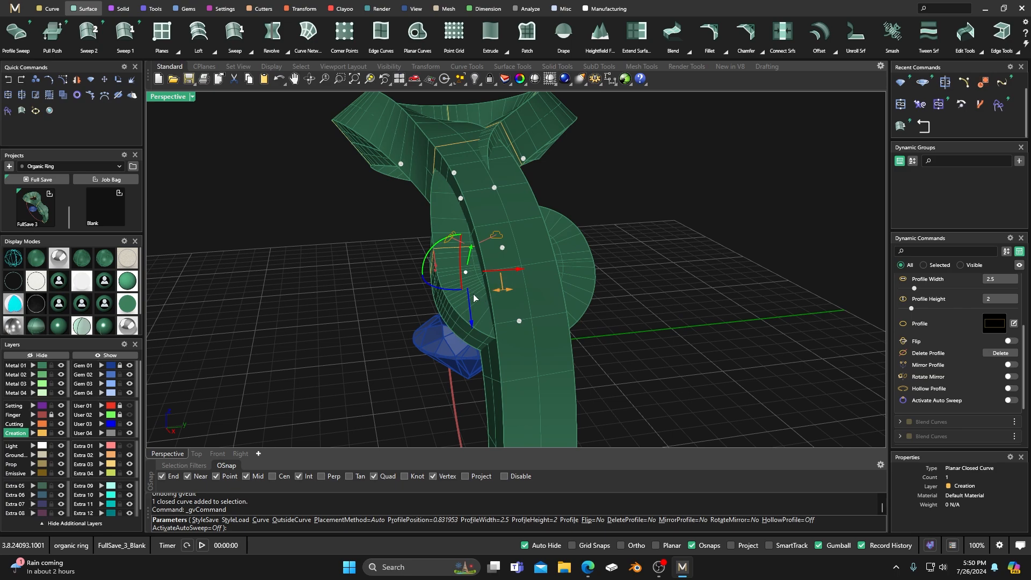
{"action": "left_click_drag", "start_coordinate": [520, 269], "coordinate": [504, 270]}
{"action": "right_click_drag", "start_coordinate": [514, 338], "coordinate": [538, 317]}
{"action": "scroll", "coordinate": [532, 330], "scroll_direction": "down", "scroll_amount": 3}
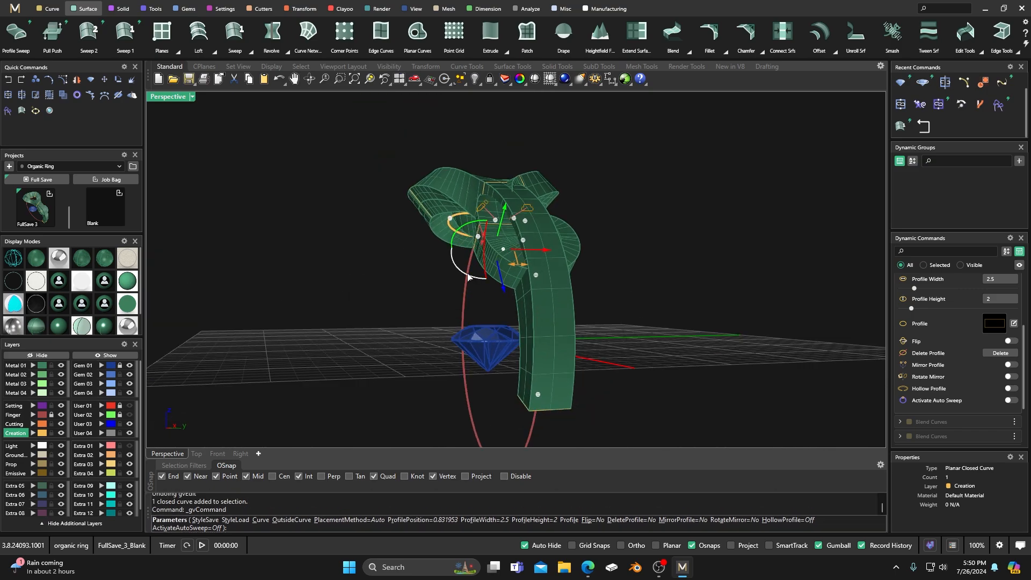
{"action": "left_click_drag", "start_coordinate": [465, 271], "coordinate": [488, 294]}
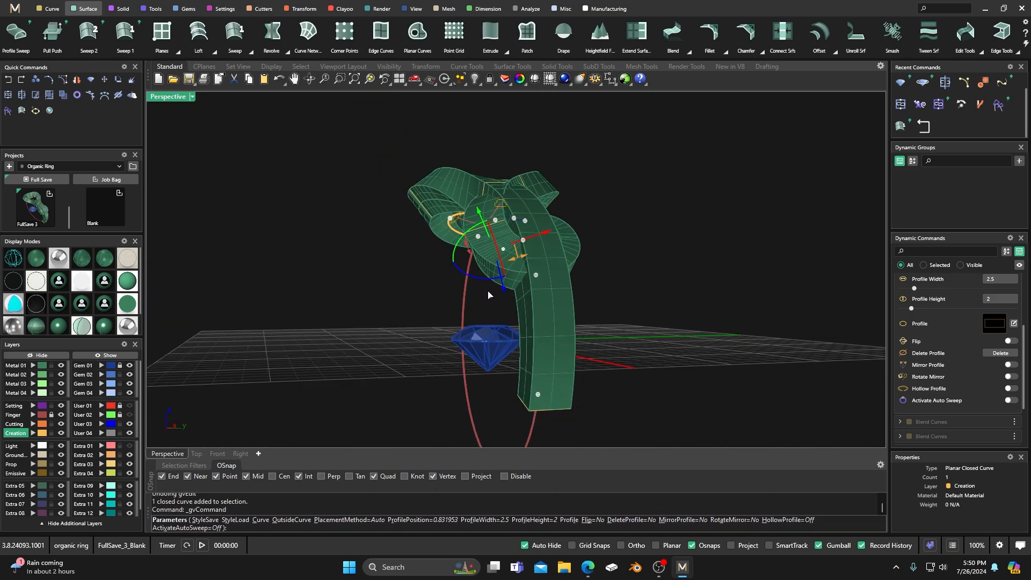
{"action": "scroll", "coordinate": [531, 265], "scroll_direction": "up", "scroll_amount": 8}
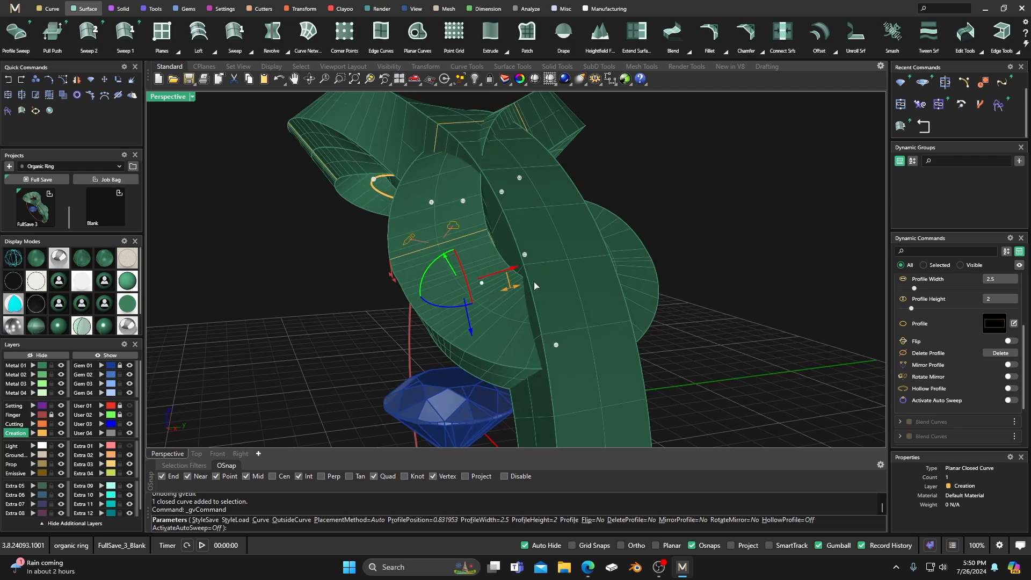
{"action": "left_click_drag", "start_coordinate": [519, 287], "coordinate": [525, 266]}
{"action": "mouse_move", "coordinate": [475, 277]}
{"action": "right_mouse_down"}
{"action": "mouse_move", "coordinate": [530, 288]}
{"action": "mouse_move", "coordinate": [524, 299]}
{"action": "mouse_move", "coordinate": [492, 304]}
{"action": "mouse_move", "coordinate": [506, 291]}
{"action": "mouse_move", "coordinate": [530, 311]}
{"action": "mouse_move", "coordinate": [484, 311]}
{"action": "mouse_move", "coordinate": [468, 295]}
{"action": "right_mouse_up"}
{"action": "right_click_drag", "start_coordinate": [526, 333], "coordinate": [539, 326]}
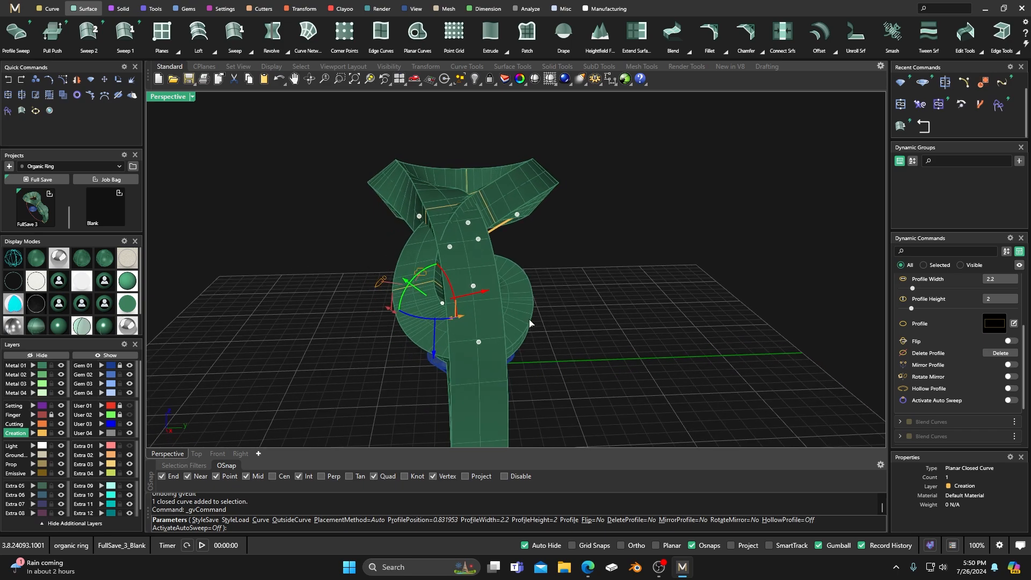
Step: Fine-tune the placement of the profile at position 0.83 along its axes so the lower curl clears the crossing strand
{"action": "mouse_move", "coordinate": [429, 331]}
{"action": "right_mouse_down"}
{"action": "mouse_move", "coordinate": [405, 352]}
{"action": "mouse_move", "coordinate": [416, 330]}
{"action": "right_mouse_up"}
{"action": "left_click_drag", "start_coordinate": [438, 304], "coordinate": [446, 305]}
{"action": "left_click_drag", "start_coordinate": [497, 261], "coordinate": [509, 256]}
{"action": "left_click_drag", "start_coordinate": [429, 256], "coordinate": [437, 263]}
{"action": "right_click_drag", "start_coordinate": [437, 262], "coordinate": [504, 283]}
{"action": "left_click_drag", "start_coordinate": [659, 214], "coordinate": [671, 205]}
{"action": "right_click_drag", "start_coordinate": [598, 294], "coordinate": [471, 287]}
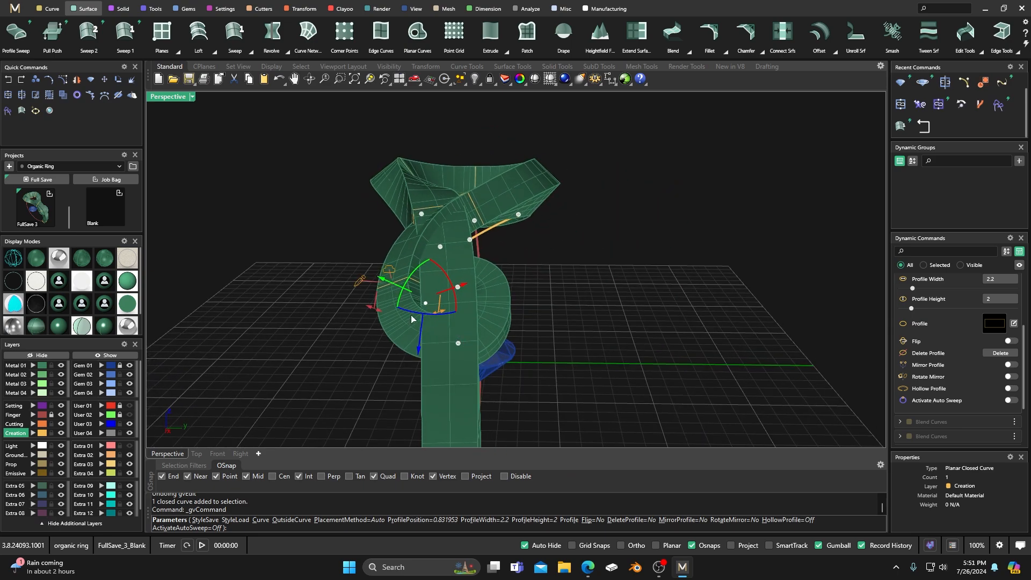
{"action": "left_click_drag", "start_coordinate": [372, 307], "coordinate": [376, 310]}
{"action": "right_click_drag", "start_coordinate": [375, 337], "coordinate": [432, 331]}
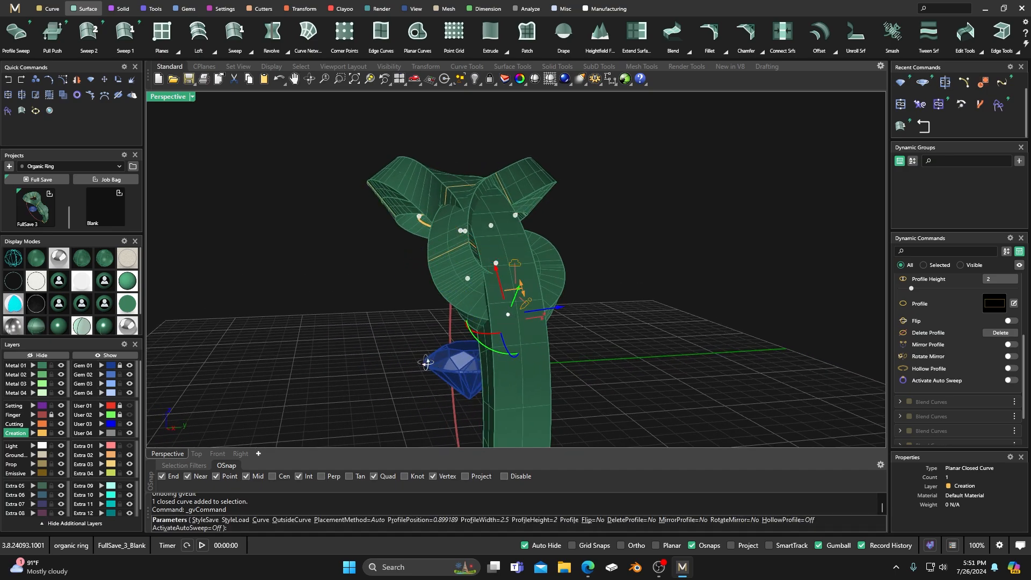
Step: Set the height of the profile at position 0.9 to 2.7 mm and move it down to enlarge the lower curl
{"action": "right_click_drag", "start_coordinate": [376, 341], "coordinate": [471, 346]}
{"action": "right_click_drag", "start_coordinate": [571, 362], "coordinate": [605, 363]}
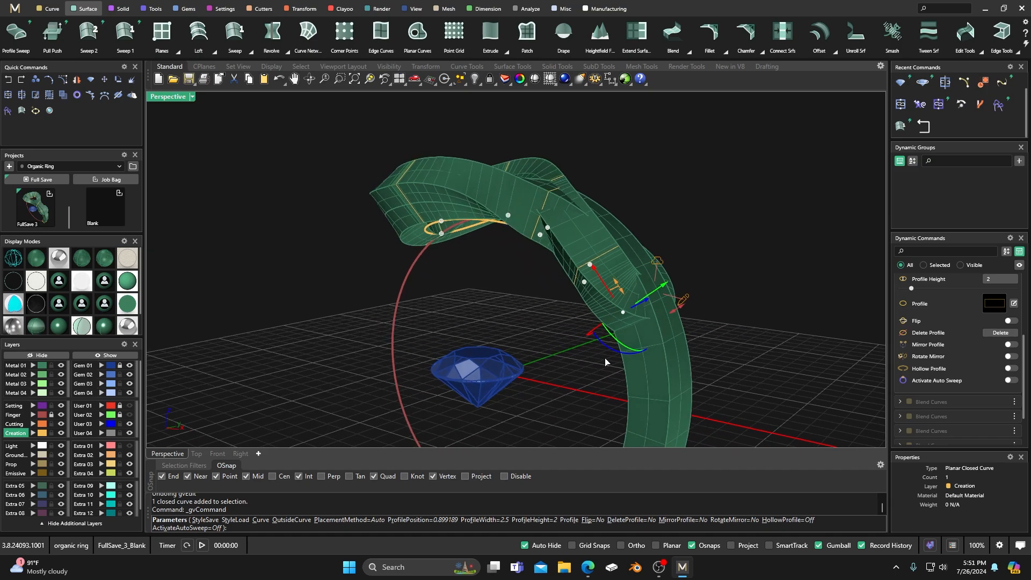
{"action": "left_click_drag", "start_coordinate": [676, 310], "coordinate": [675, 301]}
{"action": "right_click_drag", "start_coordinate": [656, 340], "coordinate": [552, 324]}
{"action": "scroll", "coordinate": [491, 355], "scroll_direction": "up", "scroll_amount": 3}
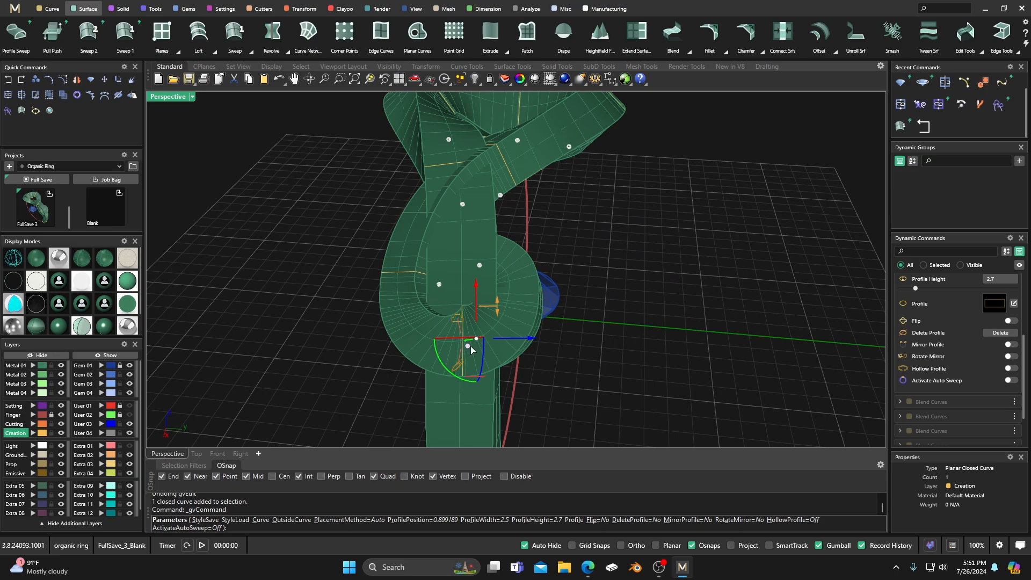
{"action": "left_click_drag", "start_coordinate": [479, 292], "coordinate": [481, 310]}
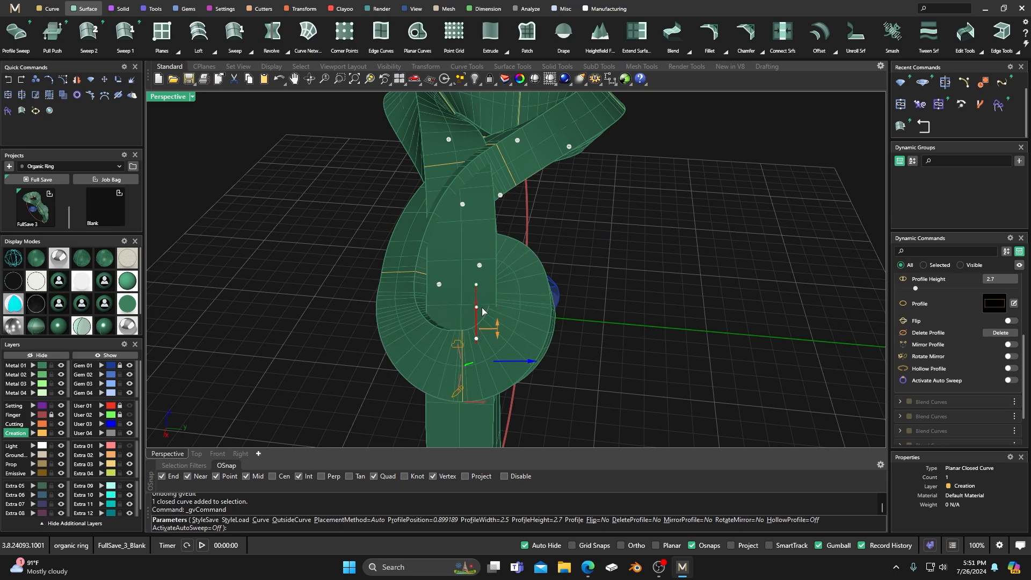
Step: Adjust the placement of the end profile at position 1, moving it outward and sideways inside the lower curl
{"action": "right_click_drag", "start_coordinate": [578, 349], "coordinate": [469, 285]}
{"action": "left_click", "coordinate": [410, 230]}
{"action": "right_click_drag", "start_coordinate": [461, 322], "coordinate": [452, 324]}
{"action": "left_click_drag", "start_coordinate": [448, 230], "coordinate": [438, 258]}
{"action": "right_click_drag", "start_coordinate": [465, 297], "coordinate": [464, 266]}
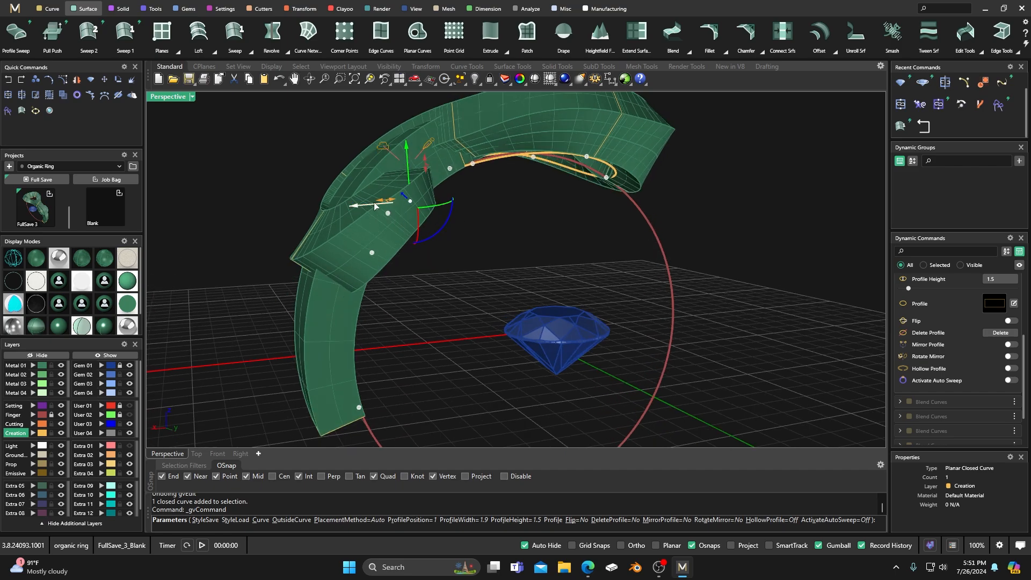
{"action": "left_click_drag", "start_coordinate": [359, 208], "coordinate": [346, 208]}
{"action": "right_click_drag", "start_coordinate": [442, 277], "coordinate": [518, 270]}
{"action": "left_click_drag", "start_coordinate": [518, 265], "coordinate": [520, 269]}
{"action": "right_click_drag", "start_coordinate": [520, 269], "coordinate": [451, 287]}
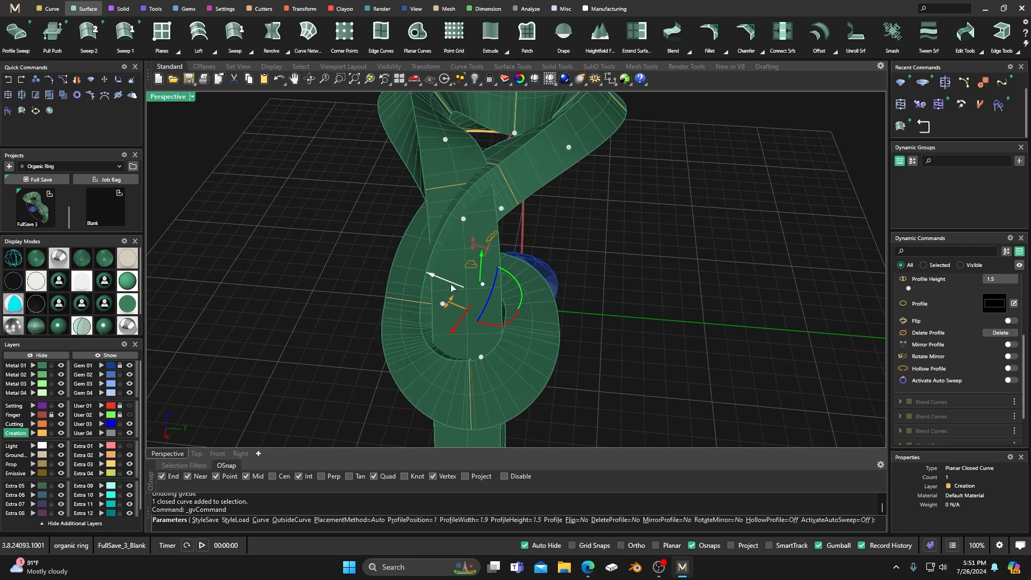
{"action": "left_click_drag", "start_coordinate": [433, 276], "coordinate": [446, 306]}
Step: Nudge the profile at position 0.9 and set the end profile's width to 2.3 mm
{"action": "left_click", "coordinate": [481, 358]}
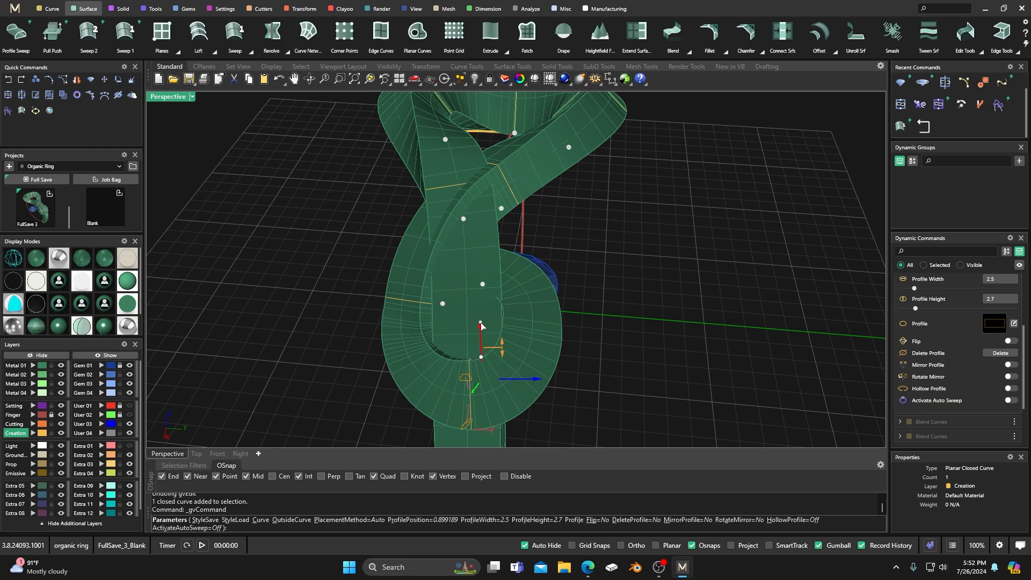
{"action": "right_click_drag", "start_coordinate": [497, 319], "coordinate": [492, 309]}
{"action": "left_click", "coordinate": [482, 280]}
{"action": "left_click_drag", "start_coordinate": [450, 319], "coordinate": [447, 322]}
{"action": "right_click", "coordinate": [523, 346]}
{"action": "scroll", "coordinate": [534, 362], "scroll_direction": "down", "scroll_amount": 2}
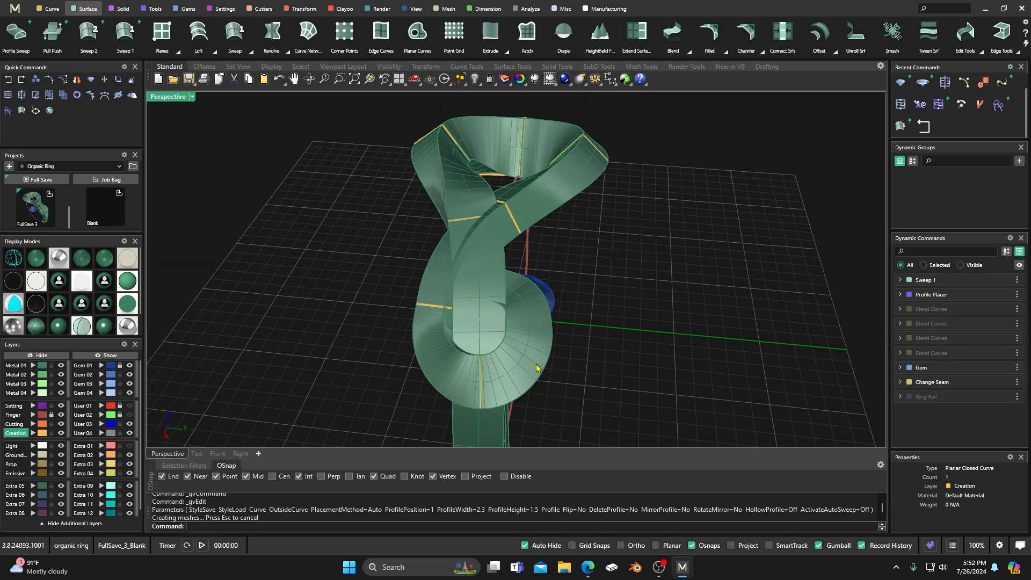
Step: Edit the end profile at position 1 again, setting its width to 1.7 mm and moving it up slightly
{"action": "right_click_drag", "start_coordinate": [537, 369], "coordinate": [432, 302]}
{"action": "scroll", "coordinate": [432, 305], "scroll_direction": "up", "scroll_amount": 3}
{"action": "left_click_drag", "start_coordinate": [328, 155], "coordinate": [613, 352]}
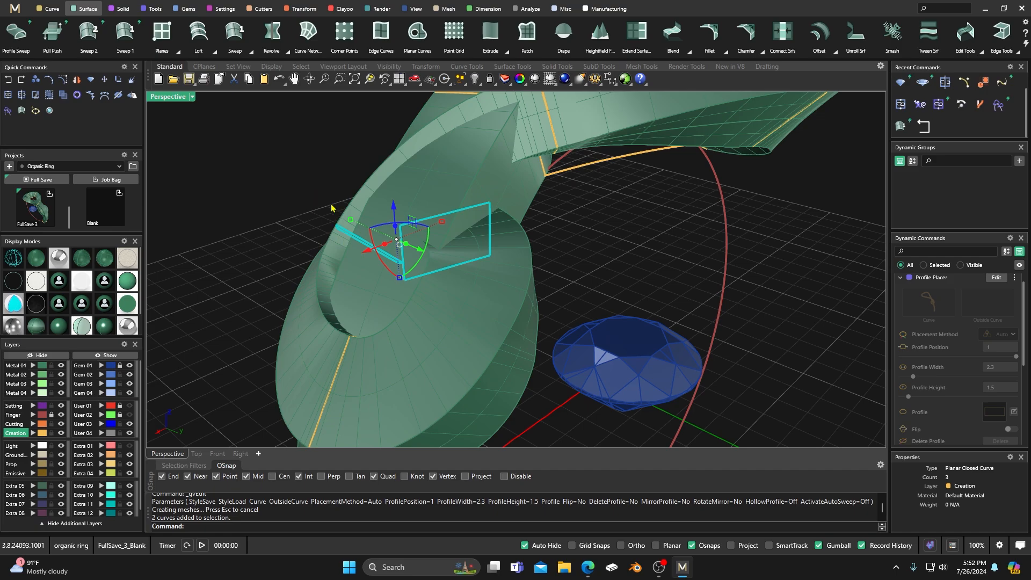
{"action": "left_click", "coordinate": [341, 226], "text": "ctrl"}
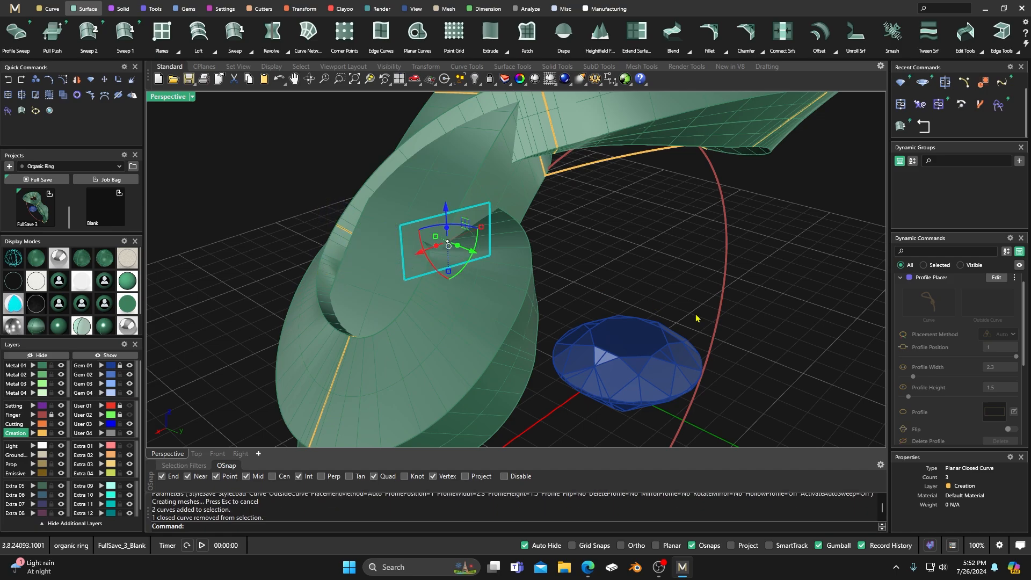
{"action": "left_click", "coordinate": [995, 279]}
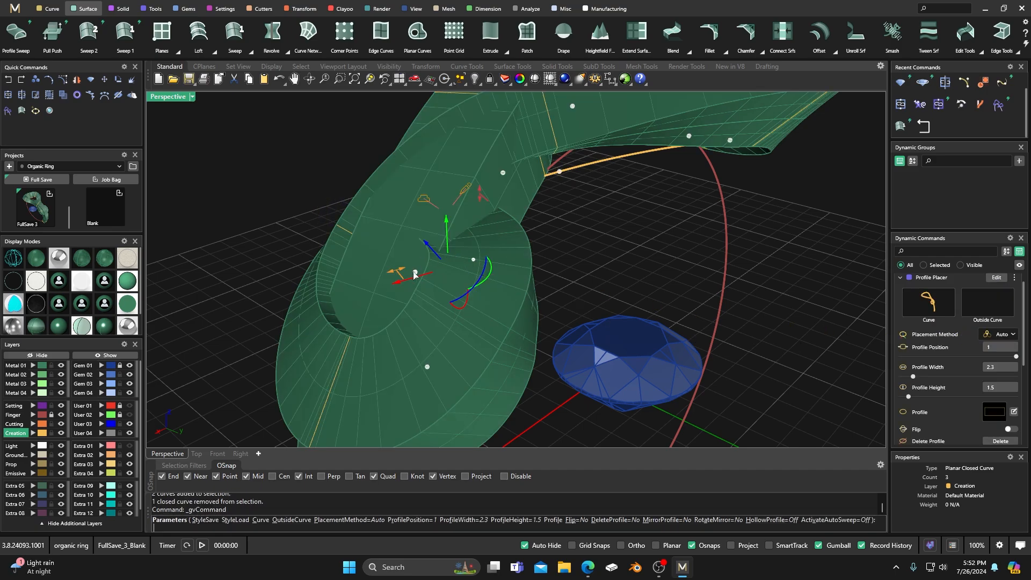
{"action": "left_click_drag", "start_coordinate": [417, 273], "coordinate": [422, 273]}
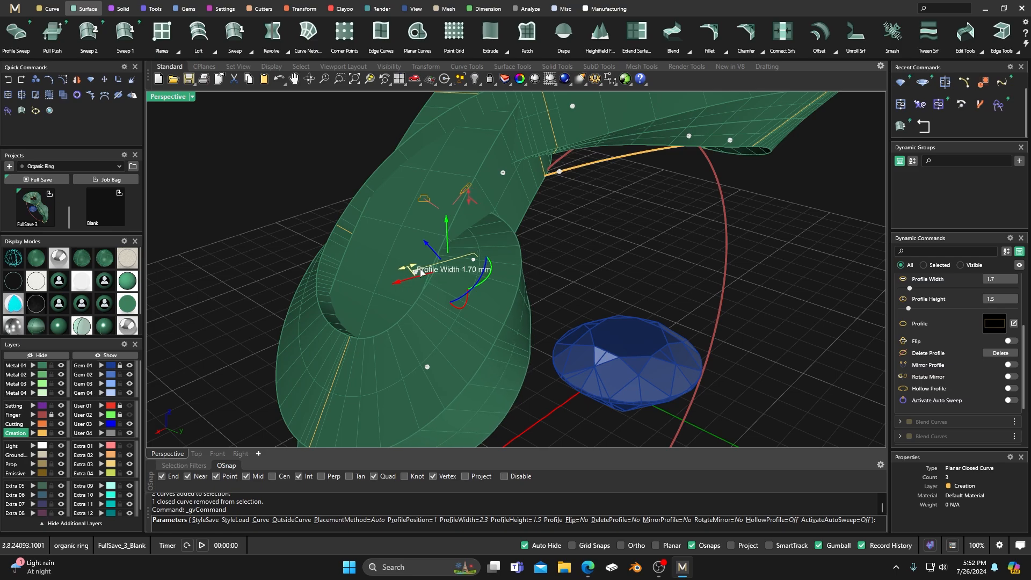
{"action": "scroll", "coordinate": [516, 312], "scroll_direction": "down", "scroll_amount": 3}
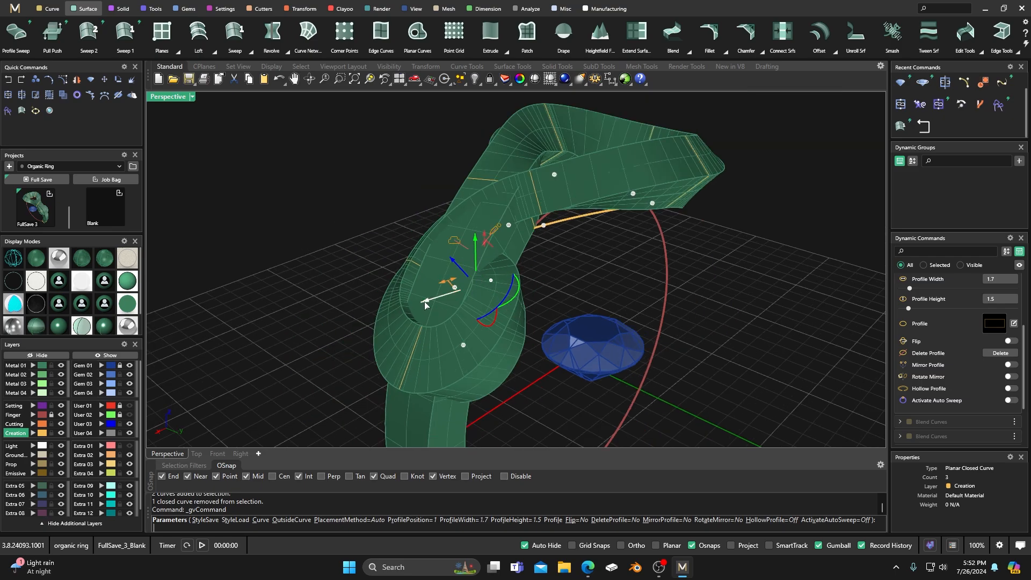
{"action": "mouse_move", "coordinate": [449, 323]}
{"action": "right_mouse_down"}
{"action": "mouse_move", "coordinate": [460, 349]}
{"action": "mouse_move", "coordinate": [438, 339]}
{"action": "mouse_move", "coordinate": [448, 329]}
{"action": "mouse_move", "coordinate": [448, 341]}
{"action": "right_mouse_up"}
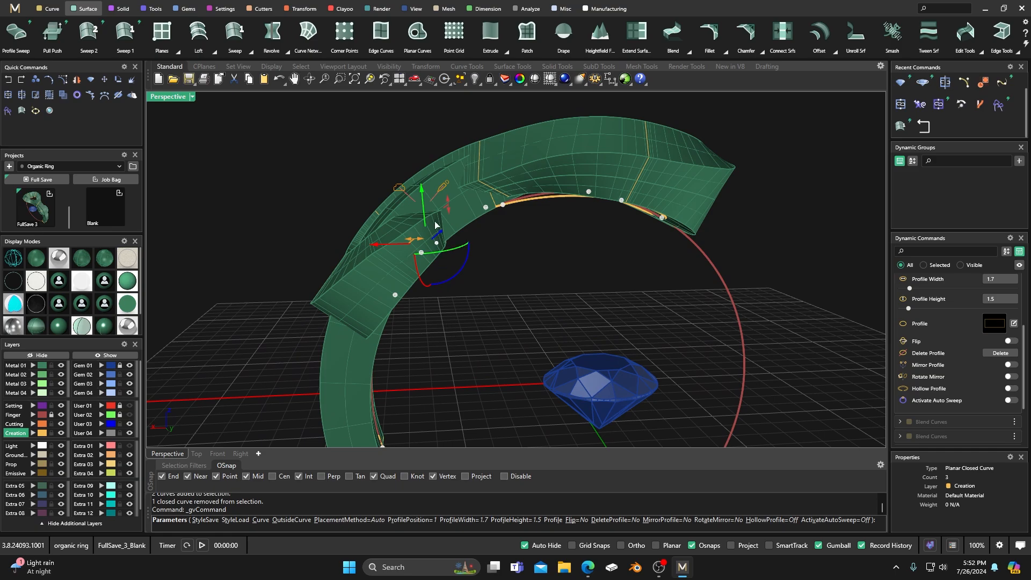
{"action": "left_click_drag", "start_coordinate": [423, 197], "coordinate": [423, 192]}
{"action": "right_click_drag", "start_coordinate": [451, 252], "coordinate": [586, 226]}
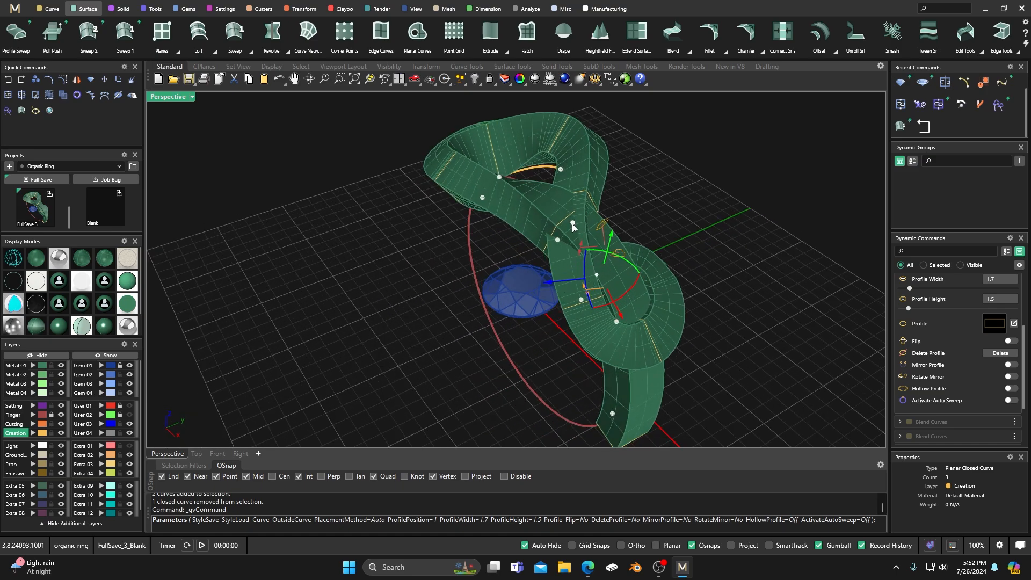
Step: Set the height of the profile at position 0.29, near the crossing, to 3 mm
{"action": "left_click", "coordinate": [557, 241]}
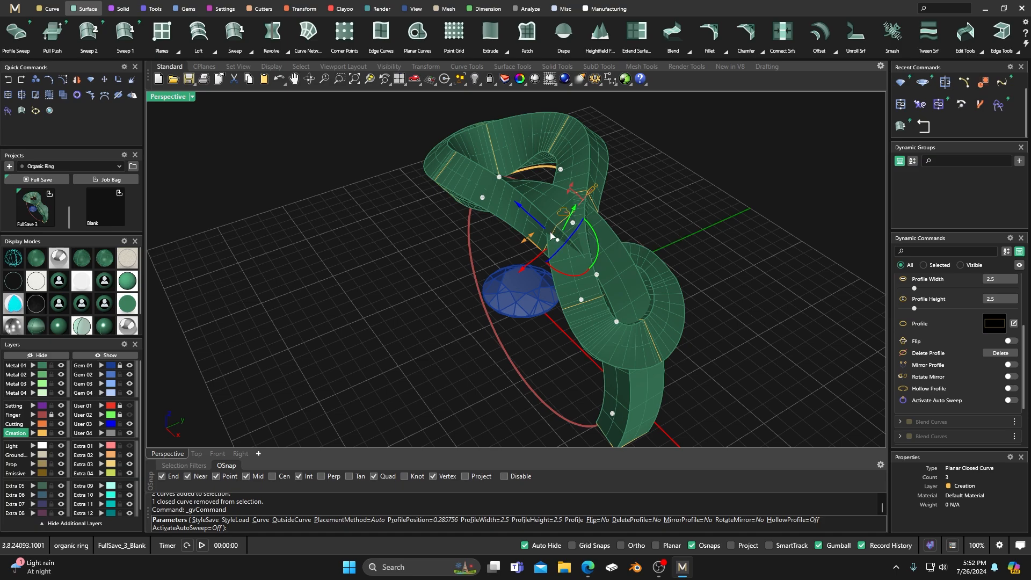
{"action": "left_click_drag", "start_coordinate": [573, 191], "coordinate": [579, 189]}
{"action": "right_click_drag", "start_coordinate": [569, 207], "coordinate": [552, 219]}
{"action": "scroll", "coordinate": [389, 253], "scroll_direction": "down", "scroll_amount": 3}
Step: Set the height of the profile at position 0.9 on the lower curl to 3.3 mm
{"action": "right_click_drag", "start_coordinate": [400, 315], "coordinate": [316, 336]}
{"action": "scroll", "coordinate": [384, 298], "scroll_direction": "up", "scroll_amount": 6}
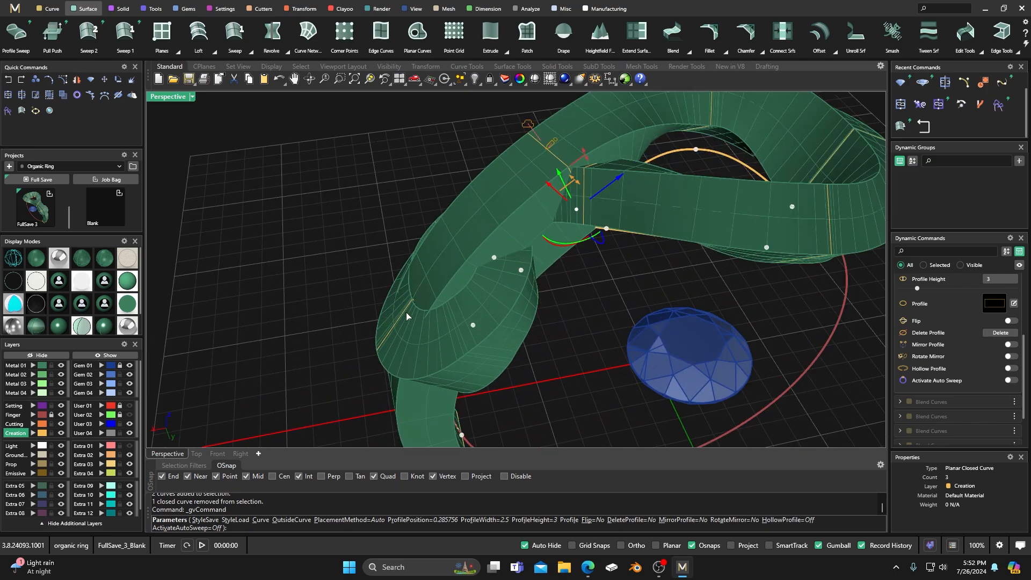
{"action": "left_click", "coordinate": [472, 326]}
{"action": "left_click_drag", "start_coordinate": [378, 369], "coordinate": [346, 351]}
{"action": "right_click_drag", "start_coordinate": [347, 351], "coordinate": [487, 360]}
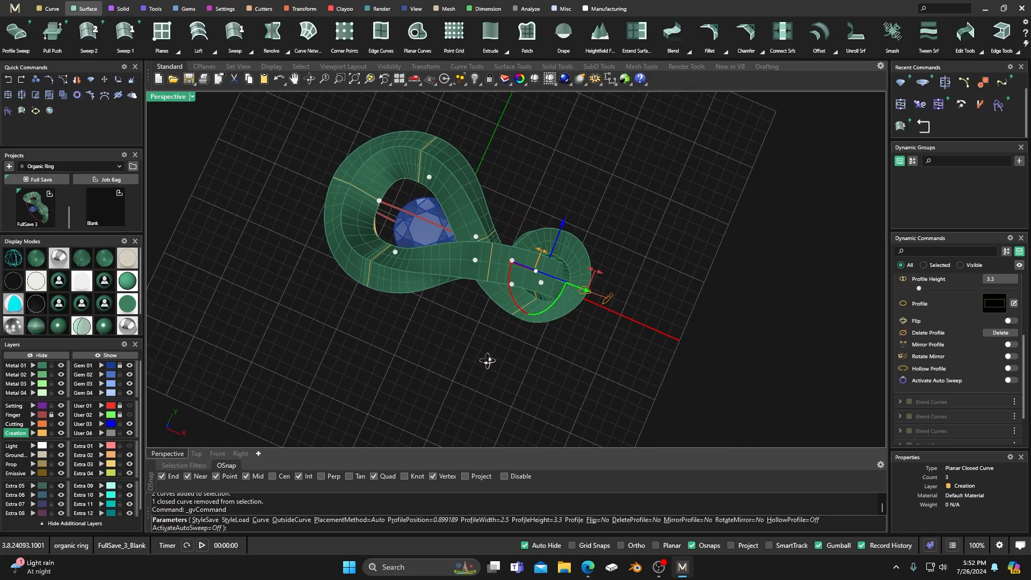
Step: Set the height of the profile at position 0.51, at the far end of the large loop, to 1.8 mm and nudge it slightly
{"action": "left_click", "coordinate": [380, 203]}
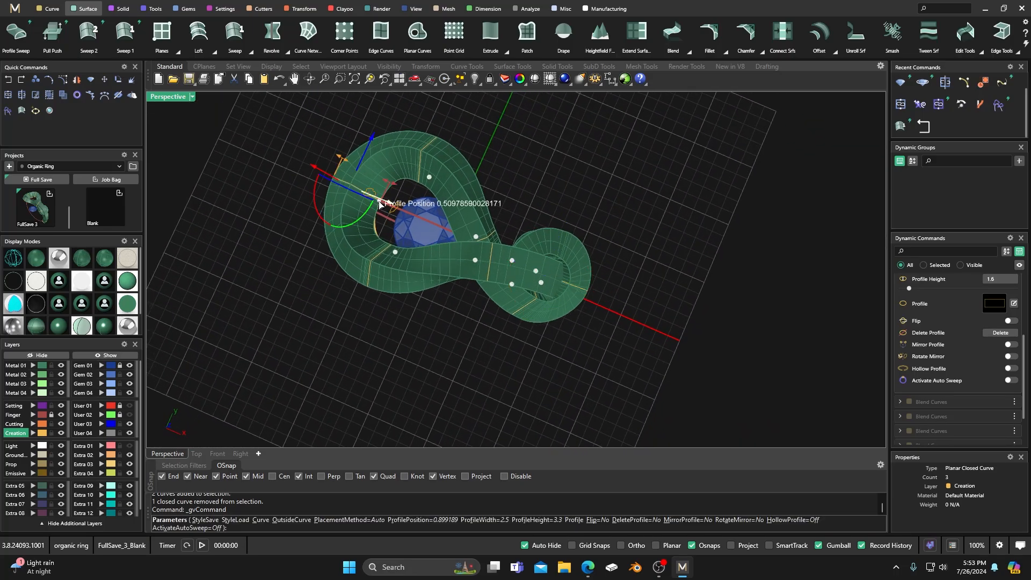
{"action": "mouse_move", "coordinate": [387, 241]}
{"action": "right_mouse_down"}
{"action": "mouse_move", "coordinate": [471, 179]}
{"action": "mouse_move", "coordinate": [374, 247]}
{"action": "right_mouse_up"}
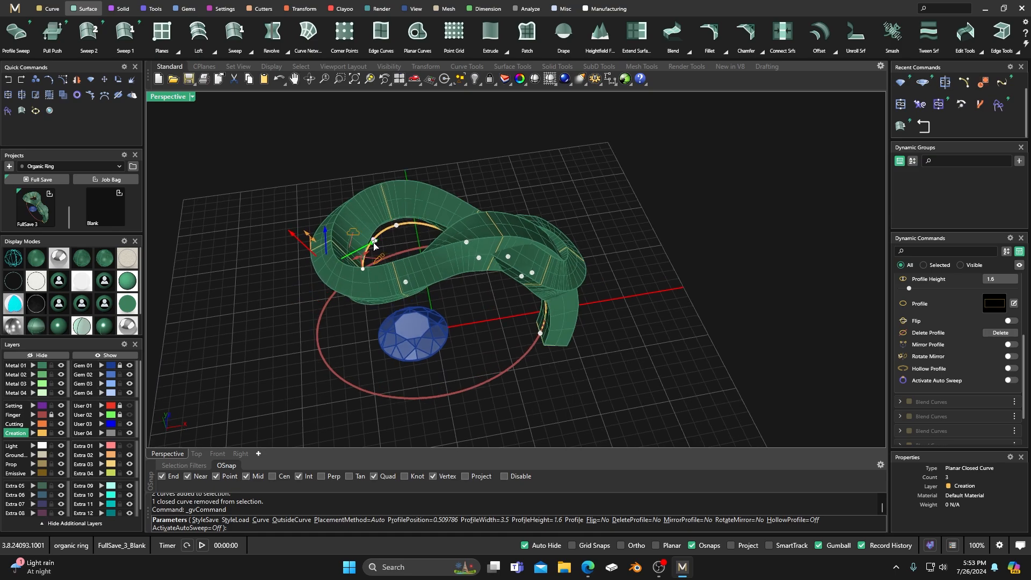
{"action": "scroll", "coordinate": [370, 259], "scroll_direction": "up", "scroll_amount": 3}
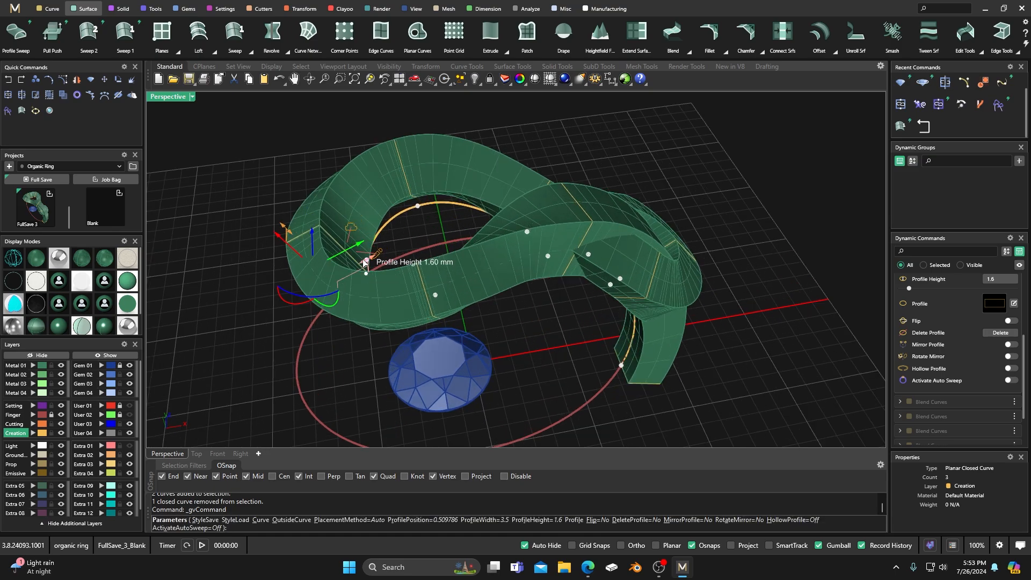
{"action": "left_click_drag", "start_coordinate": [365, 263], "coordinate": [372, 261]}
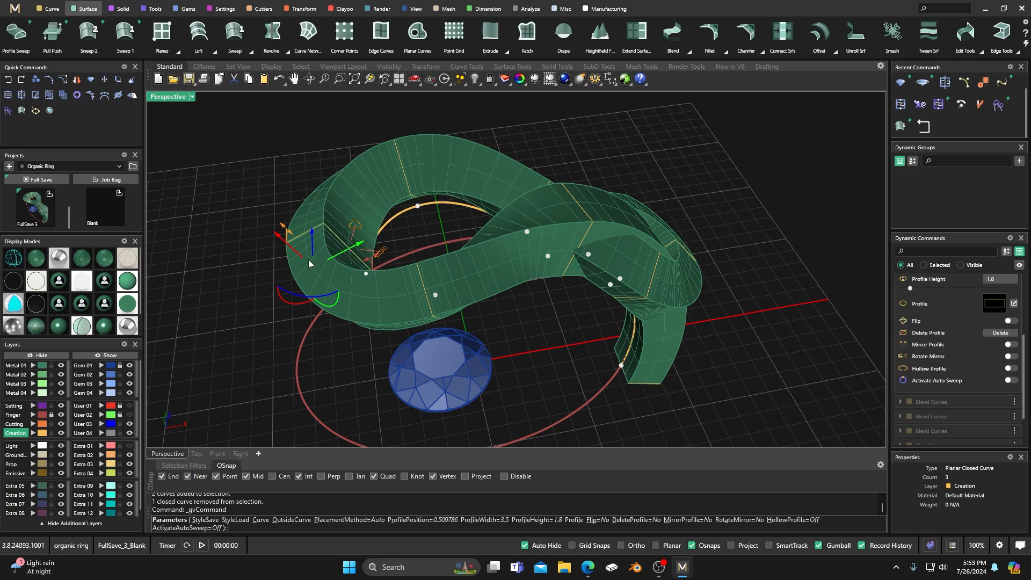
{"action": "left_click_drag", "start_coordinate": [338, 255], "coordinate": [337, 258]}
{"action": "right_click_drag", "start_coordinate": [336, 262], "coordinate": [489, 355]}
Step: Finish the profile edit and make a full save of the selected ring geometry in the Organic Ring project
{"action": "right_click", "coordinate": [531, 338]}
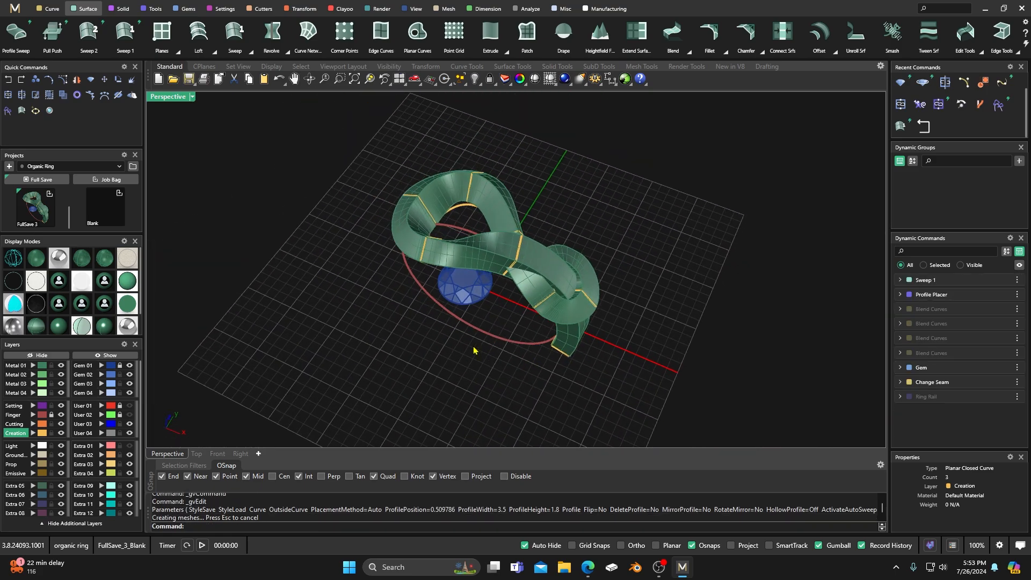
{"action": "left_click_drag", "start_coordinate": [356, 131], "coordinate": [614, 433]}
{"action": "left_click", "coordinate": [63, 181]}
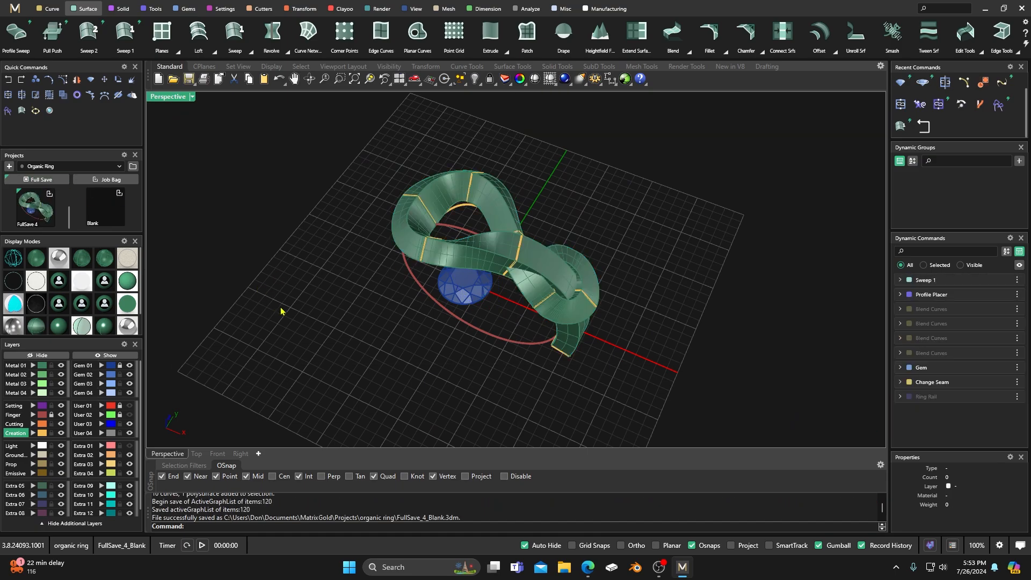
Step: Examine the swept knot's crossing and lower curl from several angles
{"action": "right_click_drag", "start_coordinate": [337, 341], "coordinate": [303, 296]}
{"action": "right_click_drag", "start_coordinate": [466, 266], "coordinate": [355, 232]}
{"action": "right_click_drag", "start_coordinate": [413, 319], "coordinate": [472, 269]}
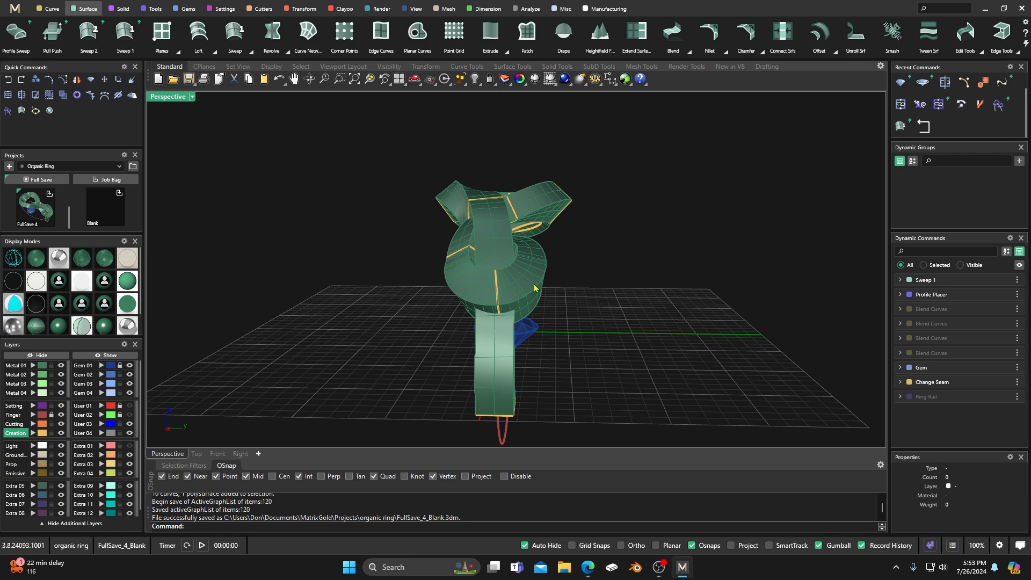
{"action": "right_click_drag", "start_coordinate": [314, 270], "coordinate": [495, 318]}
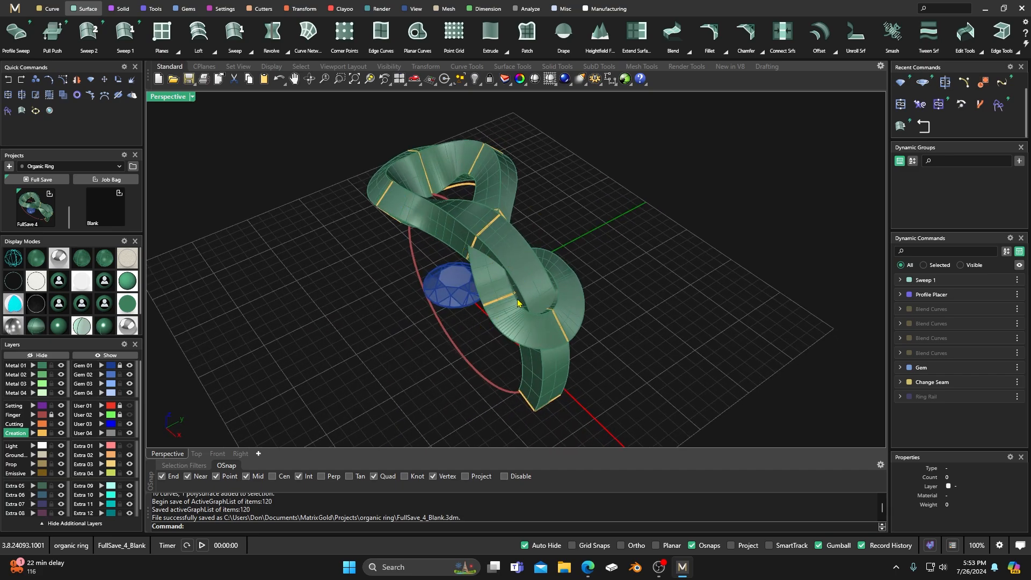
Step: Delete all the profile and rail curves on the Creation layer, leaving the swept knot in place
{"action": "right_click_drag", "start_coordinate": [451, 282], "coordinate": [486, 316]}
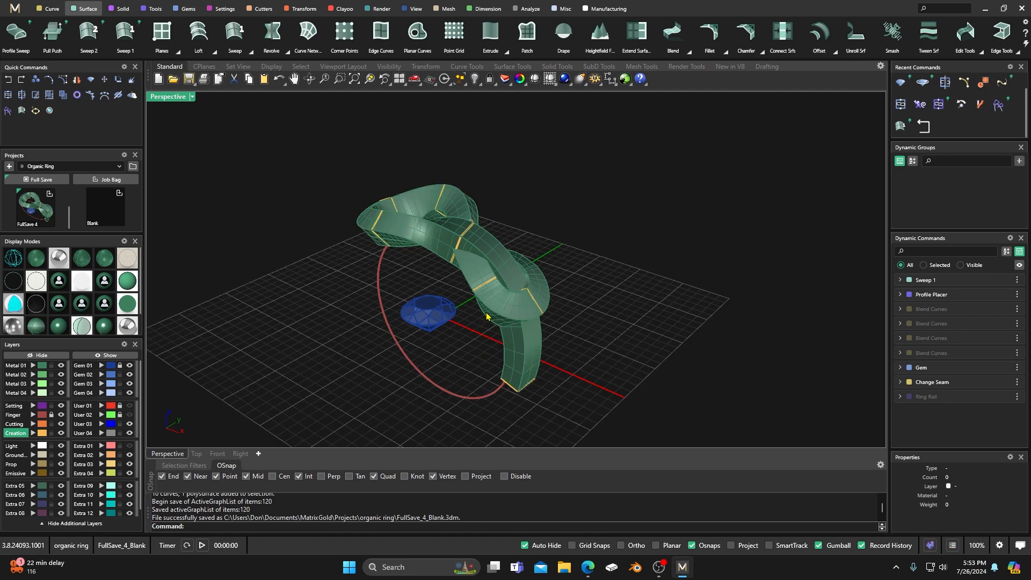
{"action": "right_click_drag", "start_coordinate": [493, 368], "coordinate": [390, 353]}
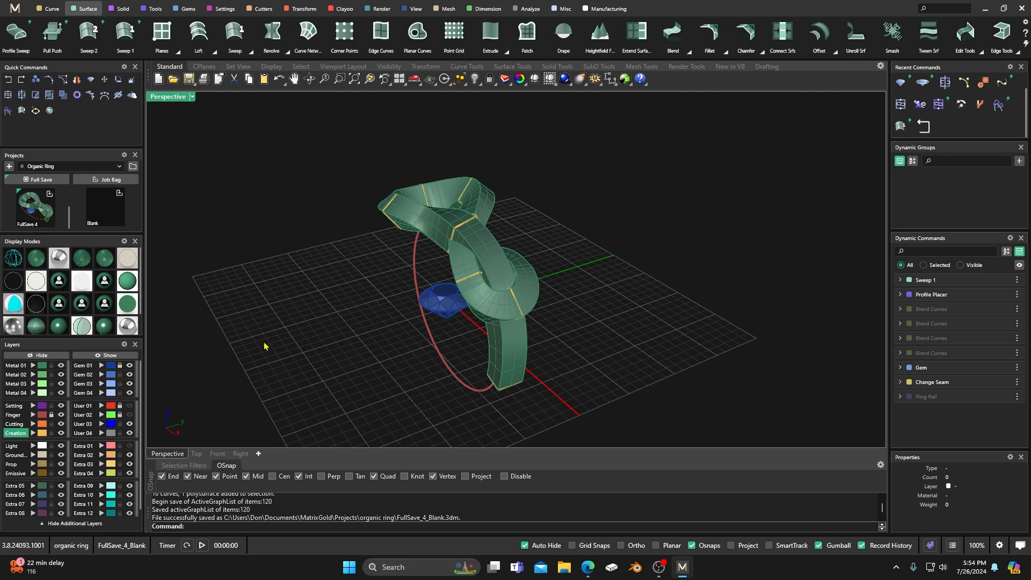
{"action": "left_click", "coordinate": [43, 433]}
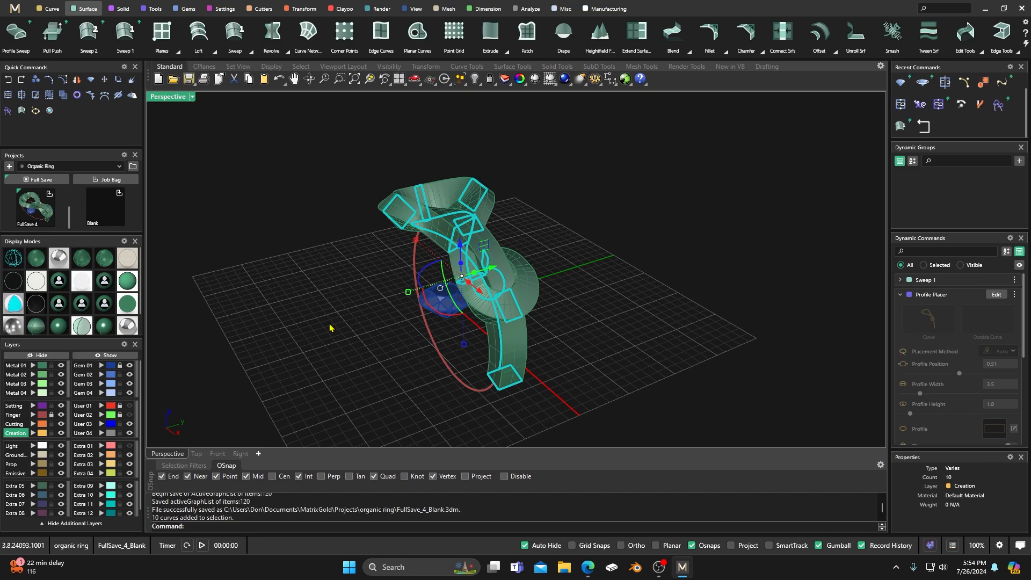
{"action": "key", "text": "Delete"}
{"action": "right_click_drag", "start_coordinate": [329, 327], "coordinate": [415, 368]}
{"action": "scroll", "coordinate": [402, 323], "scroll_direction": "down", "scroll_amount": 4}
{"action": "scroll", "coordinate": [449, 312], "scroll_direction": "up", "scroll_amount": 5}
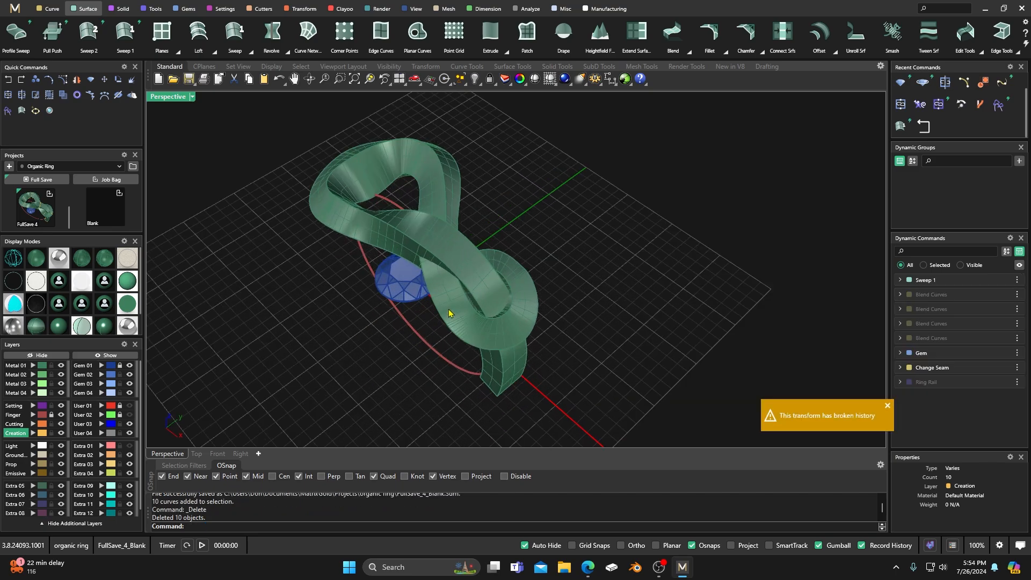
Step: Examine the swept knot's band, large loop and crossing from several angles
{"action": "left_click", "coordinate": [462, 266]}
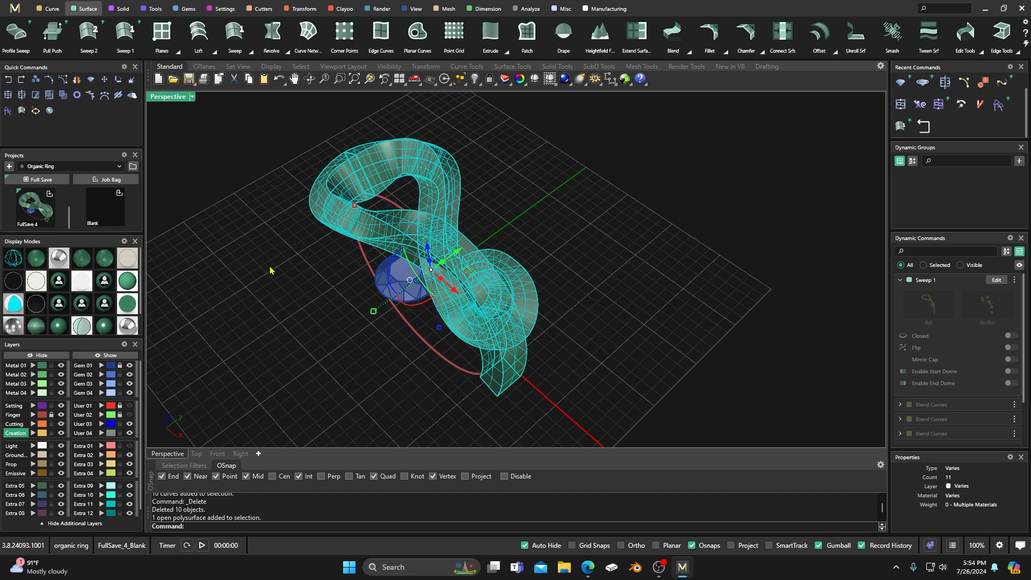
{"action": "left_click", "coordinate": [498, 210]}
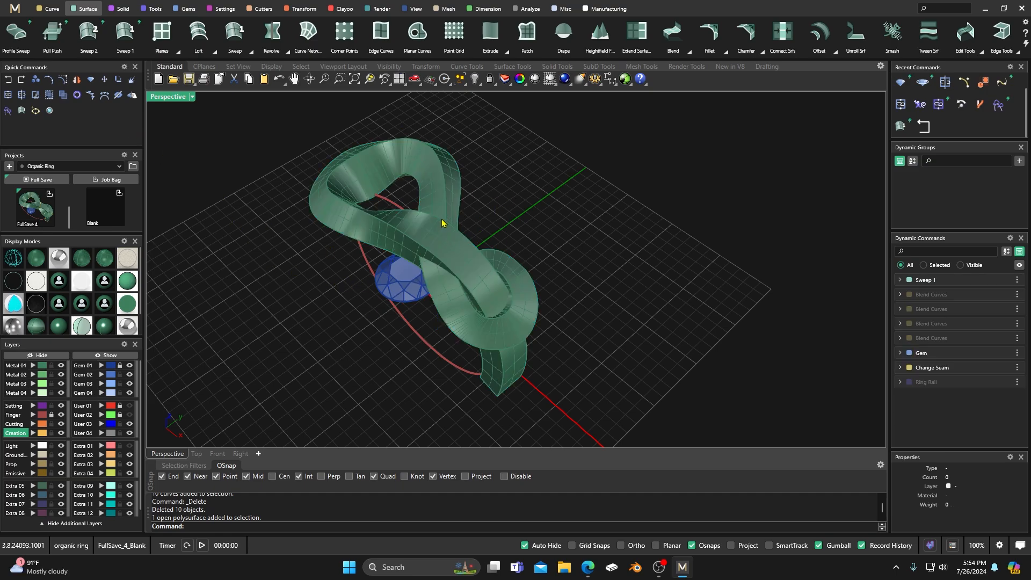
{"action": "right_click_drag", "start_coordinate": [437, 291], "coordinate": [513, 314]}
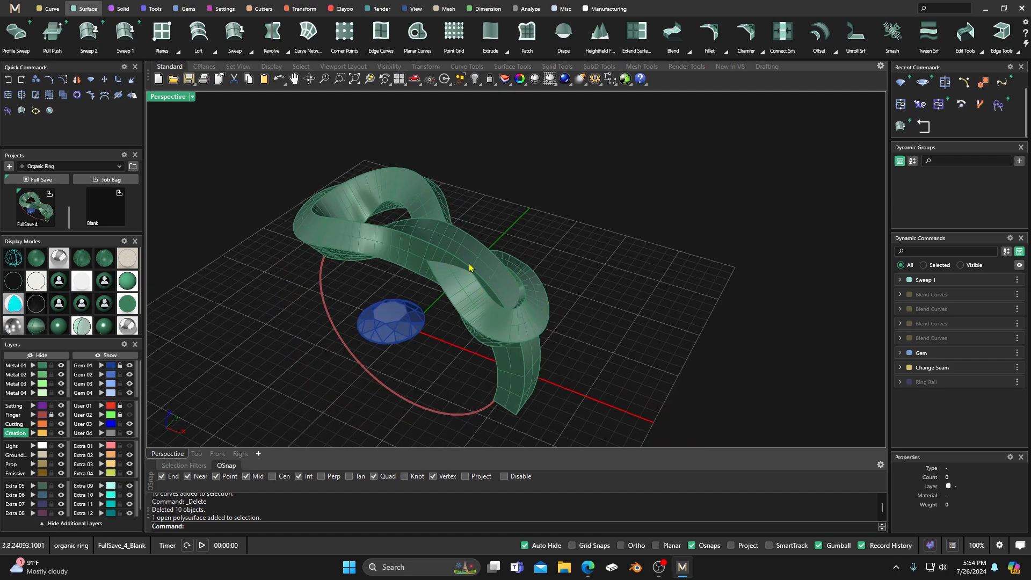
{"action": "right_click_drag", "start_coordinate": [460, 247], "coordinate": [442, 288]}
{"action": "scroll", "coordinate": [461, 289], "scroll_direction": "down", "scroll_amount": 2}
{"action": "scroll", "coordinate": [453, 322], "scroll_direction": "up", "scroll_amount": 3}
{"action": "right_click_drag", "start_coordinate": [453, 322], "coordinate": [459, 255]}
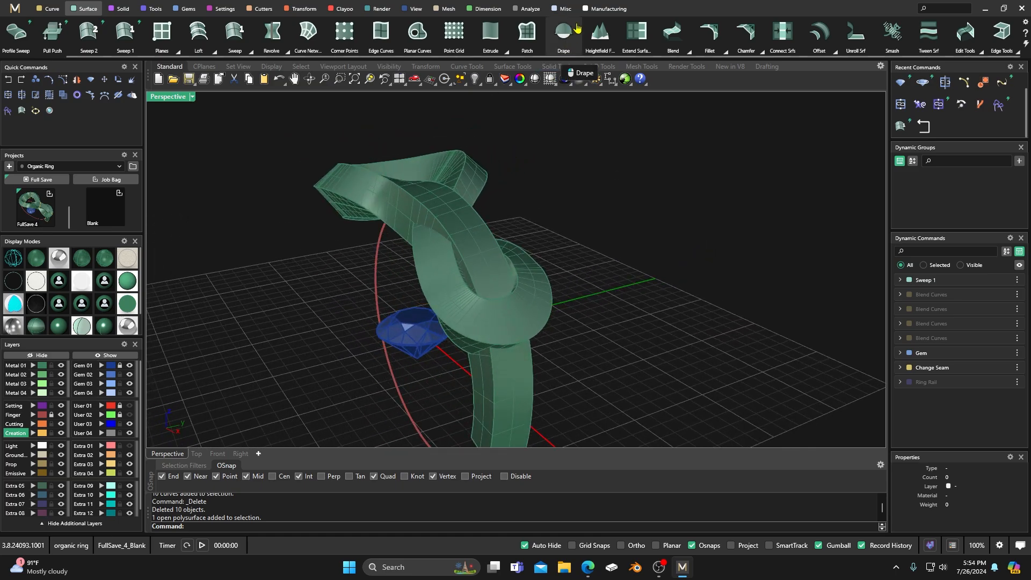
{"action": "right_click_drag", "start_coordinate": [463, 214], "coordinate": [480, 294]}
{"action": "scroll", "coordinate": [462, 274], "scroll_direction": "up", "scroll_amount": 2}
{"action": "scroll", "coordinate": [482, 304], "scroll_direction": "down", "scroll_amount": 2}
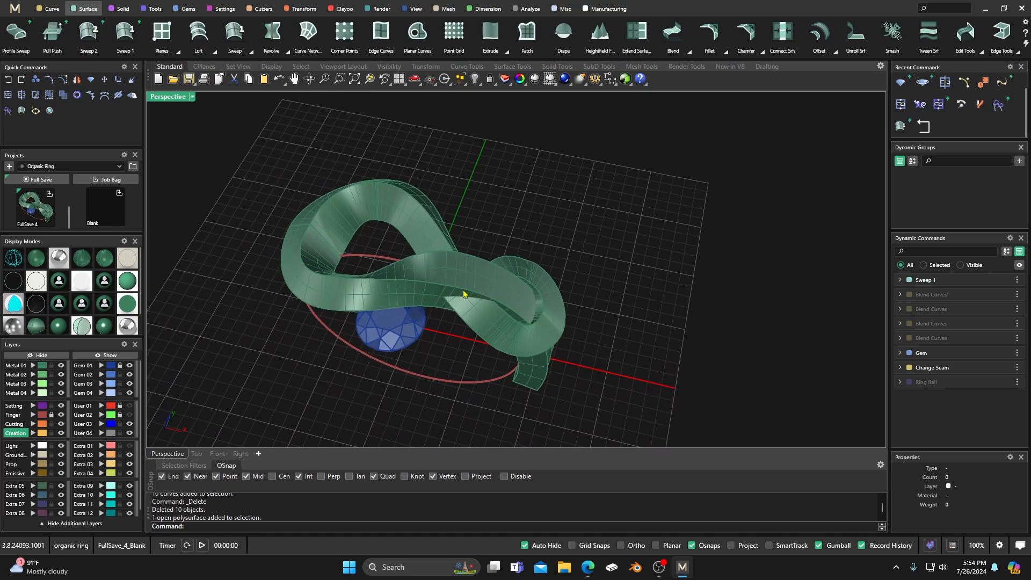
{"action": "right_click_drag", "start_coordinate": [483, 304], "coordinate": [471, 260]}
{"action": "scroll", "coordinate": [471, 261], "scroll_direction": "up", "scroll_amount": 3}
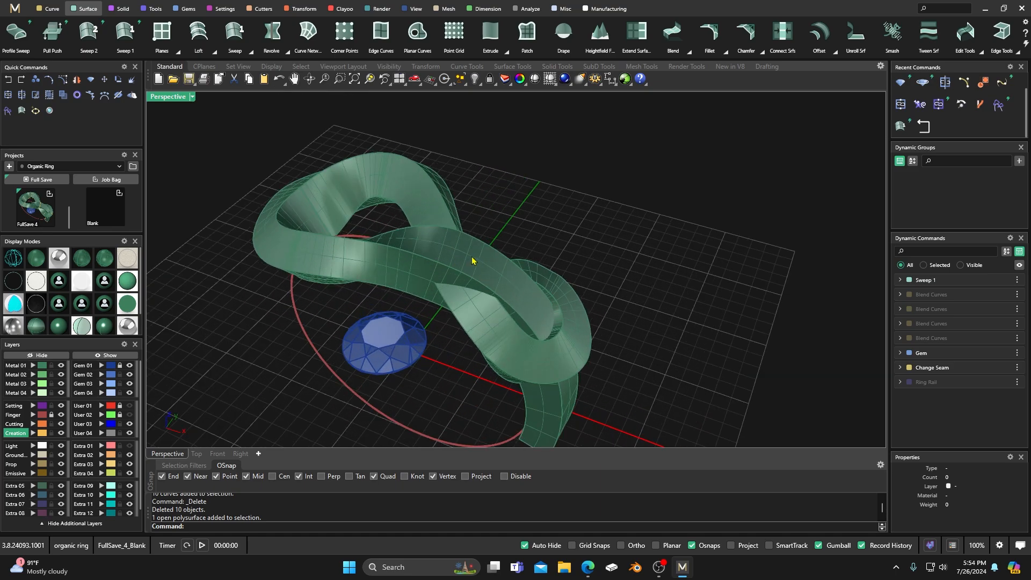
Step: Try exploding the swept knot into separate surfaces, check one of them, and undo the explode
{"action": "left_click", "coordinate": [459, 257]}
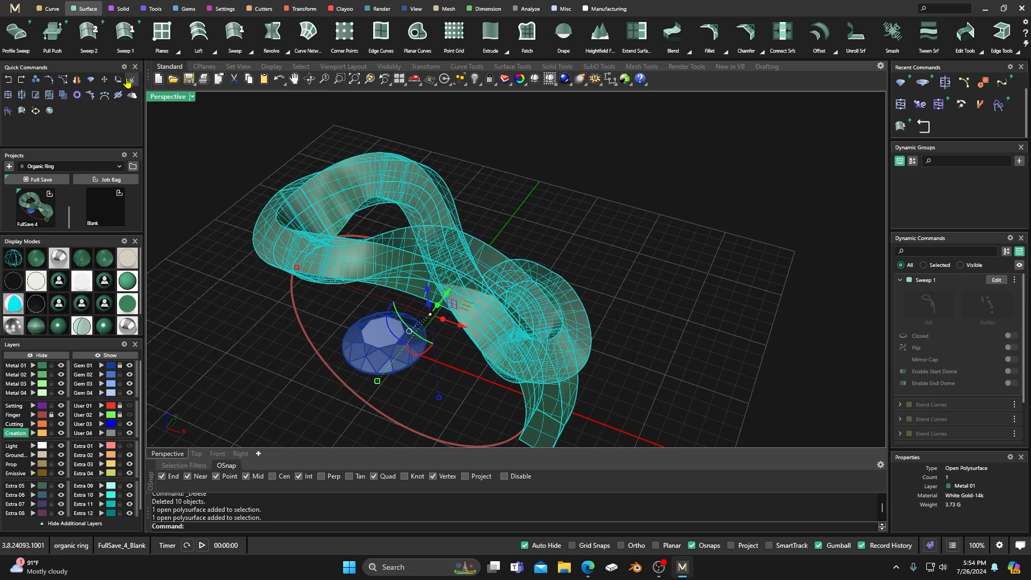
{"action": "left_click", "coordinate": [131, 79]}
{"action": "right_click", "coordinate": [202, 154]}
{"action": "left_click", "coordinate": [202, 153]}
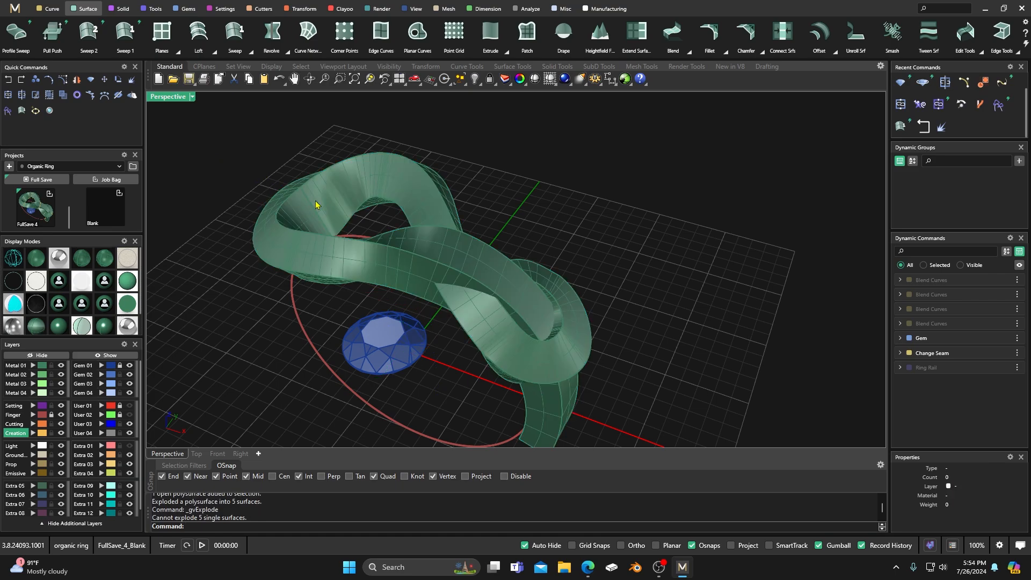
{"action": "left_click", "coordinate": [316, 201]}
{"action": "left_click", "coordinate": [220, 159]}
{"action": "left_click", "coordinate": [7, 81]}
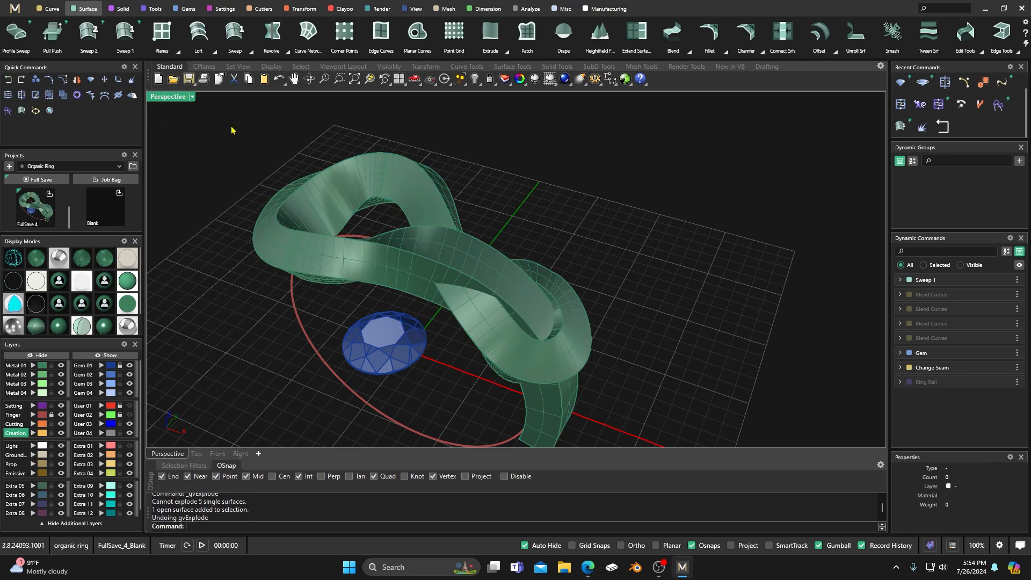
Step: Try to turn on the control points of the joined knot polysurface
{"action": "left_click", "coordinate": [318, 223]}
{"action": "left_click", "coordinate": [66, 82]}
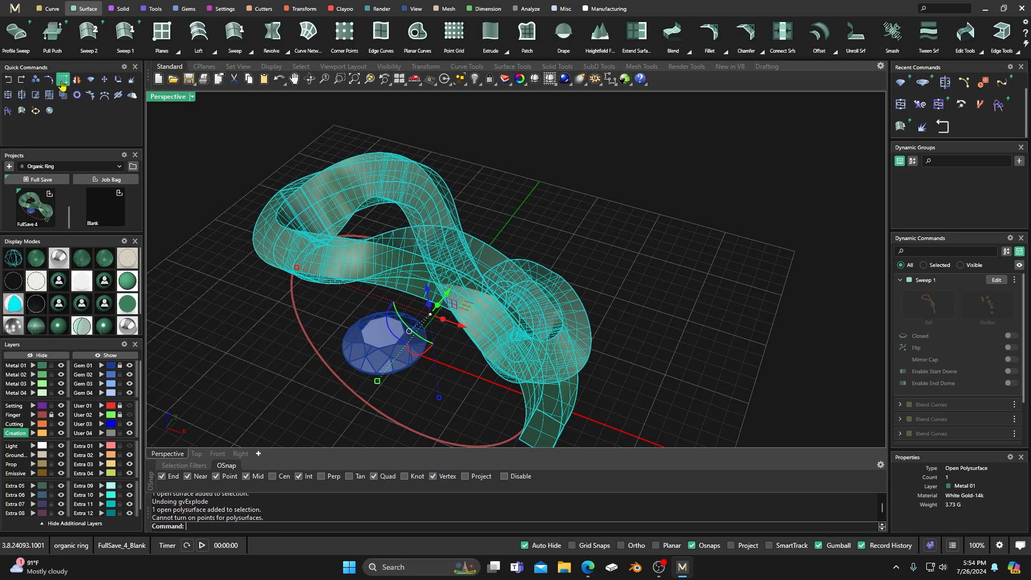
{"action": "left_click", "coordinate": [265, 145]}
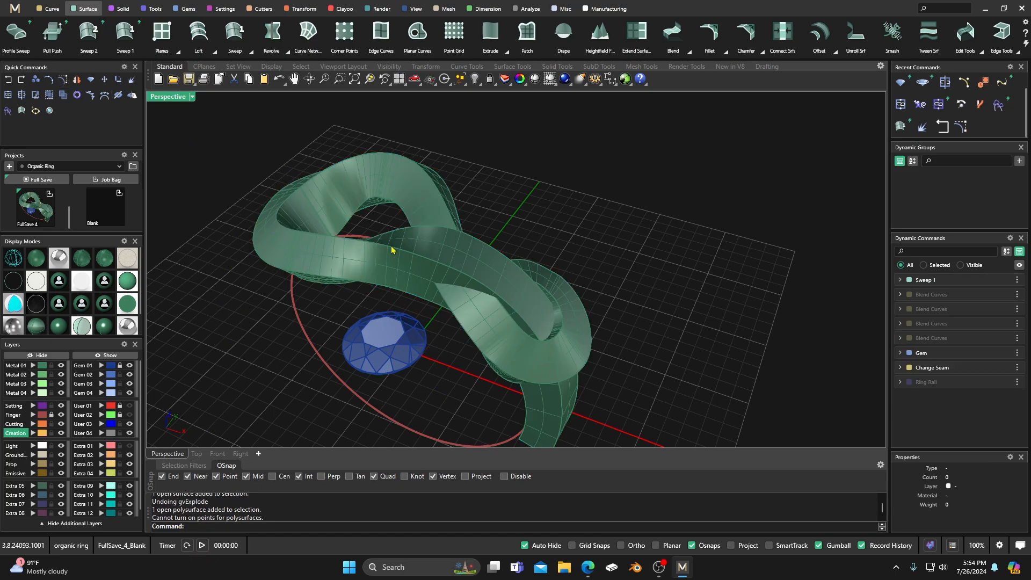
Step: Explode the knot polysurface into separate surfaces and check the control points of its top surface
{"action": "right_click_drag", "start_coordinate": [349, 247], "coordinate": [354, 224]}
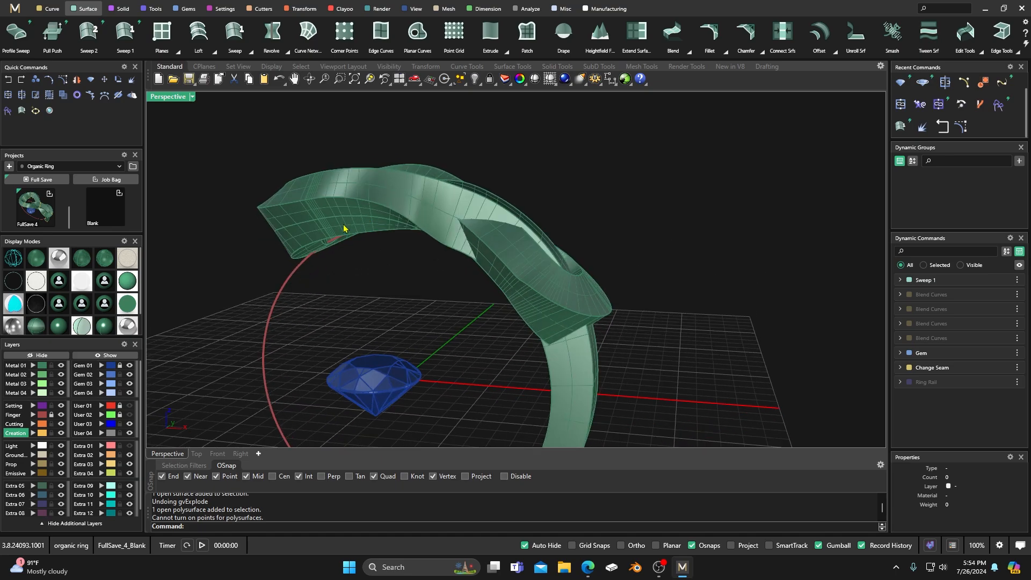
{"action": "right_click_drag", "start_coordinate": [444, 138], "coordinate": [398, 237]}
{"action": "left_click", "coordinate": [398, 239]}
{"action": "left_click", "coordinate": [130, 81]}
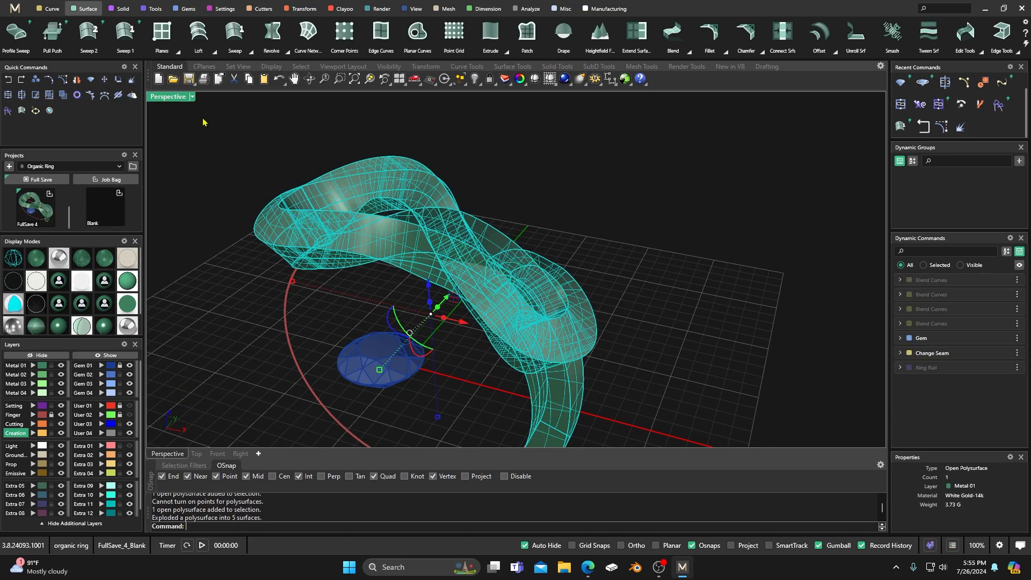
{"action": "left_click", "coordinate": [63, 80]}
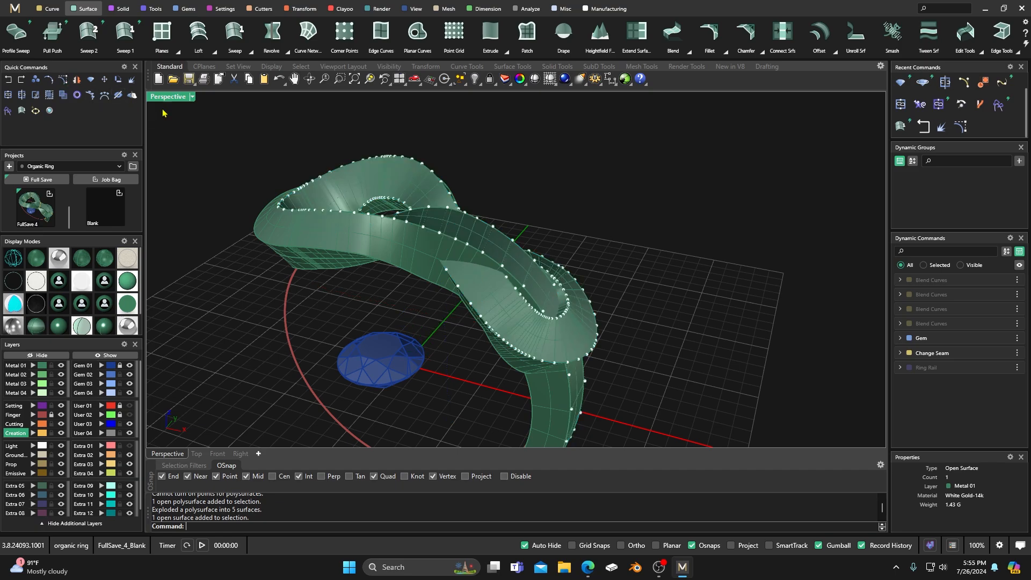
{"action": "key", "text": "Escape"}
{"action": "right_click_drag", "start_coordinate": [336, 184], "coordinate": [380, 252]}
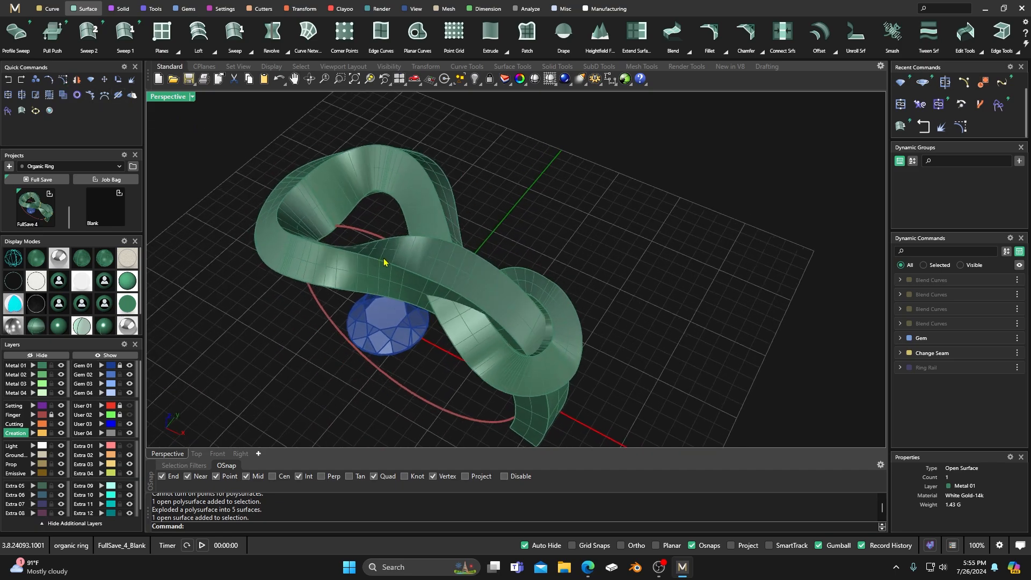
Step: Examine the individual surfaces of the exploded knot by selecting them one at a time around the loop and crossing
{"action": "left_click", "coordinate": [418, 217]}
{"action": "left_click", "coordinate": [477, 167]}
{"action": "right_click_drag", "start_coordinate": [509, 204], "coordinate": [491, 192]}
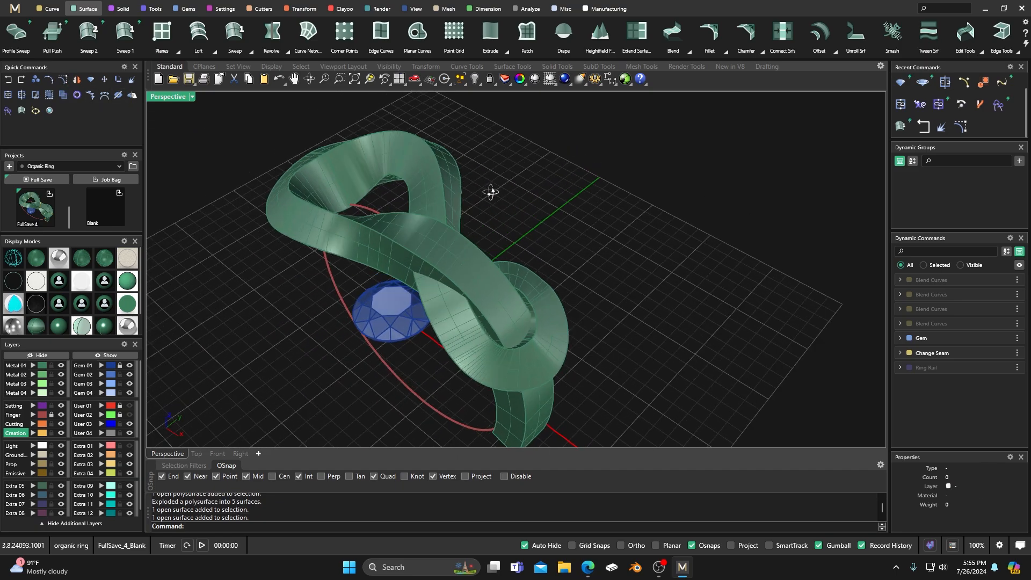
{"action": "scroll", "coordinate": [490, 203], "scroll_direction": "down", "scroll_amount": 4}
{"action": "scroll", "coordinate": [471, 283], "scroll_direction": "up", "scroll_amount": 4}
{"action": "left_click", "coordinate": [472, 285]}
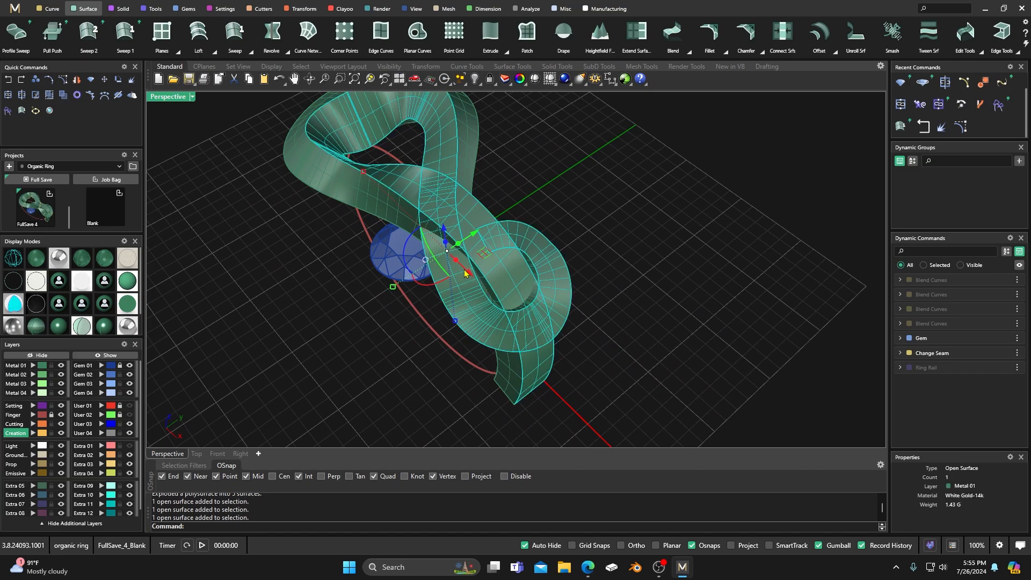
{"action": "key", "text": "Escape"}
{"action": "left_click", "coordinate": [370, 205]}
{"action": "key", "text": "Escape"}
{"action": "left_click", "coordinate": [407, 185]}
{"action": "left_click", "coordinate": [424, 139]}
{"action": "left_click", "coordinate": [466, 144]}
{"action": "left_click", "coordinate": [526, 161]}
Step: Merge the first pair of adjoining surfaces on the side of the knot's large loop with smoothing on
{"action": "scroll", "coordinate": [514, 282], "scroll_direction": "down", "scroll_amount": 5}
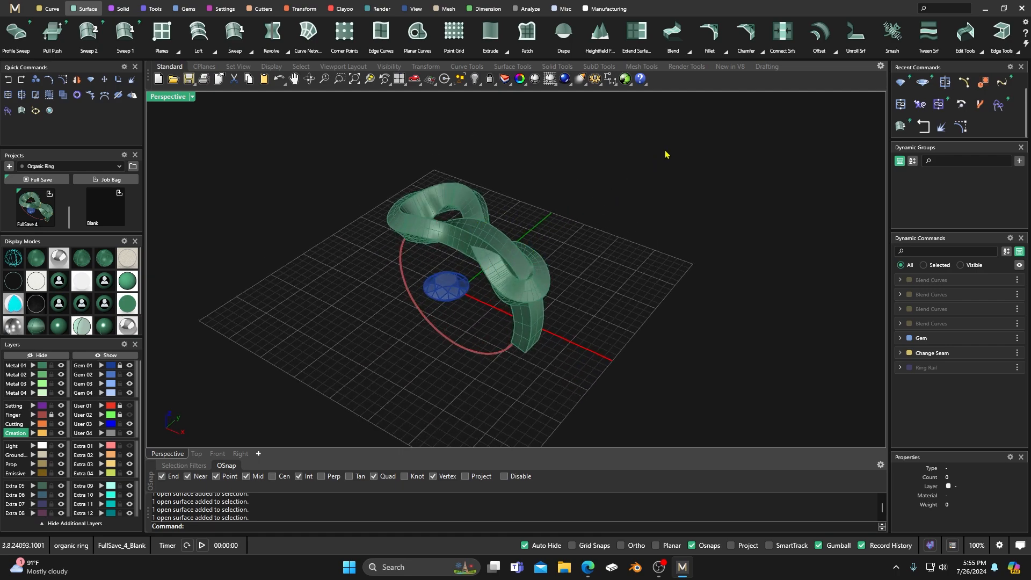
{"action": "left_click", "coordinate": [980, 57]}
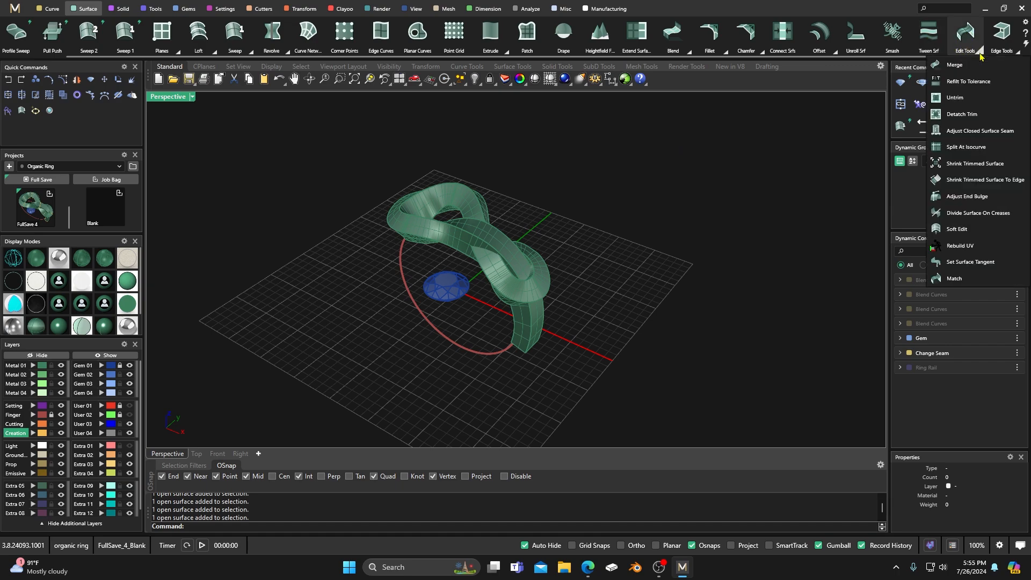
{"action": "left_click", "coordinate": [953, 74]}
{"action": "scroll", "coordinate": [460, 237], "scroll_direction": "up", "scroll_amount": 4}
{"action": "right_click_drag", "start_coordinate": [428, 267], "coordinate": [443, 198]}
{"action": "left_click", "coordinate": [374, 159]}
{"action": "left_click", "coordinate": [382, 184]}
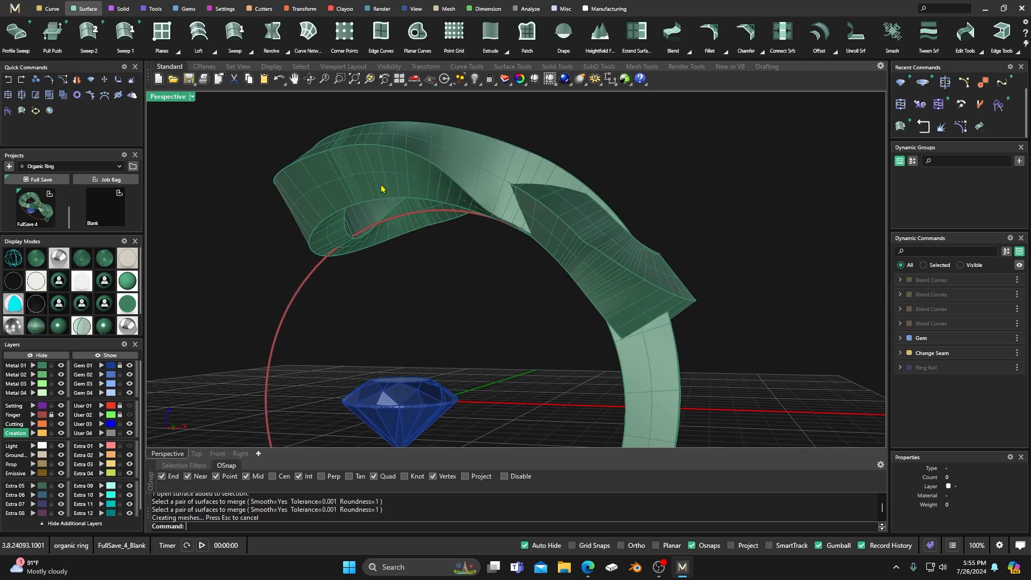
Step: Merge two more pairs of adjoining surfaces around the knot band, repeating the surface merge for each pair
{"action": "right_click", "coordinate": [260, 160]}
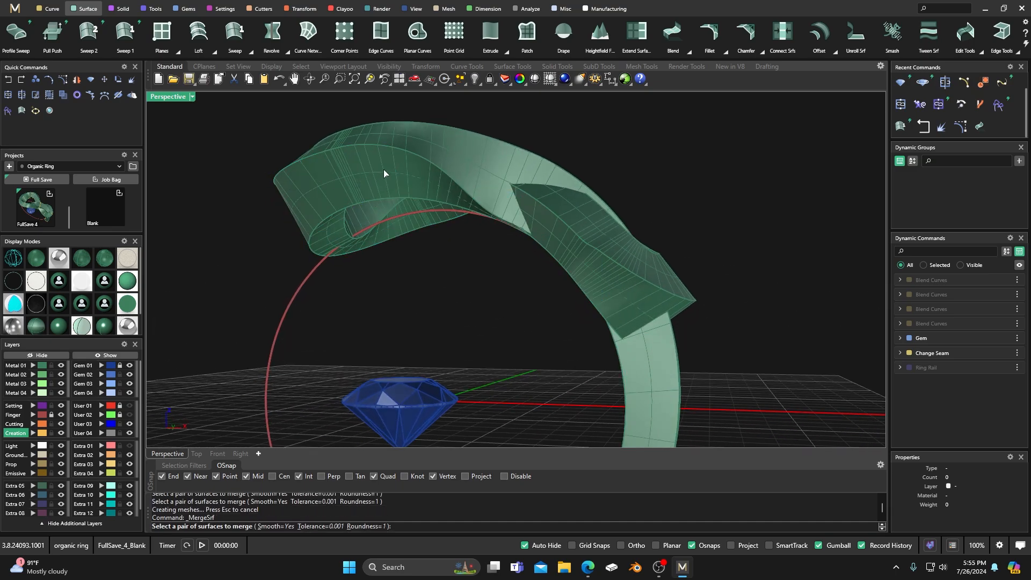
{"action": "left_click", "coordinate": [382, 169]}
{"action": "right_click_drag", "start_coordinate": [381, 169], "coordinate": [378, 199]}
{"action": "left_click", "coordinate": [378, 198]}
{"action": "right_click", "coordinate": [263, 166]}
{"action": "left_click", "coordinate": [308, 202]}
{"action": "left_click", "coordinate": [339, 179]}
Step: Merge the last remaining side surface on the back of the knot with the rest of the band
{"action": "right_click", "coordinate": [274, 134]}
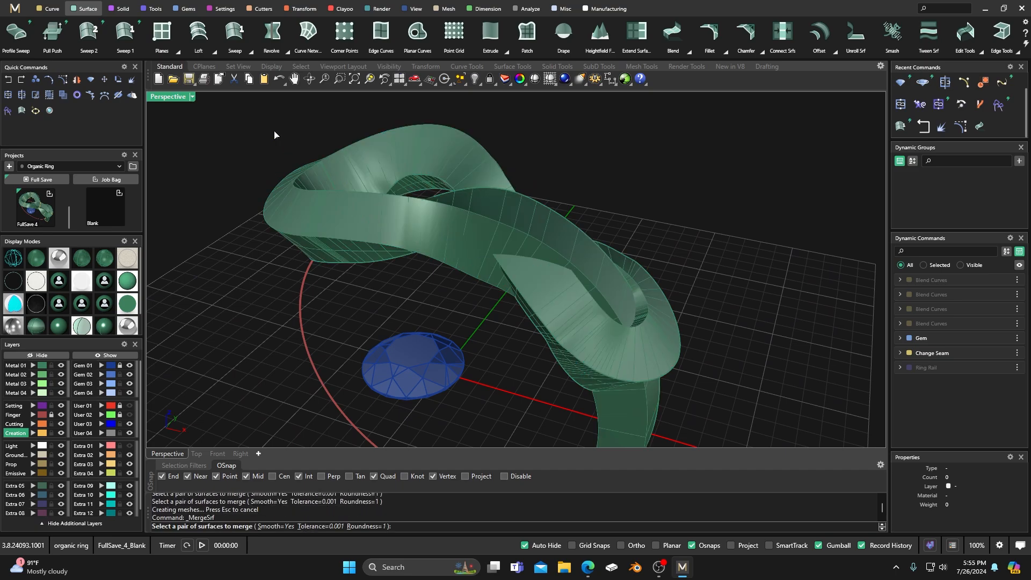
{"action": "right_click_drag", "start_coordinate": [342, 170], "coordinate": [330, 223]}
{"action": "left_click", "coordinate": [339, 193]}
{"action": "right_click_drag", "start_coordinate": [375, 248], "coordinate": [561, 197]}
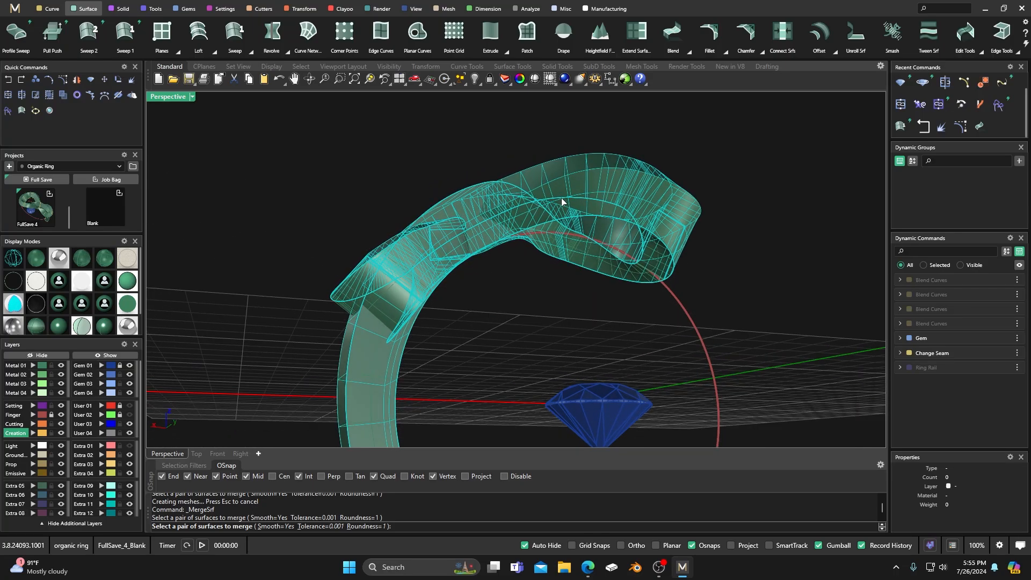
{"action": "left_click", "coordinate": [559, 235]}
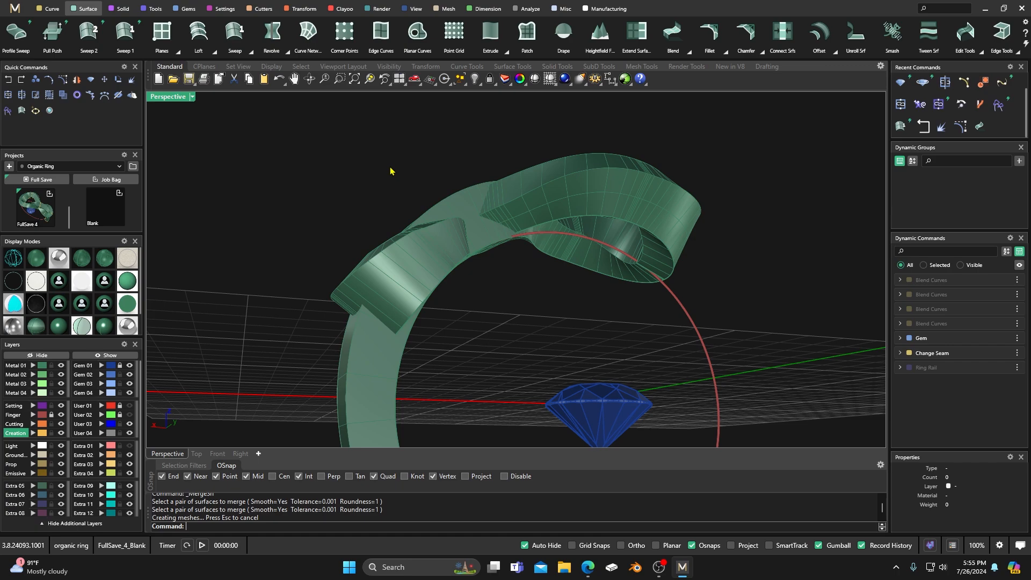
Step: Check that the knot is a single surface by selecting it, hiding it and showing it again
{"action": "scroll", "coordinate": [390, 171], "scroll_direction": "down", "scroll_amount": 3}
{"action": "right_click_drag", "start_coordinate": [387, 179], "coordinate": [532, 221]}
{"action": "left_click", "coordinate": [482, 205]}
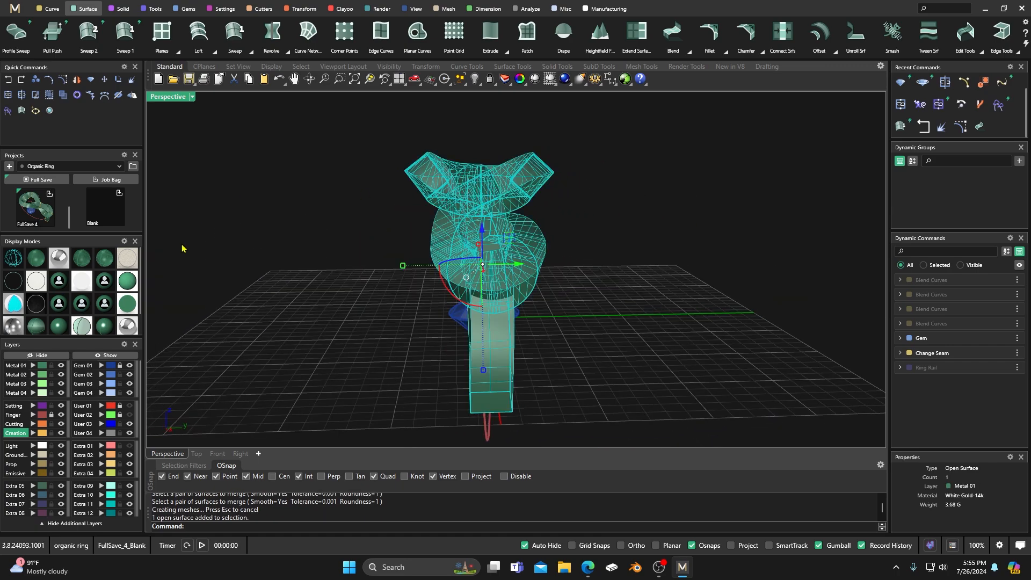
{"action": "left_click", "coordinate": [35, 355]}
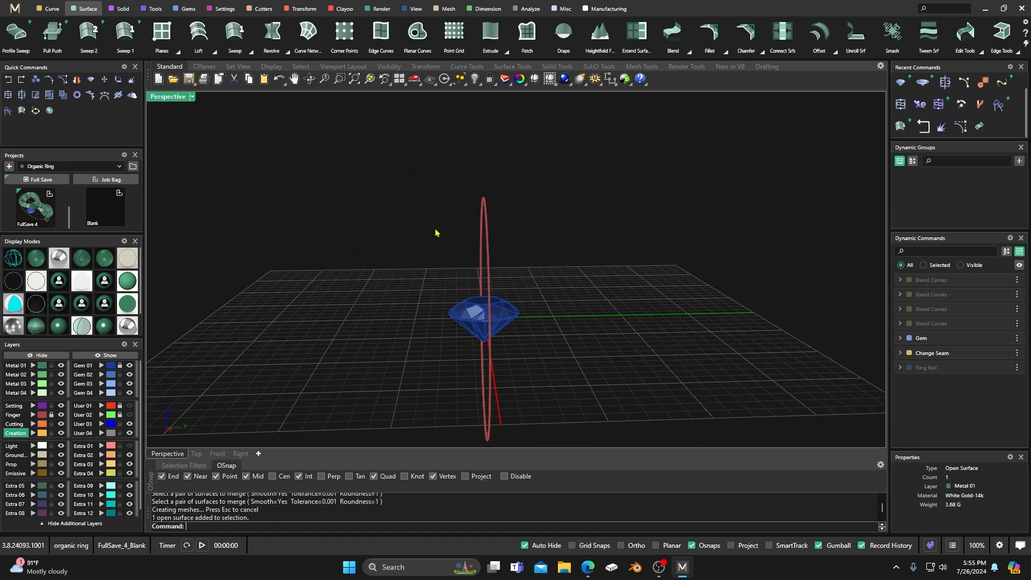
{"action": "left_click", "coordinate": [105, 355]}
Step: Turn on the merged knot surface's control points to inspect them, and turn them off again
{"action": "right_click_drag", "start_coordinate": [297, 249], "coordinate": [438, 251]}
{"action": "left_click", "coordinate": [437, 251]}
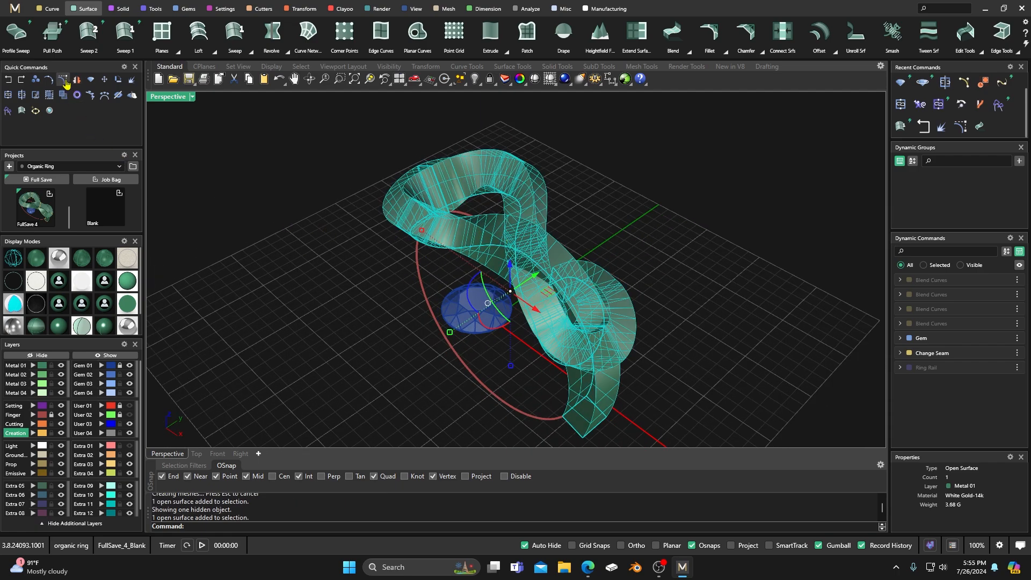
{"action": "left_click", "coordinate": [64, 81]}
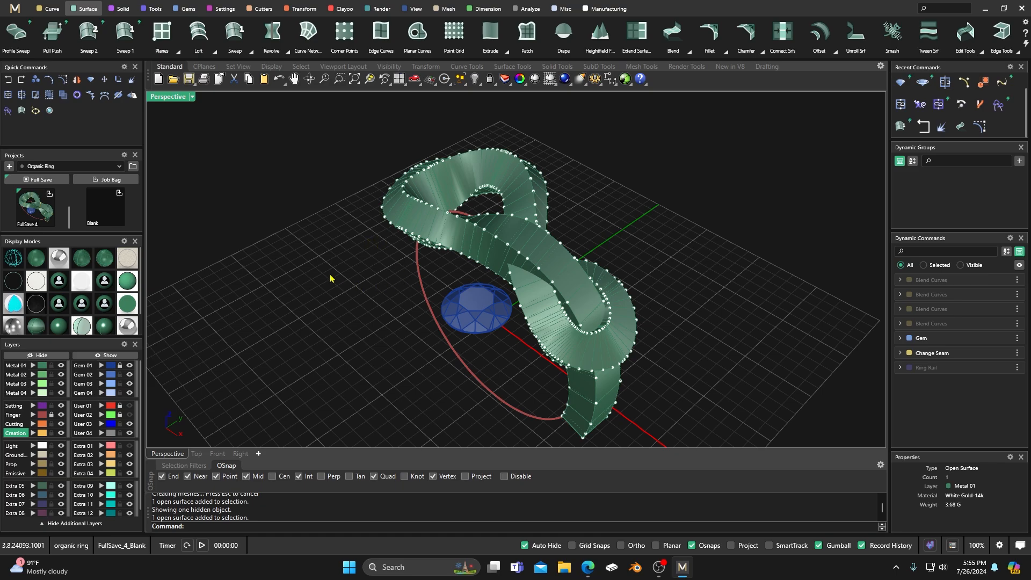
{"action": "right_click_drag", "start_coordinate": [331, 279], "coordinate": [343, 294]}
{"action": "key", "text": "Escape"}
Step: Examine the merged knot surface's shape from several angles and distances
{"action": "scroll", "coordinate": [284, 239], "scroll_direction": "down", "scroll_amount": 5}
{"action": "right_click_drag", "start_coordinate": [284, 239], "coordinate": [327, 264]}
{"action": "scroll", "coordinate": [387, 294], "scroll_direction": "up", "scroll_amount": 5}
{"action": "right_click_drag", "start_coordinate": [388, 295], "coordinate": [425, 272]}
{"action": "scroll", "coordinate": [465, 270], "scroll_direction": "up", "scroll_amount": 2}
{"action": "right_click_drag", "start_coordinate": [478, 304], "coordinate": [456, 291]}
{"action": "scroll", "coordinate": [472, 264], "scroll_direction": "down", "scroll_amount": 4}
{"action": "scroll", "coordinate": [458, 279], "scroll_direction": "down", "scroll_amount": 3}
{"action": "scroll", "coordinate": [464, 290], "scroll_direction": "up", "scroll_amount": 3}
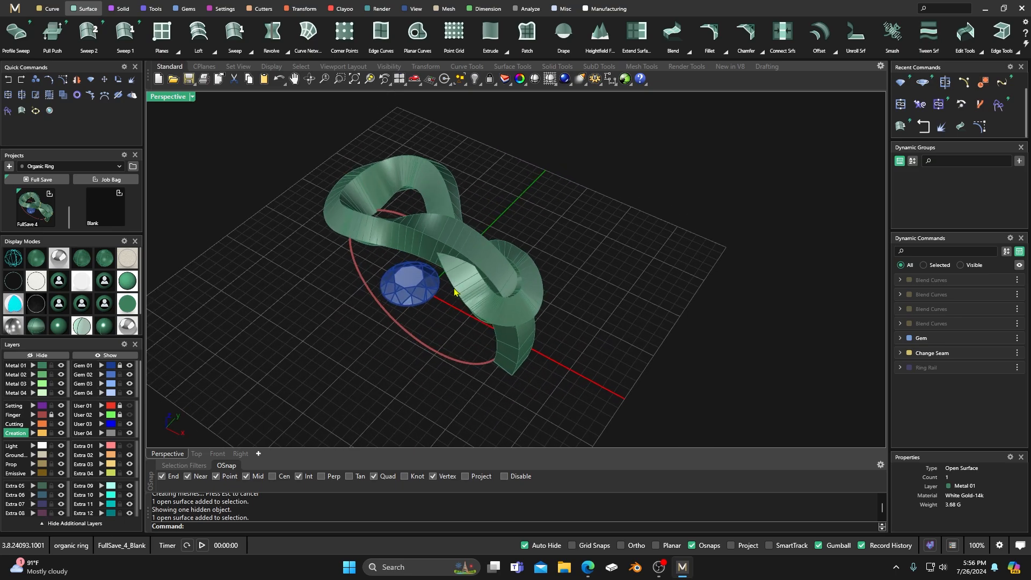
Step: Preview a Rebuild of the merged knot surface with 34 points in U, 65 in V and degree 3 both ways
{"action": "left_click_drag", "start_coordinate": [0, 133], "coordinate": [0, 114]}
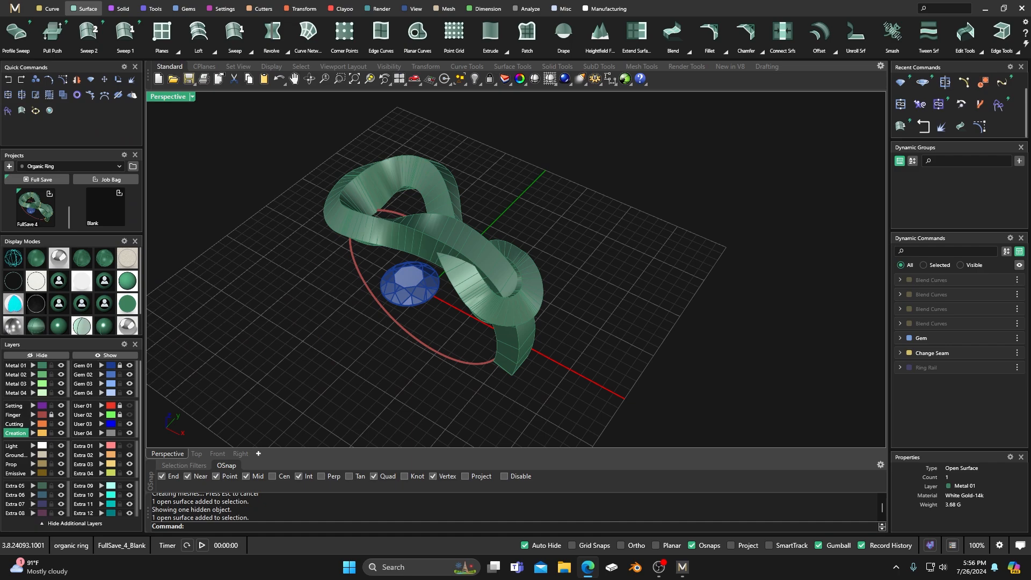
{"action": "left_click", "coordinate": [450, 238]}
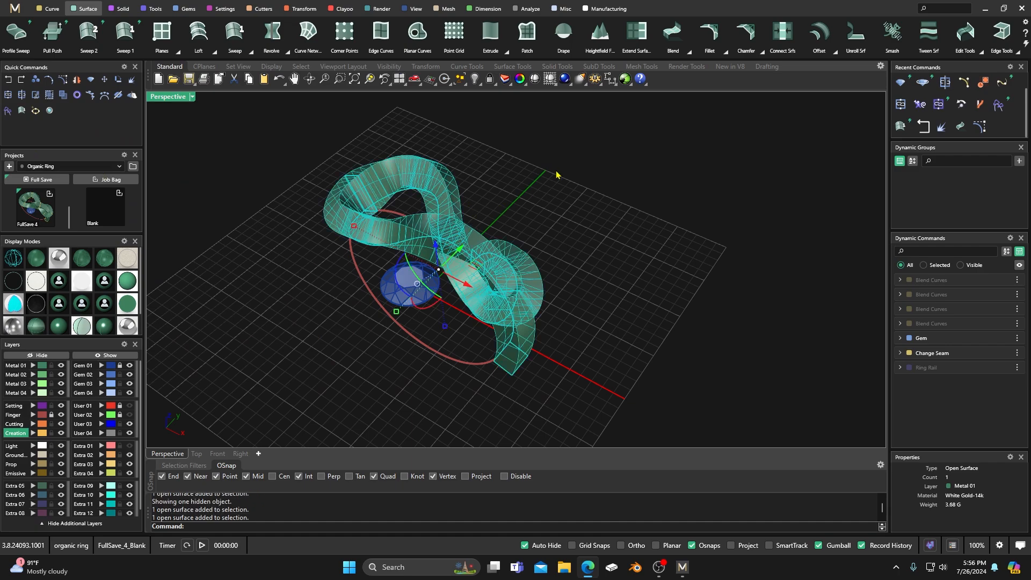
{"action": "type", "text": "Rebuild"}
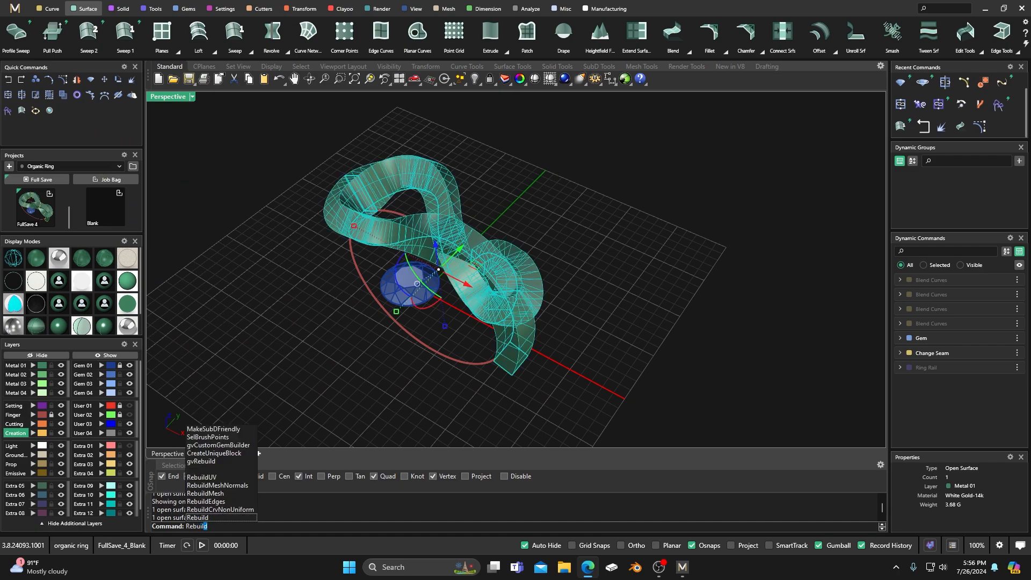
{"action": "key", "text": "Return"}
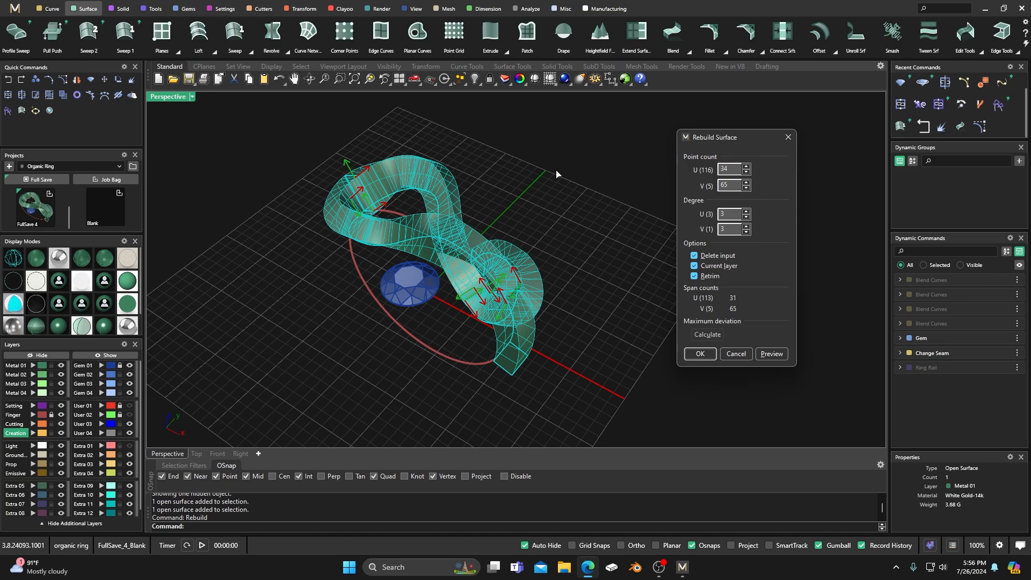
{"action": "right_click_drag", "start_coordinate": [591, 307], "coordinate": [552, 308]}
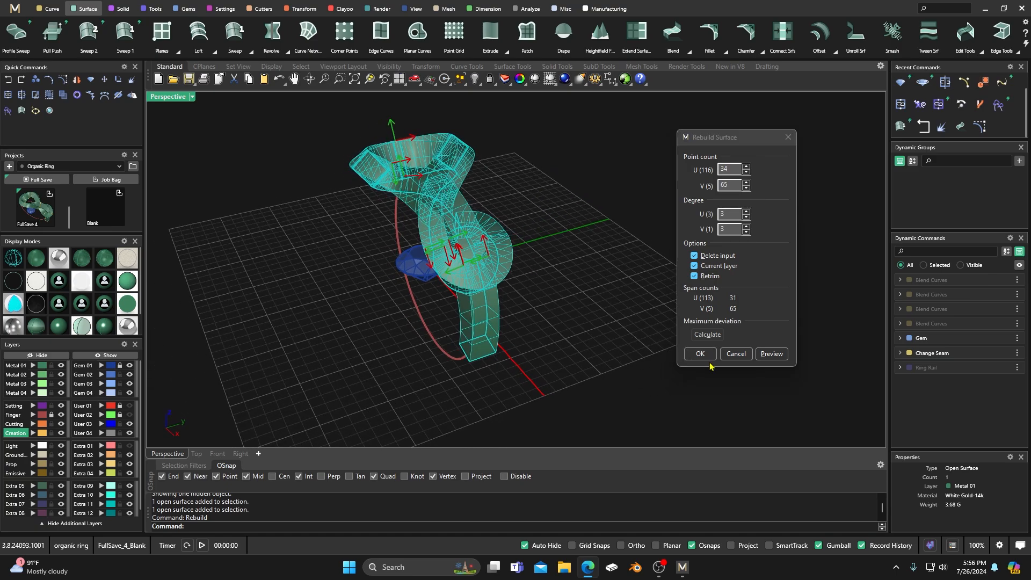
{"action": "left_click", "coordinate": [772, 353]}
Step: Compare the rebuild preview with the original knot band along the shank and around the loops from several angles
{"action": "scroll", "coordinate": [519, 286], "scroll_direction": "up", "scroll_amount": 5}
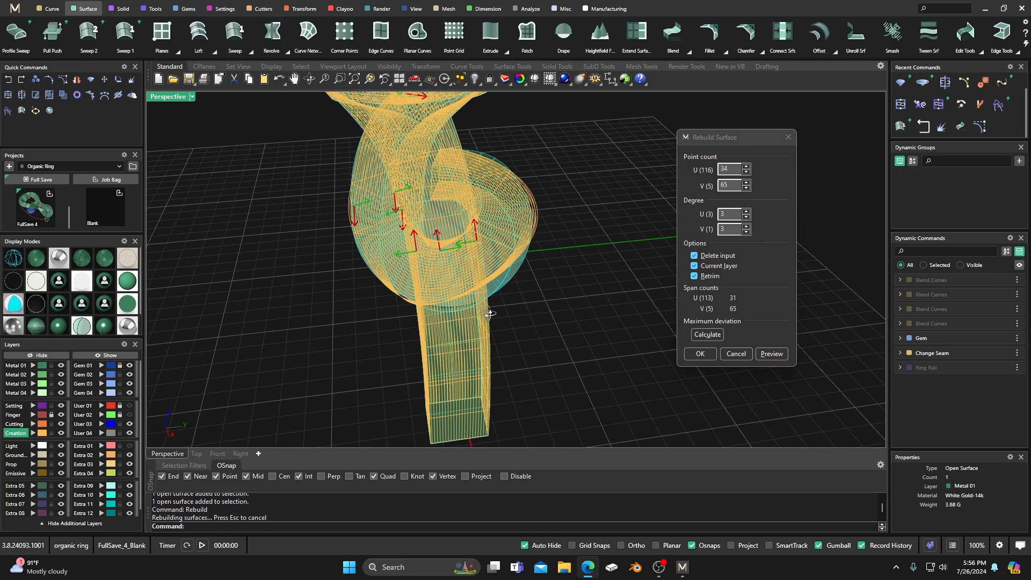
{"action": "scroll", "coordinate": [561, 326], "scroll_direction": "down", "scroll_amount": 2}
{"action": "right_click_drag", "start_coordinate": [559, 322], "coordinate": [444, 317]}
{"action": "scroll", "coordinate": [443, 317], "scroll_direction": "up", "scroll_amount": 1}
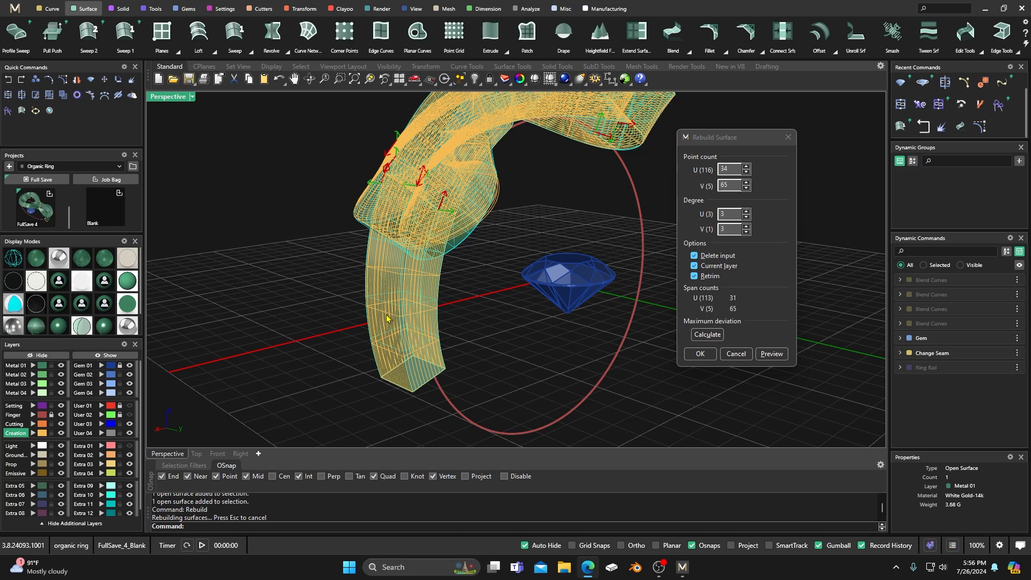
{"action": "scroll", "coordinate": [393, 317], "scroll_direction": "up", "scroll_amount": 2}
{"action": "scroll", "coordinate": [407, 328], "scroll_direction": "up", "scroll_amount": 1}
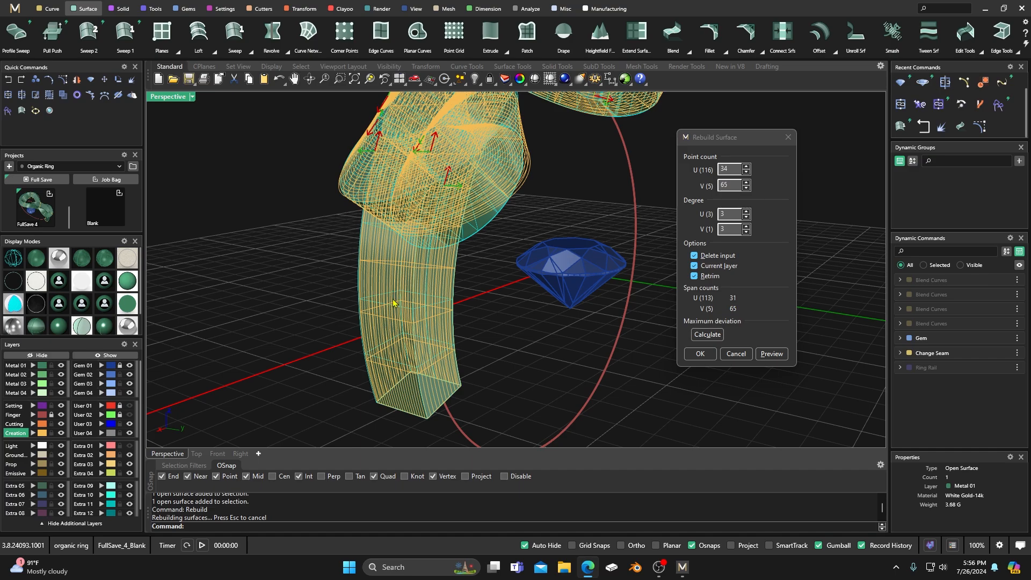
{"action": "scroll", "coordinate": [393, 304], "scroll_direction": "down", "scroll_amount": 3}
{"action": "right_click_drag", "start_coordinate": [394, 303], "coordinate": [466, 325]}
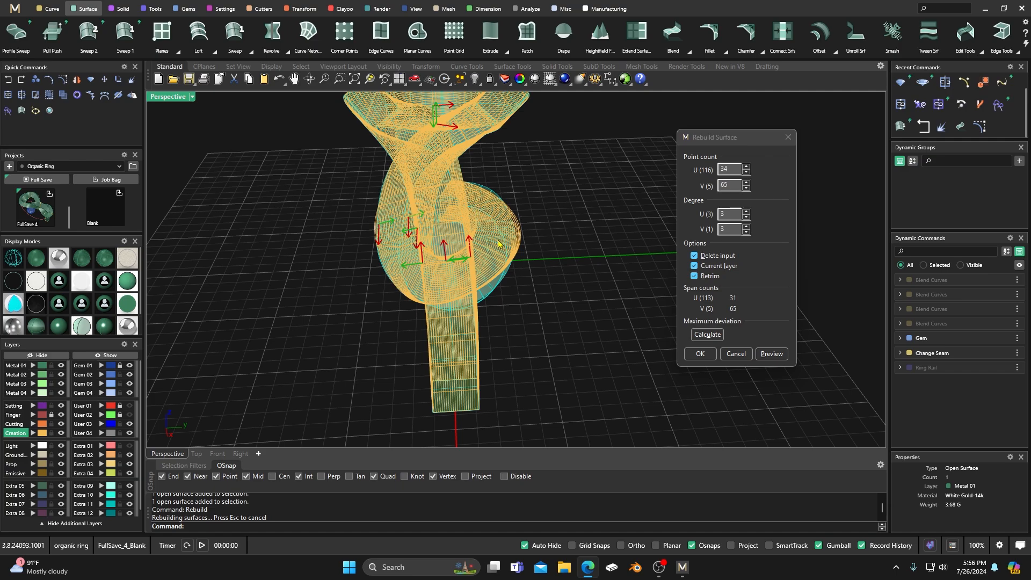
{"action": "right_click_drag", "start_coordinate": [493, 330], "coordinate": [690, 260]}
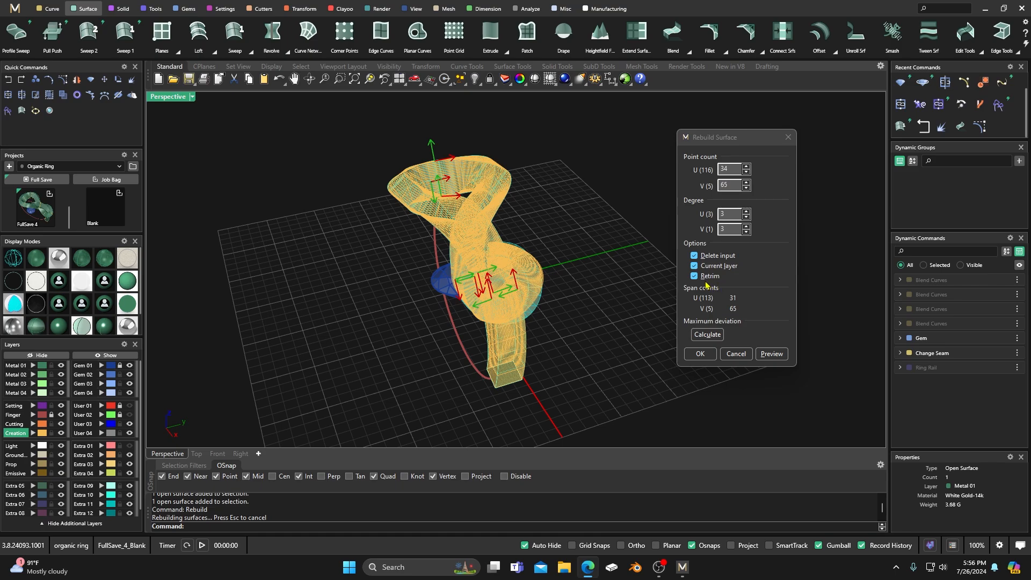
{"action": "right_click_drag", "start_coordinate": [561, 346], "coordinate": [550, 342]}
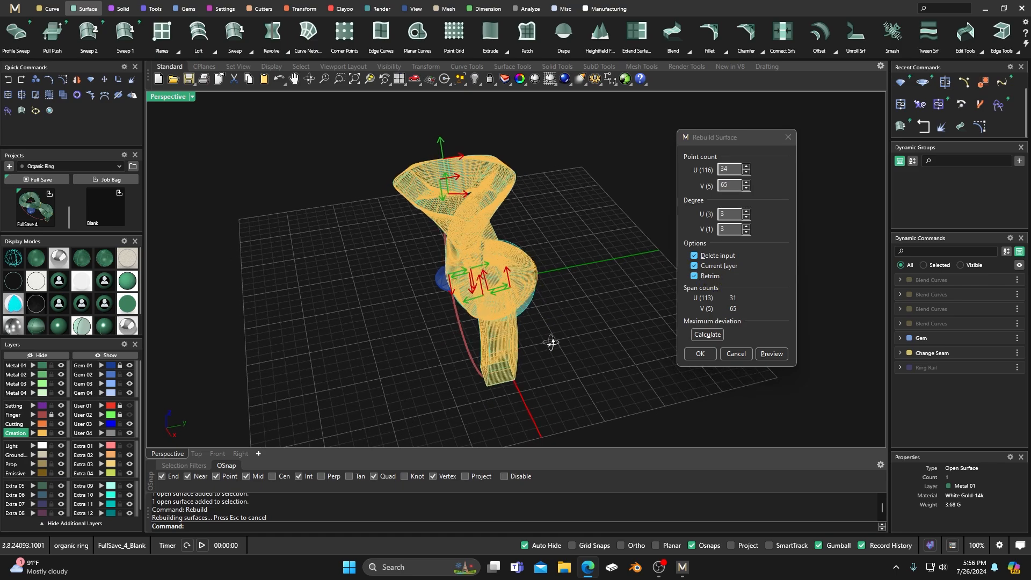
Step: Accept the rebuild with the input surface deleted, and move the rebuilt knot surface to the Metal 01 layer
{"action": "left_click", "coordinate": [700, 354]}
{"action": "scroll", "coordinate": [392, 301], "scroll_direction": "up", "scroll_amount": 5}
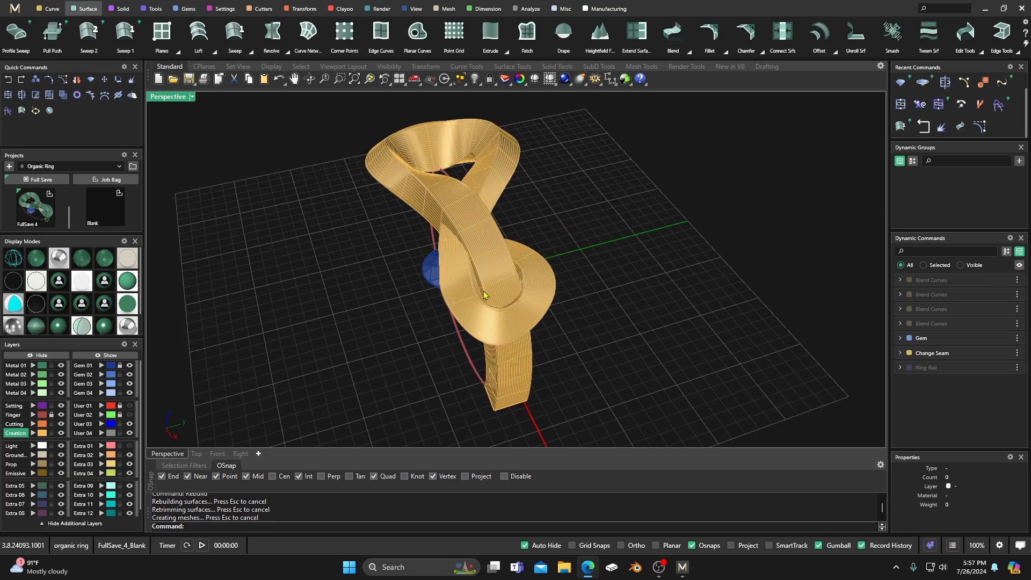
{"action": "left_click", "coordinate": [444, 293]}
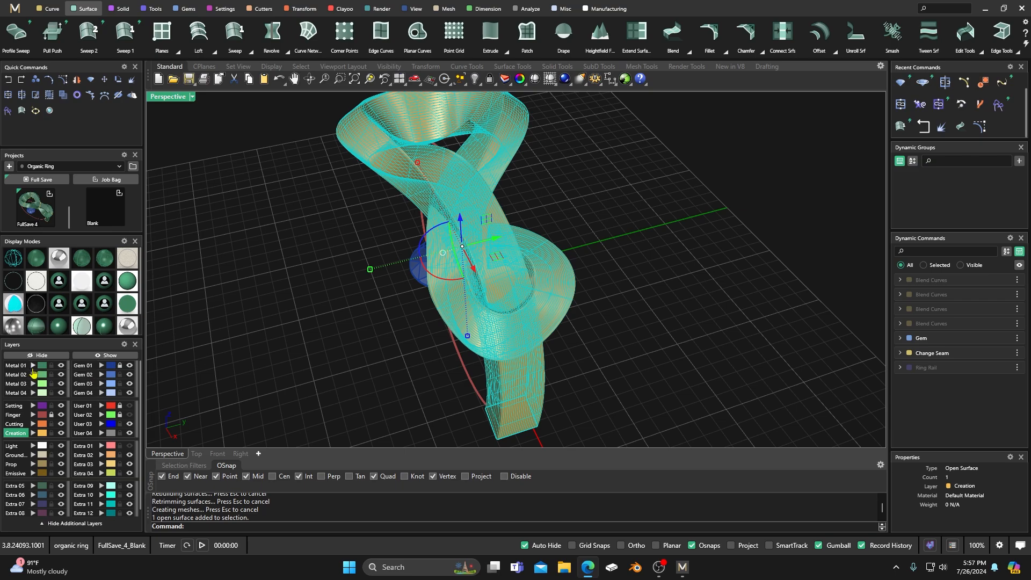
{"action": "left_click", "coordinate": [33, 366]}
{"action": "left_click", "coordinate": [265, 293]}
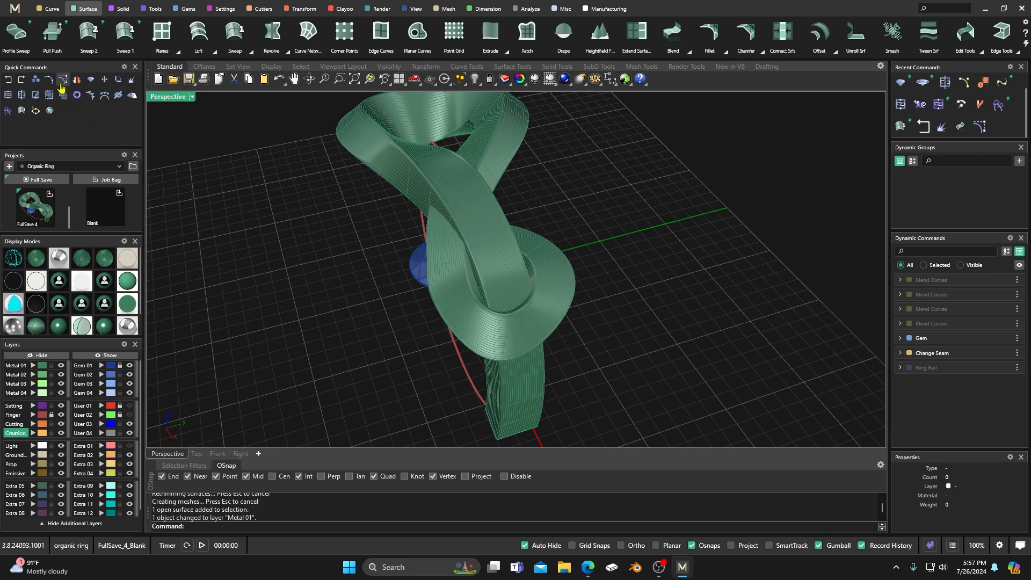
Step: Turn on the rebuilt knot surface's control points and inspect their distribution around the loops and shank
{"action": "left_click", "coordinate": [461, 173]}
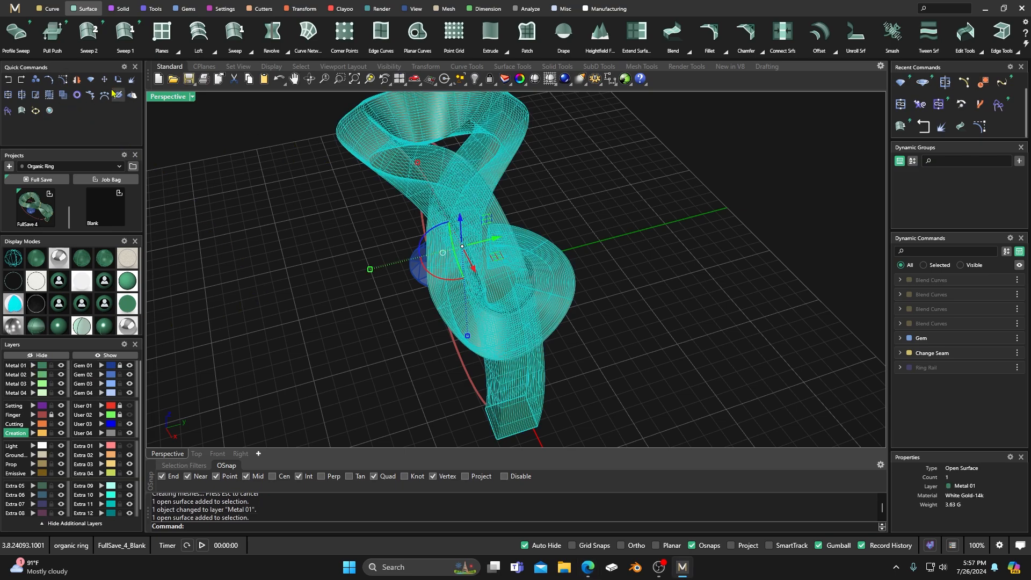
{"action": "left_click", "coordinate": [63, 80]}
{"action": "right_click_drag", "start_coordinate": [317, 334], "coordinate": [290, 273]}
{"action": "scroll", "coordinate": [386, 353], "scroll_direction": "up", "scroll_amount": 4}
{"action": "right_click_drag", "start_coordinate": [385, 352], "coordinate": [543, 355]}
{"action": "scroll", "coordinate": [533, 322], "scroll_direction": "down", "scroll_amount": 4}
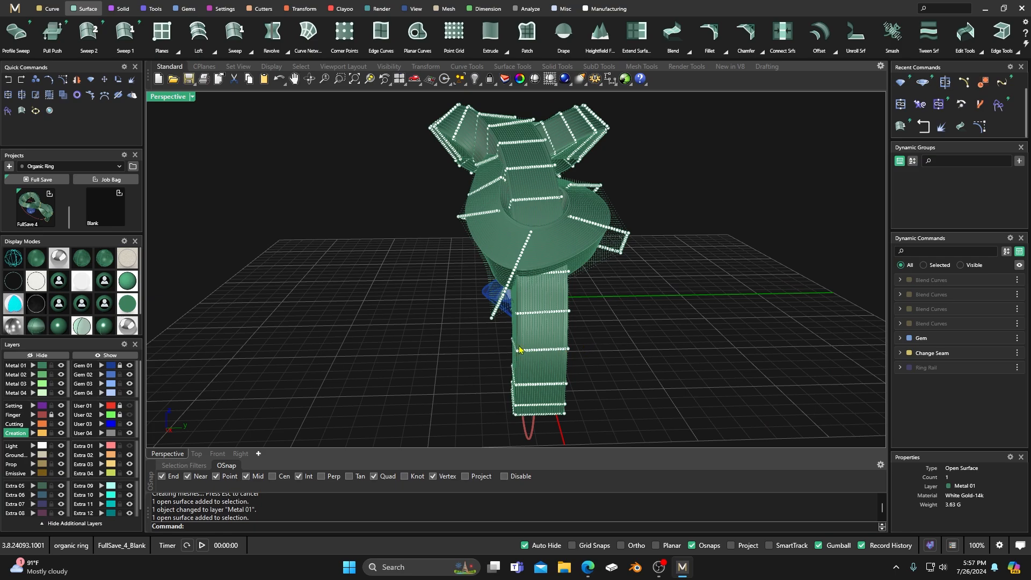
{"action": "right_click_drag", "start_coordinate": [393, 312], "coordinate": [389, 333]}
{"action": "scroll", "coordinate": [414, 343], "scroll_direction": "down", "scroll_amount": 4}
{"action": "scroll", "coordinate": [526, 291], "scroll_direction": "up", "scroll_amount": 4}
{"action": "scroll", "coordinate": [527, 291], "scroll_direction": "up", "scroll_amount": 3}
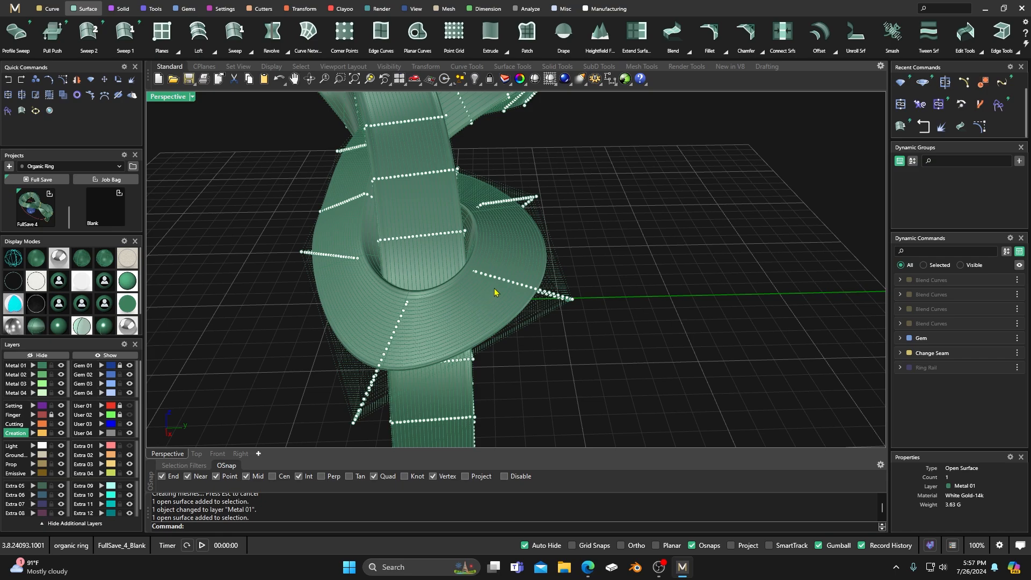
{"action": "scroll", "coordinate": [461, 253], "scroll_direction": "down", "scroll_amount": 4}
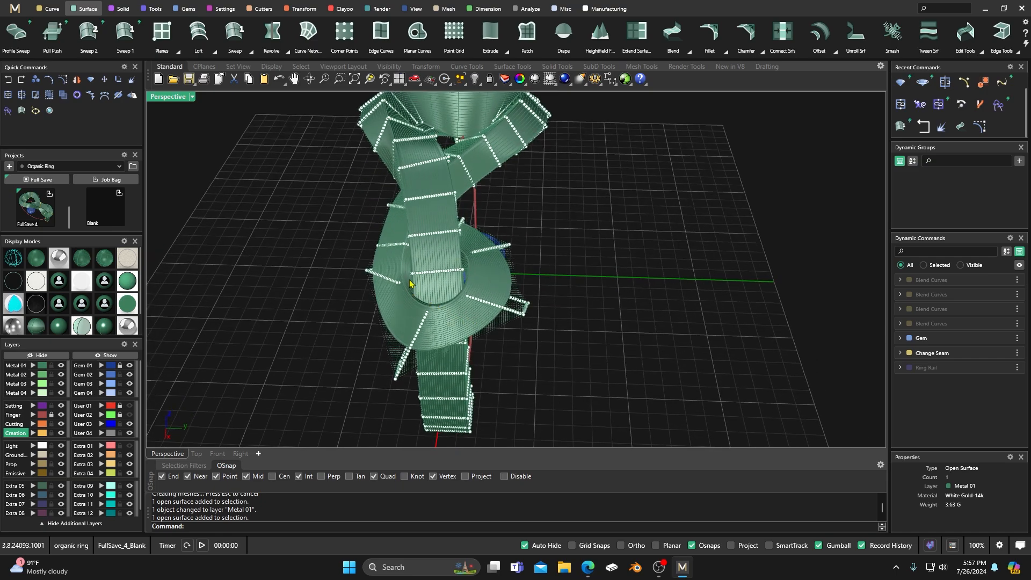
Step: Examine the dense rows of control points along the ring surface and around its overlapping band
{"action": "right_click_drag", "start_coordinate": [379, 347], "coordinate": [418, 305]}
{"action": "scroll", "coordinate": [452, 325], "scroll_direction": "up", "scroll_amount": 4}
{"action": "scroll", "coordinate": [453, 333], "scroll_direction": "down", "scroll_amount": 4}
{"action": "right_click_drag", "start_coordinate": [453, 334], "coordinate": [428, 338]}
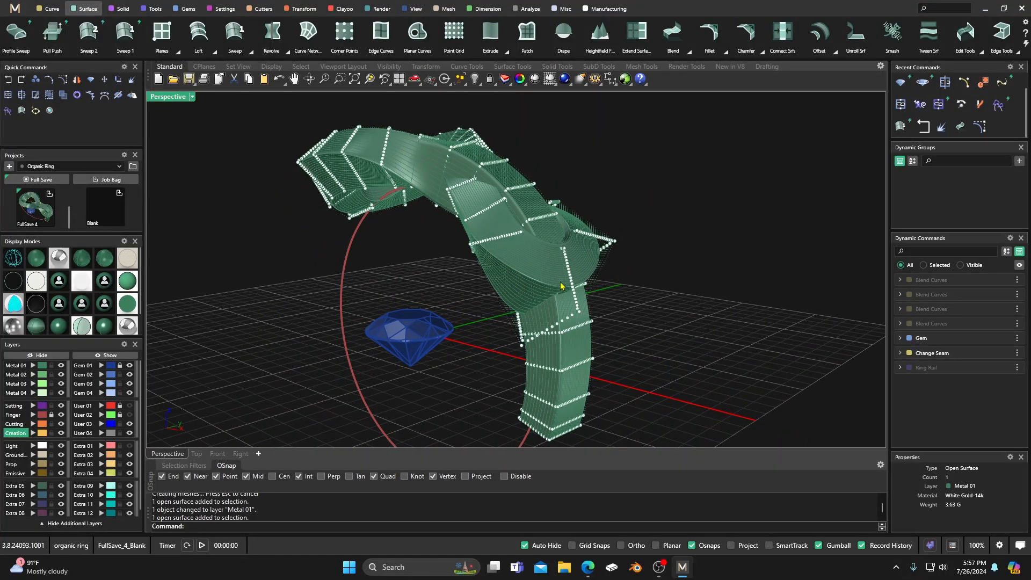
{"action": "right_click_drag", "start_coordinate": [455, 302], "coordinate": [413, 339]}
{"action": "scroll", "coordinate": [463, 227], "scroll_direction": "up", "scroll_amount": 4}
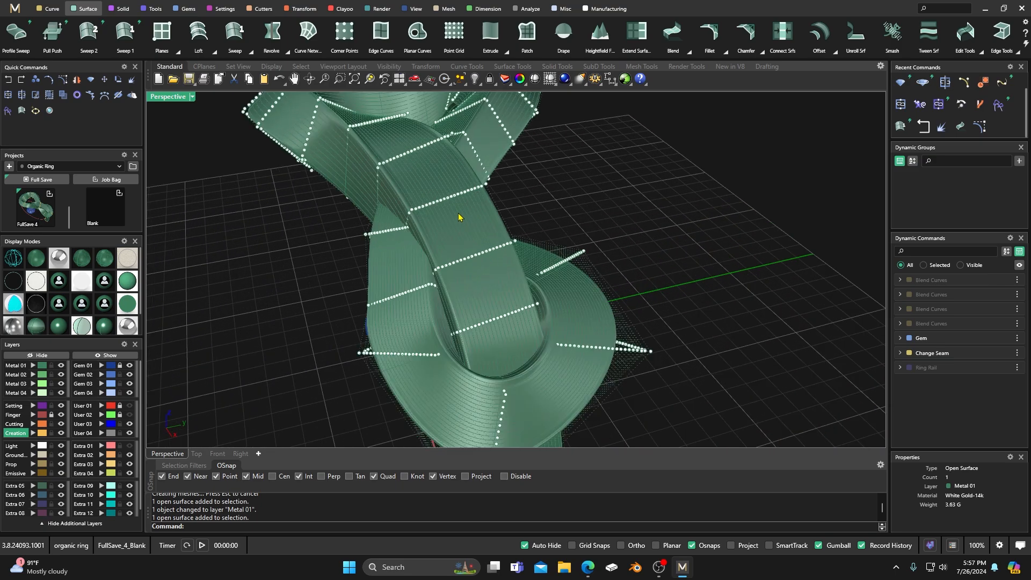
{"action": "scroll", "coordinate": [432, 218], "scroll_direction": "up", "scroll_amount": 5}
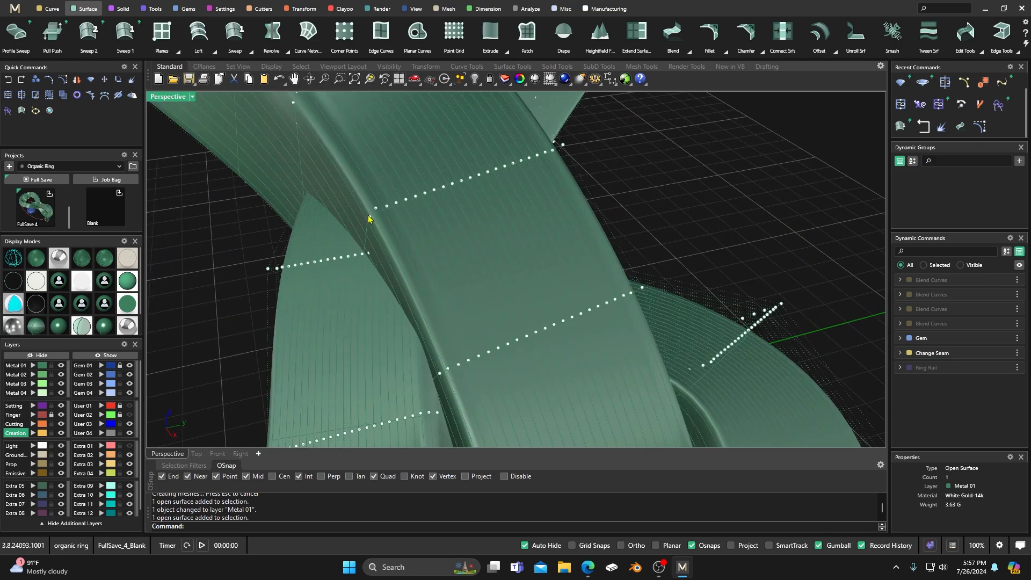
{"action": "scroll", "coordinate": [371, 234], "scroll_direction": "up", "scroll_amount": 4}
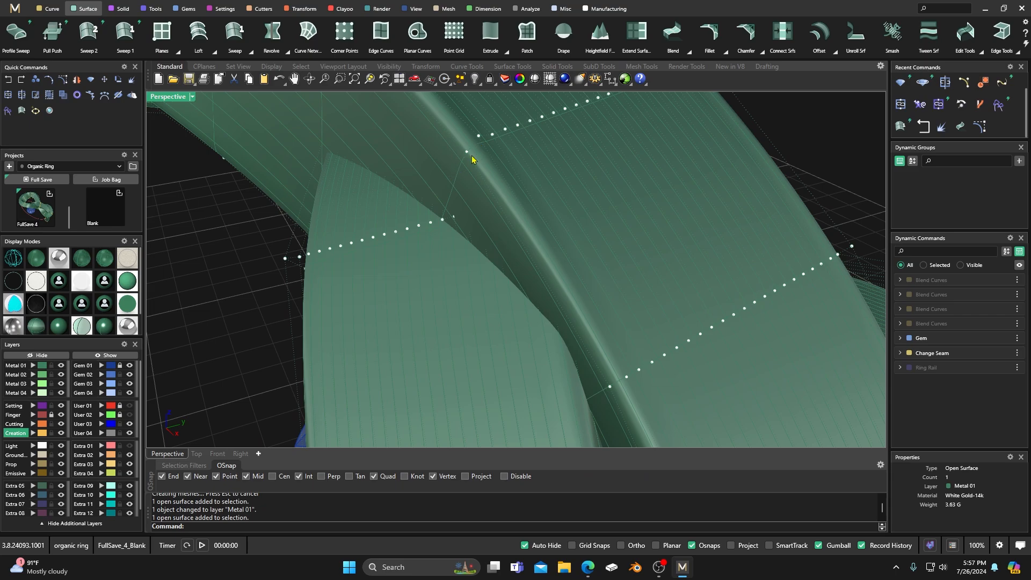
{"action": "scroll", "coordinate": [487, 211], "scroll_direction": "down", "scroll_amount": 12}
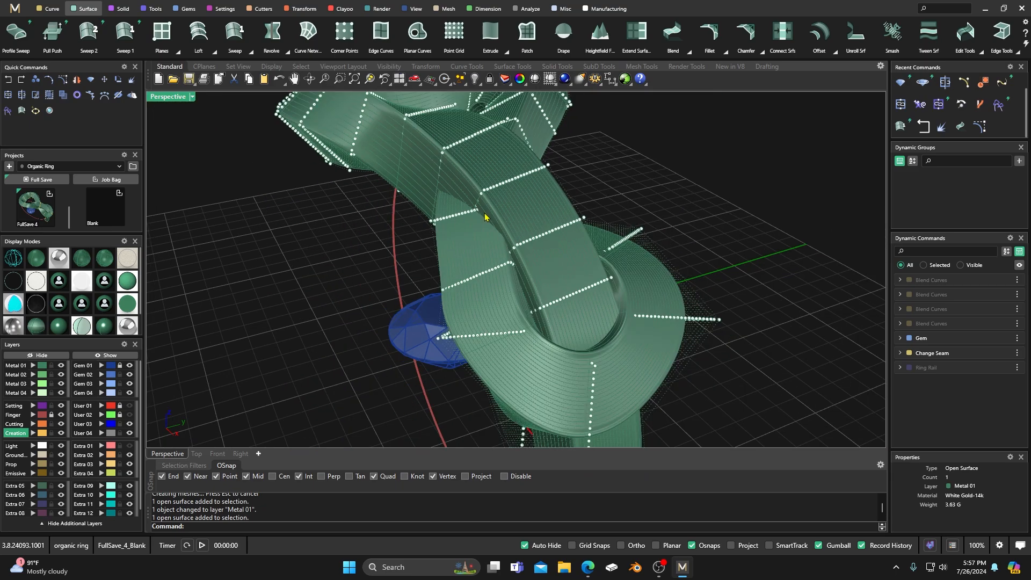
{"action": "right_click_drag", "start_coordinate": [485, 221], "coordinate": [393, 267]}
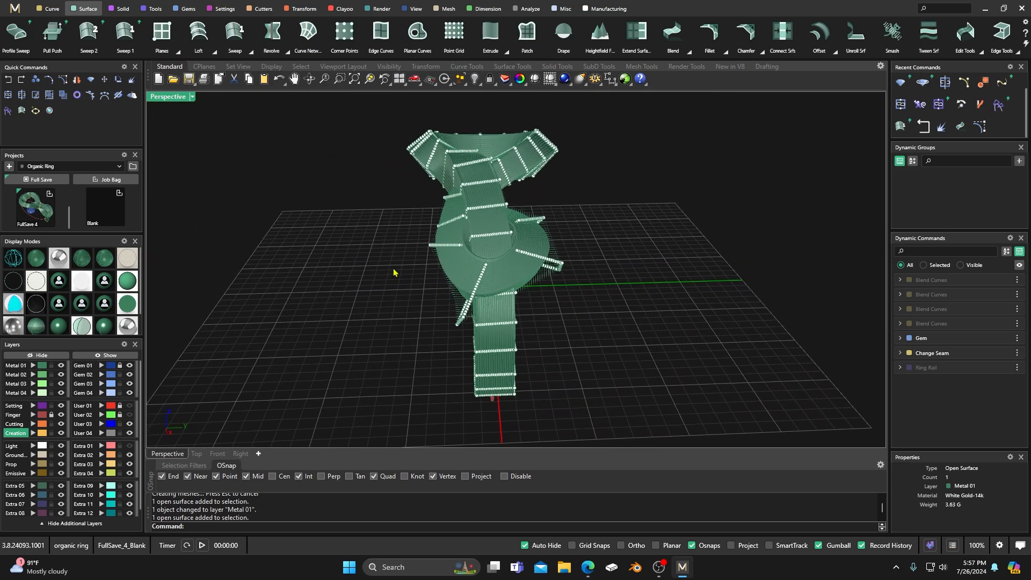
Step: Try extending a selection of the outer-face control points at the shank's end with SelV
{"action": "scroll", "coordinate": [474, 399], "scroll_direction": "up", "scroll_amount": 3}
{"action": "scroll", "coordinate": [477, 401], "scroll_direction": "up", "scroll_amount": 6}
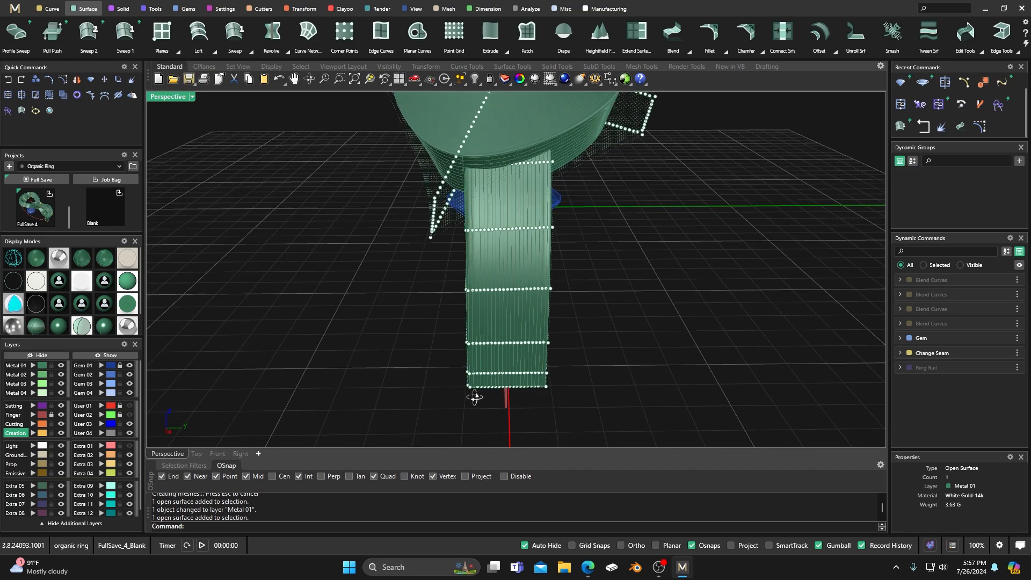
{"action": "scroll", "coordinate": [477, 401], "scroll_direction": "up", "scroll_amount": 2}
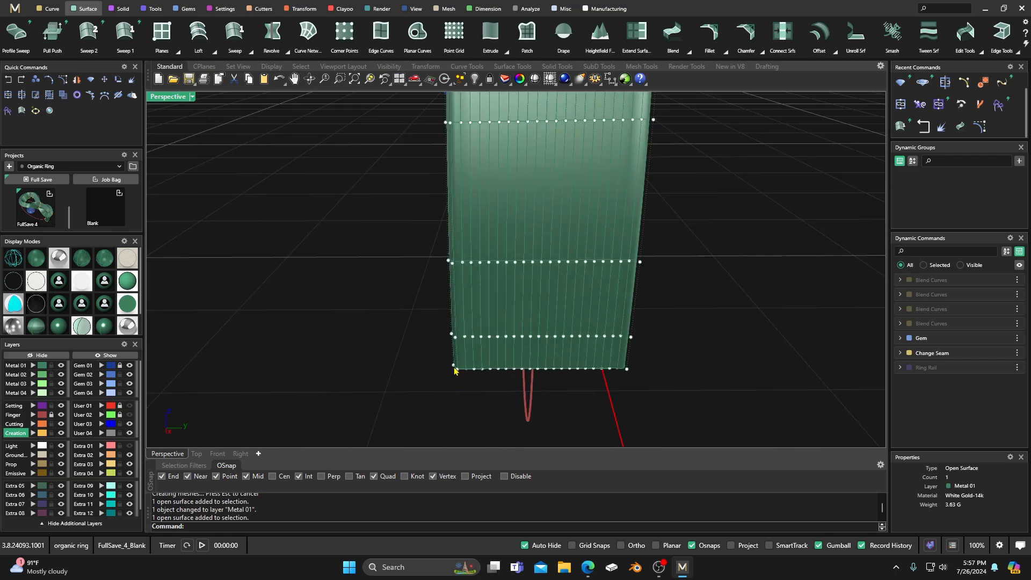
{"action": "left_click_drag", "start_coordinate": [470, 377], "coordinate": [610, 369]}
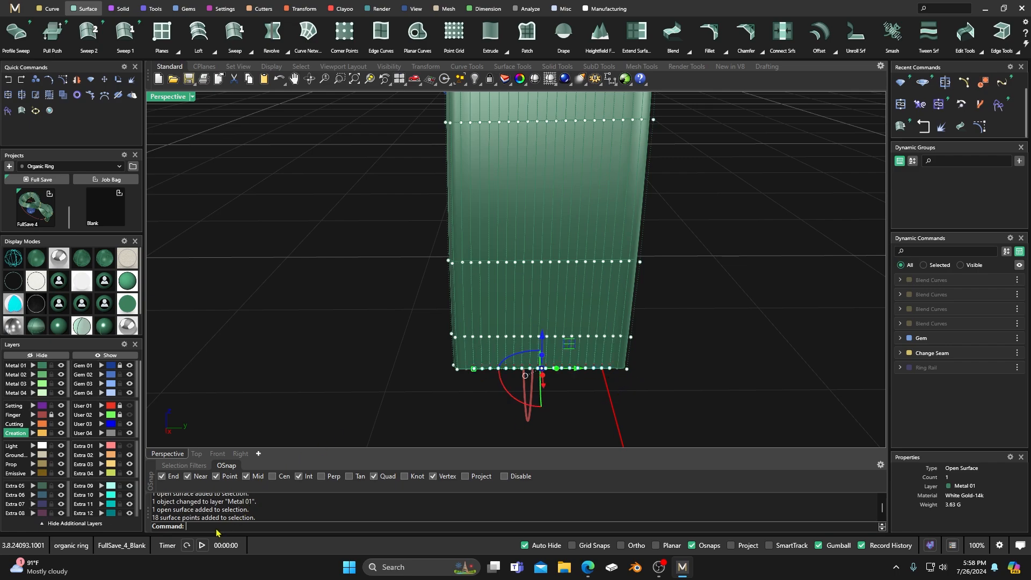
{"action": "type", "text": "et"}
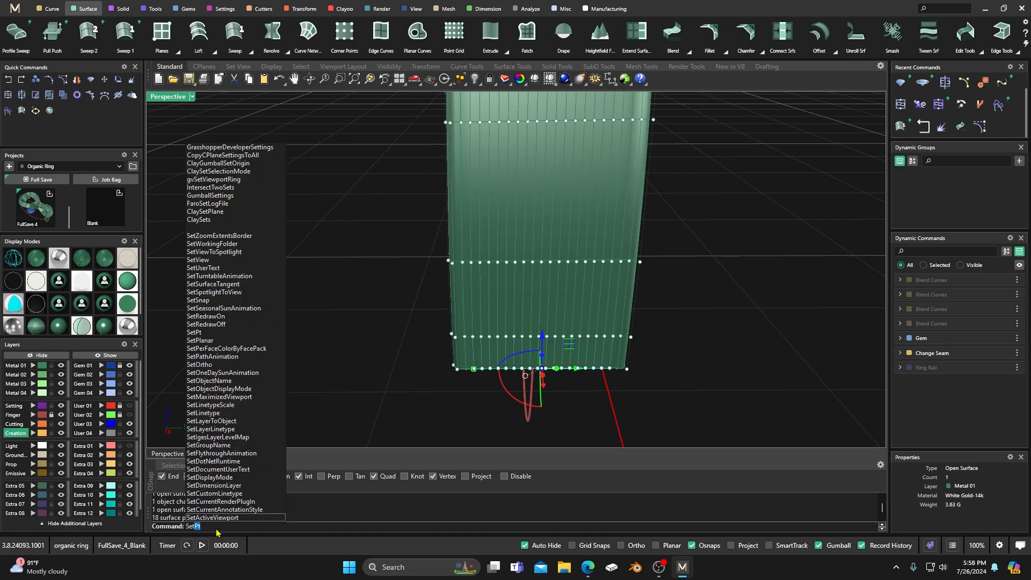
{"action": "type", "text": "V"}
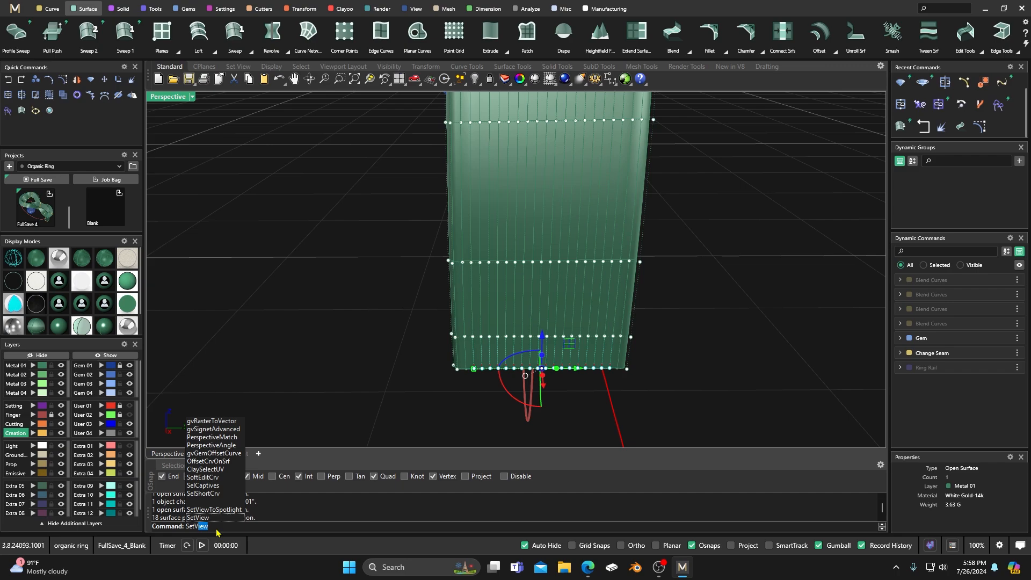
{"action": "key", "text": "BackSpace"}
{"action": "key", "text": "BackSpace"}
{"action": "key", "text": "BackSpace"}
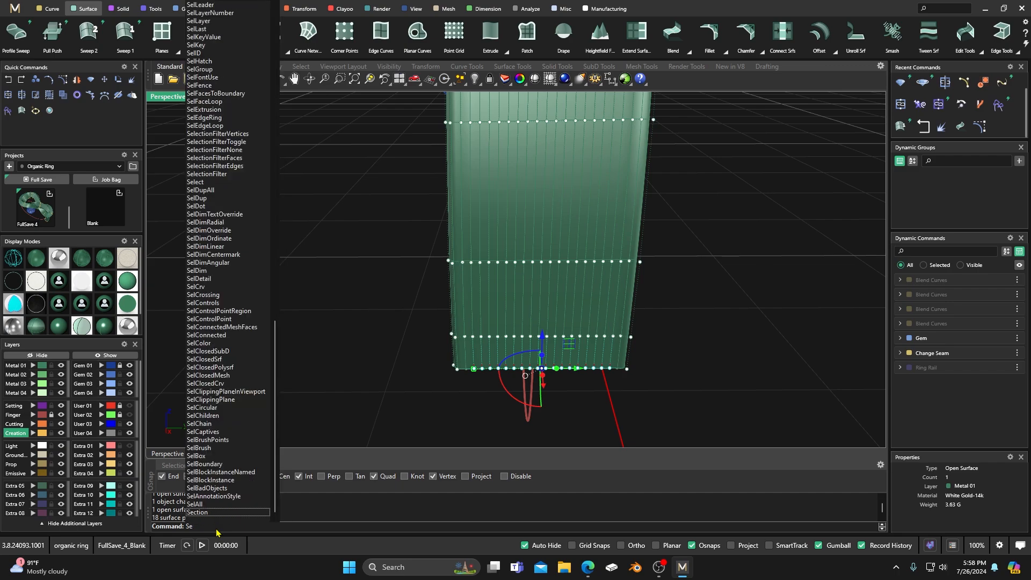
{"action": "type", "text": "lV"}
{"action": "key", "text": "Return"}
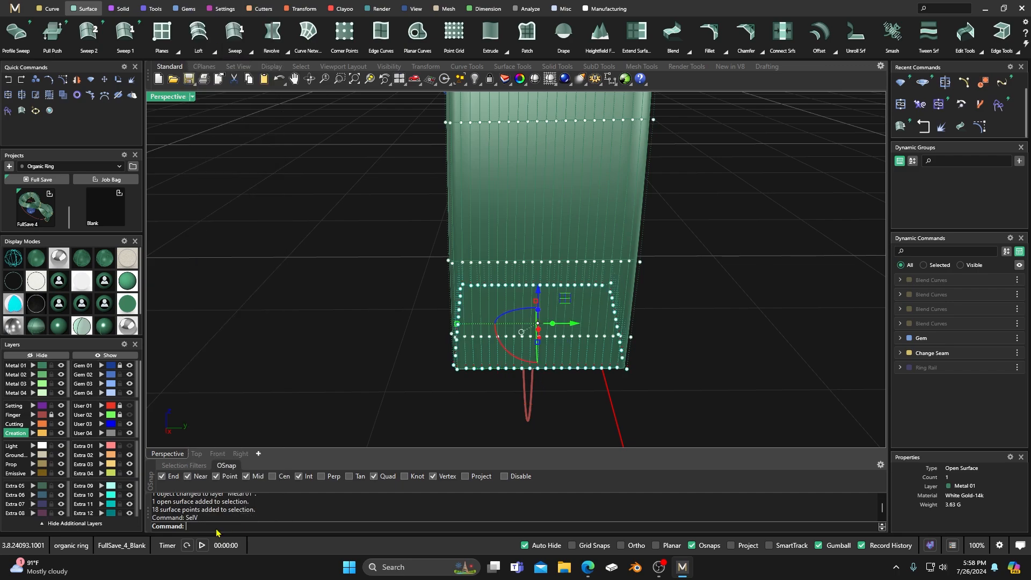
{"action": "key", "text": "Escape"}
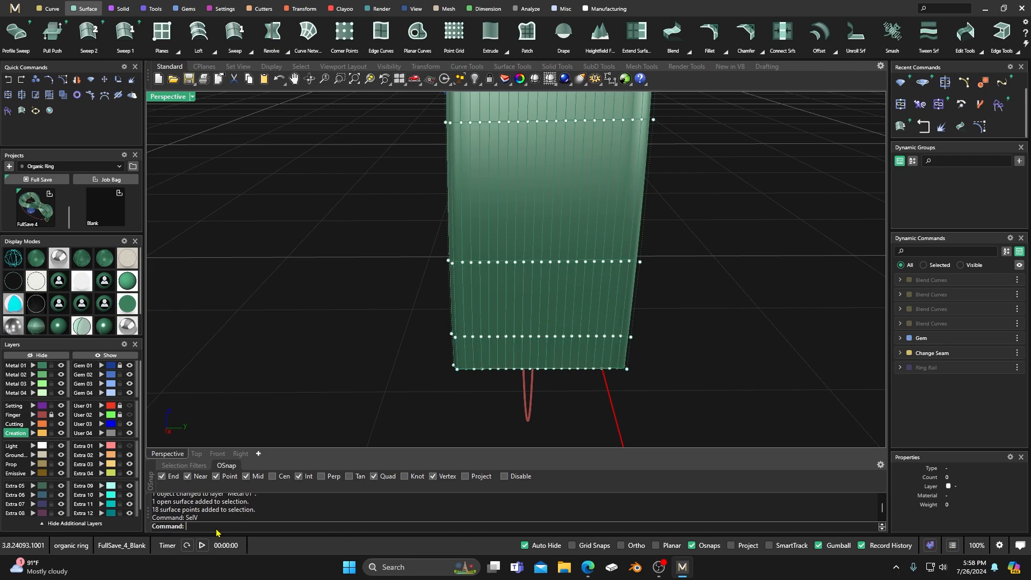
Step: Select the outer-face control points between the corners at the shank's end, extend the selection with SelU, and delete them
{"action": "left_click_drag", "start_coordinate": [490, 370], "coordinate": [616, 371]}
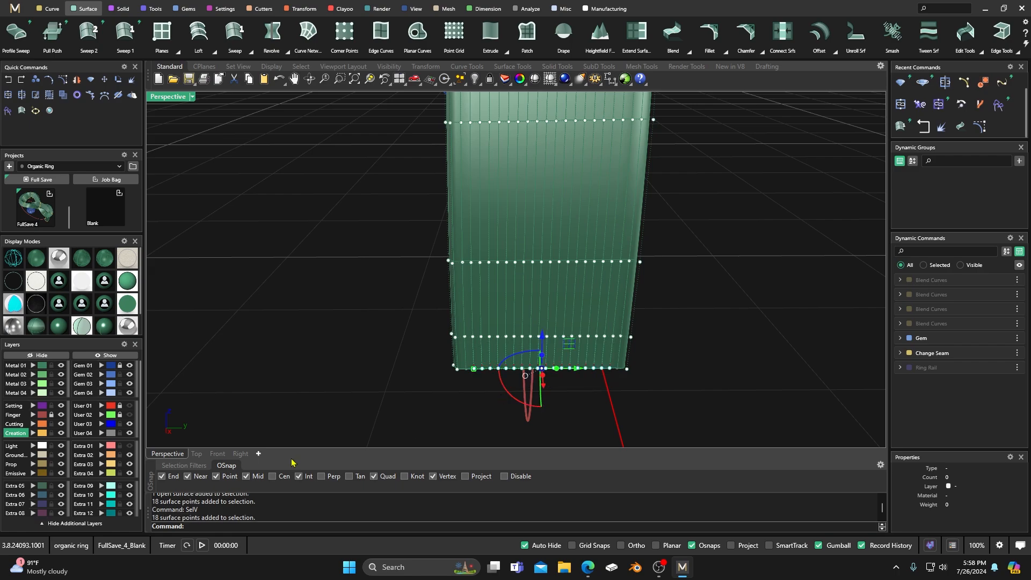
{"action": "type", "text": "SelU"}
{"action": "key", "text": "Return"}
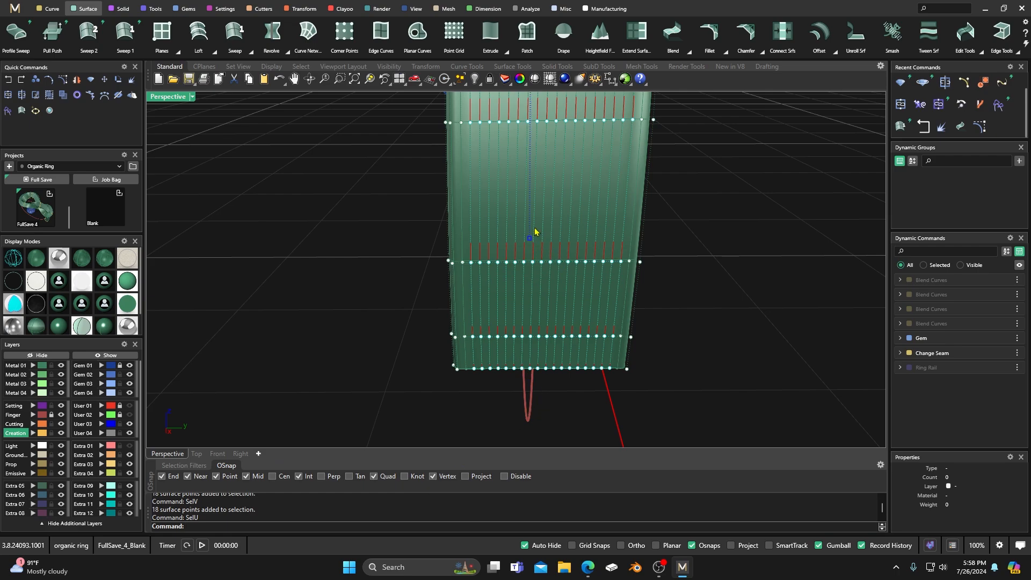
{"action": "scroll", "coordinate": [510, 299], "scroll_direction": "down", "scroll_amount": 5}
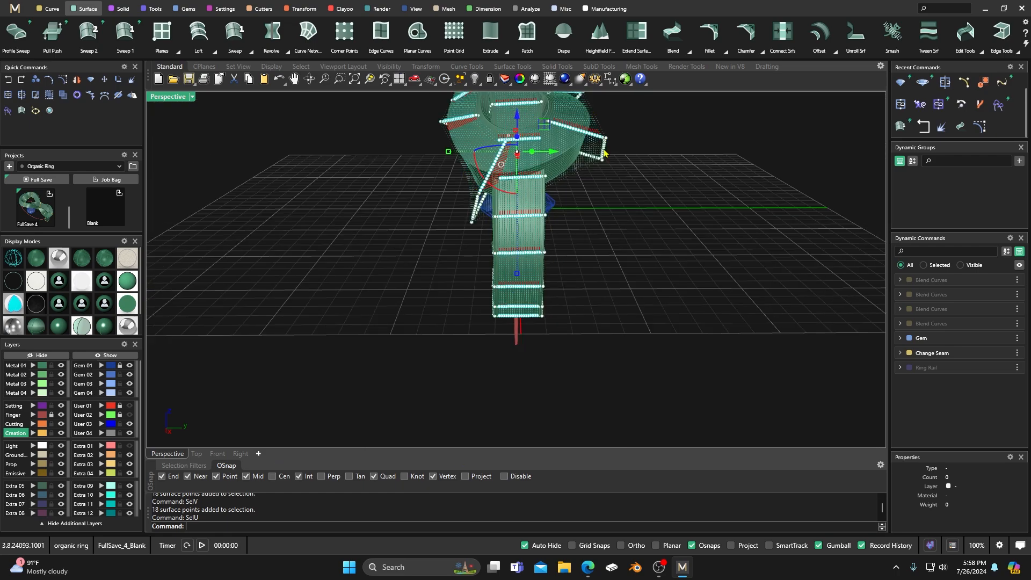
{"action": "scroll", "coordinate": [553, 299], "scroll_direction": "up", "scroll_amount": 3}
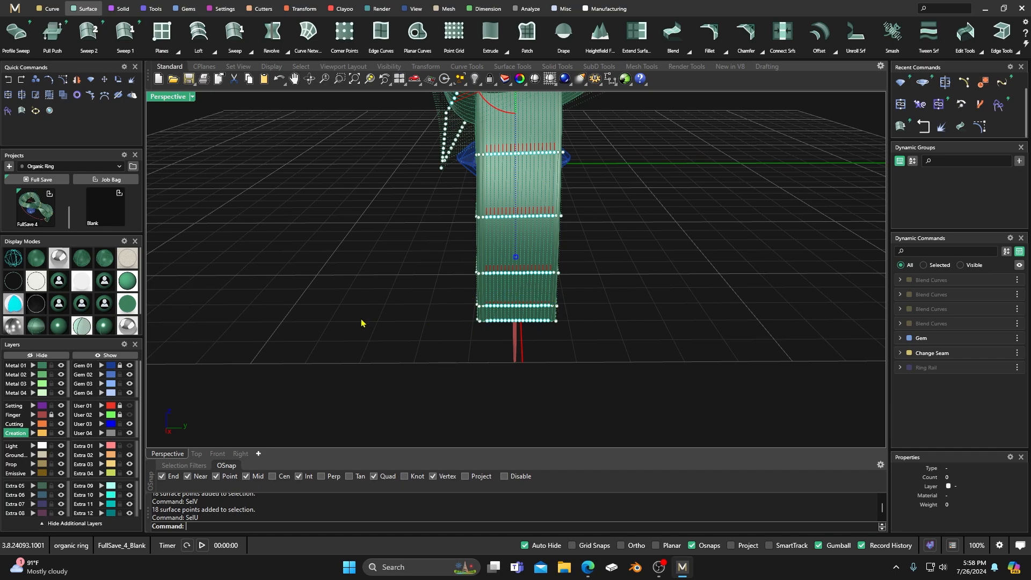
{"action": "key", "text": "Delete"}
Step: Delete the control points between the corners of the front side face along the ring, selecting them from the shank's end with SelU
{"action": "right_click_drag", "start_coordinate": [361, 323], "coordinate": [504, 362]}
{"action": "scroll", "coordinate": [588, 325], "scroll_direction": "up", "scroll_amount": 2}
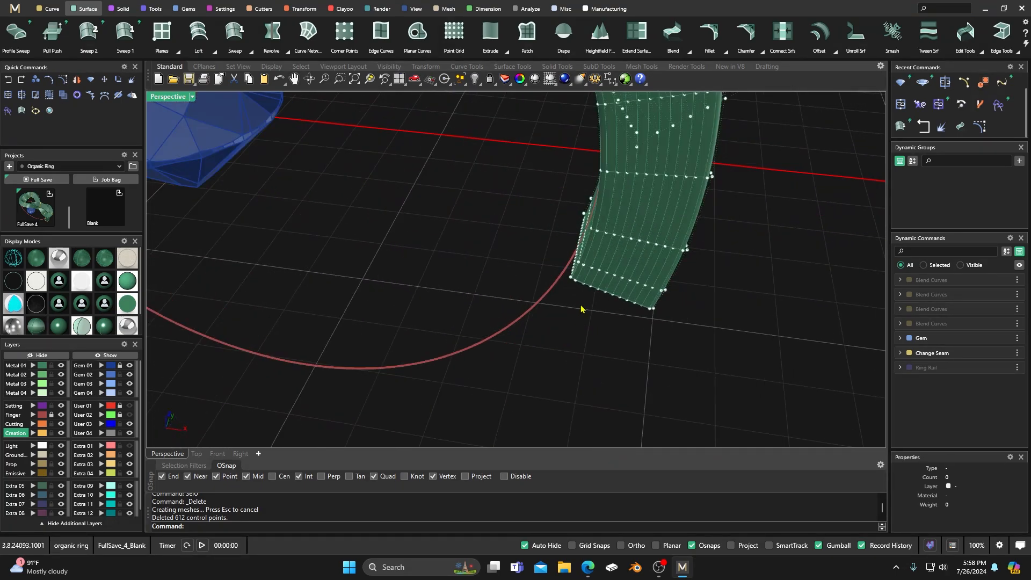
{"action": "scroll", "coordinate": [582, 306], "scroll_direction": "up", "scroll_amount": 3}
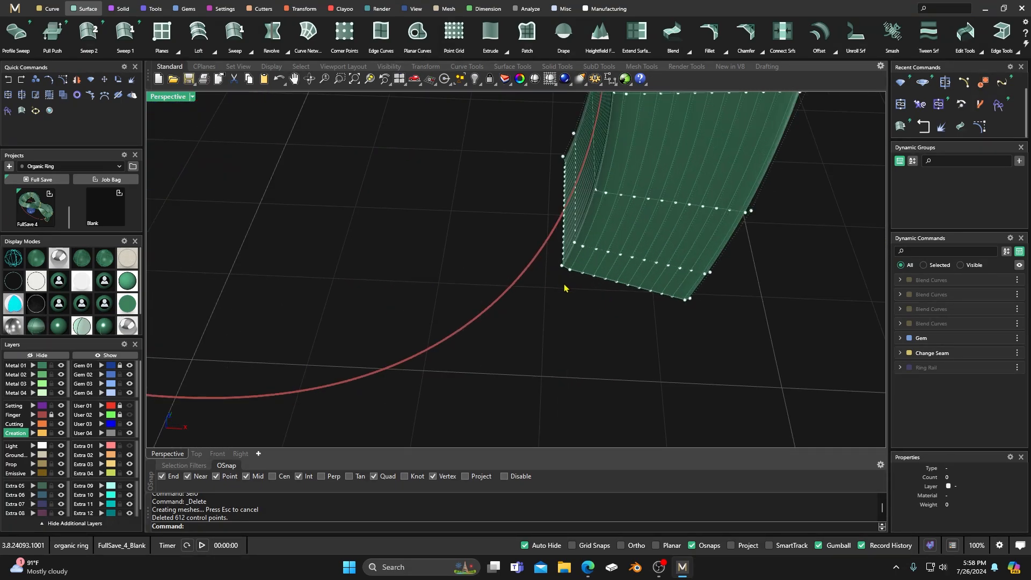
{"action": "left_click_drag", "start_coordinate": [577, 288], "coordinate": [679, 285]}
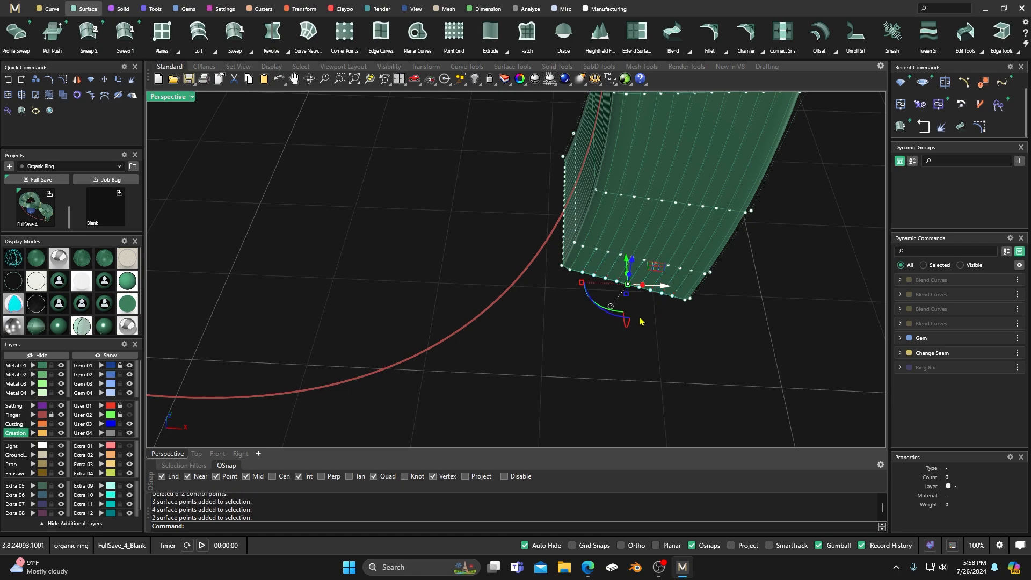
{"action": "right_click", "coordinate": [215, 528]}
{"action": "left_click", "coordinate": [248, 298]}
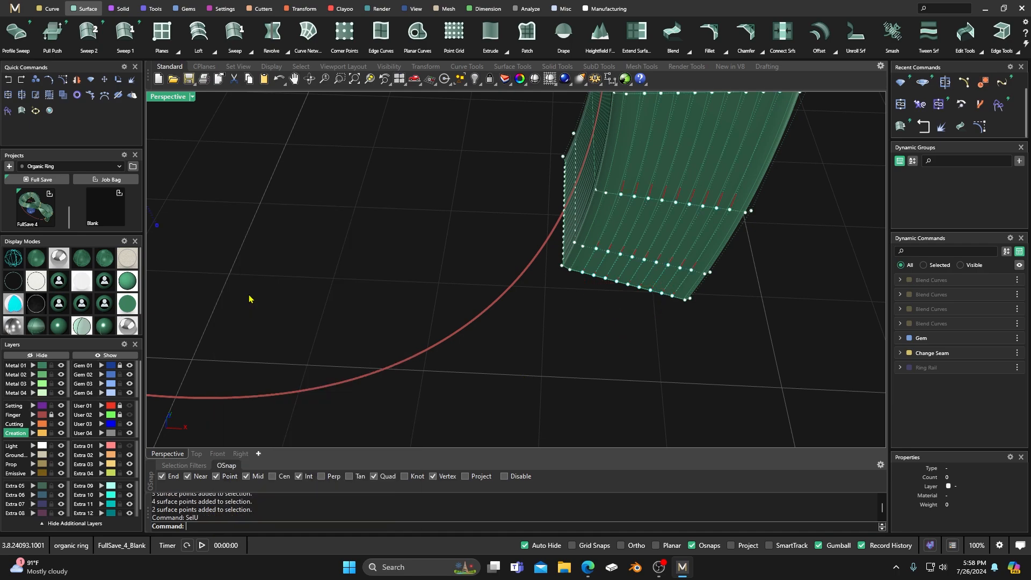
{"action": "key", "text": "Delete"}
Step: Select the inner-face control points between the corners at the shank's end, extend the selection with SelU, and delete them
{"action": "right_click_drag", "start_coordinate": [573, 396], "coordinate": [405, 188]}
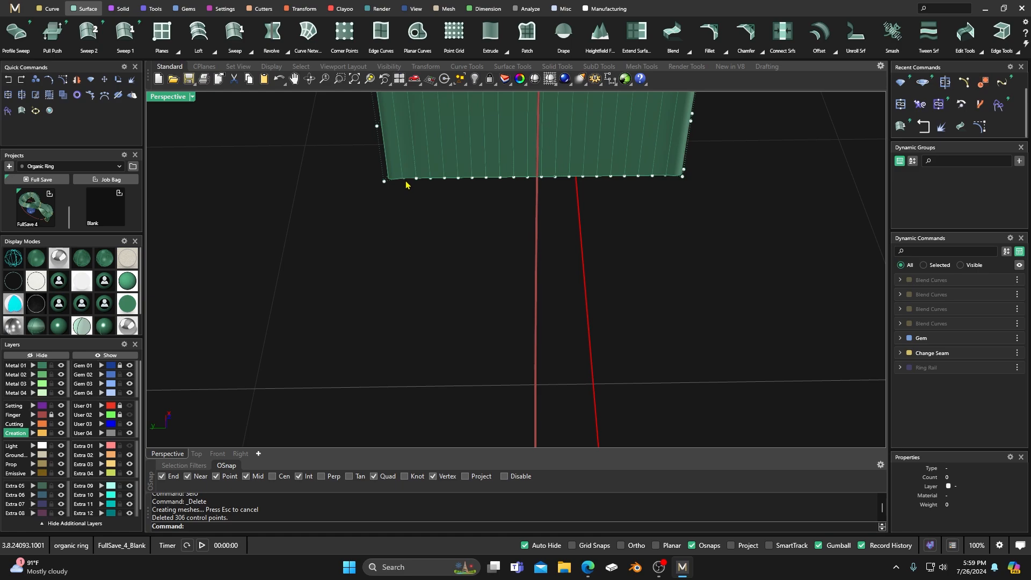
{"action": "left_click_drag", "start_coordinate": [398, 192], "coordinate": [675, 175]}
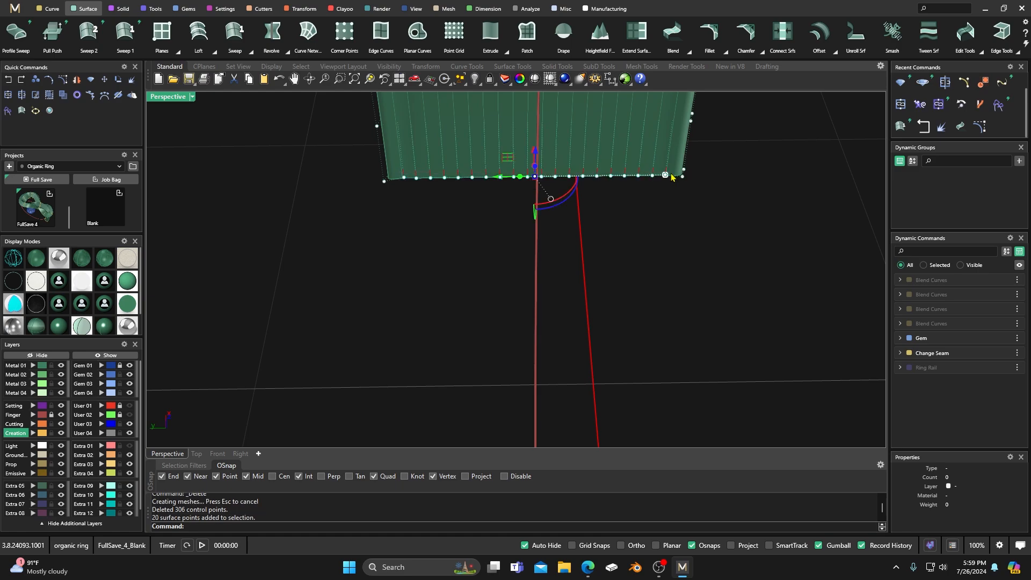
{"action": "right_click", "coordinate": [214, 533]}
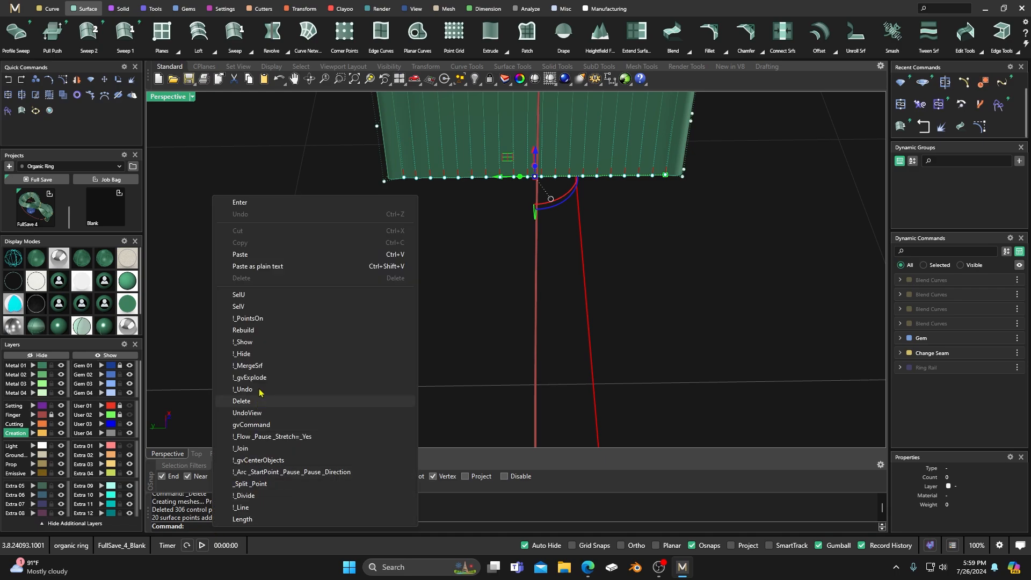
{"action": "left_click", "coordinate": [267, 304]}
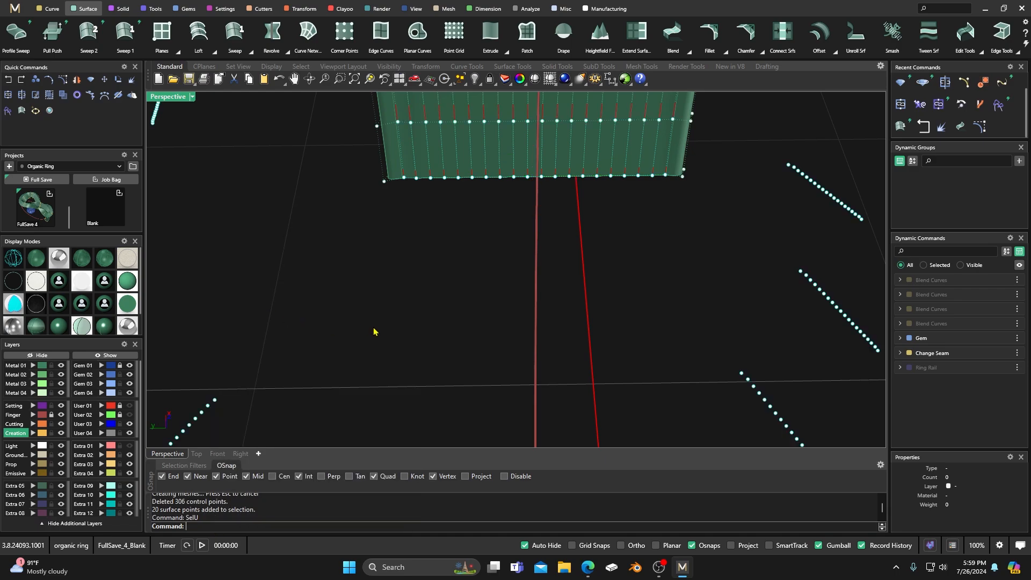
{"action": "key", "text": "Delete"}
Step: Delete the control points between the corners of the remaining side face along the ring, selecting them from the shank's end with SelU
{"action": "right_click_drag", "start_coordinate": [391, 345], "coordinate": [512, 310]}
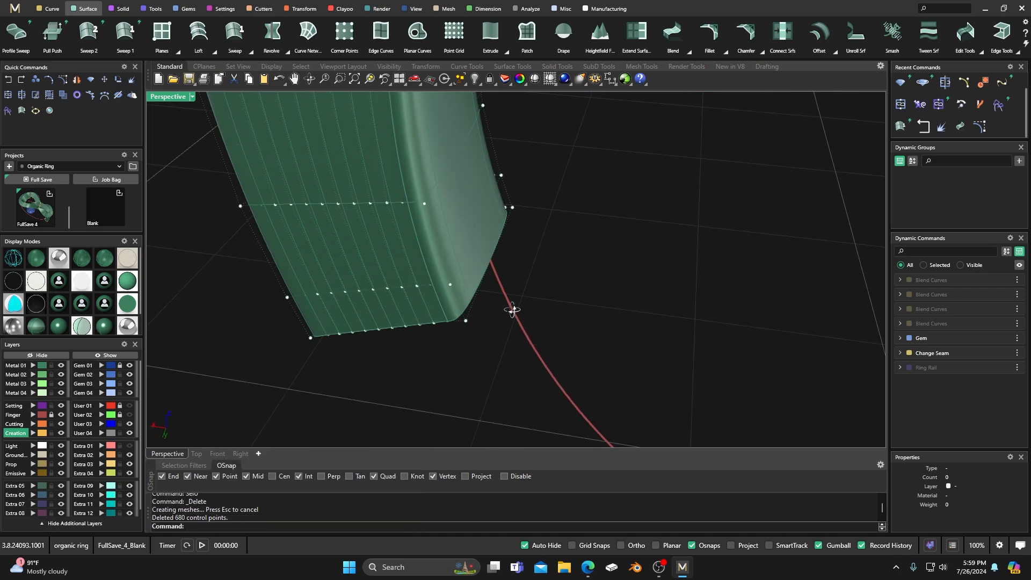
{"action": "mouse_move", "coordinate": [334, 343]}
{"action": "right_mouse_down"}
{"action": "mouse_move", "coordinate": [356, 296]}
{"action": "mouse_move", "coordinate": [339, 330]}
{"action": "right_mouse_up"}
{"action": "right_click_drag", "start_coordinate": [472, 325], "coordinate": [445, 321]}
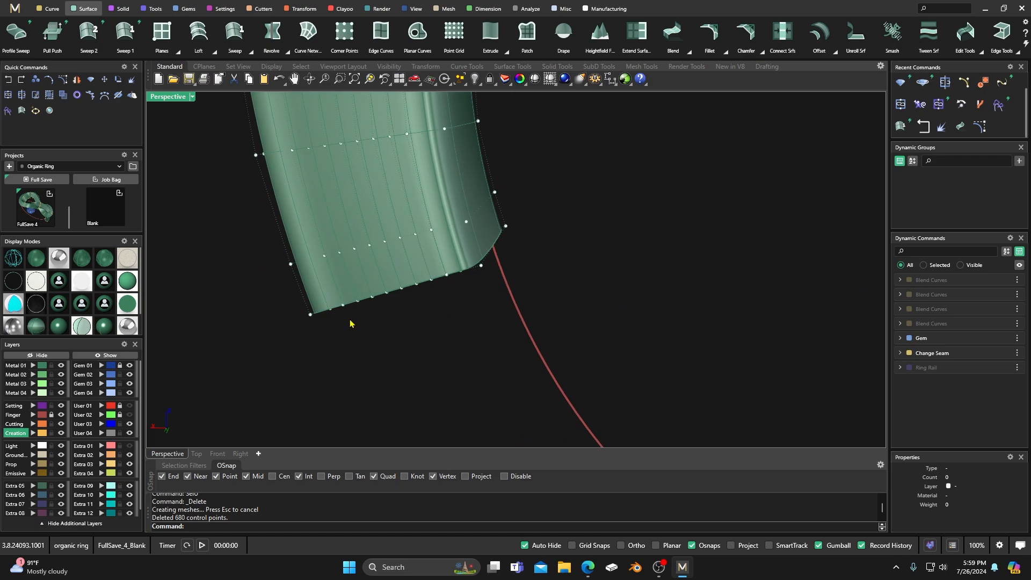
{"action": "left_click_drag", "start_coordinate": [326, 323], "coordinate": [451, 269]}
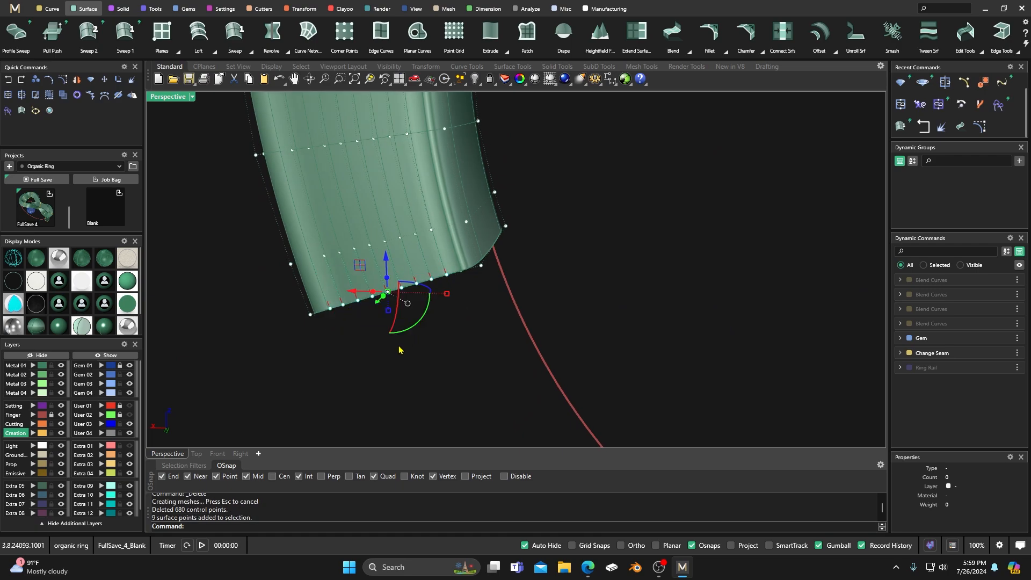
{"action": "right_click", "coordinate": [205, 531]}
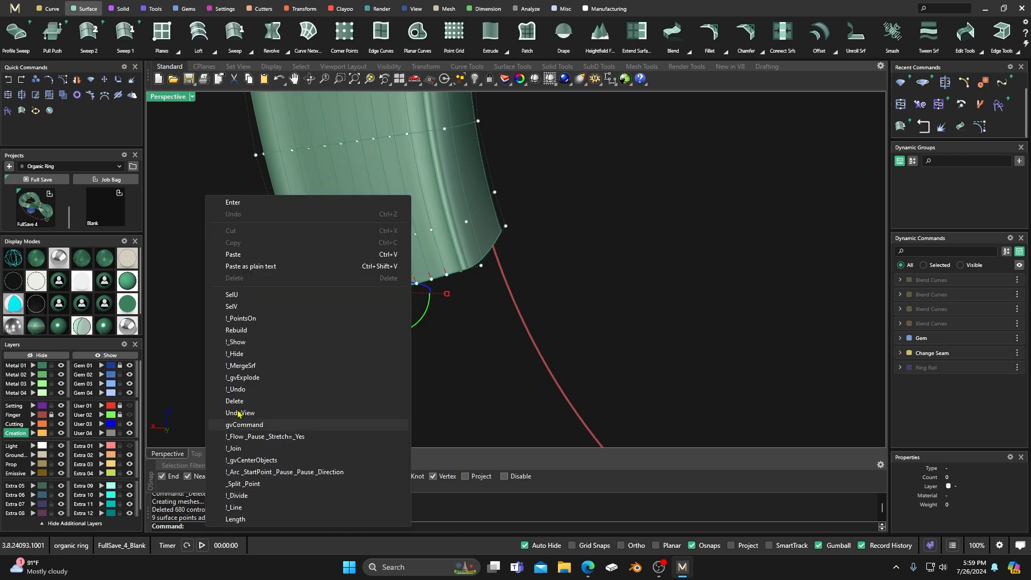
{"action": "left_click", "coordinate": [249, 300]}
{"action": "key", "text": "Delete"}
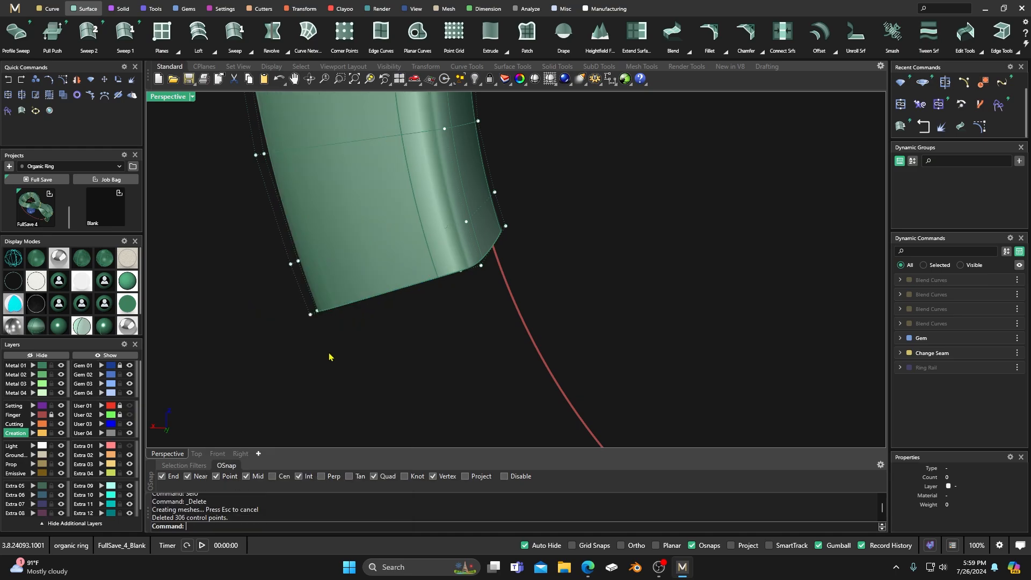
Step: Inspect the simplified ring surface and its remaining control points from several angles
{"action": "scroll", "coordinate": [363, 352], "scroll_direction": "down", "scroll_amount": 13}
{"action": "right_click_drag", "start_coordinate": [365, 352], "coordinate": [500, 376]}
{"action": "scroll", "coordinate": [506, 346], "scroll_direction": "down", "scroll_amount": 6}
{"action": "right_click_drag", "start_coordinate": [507, 247], "coordinate": [525, 282]}
{"action": "scroll", "coordinate": [525, 282], "scroll_direction": "up", "scroll_amount": 5}
{"action": "right_click_drag", "start_coordinate": [431, 328], "coordinate": [477, 327]}
{"action": "scroll", "coordinate": [412, 337], "scroll_direction": "down", "scroll_amount": 5}
{"action": "right_click_drag", "start_coordinate": [410, 340], "coordinate": [457, 358]}
{"action": "scroll", "coordinate": [517, 379], "scroll_direction": "up", "scroll_amount": 10}
{"action": "right_click_drag", "start_coordinate": [517, 396], "coordinate": [466, 193]}
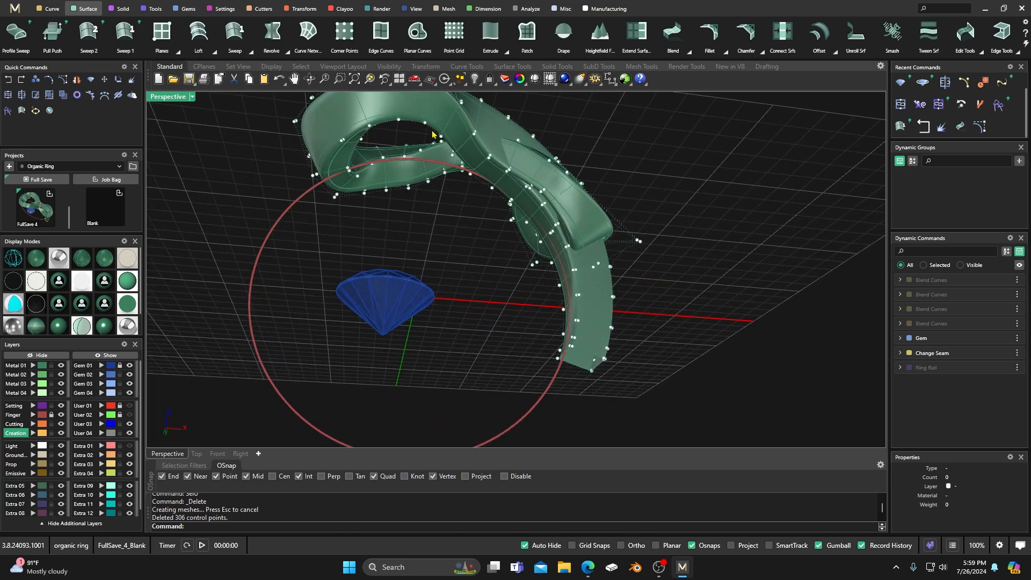
{"action": "right_click_drag", "start_coordinate": [439, 179], "coordinate": [417, 299]}
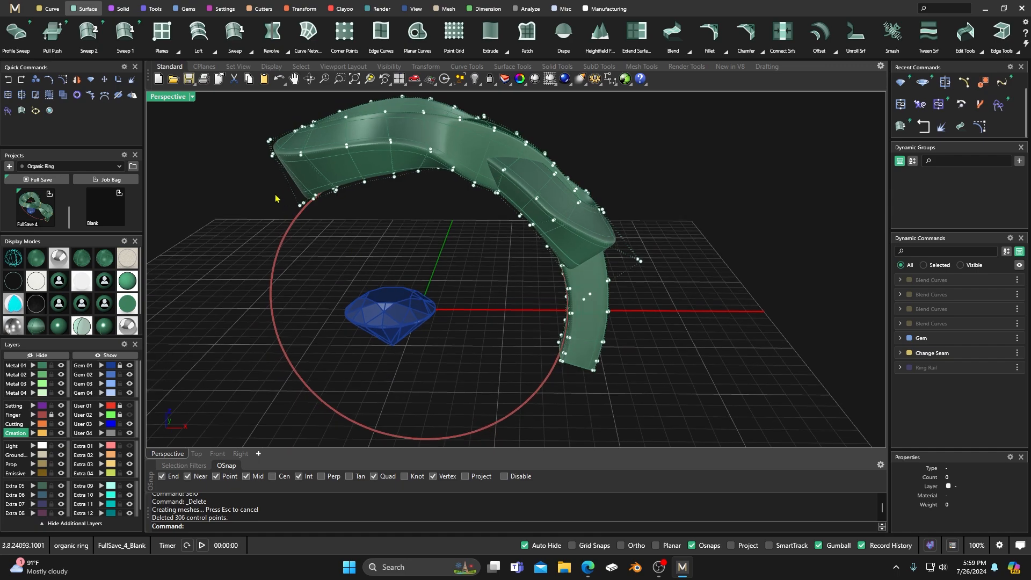
Step: Switch to the four-viewport layout and view the ring's inner edge against the finger circle in the Front view
{"action": "double_click", "coordinate": [173, 98]}
{"action": "right_click_drag", "start_coordinate": [383, 374], "coordinate": [326, 383]}
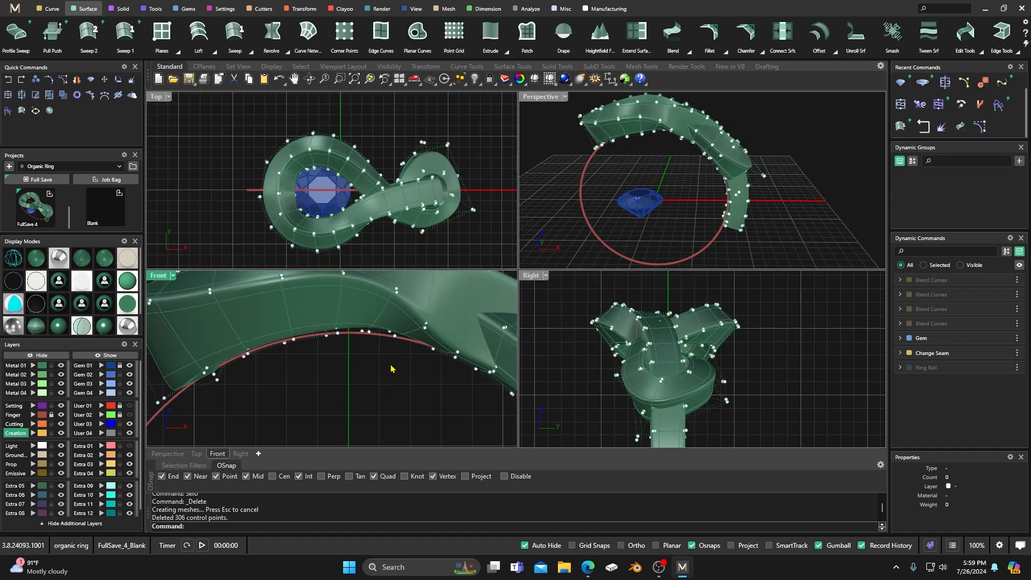
{"action": "scroll", "coordinate": [429, 342], "scroll_direction": "up", "scroll_amount": 1}
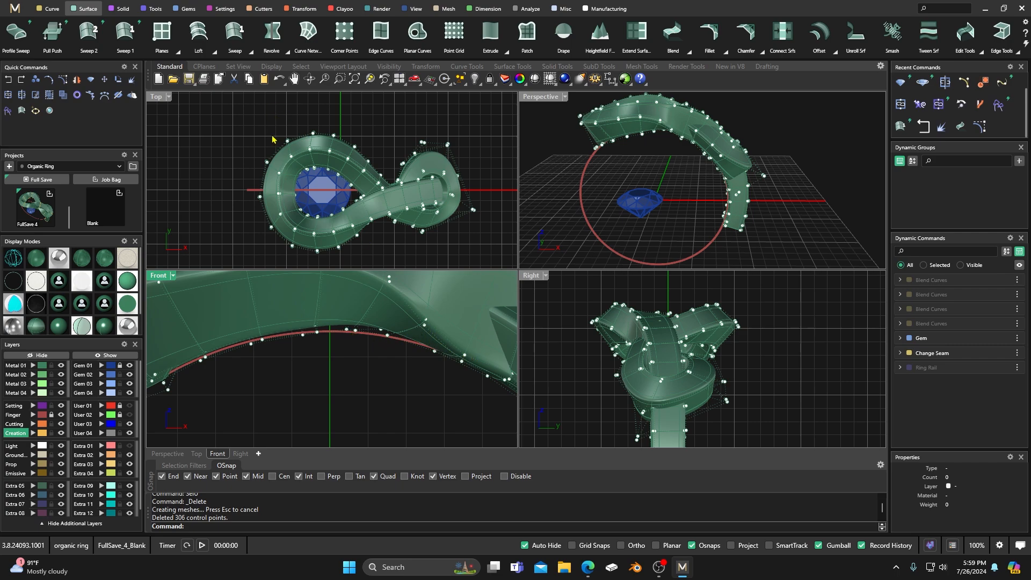
Step: Make a new full save of the Organic Ring project with the whole ring and its control points selected
{"action": "scroll", "coordinate": [269, 141], "scroll_direction": "down", "scroll_amount": 3}
{"action": "left_click_drag", "start_coordinate": [231, 113], "coordinate": [430, 232]}
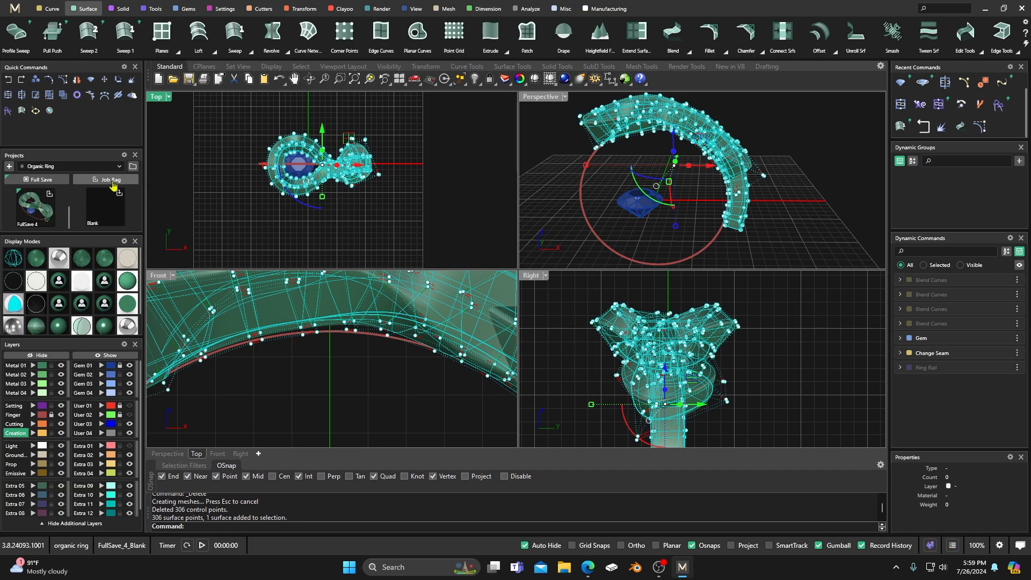
{"action": "left_click", "coordinate": [40, 181]}
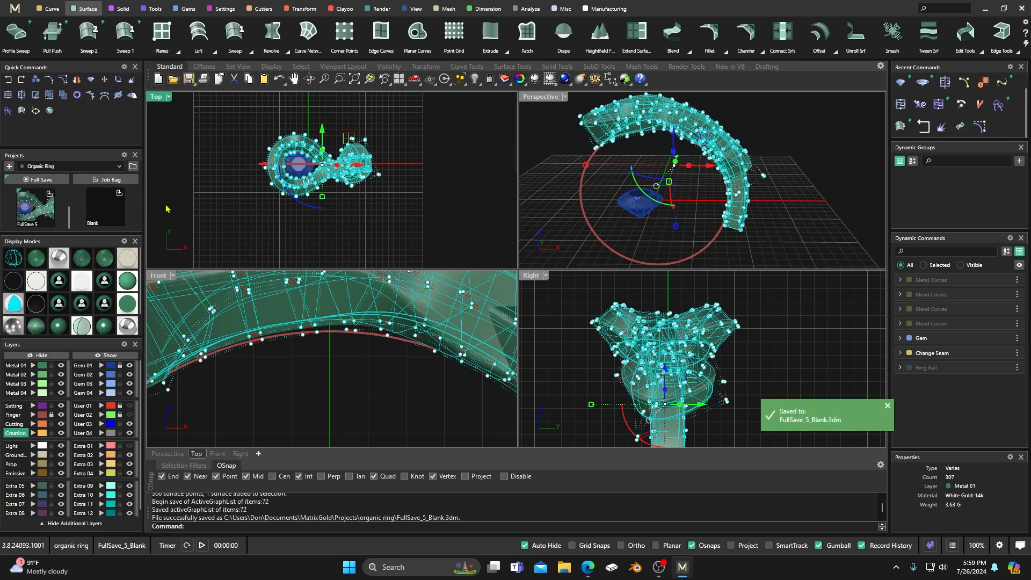
{"action": "left_click", "coordinate": [187, 212]}
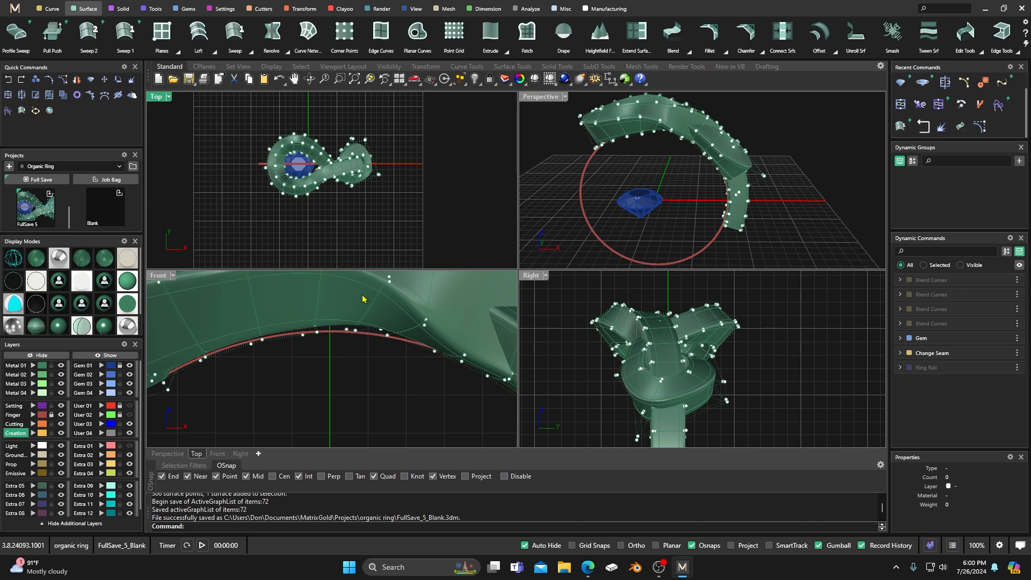
Step: Lower the raised pair of side-edge control points farthest right of the centre axis to the finger circle in the Front view
{"action": "left_click", "coordinate": [424, 325]}
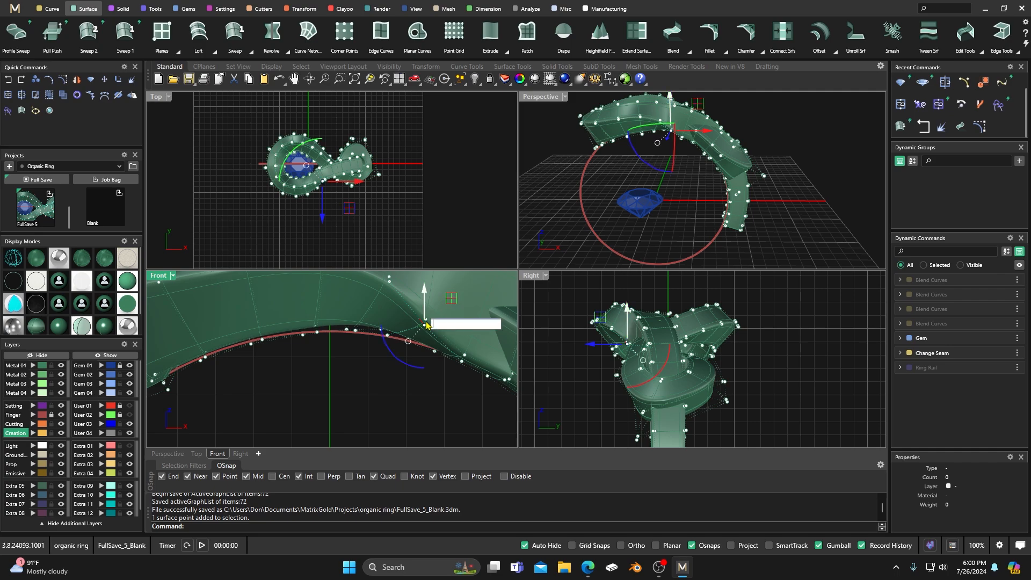
{"action": "scroll", "coordinate": [426, 325], "scroll_direction": "up", "scroll_amount": 3}
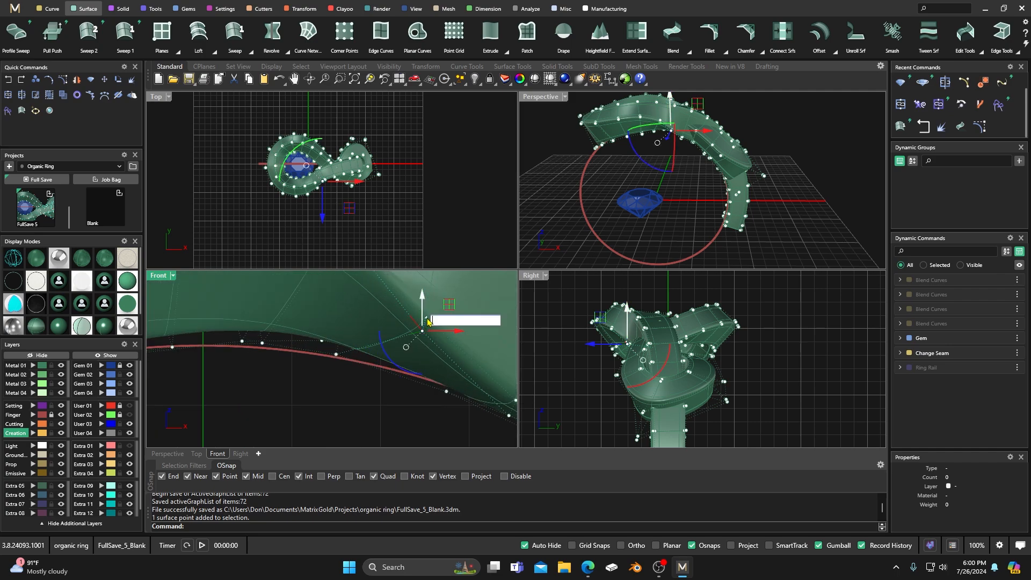
{"action": "left_click_drag", "start_coordinate": [426, 320], "coordinate": [426, 318]}
{"action": "left_click", "coordinate": [426, 320]}
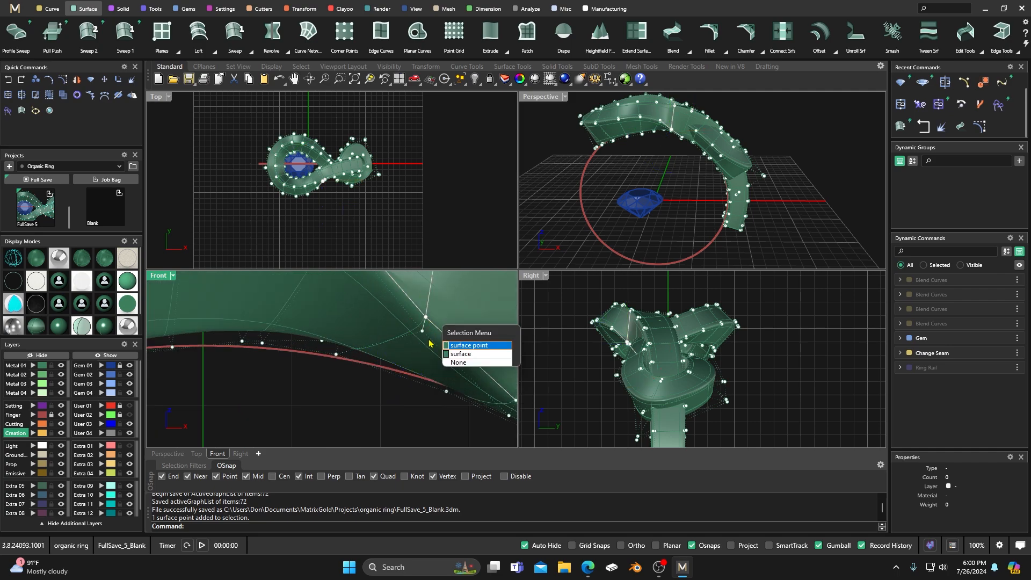
{"action": "left_click", "coordinate": [467, 345]}
{"action": "left_click", "coordinate": [423, 332], "text": "shift"}
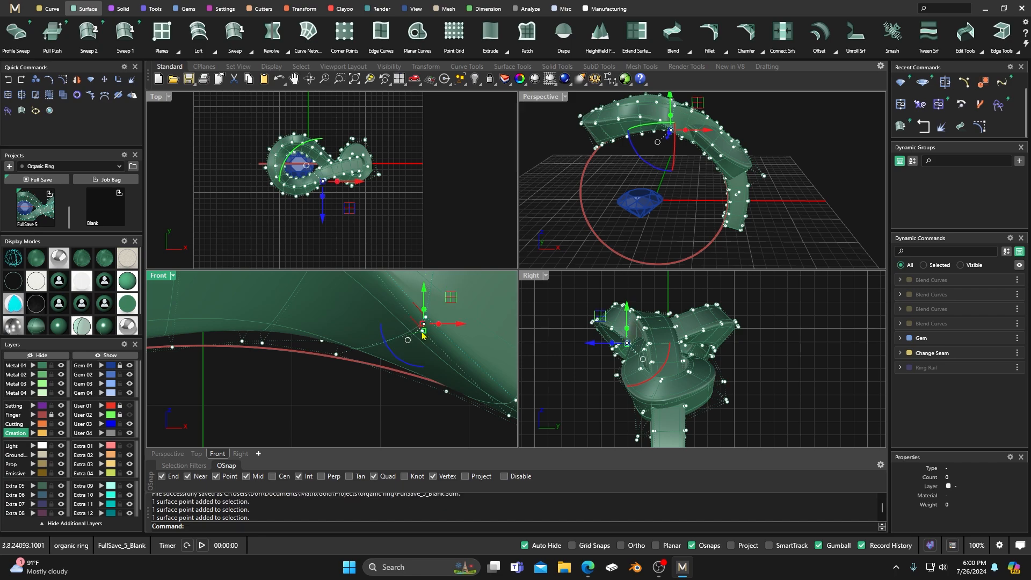
{"action": "left_click_drag", "start_coordinate": [425, 294], "coordinate": [425, 345]}
{"action": "left_click", "coordinate": [331, 412]}
{"action": "right_click_drag", "start_coordinate": [331, 408], "coordinate": [349, 420]}
{"action": "scroll", "coordinate": [349, 421], "scroll_direction": "down", "scroll_amount": 3}
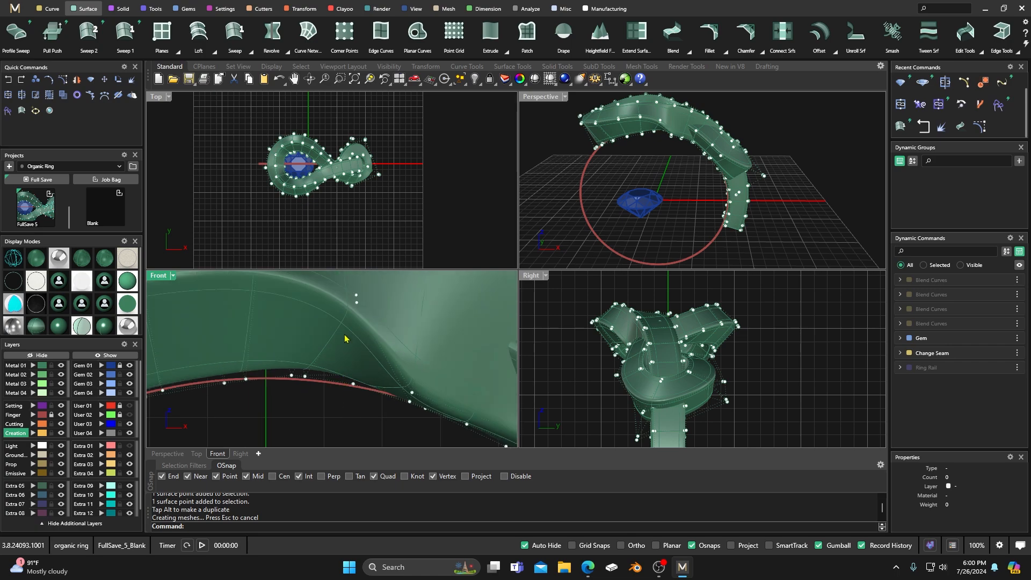
Step: Select the next raised control-point pair, just right of the centre axis, and lower it to the finger circle
{"action": "left_click", "coordinate": [359, 303]}
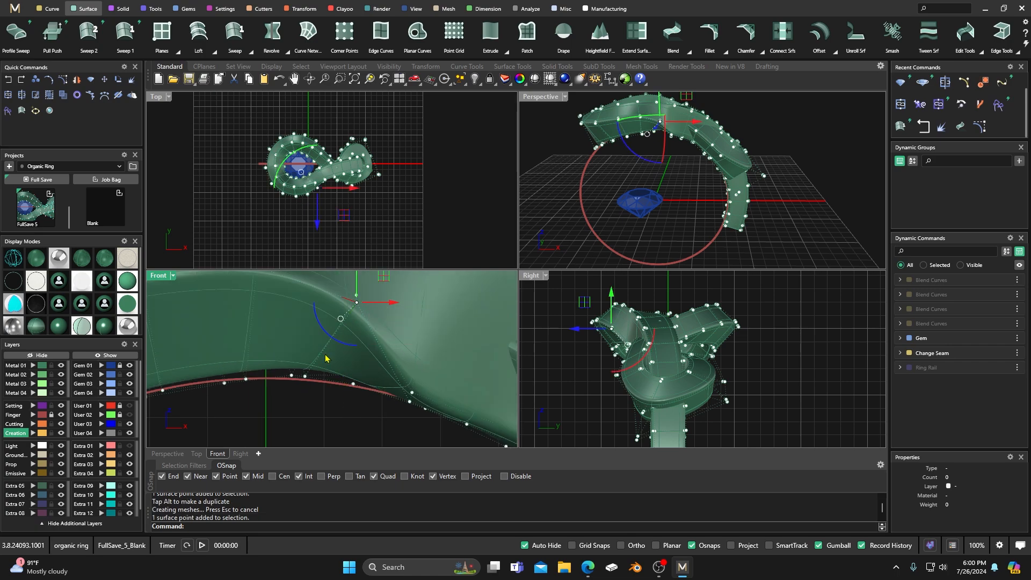
{"action": "left_click", "coordinate": [356, 295]}
{"action": "left_click", "coordinate": [357, 302], "text": "shift"}
{"action": "left_click_drag", "start_coordinate": [358, 281], "coordinate": [341, 376]}
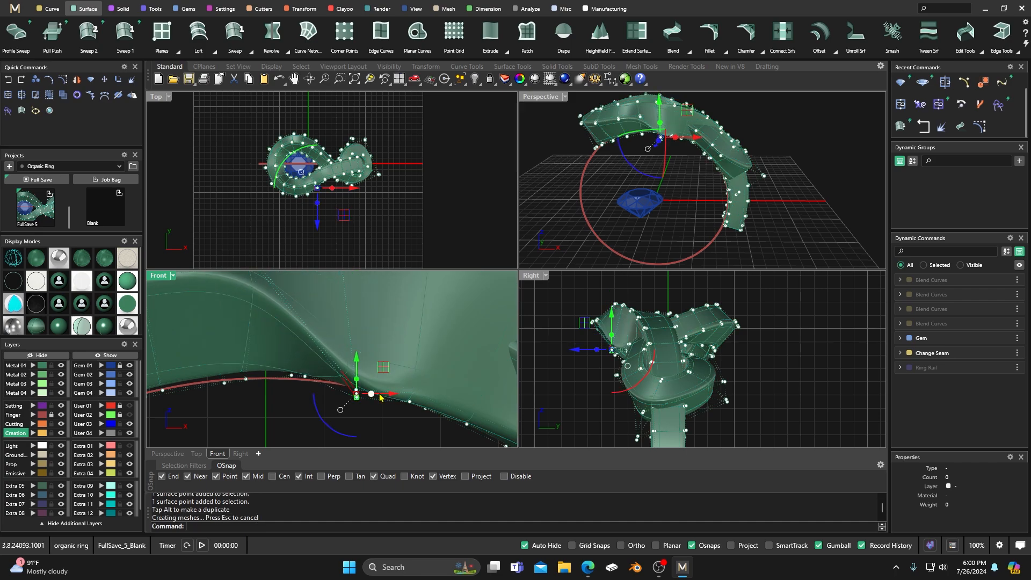
{"action": "scroll", "coordinate": [354, 414], "scroll_direction": "down", "scroll_amount": 2}
{"action": "right_click_drag", "start_coordinate": [316, 416], "coordinate": [353, 416]}
{"action": "scroll", "coordinate": [347, 415], "scroll_direction": "down", "scroll_amount": 4}
{"action": "left_click", "coordinate": [340, 333]}
Step: Lower the raised control-point pair at the centre axis of the ring to the finger circle in the Front view
{"action": "scroll", "coordinate": [333, 326], "scroll_direction": "up", "scroll_amount": 4}
{"action": "left_click", "coordinate": [231, 282]}
{"action": "scroll", "coordinate": [333, 341], "scroll_direction": "up", "scroll_amount": 2}
{"action": "left_click", "coordinate": [342, 325]}
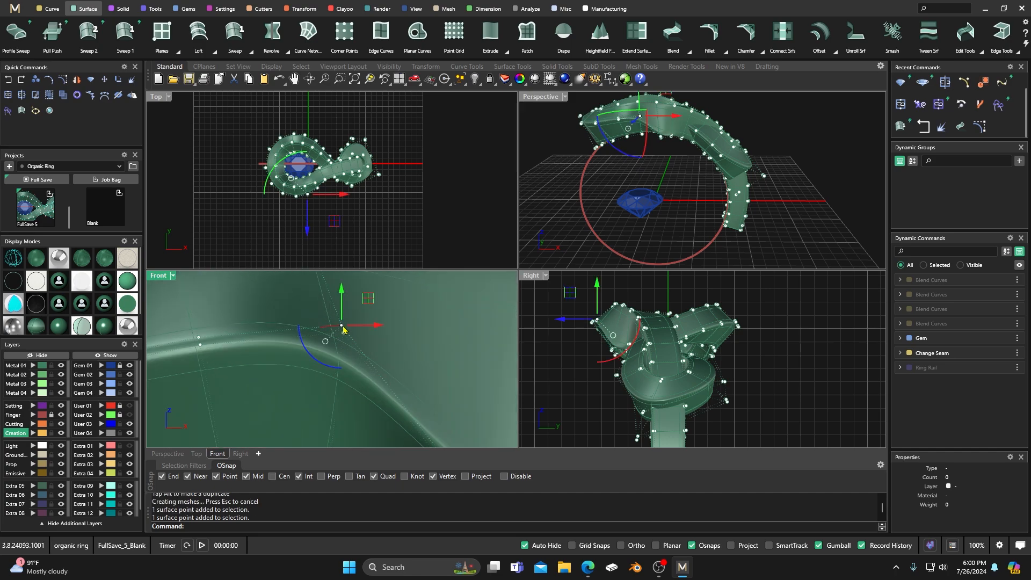
{"action": "left_click", "coordinate": [344, 334], "text": "shift"}
{"action": "left_click_drag", "start_coordinate": [342, 294], "coordinate": [343, 376]}
{"action": "right_click_drag", "start_coordinate": [356, 346], "coordinate": [350, 290]}
{"action": "left_click_drag", "start_coordinate": [337, 319], "coordinate": [332, 383]}
{"action": "right_click_drag", "start_coordinate": [361, 335], "coordinate": [317, 289]}
Step: Readjust the control-point pair just right of the centre axis to follow the finger circle, and clear the selection
{"action": "left_click_drag", "start_coordinate": [396, 411], "coordinate": [419, 337]}
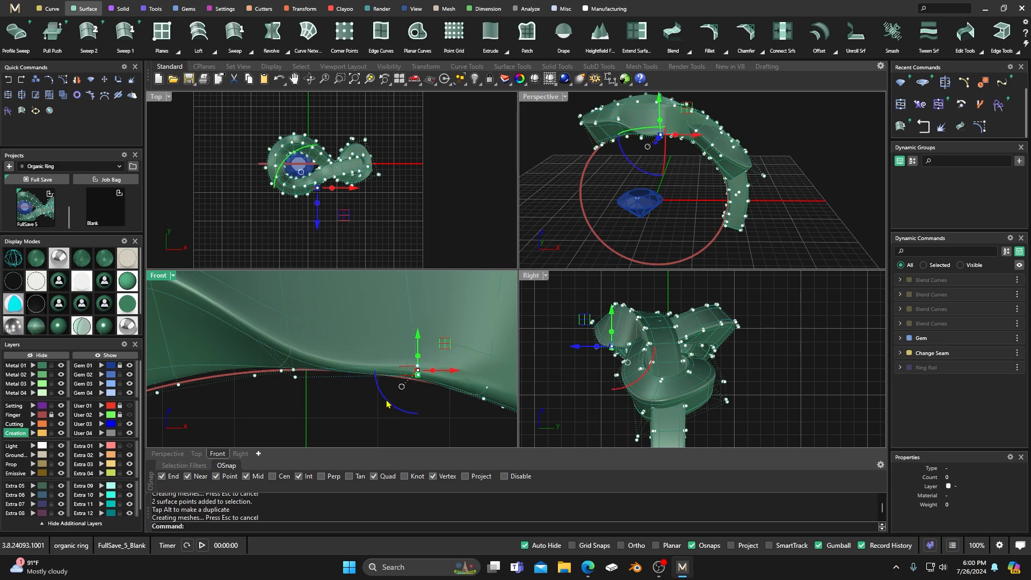
{"action": "scroll", "coordinate": [375, 406], "scroll_direction": "down", "scroll_amount": 3}
{"action": "key", "text": "Escape"}
{"action": "scroll", "coordinate": [376, 406], "scroll_direction": "down", "scroll_amount": 3}
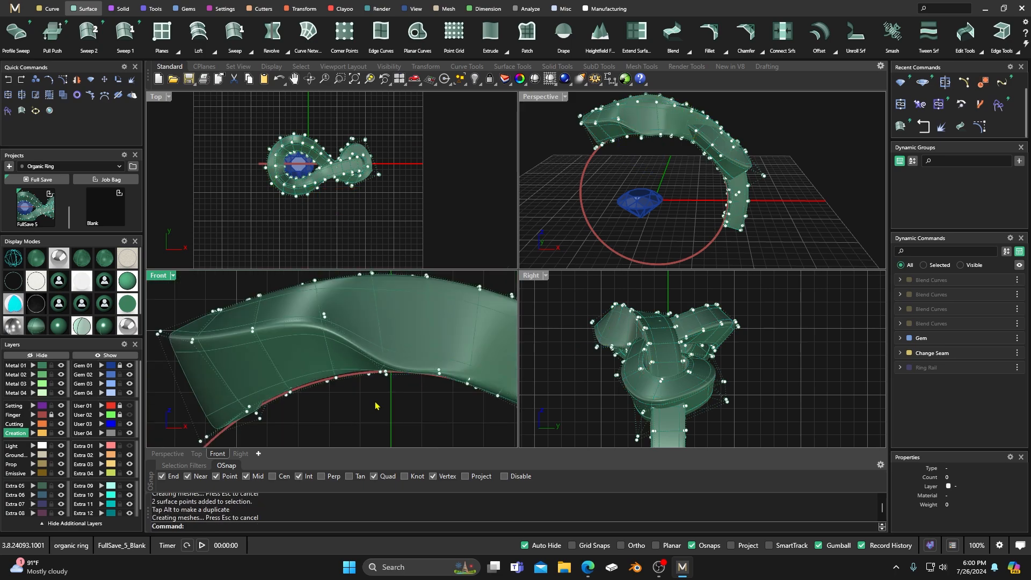
Step: Lower the first raised control-point pair left of the centre axis onto the finger circle
{"action": "scroll", "coordinate": [335, 330], "scroll_direction": "up", "scroll_amount": 1}
{"action": "scroll", "coordinate": [335, 330], "scroll_direction": "up", "scroll_amount": 3}
{"action": "left_click", "coordinate": [336, 329]}
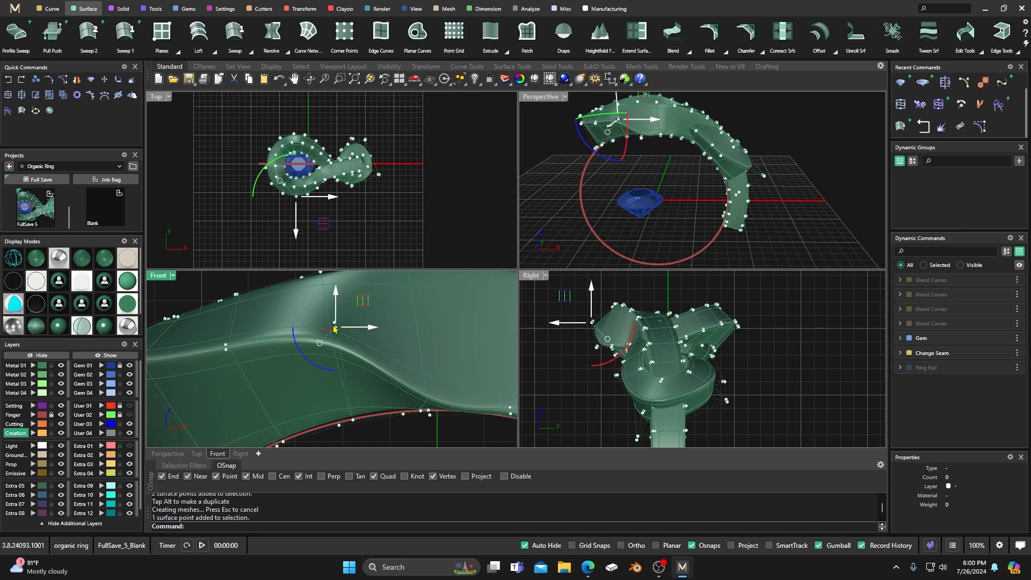
{"action": "left_click", "coordinate": [241, 285]}
{"action": "left_click", "coordinate": [335, 324]}
{"action": "left_click_drag", "start_coordinate": [335, 303], "coordinate": [381, 416]}
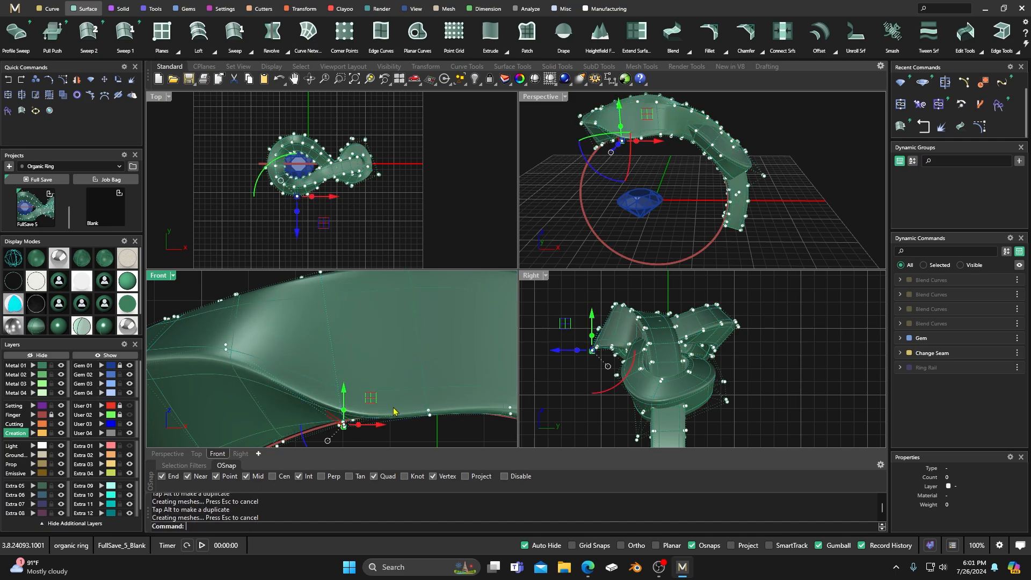
Step: Nudge the control points at the centre axis and the group just right of it slightly downward along the finger circle
{"action": "left_click", "coordinate": [429, 413]}
{"action": "left_click_drag", "start_coordinate": [428, 379], "coordinate": [430, 383]}
{"action": "left_click", "coordinate": [384, 437]}
{"action": "right_click_drag", "start_coordinate": [455, 436], "coordinate": [380, 425]}
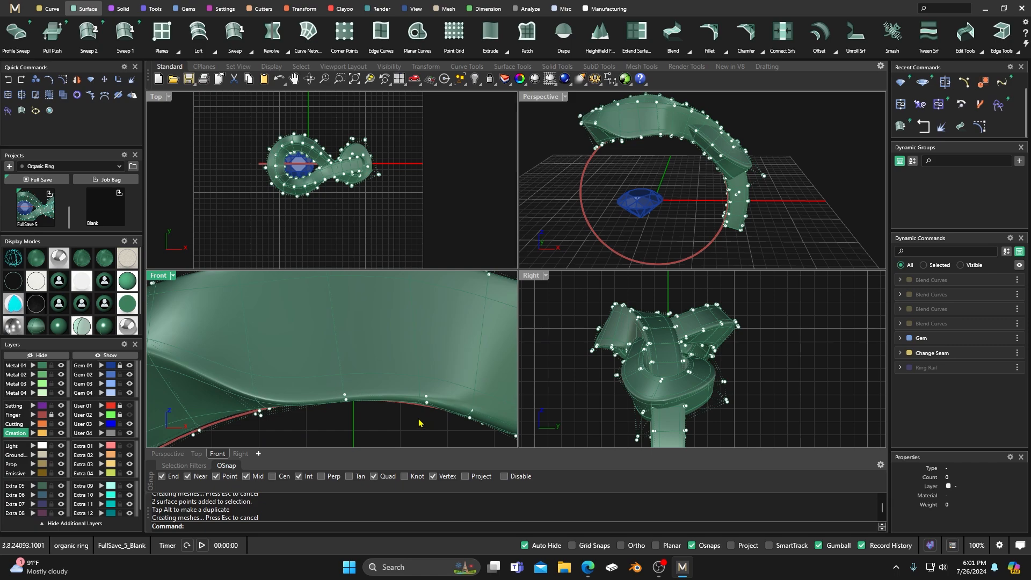
{"action": "left_click", "coordinate": [428, 400]}
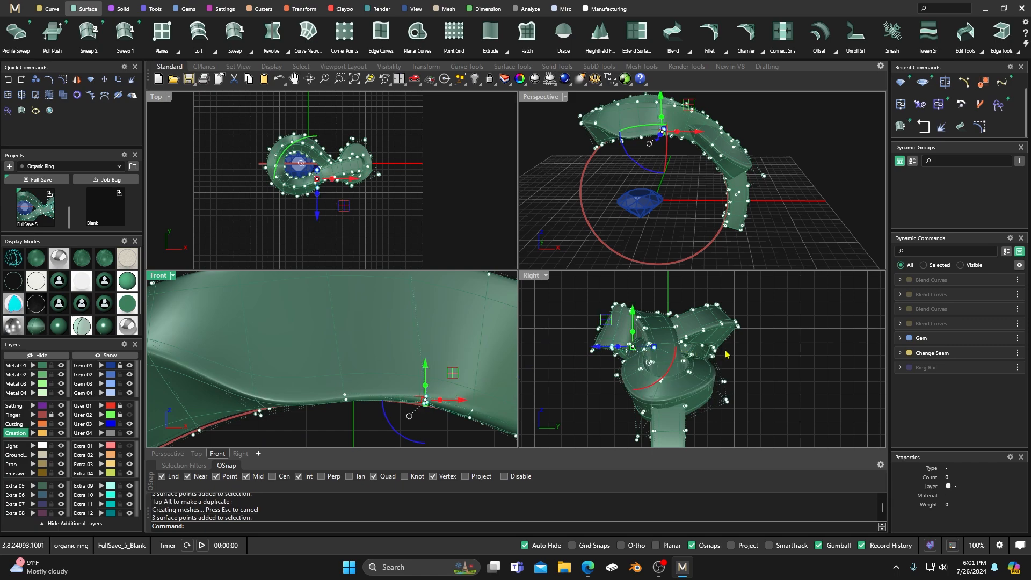
{"action": "left_click_drag", "start_coordinate": [425, 367], "coordinate": [424, 373]}
{"action": "right_click_drag", "start_coordinate": [414, 386], "coordinate": [462, 345]}
Step: Move the second raised control-point pair left of the centre axis down and slightly inward onto the finger circle
{"action": "left_click", "coordinate": [338, 429]}
{"action": "right_click_drag", "start_coordinate": [348, 426], "coordinate": [405, 426]}
{"action": "left_click", "coordinate": [268, 299]}
{"action": "left_click", "coordinate": [268, 303], "text": "shift"}
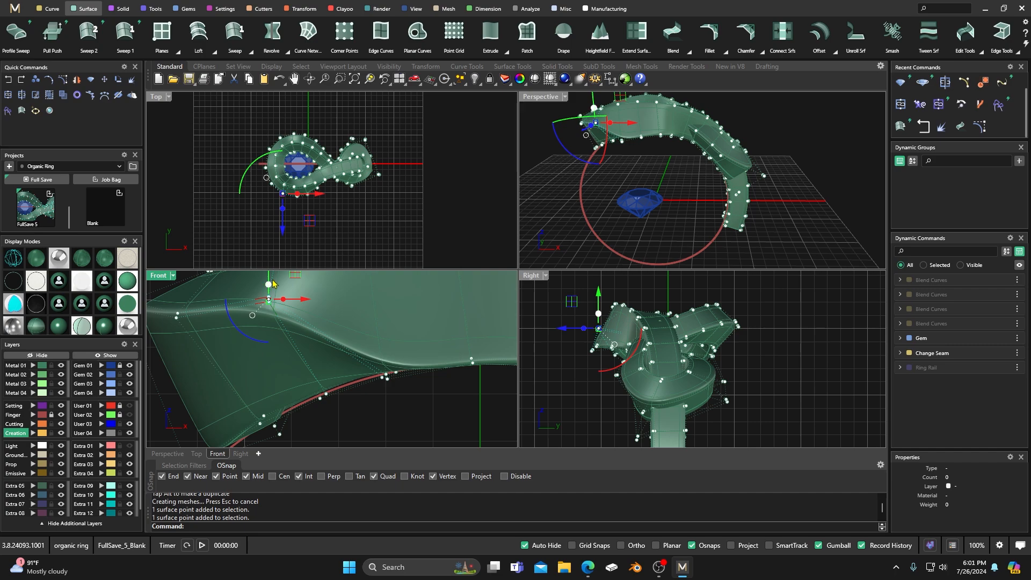
{"action": "left_click_drag", "start_coordinate": [269, 276], "coordinate": [268, 367]}
{"action": "left_click_drag", "start_coordinate": [295, 334], "coordinate": [329, 376]}
{"action": "scroll", "coordinate": [369, 363], "scroll_direction": "down", "scroll_amount": 3}
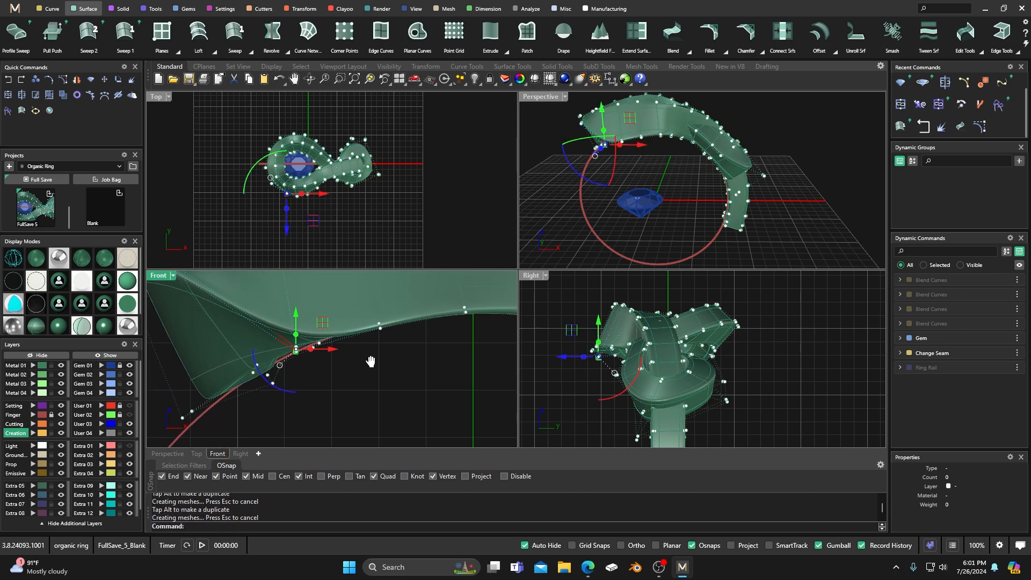
Step: Move the third raised control-point pair left of the centre axis down to the ring's lower corner at the finger circle
{"action": "scroll", "coordinate": [234, 312], "scroll_direction": "up", "scroll_amount": 2}
{"action": "left_click", "coordinate": [248, 310]}
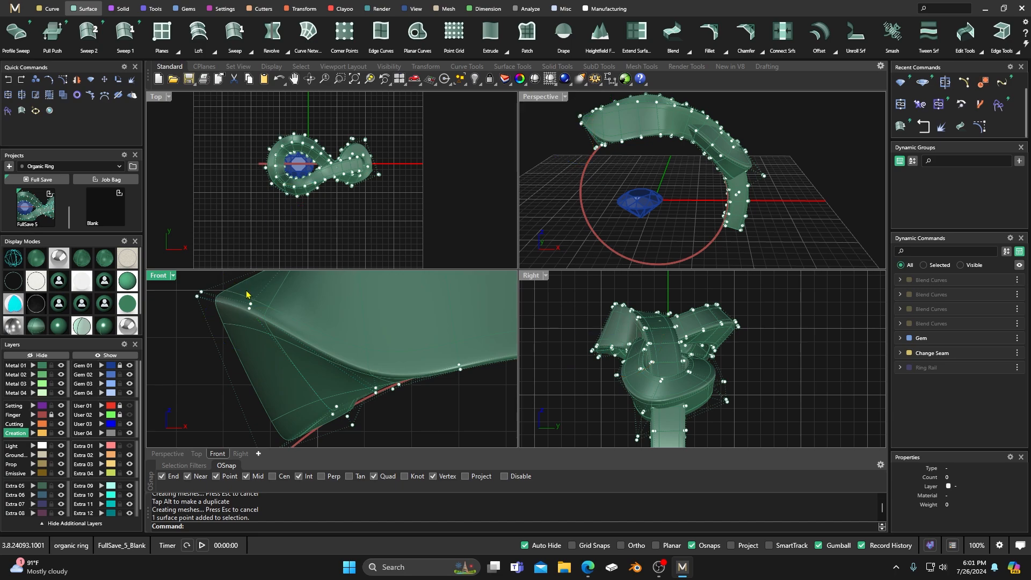
{"action": "left_click", "coordinate": [250, 307]}
{"action": "left_click", "coordinate": [250, 306]}
{"action": "left_click_drag", "start_coordinate": [274, 293], "coordinate": [321, 424]}
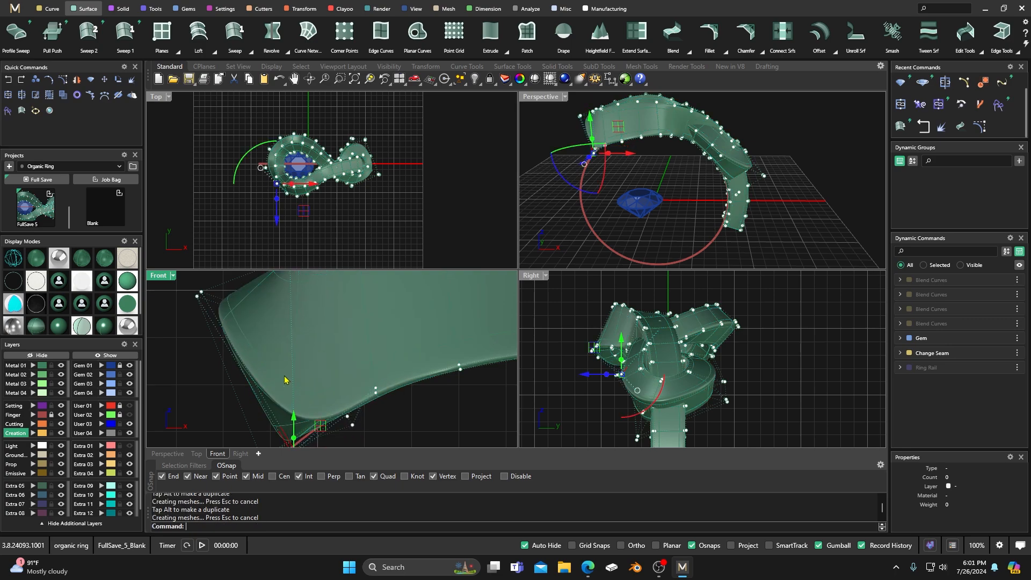
Step: Window-select the outermost control-point pair at the ring's left tip and lower it onto the finger circle
{"action": "left_click_drag", "start_coordinate": [205, 282], "coordinate": [235, 305]}
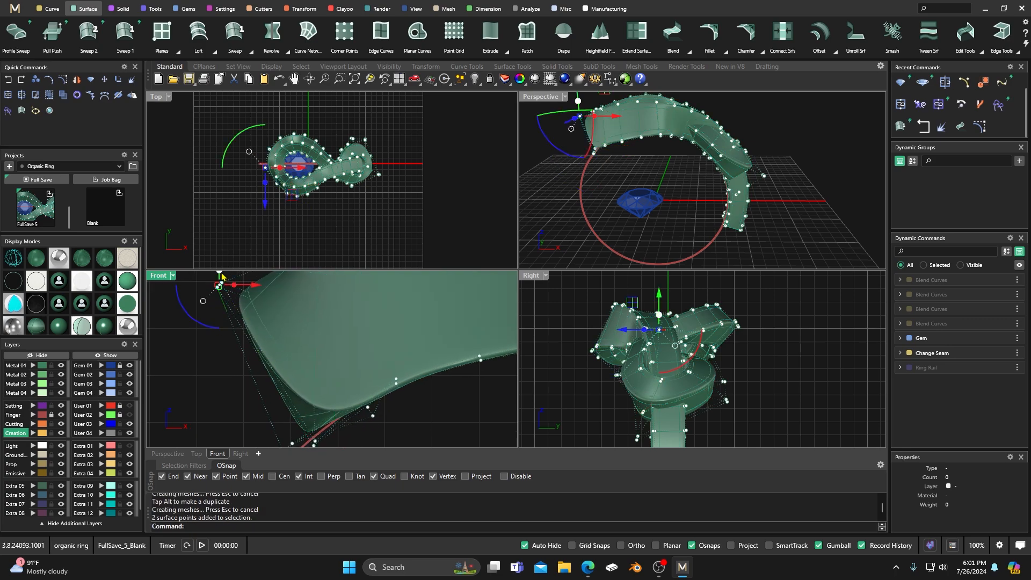
{"action": "scroll", "coordinate": [240, 381], "scroll_direction": "down", "scroll_amount": 4}
{"action": "right_click_drag", "start_coordinate": [232, 384], "coordinate": [243, 386]}
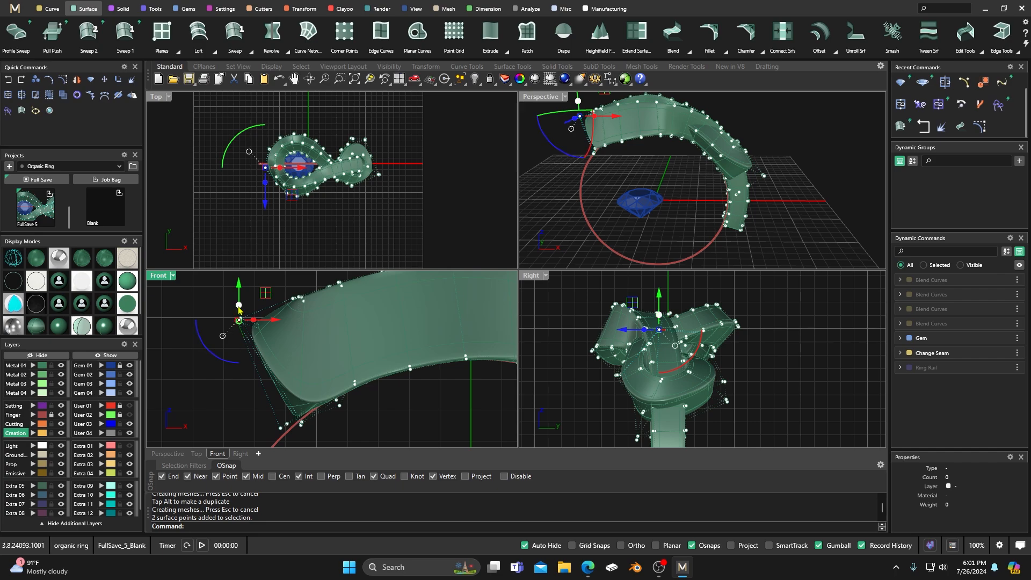
{"action": "left_click_drag", "start_coordinate": [238, 290], "coordinate": [239, 407]}
{"action": "right_click_drag", "start_coordinate": [199, 377], "coordinate": [226, 326]}
{"action": "left_click_drag", "start_coordinate": [291, 359], "coordinate": [312, 379]}
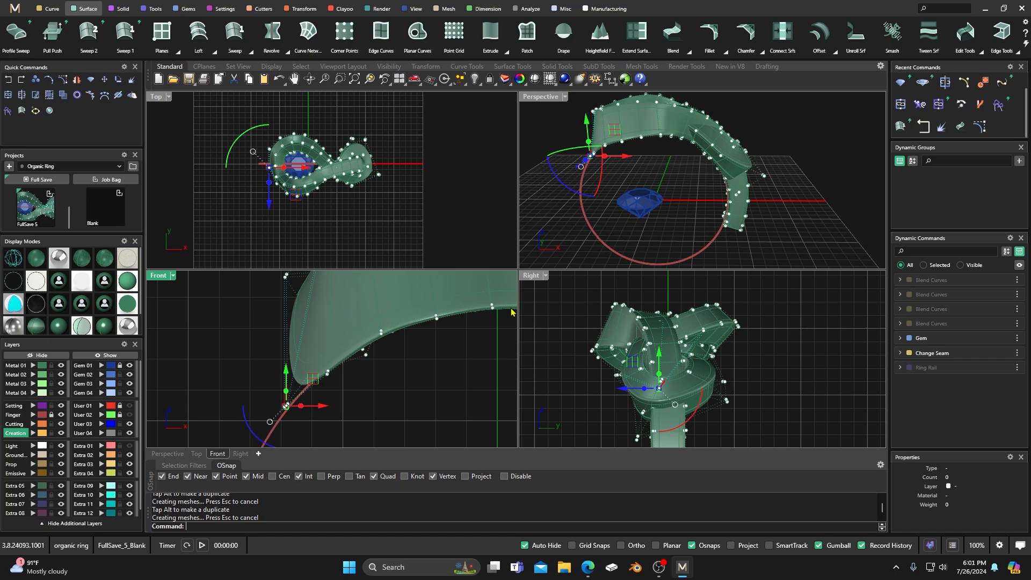
Step: Maximize the Perspective view and inspect the reshaped edge along the finger circle from several angles
{"action": "double_click", "coordinate": [558, 97]}
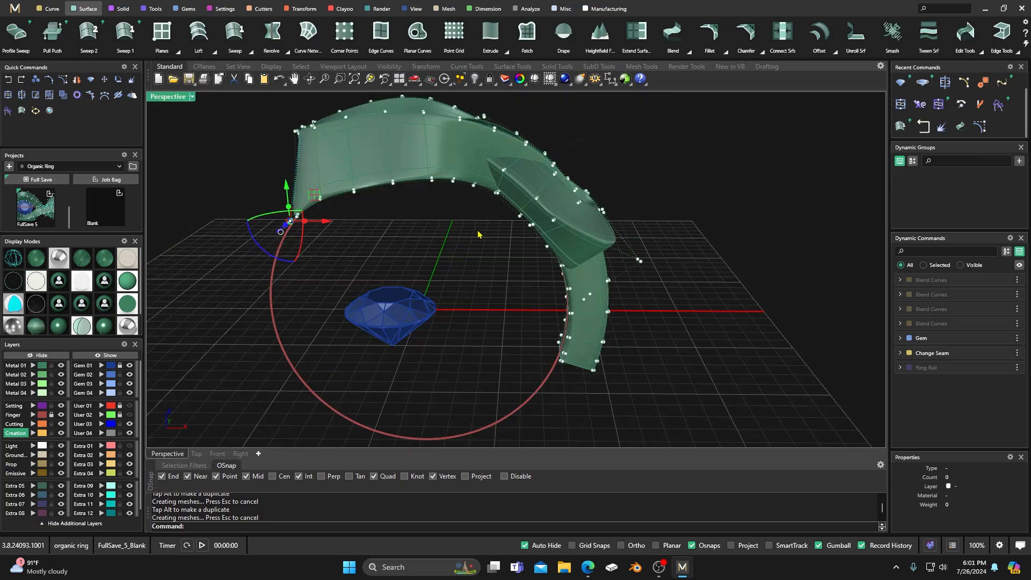
{"action": "right_click_drag", "start_coordinate": [473, 268], "coordinate": [495, 215]}
{"action": "right_click_drag", "start_coordinate": [448, 184], "coordinate": [344, 271]}
{"action": "right_click_drag", "start_coordinate": [431, 231], "coordinate": [549, 143]}
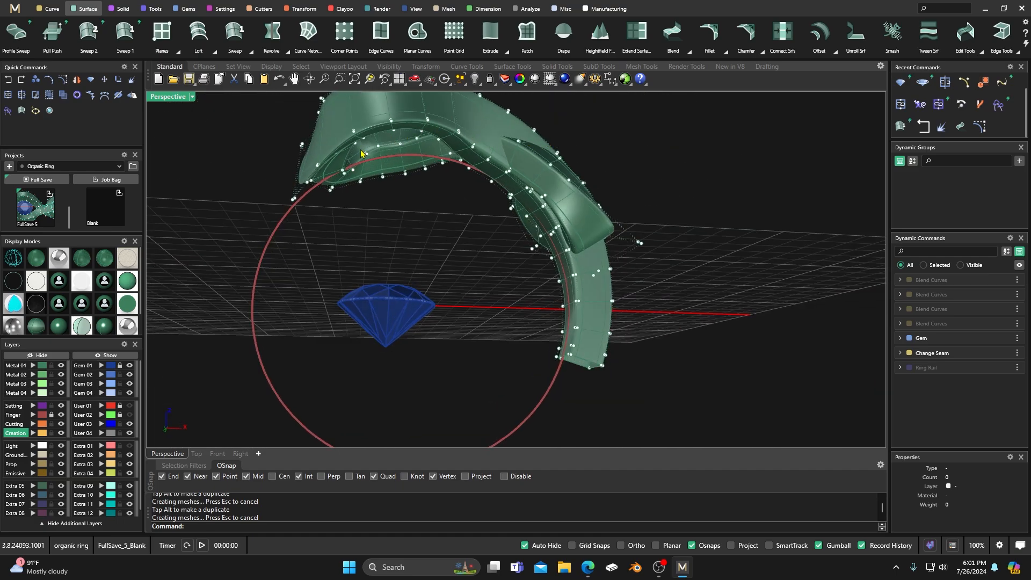
{"action": "right_click_drag", "start_coordinate": [406, 149], "coordinate": [574, 146]}
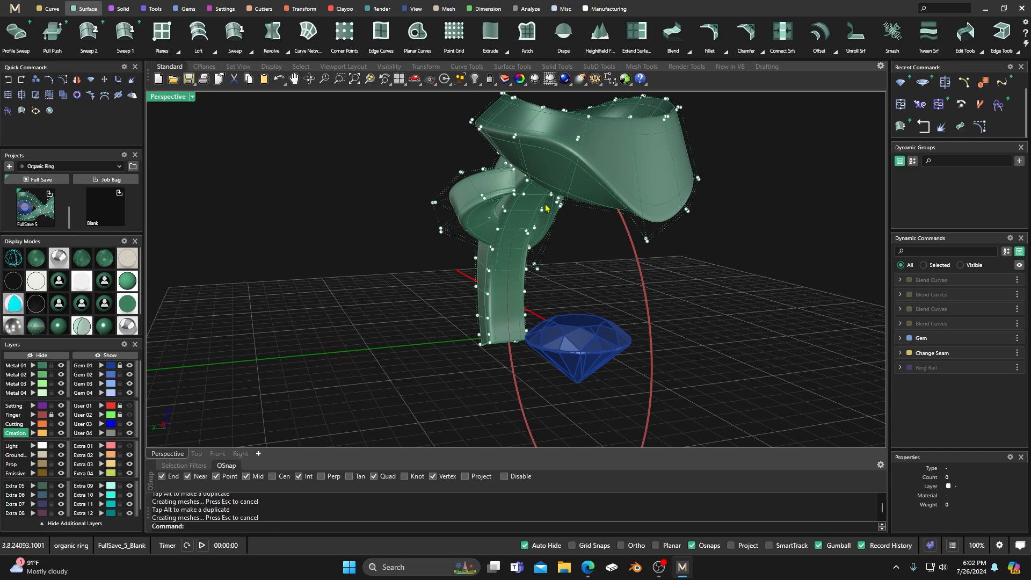
{"action": "scroll", "coordinate": [544, 283], "scroll_direction": "down", "scroll_amount": 4}
{"action": "right_click_drag", "start_coordinate": [543, 283], "coordinate": [551, 343]}
{"action": "right_click_drag", "start_coordinate": [538, 256], "coordinate": [601, 239]}
{"action": "scroll", "coordinate": [539, 231], "scroll_direction": "up", "scroll_amount": 5}
{"action": "scroll", "coordinate": [539, 231], "scroll_direction": "up", "scroll_amount": 5}
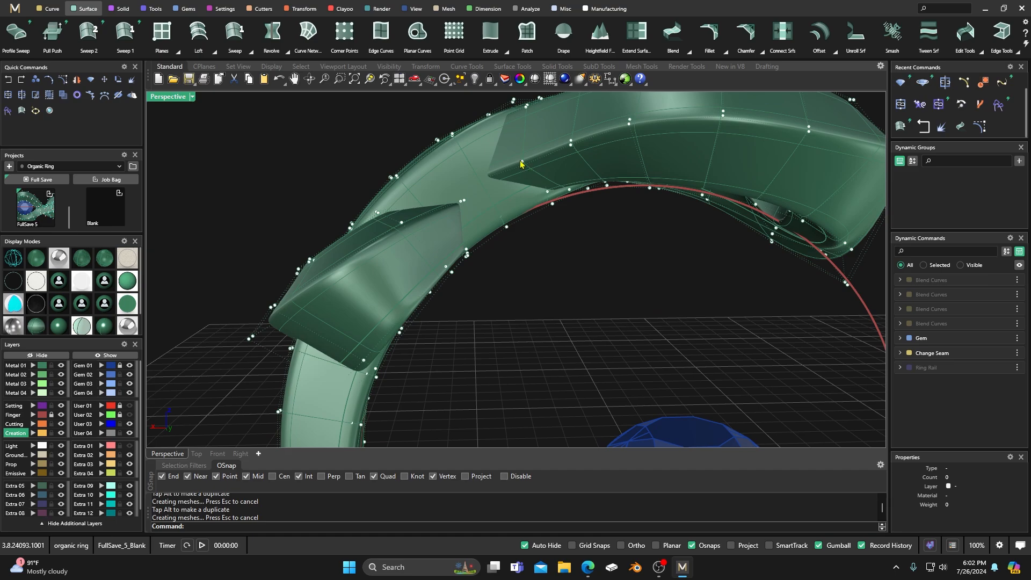
{"action": "right_click_drag", "start_coordinate": [520, 257], "coordinate": [445, 278]}
{"action": "scroll", "coordinate": [447, 278], "scroll_direction": "down", "scroll_amount": 8}
{"action": "right_click_drag", "start_coordinate": [455, 340], "coordinate": [361, 356]}
{"action": "scroll", "coordinate": [416, 344], "scroll_direction": "down", "scroll_amount": 3}
{"action": "right_click_drag", "start_coordinate": [459, 363], "coordinate": [486, 284]}
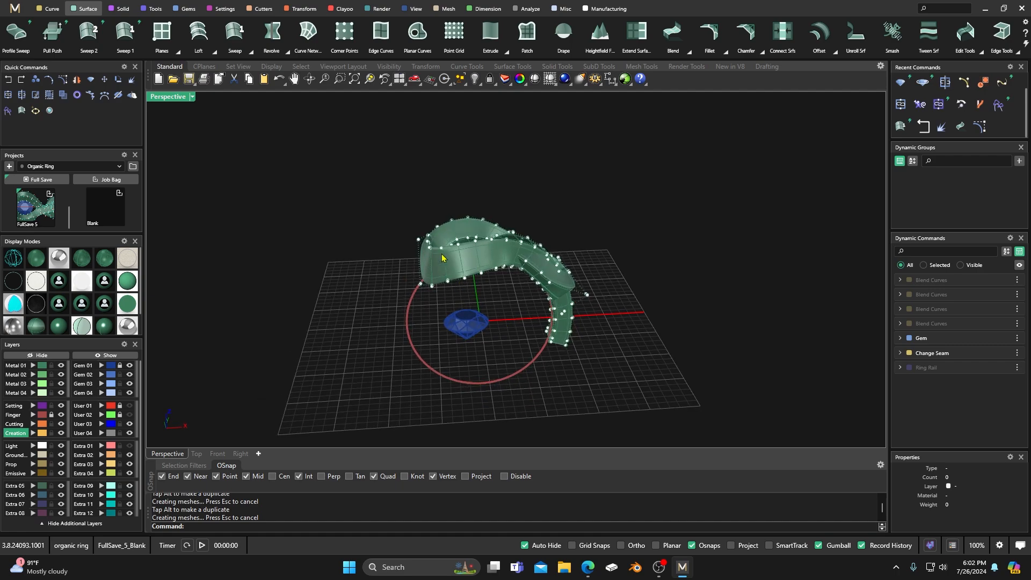
{"action": "scroll", "coordinate": [503, 265], "scroll_direction": "up", "scroll_amount": 5}
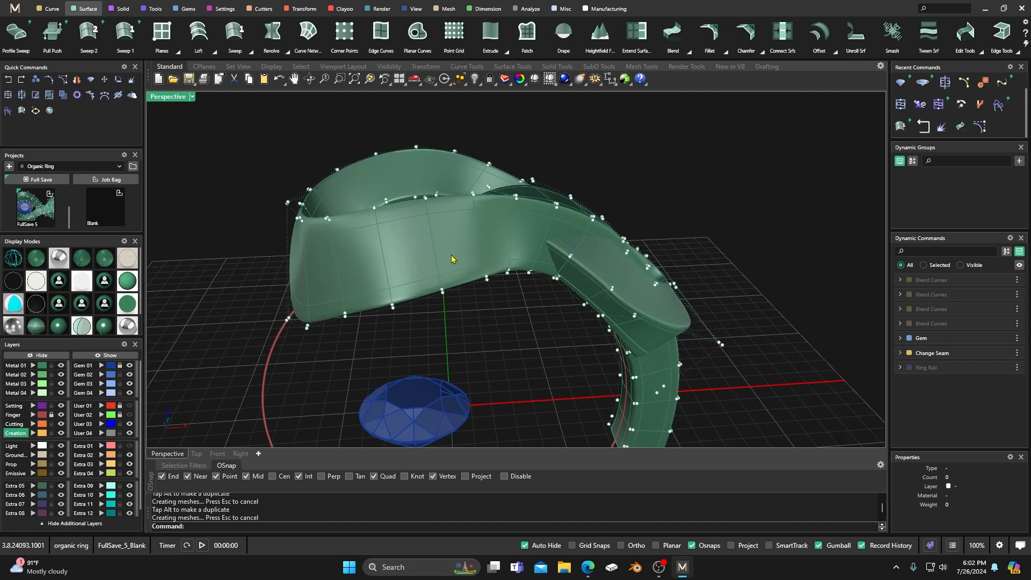
{"action": "right_click_drag", "start_coordinate": [476, 334], "coordinate": [473, 309]}
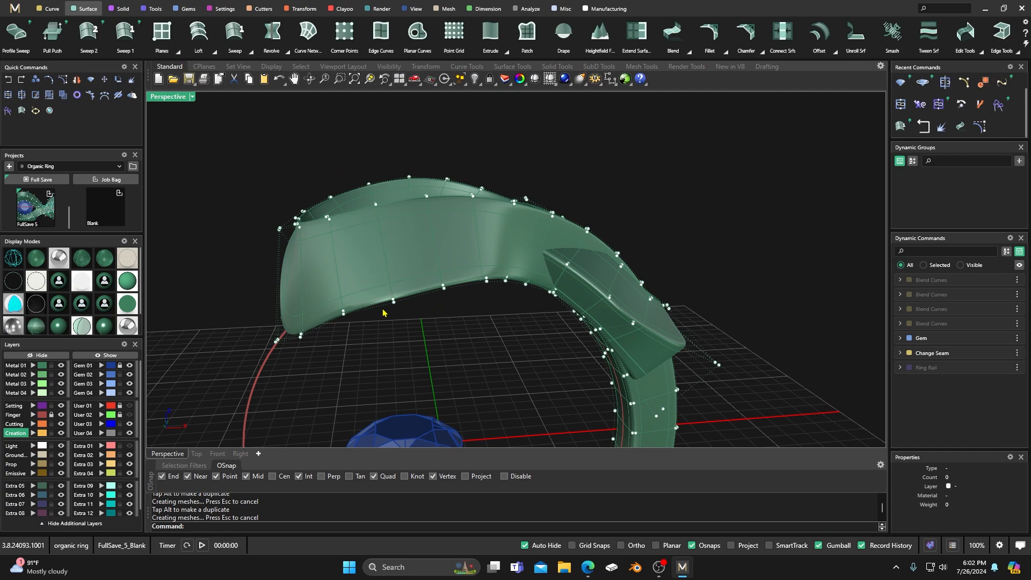
{"action": "scroll", "coordinate": [479, 247], "scroll_direction": "down", "scroll_amount": 3}
{"action": "scroll", "coordinate": [478, 228], "scroll_direction": "down", "scroll_amount": 3}
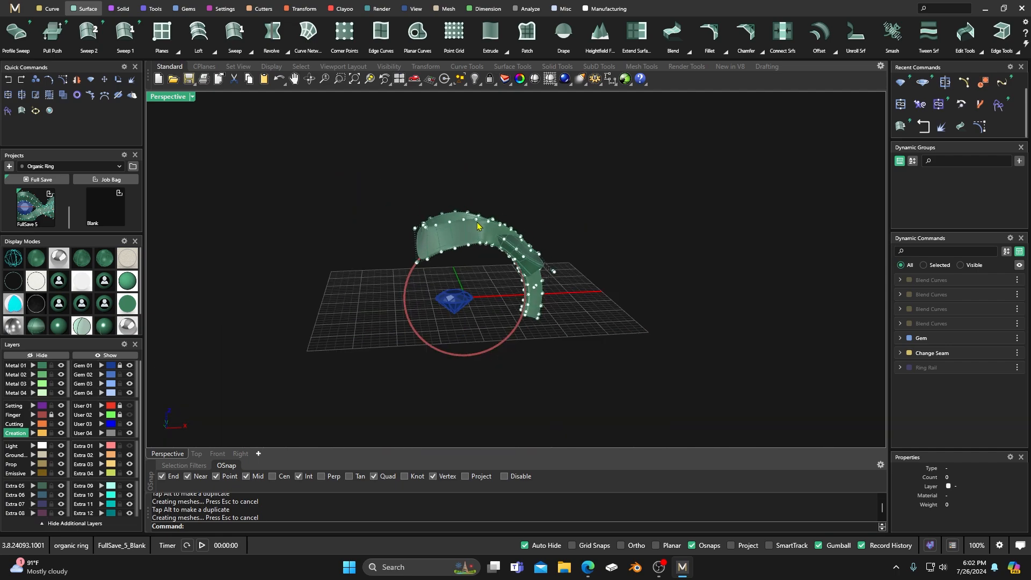
Step: Delete the edited ring surface and reopen FullSave_5_Blank.3dm without saving the changes
{"action": "left_click_drag", "start_coordinate": [349, 207], "coordinate": [608, 363]}
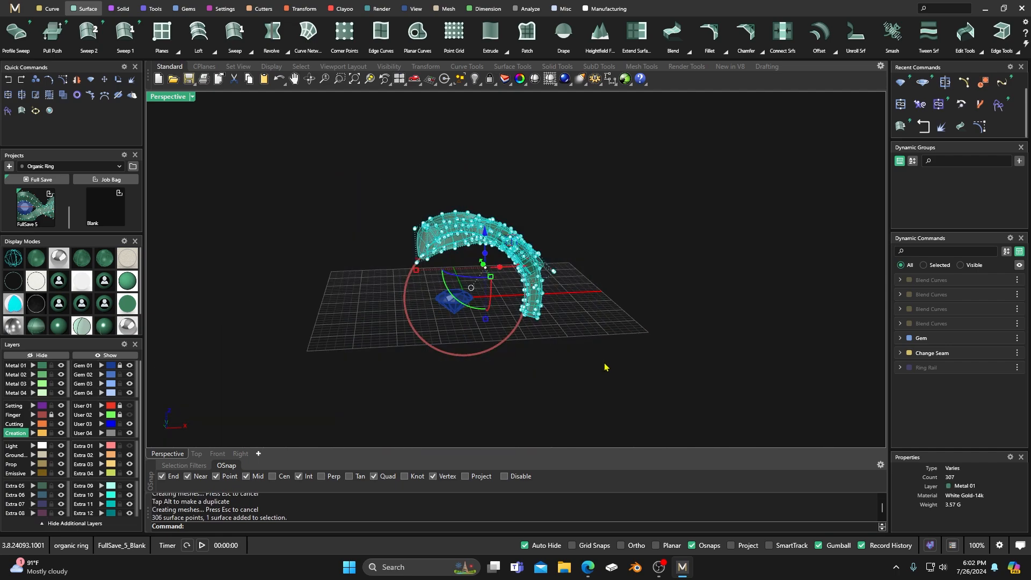
{"action": "key", "text": "Delete"}
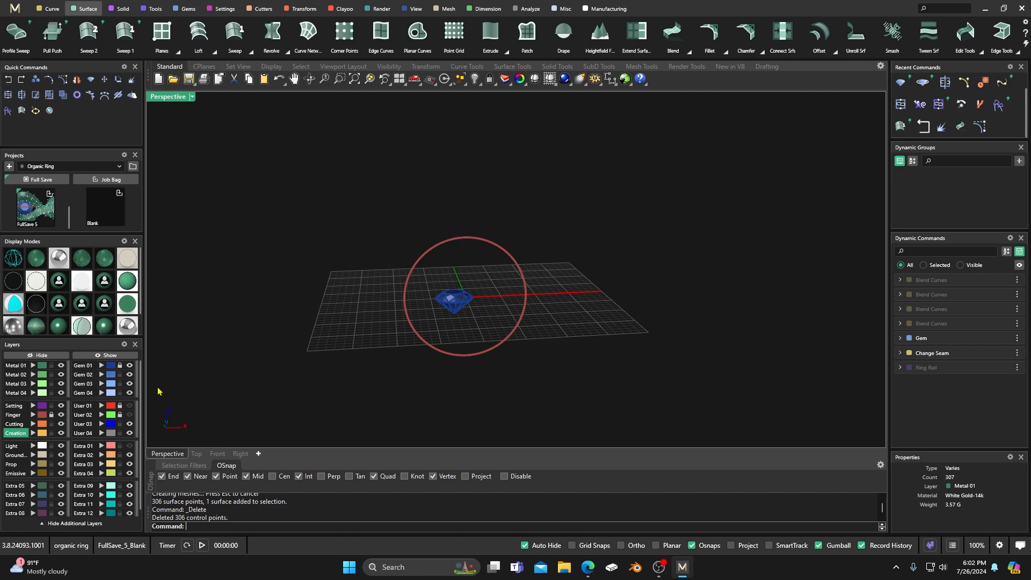
{"action": "left_click", "coordinate": [14, 8]}
{"action": "left_click", "coordinate": [67, 43]}
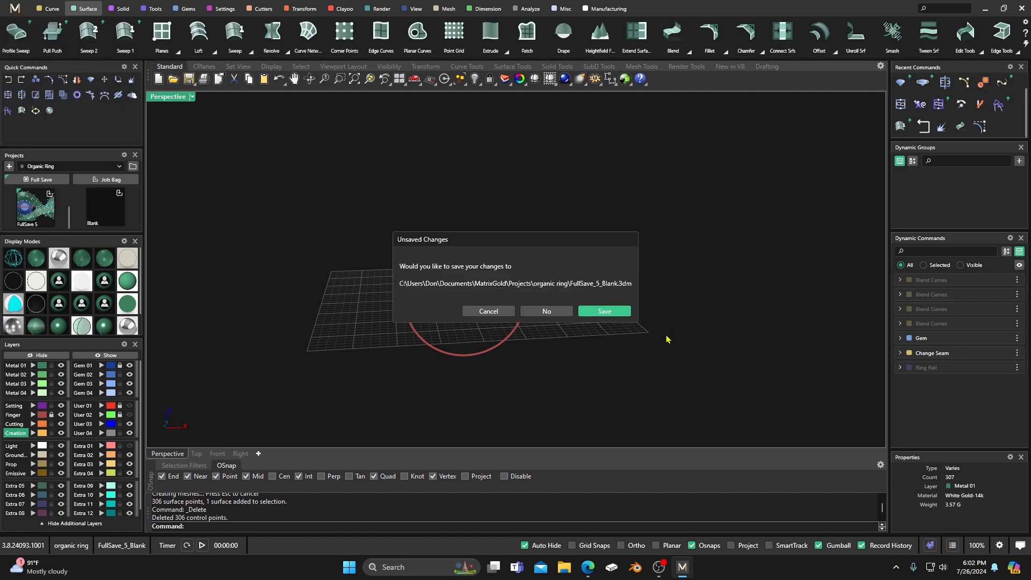
{"action": "left_click", "coordinate": [537, 315]}
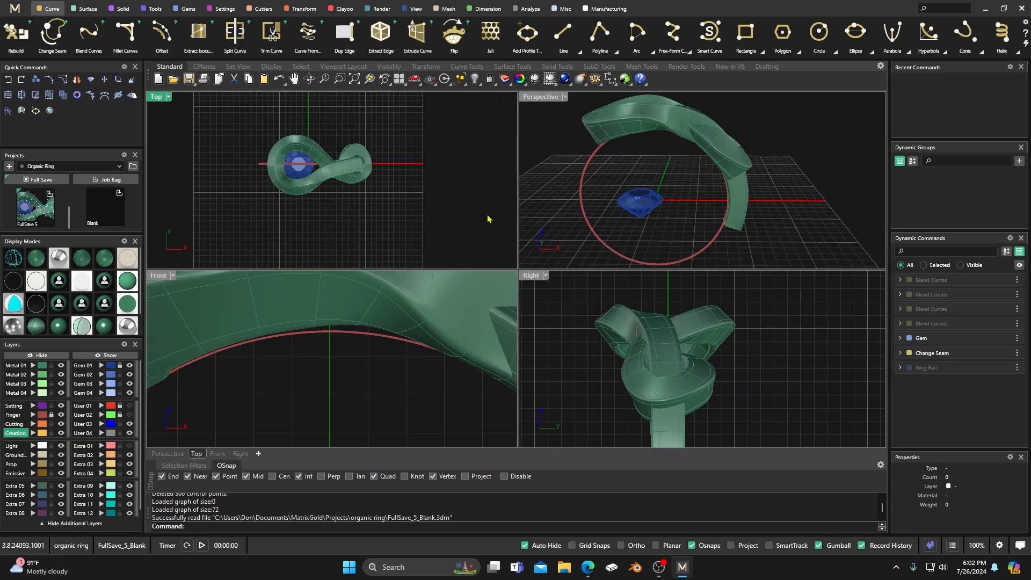
Step: Maximize the Perspective view and turn on the control points of the organic ring surface
{"action": "double_click", "coordinate": [540, 96]}
{"action": "scroll", "coordinate": [473, 234], "scroll_direction": "up", "scroll_amount": 3}
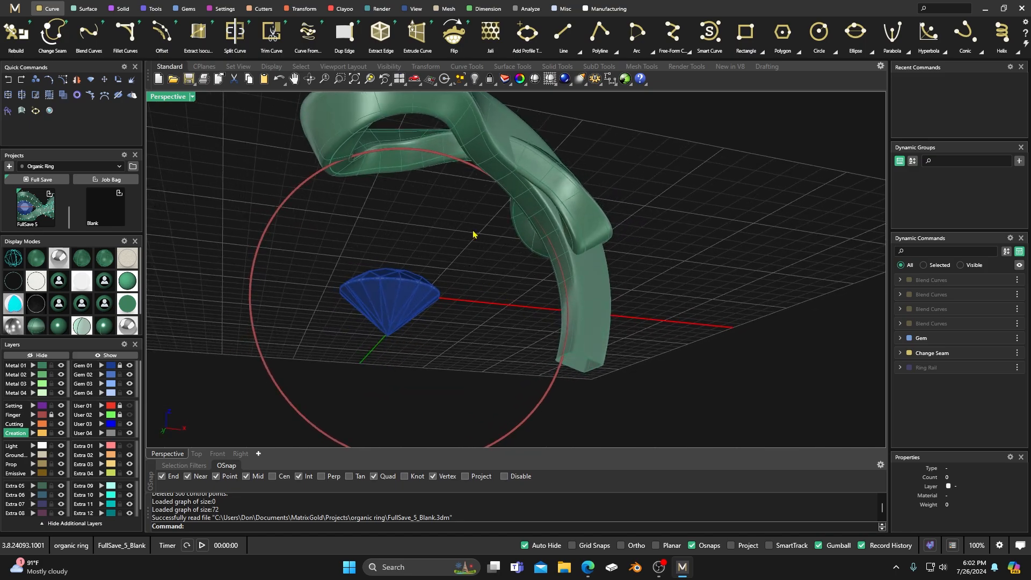
{"action": "right_click_drag", "start_coordinate": [455, 224], "coordinate": [442, 297]}
{"action": "scroll", "coordinate": [450, 298], "scroll_direction": "down", "scroll_amount": 4}
{"action": "right_click_drag", "start_coordinate": [449, 255], "coordinate": [423, 290]}
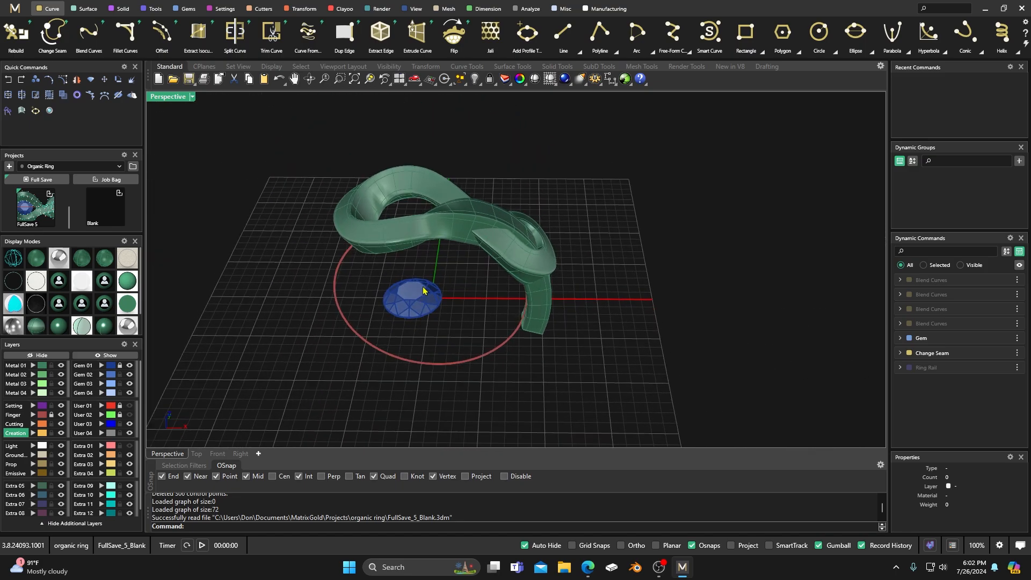
{"action": "scroll", "coordinate": [439, 247], "scroll_direction": "up", "scroll_amount": 6}
{"action": "right_click_drag", "start_coordinate": [448, 323], "coordinate": [467, 191]}
{"action": "left_click", "coordinate": [409, 157]}
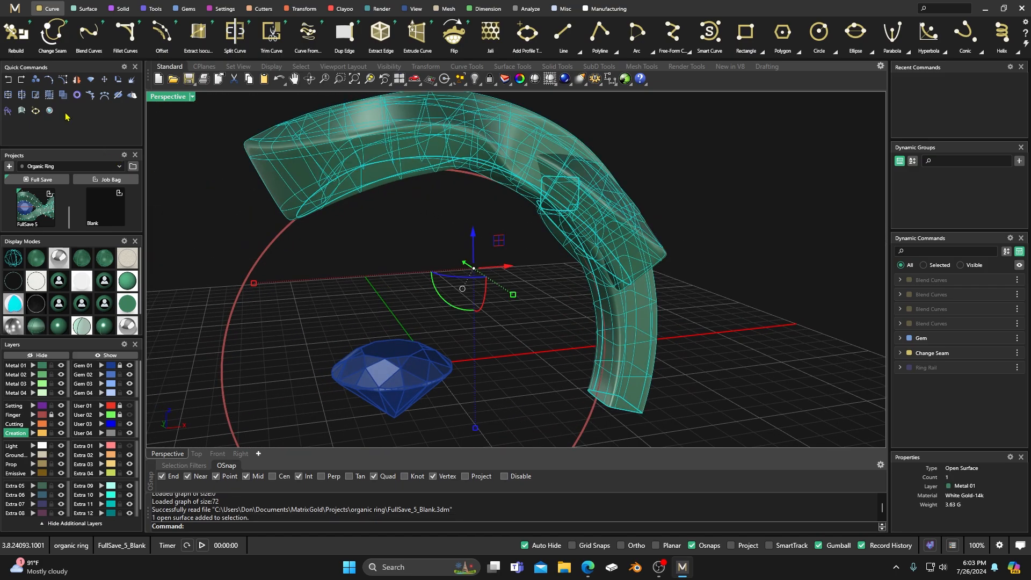
{"action": "left_click", "coordinate": [63, 79]}
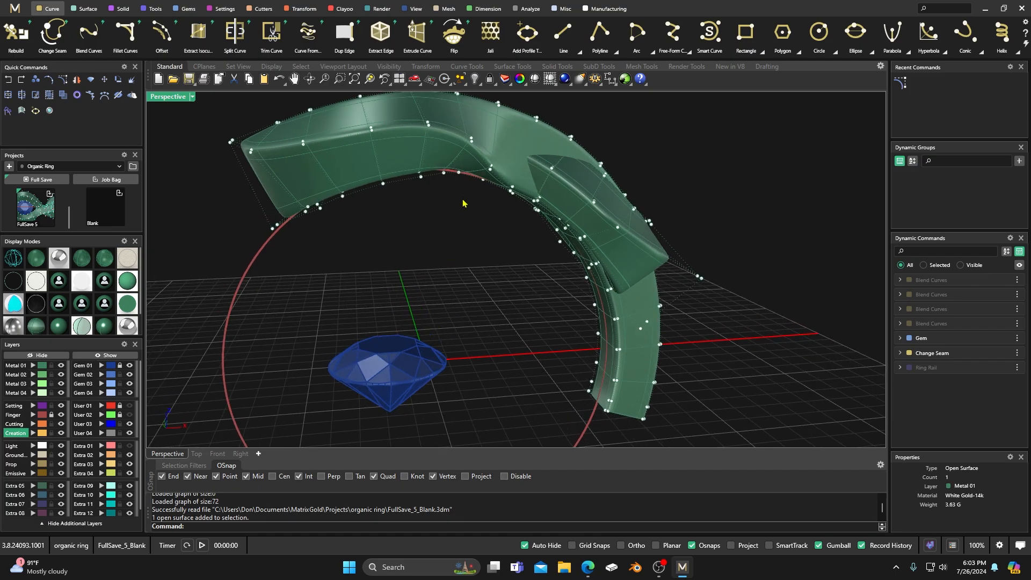
Step: Select the control-point pair on the band's inner edge near the finger circle's crown and lower it slightly
{"action": "scroll", "coordinate": [463, 203], "scroll_direction": "up", "scroll_amount": 5}
{"action": "left_click", "coordinate": [404, 201]}
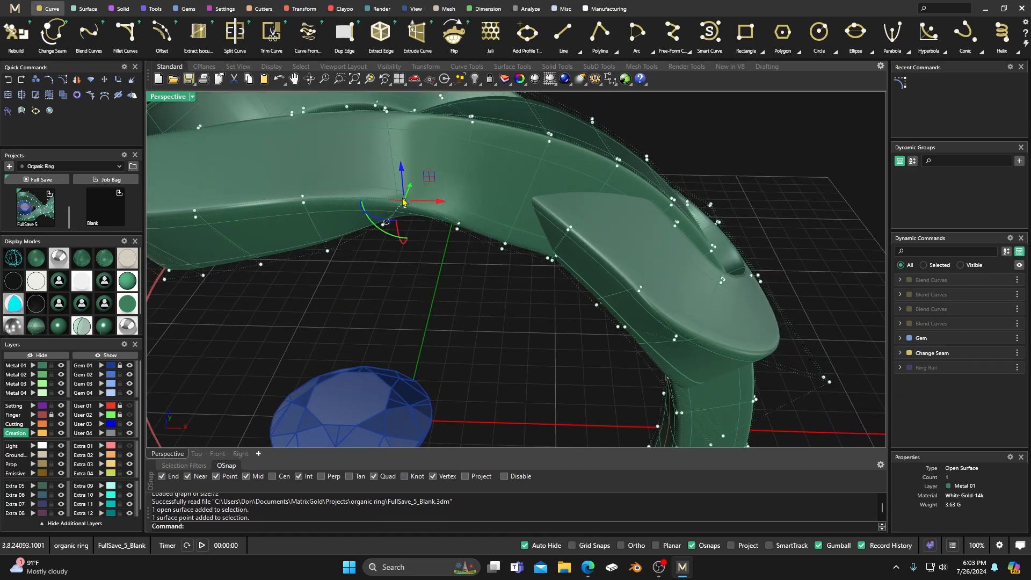
{"action": "left_click", "coordinate": [405, 207], "text": "shift"}
{"action": "left_click_drag", "start_coordinate": [402, 169], "coordinate": [398, 188]}
Step: Raise the neighbouring control-point pair on the band's inner edge slightly, then turn off the control points
{"action": "right_click_drag", "start_coordinate": [431, 307], "coordinate": [444, 263]}
{"action": "left_click", "coordinate": [497, 156]}
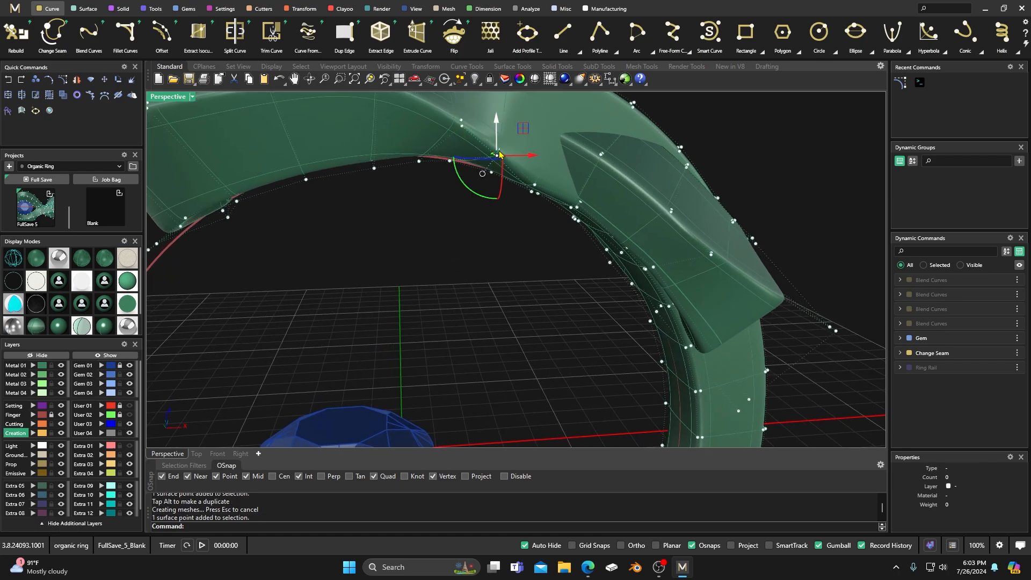
{"action": "left_click", "coordinate": [499, 154]}
{"action": "key", "text": "Escape"}
{"action": "left_click", "coordinate": [498, 157]}
{"action": "left_click", "coordinate": [519, 178]}
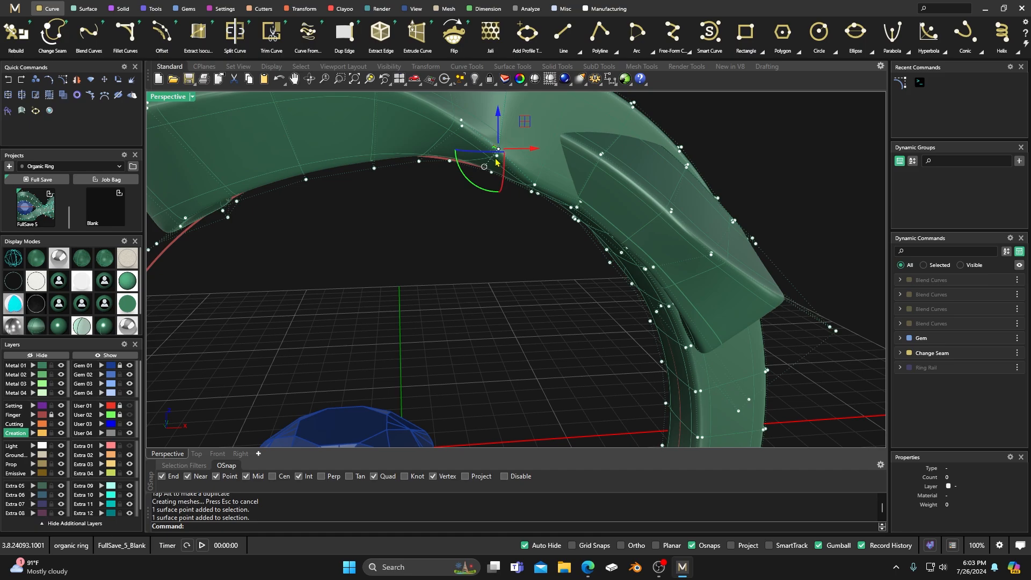
{"action": "left_click_drag", "start_coordinate": [498, 142], "coordinate": [496, 119]}
{"action": "right_click_drag", "start_coordinate": [428, 233], "coordinate": [335, 346]}
{"action": "key", "text": "Escape"}
Step: Switch to an opaque display mode without surface curves and examine where the band overlaps the small loop
{"action": "scroll", "coordinate": [472, 294], "scroll_direction": "down", "scroll_amount": 4}
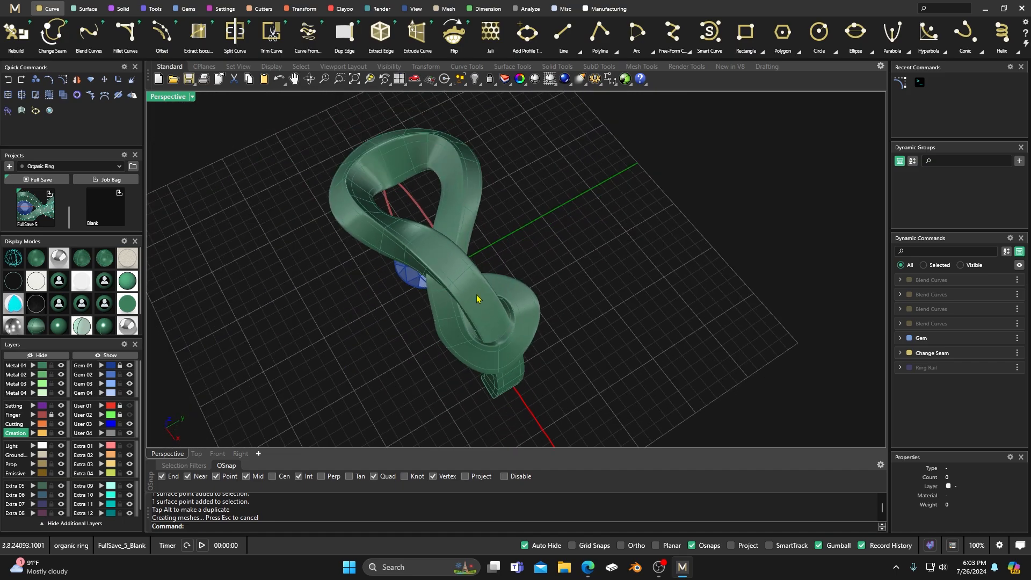
{"action": "scroll", "coordinate": [480, 300], "scroll_direction": "down", "scroll_amount": 1}
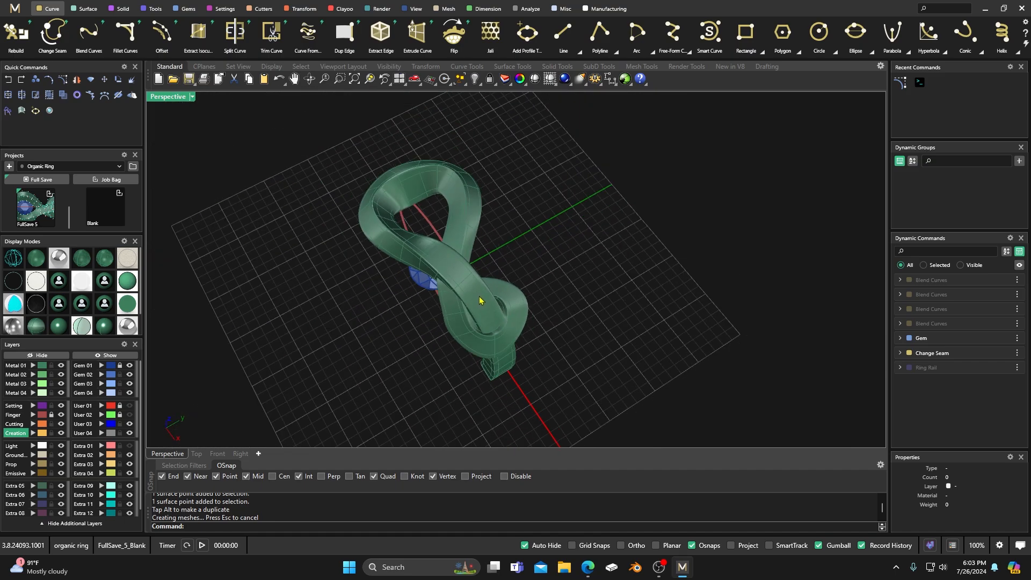
{"action": "left_click", "coordinate": [65, 329]}
{"action": "mouse_move", "coordinate": [259, 347]}
{"action": "right_mouse_down"}
{"action": "mouse_move", "coordinate": [315, 319]}
{"action": "mouse_move", "coordinate": [306, 320]}
{"action": "mouse_move", "coordinate": [329, 338]}
{"action": "right_mouse_up"}
{"action": "scroll", "coordinate": [495, 328], "scroll_direction": "up", "scroll_amount": 2}
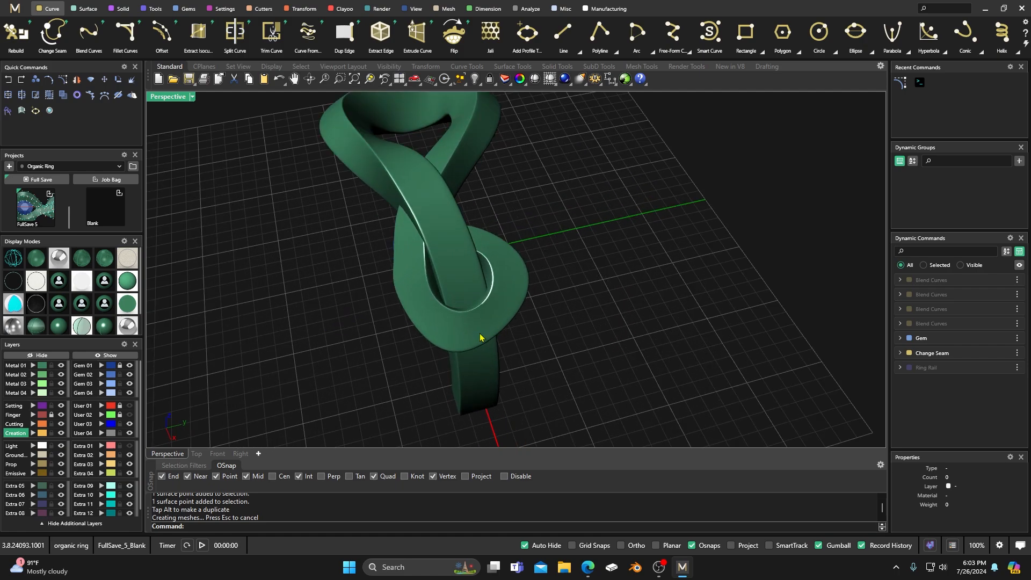
{"action": "right_click_drag", "start_coordinate": [318, 376], "coordinate": [316, 331]}
Step: Restore the translucent green display mode and turn on the ring surface's control points around the small loop
{"action": "left_click", "coordinate": [396, 224]}
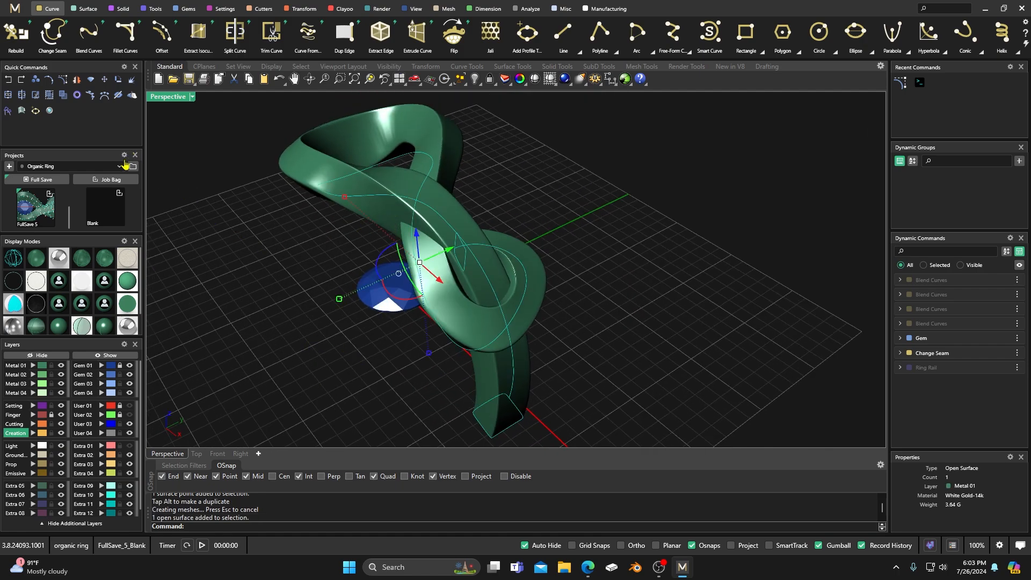
{"action": "left_click", "coordinate": [35, 260]}
{"action": "left_click", "coordinate": [63, 81]}
{"action": "right_click_drag", "start_coordinate": [336, 318], "coordinate": [300, 243]}
{"action": "scroll", "coordinate": [554, 304], "scroll_direction": "up", "scroll_amount": 3}
{"action": "right_click_drag", "start_coordinate": [554, 304], "coordinate": [589, 356]}
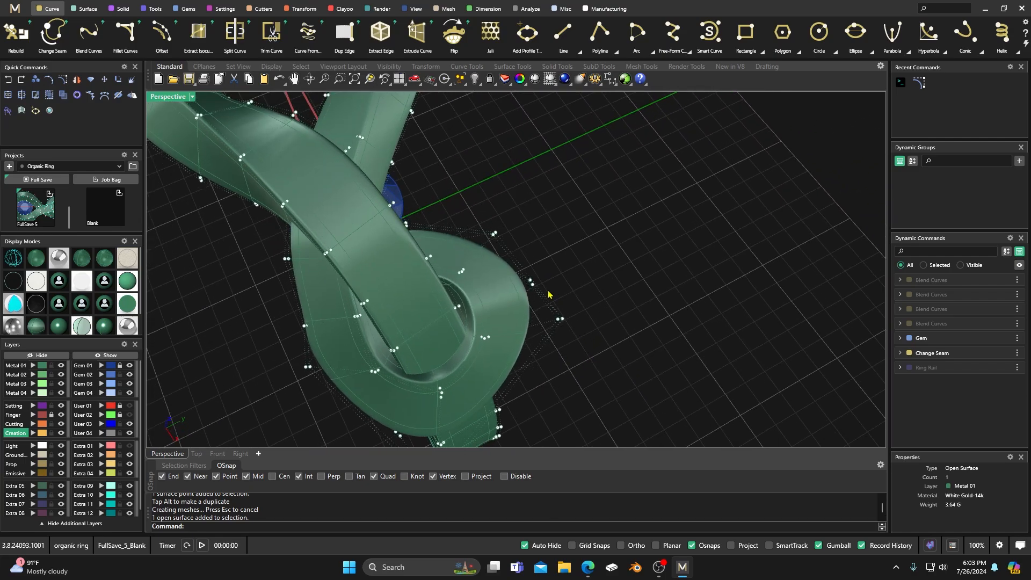
Step: Move the control-point pair on the small loop's outer edge outward about 0.85 mm, then lower it slightly
{"action": "left_click_drag", "start_coordinate": [574, 346], "coordinate": [602, 352]}
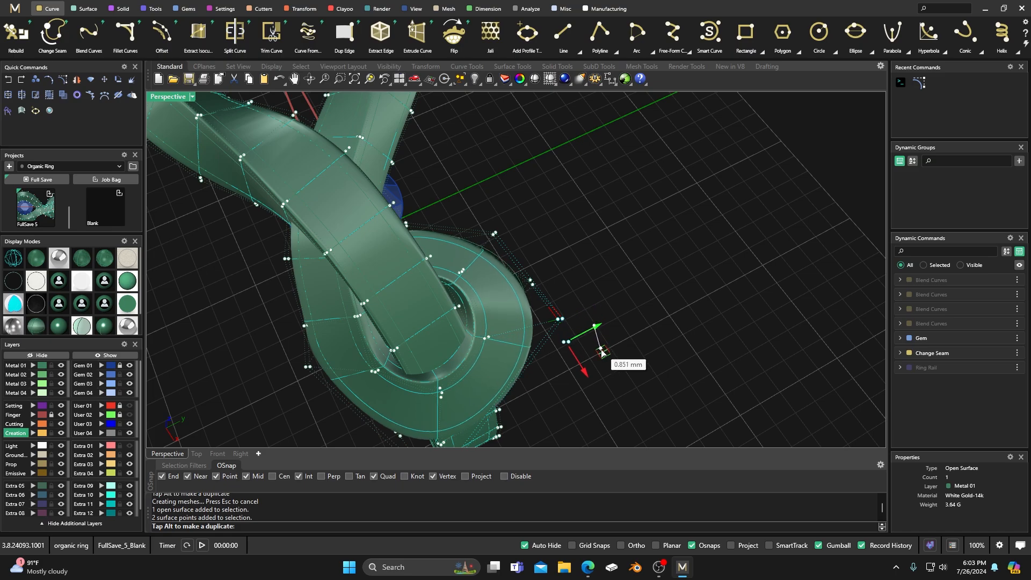
{"action": "right_click_drag", "start_coordinate": [603, 354], "coordinate": [583, 249]}
{"action": "left_click_drag", "start_coordinate": [579, 225], "coordinate": [574, 247]}
{"action": "scroll", "coordinate": [572, 279], "scroll_direction": "down", "scroll_amount": 3}
{"action": "right_click_drag", "start_coordinate": [579, 359], "coordinate": [450, 375]}
Step: Window-select three control points beside the small loop's opening, raise them slightly, and turn off the control points
{"action": "scroll", "coordinate": [378, 209], "scroll_direction": "up", "scroll_amount": 3}
{"action": "right_click_drag", "start_coordinate": [378, 208], "coordinate": [437, 209]}
{"action": "scroll", "coordinate": [424, 211], "scroll_direction": "up", "scroll_amount": 3}
{"action": "left_click_drag", "start_coordinate": [477, 181], "coordinate": [512, 206]}
{"action": "left_click_drag", "start_coordinate": [467, 166], "coordinate": [453, 128]}
{"action": "right_click_drag", "start_coordinate": [382, 237], "coordinate": [580, 253]}
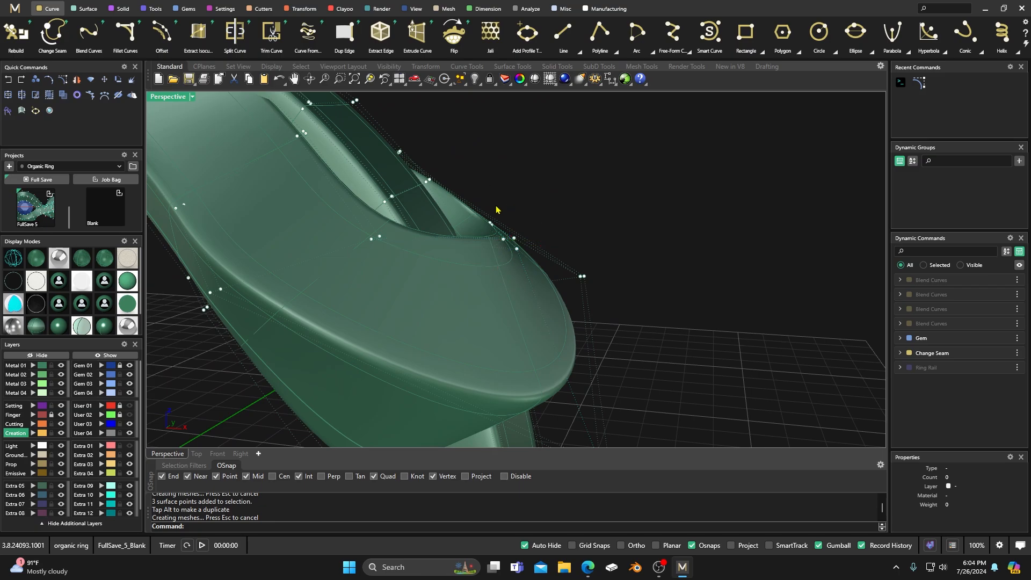
{"action": "left_click_drag", "start_coordinate": [500, 237], "coordinate": [524, 190]}
{"action": "right_click_drag", "start_coordinate": [563, 219], "coordinate": [448, 241]}
{"action": "right_click_drag", "start_coordinate": [443, 371], "coordinate": [468, 393]}
{"action": "scroll", "coordinate": [414, 385], "scroll_direction": "down", "scroll_amount": 5}
{"action": "key", "text": "Escape"}
{"action": "key", "text": "Escape"}
Step: Examine the reshaped small loop and the whole ring from above and from oblique angles
{"action": "scroll", "coordinate": [420, 392], "scroll_direction": "down", "scroll_amount": 5}
{"action": "scroll", "coordinate": [503, 293], "scroll_direction": "down", "scroll_amount": 5}
{"action": "right_click_drag", "start_coordinate": [503, 292], "coordinate": [478, 348]}
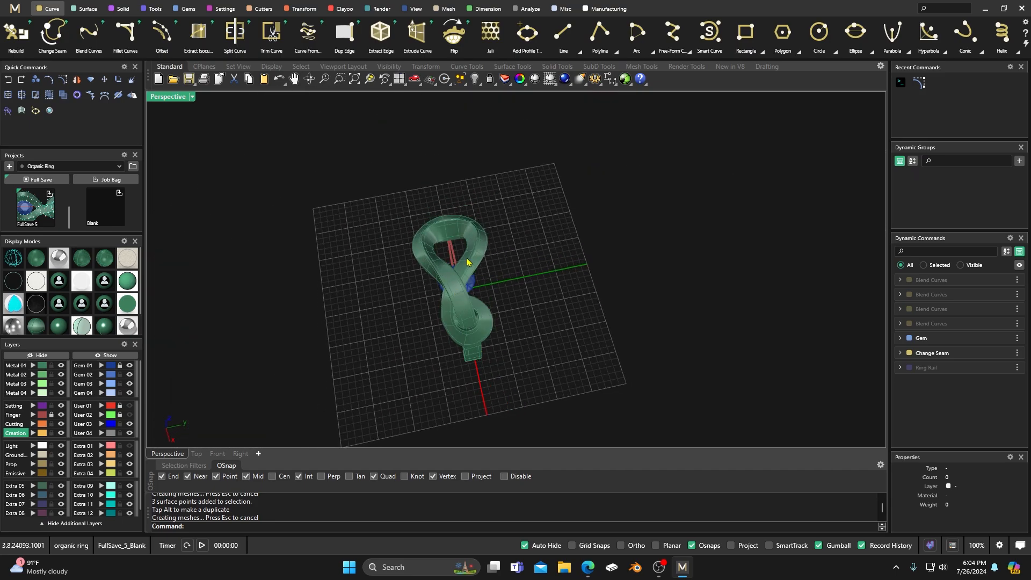
{"action": "right_click_drag", "start_coordinate": [443, 232], "coordinate": [472, 340]}
{"action": "scroll", "coordinate": [474, 326], "scroll_direction": "up", "scroll_amount": 5}
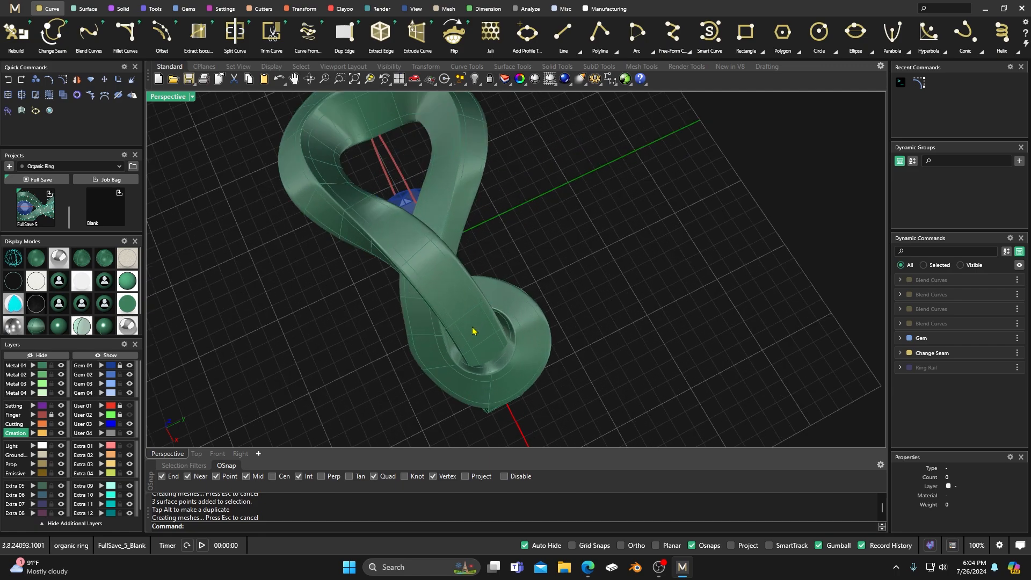
{"action": "scroll", "coordinate": [464, 368], "scroll_direction": "down", "scroll_amount": 2}
{"action": "right_click_drag", "start_coordinate": [464, 376], "coordinate": [478, 363]}
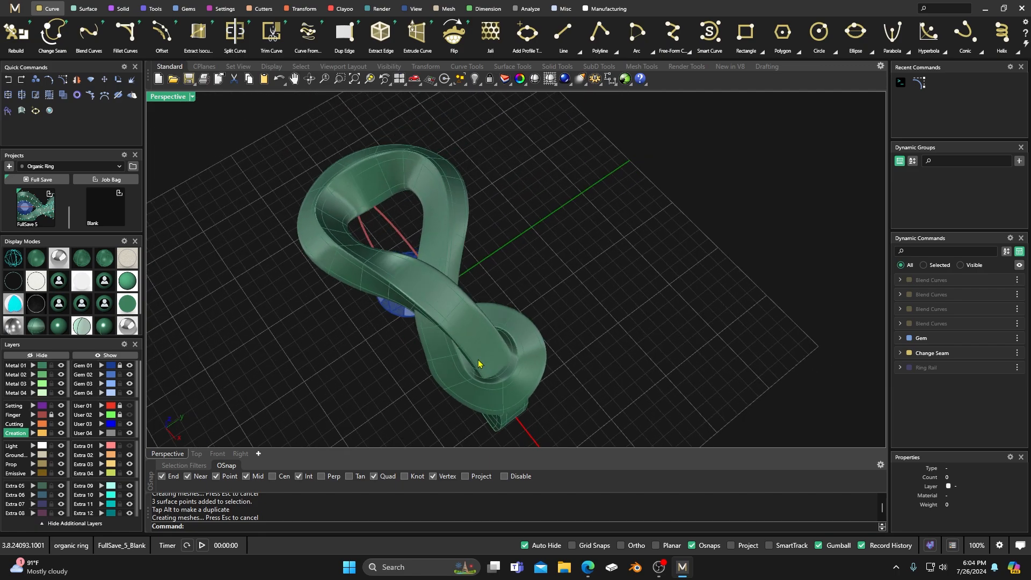
{"action": "scroll", "coordinate": [444, 329], "scroll_direction": "down", "scroll_amount": 6}
{"action": "right_click_drag", "start_coordinate": [444, 329], "coordinate": [403, 341]}
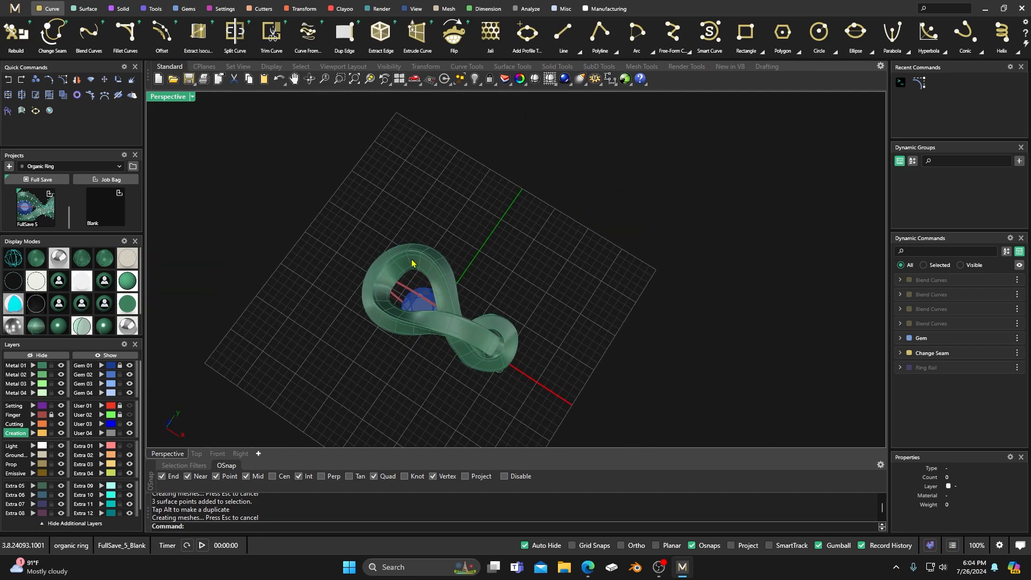
{"action": "right_click_drag", "start_coordinate": [524, 374], "coordinate": [527, 322]}
{"action": "scroll", "coordinate": [438, 351], "scroll_direction": "down", "scroll_amount": 4}
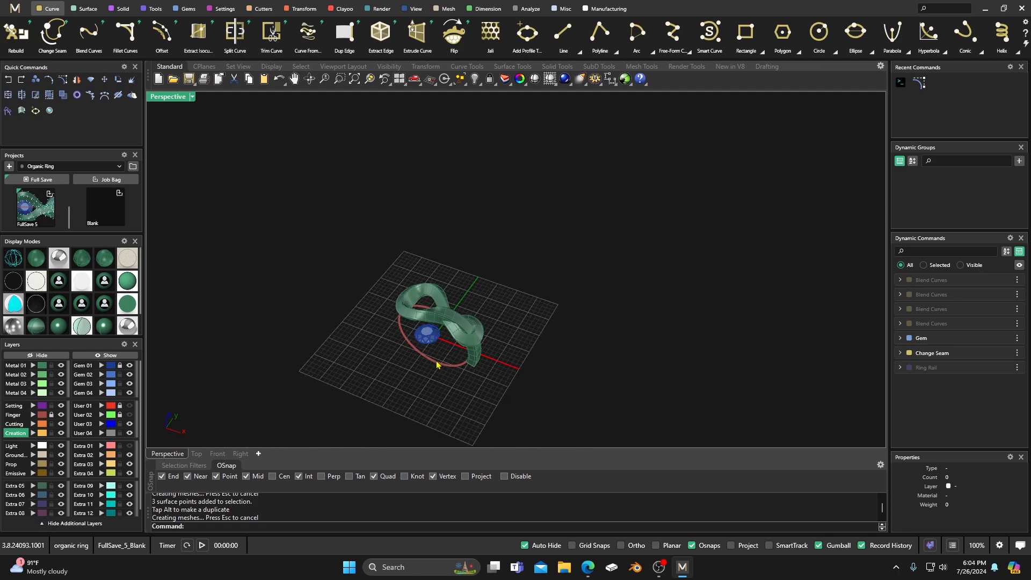
Step: Select the ring surface and make a new full save of the Organic Ring project
{"action": "left_click_drag", "start_coordinate": [440, 369], "coordinate": [528, 395]}
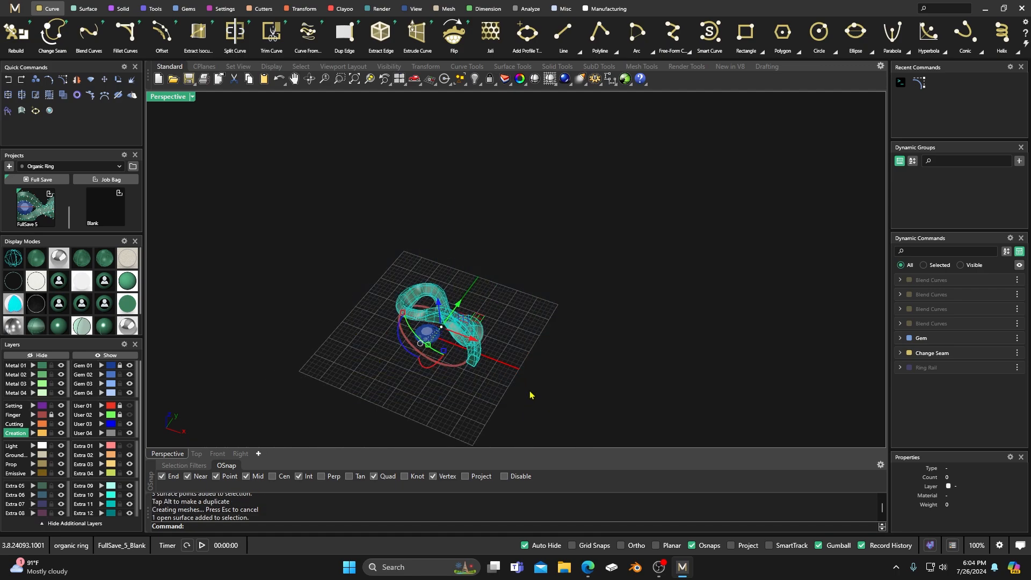
{"action": "left_click", "coordinate": [37, 180]}
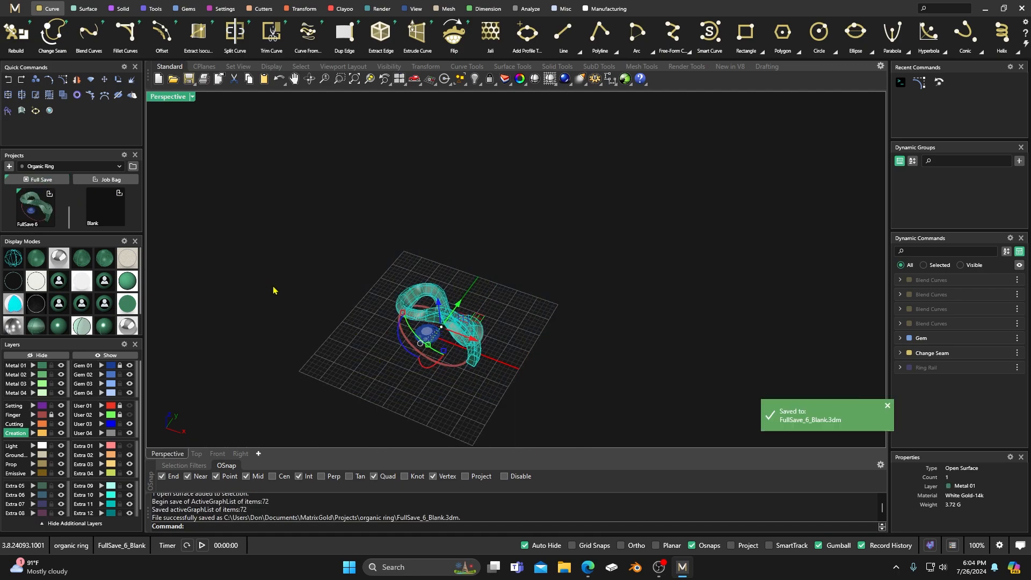
Step: Bring the browser's reference photo of the ring beside the model, compare the overlapping loops, and move the photo away
{"action": "scroll", "coordinate": [467, 365], "scroll_direction": "up", "scroll_amount": 6}
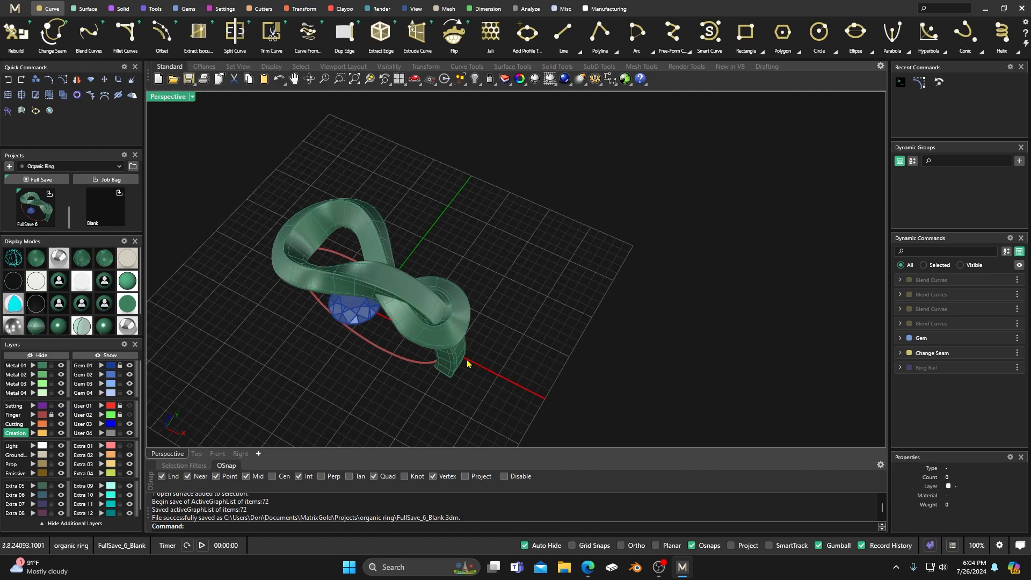
{"action": "right_click_drag", "start_coordinate": [485, 392], "coordinate": [452, 361]}
{"action": "scroll", "coordinate": [430, 337], "scroll_direction": "up", "scroll_amount": 8}
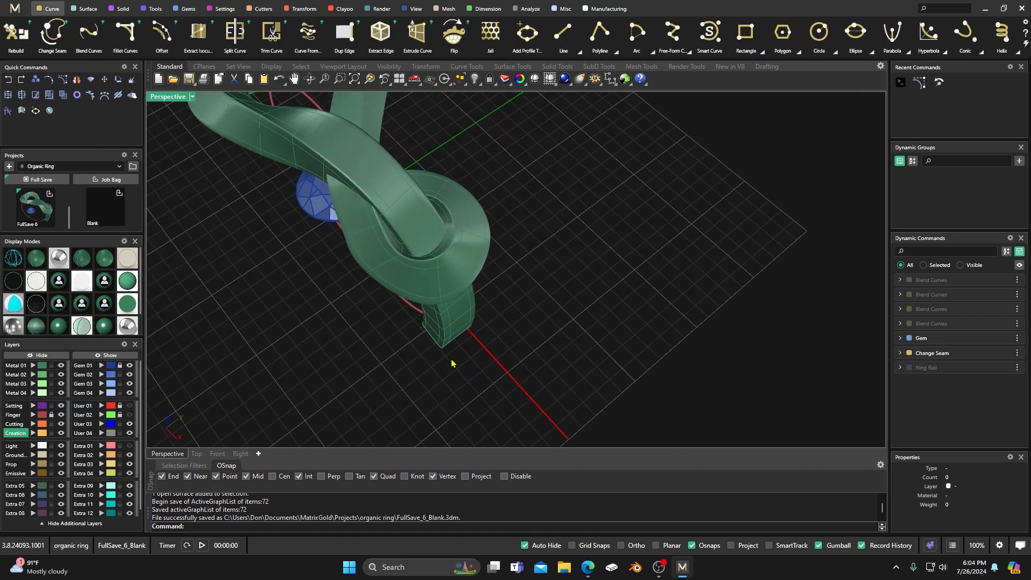
{"action": "scroll", "coordinate": [438, 356], "scroll_direction": "down", "scroll_amount": 5}
{"action": "left_click_drag", "start_coordinate": [0, 269], "coordinate": [736, 98]}
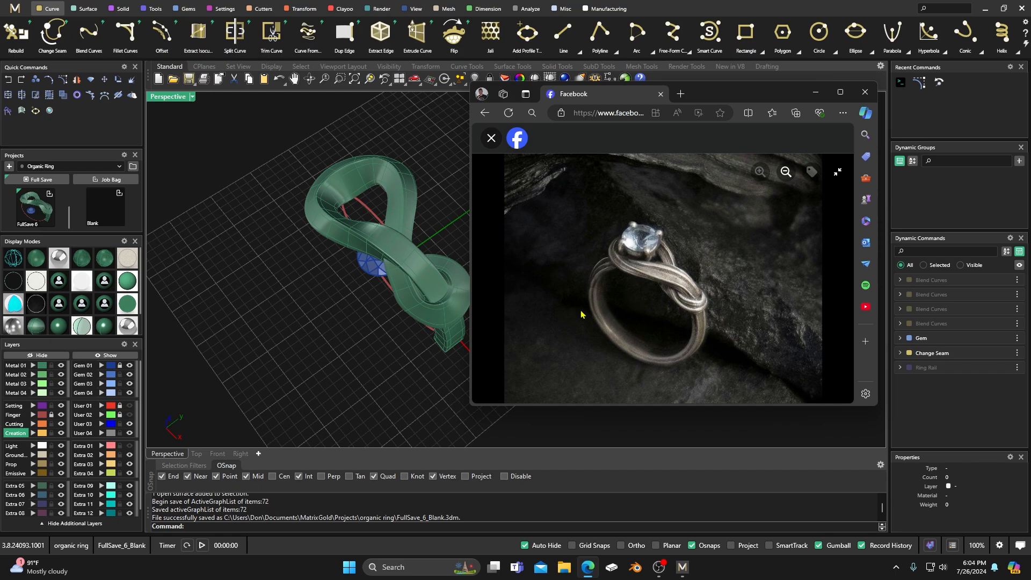
{"action": "left_click_drag", "start_coordinate": [721, 98], "coordinate": [0, 231]}
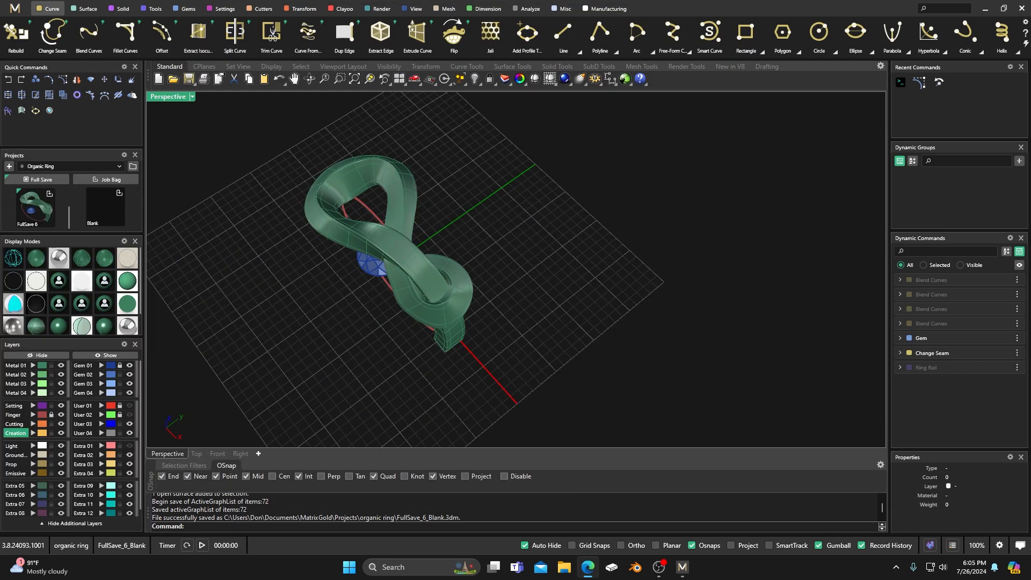
{"action": "right_click_drag", "start_coordinate": [423, 269], "coordinate": [405, 295]}
{"action": "scroll", "coordinate": [405, 295], "scroll_direction": "up", "scroll_amount": 3}
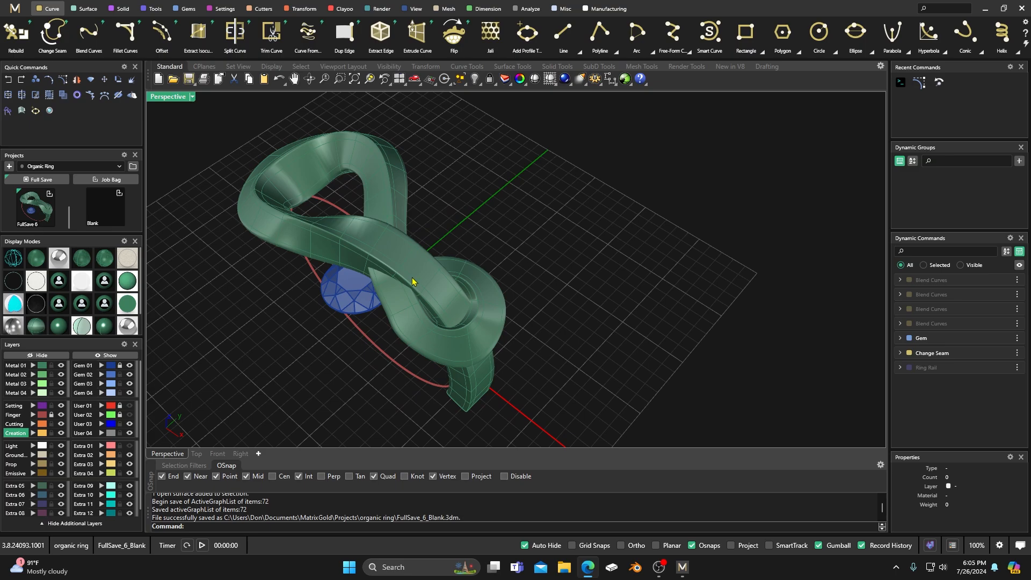
Step: Start the InsertKnot command on the ring surface near the open shank end
{"action": "right_click_drag", "start_coordinate": [509, 241], "coordinate": [414, 267]}
{"action": "scroll", "coordinate": [450, 309], "scroll_direction": "down", "scroll_amount": 5}
{"action": "scroll", "coordinate": [480, 405], "scroll_direction": "up", "scroll_amount": 6}
{"action": "right_click_drag", "start_coordinate": [476, 384], "coordinate": [424, 382]}
{"action": "scroll", "coordinate": [428, 355], "scroll_direction": "down", "scroll_amount": 5}
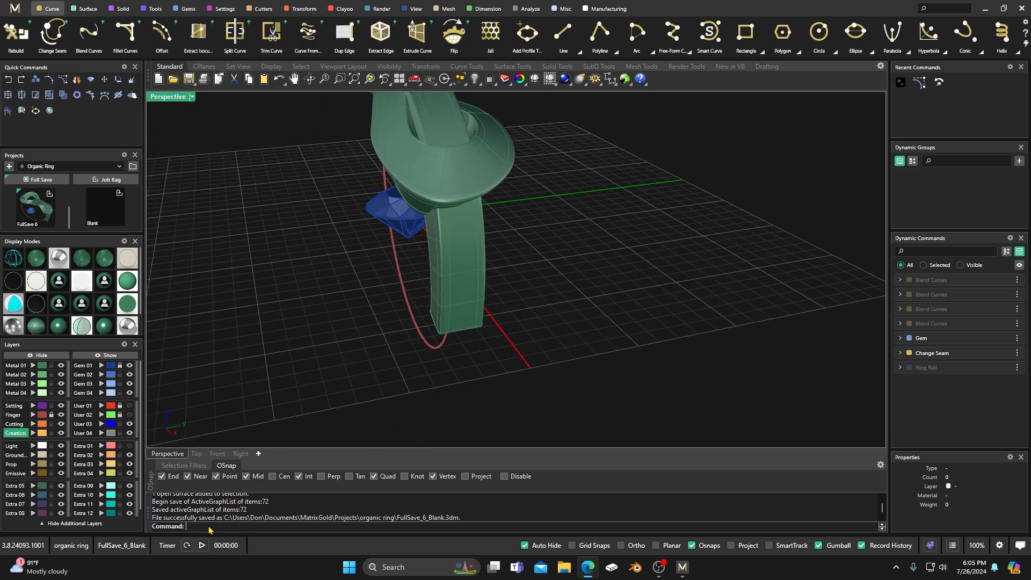
{"action": "type", "text": "InsertKnot"}
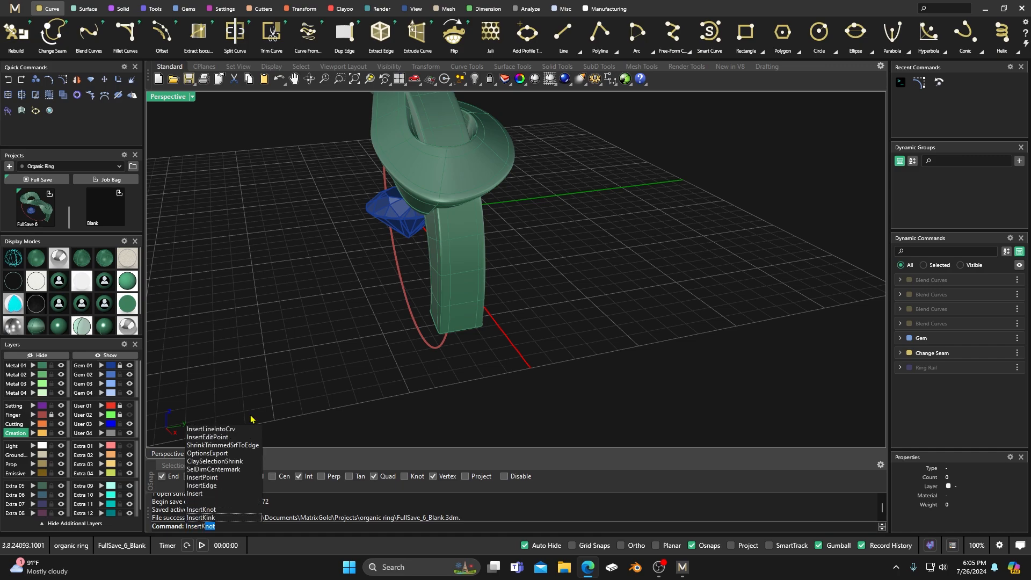
{"action": "key", "text": "Return"}
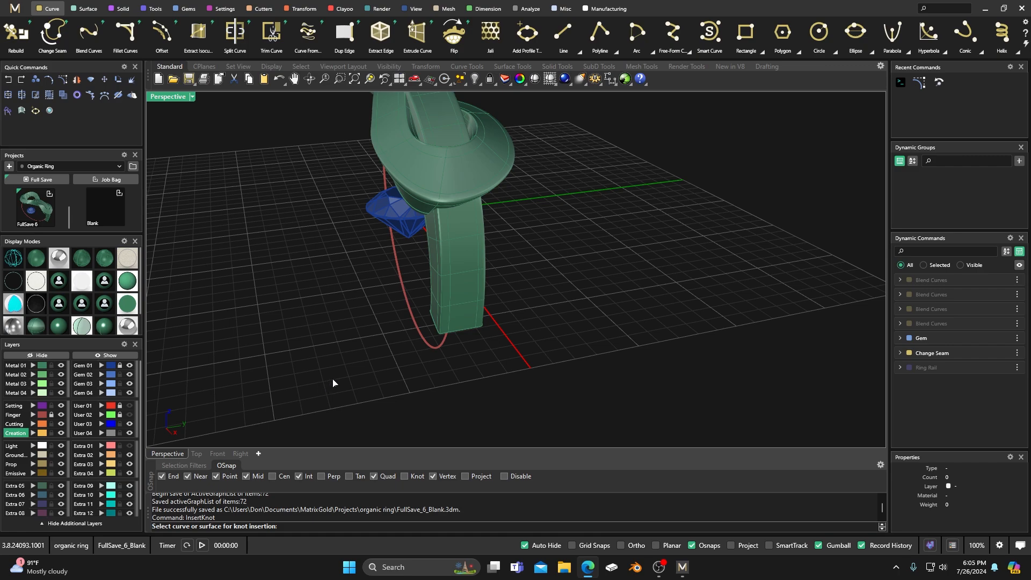
{"action": "left_click", "coordinate": [452, 307]}
Step: Hide the Finger and Gem 01 layers to clear the view of the shank end
{"action": "scroll", "coordinate": [452, 307], "scroll_direction": "up", "scroll_amount": 3}
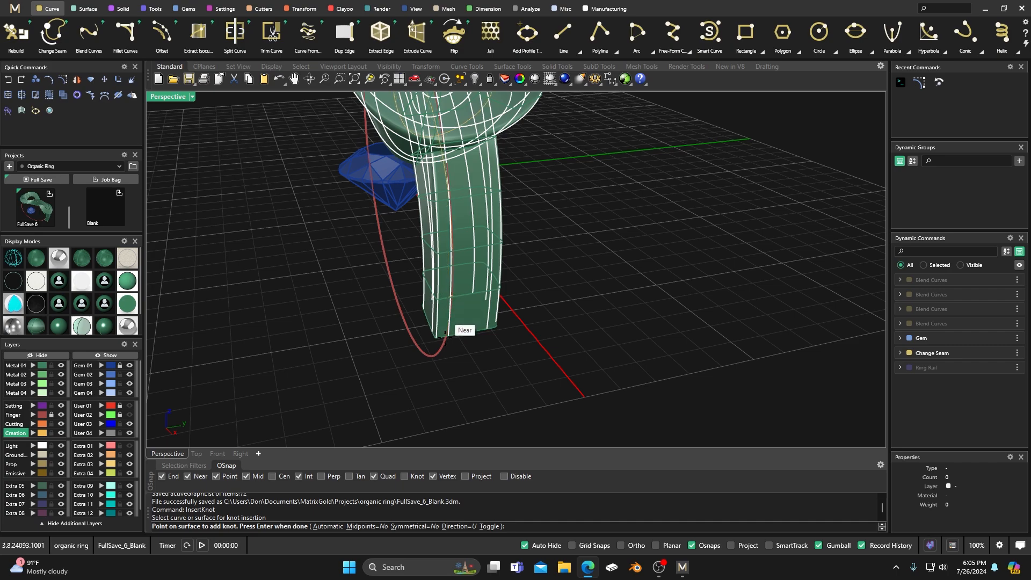
{"action": "left_click", "coordinate": [440, 356]}
{"action": "left_click", "coordinate": [61, 415]}
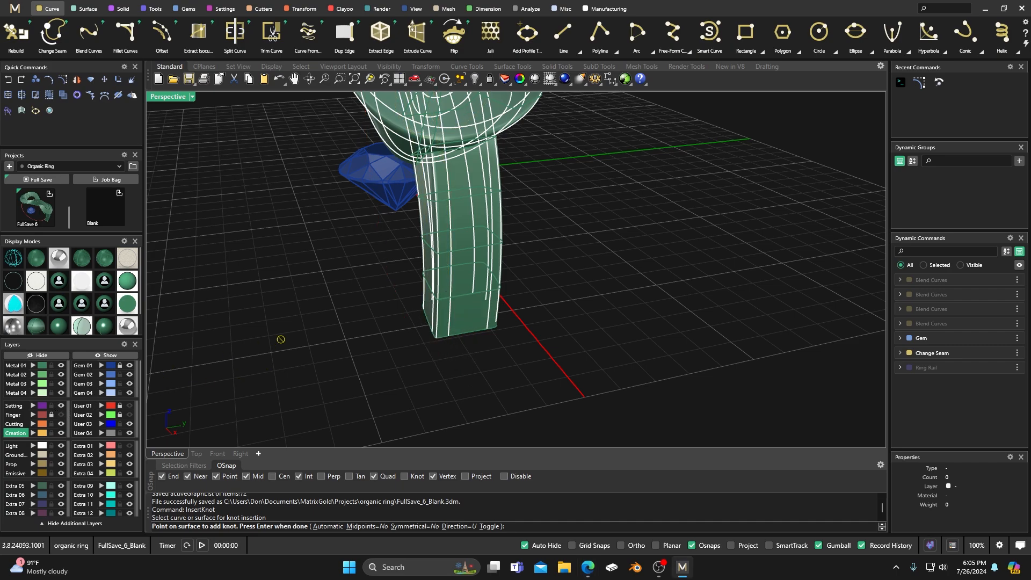
{"action": "left_click", "coordinate": [130, 366]}
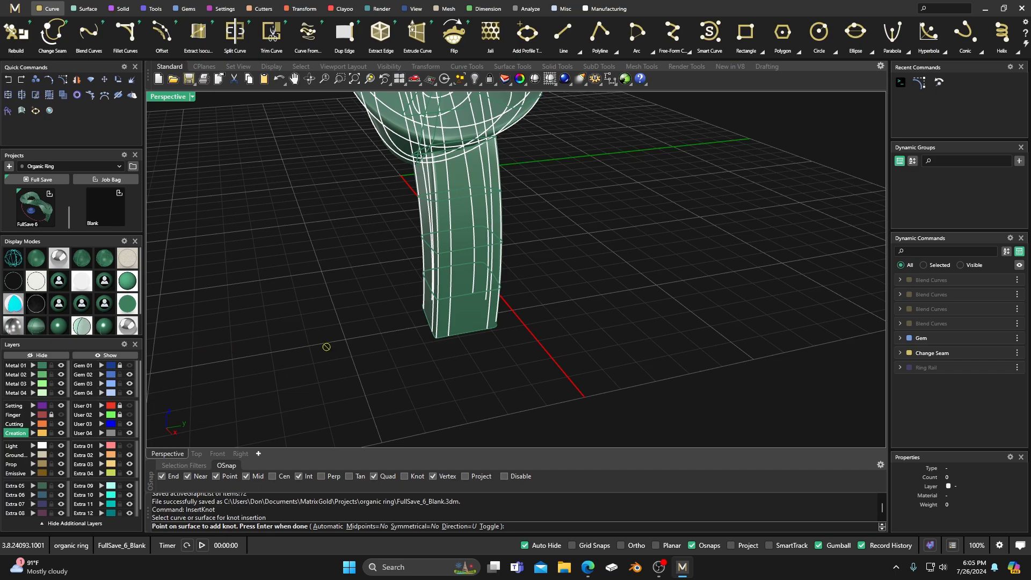
Step: Add two lengthwise knots at the open shank end, one on each side of the near lower corner
{"action": "right_click_drag", "start_coordinate": [324, 349], "coordinate": [299, 326]}
{"action": "scroll", "coordinate": [444, 371], "scroll_direction": "up", "scroll_amount": 4}
{"action": "right_click_drag", "start_coordinate": [445, 371], "coordinate": [503, 387]}
{"action": "scroll", "coordinate": [395, 354], "scroll_direction": "up", "scroll_amount": 3}
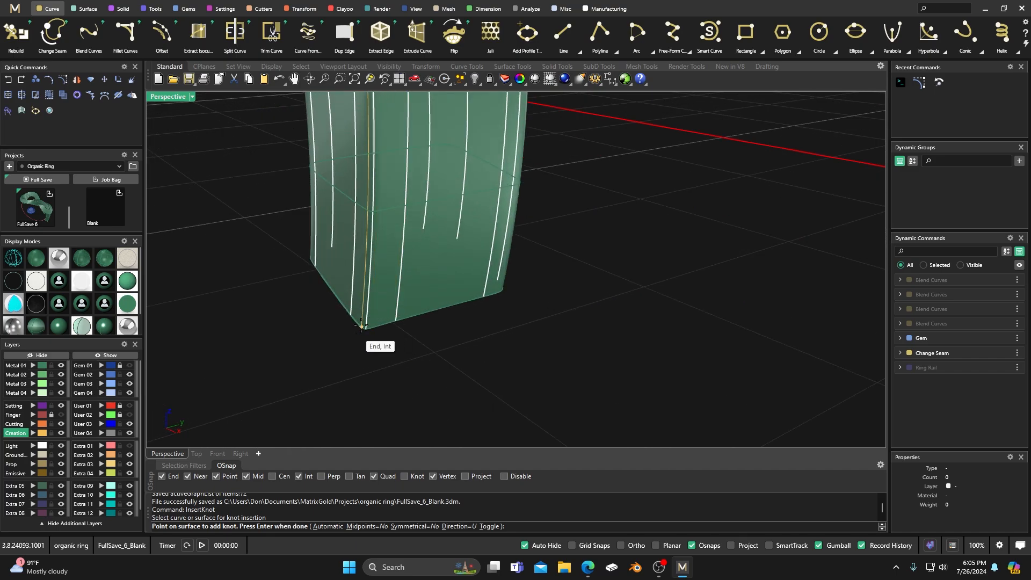
{"action": "left_click", "coordinate": [379, 319]}
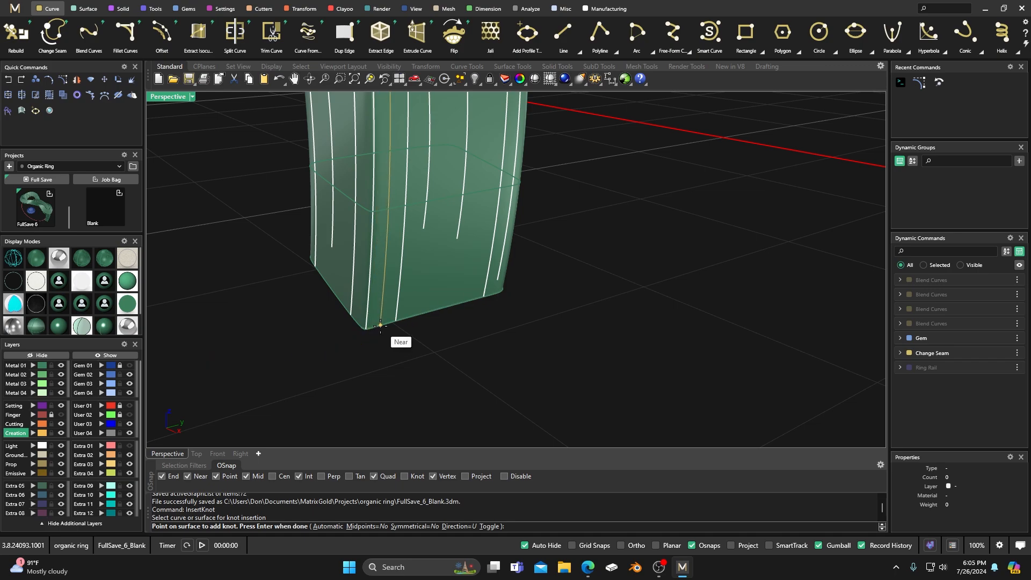
{"action": "left_click", "coordinate": [380, 324]}
{"action": "scroll", "coordinate": [361, 327], "scroll_direction": "up", "scroll_amount": 5}
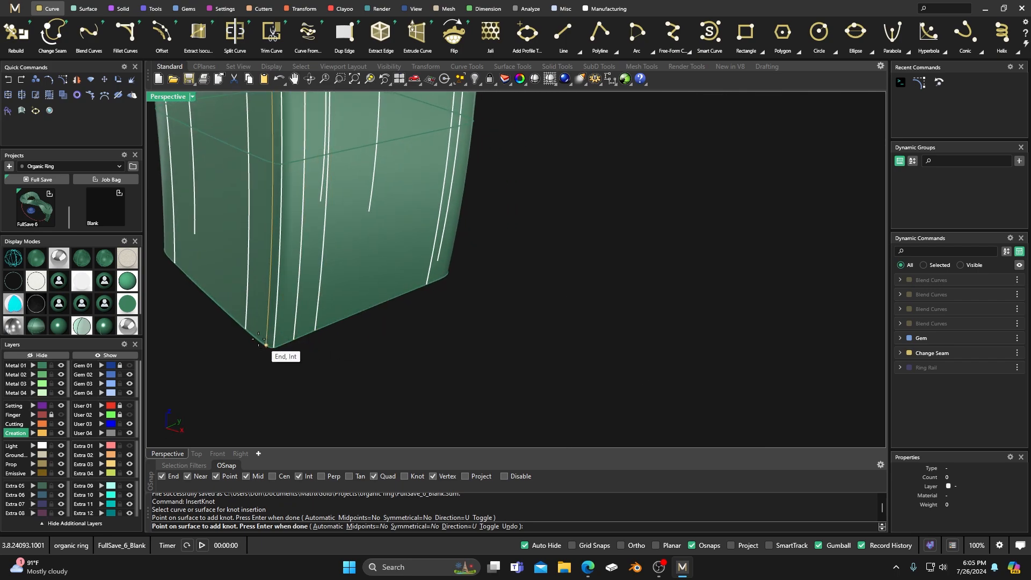
{"action": "left_click", "coordinate": [260, 339]}
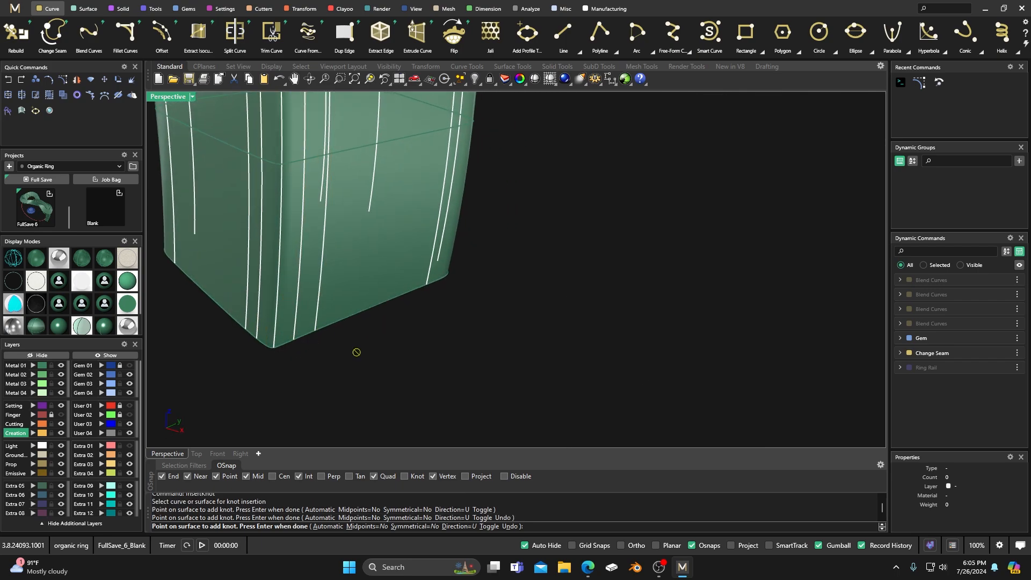
Step: Add three evenly spread lengthwise knots across the wide outer face of the open shank end
{"action": "scroll", "coordinate": [356, 352], "scroll_direction": "down", "scroll_amount": 8}
{"action": "right_click_drag", "start_coordinate": [411, 363], "coordinate": [358, 349]}
{"action": "scroll", "coordinate": [452, 357], "scroll_direction": "up", "scroll_amount": 4}
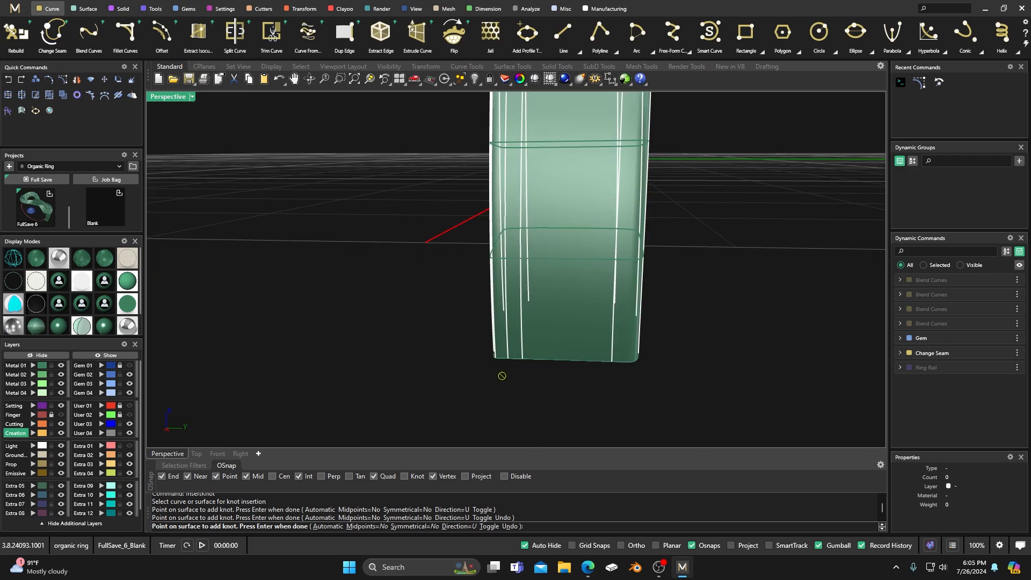
{"action": "left_click", "coordinate": [543, 358]}
{"action": "left_click", "coordinate": [567, 358]}
{"action": "left_click", "coordinate": [591, 359]}
Step: Add knots beside the next rounded corner and across the adjoining side face of the open shank end
{"action": "right_click_drag", "start_coordinate": [590, 377], "coordinate": [659, 372]}
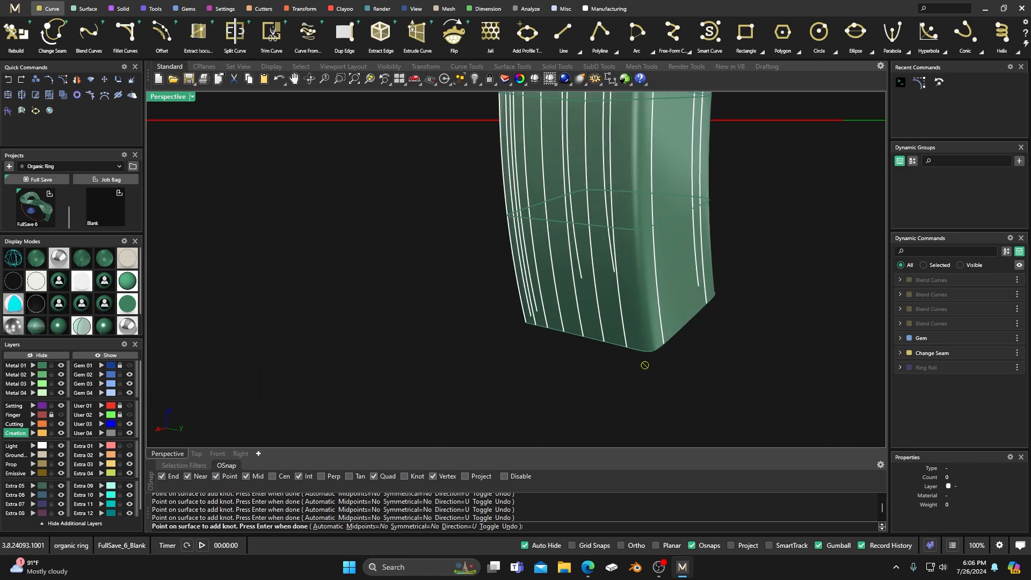
{"action": "scroll", "coordinate": [644, 357], "scroll_direction": "up", "scroll_amount": 1}
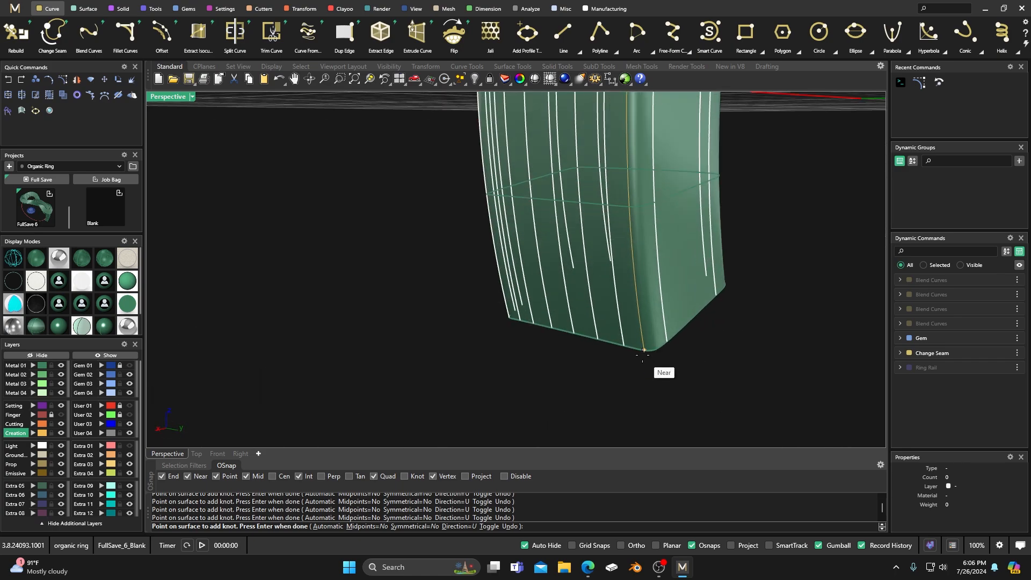
{"action": "scroll", "coordinate": [641, 354], "scroll_direction": "up", "scroll_amount": 2}
{"action": "left_click", "coordinate": [637, 346]}
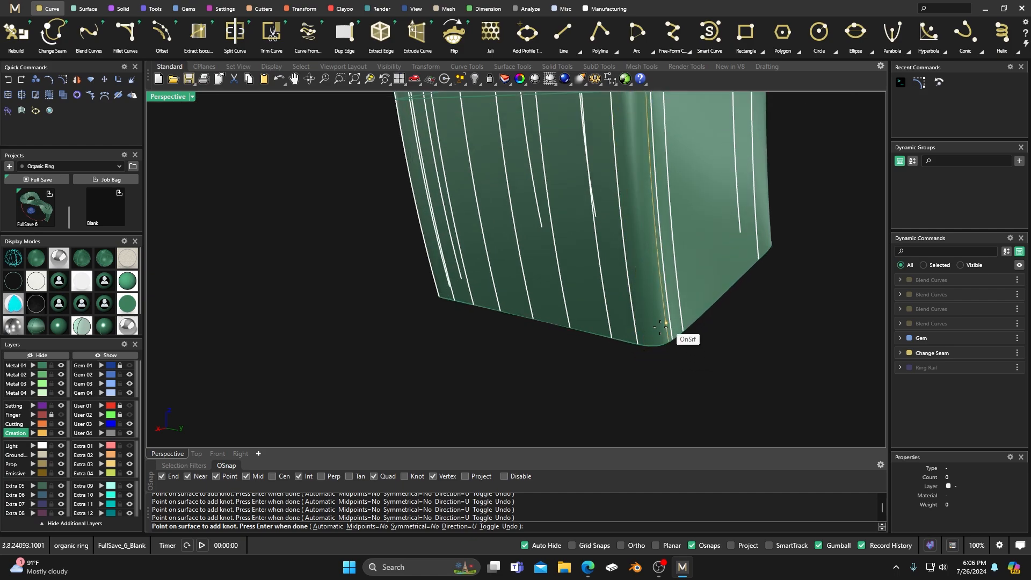
{"action": "right_click_drag", "start_coordinate": [626, 361], "coordinate": [736, 375]}
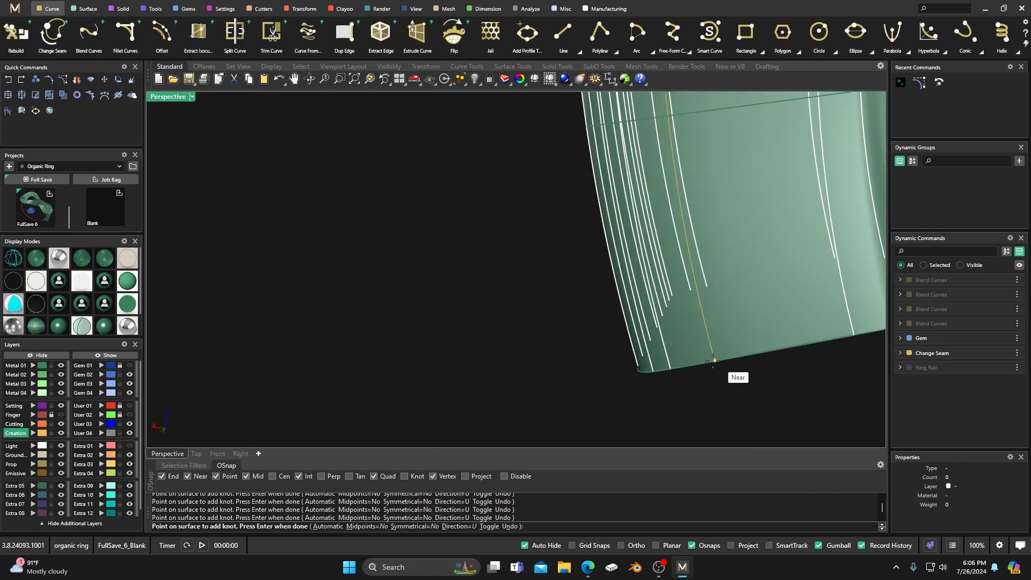
{"action": "left_click", "coordinate": [744, 354]}
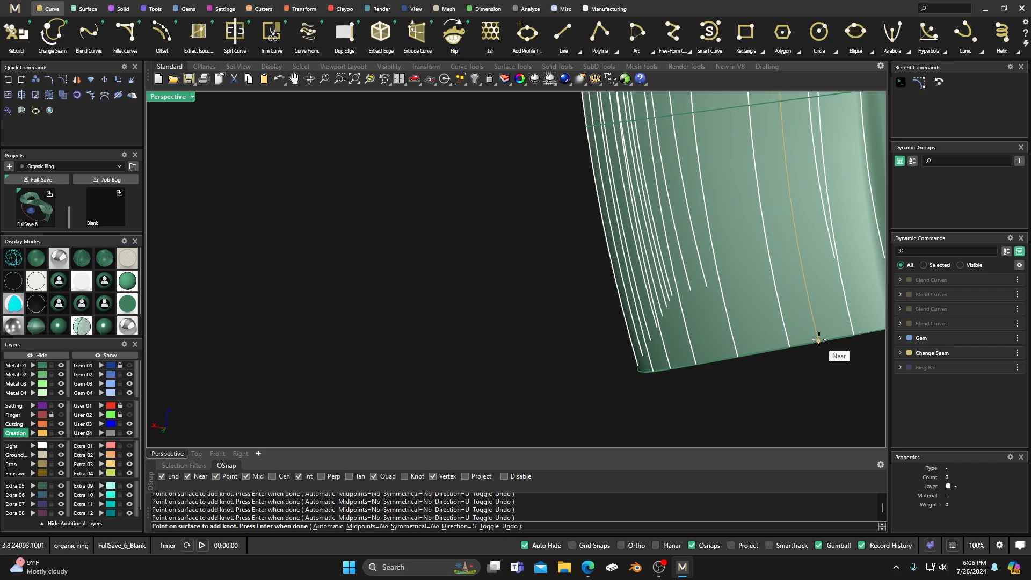
Step: Add four lengthwise knots across the shank end's remaining sparse face and up to its rounded corner, and finish the knot insertion
{"action": "right_click_drag", "start_coordinate": [644, 362], "coordinate": [621, 372]}
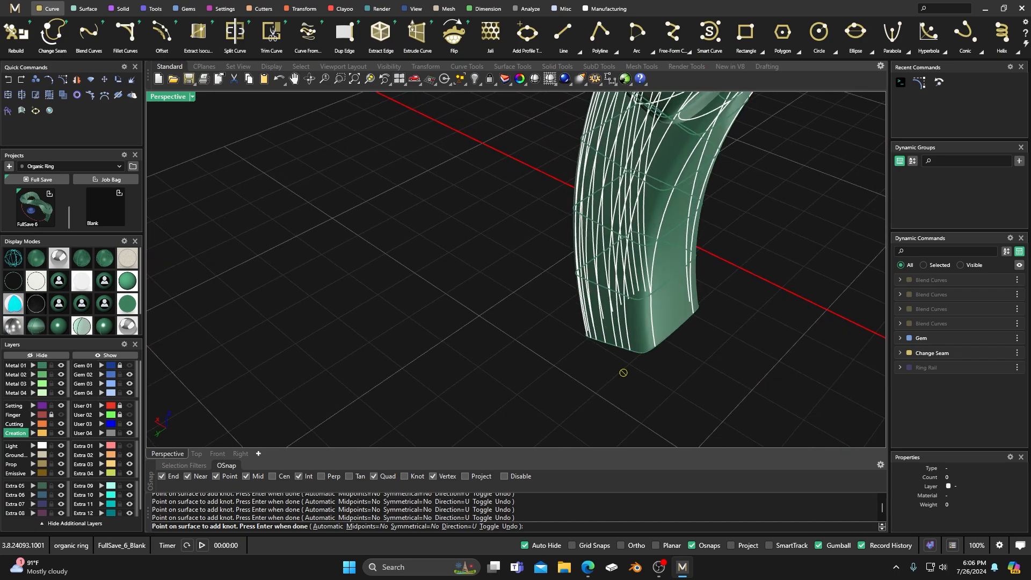
{"action": "scroll", "coordinate": [644, 365], "scroll_direction": "up", "scroll_amount": 6}
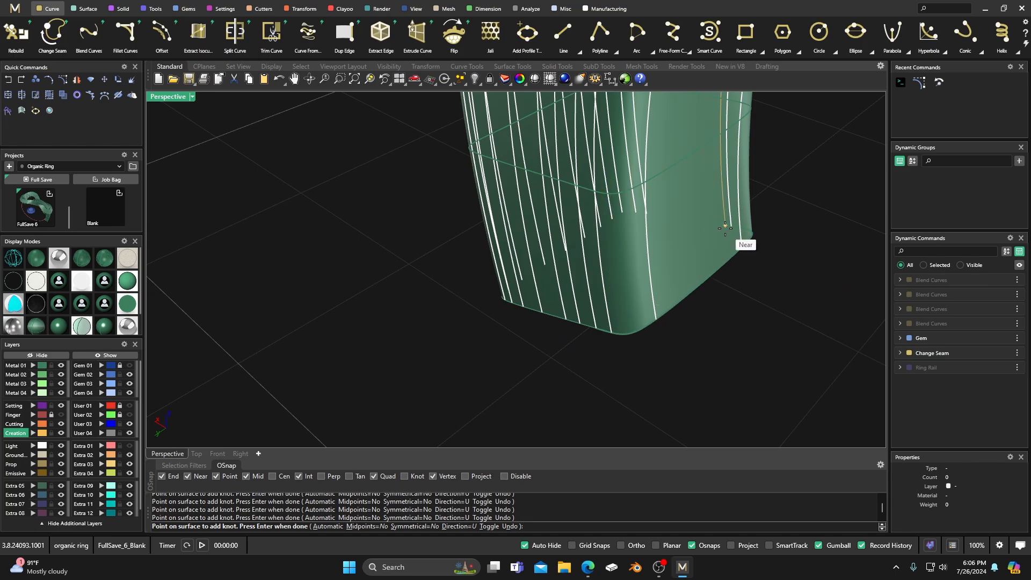
{"action": "scroll", "coordinate": [539, 357], "scroll_direction": "down", "scroll_amount": 6}
{"action": "right_click_drag", "start_coordinate": [536, 359], "coordinate": [448, 380]}
{"action": "scroll", "coordinate": [502, 363], "scroll_direction": "up", "scroll_amount": 6}
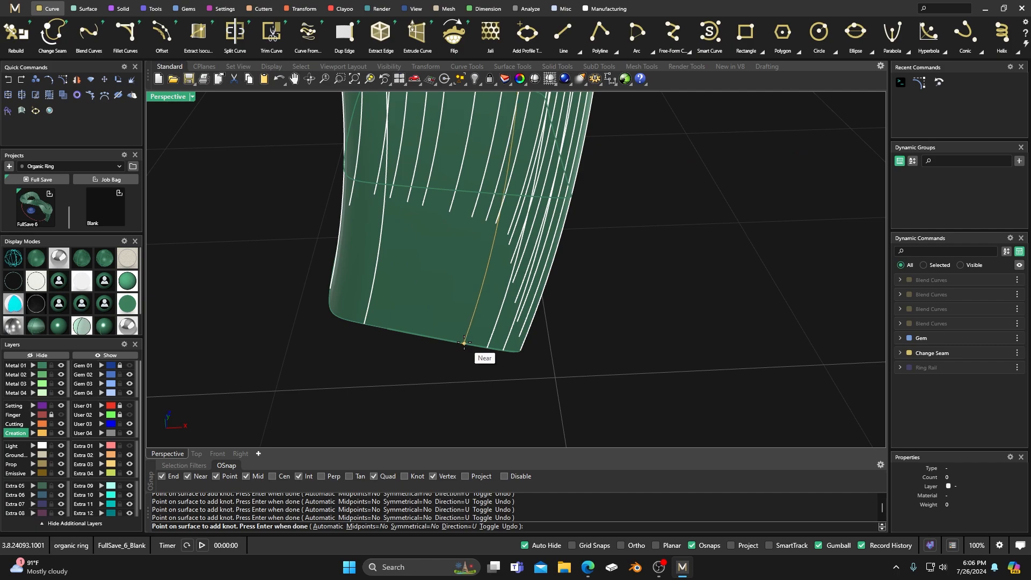
{"action": "left_click", "coordinate": [463, 342]}
{"action": "left_click", "coordinate": [433, 337]}
{"action": "left_click", "coordinate": [388, 328]}
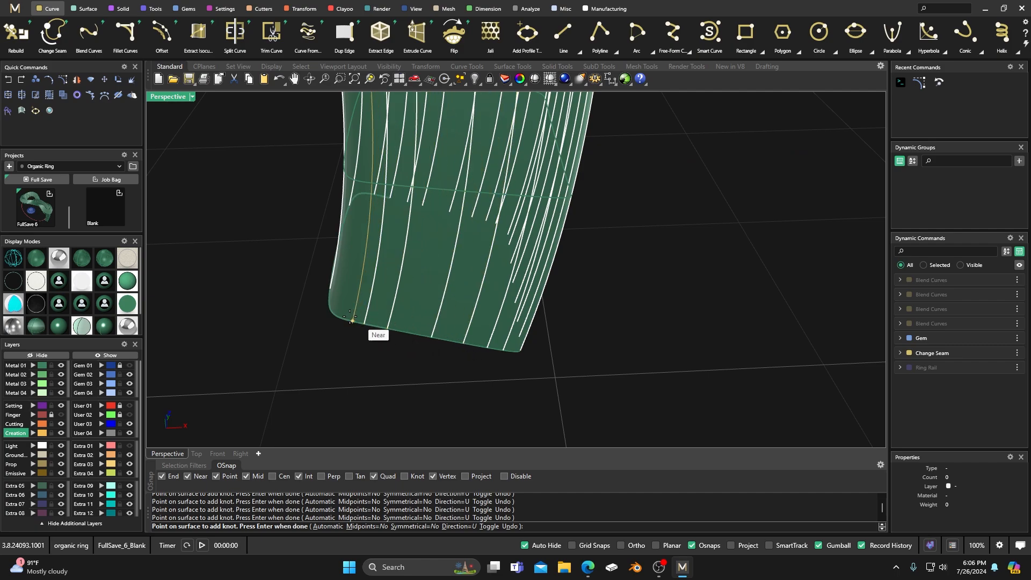
{"action": "left_click", "coordinate": [347, 319]}
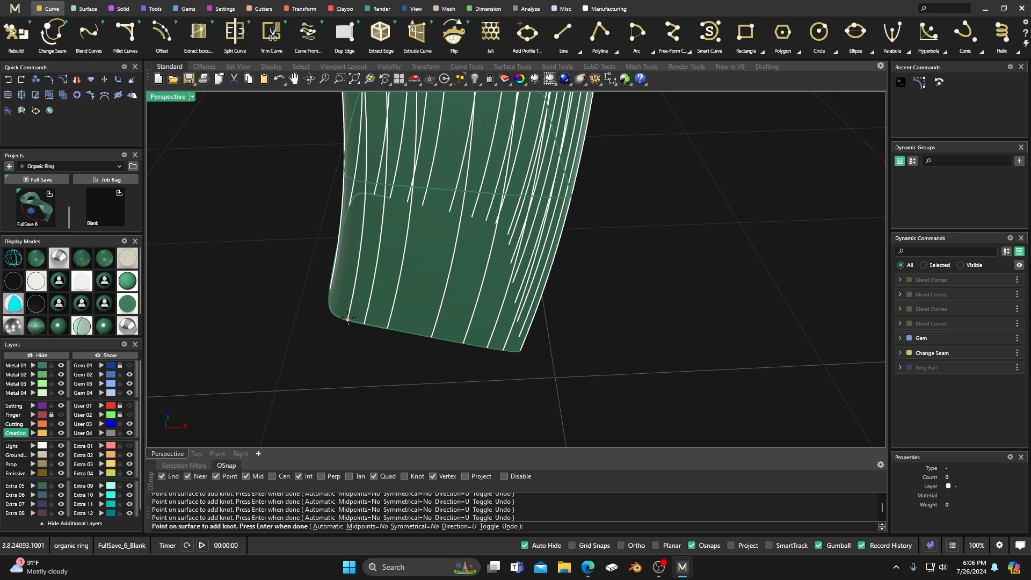
{"action": "key", "text": "Return"}
Step: Select the whole ring surface and turn on its control points
{"action": "scroll", "coordinate": [493, 392], "scroll_direction": "down", "scroll_amount": 3}
{"action": "scroll", "coordinate": [531, 388], "scroll_direction": "down", "scroll_amount": 6}
{"action": "right_click_drag", "start_coordinate": [617, 348], "coordinate": [518, 308]}
{"action": "scroll", "coordinate": [485, 242], "scroll_direction": "up", "scroll_amount": 3}
{"action": "scroll", "coordinate": [538, 358], "scroll_direction": "down", "scroll_amount": 5}
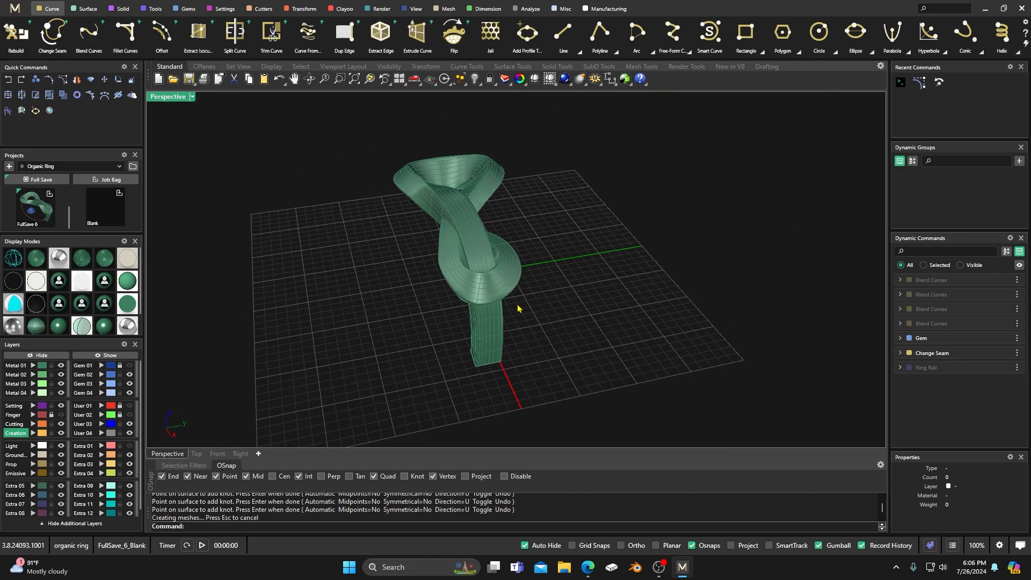
{"action": "left_click", "coordinate": [489, 338]}
{"action": "left_click", "coordinate": [64, 79]}
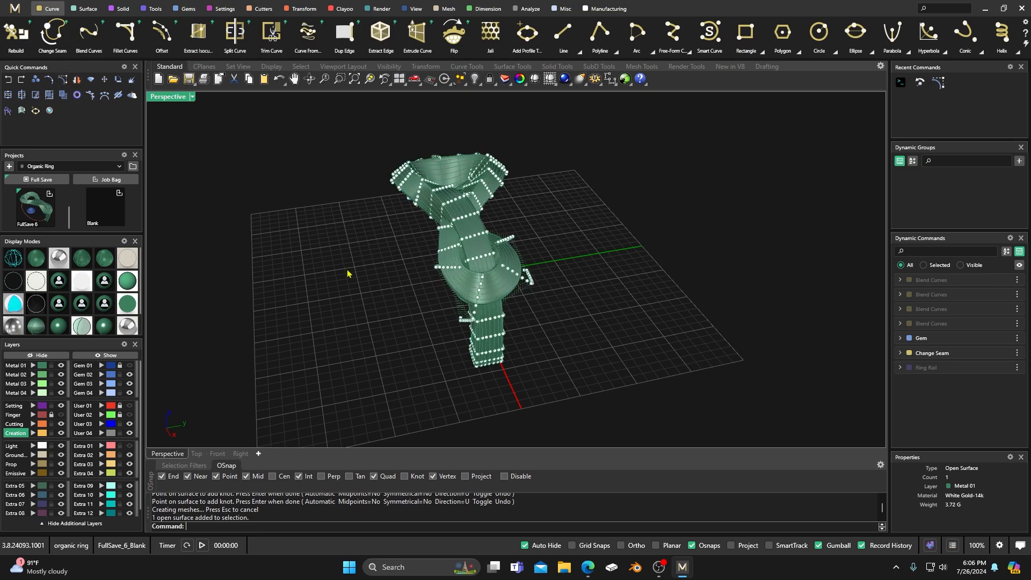
Step: Switch the viewport to wireframe display to expose the control points around the open shank end's near corner
{"action": "scroll", "coordinate": [489, 361], "scroll_direction": "up", "scroll_amount": 8}
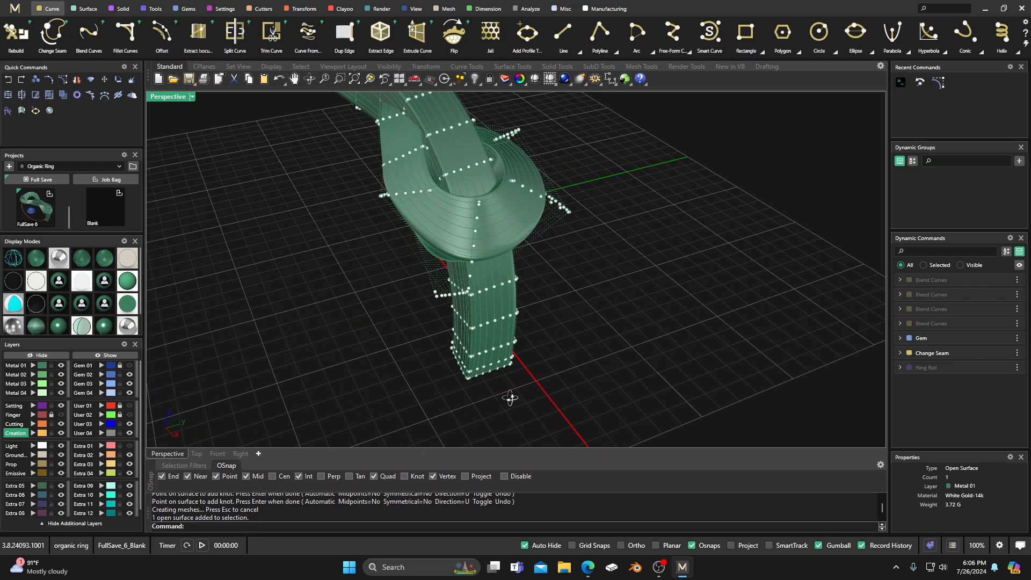
{"action": "scroll", "coordinate": [475, 386], "scroll_direction": "up", "scroll_amount": 8}
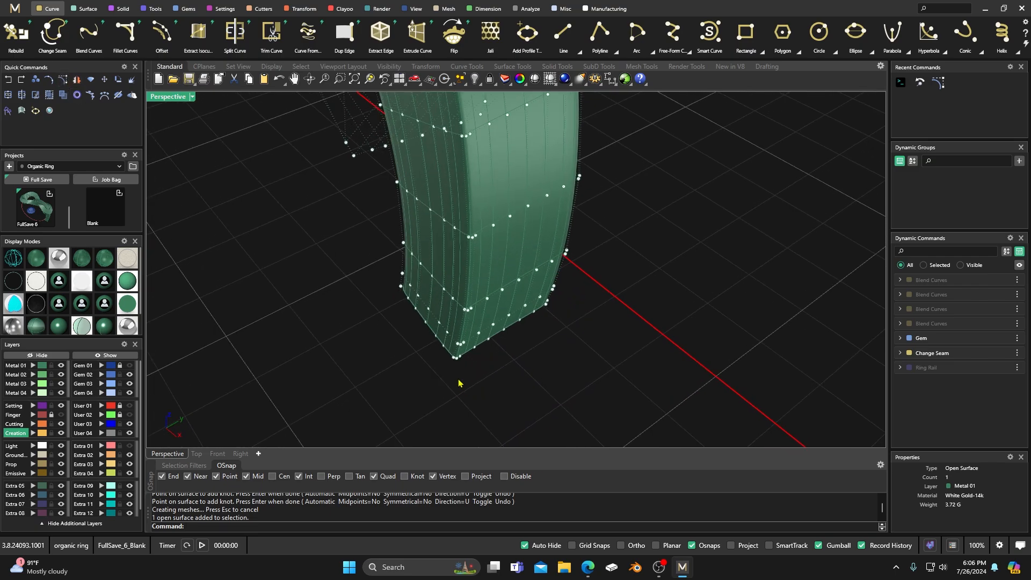
{"action": "mouse_move", "coordinate": [458, 380]}
{"action": "right_mouse_down"}
{"action": "mouse_move", "coordinate": [483, 361]}
{"action": "mouse_move", "coordinate": [469, 346]}
{"action": "mouse_move", "coordinate": [483, 380]}
{"action": "mouse_move", "coordinate": [453, 375]}
{"action": "right_mouse_up"}
{"action": "left_click", "coordinate": [78, 266]}
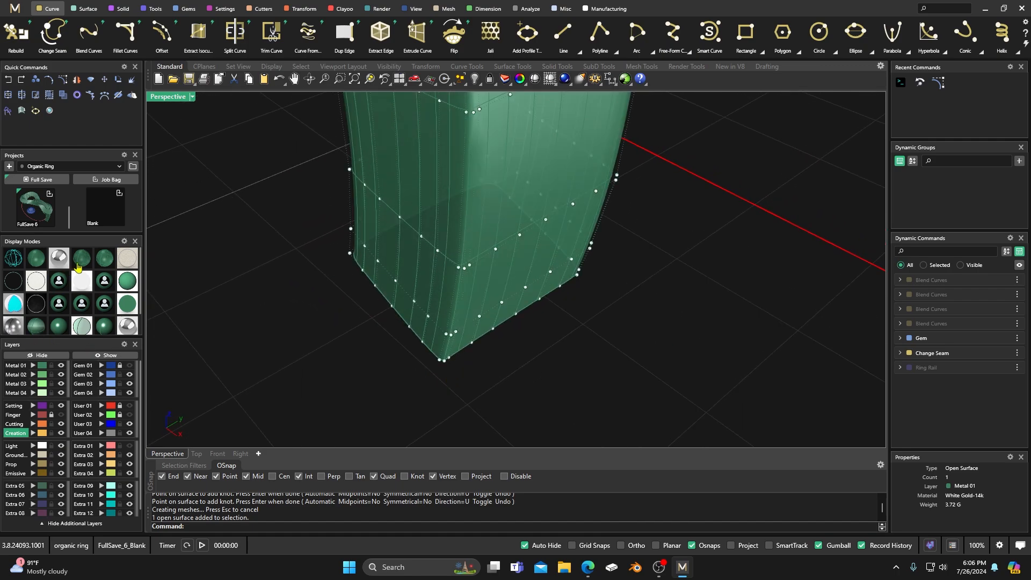
{"action": "scroll", "coordinate": [399, 364], "scroll_direction": "up", "scroll_amount": 5}
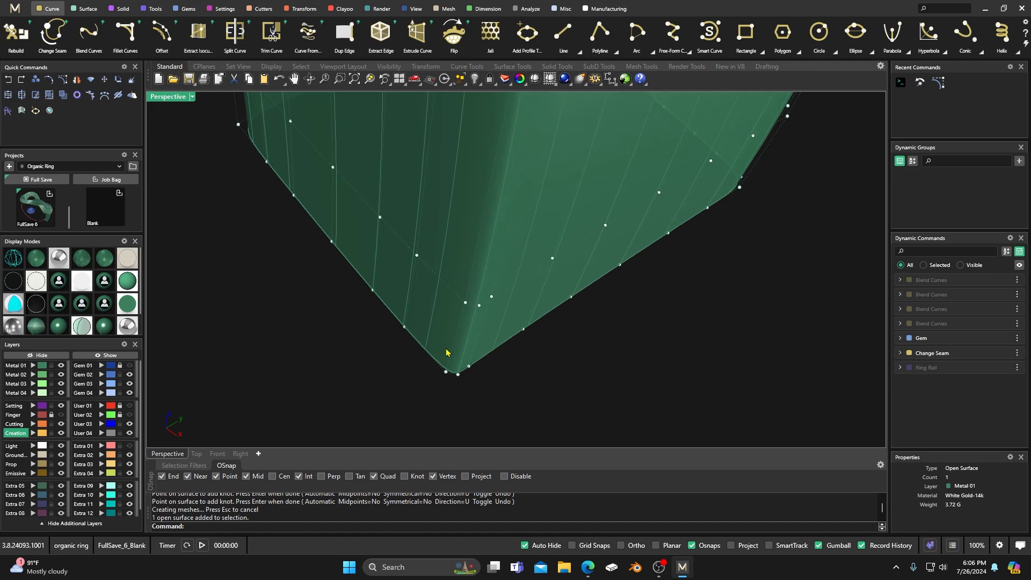
{"action": "right_click_drag", "start_coordinate": [421, 378], "coordinate": [458, 406]}
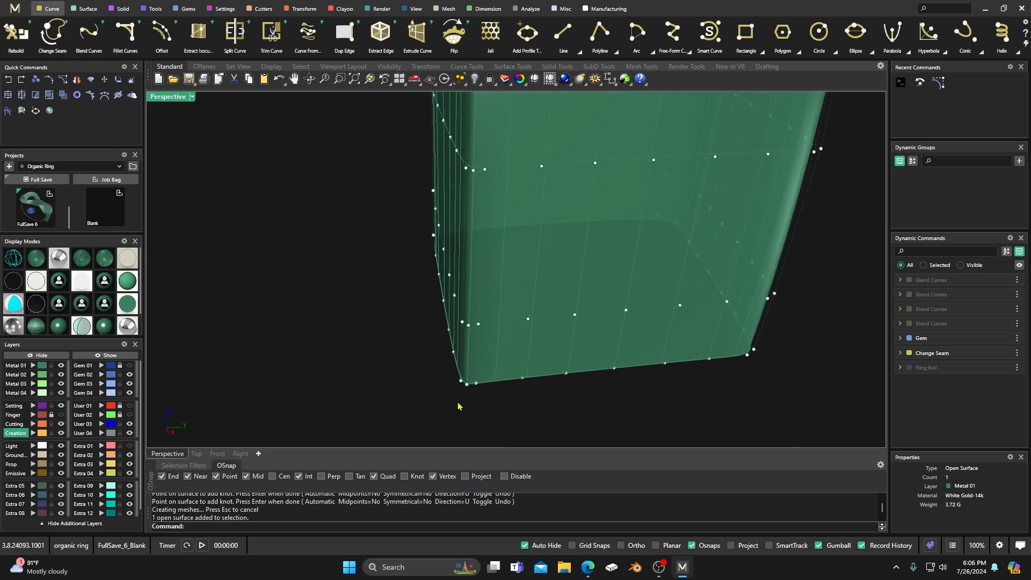
{"action": "left_click", "coordinate": [10, 260]}
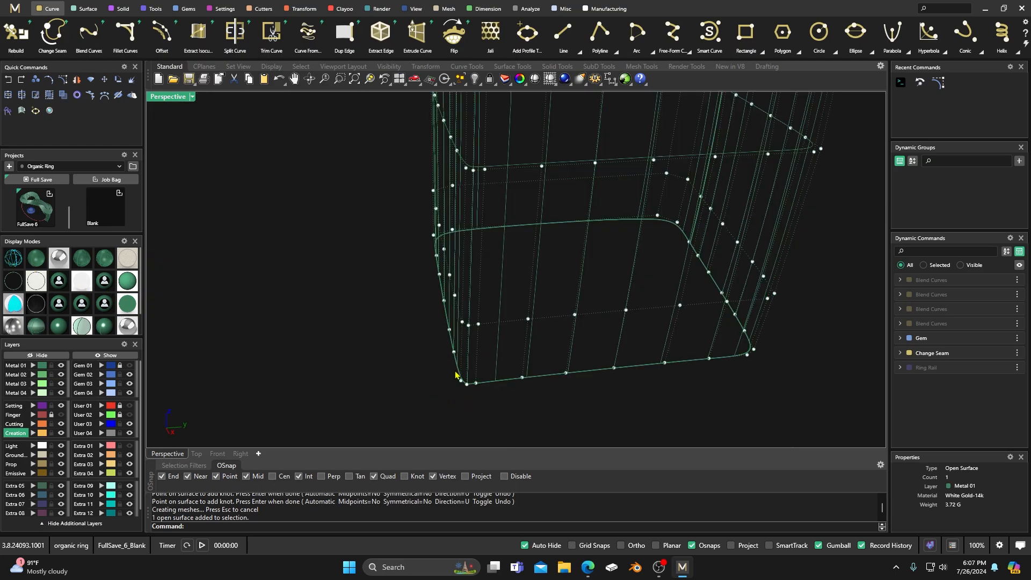
{"action": "right_click_drag", "start_coordinate": [381, 348], "coordinate": [500, 354]}
{"action": "scroll", "coordinate": [500, 354], "scroll_direction": "up", "scroll_amount": 6}
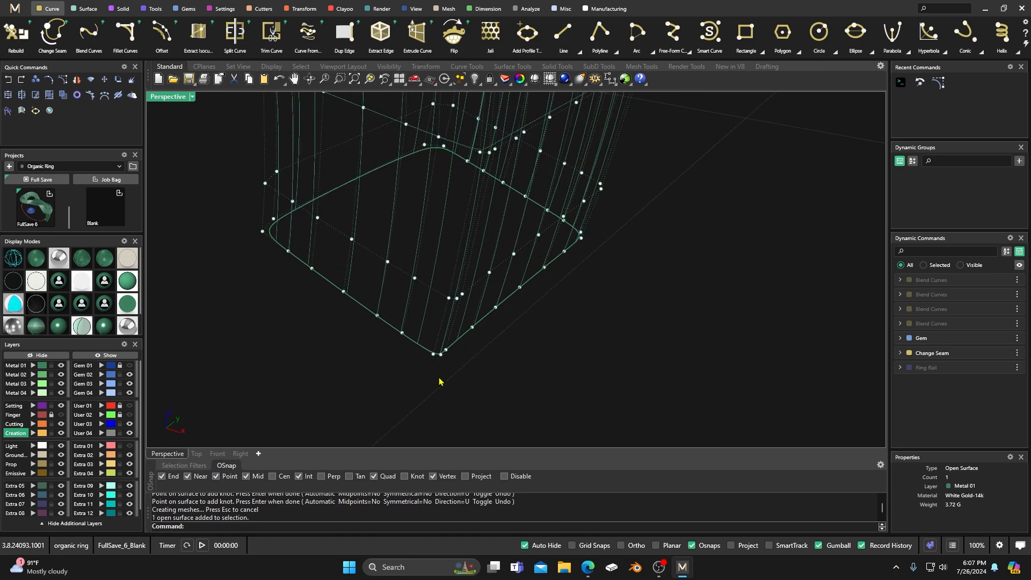
Step: Pick the control point at the open end's near corner and extend the selection along its U row with SelU
{"action": "left_click", "coordinate": [432, 356]}
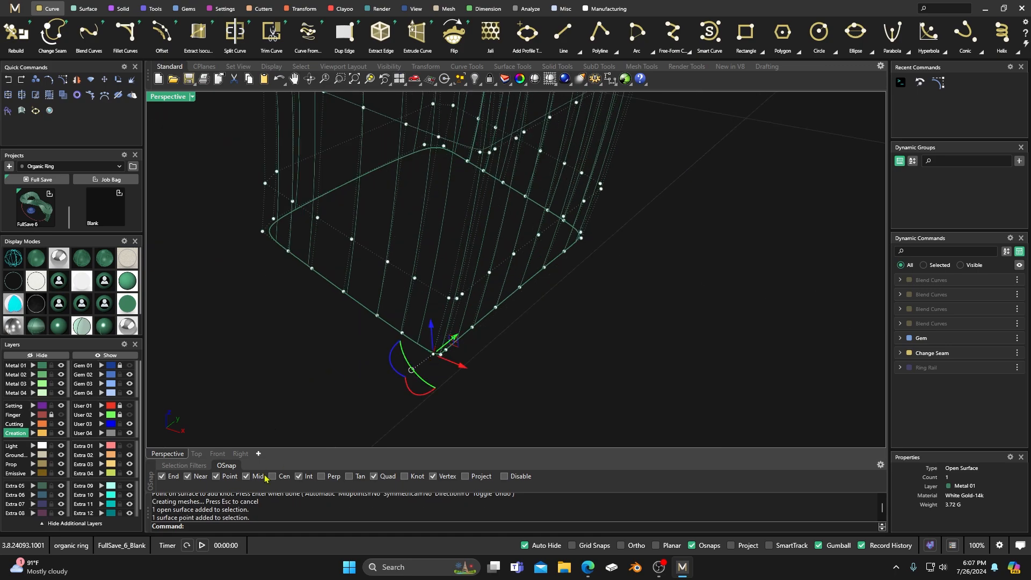
{"action": "right_click", "coordinate": [213, 532]}
{"action": "left_click", "coordinate": [245, 363]}
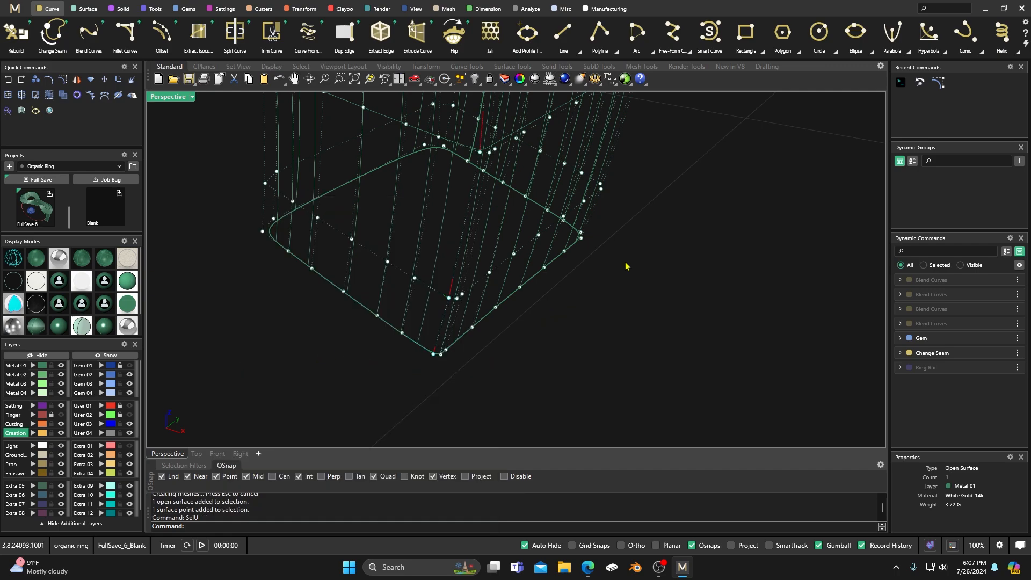
Step: Shift the selected corner control-point row along V, away from the shank end's near corner, with Move UVN
{"action": "left_click", "coordinate": [301, 8]}
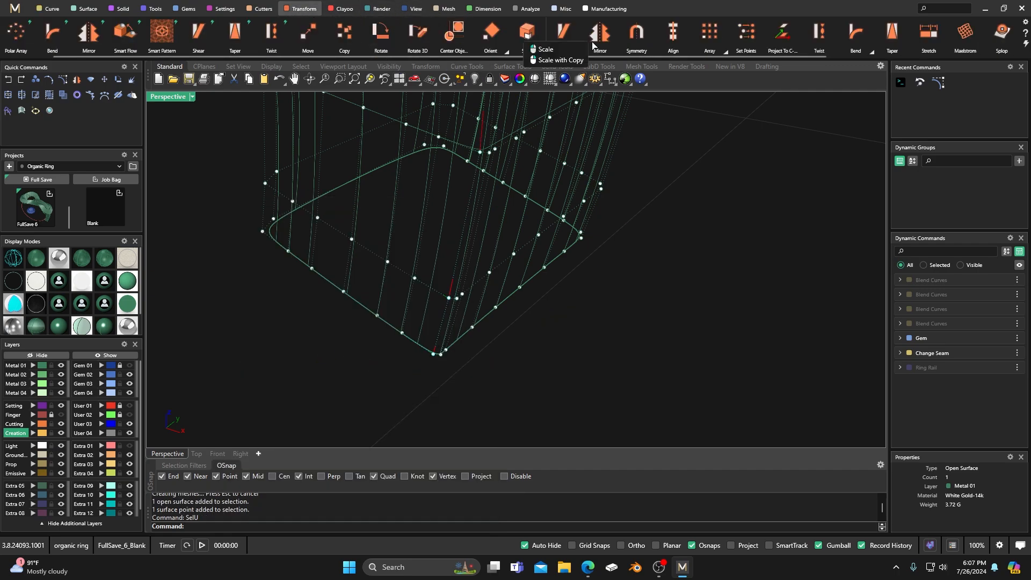
{"action": "scroll", "coordinate": [866, 46], "scroll_direction": "down", "scroll_amount": 5}
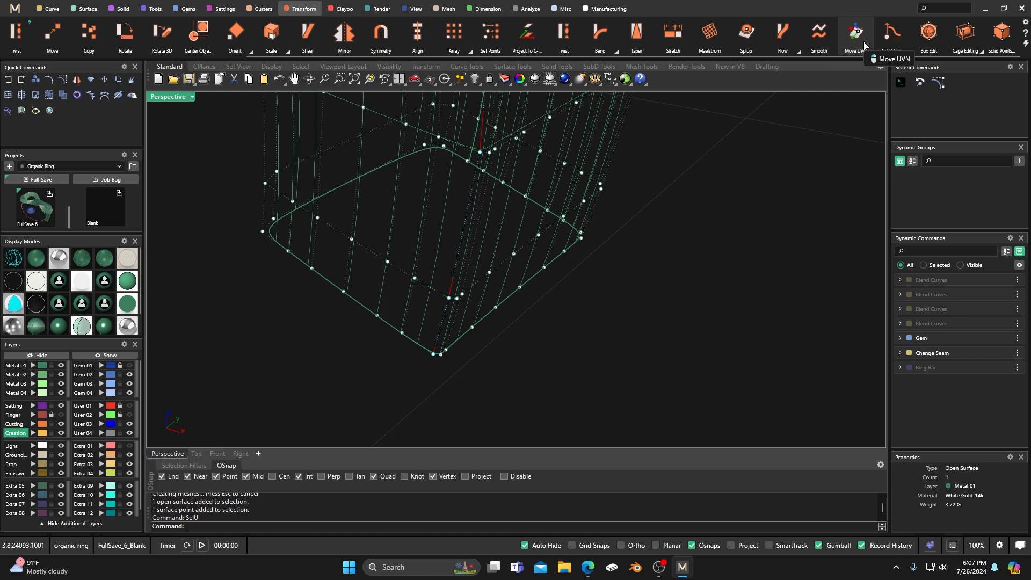
{"action": "left_click", "coordinate": [855, 51]}
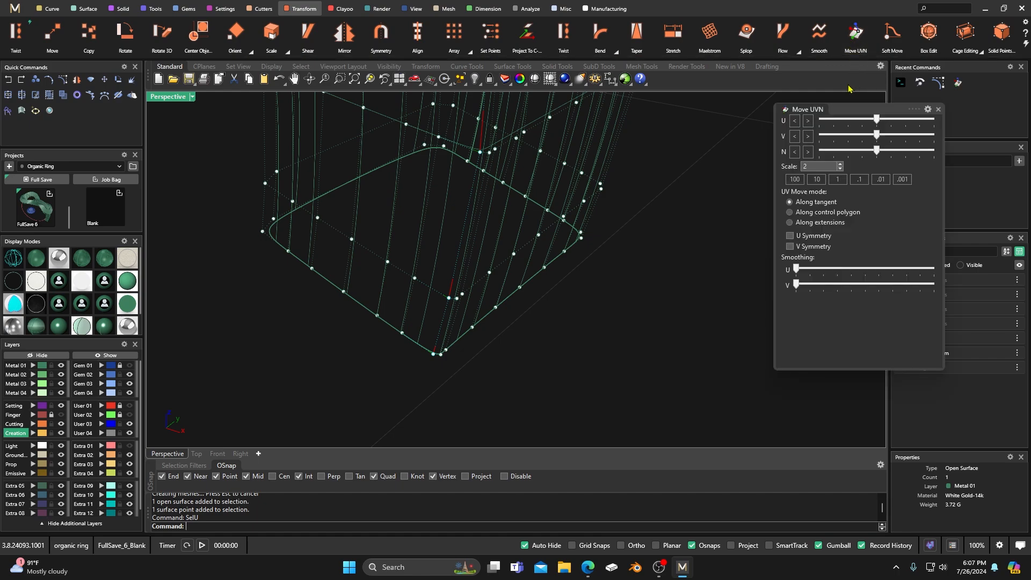
{"action": "left_click_drag", "start_coordinate": [876, 139], "coordinate": [881, 139]}
Step: Select the U row on the other side of the near corner with SelU and try shifting it along U
{"action": "left_click", "coordinate": [445, 350]}
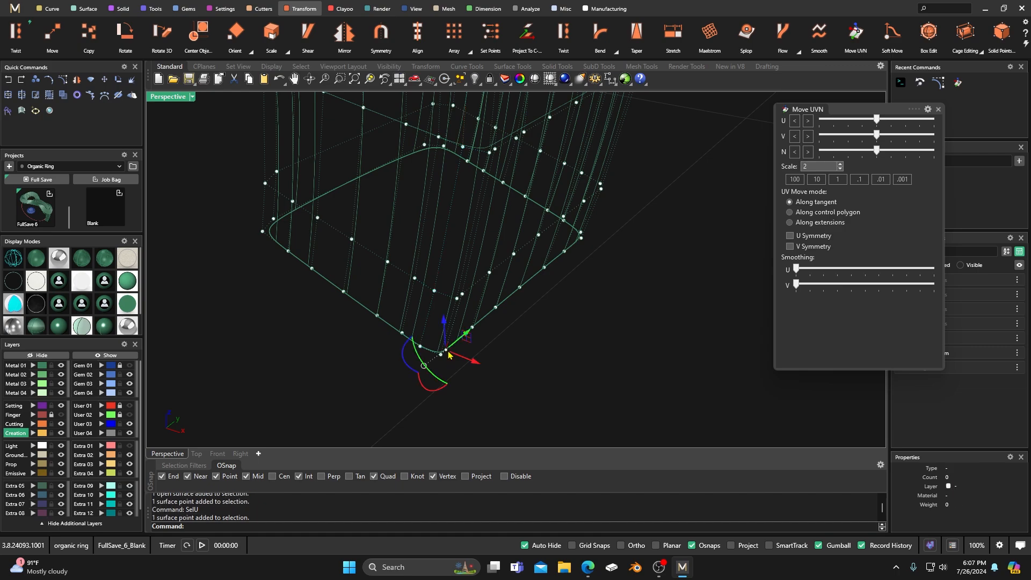
{"action": "right_click", "coordinate": [198, 531]}
{"action": "left_click", "coordinate": [271, 318]}
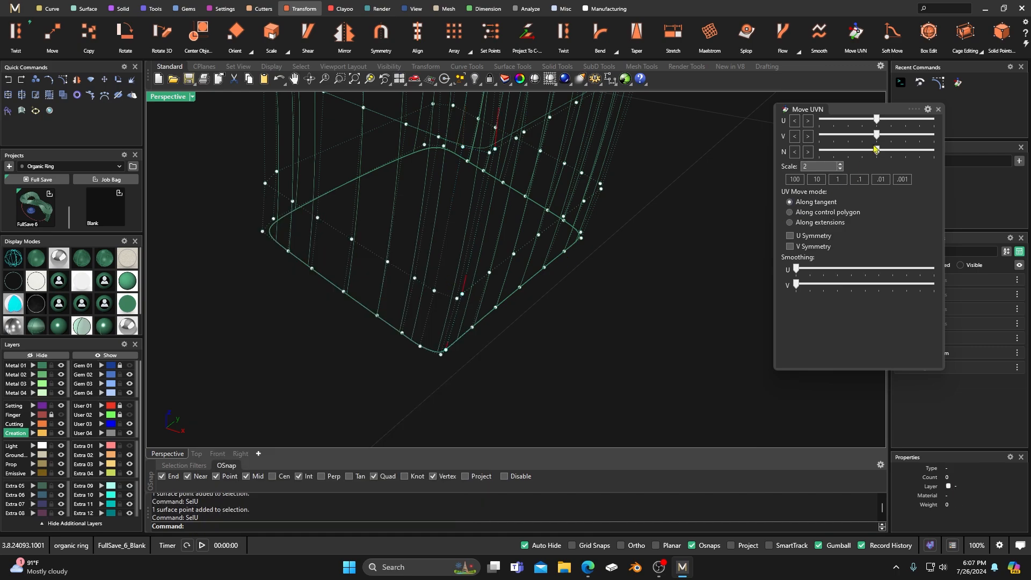
{"action": "left_click_drag", "start_coordinate": [878, 123], "coordinate": [878, 124]}
{"action": "left_click", "coordinate": [447, 349]}
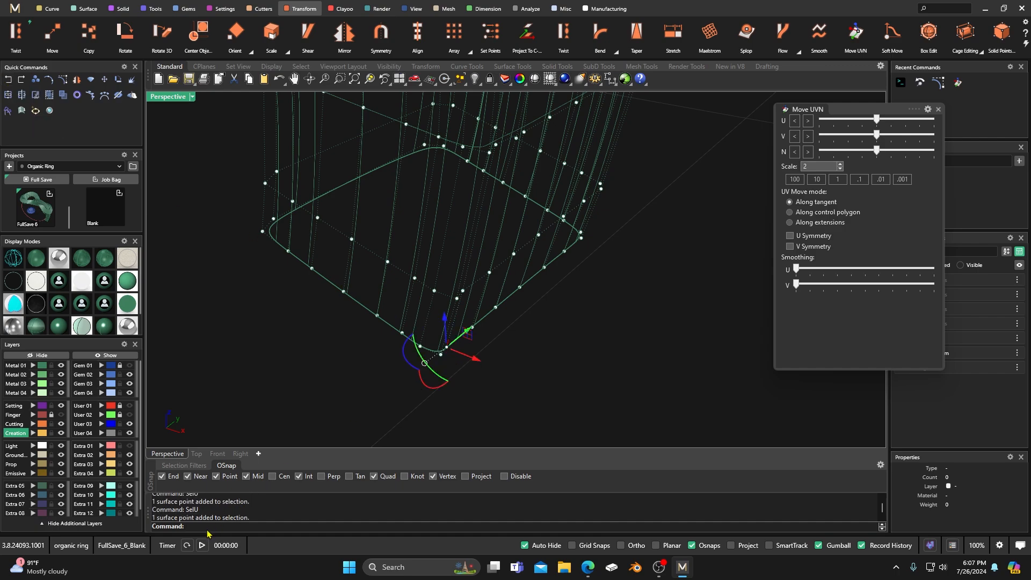
Step: Undo the trial U shift while keeping the first corner row's V shift
{"action": "left_click", "coordinate": [9, 82]}
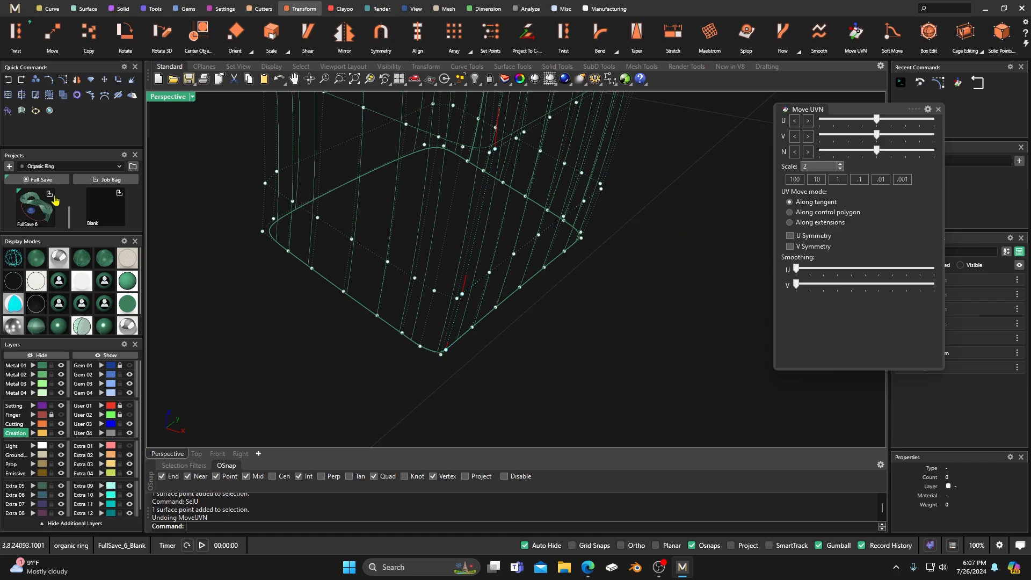
{"action": "left_click", "coordinate": [9, 81]}
{"action": "left_click", "coordinate": [22, 80]}
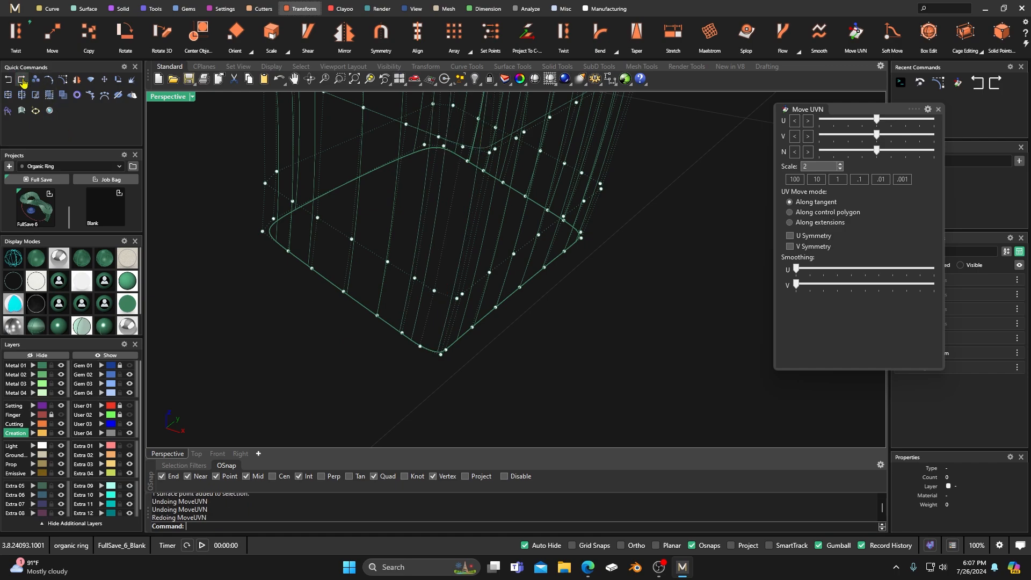
Step: Select the U row on the other side of the near corner with SelU and shift it away from the corner along V
{"action": "left_click", "coordinate": [445, 350]}
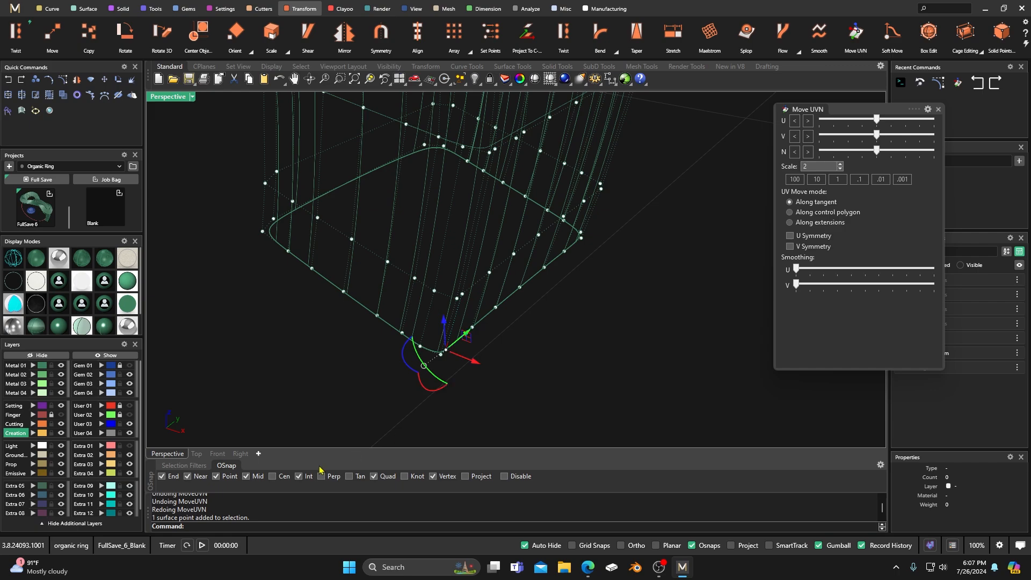
{"action": "right_click", "coordinate": [200, 528]}
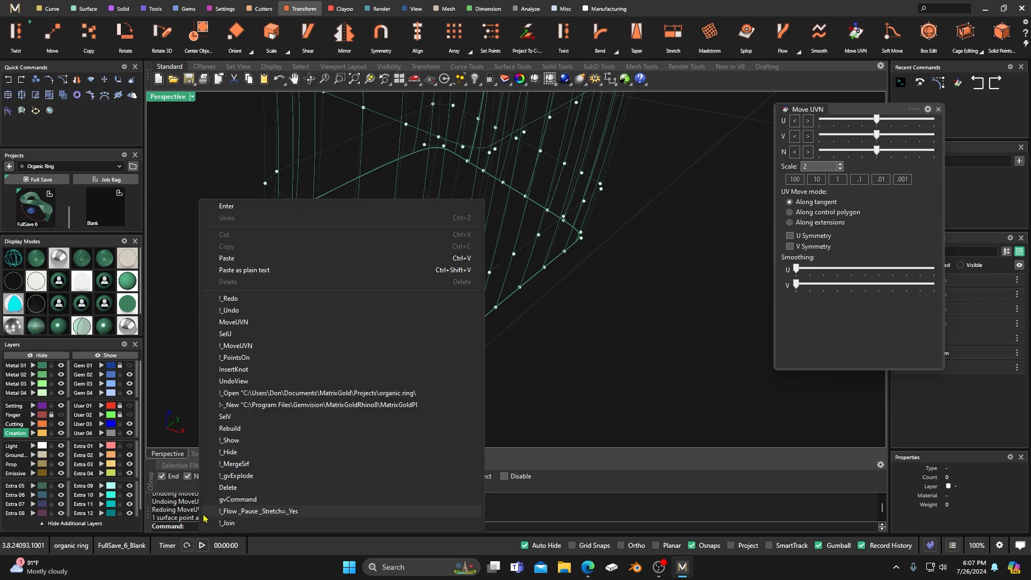
{"action": "left_click", "coordinate": [235, 334]}
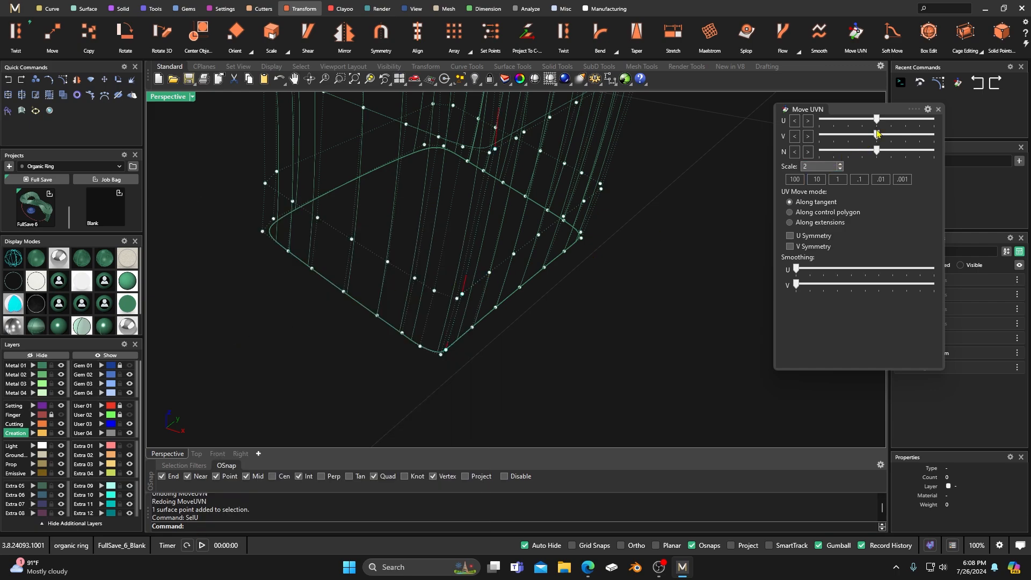
{"action": "left_click_drag", "start_coordinate": [878, 138], "coordinate": [872, 138]}
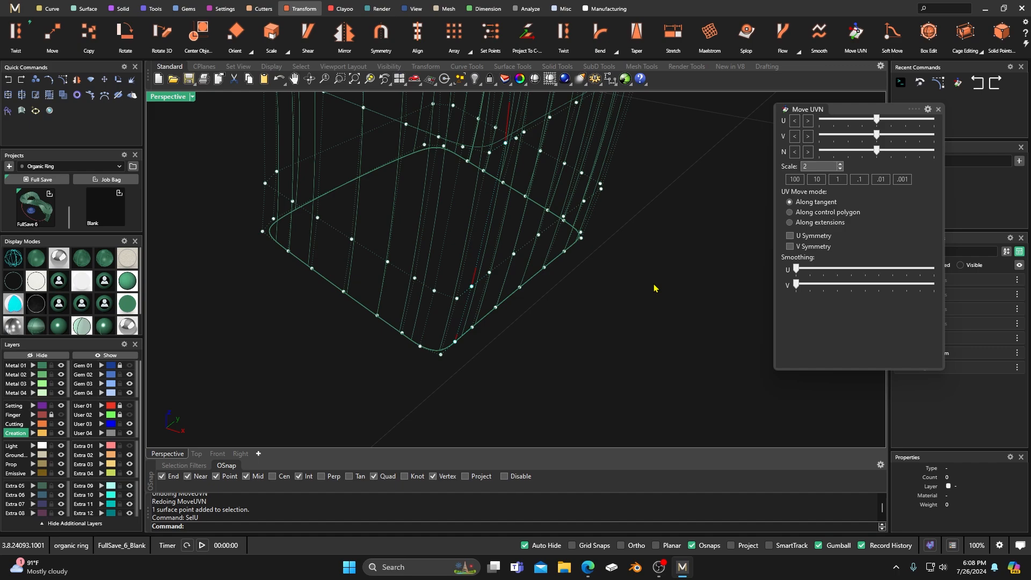
Step: Select the three control points at the near corner, restore the four-viewport layout and switch to a solid shaded display
{"action": "right_click_drag", "start_coordinate": [655, 287], "coordinate": [540, 332]}
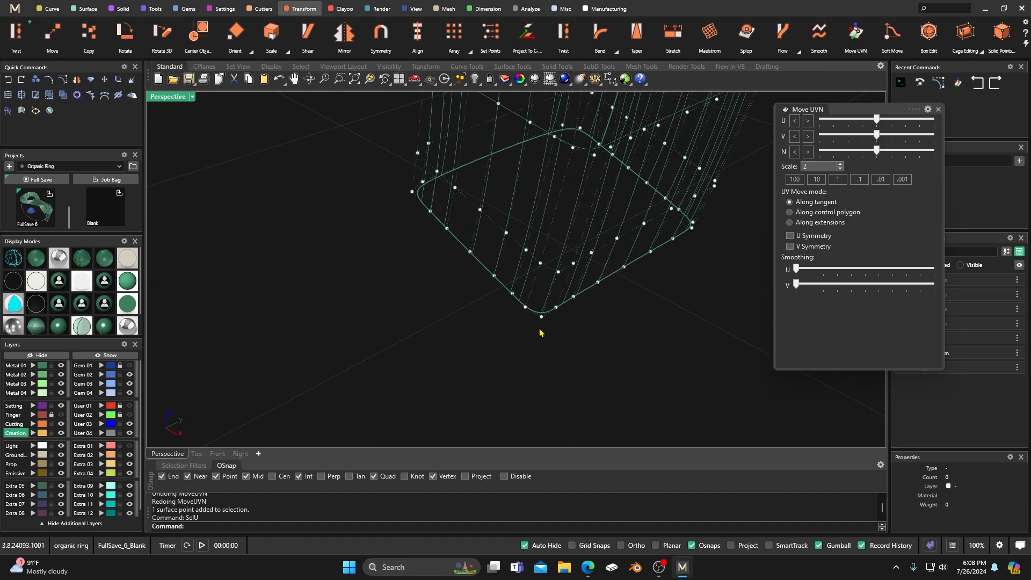
{"action": "left_click_drag", "start_coordinate": [513, 332], "coordinate": [564, 300]}
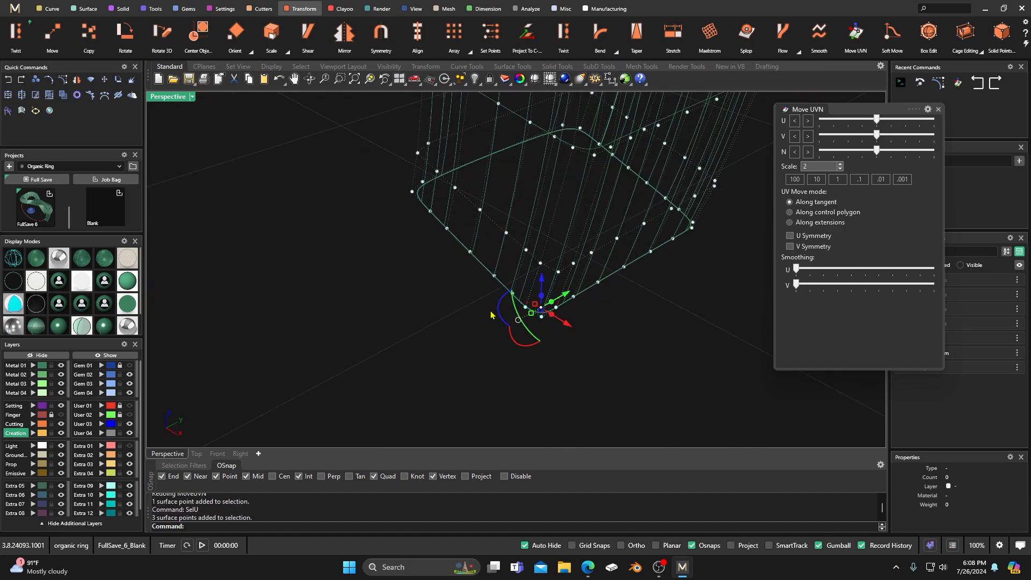
{"action": "double_click", "coordinate": [176, 99]}
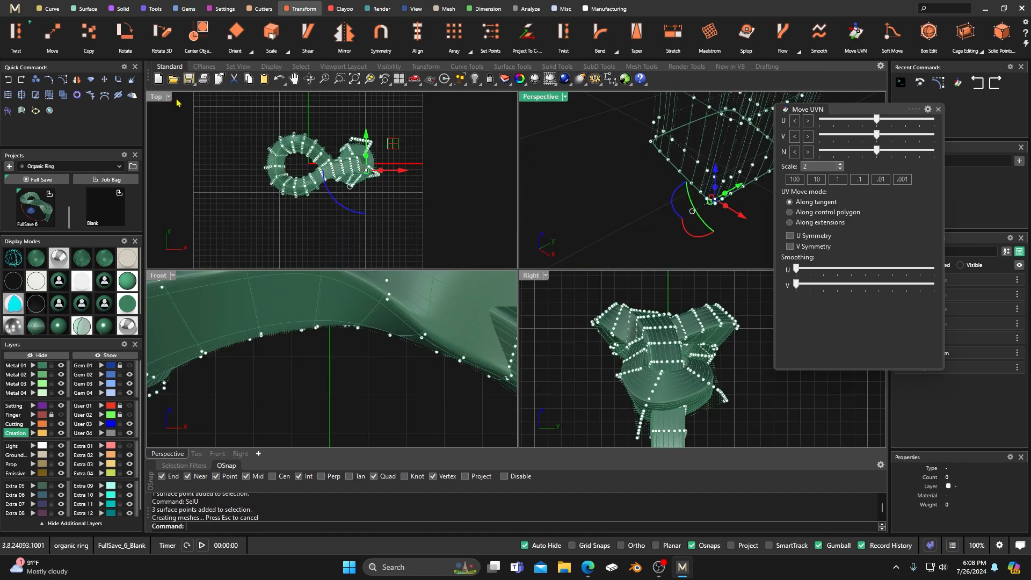
{"action": "left_click", "coordinate": [57, 330]}
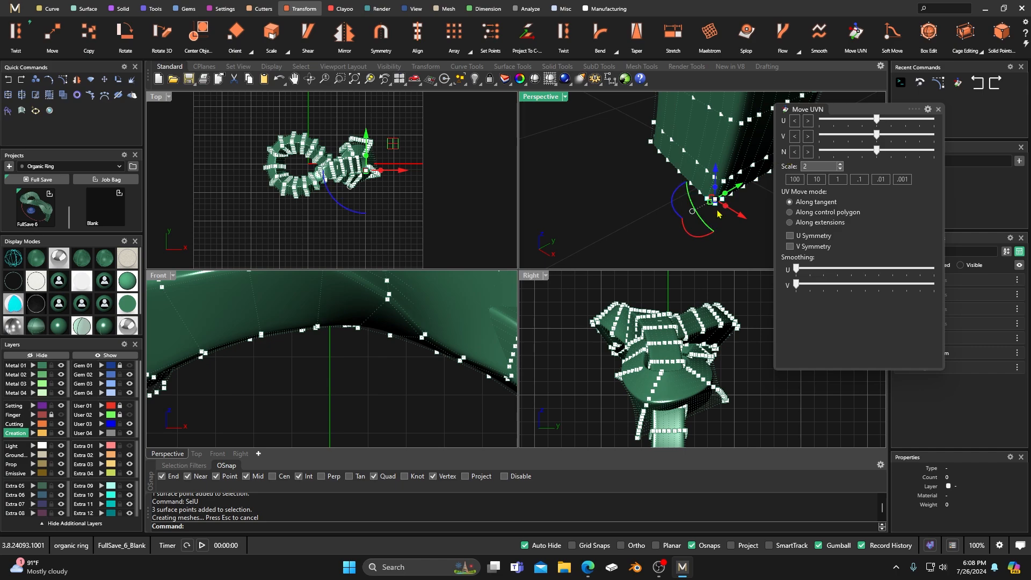
Step: Try pushing the three selected corner points outward along N with Move UVN, and undo that move
{"action": "left_click_drag", "start_coordinate": [877, 151], "coordinate": [886, 152]}
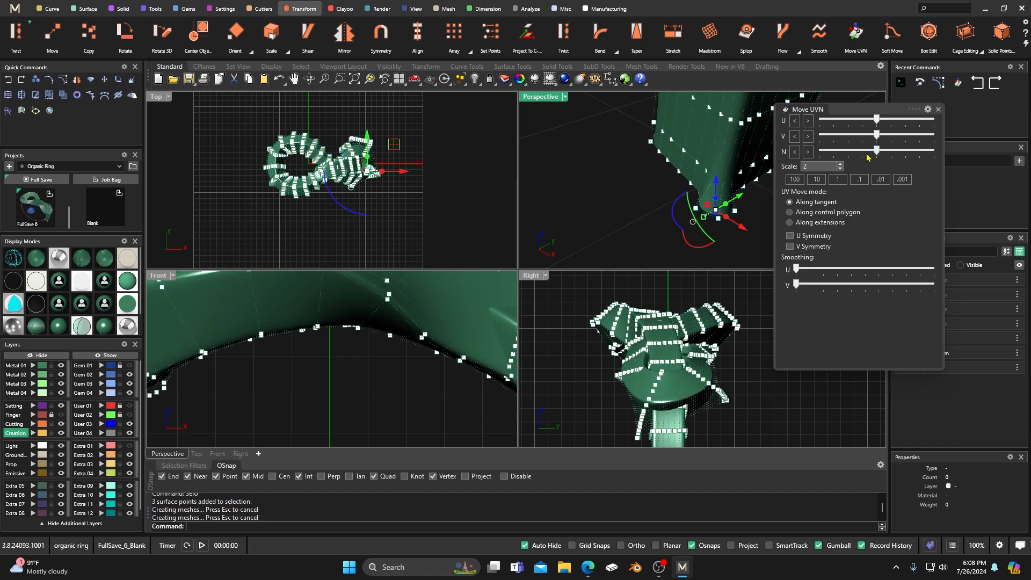
{"action": "left_click", "coordinate": [9, 81]}
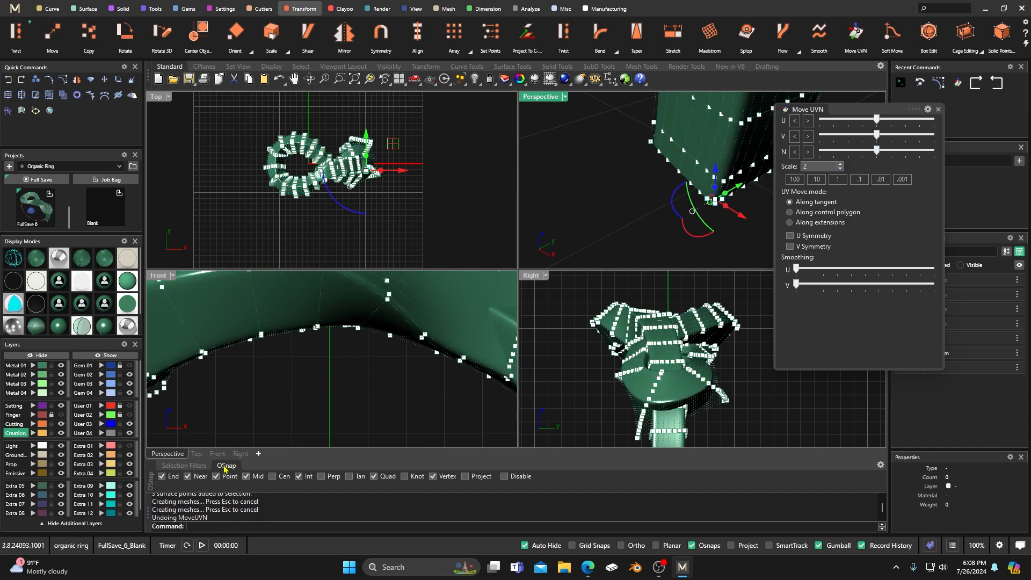
Step: Extend the three corner points to their full U rows with SelU and push the rows outward along N
{"action": "right_click", "coordinate": [205, 530]}
{"action": "left_click", "coordinate": [245, 323]}
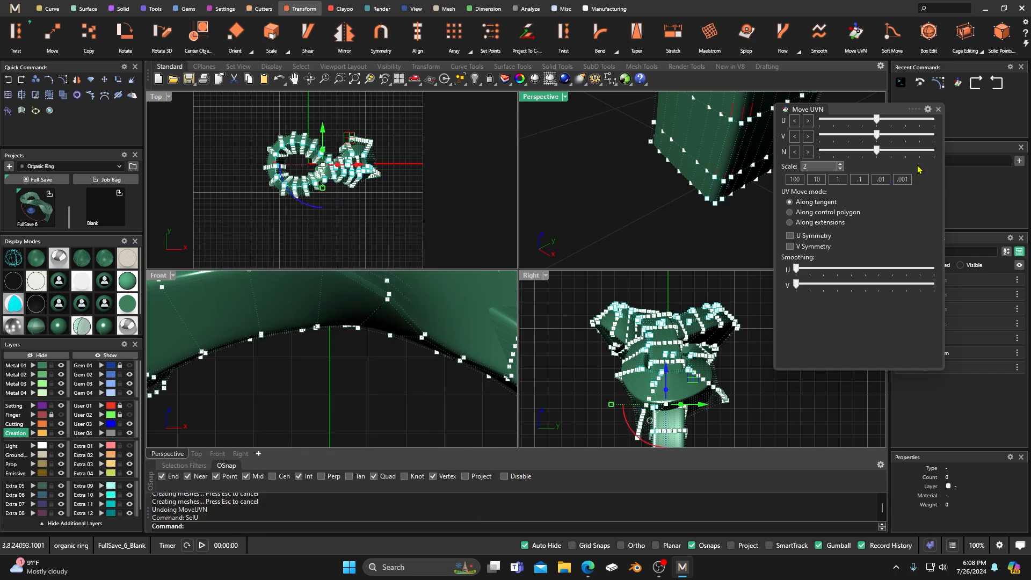
{"action": "left_click_drag", "start_coordinate": [877, 154], "coordinate": [881, 159]}
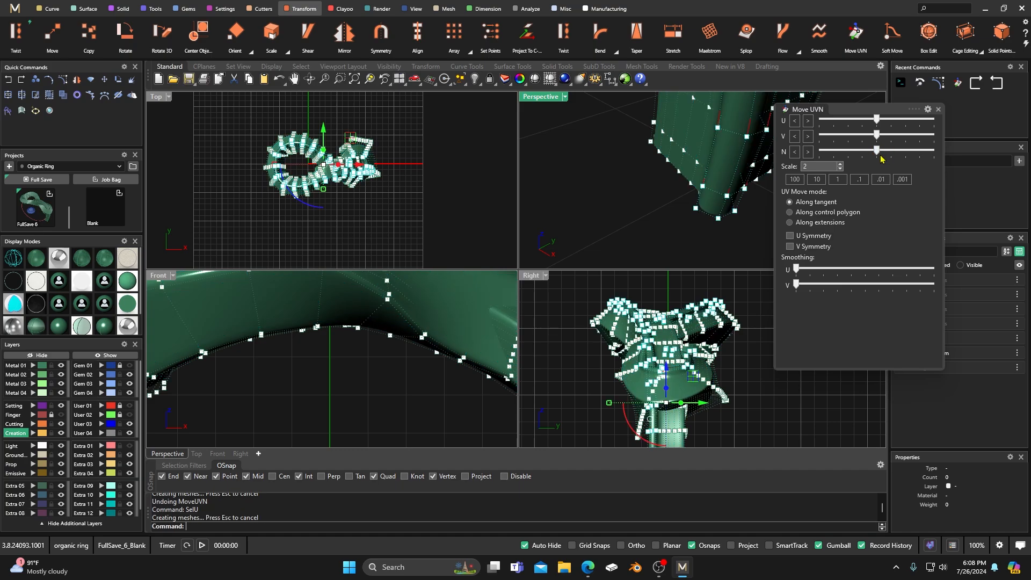
Step: Maximize the Perspective viewport on the shank end and turn off the ring's control points
{"action": "double_click", "coordinate": [542, 101]}
{"action": "scroll", "coordinate": [405, 334], "scroll_direction": "down", "scroll_amount": 10}
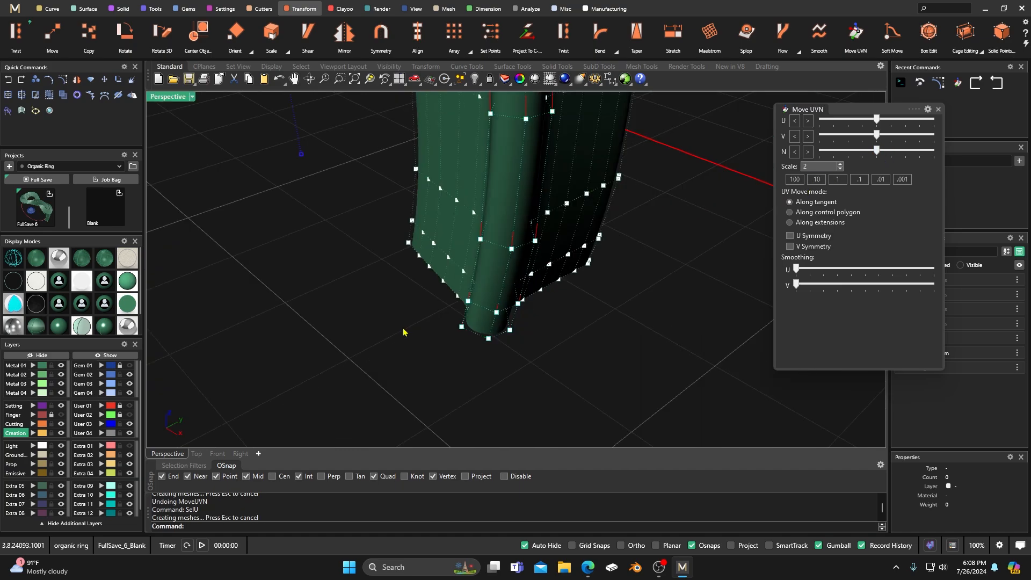
{"action": "right_click_drag", "start_coordinate": [399, 347], "coordinate": [516, 386]}
{"action": "key", "text": "Escape"}
Step: Compare the ring's raised edge and looped section with the reference ring photo, and move the photo out of the way
{"action": "left_click_drag", "start_coordinate": [0, 188], "coordinate": [647, 73]}
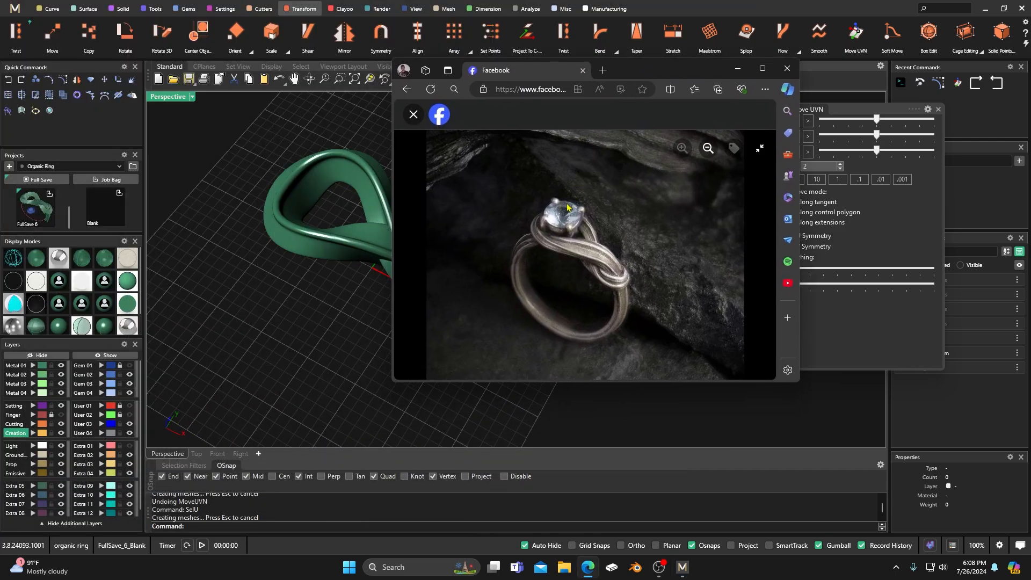
{"action": "right_click_drag", "start_coordinate": [290, 237], "coordinate": [306, 170]}
{"action": "scroll", "coordinate": [365, 212], "scroll_direction": "up", "scroll_amount": 5}
{"action": "right_click_drag", "start_coordinate": [365, 215], "coordinate": [283, 202]}
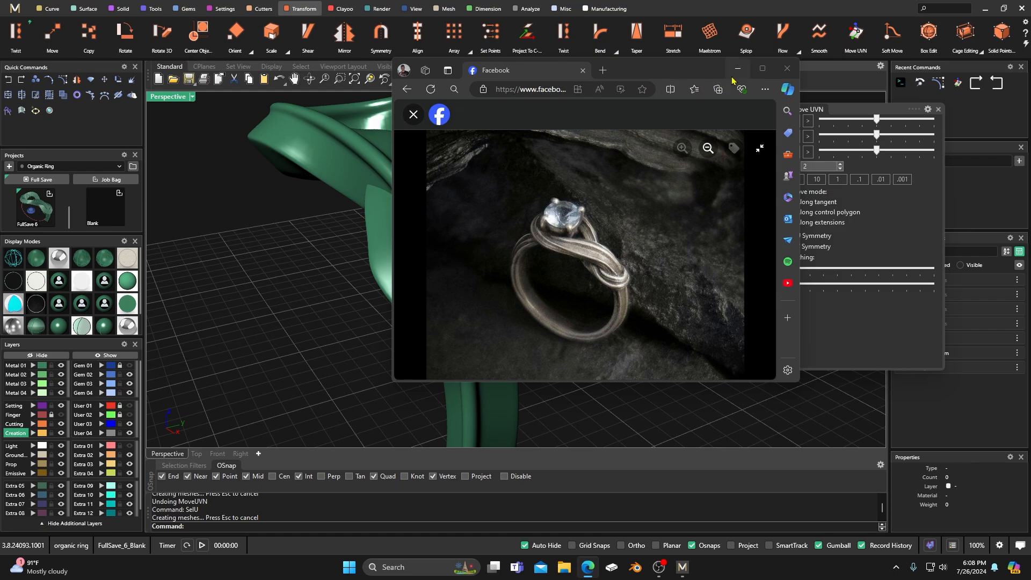
{"action": "left_click_drag", "start_coordinate": [692, 74], "coordinate": [0, 200]}
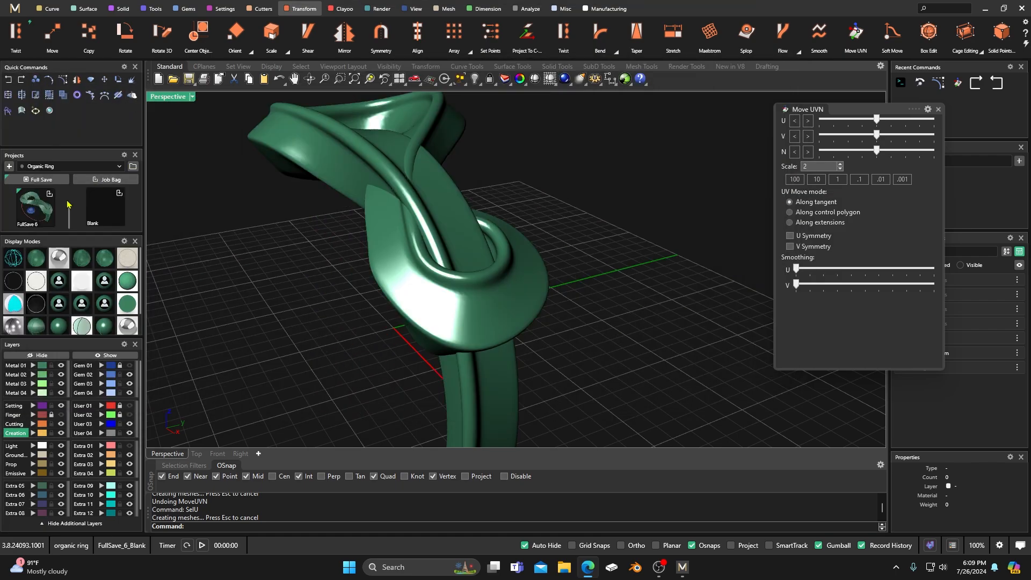
Step: Turn the ring surface's control points back on around the open shank end's raised corner
{"action": "left_click", "coordinate": [64, 81]}
{"action": "left_click", "coordinate": [64, 81]}
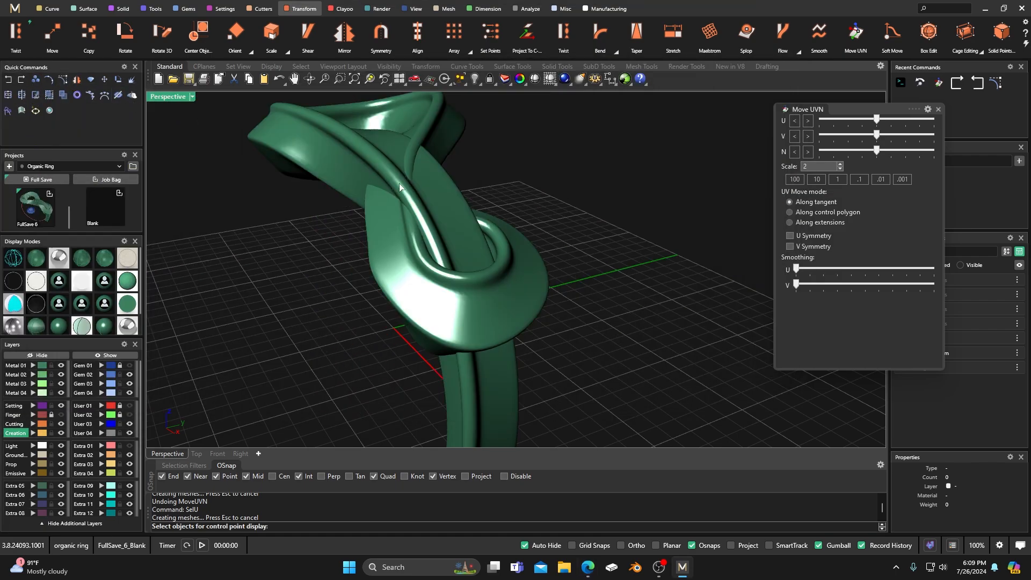
{"action": "right_click", "coordinate": [369, 280]}
{"action": "scroll", "coordinate": [371, 281], "scroll_direction": "down", "scroll_amount": 7}
{"action": "right_click_drag", "start_coordinate": [376, 281], "coordinate": [499, 355]}
{"action": "scroll", "coordinate": [420, 391], "scroll_direction": "up", "scroll_amount": 9}
{"action": "scroll", "coordinate": [470, 377], "scroll_direction": "up", "scroll_amount": 5}
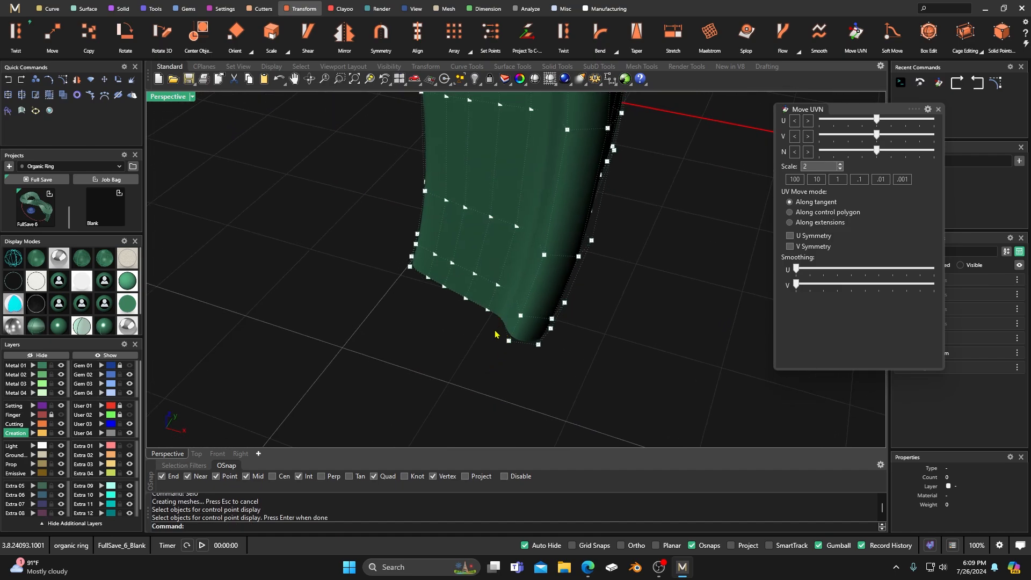
Step: Select the U row beside the raised corner with SelU and delete its control points to soften the transition
{"action": "left_click", "coordinate": [505, 317]}
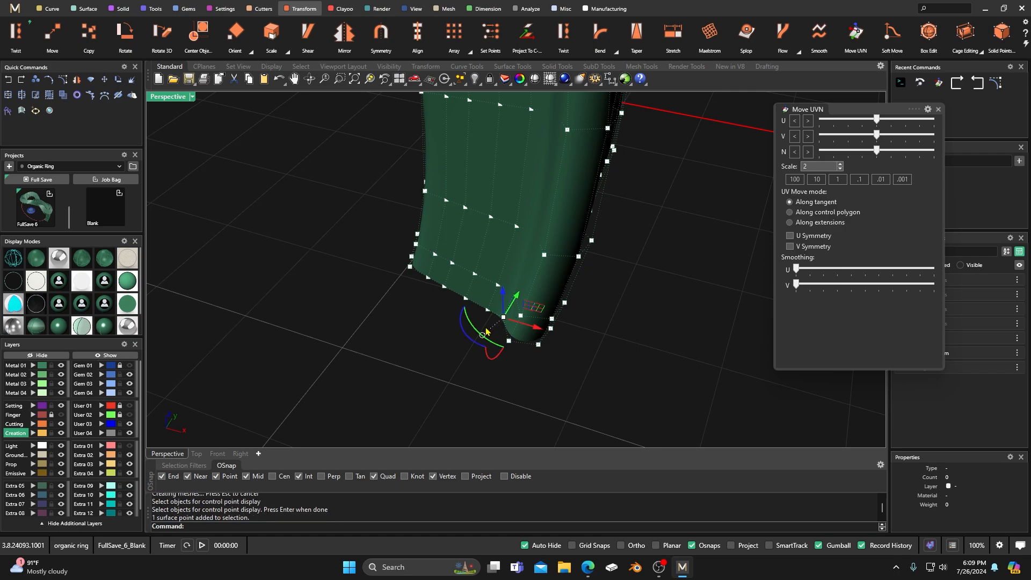
{"action": "right_click", "coordinate": [220, 532]}
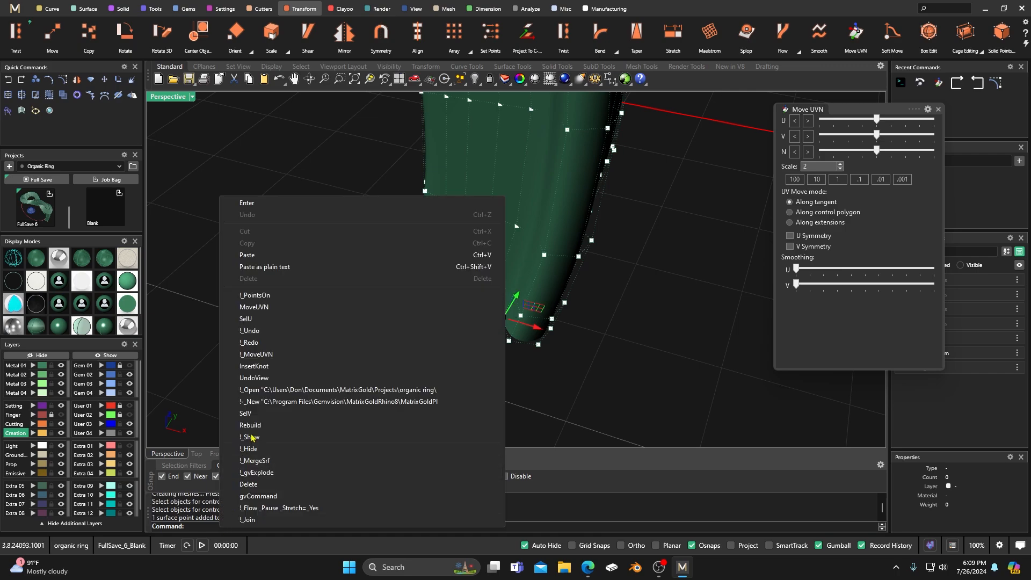
{"action": "left_click", "coordinate": [253, 319]}
{"action": "key", "text": "Delete"}
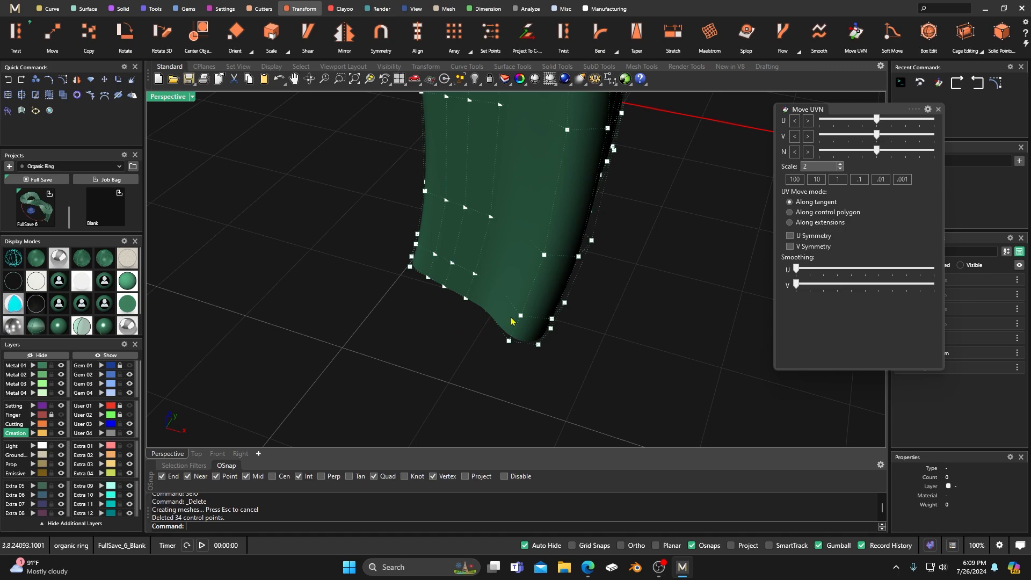
Step: Turn off the ring's control points and examine the raised edge through the looped section
{"action": "scroll", "coordinate": [505, 288], "scroll_direction": "down", "scroll_amount": 6}
{"action": "key", "text": "Escape"}
{"action": "scroll", "coordinate": [476, 341], "scroll_direction": "up", "scroll_amount": 8}
{"action": "right_click_drag", "start_coordinate": [387, 245], "coordinate": [464, 239]}
{"action": "scroll", "coordinate": [452, 249], "scroll_direction": "down", "scroll_amount": 5}
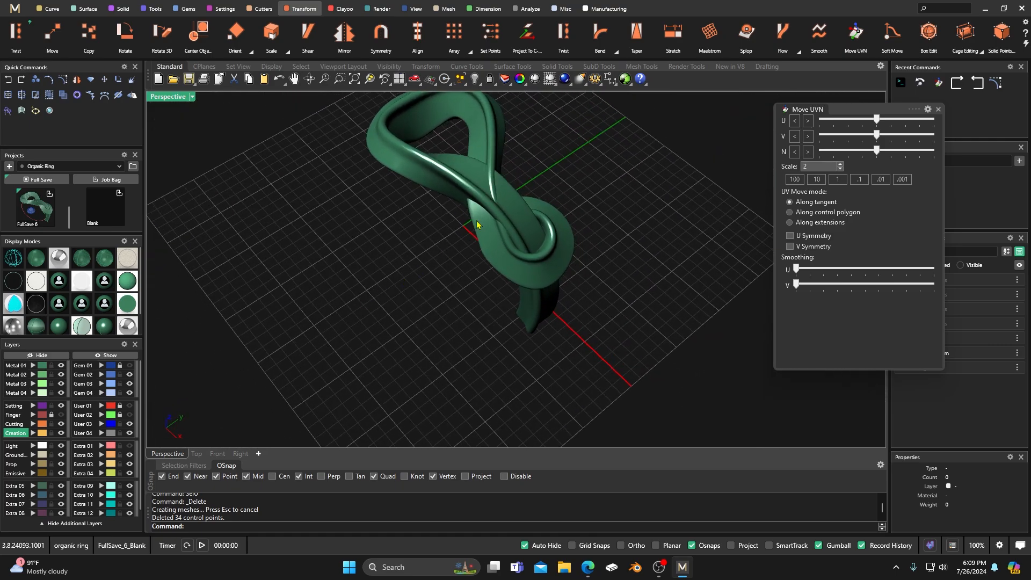
{"action": "scroll", "coordinate": [489, 187], "scroll_direction": "up", "scroll_amount": 3}
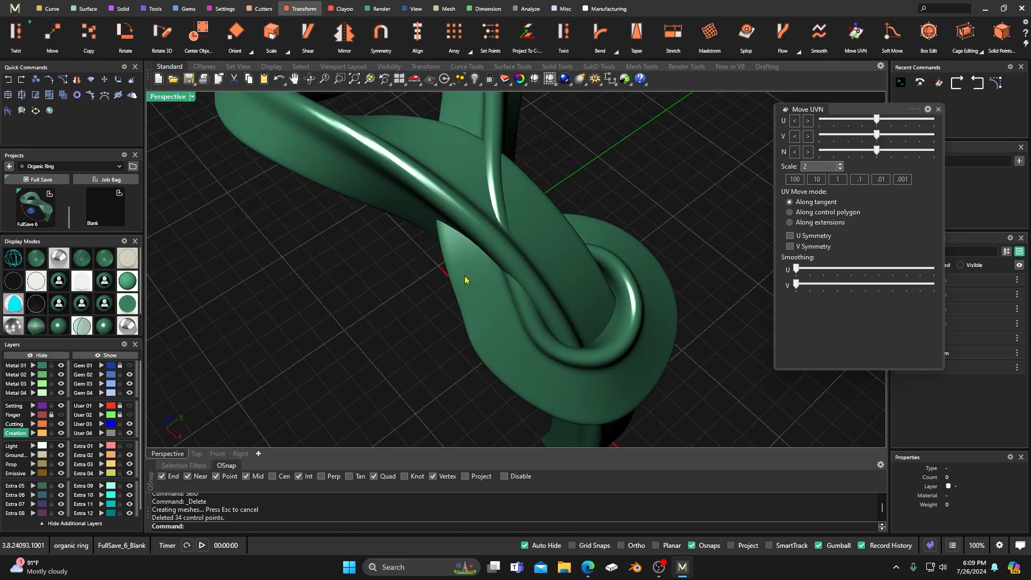
Step: Select the ring surface at the open shank end and compare its shape with the reference ring photo
{"action": "scroll", "coordinate": [464, 284], "scroll_direction": "down", "scroll_amount": 5}
{"action": "right_click_drag", "start_coordinate": [460, 350], "coordinate": [460, 313]}
{"action": "scroll", "coordinate": [460, 313], "scroll_direction": "up", "scroll_amount": 3}
{"action": "left_click", "coordinate": [461, 314]}
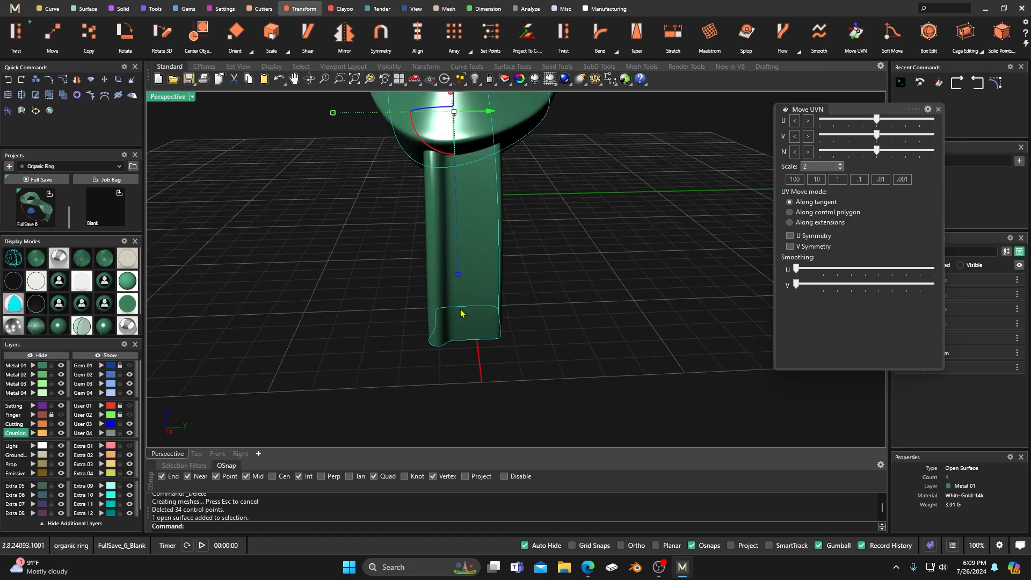
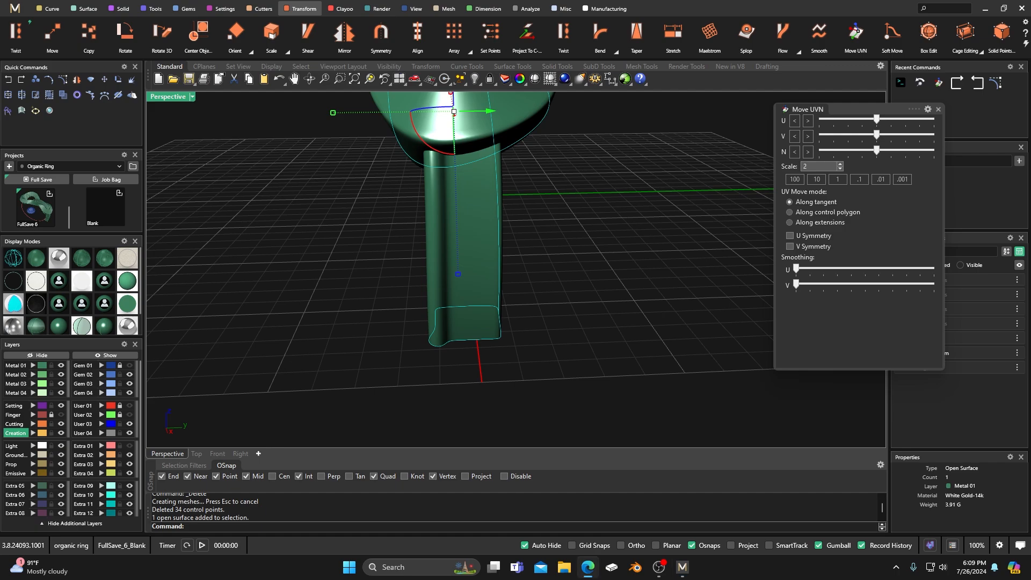
{"action": "left_click", "coordinate": [588, 566]}
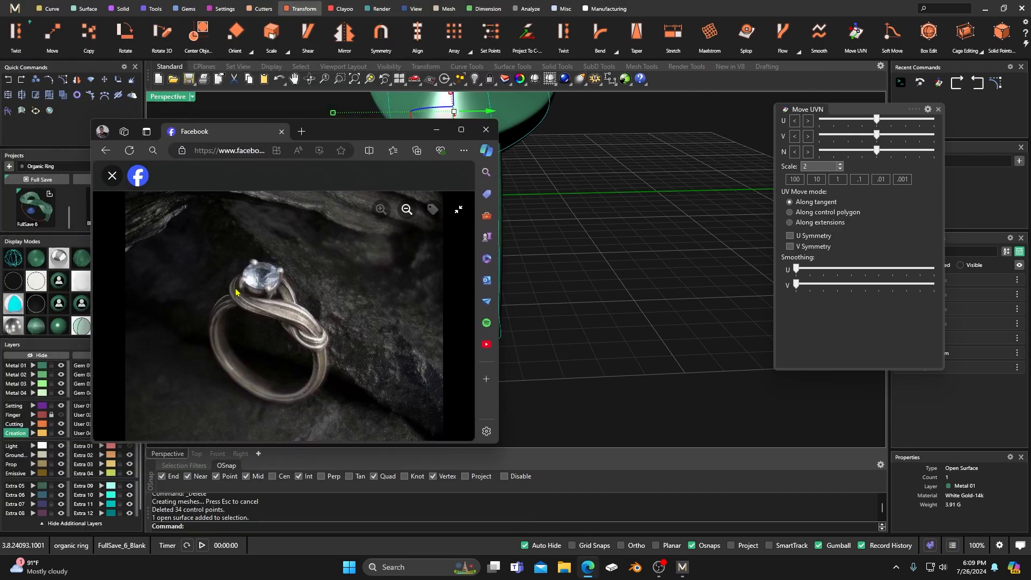
{"action": "left_click_drag", "start_coordinate": [360, 136], "coordinate": [0, 161]}
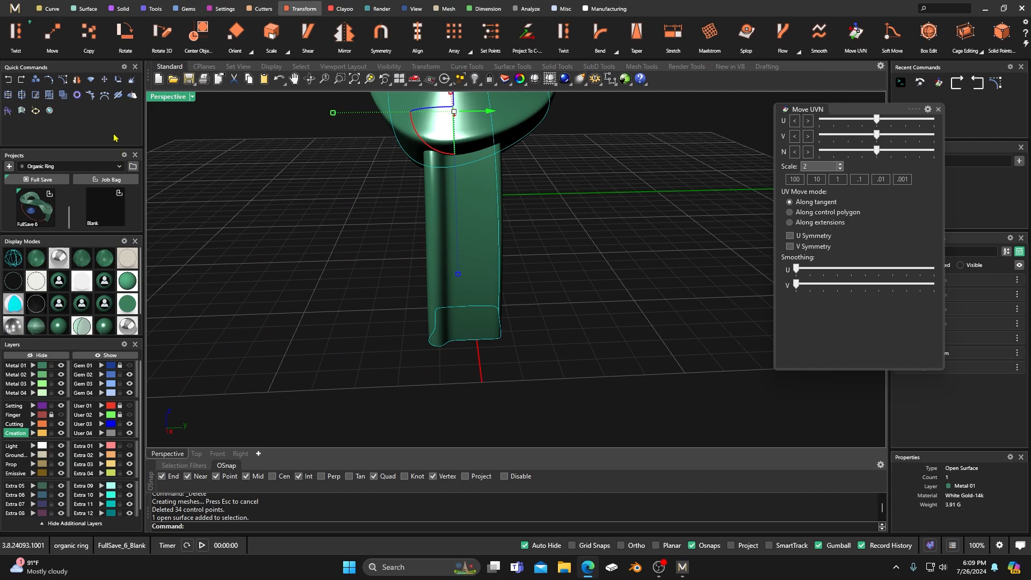
Step: Turn on the ring's control points, select the two middle U rows of the shank's outer face with SelU, and shift them along the positive normal
{"action": "left_click", "coordinate": [63, 80]}
{"action": "scroll", "coordinate": [457, 365], "scroll_direction": "up", "scroll_amount": 2}
{"action": "left_click_drag", "start_coordinate": [460, 353], "coordinate": [488, 342]}
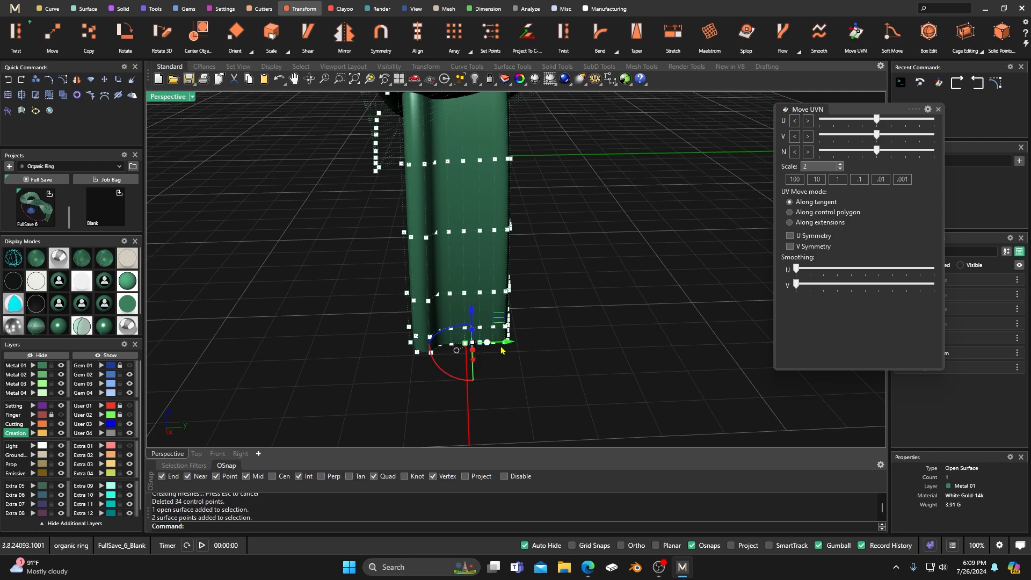
{"action": "left_click_drag", "start_coordinate": [877, 153], "coordinate": [894, 164]}
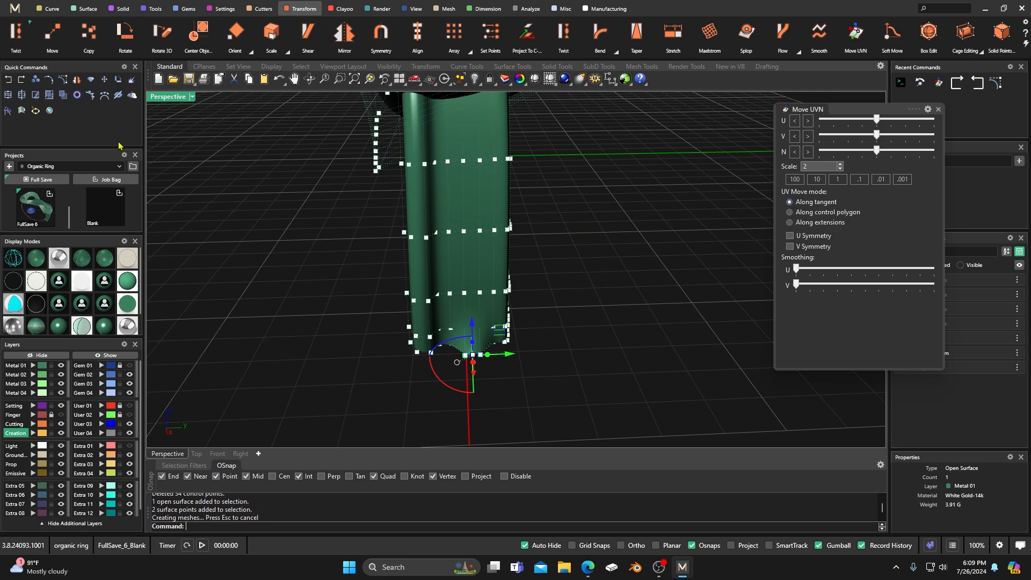
{"action": "left_click", "coordinate": [8, 79]}
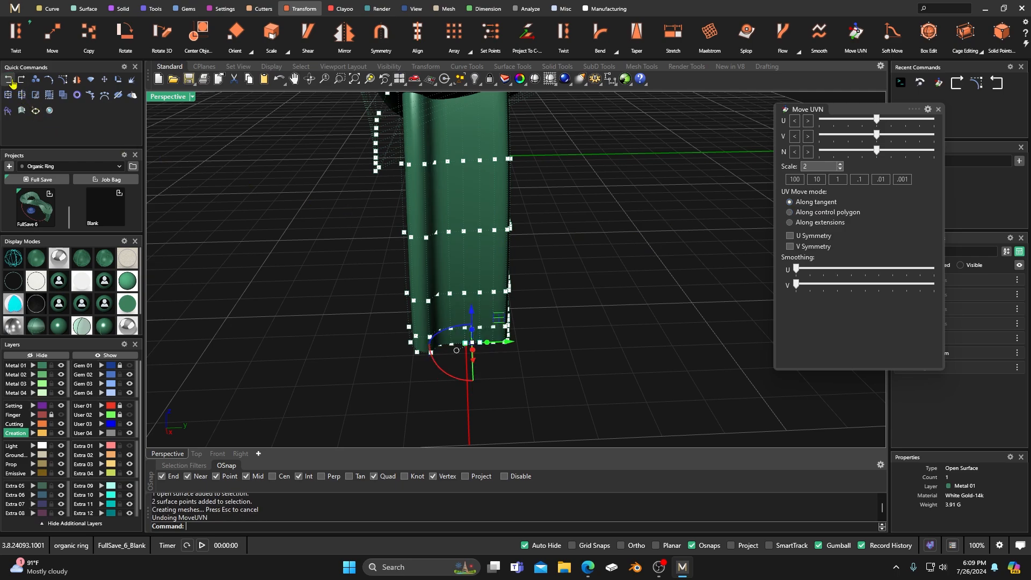
{"action": "right_click", "coordinate": [200, 529]}
{"action": "left_click", "coordinate": [226, 332]}
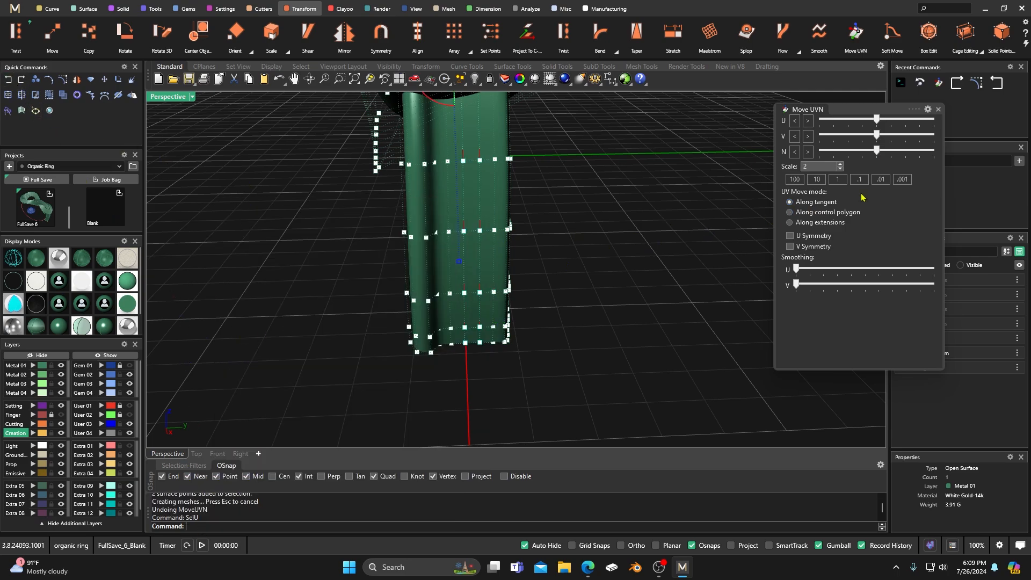
{"action": "left_click_drag", "start_coordinate": [877, 151], "coordinate": [902, 160]}
Step: Select two U rows on the side face of the open shank with SelU and move them in the positive normal direction with Move UVN
{"action": "mouse_move", "coordinate": [634, 292]}
{"action": "right_mouse_down"}
{"action": "mouse_move", "coordinate": [603, 317]}
{"action": "mouse_move", "coordinate": [631, 302]}
{"action": "right_mouse_up"}
{"action": "scroll", "coordinate": [629, 301], "scroll_direction": "up", "scroll_amount": 6}
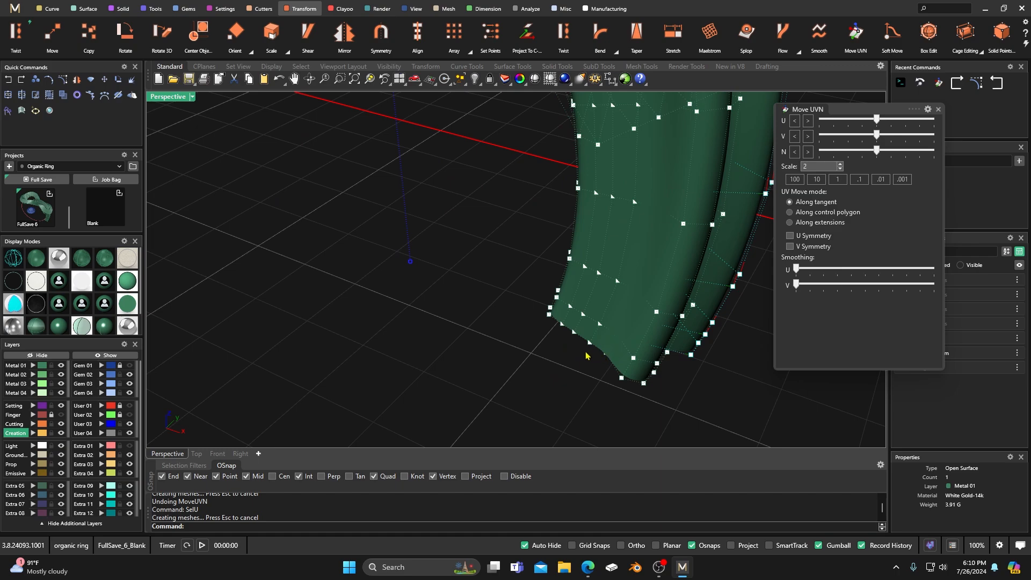
{"action": "left_click_drag", "start_coordinate": [562, 351], "coordinate": [596, 332]}
{"action": "right_click", "coordinate": [203, 527]}
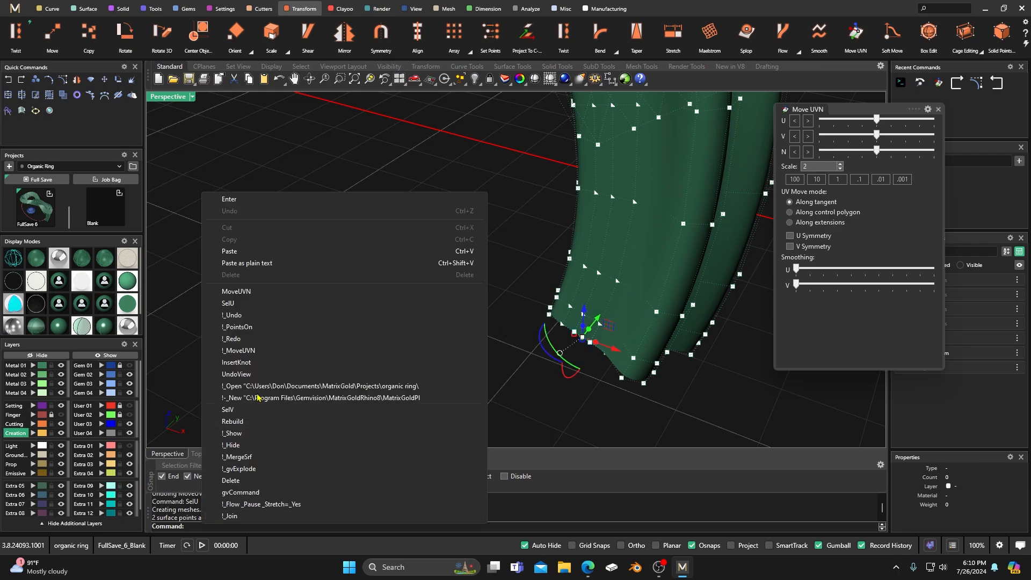
{"action": "left_click", "coordinate": [242, 307]}
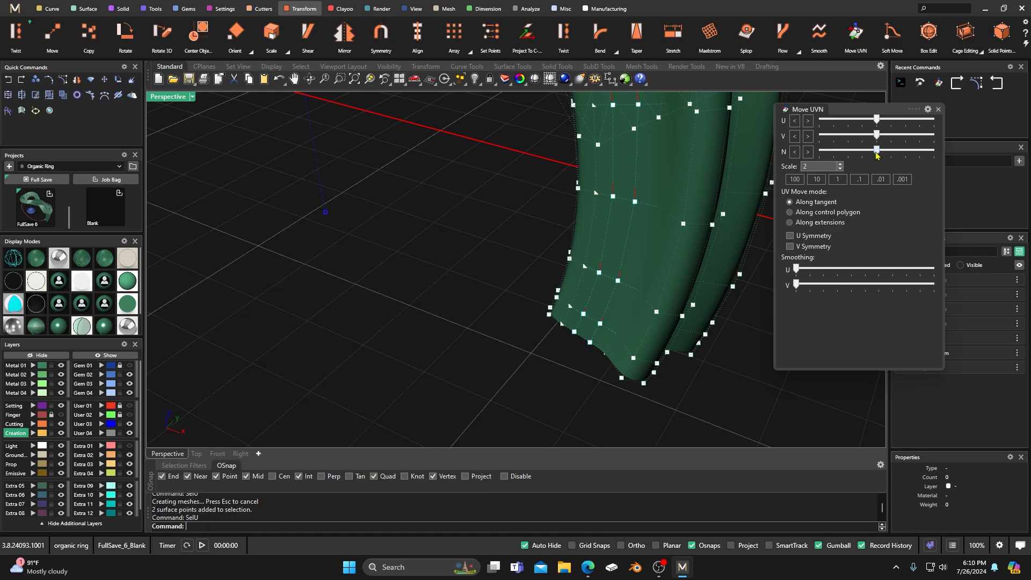
{"action": "left_click_drag", "start_coordinate": [875, 154], "coordinate": [891, 156]}
Step: Select the two U rows beside the ridge on the shank's opposite side with SelU and move them slightly in the negative normal direction
{"action": "scroll", "coordinate": [438, 320], "scroll_direction": "down", "scroll_amount": 6}
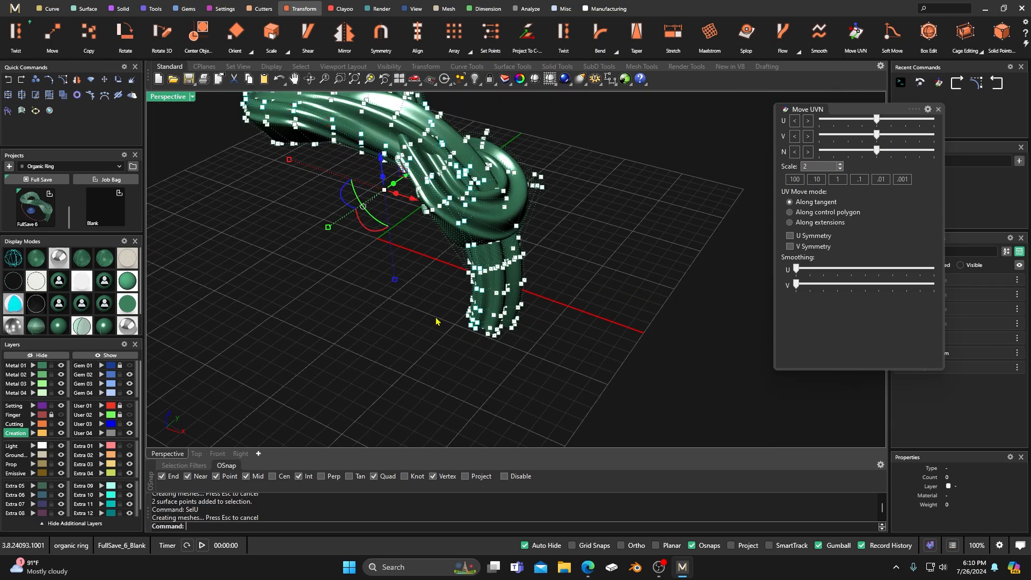
{"action": "scroll", "coordinate": [492, 343], "scroll_direction": "down", "scroll_amount": 2}
{"action": "right_click_drag", "start_coordinate": [530, 352], "coordinate": [406, 340]}
{"action": "scroll", "coordinate": [494, 311], "scroll_direction": "up", "scroll_amount": 5}
{"action": "right_click_drag", "start_coordinate": [510, 294], "coordinate": [477, 292]}
{"action": "scroll", "coordinate": [467, 322], "scroll_direction": "up", "scroll_amount": 8}
{"action": "left_click_drag", "start_coordinate": [453, 295], "coordinate": [483, 274]}
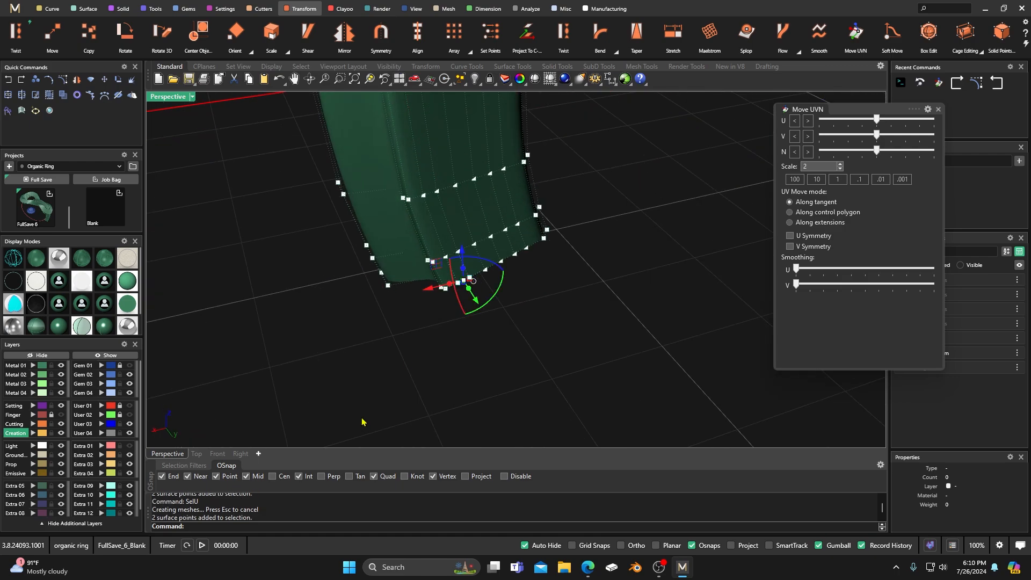
{"action": "right_click", "coordinate": [196, 525]}
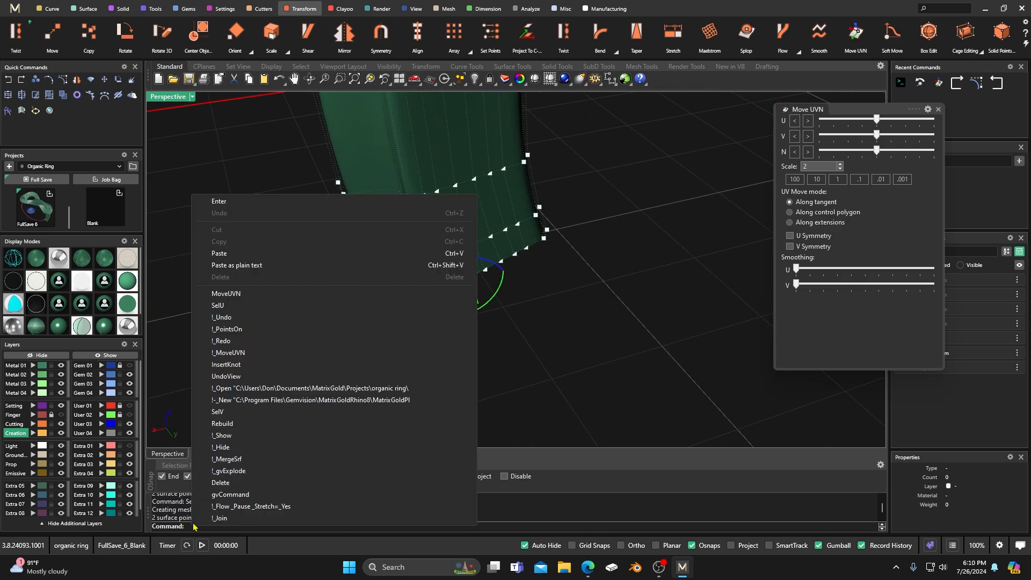
{"action": "left_click", "coordinate": [222, 306]}
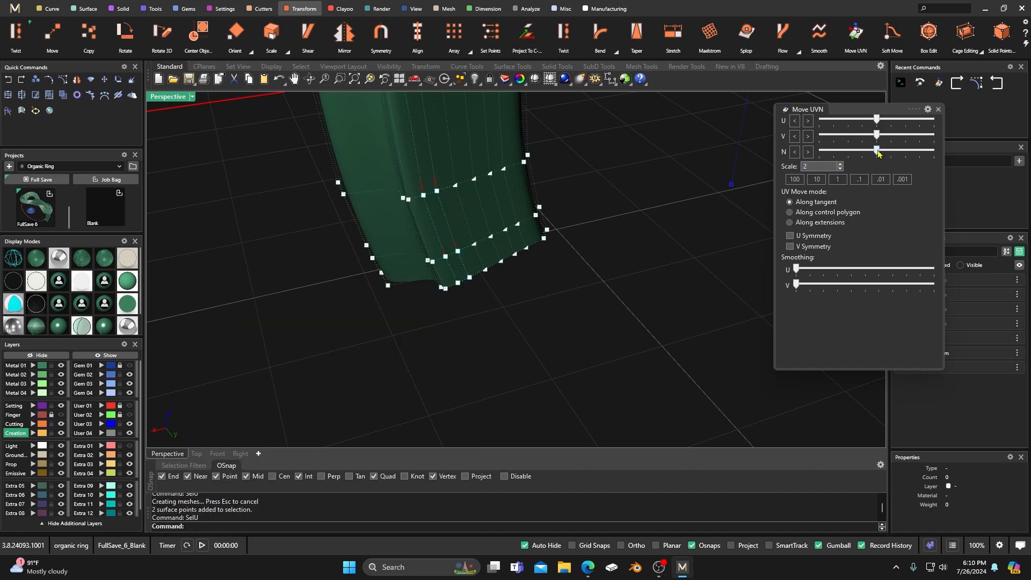
{"action": "left_click_drag", "start_coordinate": [877, 153], "coordinate": [871, 155]}
Step: Select the neighbouring U rows farther across the same shank face with SelU and move them in the positive normal direction with Move UVN
{"action": "mouse_move", "coordinate": [512, 331]}
{"action": "right_mouse_down"}
{"action": "mouse_move", "coordinate": [593, 311]}
{"action": "mouse_move", "coordinate": [570, 317]}
{"action": "mouse_move", "coordinate": [591, 341]}
{"action": "mouse_move", "coordinate": [504, 316]}
{"action": "right_mouse_up"}
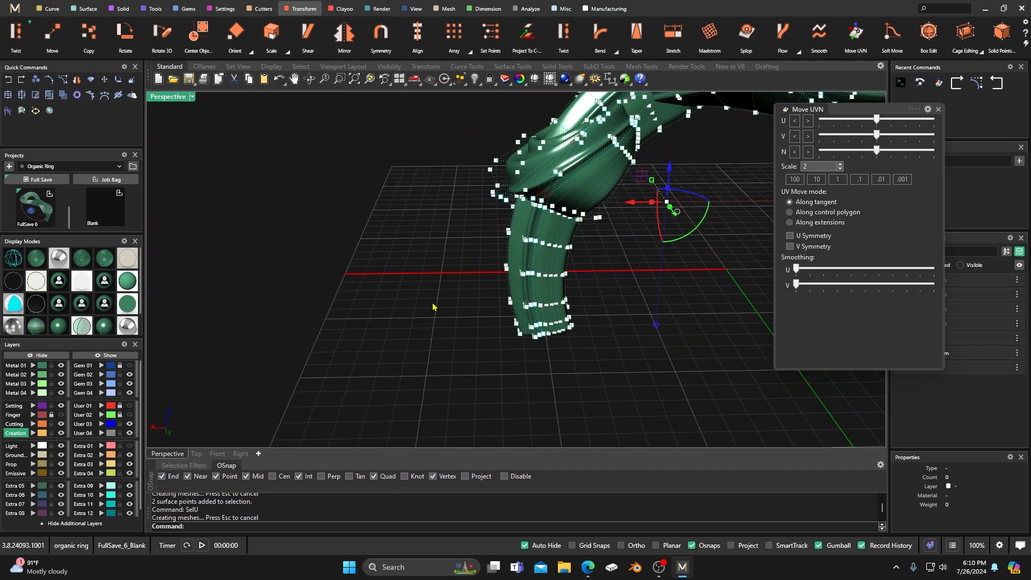
{"action": "scroll", "coordinate": [564, 330], "scroll_direction": "up", "scroll_amount": 5}
{"action": "scroll", "coordinate": [521, 357], "scroll_direction": "up", "scroll_amount": 3}
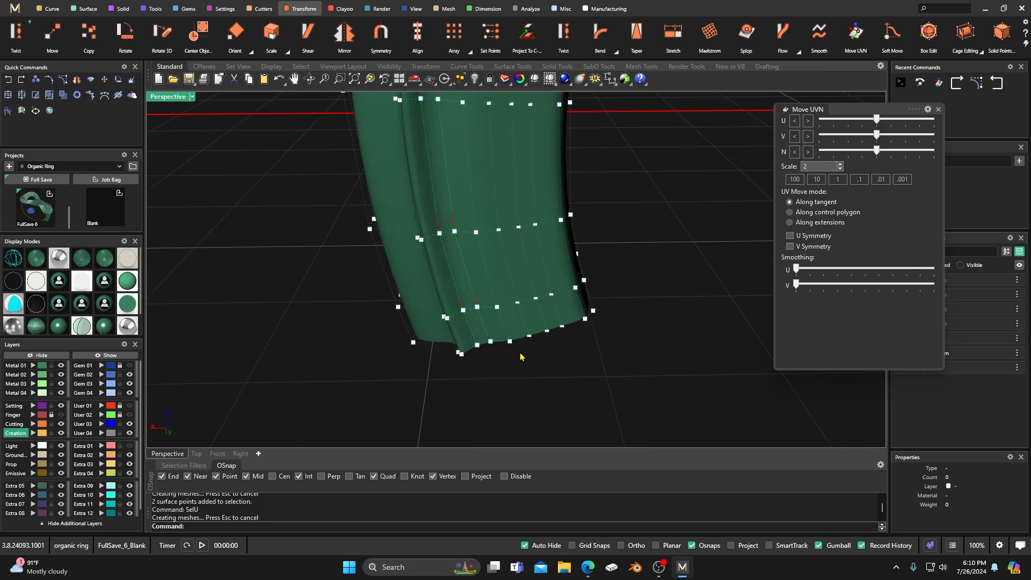
{"action": "left_click_drag", "start_coordinate": [503, 359], "coordinate": [558, 327]}
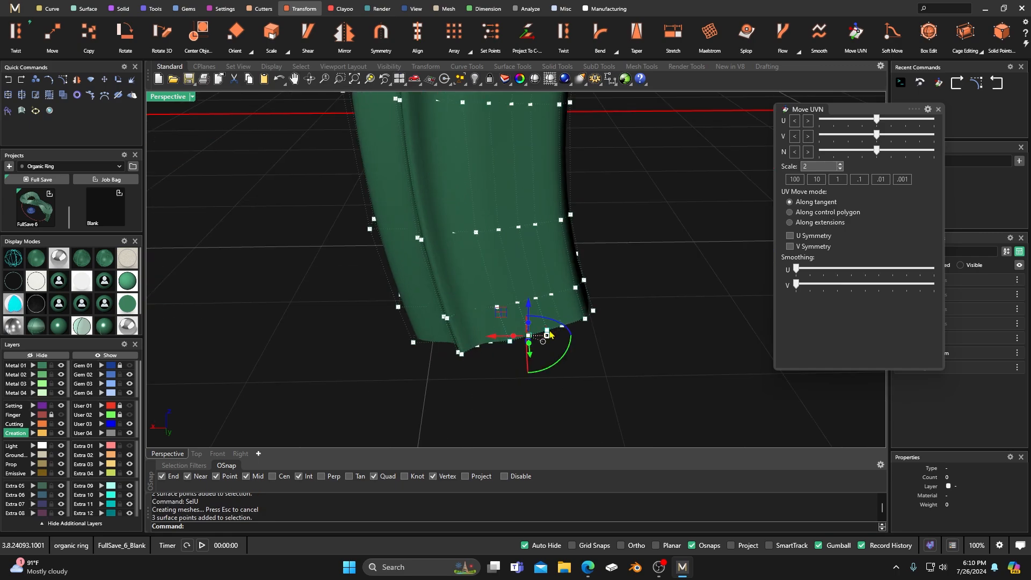
{"action": "right_click", "coordinate": [199, 529]}
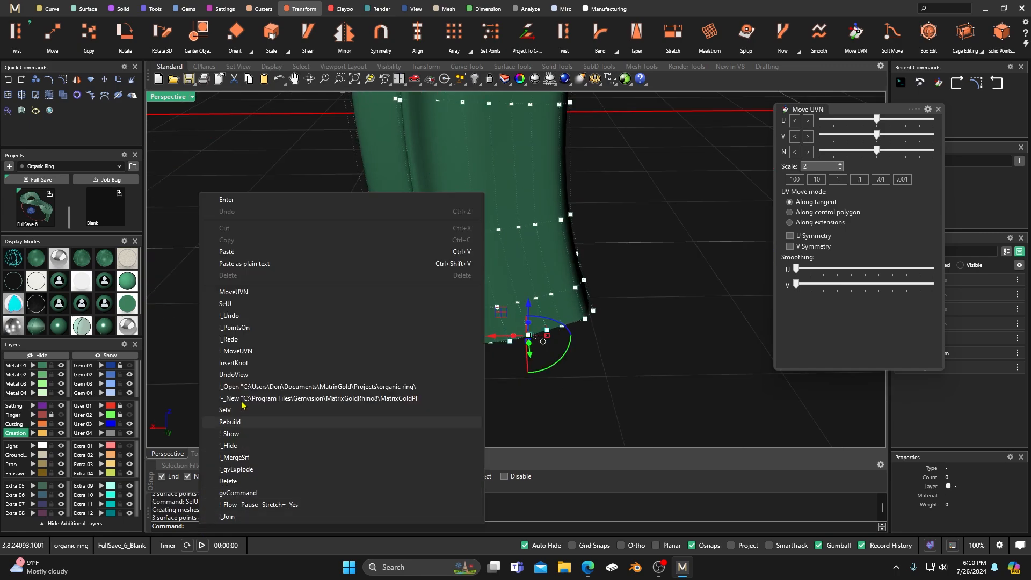
{"action": "left_click", "coordinate": [238, 307]}
{"action": "left_click_drag", "start_coordinate": [878, 153], "coordinate": [892, 154]}
Step: Turn off the control points and examine the ridges along the shank, the knot and the upper loop
{"action": "scroll", "coordinate": [471, 357], "scroll_direction": "down", "scroll_amount": 3}
{"action": "right_click_drag", "start_coordinate": [471, 357], "coordinate": [642, 363]}
{"action": "key", "text": "Escape"}
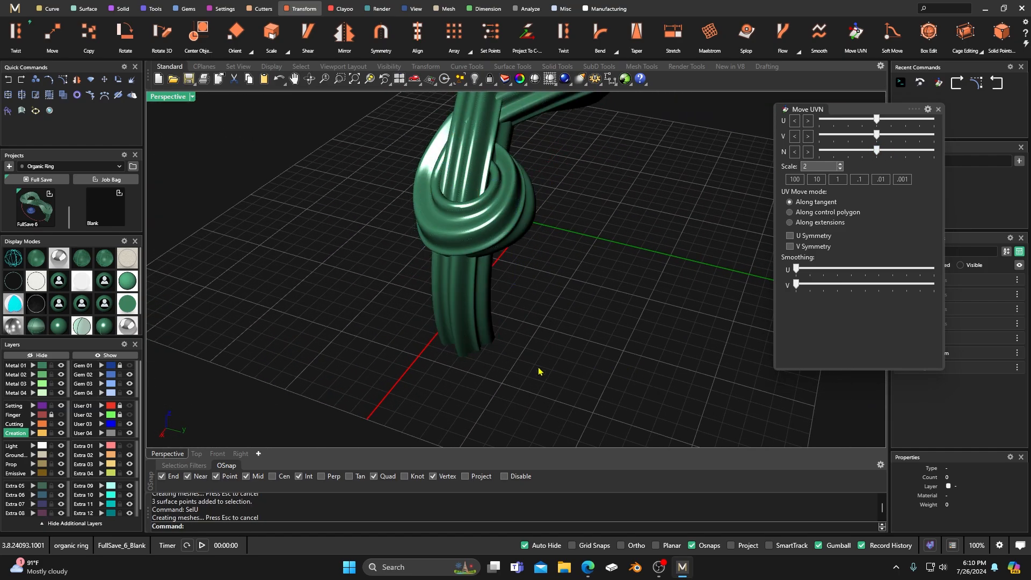
{"action": "scroll", "coordinate": [537, 371], "scroll_direction": "down", "scroll_amount": 6}
{"action": "right_click_drag", "start_coordinate": [462, 372], "coordinate": [457, 268]}
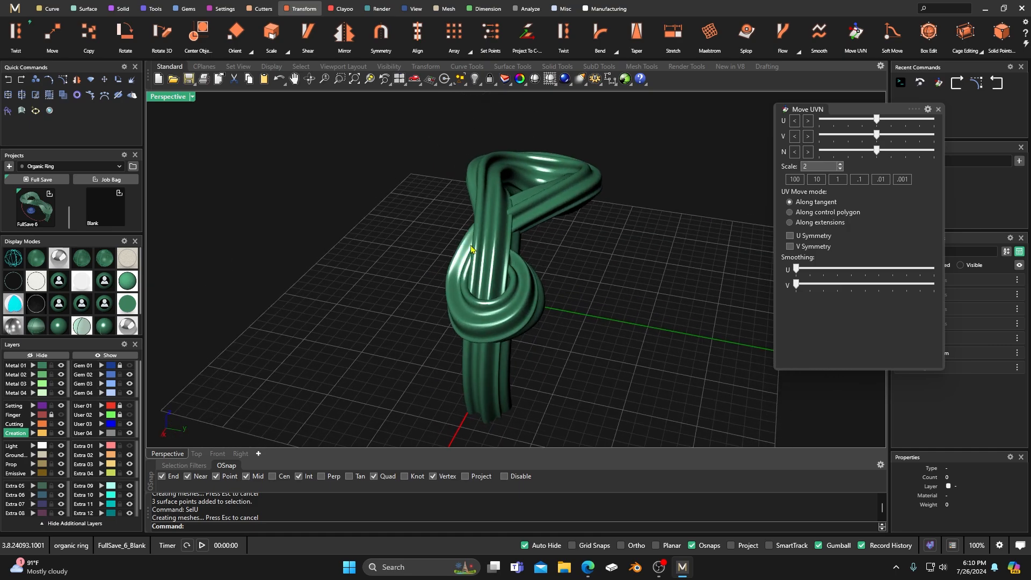
{"action": "scroll", "coordinate": [514, 216], "scroll_direction": "up", "scroll_amount": 6}
{"action": "scroll", "coordinate": [459, 233], "scroll_direction": "down", "scroll_amount": 5}
{"action": "mouse_move", "coordinate": [472, 260]}
{"action": "right_mouse_down"}
{"action": "mouse_move", "coordinate": [529, 223]}
{"action": "mouse_move", "coordinate": [445, 254]}
{"action": "mouse_move", "coordinate": [455, 258]}
{"action": "right_mouse_up"}
Step: Turn on the ring's control points, select three points on the lower band at the crossing, and move them slightly along the negative normal
{"action": "left_click", "coordinate": [455, 257]}
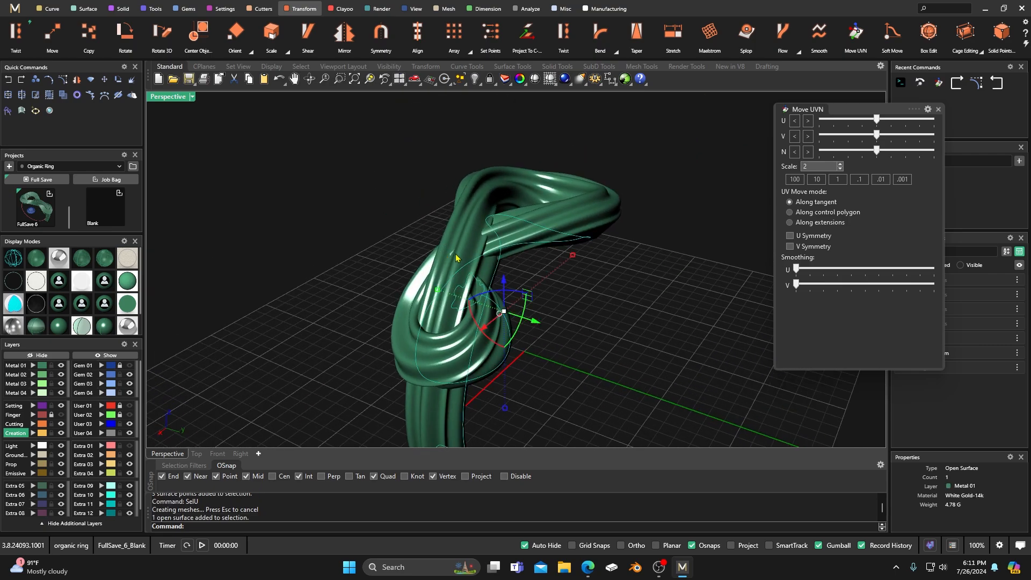
{"action": "left_click", "coordinate": [62, 80]}
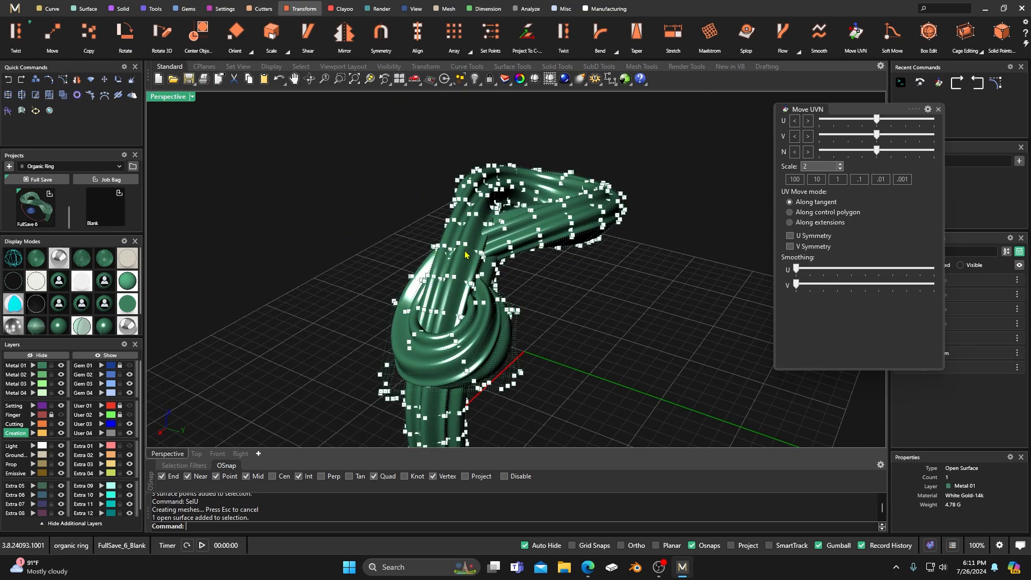
{"action": "scroll", "coordinate": [539, 336], "scroll_direction": "up", "scroll_amount": 10}
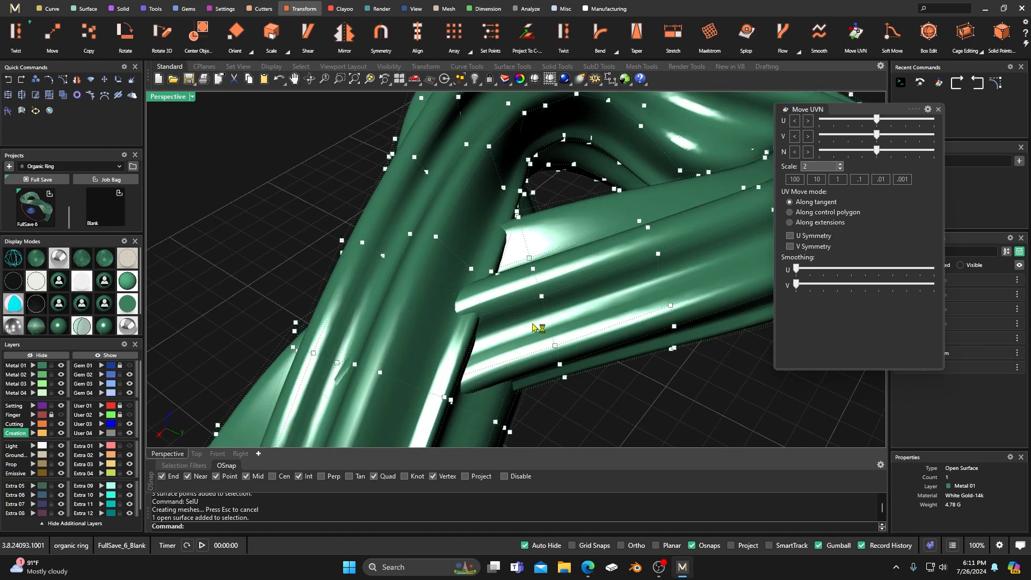
{"action": "right_click_drag", "start_coordinate": [501, 323], "coordinate": [575, 290]}
{"action": "left_click", "coordinate": [574, 278]}
{"action": "left_click", "coordinate": [554, 259], "text": "shift"}
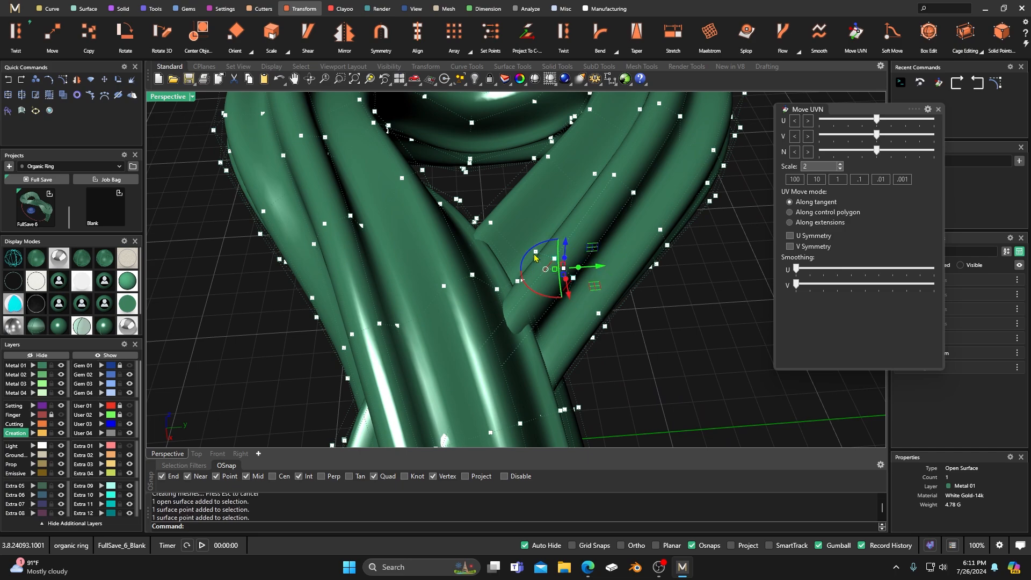
{"action": "left_click", "coordinate": [536, 255], "text": "shift"}
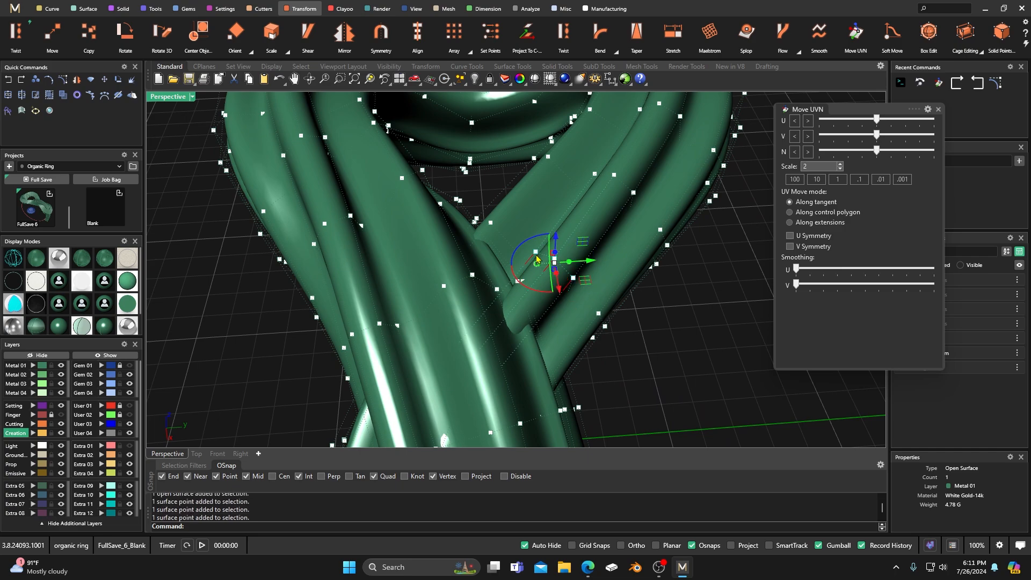
{"action": "right_click_drag", "start_coordinate": [677, 351], "coordinate": [584, 334]}
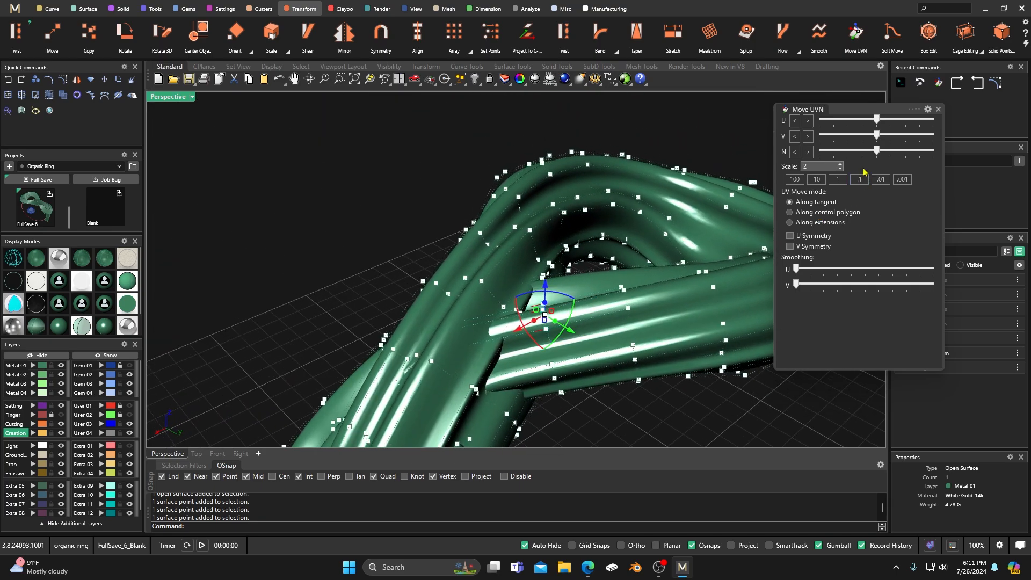
{"action": "left_click_drag", "start_coordinate": [877, 154], "coordinate": [873, 158]}
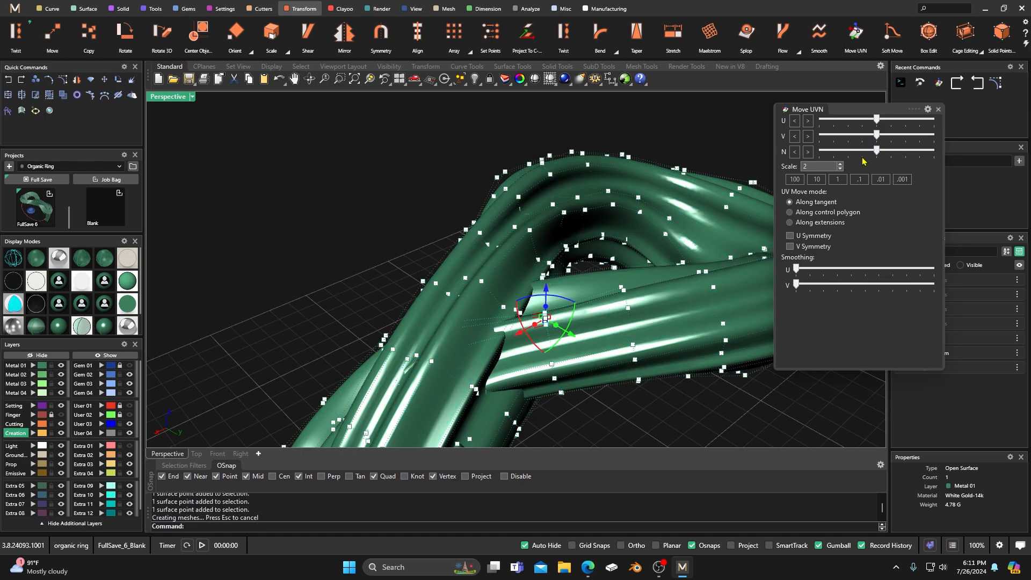
{"action": "key", "text": "Escape"}
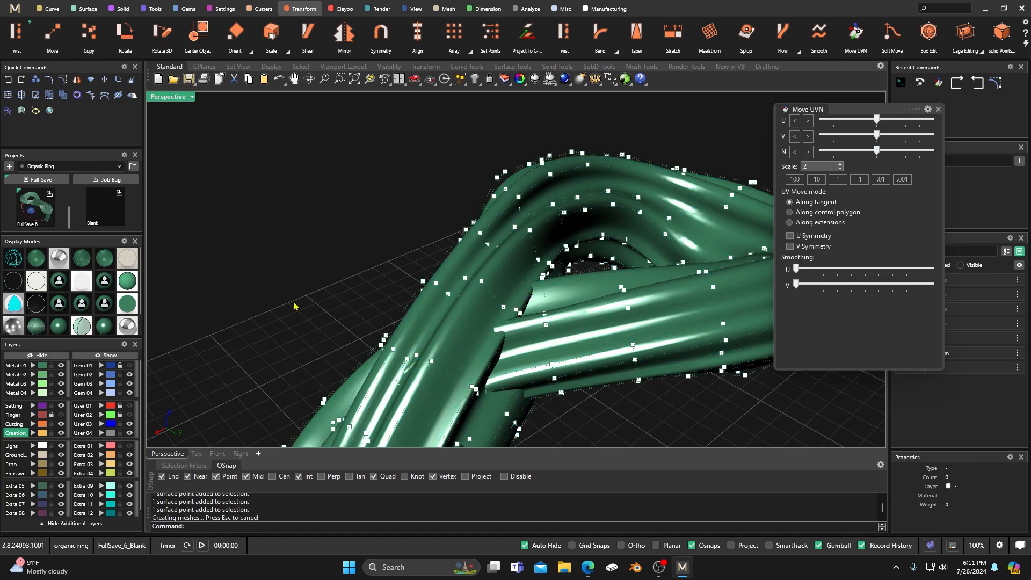
Step: Switch to wireframe display, select three control points where the bands cross, and move them slightly in the positive normal direction with Move UVN
{"action": "left_click", "coordinate": [13, 258]}
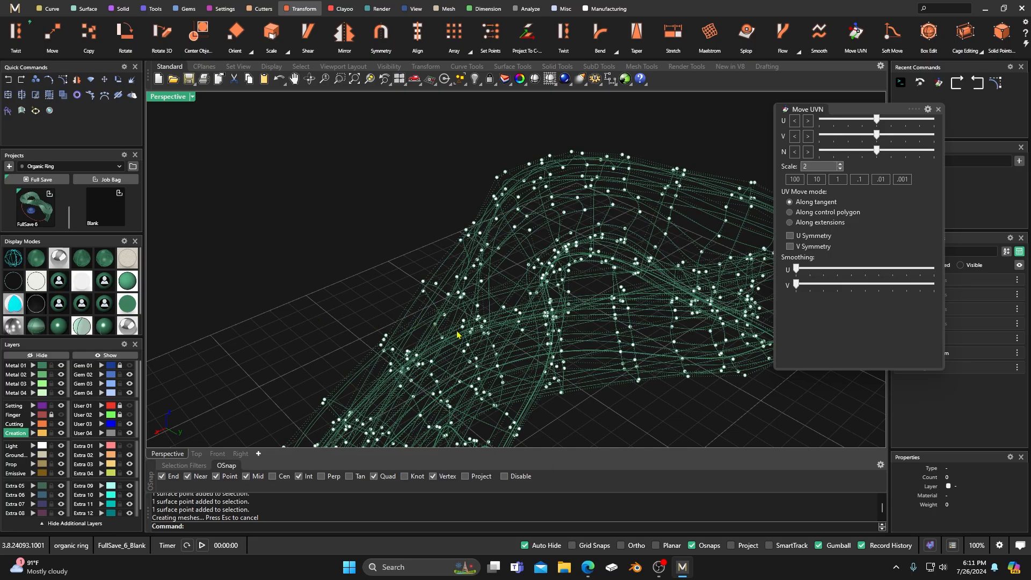
{"action": "scroll", "coordinate": [492, 347], "scroll_direction": "up", "scroll_amount": 10}
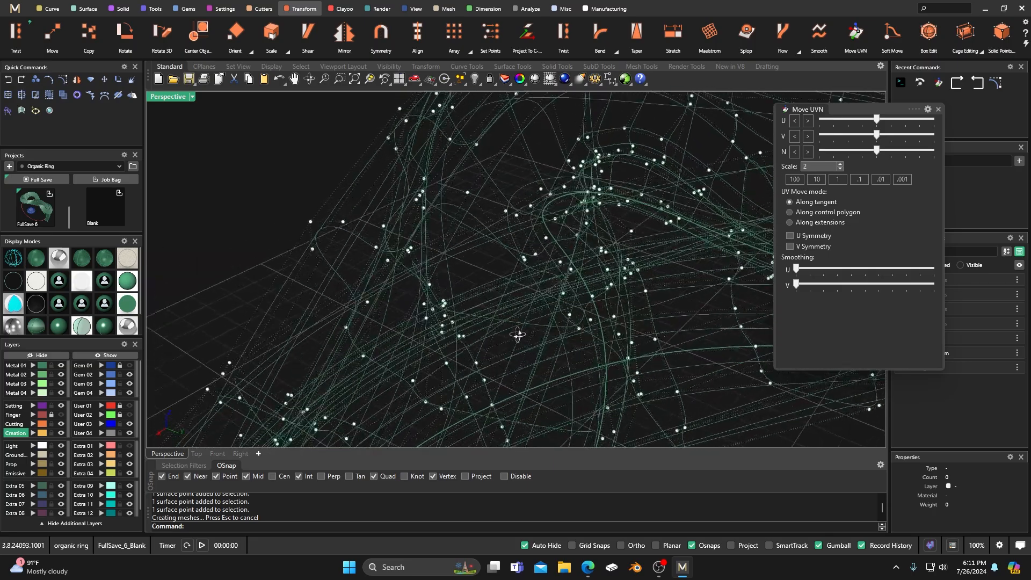
{"action": "mouse_move", "coordinate": [531, 330]}
{"action": "right_mouse_down"}
{"action": "mouse_move", "coordinate": [553, 335]}
{"action": "mouse_move", "coordinate": [516, 329]}
{"action": "right_mouse_up"}
{"action": "right_click_drag", "start_coordinate": [396, 310], "coordinate": [378, 288]}
{"action": "left_click", "coordinate": [371, 271]}
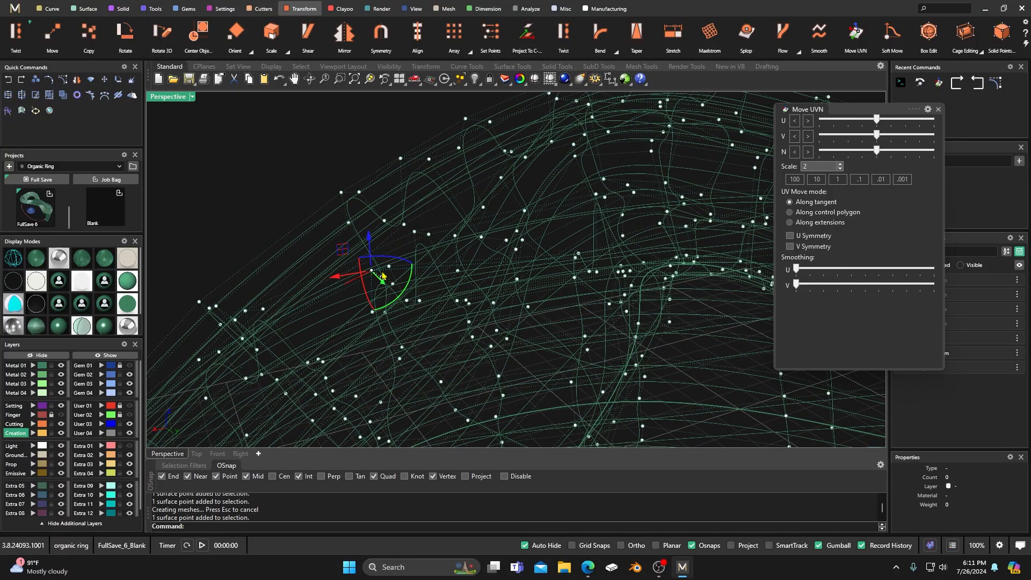
{"action": "left_click", "coordinate": [389, 268], "text": "shift"}
{"action": "left_click", "coordinate": [373, 314], "text": "shift"}
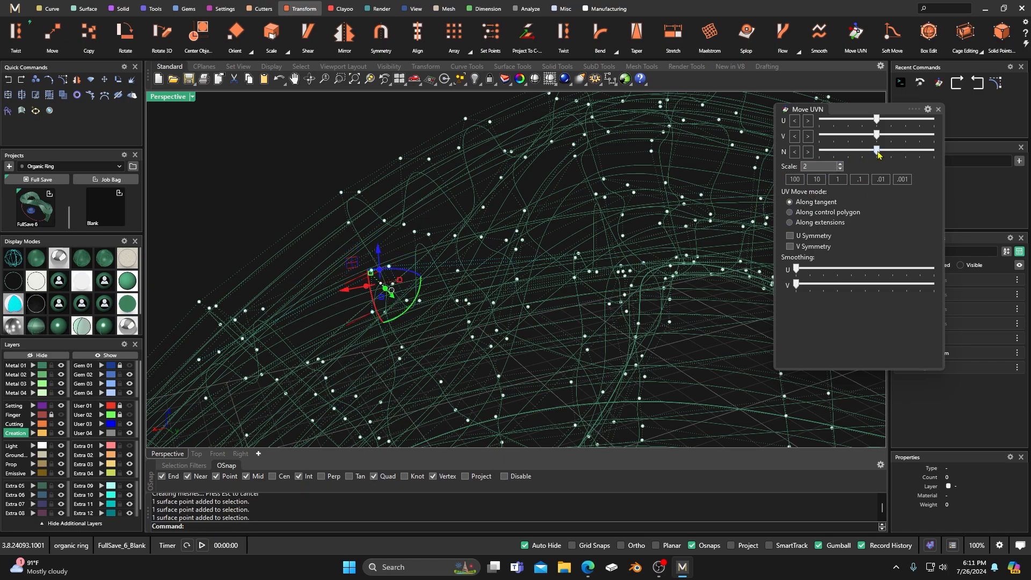
{"action": "left_click_drag", "start_coordinate": [878, 154], "coordinate": [881, 152]}
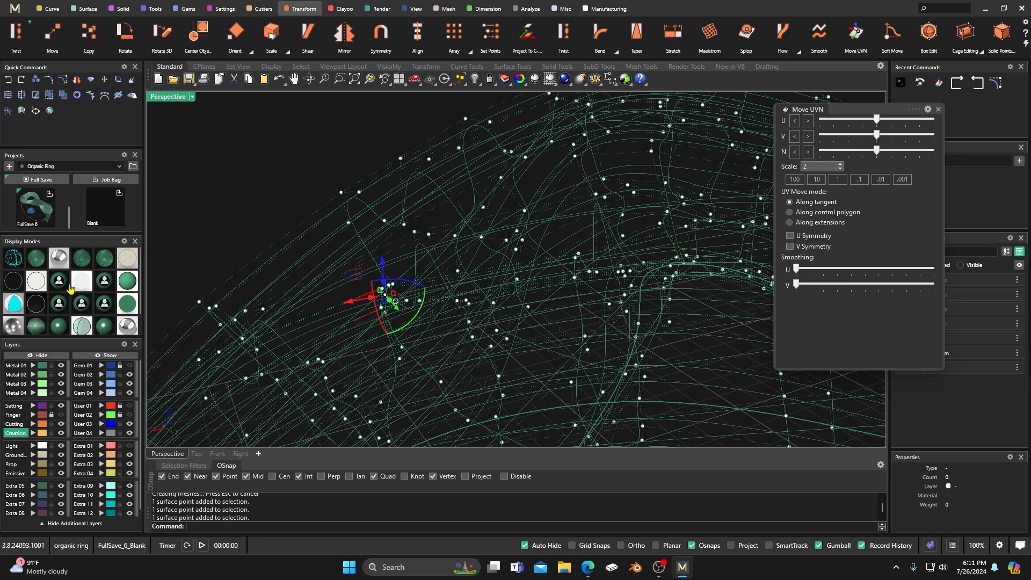
Step: Return to shaded display and move the same three crossing points in the negative normal direction, checking the overlap from above
{"action": "left_click", "coordinate": [58, 326]}
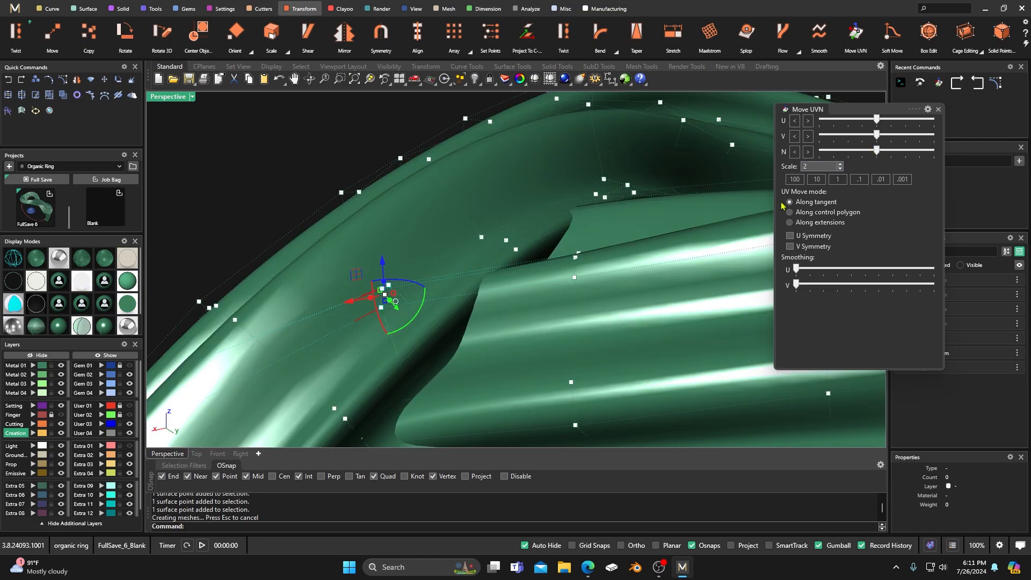
{"action": "left_click_drag", "start_coordinate": [877, 154], "coordinate": [866, 156]}
{"action": "scroll", "coordinate": [495, 284], "scroll_direction": "down", "scroll_amount": 6}
{"action": "right_click_drag", "start_coordinate": [492, 239], "coordinate": [441, 270]}
{"action": "scroll", "coordinate": [584, 240], "scroll_direction": "down", "scroll_amount": 3}
{"action": "right_click_drag", "start_coordinate": [479, 314], "coordinate": [490, 337]}
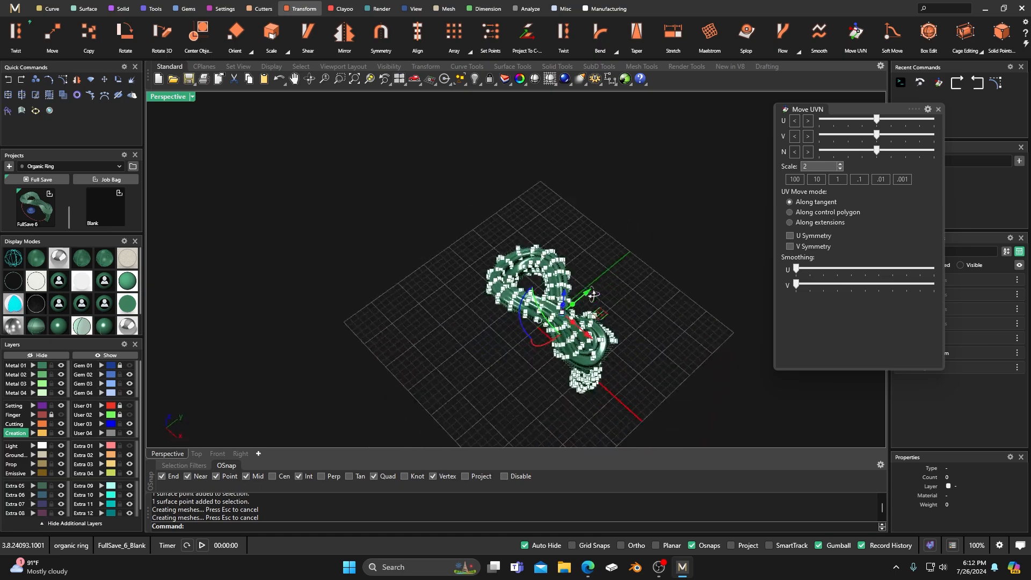
Step: Select a control point on the inner edge of the upper loop and reposition it with the gumball to smooth the opening
{"action": "scroll", "coordinate": [581, 297], "scroll_direction": "up", "scroll_amount": 2}
{"action": "right_click_drag", "start_coordinate": [558, 323], "coordinate": [553, 379]}
{"action": "scroll", "coordinate": [533, 333], "scroll_direction": "up", "scroll_amount": 3}
{"action": "right_click_drag", "start_coordinate": [441, 281], "coordinate": [421, 232]}
{"action": "scroll", "coordinate": [417, 236], "scroll_direction": "up", "scroll_amount": 5}
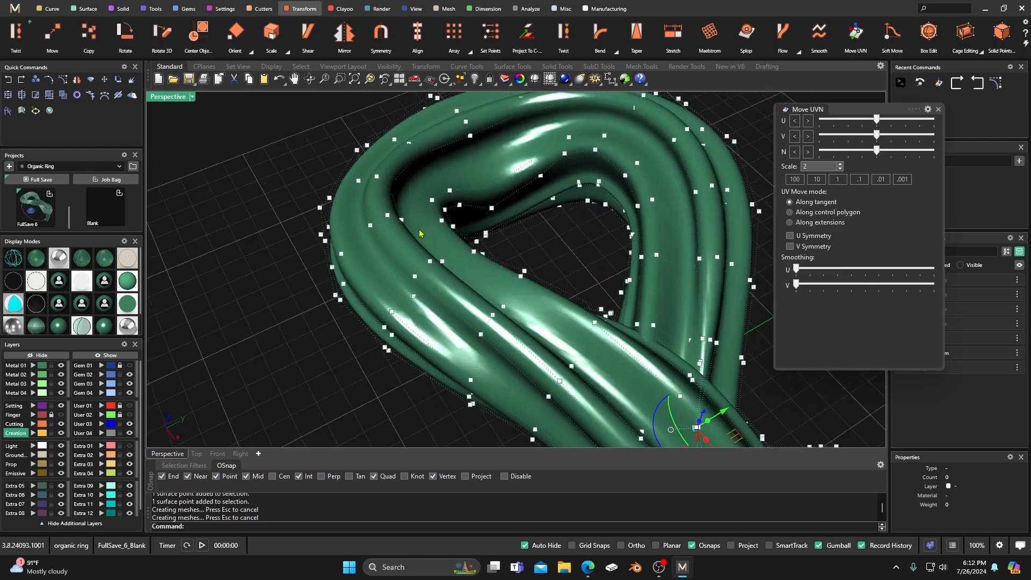
{"action": "left_click", "coordinate": [492, 209]}
{"action": "left_click_drag", "start_coordinate": [491, 184], "coordinate": [492, 163]}
{"action": "left_click_drag", "start_coordinate": [505, 204], "coordinate": [502, 199]}
Step: Select another control point on the loop's inner edge and shift it with the gumball to even out the opening's curve
{"action": "right_click_drag", "start_coordinate": [504, 204], "coordinate": [446, 230]}
{"action": "left_click", "coordinate": [477, 173]}
{"action": "left_click", "coordinate": [417, 187]}
{"action": "left_click_drag", "start_coordinate": [451, 200], "coordinate": [441, 196]}
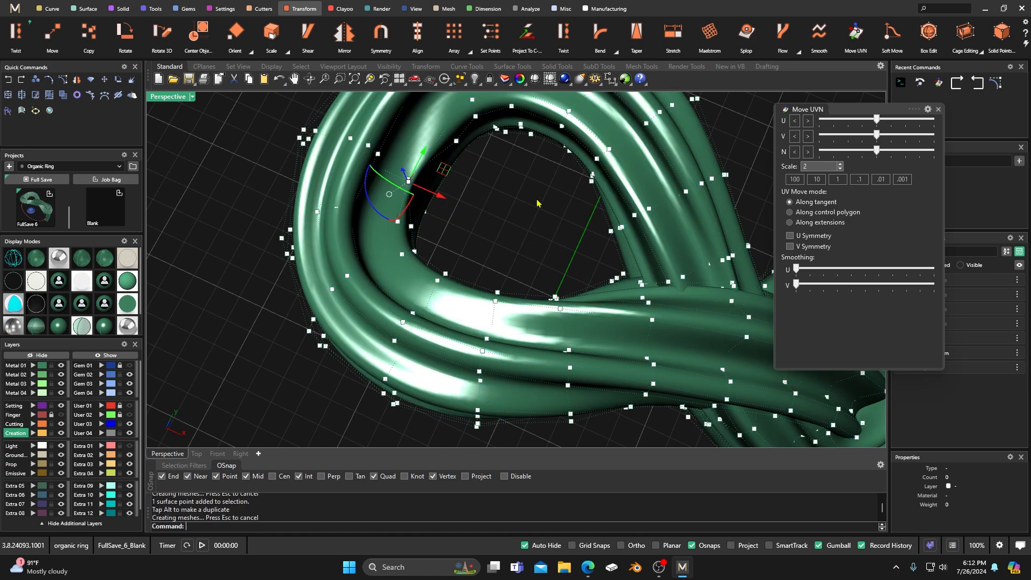
{"action": "left_click", "coordinate": [428, 217]}
{"action": "left_click", "coordinate": [428, 216]}
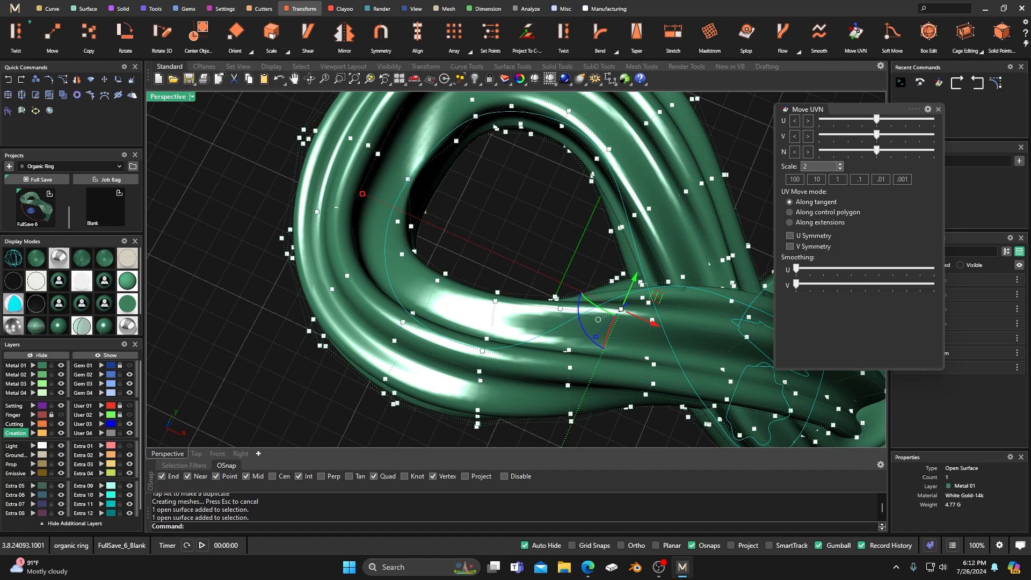
{"action": "scroll", "coordinate": [429, 215], "scroll_direction": "up", "scroll_amount": 5}
{"action": "left_click", "coordinate": [454, 225]}
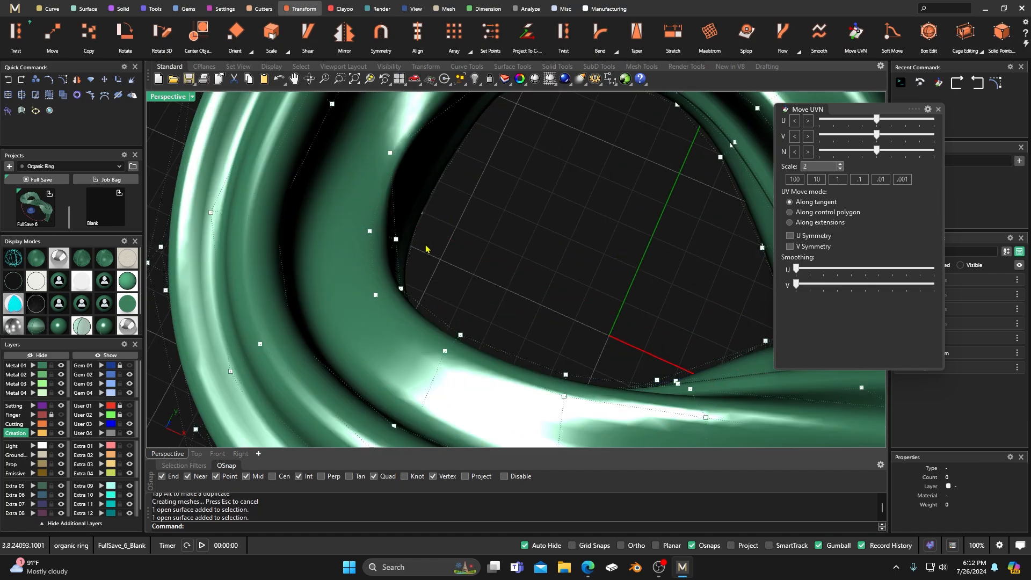
{"action": "left_click_drag", "start_coordinate": [413, 248], "coordinate": [429, 200]}
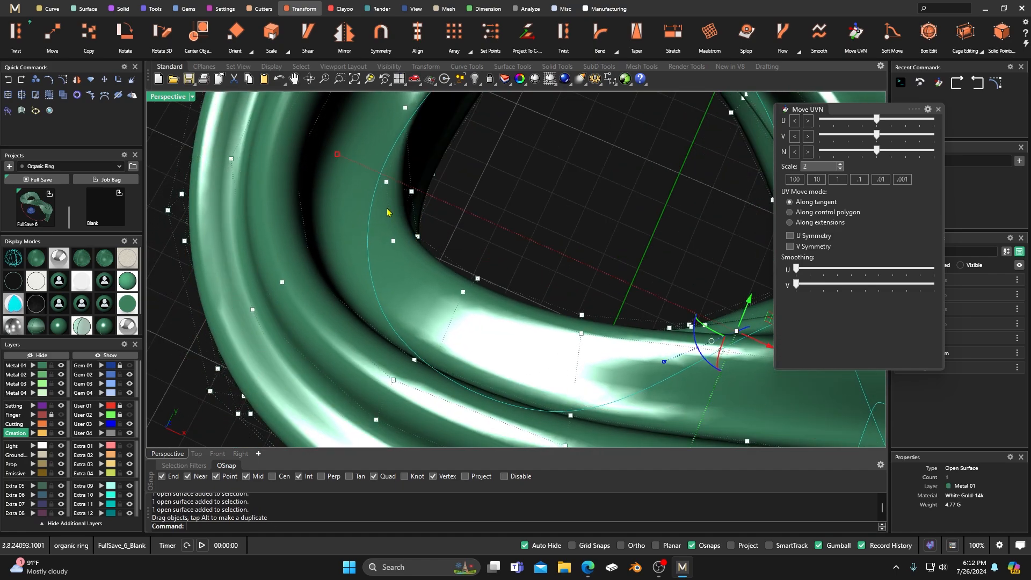
{"action": "left_click", "coordinate": [8, 80]}
Step: In wireframe, select two control points on the loop's inner edge, return to shaded display, and move them slightly in the negative normal direction
{"action": "left_click", "coordinate": [13, 259]}
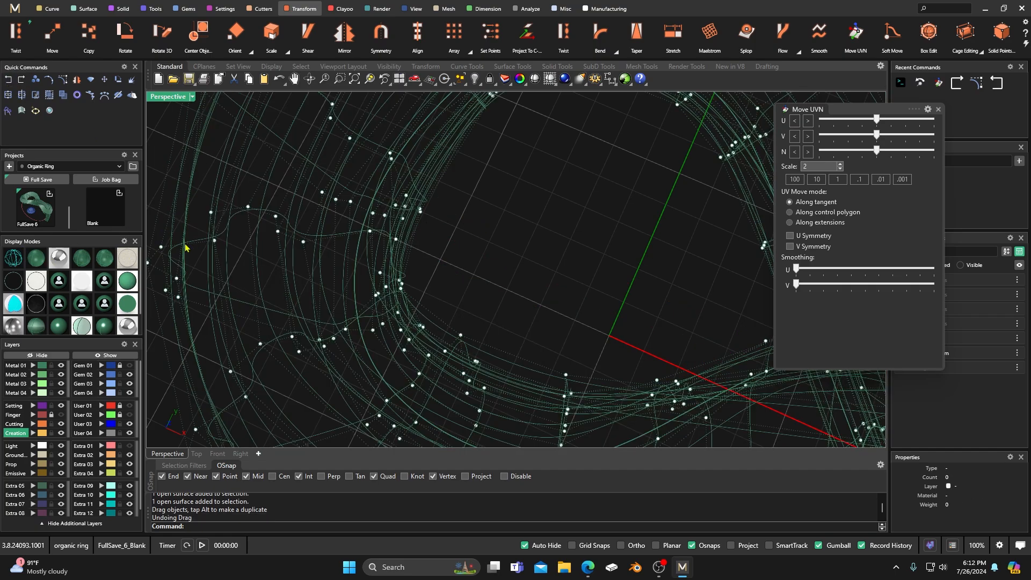
{"action": "right_click_drag", "start_coordinate": [453, 262], "coordinate": [411, 276]}
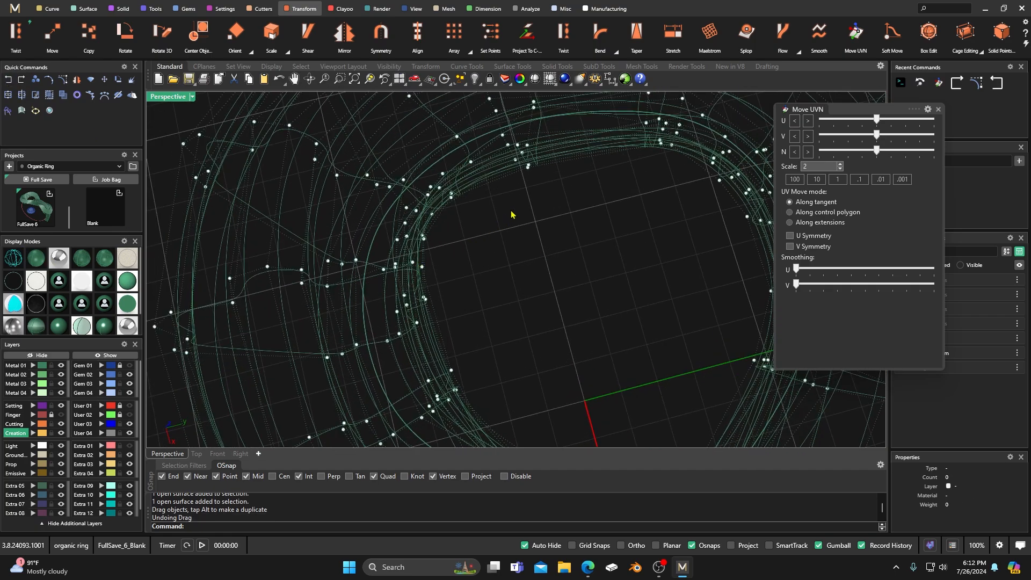
{"action": "scroll", "coordinate": [523, 185], "scroll_direction": "up", "scroll_amount": 3}
{"action": "left_click", "coordinate": [529, 159]}
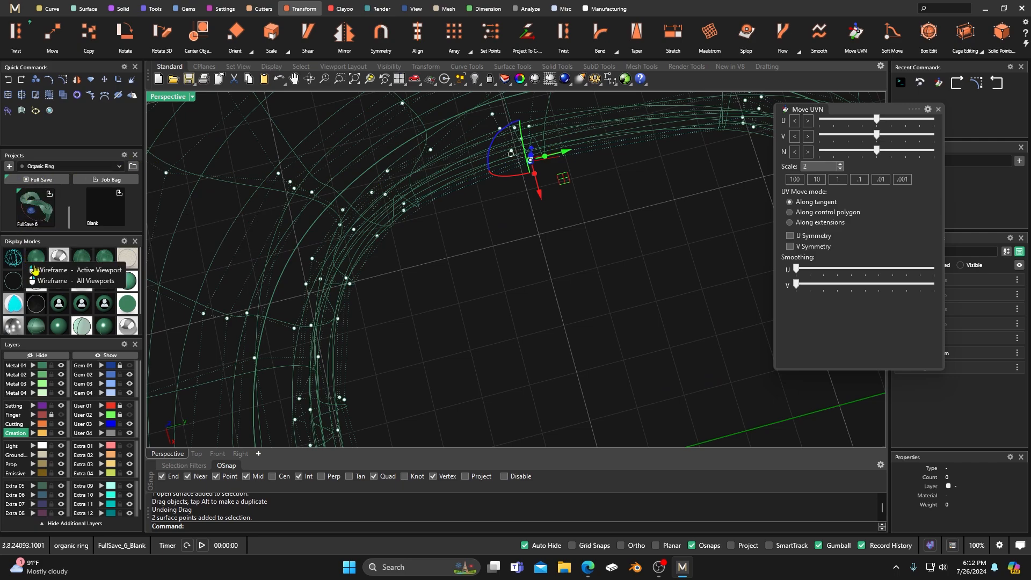
{"action": "left_click", "coordinate": [34, 268]}
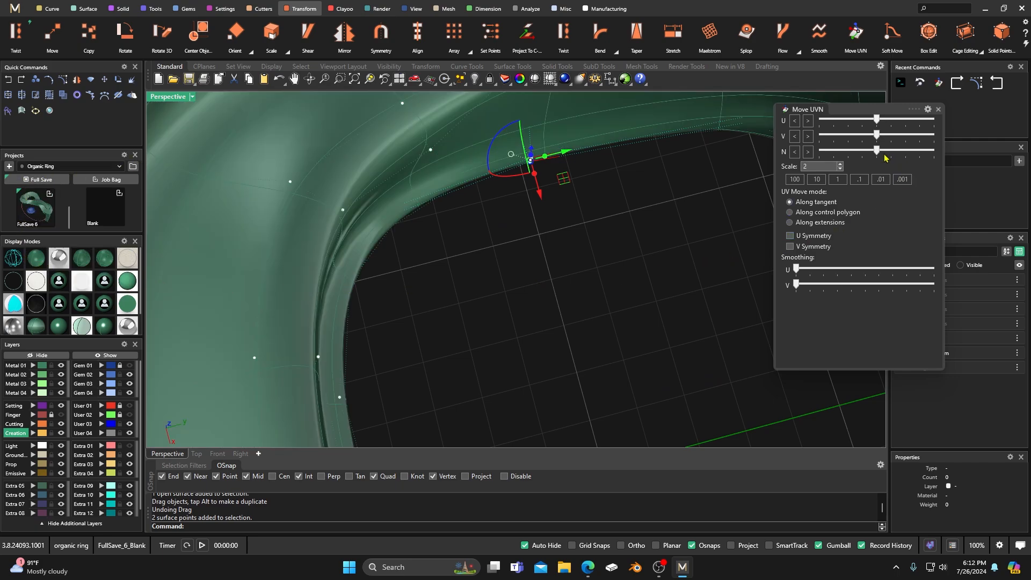
{"action": "left_click_drag", "start_coordinate": [877, 151], "coordinate": [872, 150]}
Step: Examine the whole ring from several angles and compare its crossing and loop with the reference photo in the browser
{"action": "scroll", "coordinate": [542, 265], "scroll_direction": "down", "scroll_amount": 2}
{"action": "right_click_drag", "start_coordinate": [537, 290], "coordinate": [586, 320]}
{"action": "scroll", "coordinate": [510, 318], "scroll_direction": "down", "scroll_amount": 6}
{"action": "mouse_move", "coordinate": [511, 319]}
{"action": "right_mouse_down"}
{"action": "mouse_move", "coordinate": [525, 328]}
{"action": "mouse_move", "coordinate": [567, 316]}
{"action": "mouse_move", "coordinate": [438, 270]}
{"action": "right_mouse_up"}
{"action": "scroll", "coordinate": [458, 287], "scroll_direction": "down", "scroll_amount": 6}
{"action": "left_click", "coordinate": [59, 326]}
{"action": "left_click", "coordinate": [587, 567]}
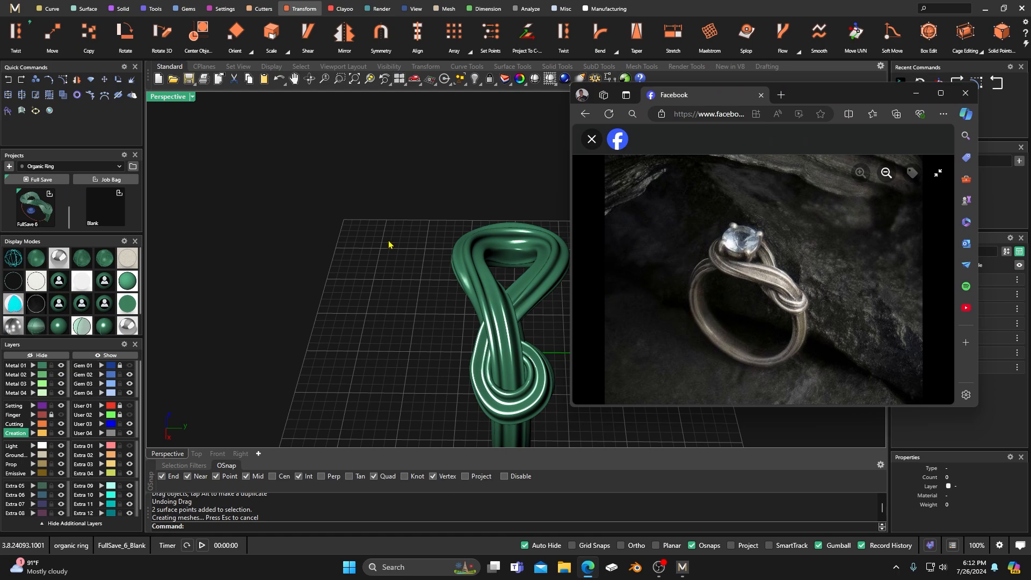
{"action": "scroll", "coordinate": [371, 231], "scroll_direction": "down", "scroll_amount": 4}
{"action": "right_click_drag", "start_coordinate": [371, 231], "coordinate": [499, 308]}
{"action": "right_click", "coordinate": [804, 312]}
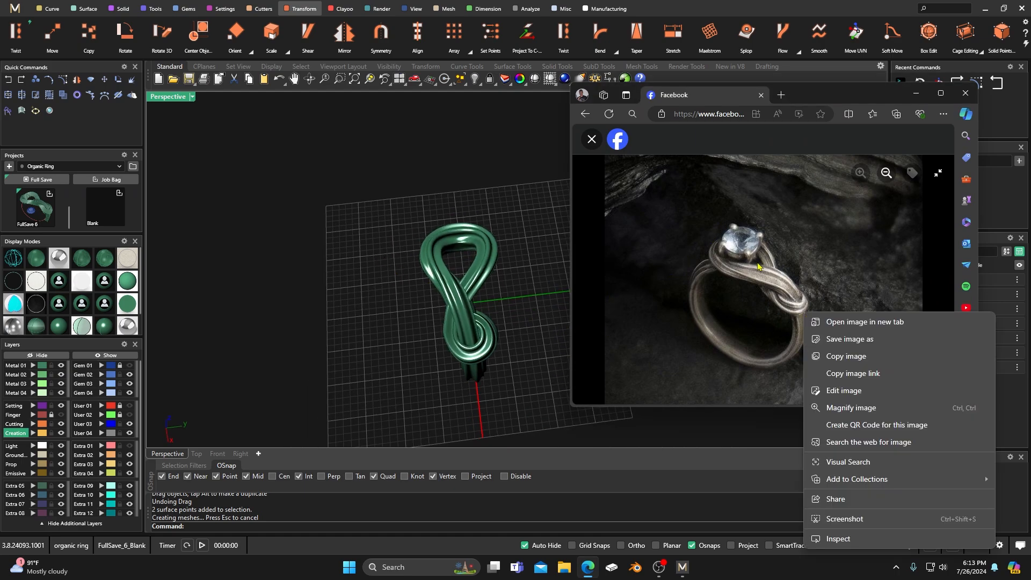
{"action": "left_click", "coordinate": [502, 390]}
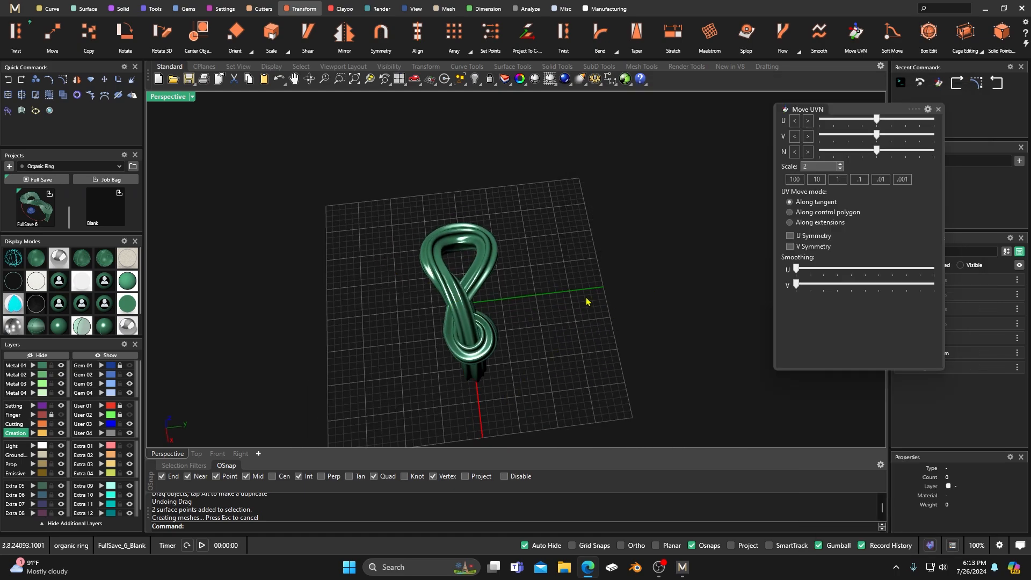
Step: Review the reference photo again, move its browser window away, and inspect the ring from the side
{"action": "left_click", "coordinate": [588, 567]}
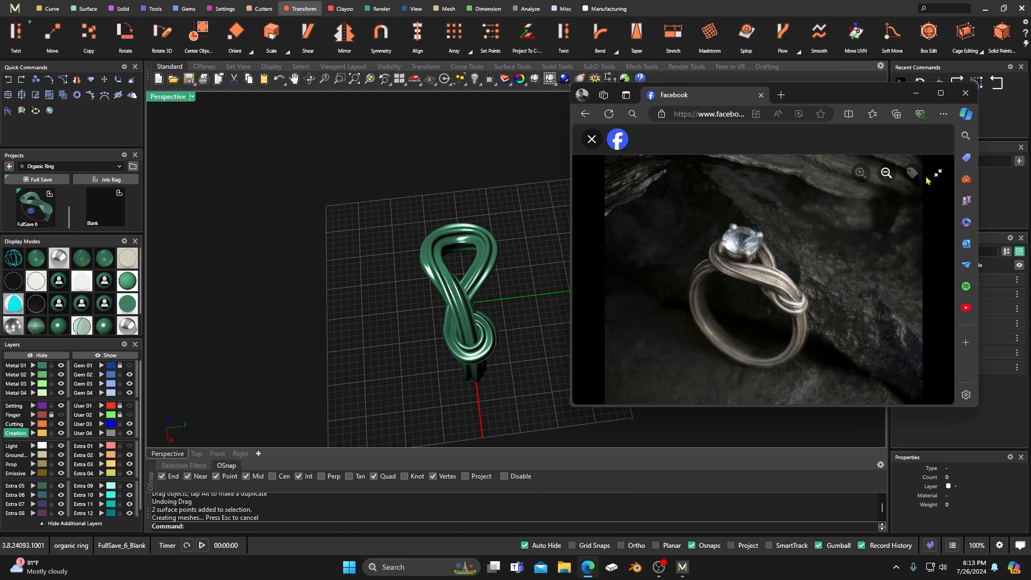
{"action": "left_click", "coordinate": [936, 175]}
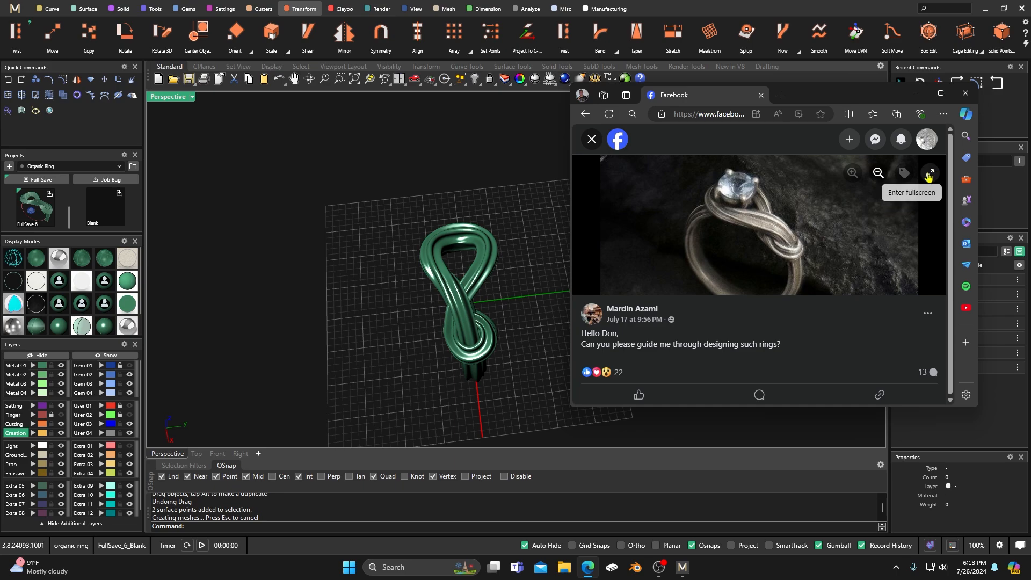
{"action": "left_click", "coordinate": [929, 175]}
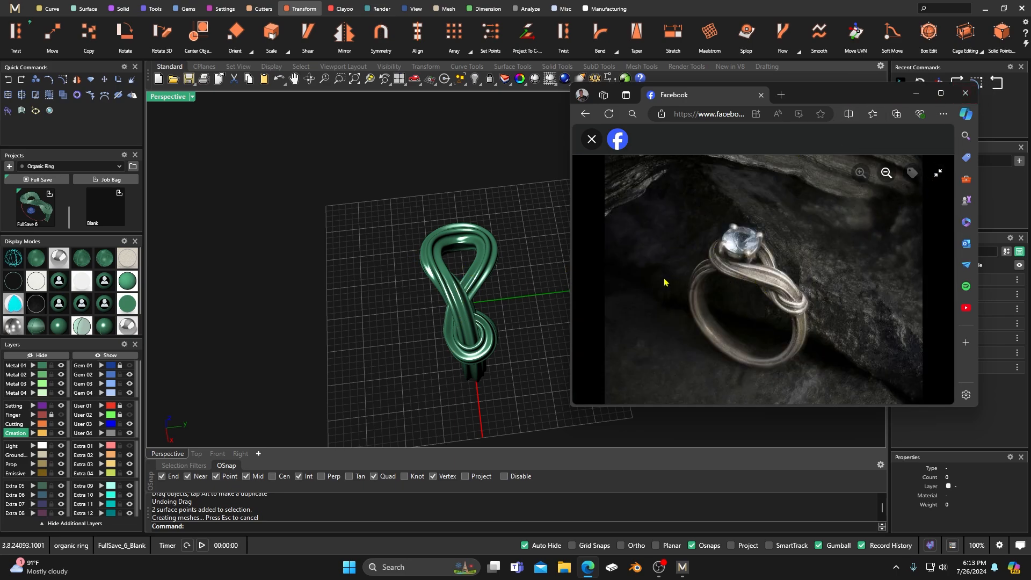
{"action": "left_click_drag", "start_coordinate": [838, 101], "coordinate": [0, 166]}
{"action": "right_click_drag", "start_coordinate": [315, 262], "coordinate": [414, 223]}
{"action": "scroll", "coordinate": [557, 381], "scroll_direction": "up", "scroll_amount": 6}
{"action": "right_click_drag", "start_coordinate": [504, 351], "coordinate": [501, 322]}
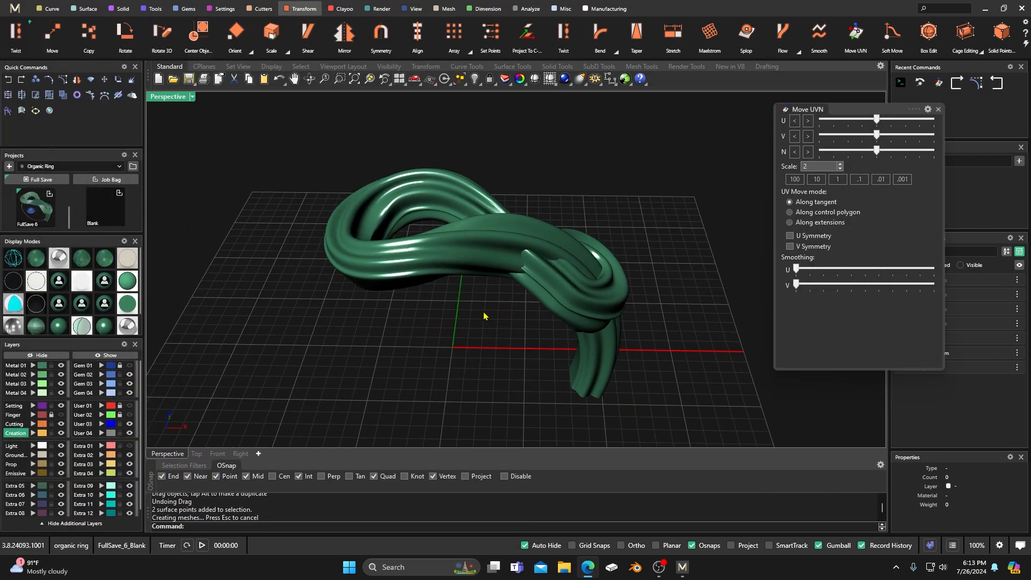
Step: Turn on the ring surface's control points and select three adjacent points in the groove at the upper loop's bend
{"action": "left_click", "coordinate": [360, 265]}
{"action": "left_click", "coordinate": [63, 80]}
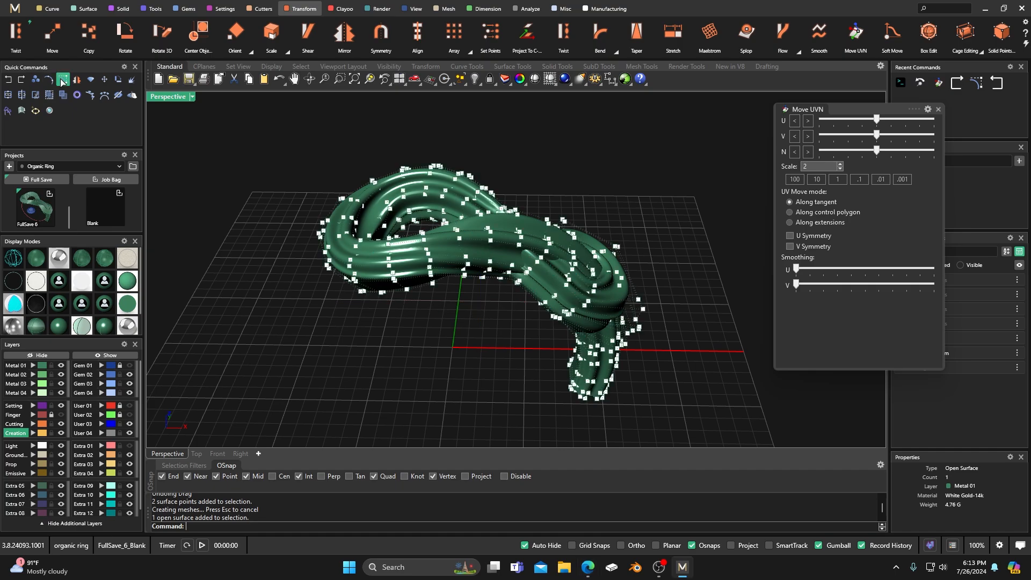
{"action": "scroll", "coordinate": [303, 214], "scroll_direction": "up", "scroll_amount": 4}
{"action": "right_click_drag", "start_coordinate": [312, 243], "coordinate": [323, 247]}
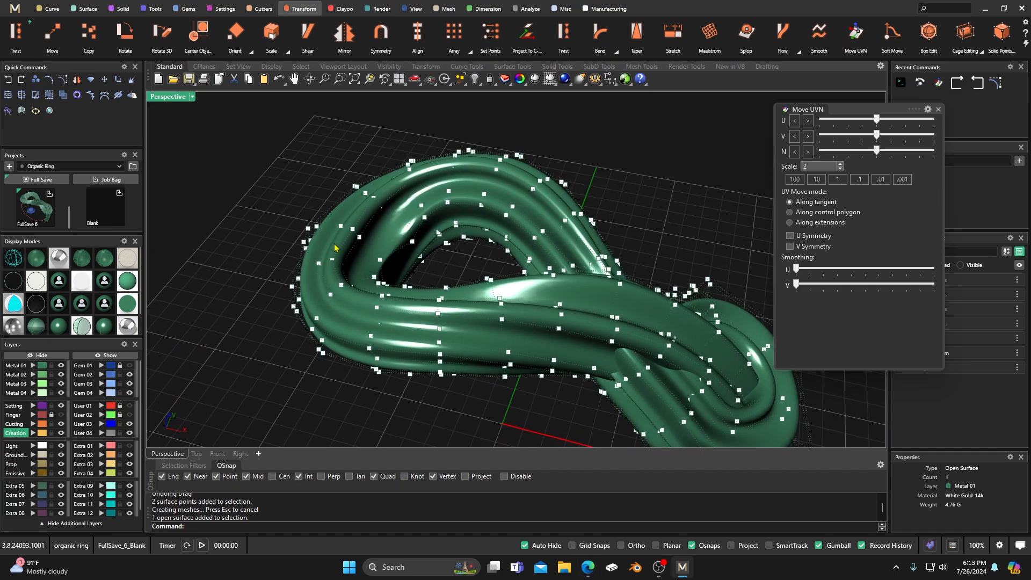
{"action": "scroll", "coordinate": [359, 239], "scroll_direction": "up", "scroll_amount": 3}
{"action": "left_click", "coordinate": [361, 239]}
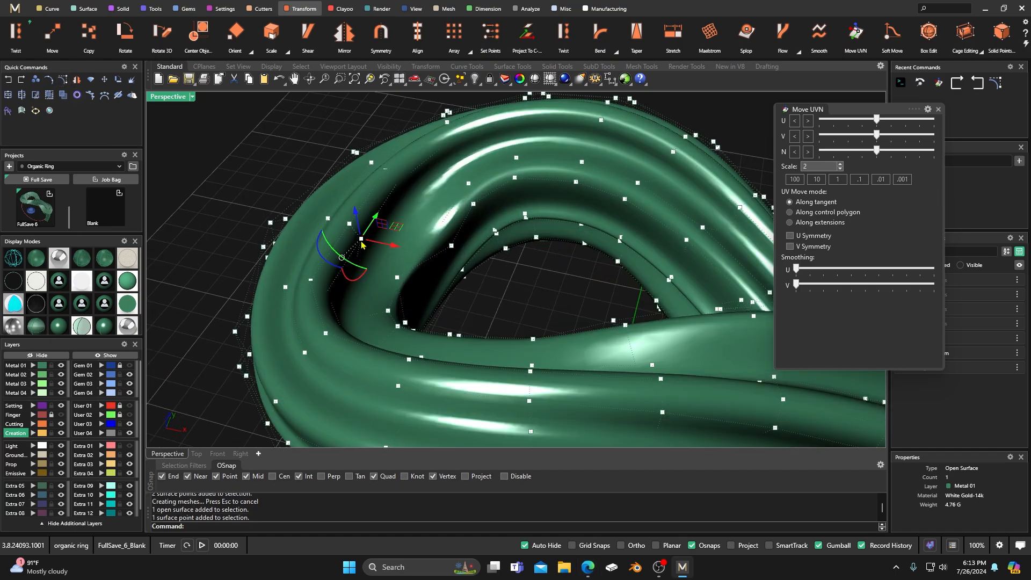
{"action": "left_click", "coordinate": [349, 223], "text": "shift"}
{"action": "left_click", "coordinate": [327, 219], "text": "shift"}
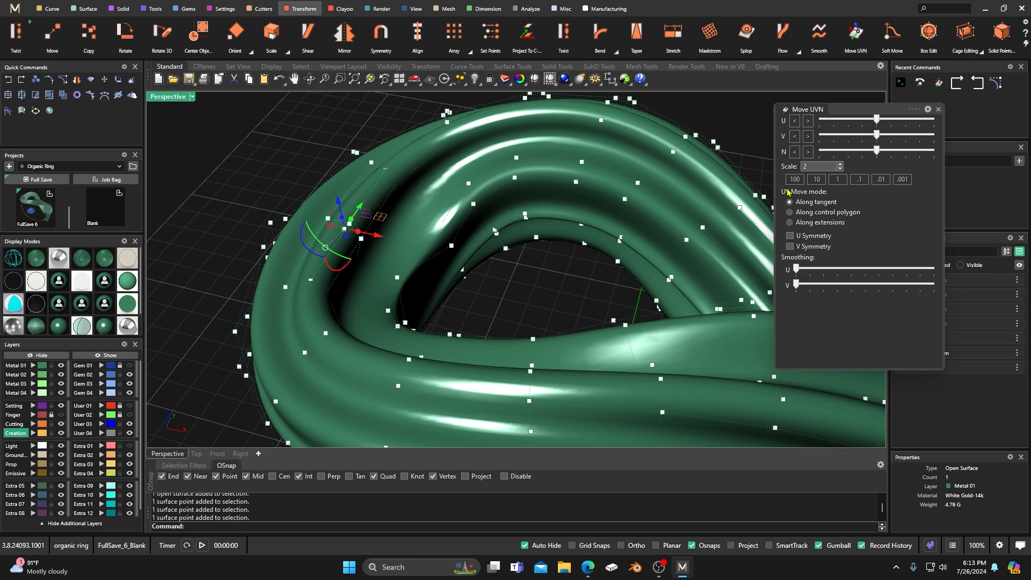
Step: Reposition the three groove points with the gumball and Move UVN, raising them and nudging them along the surface to refine the bend
{"action": "left_click_drag", "start_coordinate": [879, 154], "coordinate": [886, 156]}
{"action": "left_click_drag", "start_coordinate": [341, 198], "coordinate": [337, 185]}
{"action": "left_click_drag", "start_coordinate": [877, 151], "coordinate": [870, 151]}
{"action": "right_click_drag", "start_coordinate": [462, 270], "coordinate": [485, 249]}
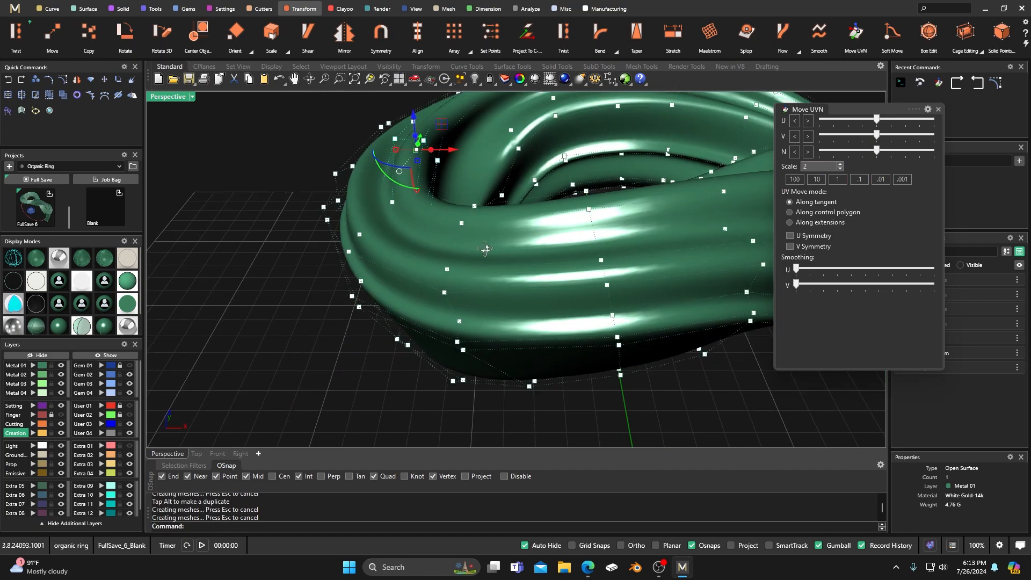
{"action": "left_click_drag", "start_coordinate": [445, 158], "coordinate": [454, 158]}
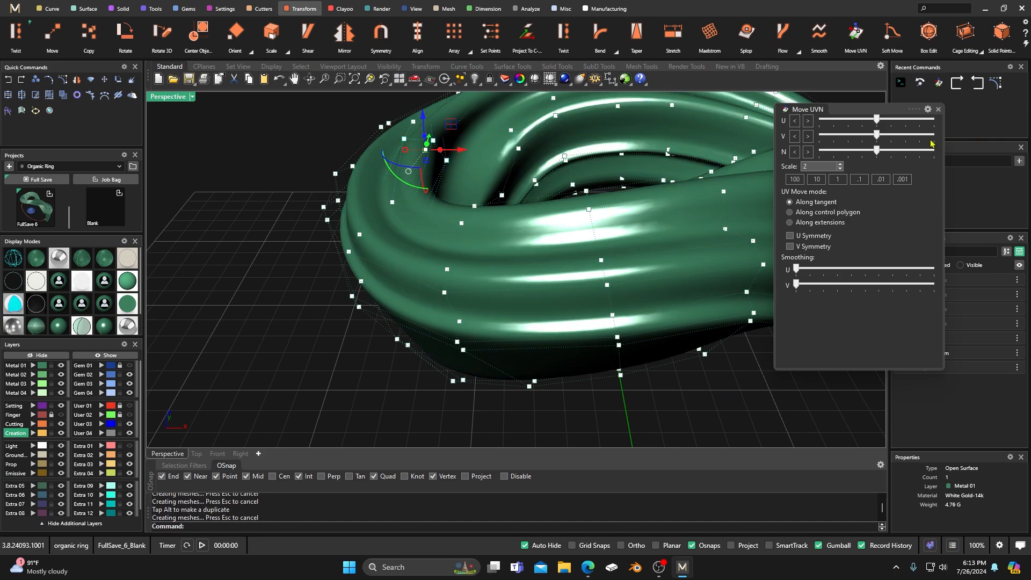
{"action": "mouse_move", "coordinate": [877, 138]}
{"action": "left_mouse_down"}
{"action": "mouse_move", "coordinate": [876, 118]}
{"action": "mouse_move", "coordinate": [885, 127]}
{"action": "left_mouse_up"}
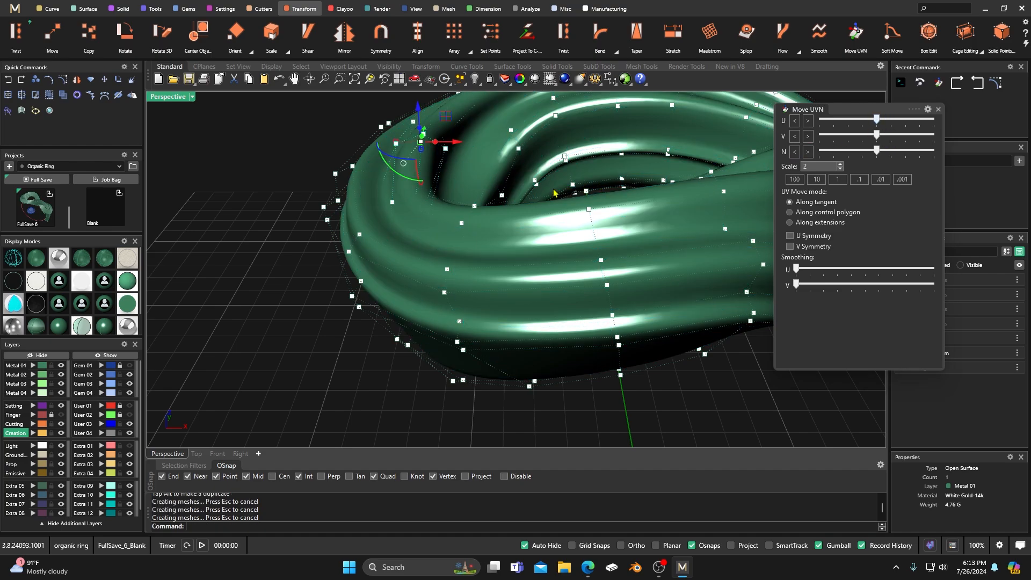
Step: Turn off the control points and inspect the smoothness of the whole ring from several angles and distances
{"action": "scroll", "coordinate": [487, 236], "scroll_direction": "down", "scroll_amount": 5}
{"action": "right_click_drag", "start_coordinate": [486, 236], "coordinate": [390, 262]}
{"action": "key", "text": "Escape"}
{"action": "key", "text": "Escape"}
{"action": "scroll", "coordinate": [380, 221], "scroll_direction": "down", "scroll_amount": 3}
{"action": "scroll", "coordinate": [459, 311], "scroll_direction": "up", "scroll_amount": 6}
{"action": "right_click_drag", "start_coordinate": [477, 325], "coordinate": [445, 343]}
{"action": "scroll", "coordinate": [421, 277], "scroll_direction": "down", "scroll_amount": 7}
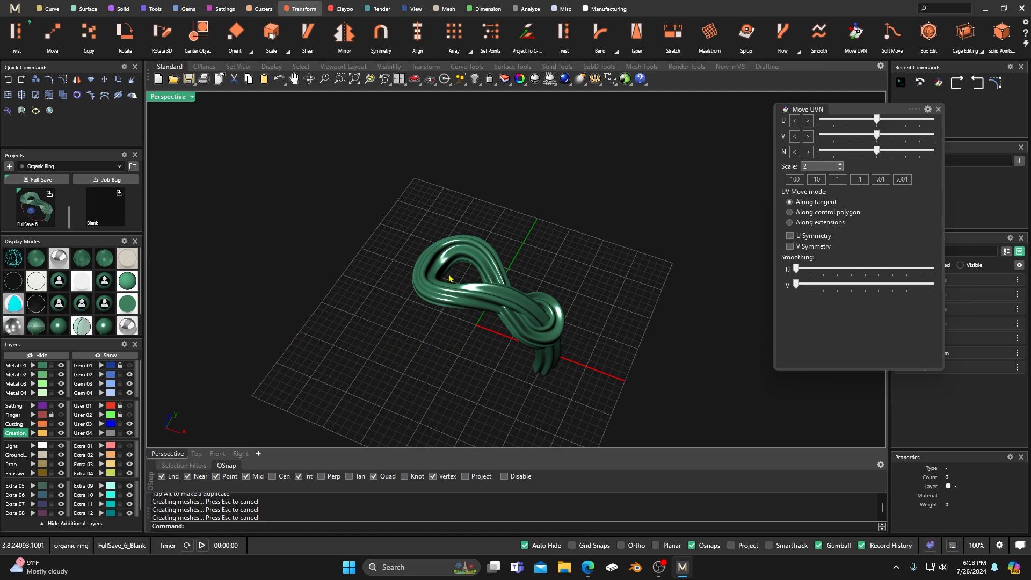
{"action": "scroll", "coordinate": [457, 292], "scroll_direction": "down", "scroll_amount": 9}
{"action": "scroll", "coordinate": [459, 333], "scroll_direction": "up", "scroll_amount": 11}
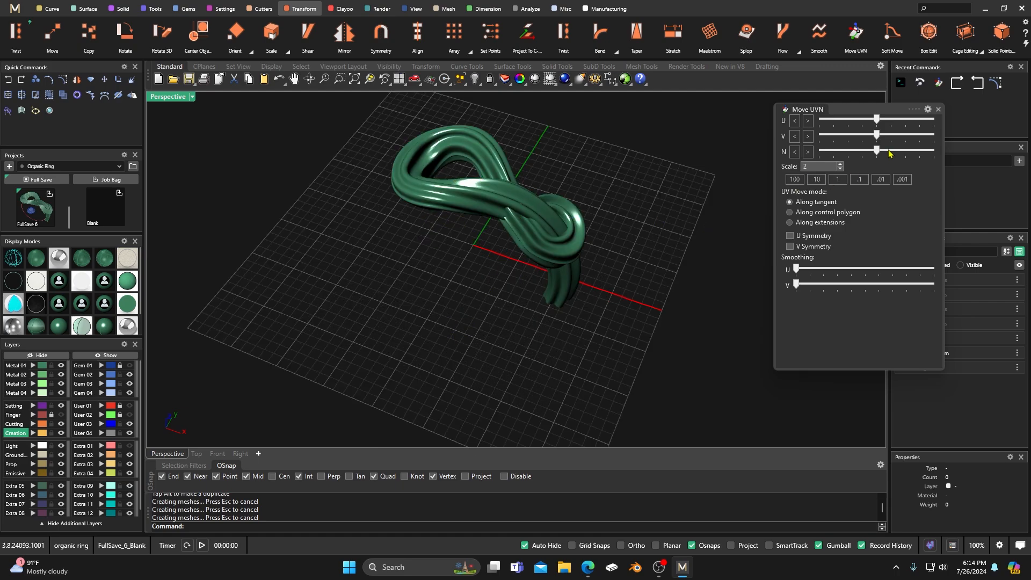
Step: Close Move UVN, show the Gem 01 layer, and select the round diamond
{"action": "left_click", "coordinate": [938, 110]}
{"action": "right_click_drag", "start_coordinate": [471, 260], "coordinate": [488, 299]}
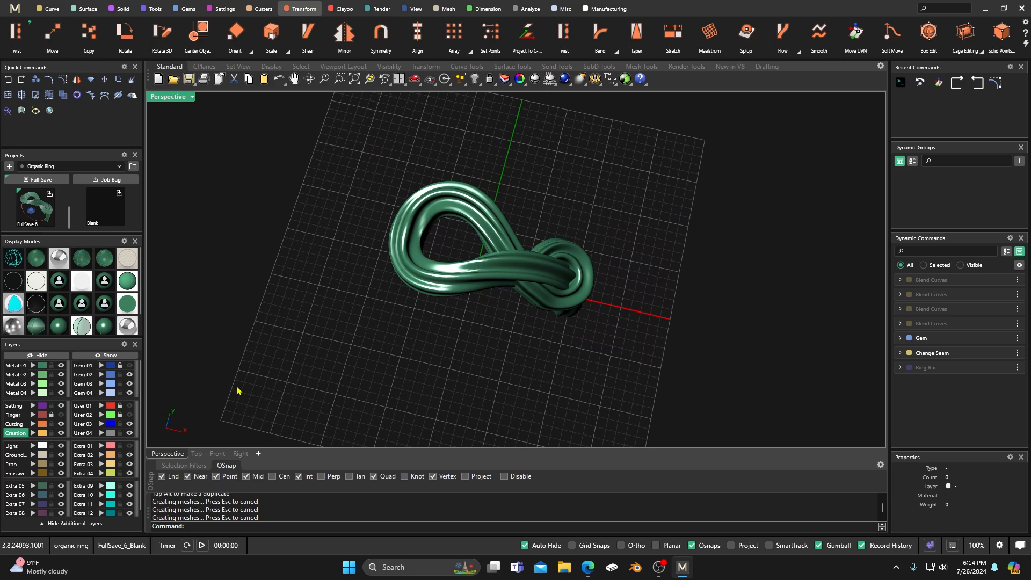
{"action": "left_click", "coordinate": [130, 365]}
{"action": "right_click_drag", "start_coordinate": [362, 371], "coordinate": [409, 304]}
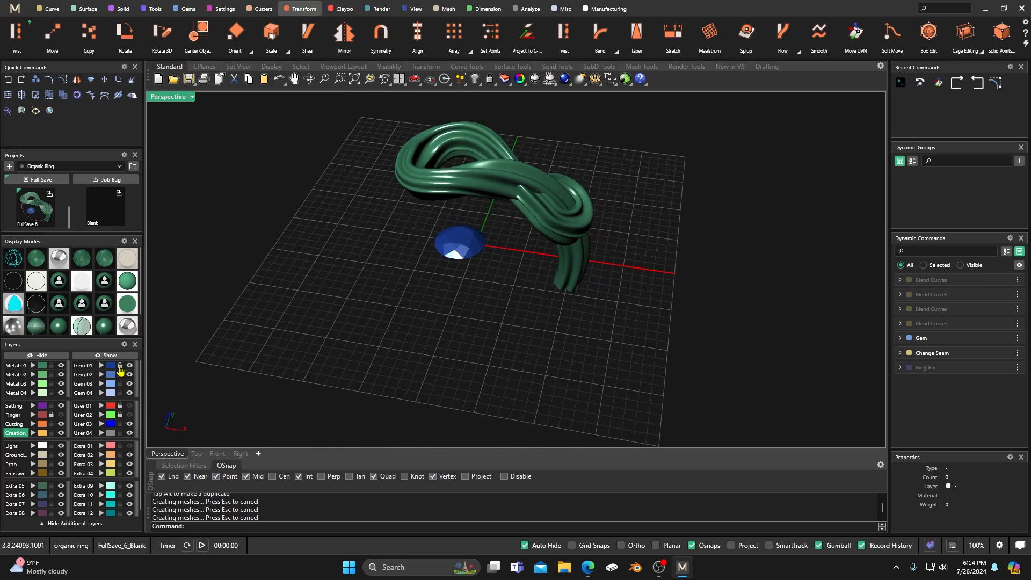
{"action": "left_click", "coordinate": [455, 243]}
Step: Edit the gem and, in the four-view layout, try to raise it above the upper loop using the Front view
{"action": "left_click", "coordinate": [996, 338]}
{"action": "scroll", "coordinate": [462, 354], "scroll_direction": "down", "scroll_amount": 3}
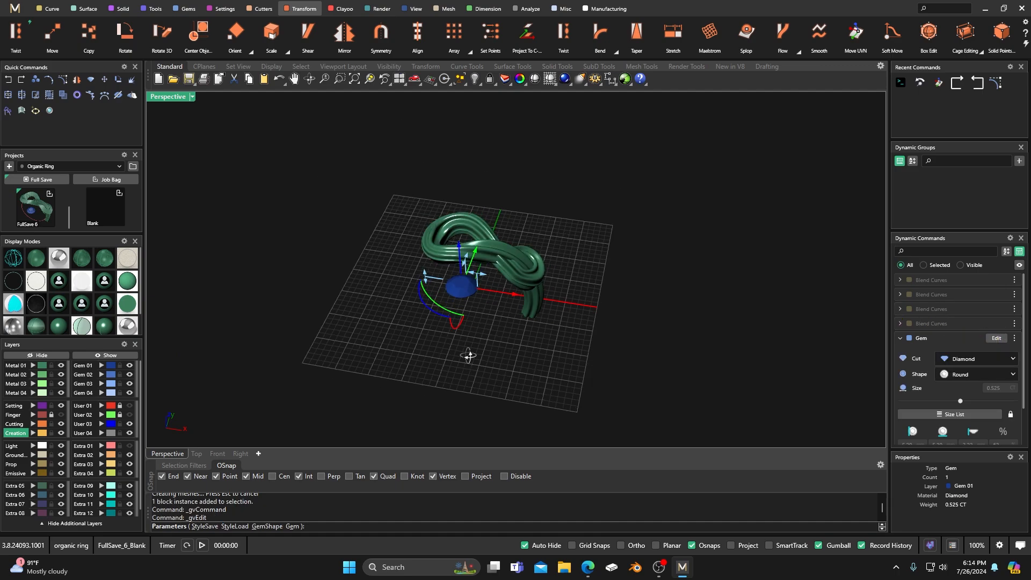
{"action": "right_click_drag", "start_coordinate": [469, 356], "coordinate": [379, 291]}
{"action": "double_click", "coordinate": [160, 98]}
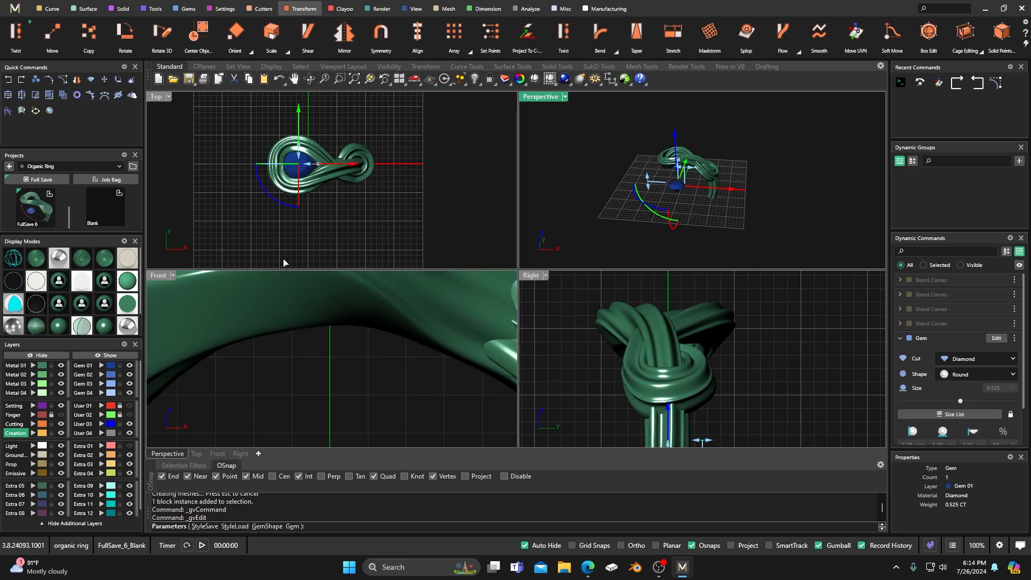
{"action": "scroll", "coordinate": [322, 349], "scroll_direction": "down", "scroll_amount": 5}
{"action": "left_click_drag", "start_coordinate": [305, 394], "coordinate": [307, 278]}
{"action": "right_click_drag", "start_coordinate": [349, 310], "coordinate": [357, 340]}
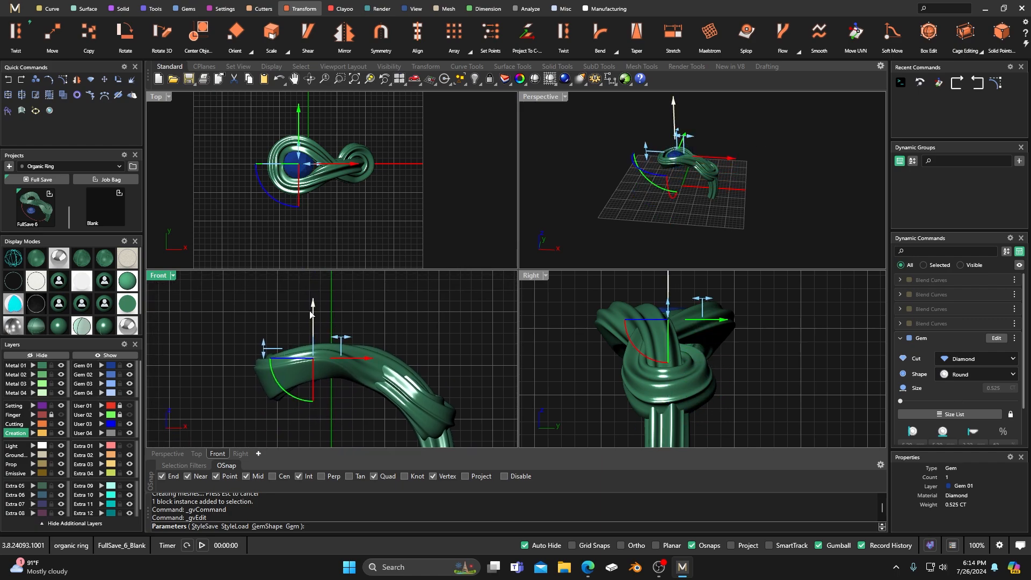
{"action": "left_click_drag", "start_coordinate": [314, 314], "coordinate": [314, 293]}
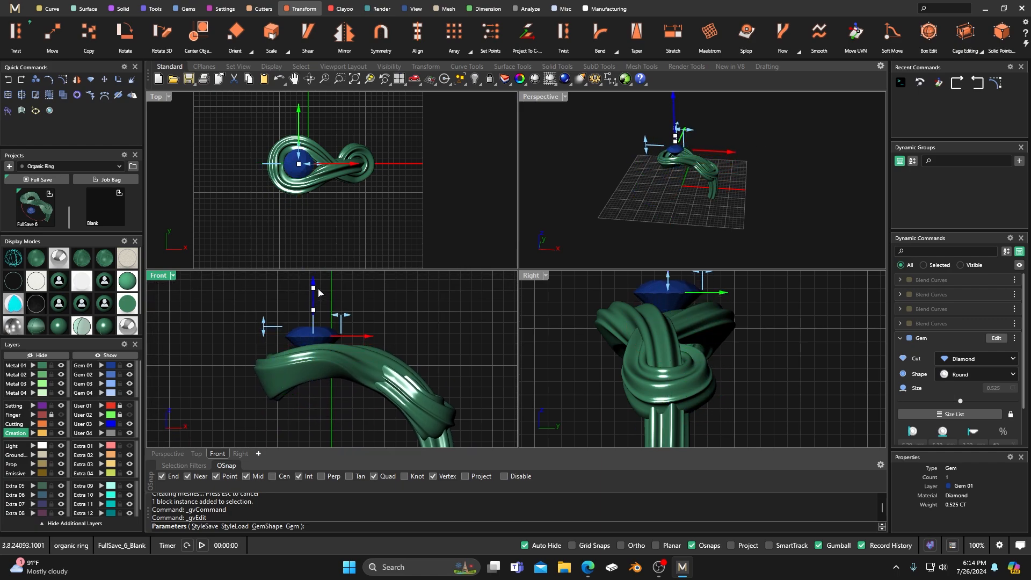
Step: Try to center the gem in the loop opening along X in the Top view and end the gem edit
{"action": "left_click", "coordinate": [272, 215]}
{"action": "scroll", "coordinate": [290, 179], "scroll_direction": "up", "scroll_amount": 3}
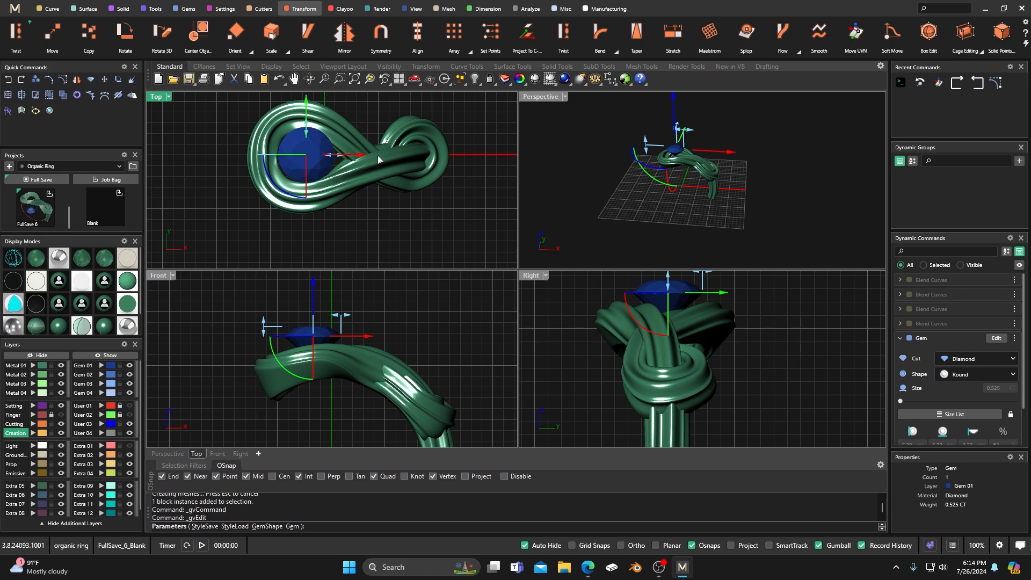
{"action": "left_click_drag", "start_coordinate": [366, 156], "coordinate": [359, 155]}
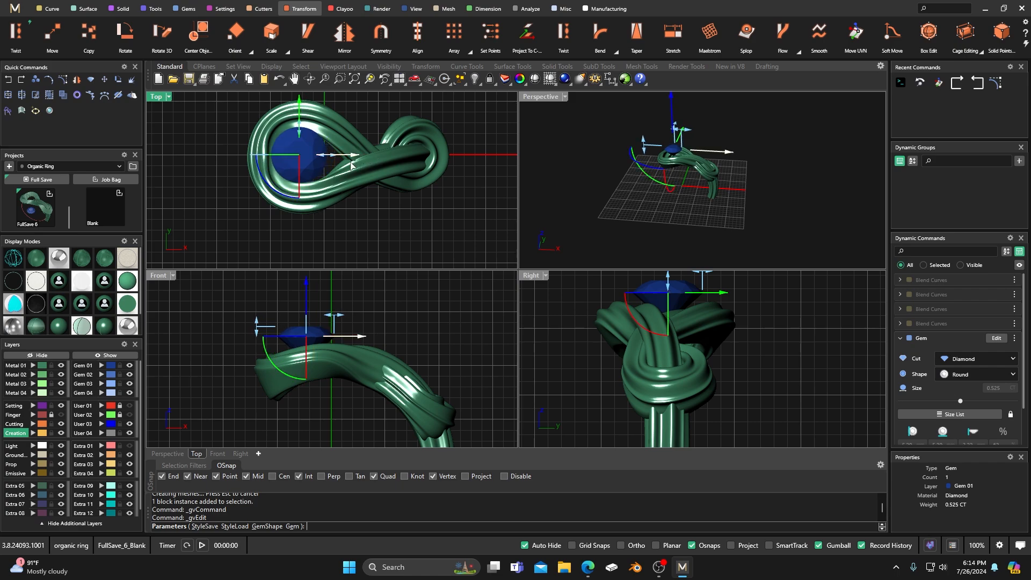
{"action": "key", "text": "Return"}
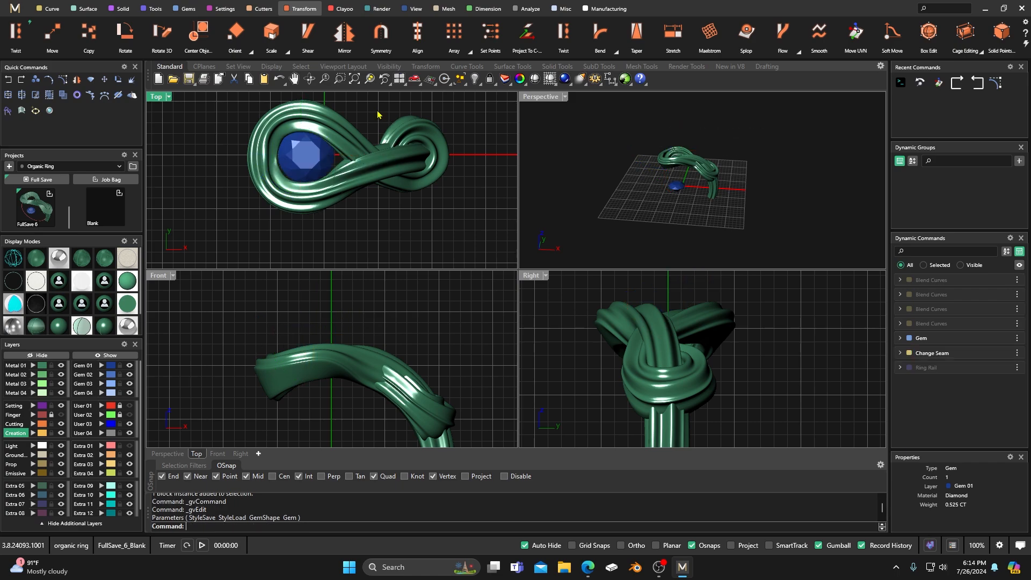
Step: Lock the Gem 01 layer, turn on the ring's control points, open Move UVN and try shifting the loop's inner-corner points outward in the Top view
{"action": "left_click", "coordinate": [346, 155], "text": "shift"}
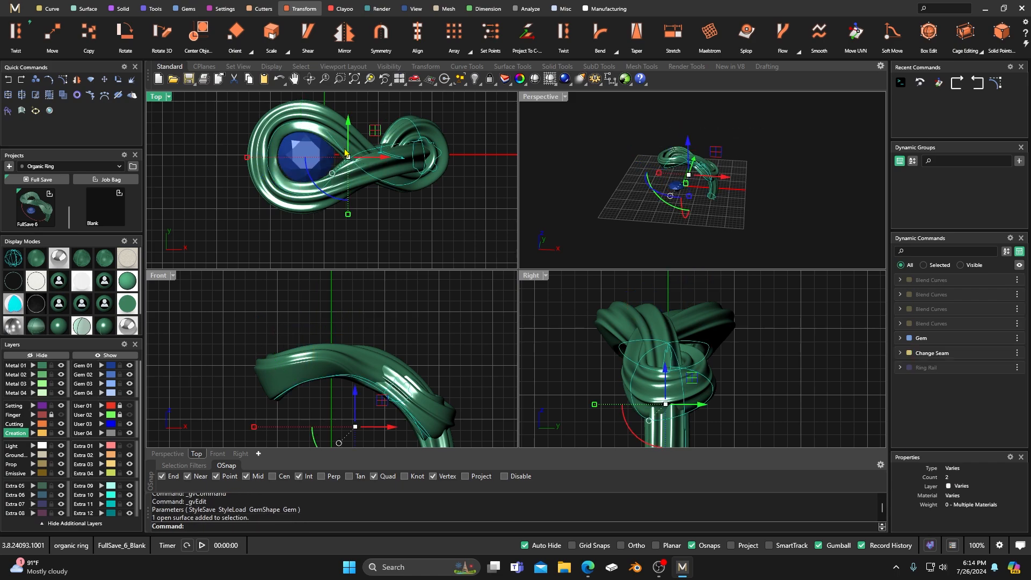
{"action": "left_click", "coordinate": [62, 80]}
{"action": "scroll", "coordinate": [297, 155], "scroll_direction": "up", "scroll_amount": 3}
{"action": "scroll", "coordinate": [330, 156], "scroll_direction": "up", "scroll_amount": 4}
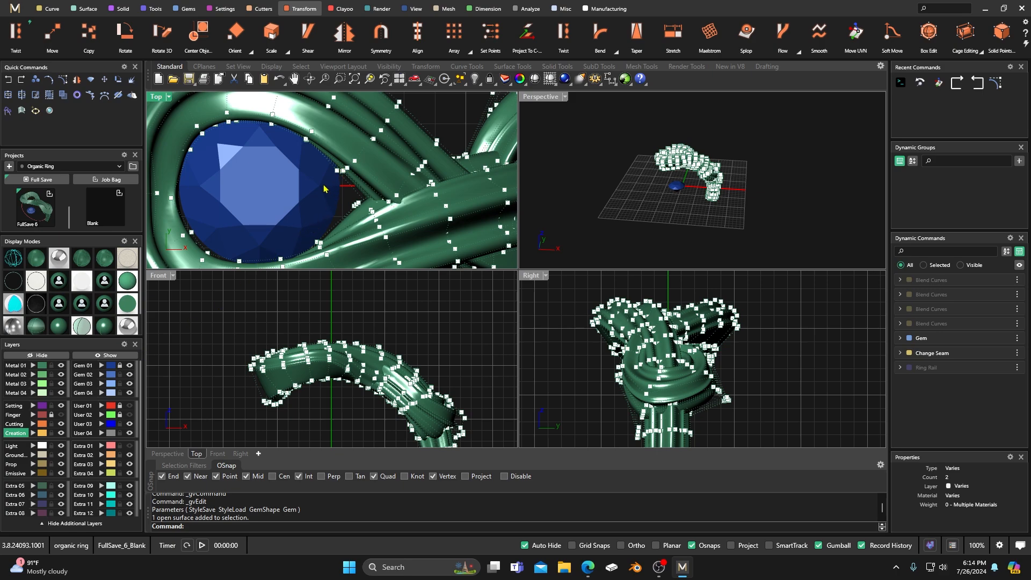
{"action": "left_click_drag", "start_coordinate": [329, 178], "coordinate": [365, 157]}
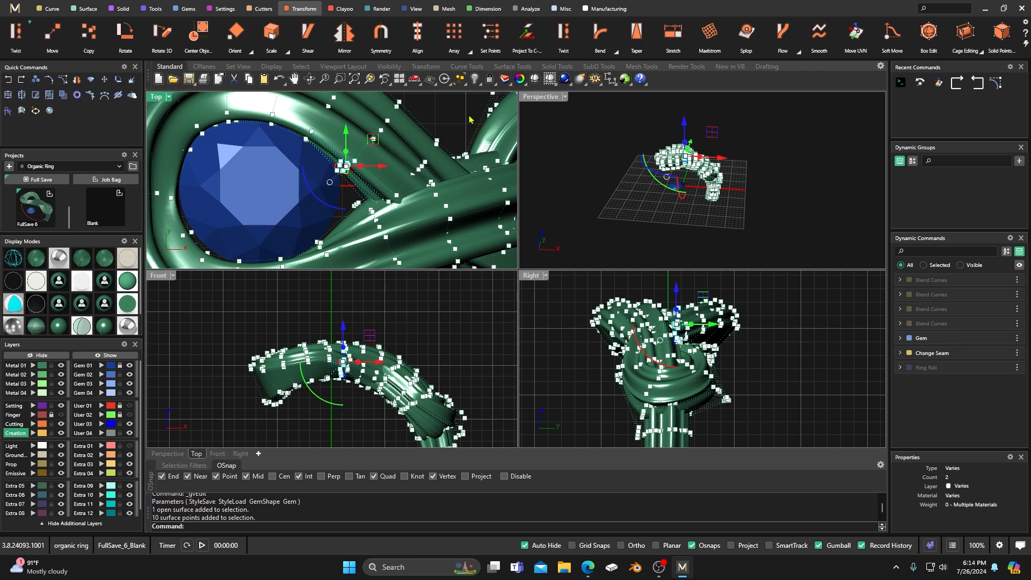
{"action": "left_click", "coordinate": [857, 39]}
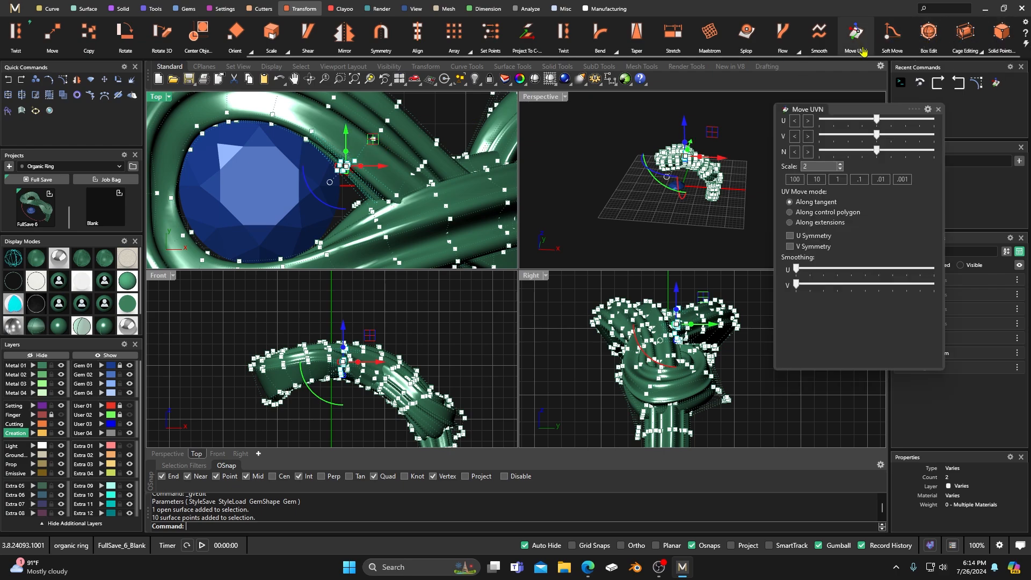
{"action": "left_click_drag", "start_coordinate": [373, 138], "coordinate": [382, 128]}
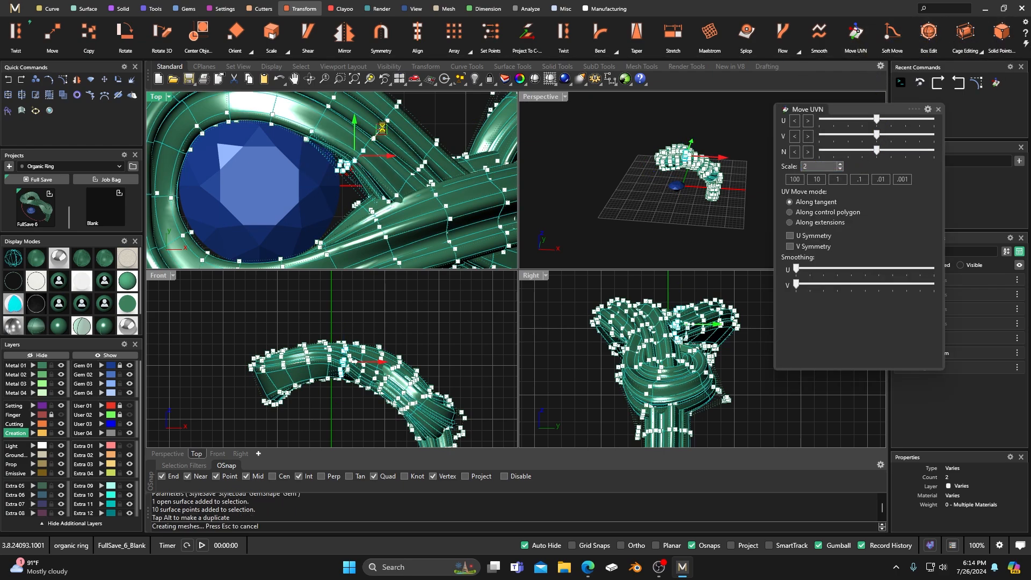
Step: Try to shift four surface points at the crossing beside the loop's inner corner outward in the Top view
{"action": "left_click", "coordinate": [348, 195]}
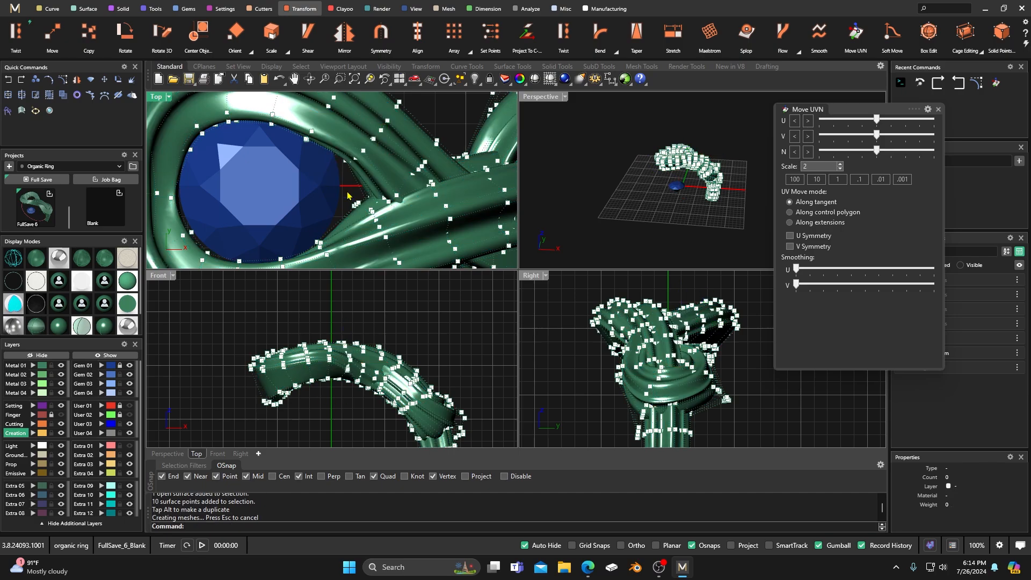
{"action": "left_click", "coordinate": [378, 200]}
{"action": "left_click_drag", "start_coordinate": [402, 167], "coordinate": [410, 159]}
Step: Undo the recent control point moves and the last gem edit
{"action": "left_click", "coordinate": [8, 80]}
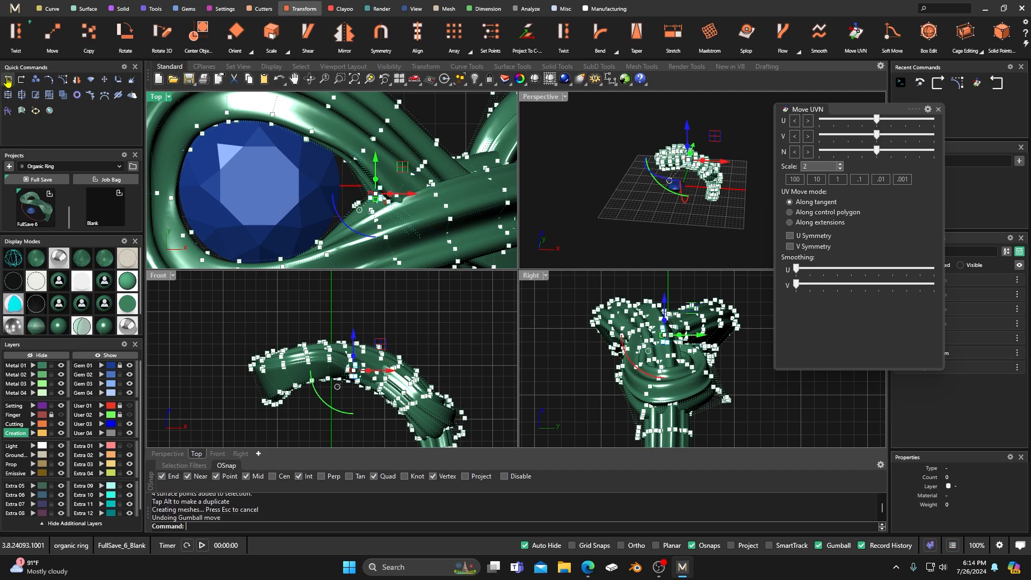
{"action": "left_click", "coordinate": [7, 80]}
{"action": "left_click", "coordinate": [7, 80]}
Step: Move the points near the loop's inner corner outward in the Top view to widen the opening beside the gem
{"action": "left_click", "coordinate": [374, 139]}
{"action": "left_click_drag", "start_coordinate": [379, 136], "coordinate": [430, 119]}
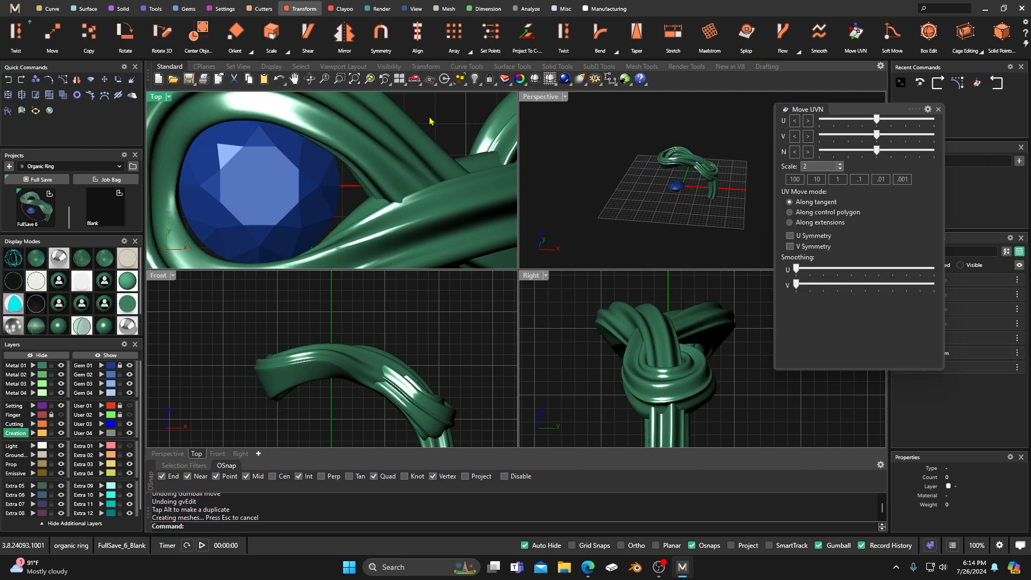
{"action": "scroll", "coordinate": [416, 131], "scroll_direction": "down", "scroll_amount": 3}
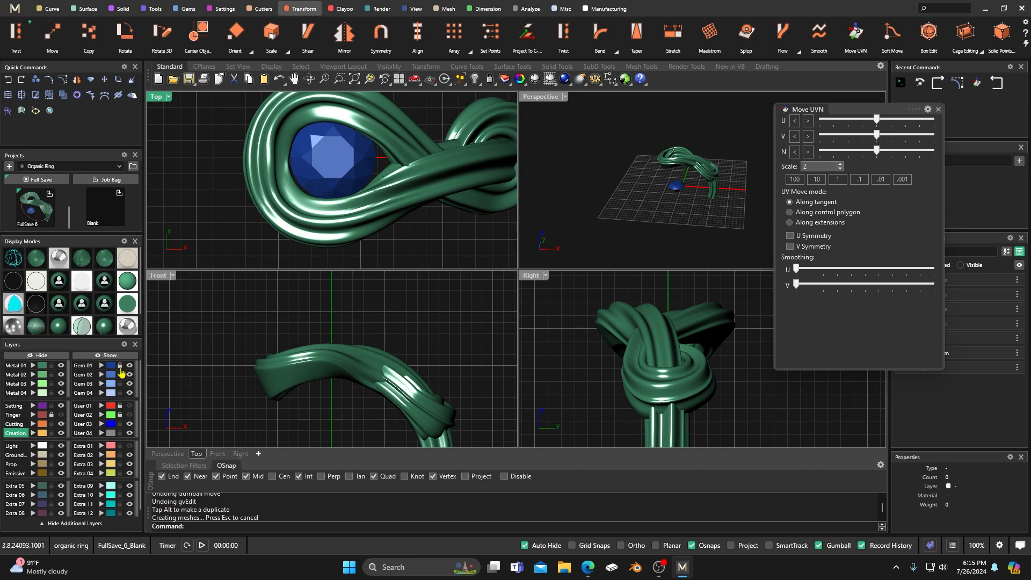
Step: Unlock the Gem 01 layer, raise the gem above the upper loop and shift it slightly toward negative X within the opening
{"action": "left_click", "coordinate": [329, 174]}
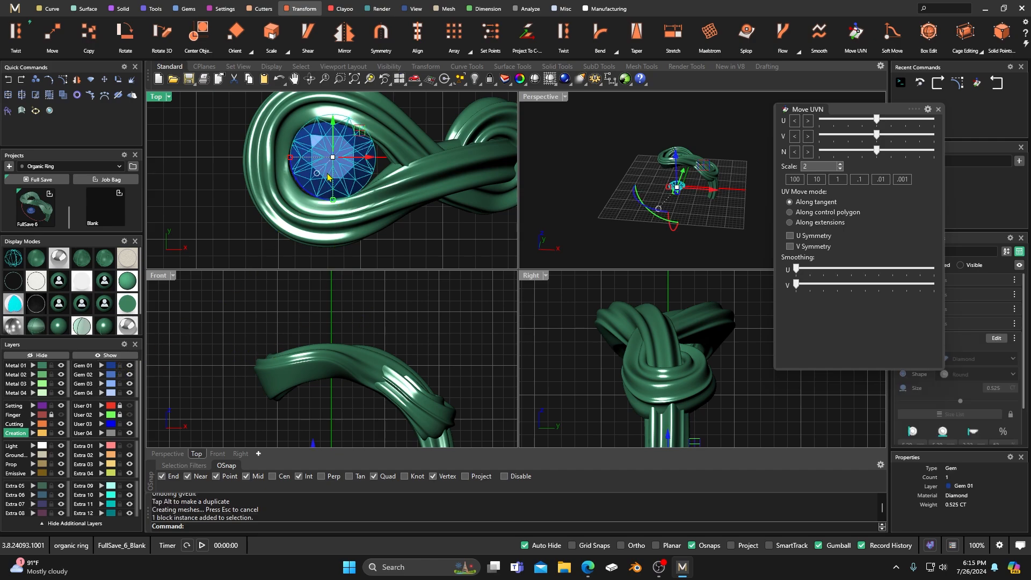
{"action": "scroll", "coordinate": [324, 338], "scroll_direction": "down", "scroll_amount": 2}
{"action": "left_click_drag", "start_coordinate": [316, 390], "coordinate": [319, 301]}
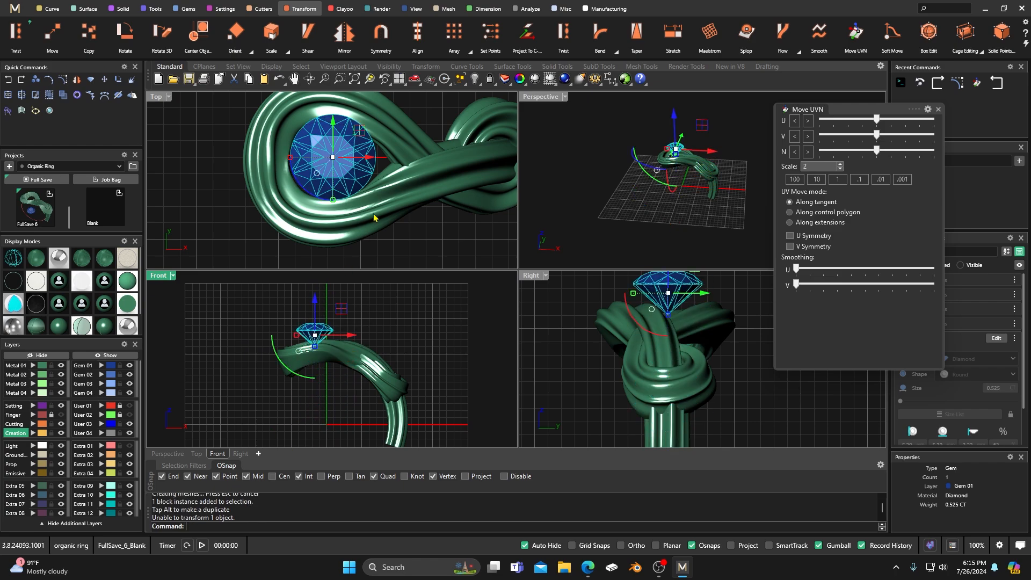
{"action": "left_click_drag", "start_coordinate": [369, 157], "coordinate": [358, 161]}
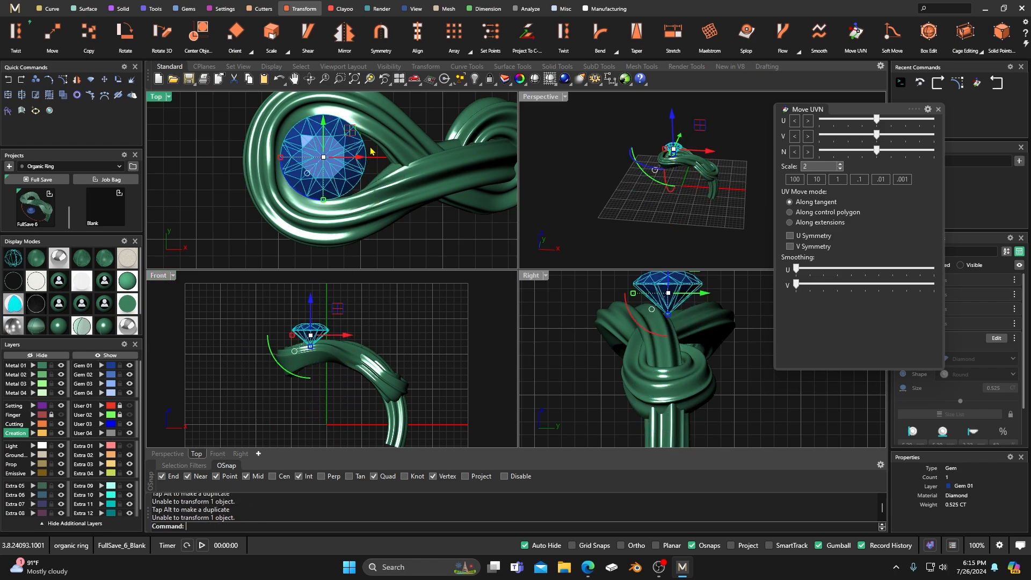
{"action": "left_click", "coordinate": [423, 251]}
{"action": "scroll", "coordinate": [421, 248], "scroll_direction": "down", "scroll_amount": 2}
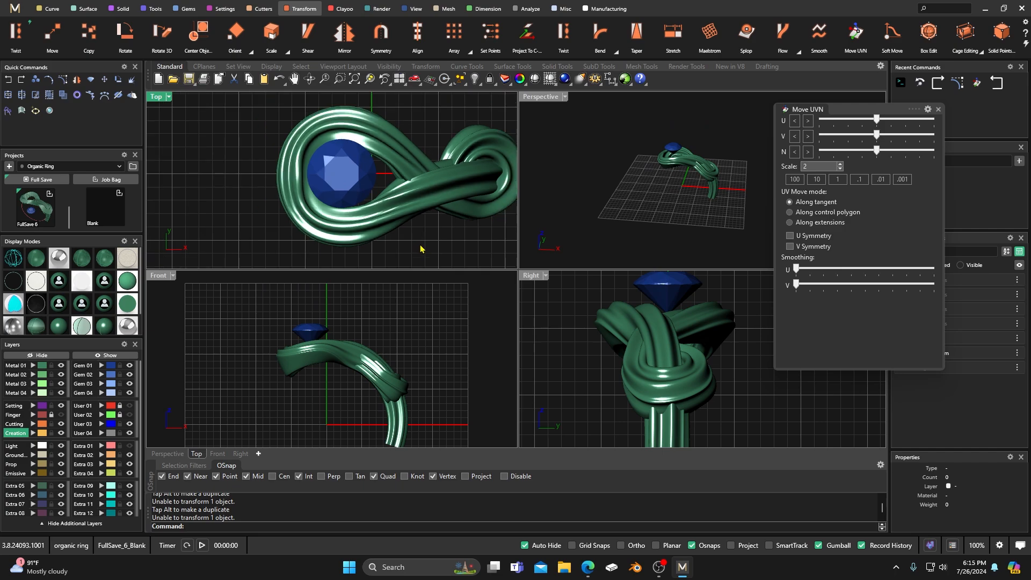
Step: Add a four-prong head to the gem with an overall height of 4.36
{"action": "left_click", "coordinate": [350, 196]}
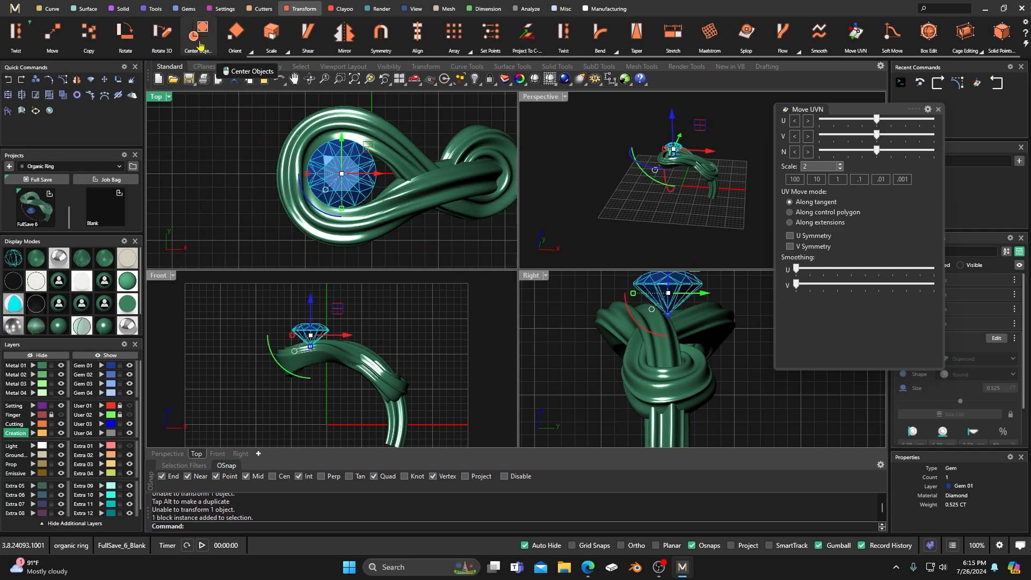
{"action": "left_click", "coordinate": [236, 9]}
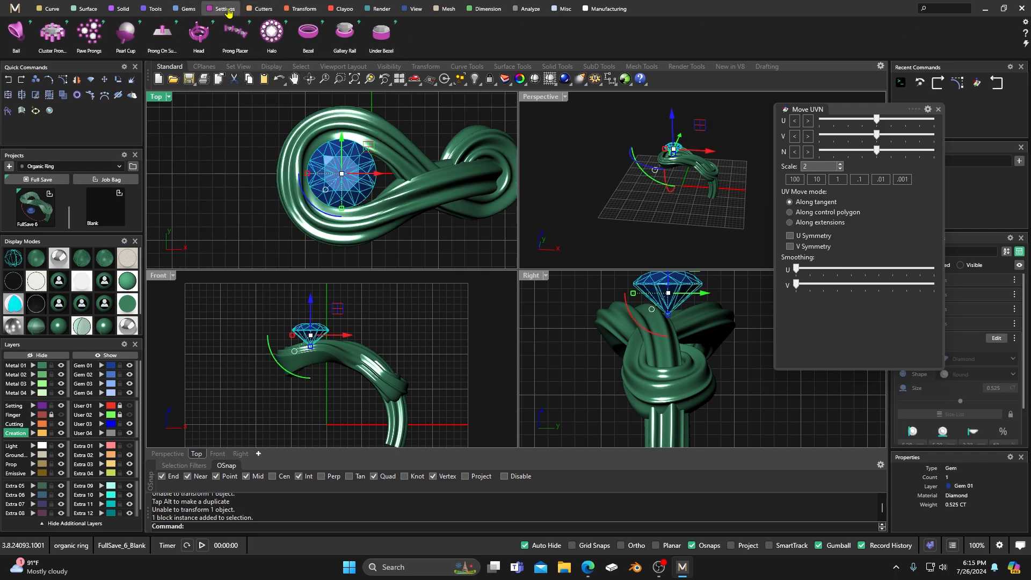
{"action": "left_click", "coordinate": [199, 33]}
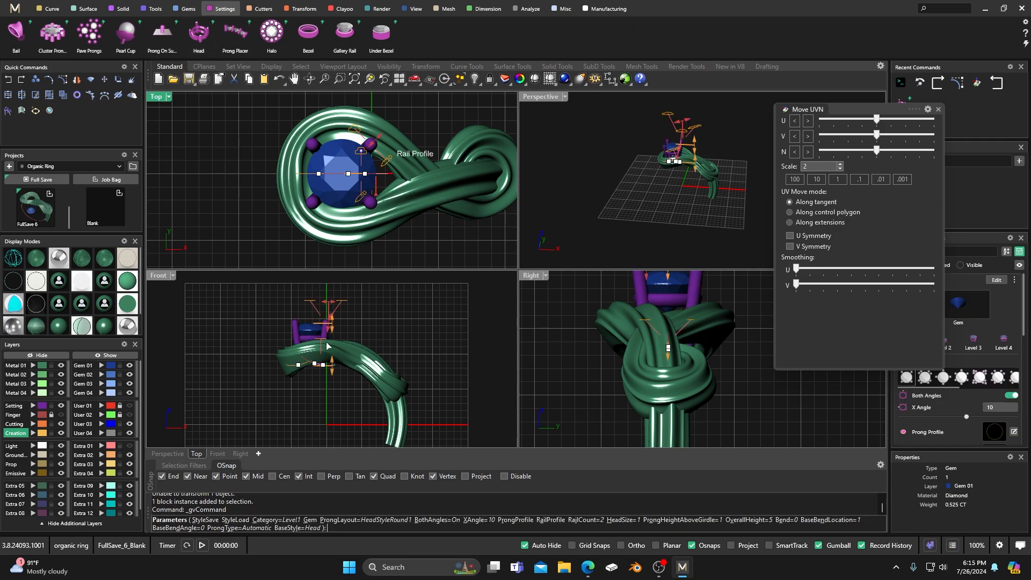
{"action": "scroll", "coordinate": [324, 365], "scroll_direction": "up", "scroll_amount": 8}
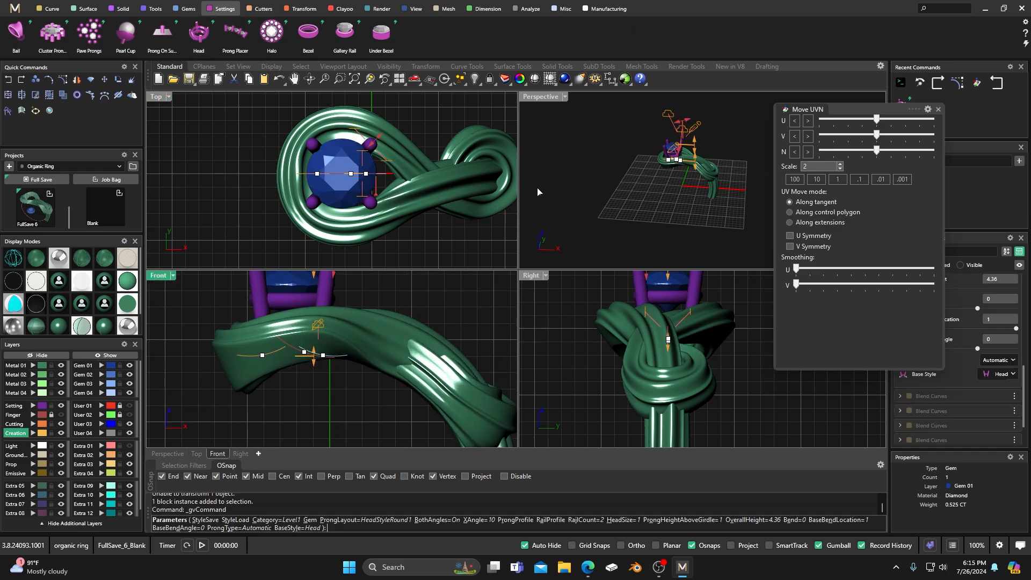
Step: Close Move UVN, set the head size to 1.05 and prong height above girdle to 0.07 in the maximized Perspective view, and accept the head
{"action": "double_click", "coordinate": [541, 97]}
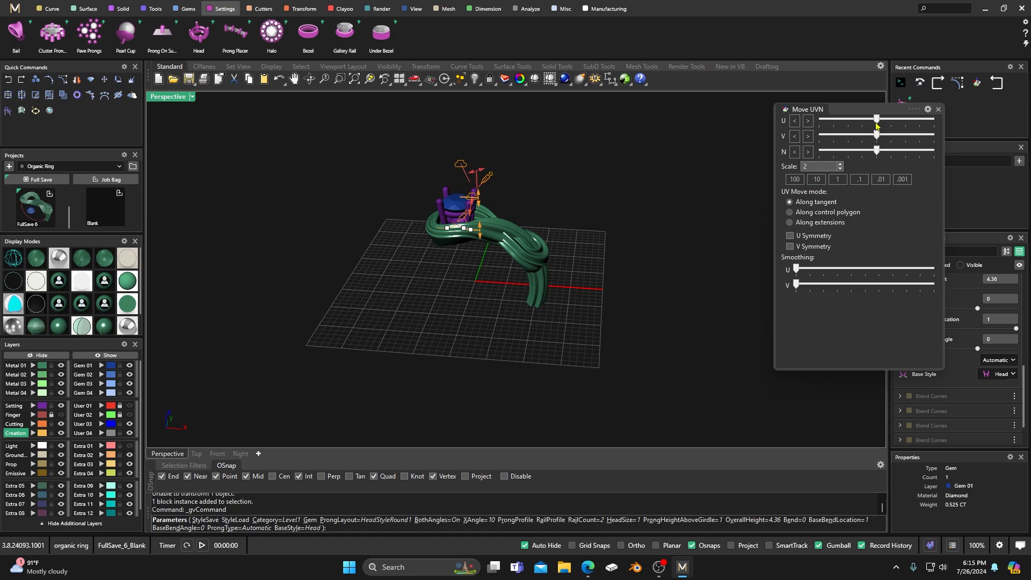
{"action": "left_click", "coordinate": [938, 109]}
{"action": "right_click_drag", "start_coordinate": [683, 288], "coordinate": [624, 285]}
{"action": "scroll", "coordinate": [461, 191], "scroll_direction": "up", "scroll_amount": 11}
{"action": "left_click_drag", "start_coordinate": [483, 153], "coordinate": [550, 160]}
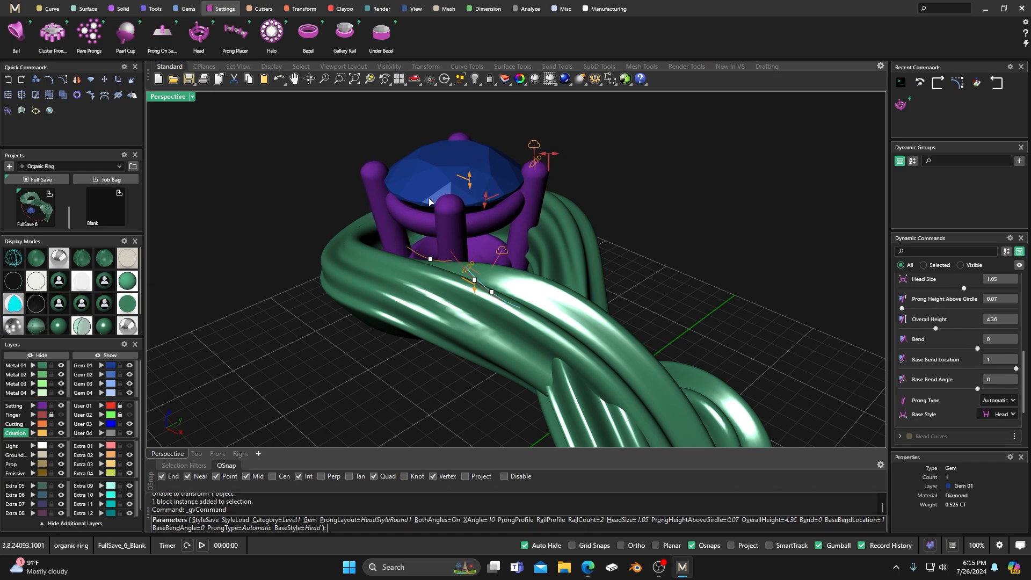
{"action": "scroll", "coordinate": [455, 266], "scroll_direction": "down", "scroll_amount": 8}
{"action": "right_click_drag", "start_coordinate": [450, 323], "coordinate": [510, 318]}
{"action": "right_click", "coordinate": [561, 248]}
Step: Inspect how the head and gem sit on the ring's upper loop from above and from the side
{"action": "scroll", "coordinate": [418, 287], "scroll_direction": "down", "scroll_amount": 5}
{"action": "right_click_drag", "start_coordinate": [419, 288], "coordinate": [476, 240]}
{"action": "scroll", "coordinate": [464, 291], "scroll_direction": "up", "scroll_amount": 8}
{"action": "scroll", "coordinate": [416, 275], "scroll_direction": "down", "scroll_amount": 5}
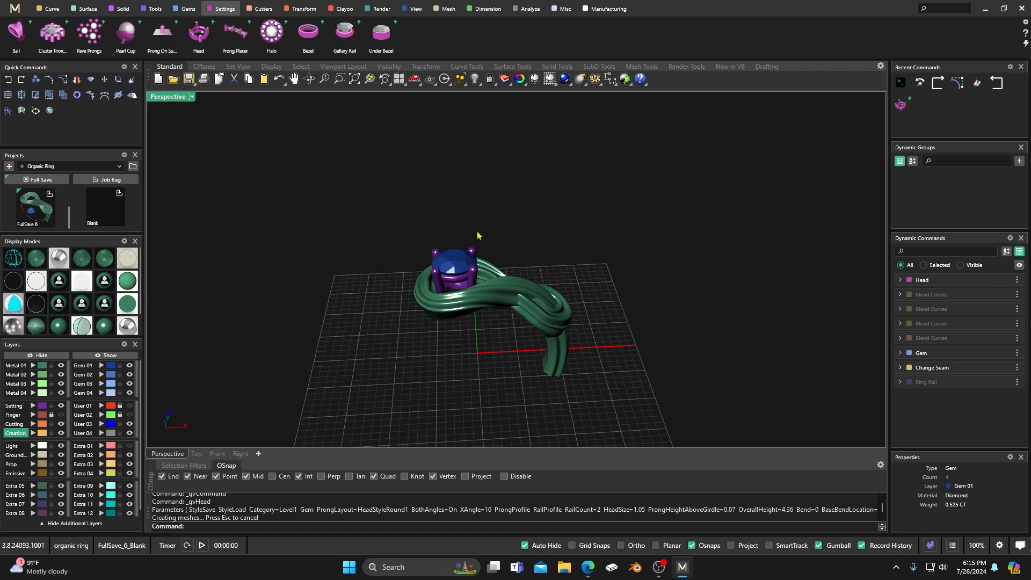
{"action": "scroll", "coordinate": [477, 329], "scroll_direction": "up", "scroll_amount": 4}
{"action": "right_click_drag", "start_coordinate": [271, 258], "coordinate": [435, 268]}
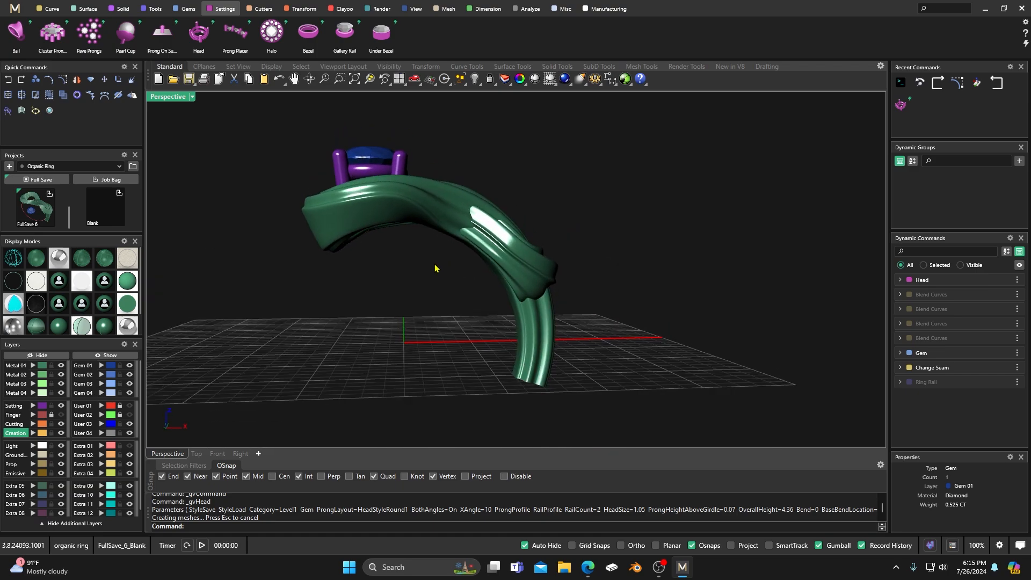
Step: Show the Finger layer and compare the ring's inner curve with the finger circle in the Front view, using wireframe and translucent shaded display
{"action": "double_click", "coordinate": [173, 99]}
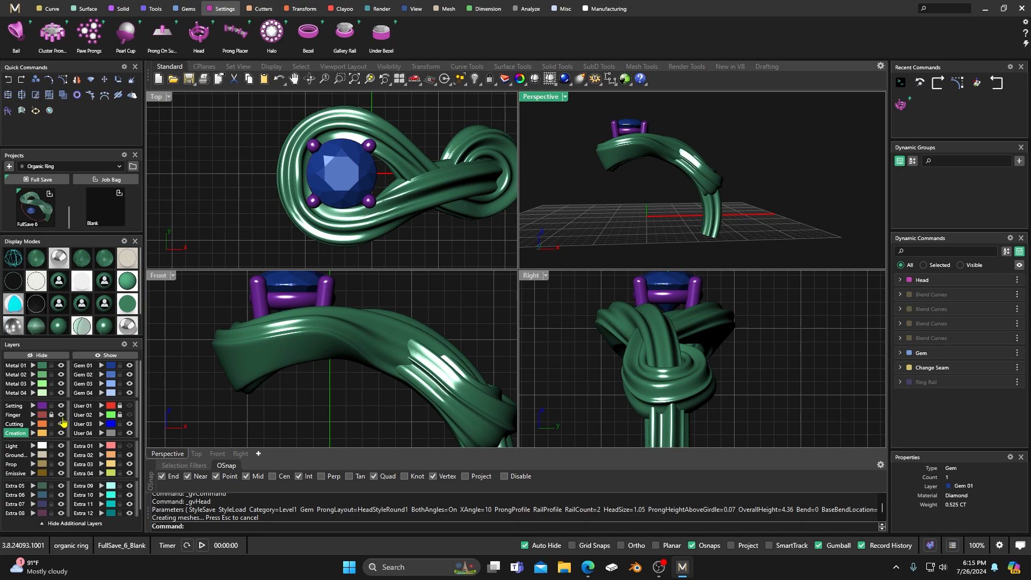
{"action": "left_click", "coordinate": [35, 263]}
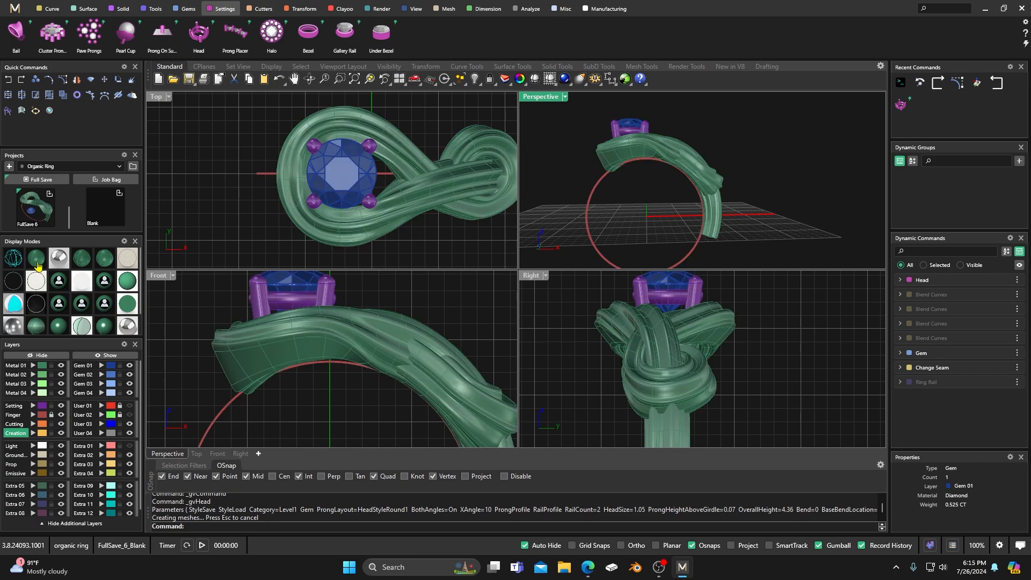
{"action": "scroll", "coordinate": [437, 419], "scroll_direction": "up", "scroll_amount": 5}
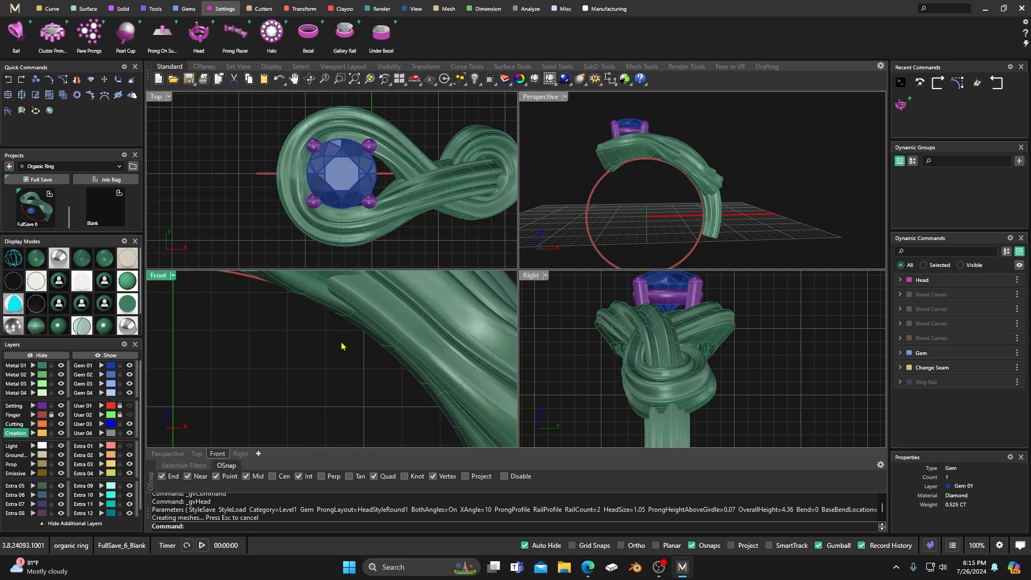
{"action": "left_click", "coordinate": [16, 263]}
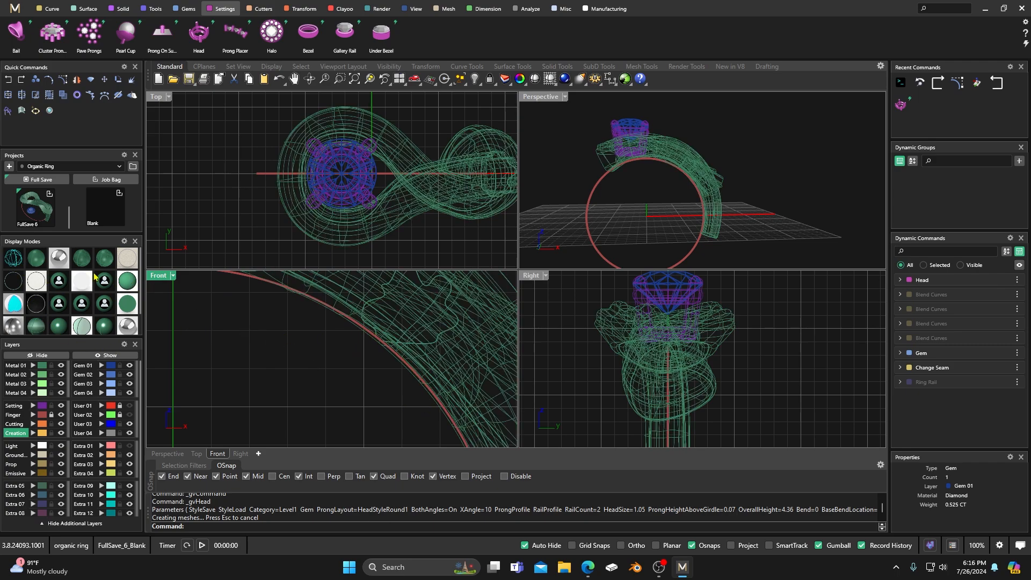
{"action": "left_click", "coordinate": [35, 260]}
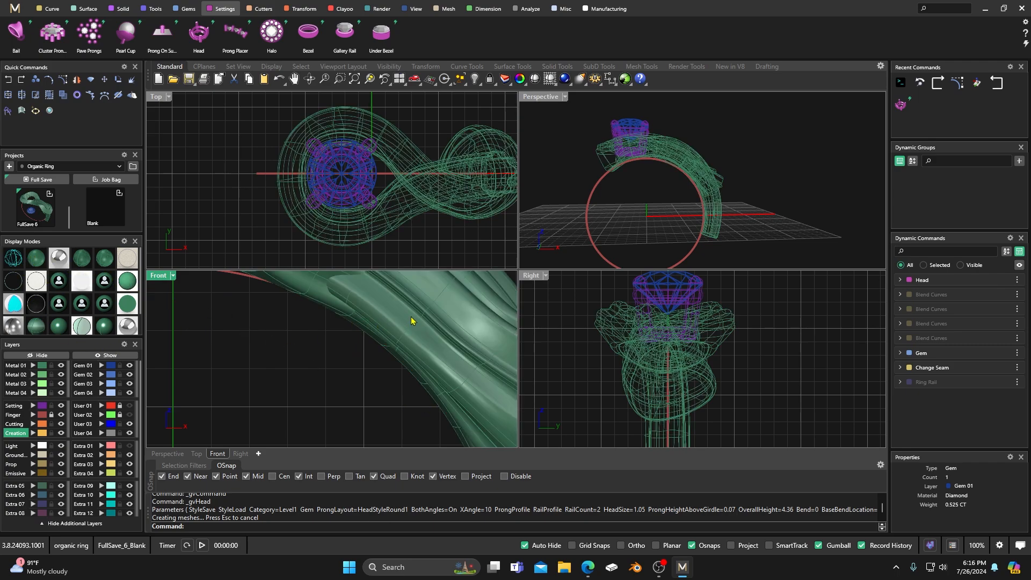
{"action": "scroll", "coordinate": [411, 321], "scroll_direction": "down", "scroll_amount": 5}
{"action": "right_click_drag", "start_coordinate": [371, 354], "coordinate": [344, 351]}
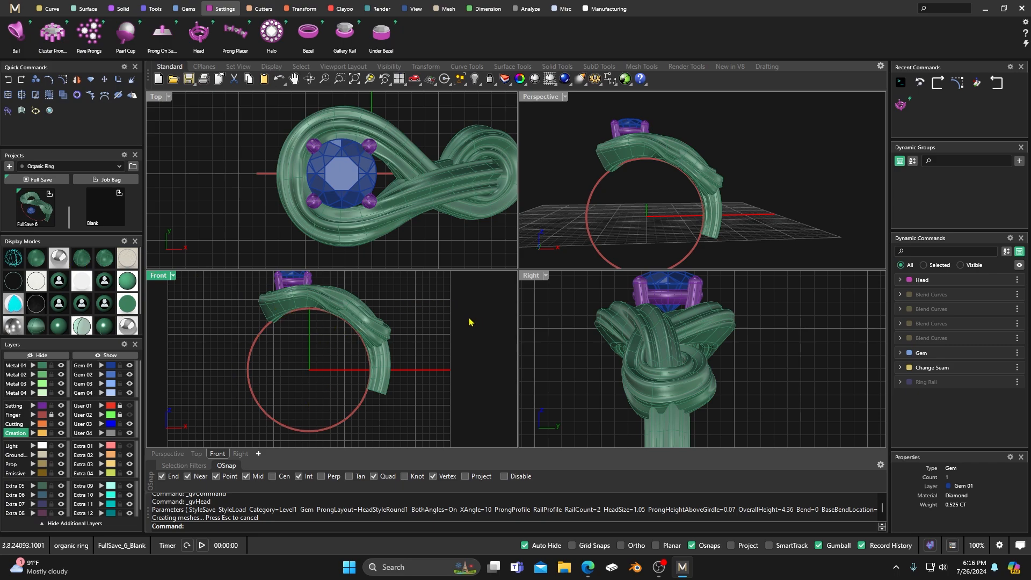
Step: Examine the whole ring, its head and its crossings from several angles in the maximized Perspective view
{"action": "double_click", "coordinate": [544, 97]}
{"action": "right_click_drag", "start_coordinate": [591, 166], "coordinate": [467, 229]}
{"action": "left_click", "coordinate": [463, 236]}
{"action": "left_click", "coordinate": [618, 177]}
{"action": "scroll", "coordinate": [665, 211], "scroll_direction": "down", "scroll_amount": 3}
{"action": "right_click_drag", "start_coordinate": [664, 211], "coordinate": [487, 294]}
{"action": "scroll", "coordinate": [486, 294], "scroll_direction": "up", "scroll_amount": 6}
{"action": "scroll", "coordinate": [473, 290], "scroll_direction": "down", "scroll_amount": 12}
{"action": "right_click_drag", "start_coordinate": [449, 336], "coordinate": [495, 292]}
{"action": "scroll", "coordinate": [496, 290], "scroll_direction": "up", "scroll_amount": 6}
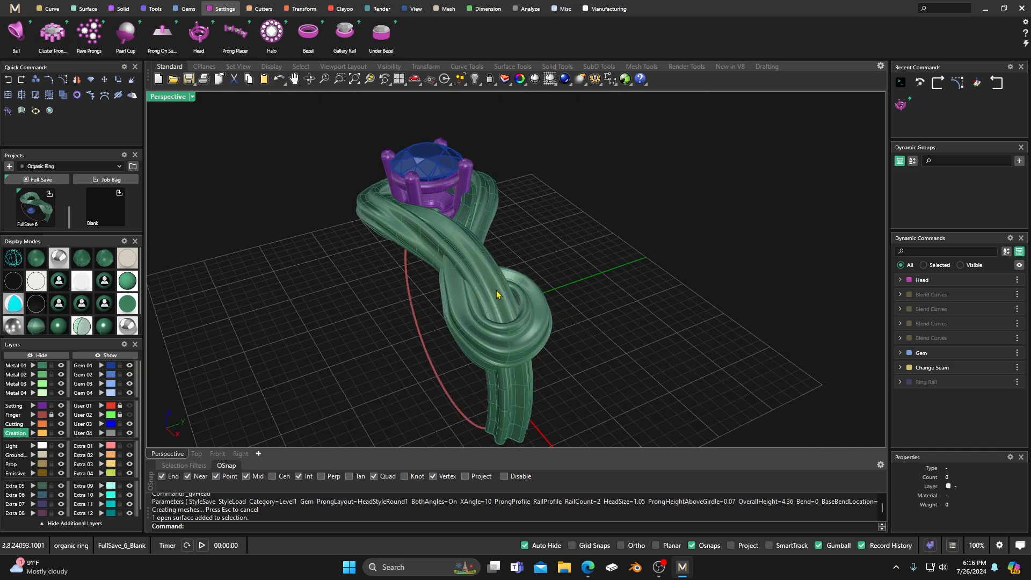
Step: Select the ring surface and cap its open ends
{"action": "left_click", "coordinate": [496, 290]}
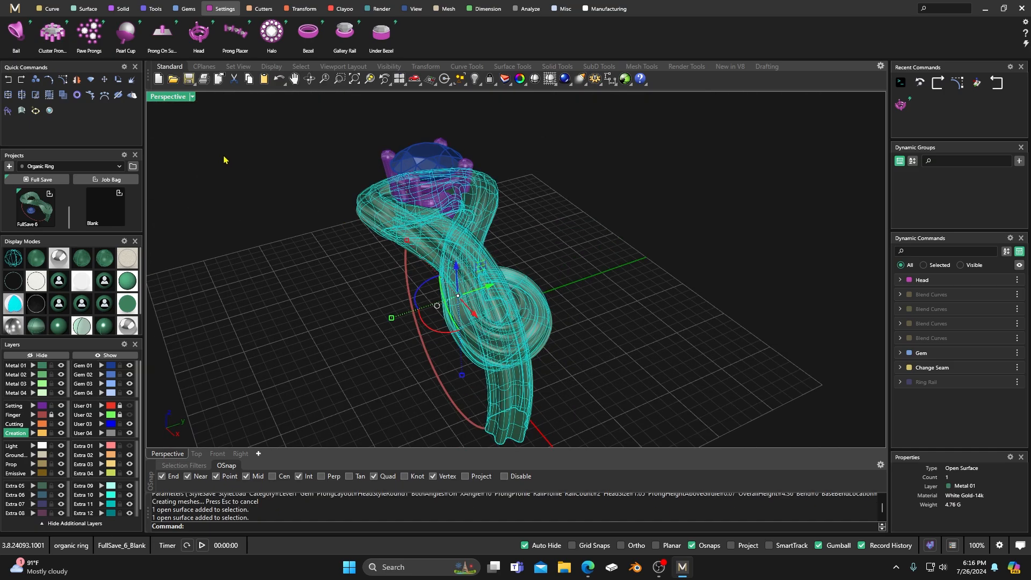
{"action": "type", "text": "Cap"}
{"action": "key", "text": "Return"}
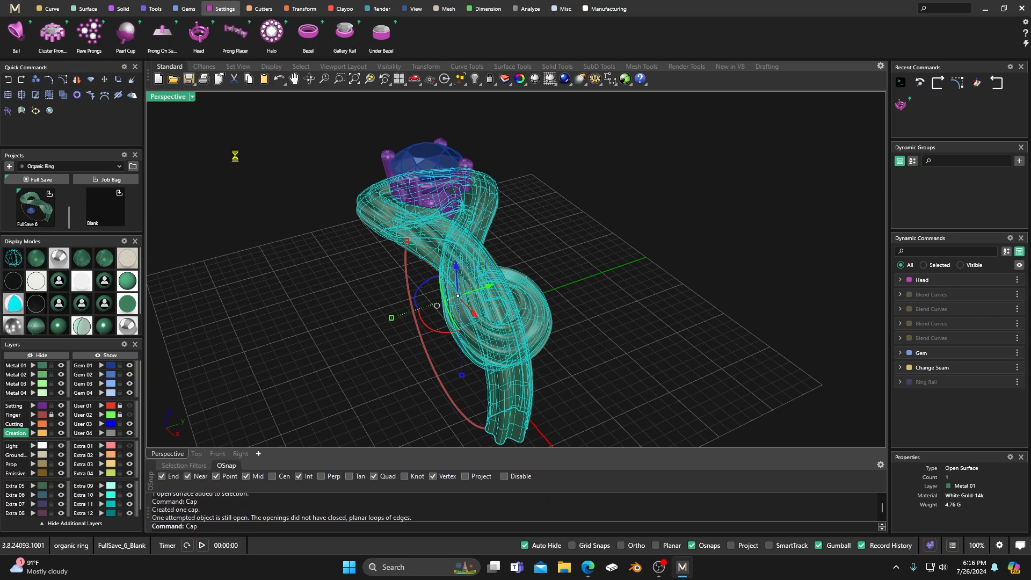
Step: Examine the surface's end near the lower knot in wireframe display to check how it is closed
{"action": "mouse_move", "coordinate": [250, 178]}
{"action": "right_mouse_down"}
{"action": "mouse_move", "coordinate": [364, 267]}
{"action": "mouse_move", "coordinate": [425, 201]}
{"action": "mouse_move", "coordinate": [701, 380]}
{"action": "mouse_move", "coordinate": [689, 344]}
{"action": "right_mouse_up"}
{"action": "right_click_drag", "start_coordinate": [545, 302], "coordinate": [439, 282]}
{"action": "scroll", "coordinate": [440, 279], "scroll_direction": "up", "scroll_amount": 4}
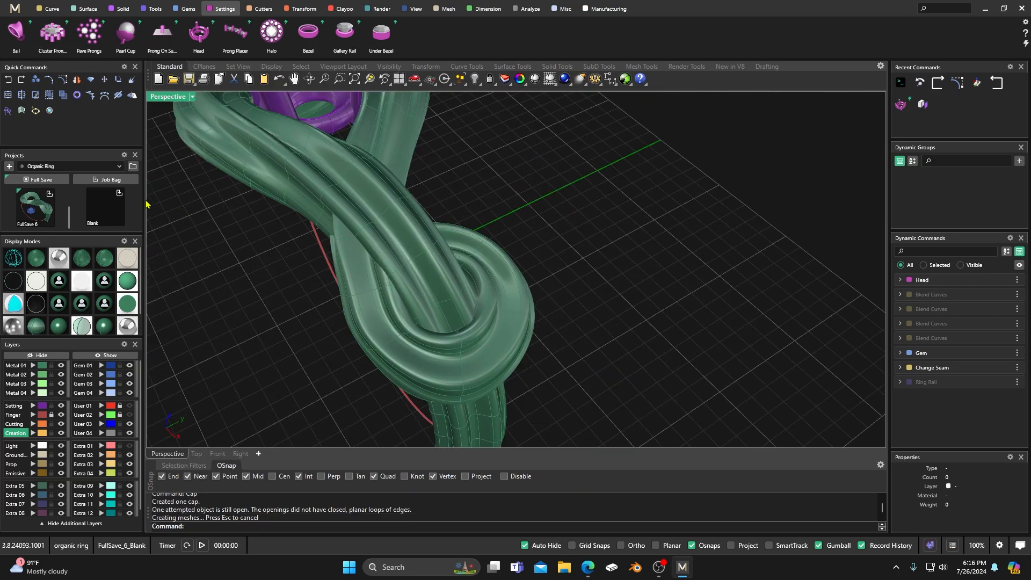
{"action": "left_click", "coordinate": [15, 257]}
{"action": "scroll", "coordinate": [429, 266], "scroll_direction": "up", "scroll_amount": 3}
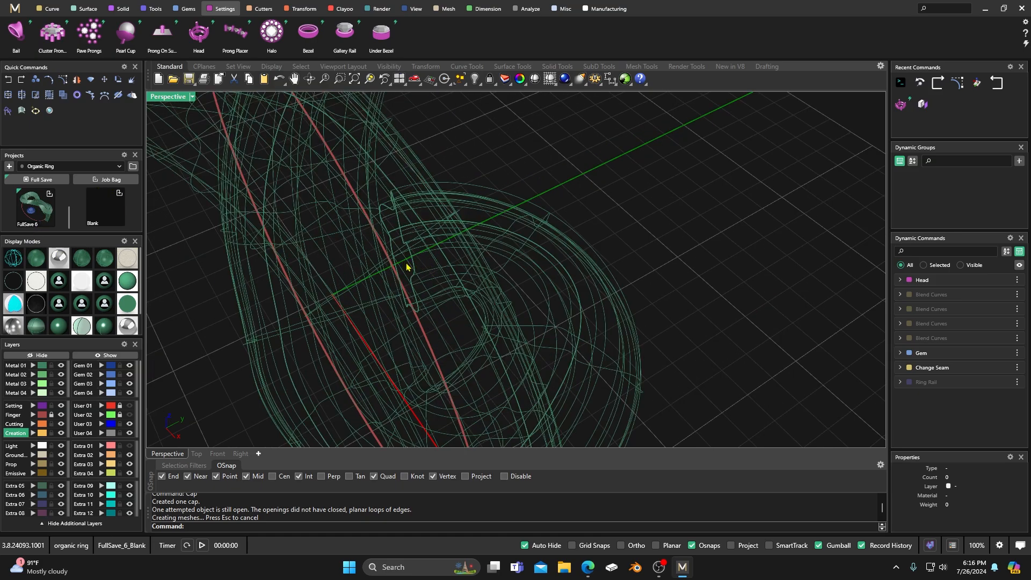
{"action": "scroll", "coordinate": [418, 267], "scroll_direction": "up", "scroll_amount": 3}
{"action": "scroll", "coordinate": [494, 285], "scroll_direction": "up", "scroll_amount": 3}
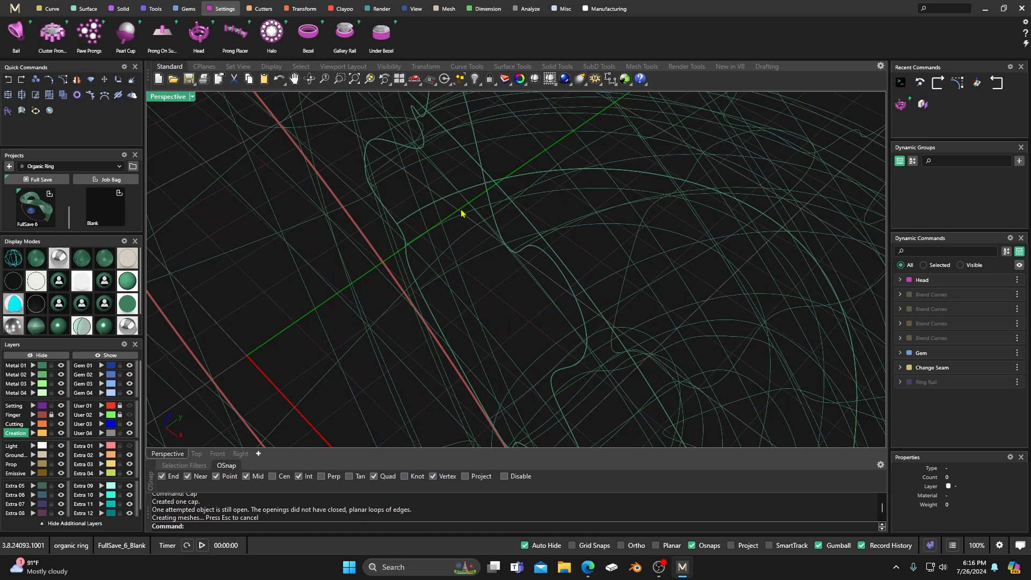
{"action": "scroll", "coordinate": [460, 255], "scroll_direction": "down", "scroll_amount": 3}
{"action": "mouse_move", "coordinate": [463, 250]}
{"action": "right_mouse_down"}
{"action": "mouse_move", "coordinate": [453, 231]}
{"action": "mouse_move", "coordinate": [459, 250]}
{"action": "right_mouse_up"}
{"action": "scroll", "coordinate": [459, 249], "scroll_direction": "down", "scroll_amount": 3}
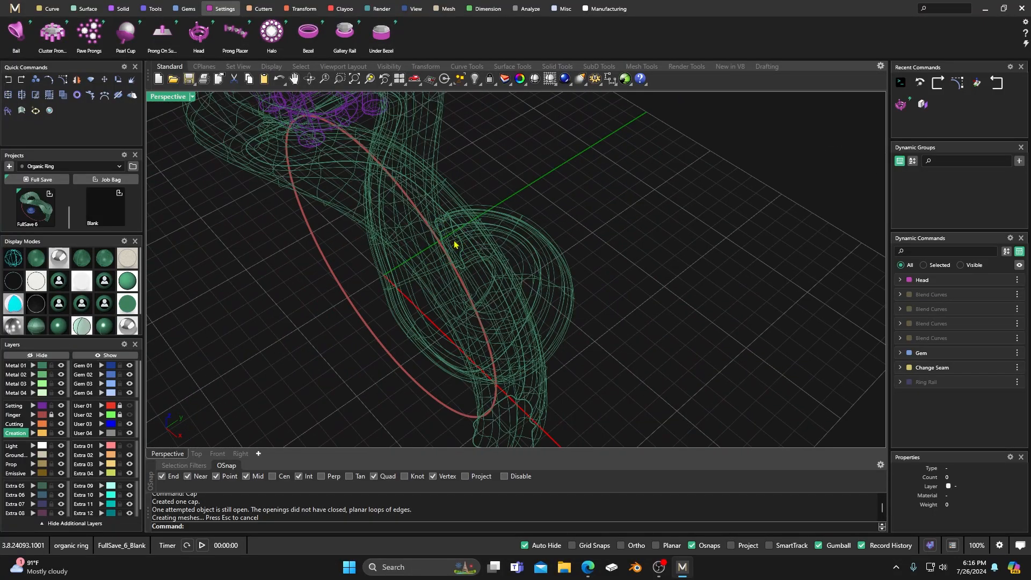
Step: Try to turn on the control points of the capped ring polysurface
{"action": "left_click", "coordinate": [63, 80]}
{"action": "left_click", "coordinate": [356, 206]}
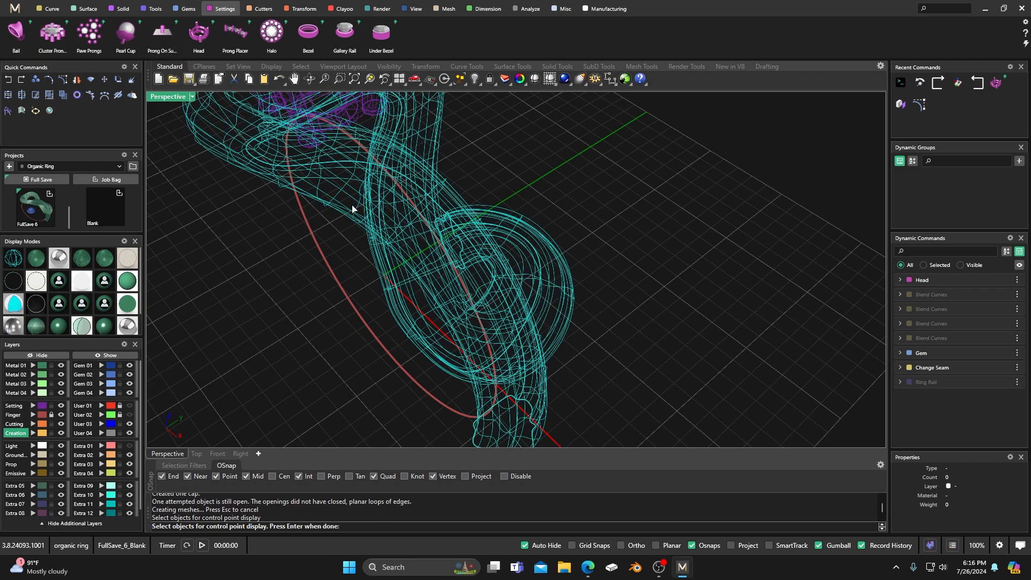
{"action": "key", "text": "Return"}
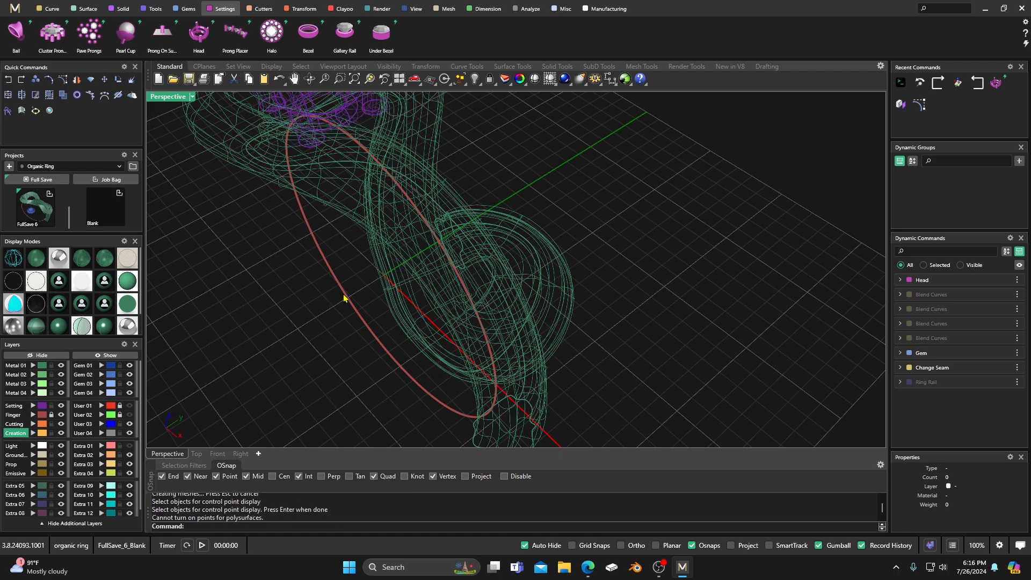
{"action": "left_click", "coordinate": [385, 265]}
{"action": "key", "text": "Return"}
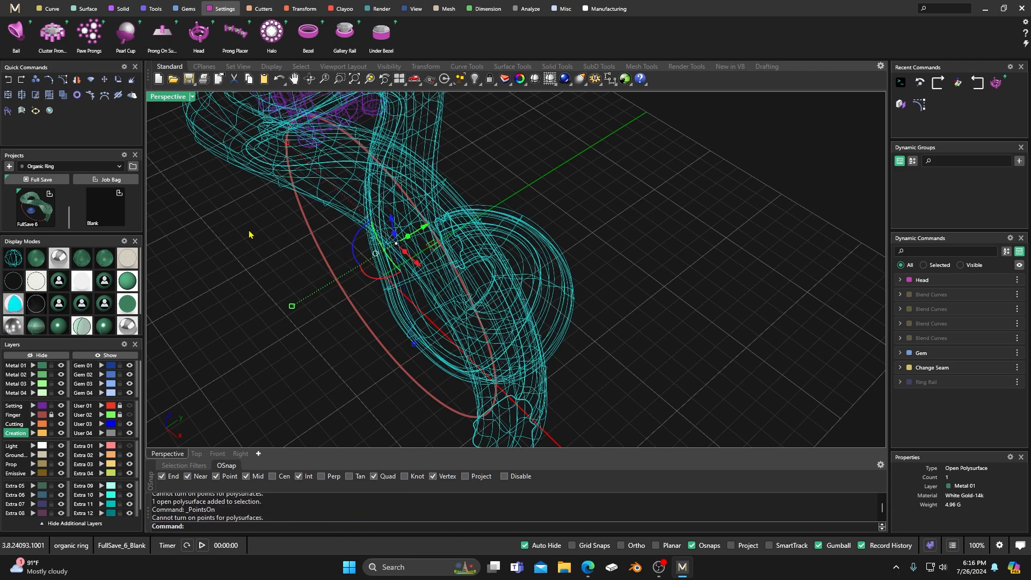
{"action": "left_click", "coordinate": [263, 239]}
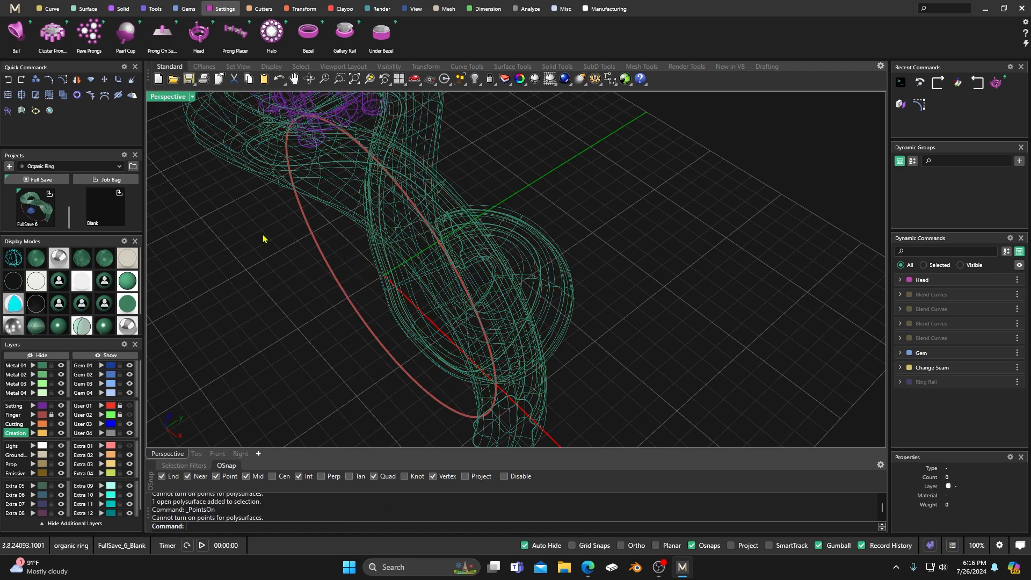
{"action": "left_click", "coordinate": [295, 183]}
{"action": "left_click", "coordinate": [62, 81]}
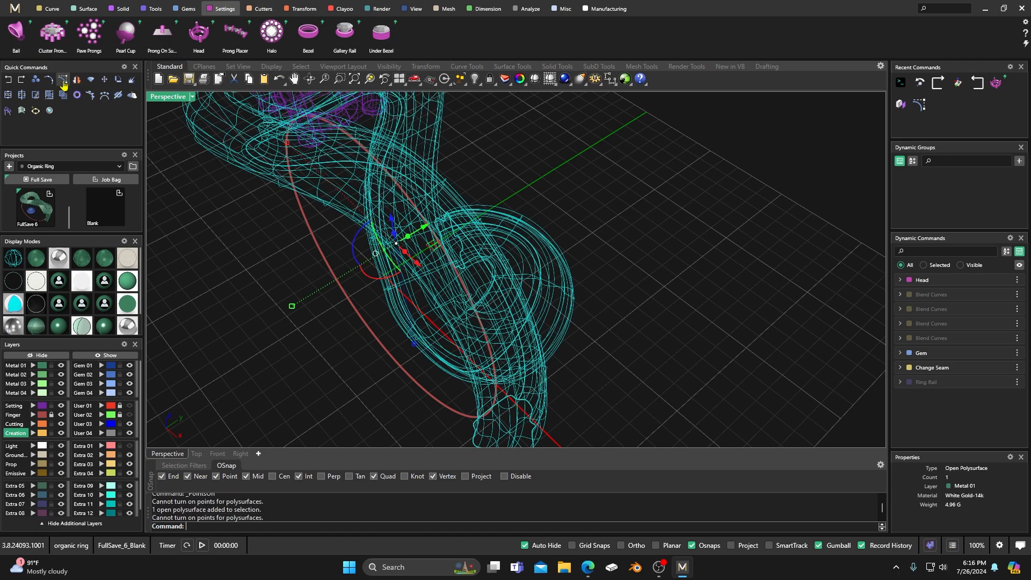
Step: Undo the last cap and turn on the ring surface's control points around its uncapped end at the knot
{"action": "key", "text": "ctrl+z"}
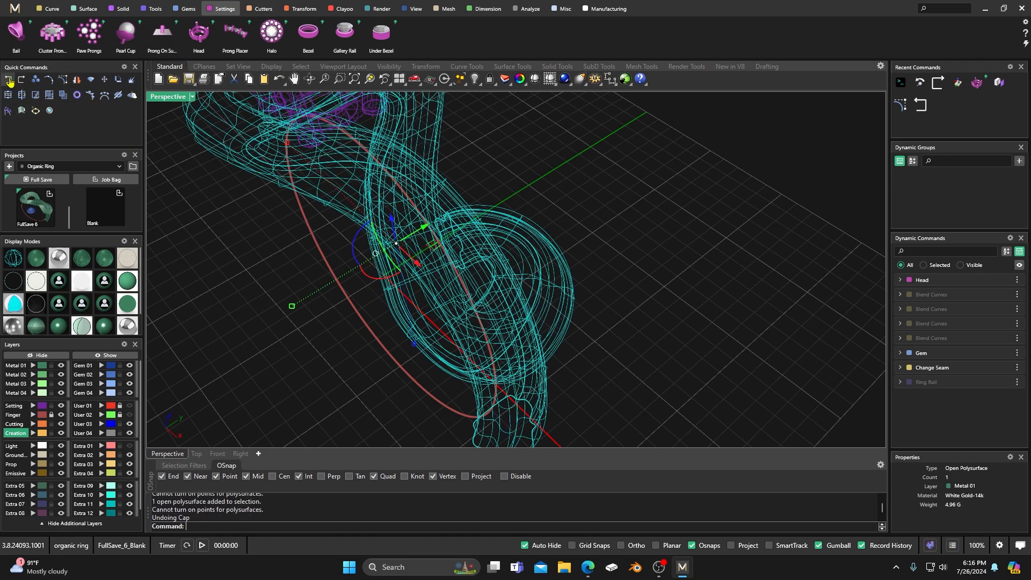
{"action": "left_click", "coordinate": [329, 192]}
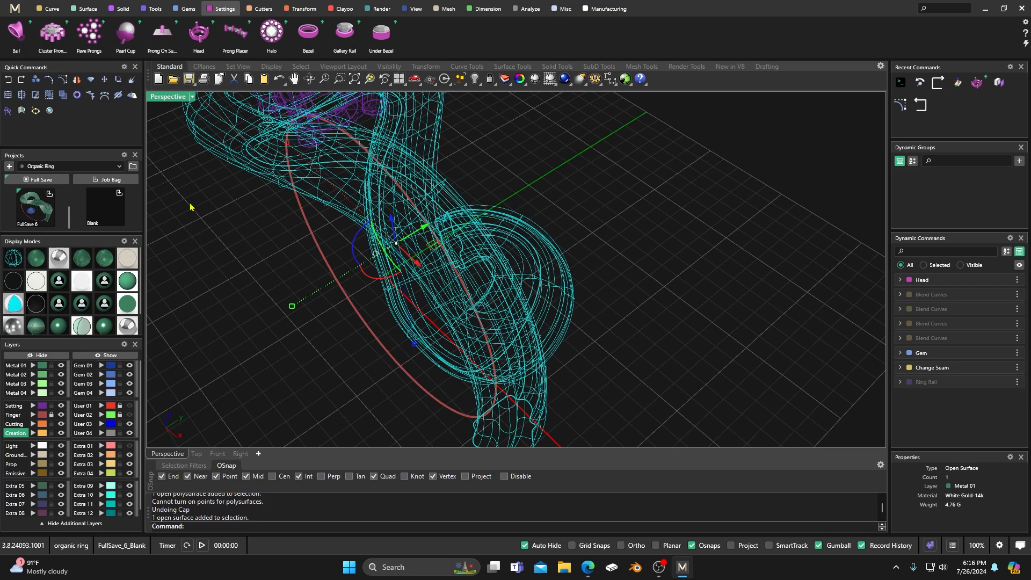
{"action": "left_click", "coordinate": [63, 79]}
{"action": "scroll", "coordinate": [355, 304], "scroll_direction": "up", "scroll_amount": 6}
{"action": "right_click_drag", "start_coordinate": [434, 240], "coordinate": [434, 245]}
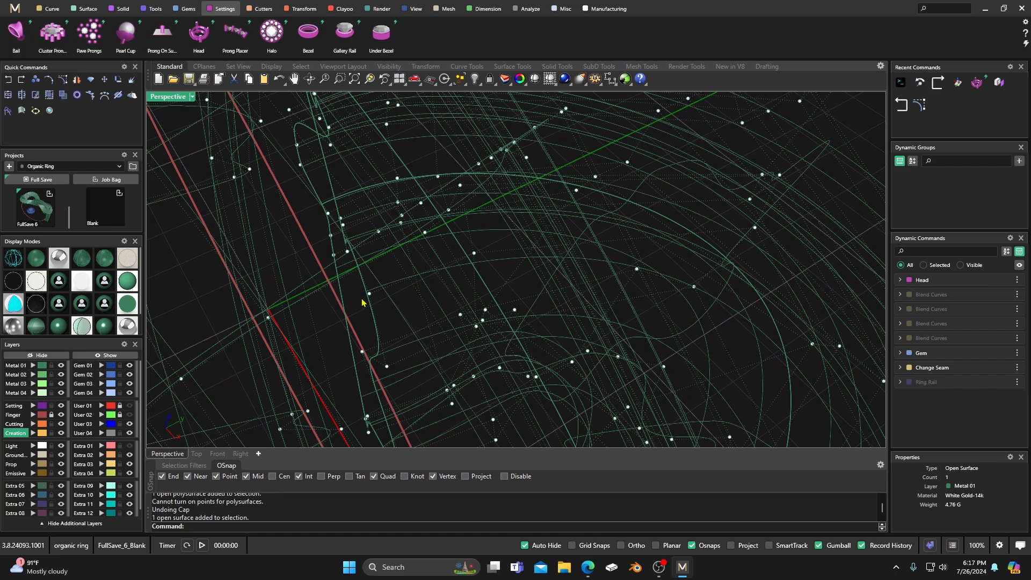
{"action": "scroll", "coordinate": [366, 306], "scroll_direction": "up", "scroll_amount": 3}
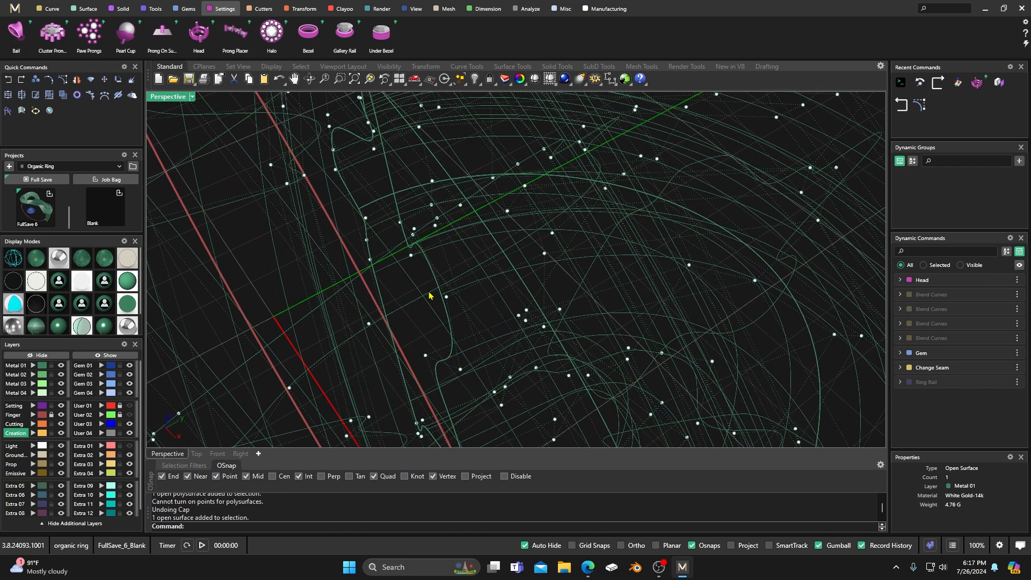
Step: Select the V row of control points at the surface's open end and align them to one world Y position with SetPt
{"action": "left_click", "coordinate": [425, 357]}
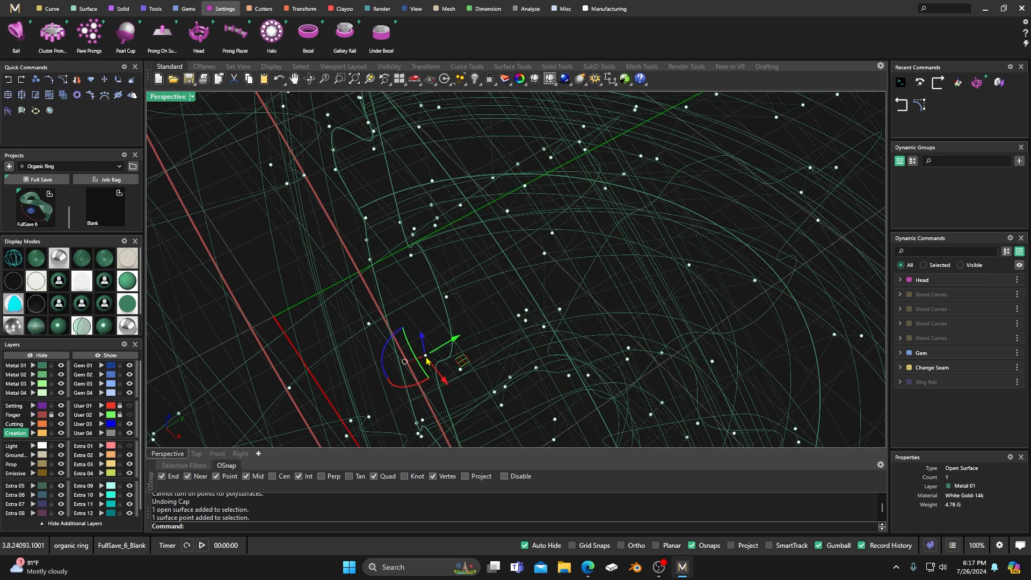
{"action": "right_click", "coordinate": [212, 533]}
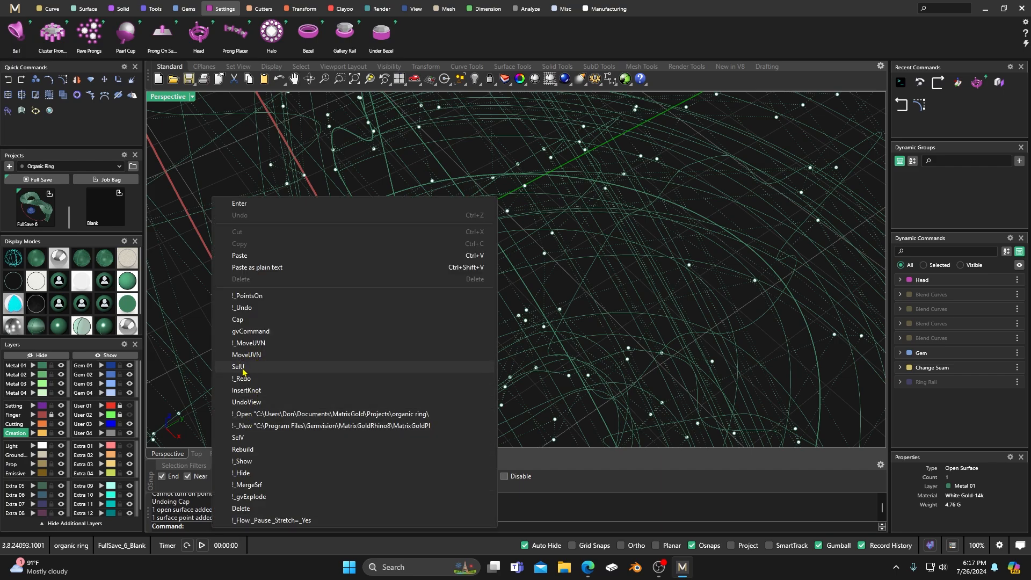
{"action": "left_click", "coordinate": [238, 437]}
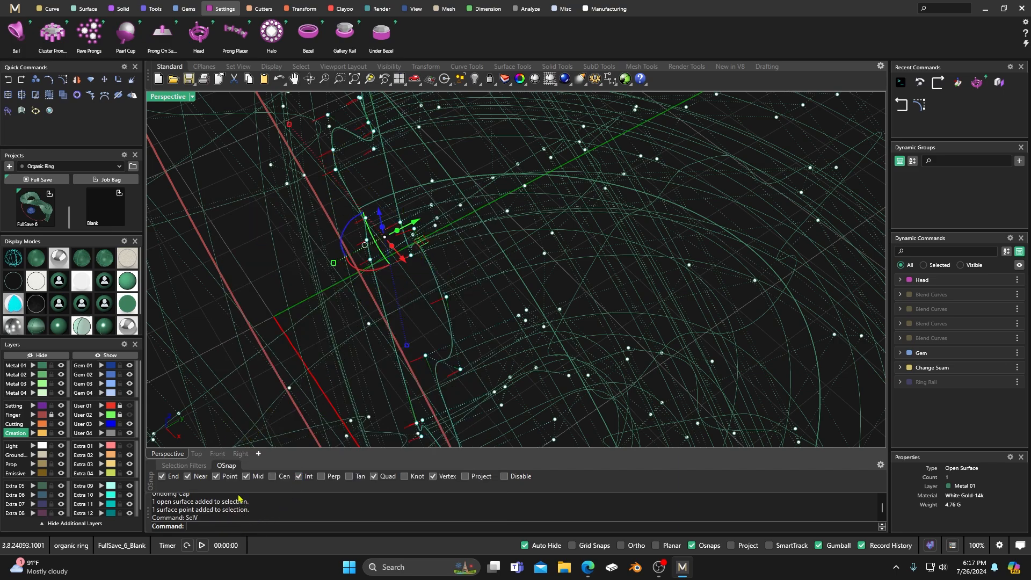
{"action": "double_click", "coordinate": [173, 100]}
{"action": "right_click_drag", "start_coordinate": [265, 119], "coordinate": [175, 136]}
{"action": "right_click", "coordinate": [16, 258]}
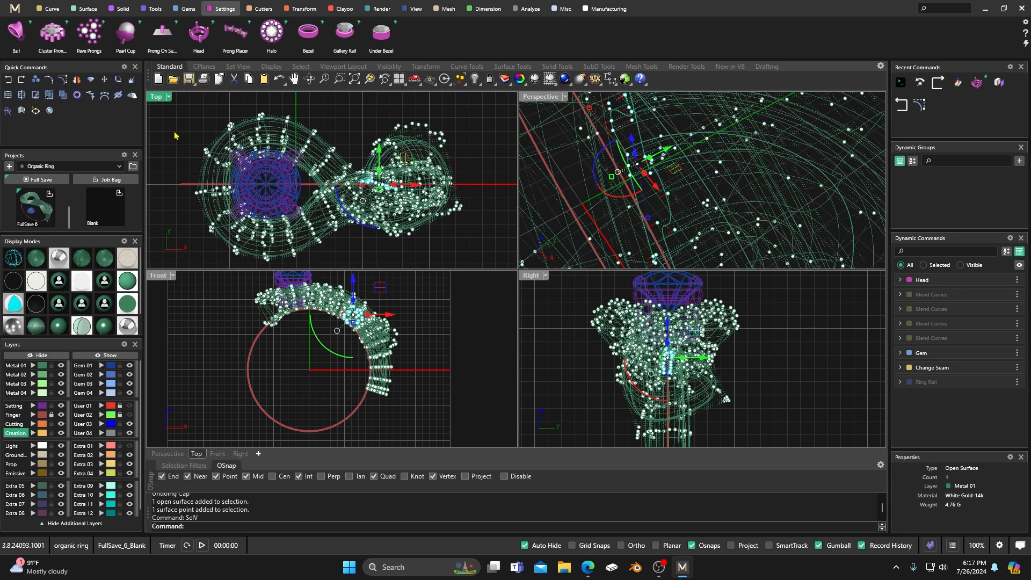
{"action": "type", "text": "SetPt"}
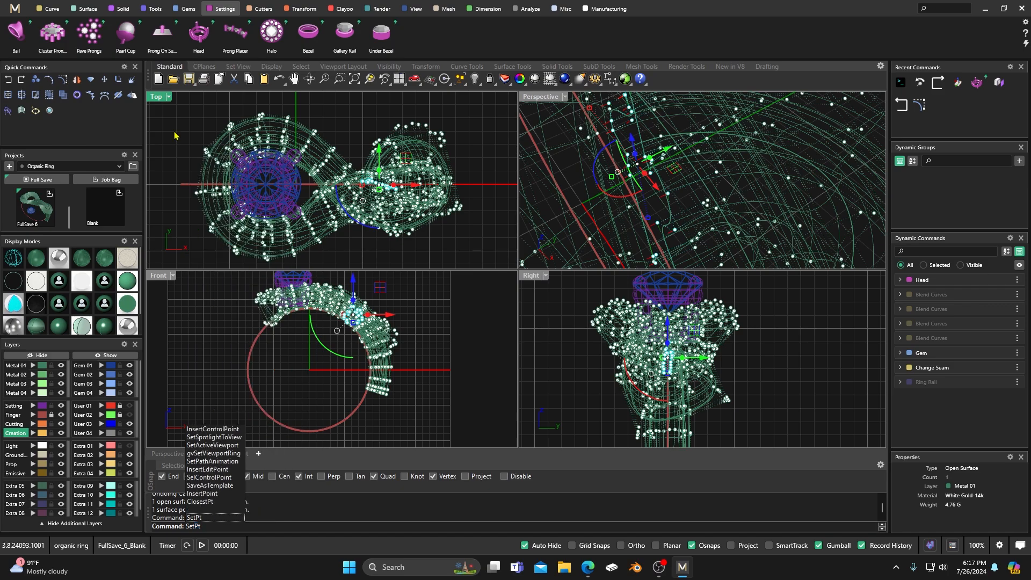
{"action": "key", "text": "Return"}
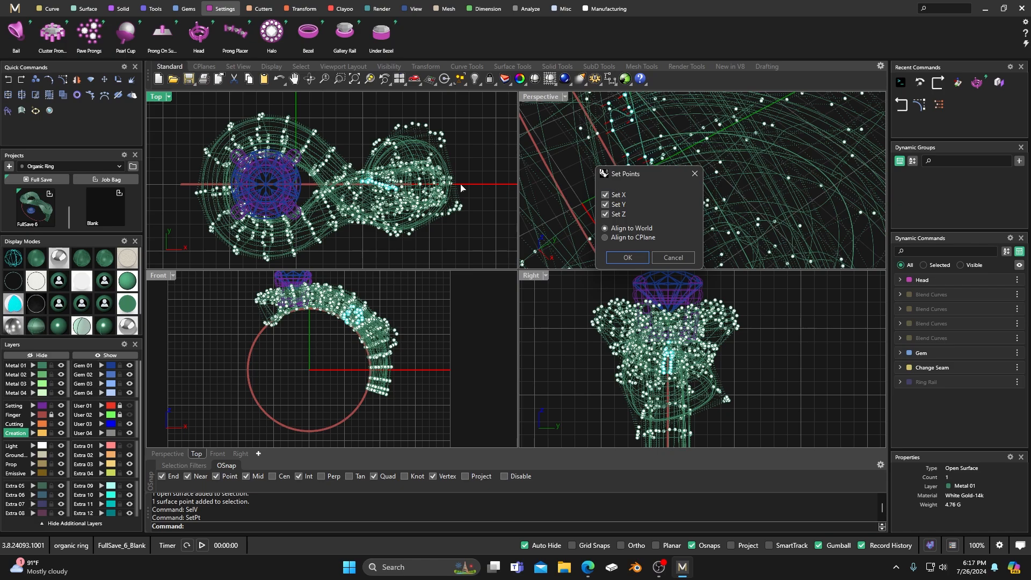
{"action": "scroll", "coordinate": [400, 198], "scroll_direction": "up", "scroll_amount": 5}
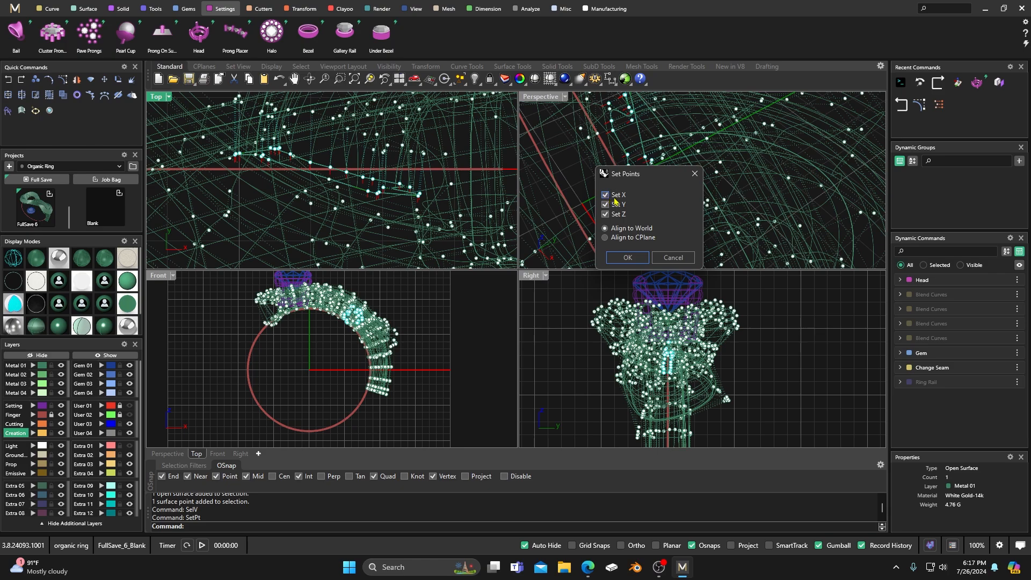
{"action": "left_click", "coordinate": [606, 197]}
{"action": "left_click", "coordinate": [627, 257]}
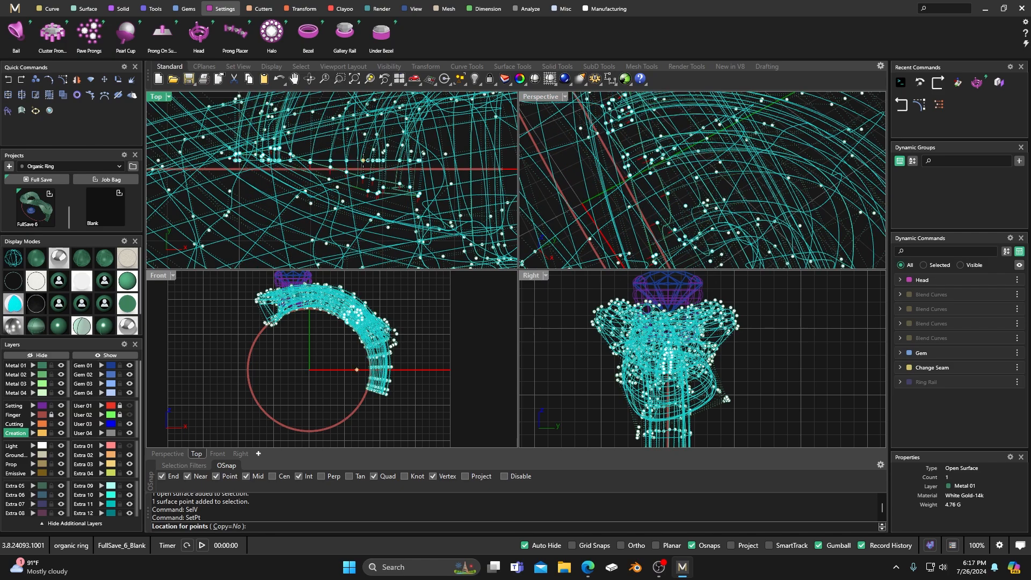
{"action": "left_click", "coordinate": [363, 155]}
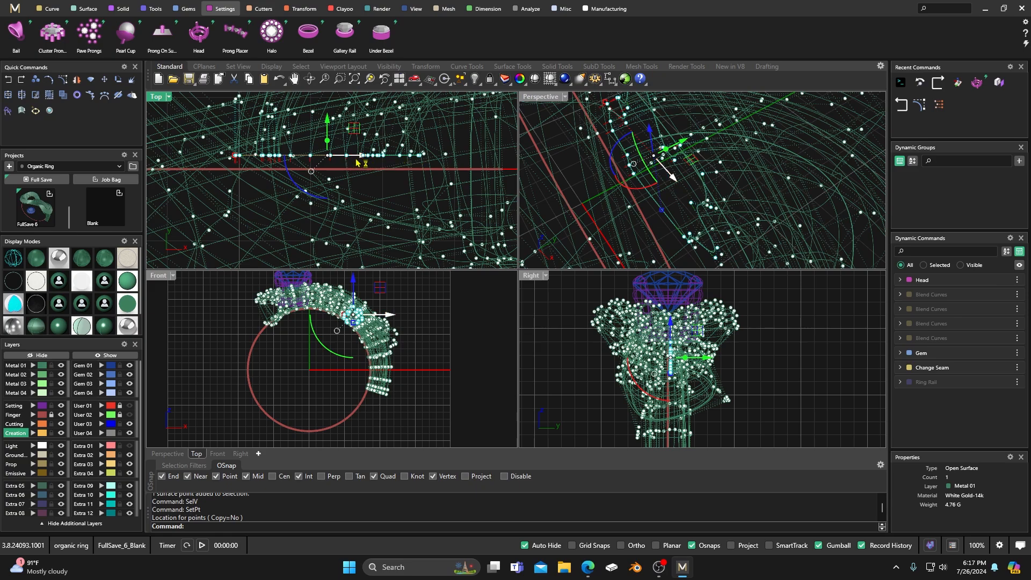
{"action": "key", "text": "Escape"}
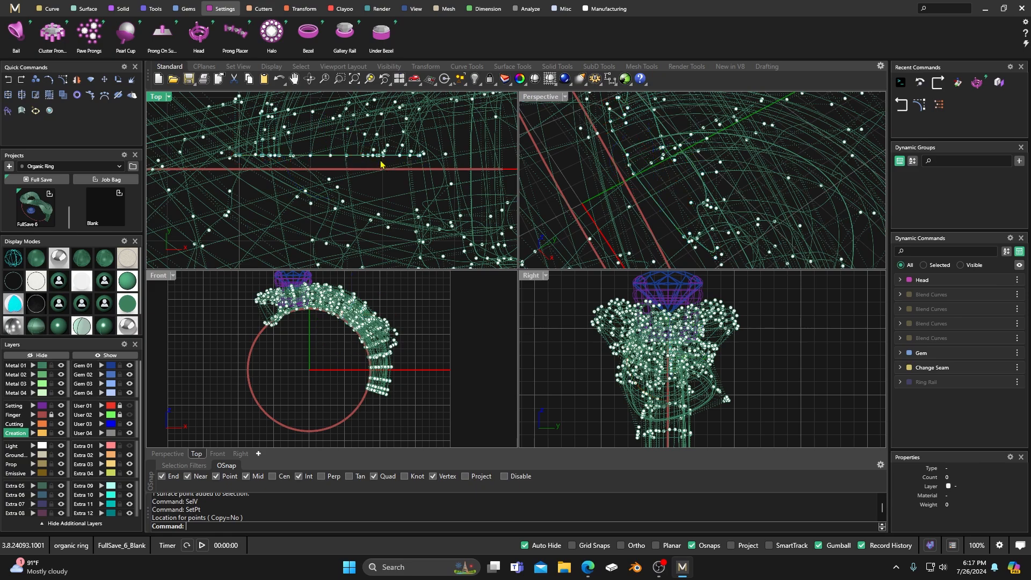
Step: Turn off the control points, cap both ends of the ring surface, and check that it is a closed polysurface
{"action": "double_click", "coordinate": [544, 100]}
{"action": "right_click_drag", "start_coordinate": [489, 171], "coordinate": [464, 179]}
{"action": "key", "text": "Escape"}
{"action": "right_click_drag", "start_coordinate": [353, 210], "coordinate": [387, 233]}
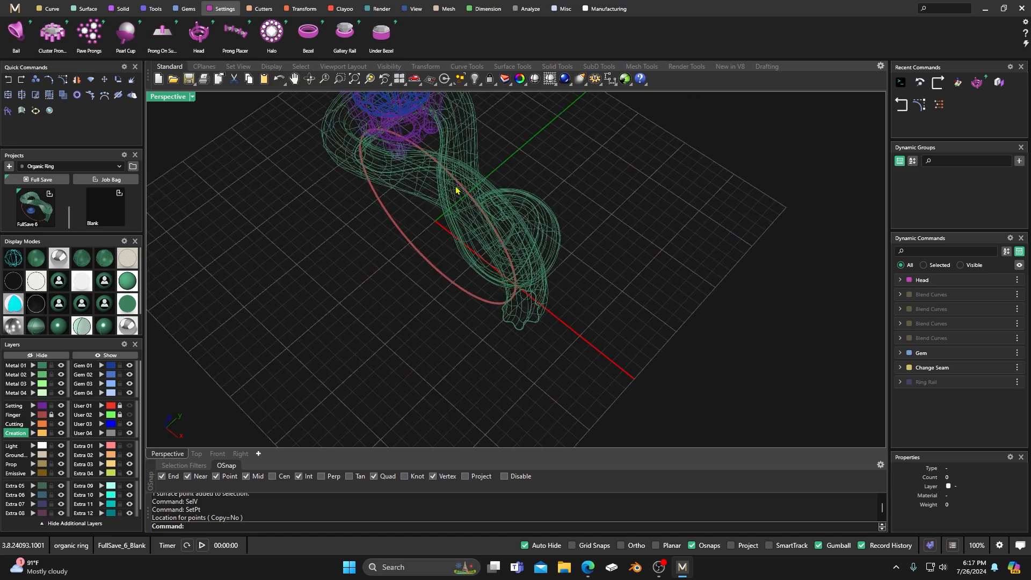
{"action": "left_click", "coordinate": [433, 190]}
{"action": "type", "text": "Cap"}
{"action": "key", "text": "Return"}
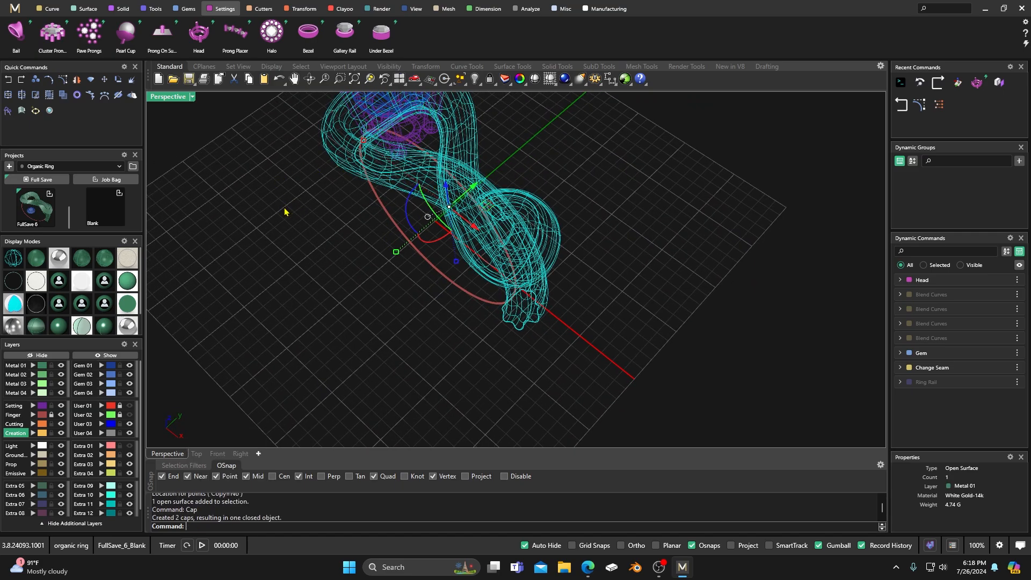
{"action": "key", "text": "Escape"}
{"action": "left_click", "coordinate": [544, 230]}
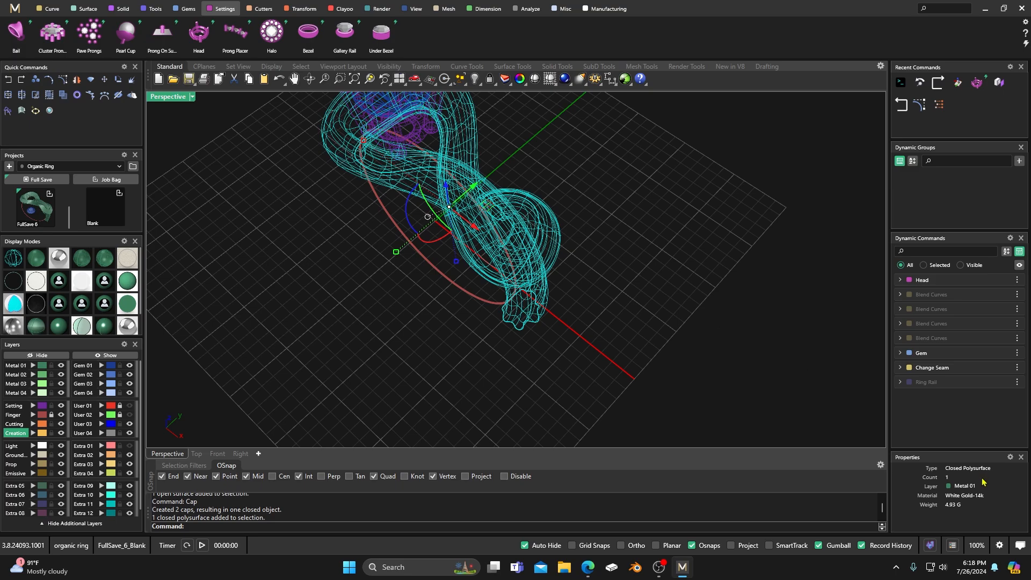
Step: Examine the capped ring, its knot and the gem head from several angles in the Perspective view
{"action": "left_click", "coordinate": [661, 288]}
{"action": "right_click_drag", "start_coordinate": [660, 288], "coordinate": [527, 200]}
{"action": "scroll", "coordinate": [599, 319], "scroll_direction": "down", "scroll_amount": 6}
{"action": "scroll", "coordinate": [525, 227], "scroll_direction": "up", "scroll_amount": 7}
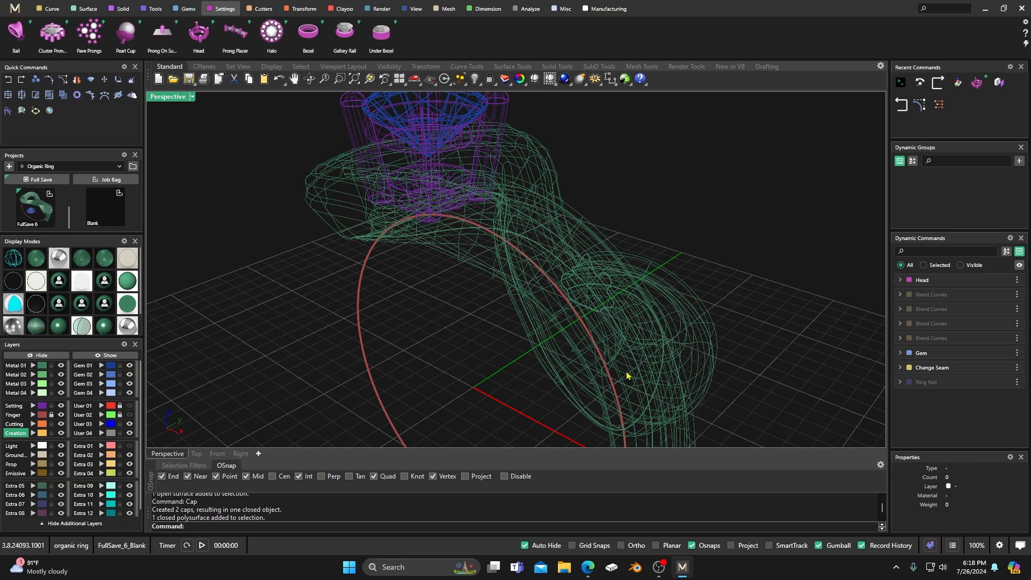
{"action": "scroll", "coordinate": [350, 193], "scroll_direction": "down", "scroll_amount": 8}
{"action": "right_click_drag", "start_coordinate": [351, 193], "coordinate": [424, 248]}
{"action": "scroll", "coordinate": [502, 180], "scroll_direction": "down", "scroll_amount": 4}
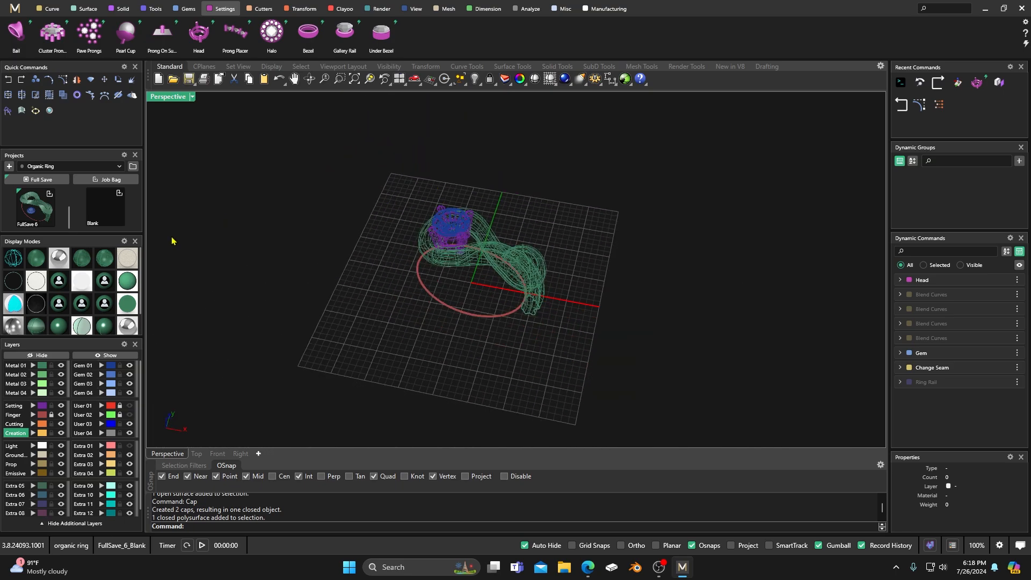
Step: Restore the four-view layout and show the ring in shaded display in all views
{"action": "left_click", "coordinate": [39, 260]}
{"action": "right_click_drag", "start_coordinate": [269, 216], "coordinate": [273, 242]}
{"action": "double_click", "coordinate": [169, 98]}
{"action": "scroll", "coordinate": [306, 175], "scroll_direction": "down", "scroll_amount": 3}
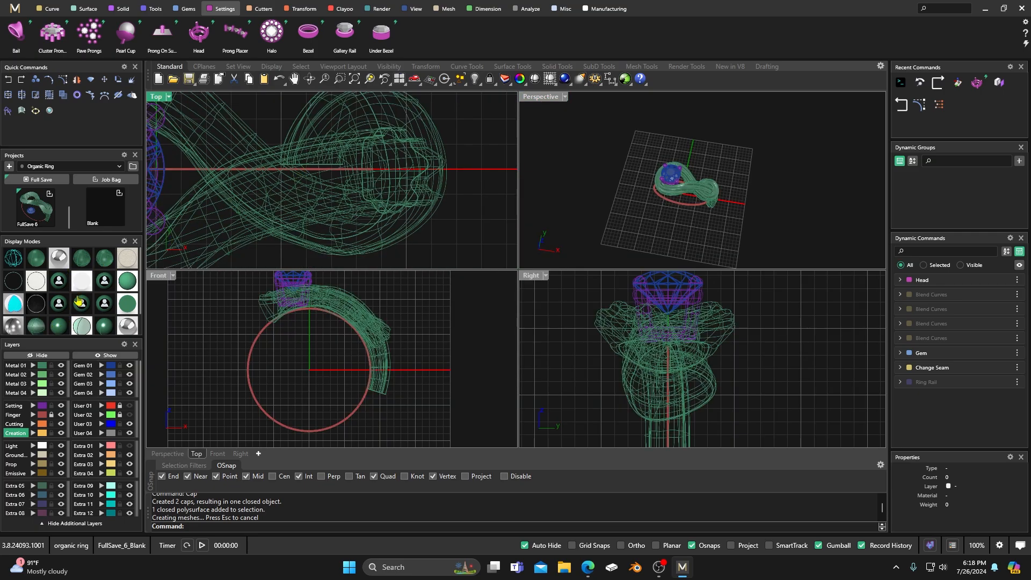
{"action": "left_click", "coordinate": [36, 325]}
{"action": "scroll", "coordinate": [387, 204], "scroll_direction": "down", "scroll_amount": 4}
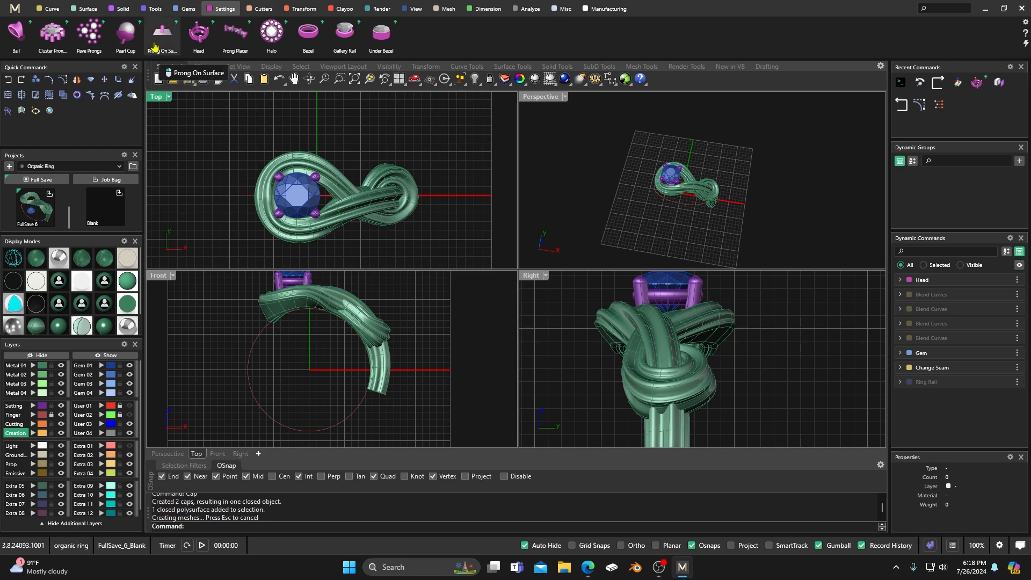
Step: Turn off object snaps and draw a diagonal line across the upper strand between the gem and the knot in the Top view
{"action": "left_click", "coordinate": [48, 8]}
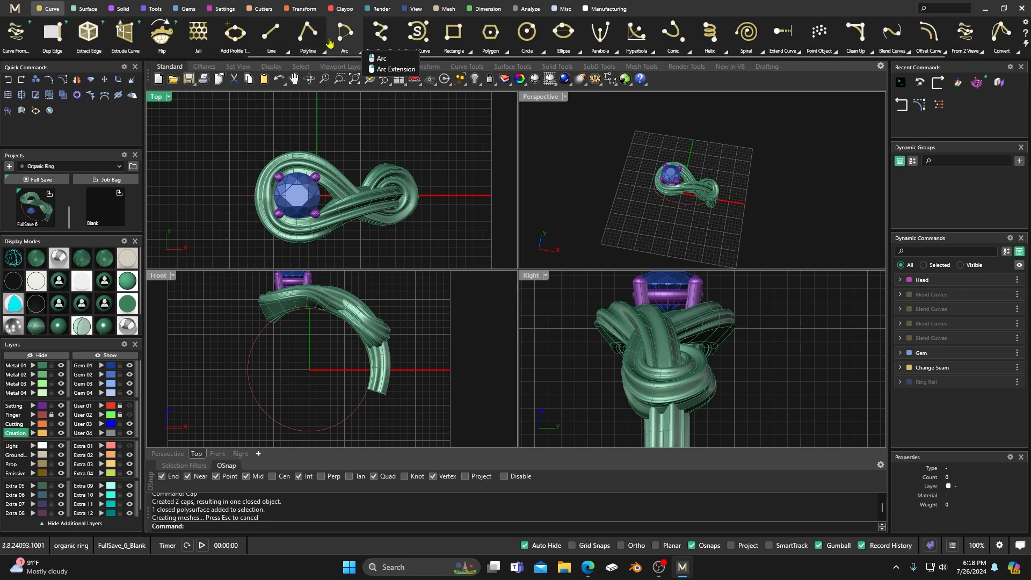
{"action": "left_click", "coordinate": [271, 34]}
{"action": "scroll", "coordinate": [353, 171], "scroll_direction": "up", "scroll_amount": 3}
{"action": "scroll", "coordinate": [352, 172], "scroll_direction": "up", "scroll_amount": 2}
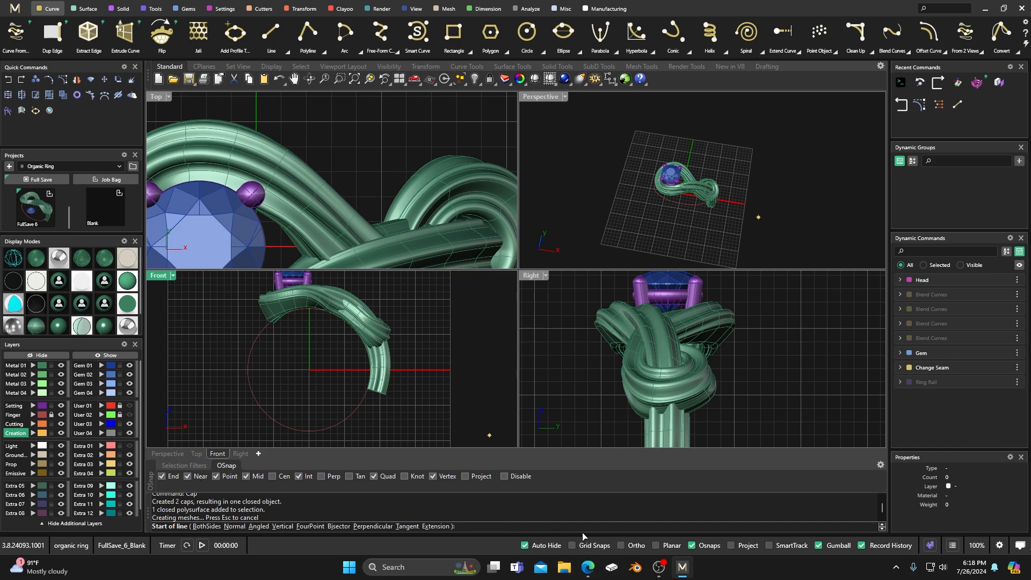
{"action": "left_click", "coordinate": [691, 545]}
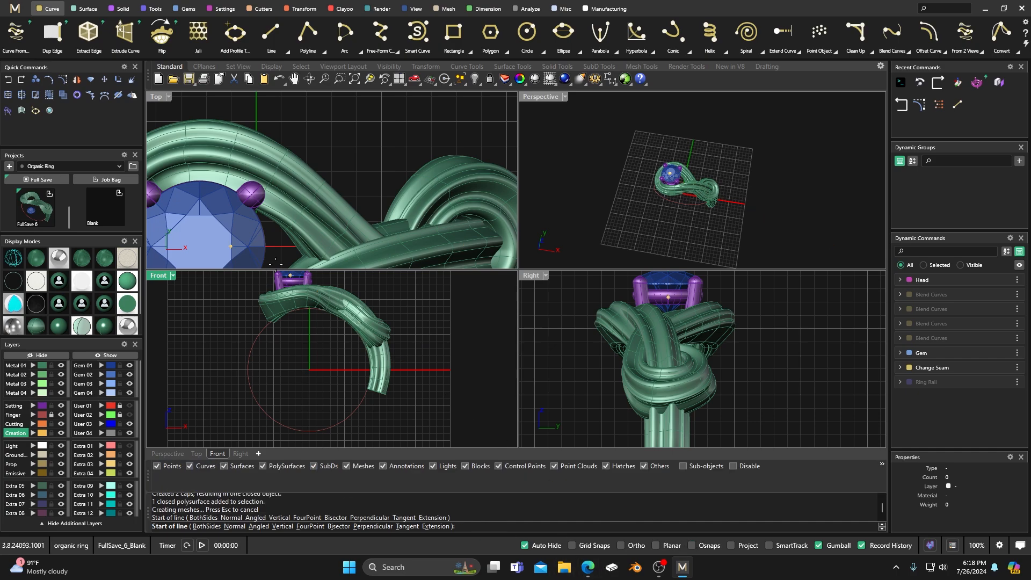
{"action": "left_click", "coordinate": [273, 236]}
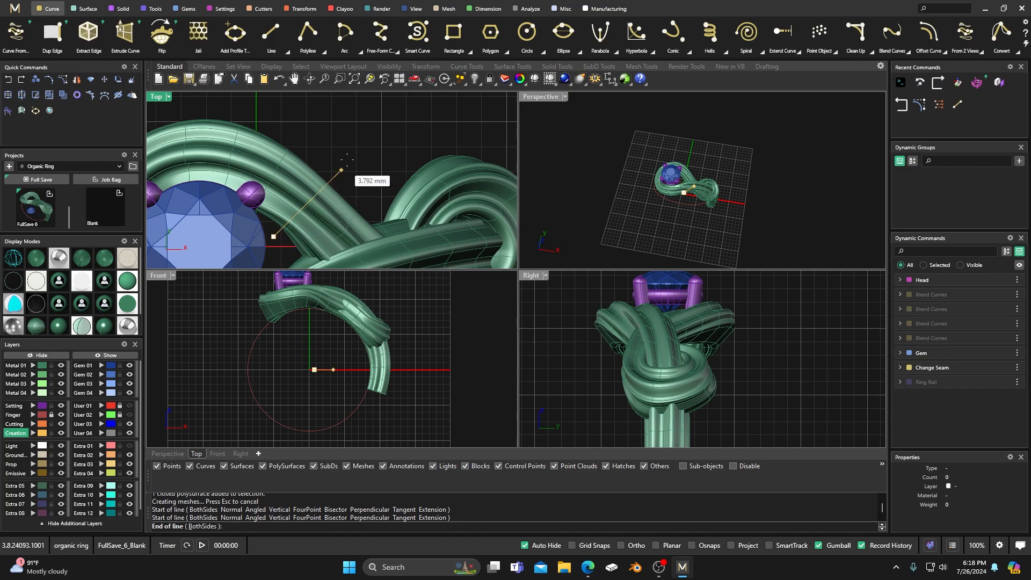
{"action": "left_click", "coordinate": [359, 142]}
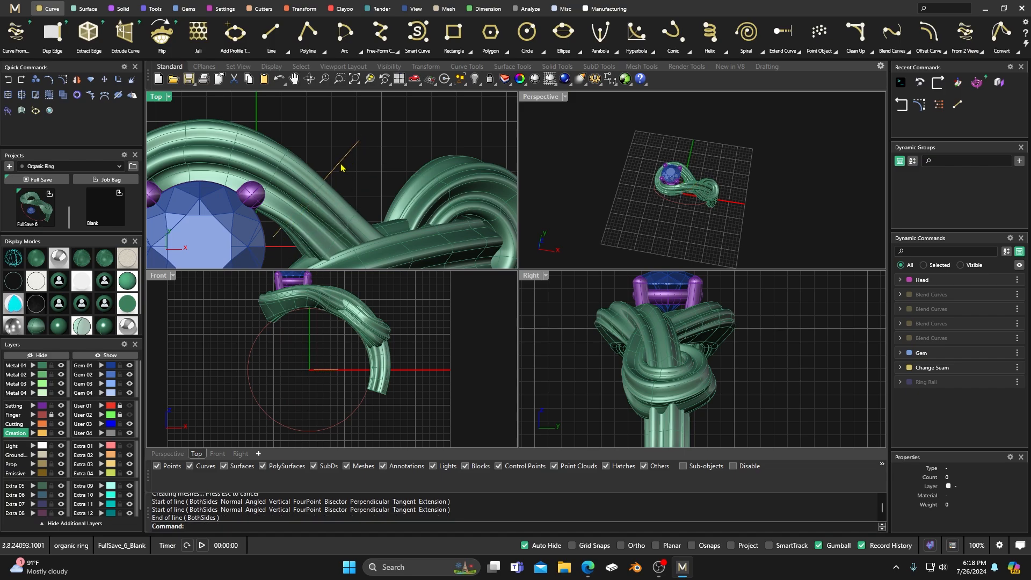
Step: Split the ring polysurface with the diagonal line and delete the line
{"action": "left_click", "coordinate": [334, 207]}
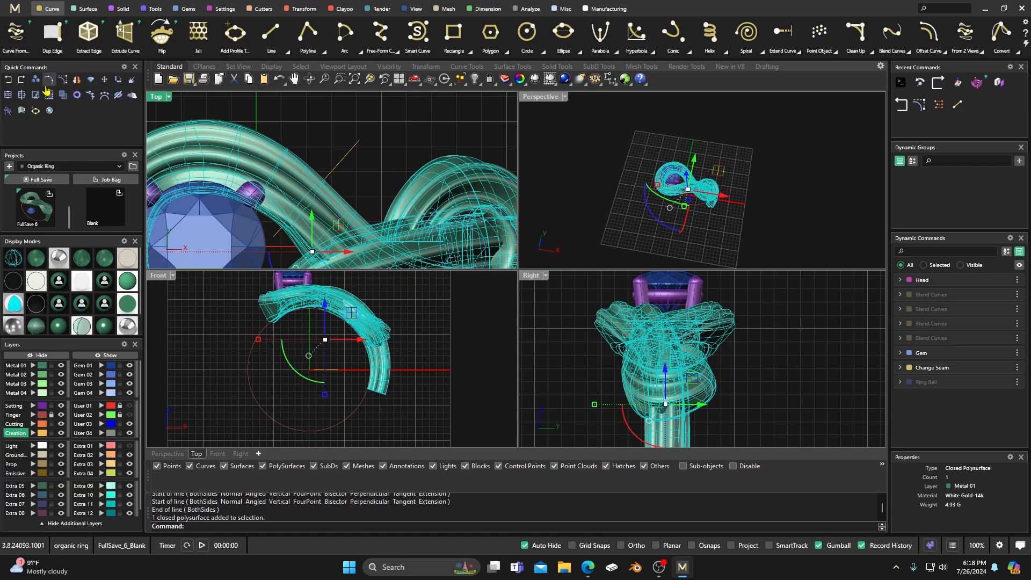
{"action": "left_click", "coordinate": [22, 95]}
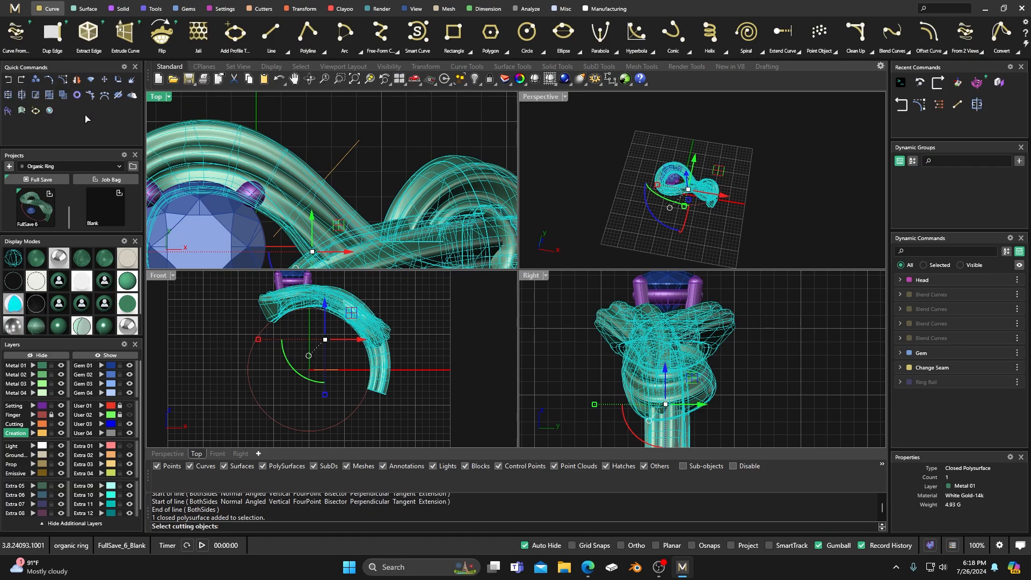
{"action": "left_click", "coordinate": [340, 168]}
{"action": "key", "text": "Return"}
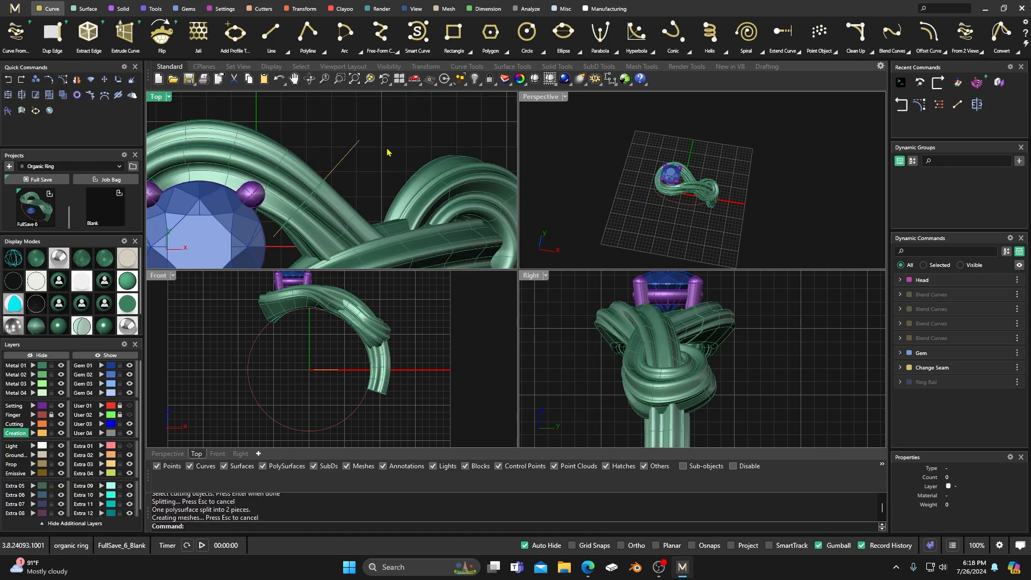
{"action": "left_click", "coordinate": [338, 165]}
{"action": "key", "text": "Delete"}
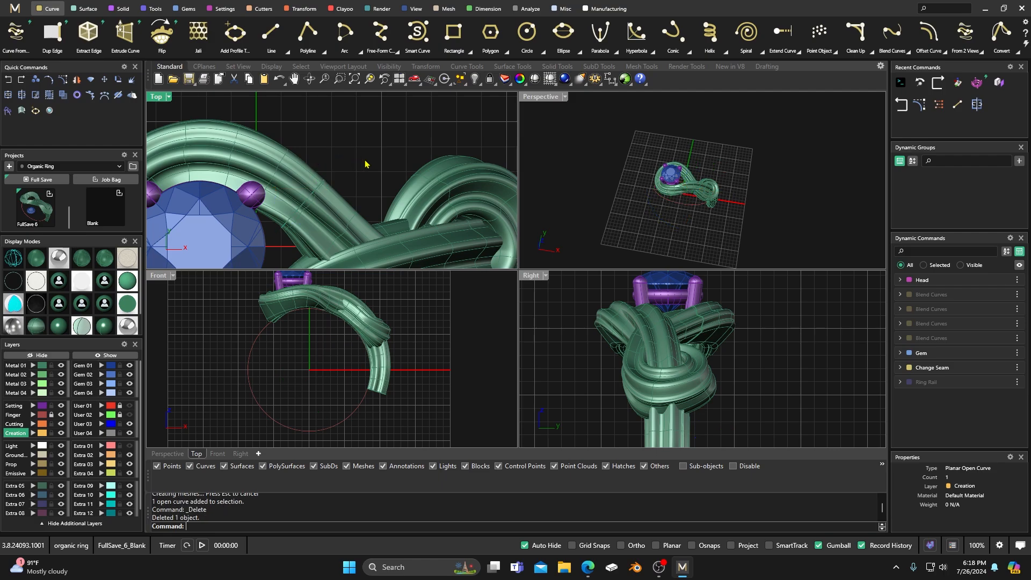
Step: Check the split ring pieces in a maximized Perspective view and hide the piece that loops around the gem
{"action": "double_click", "coordinate": [544, 100]}
{"action": "right_click_drag", "start_coordinate": [548, 260], "coordinate": [494, 232]}
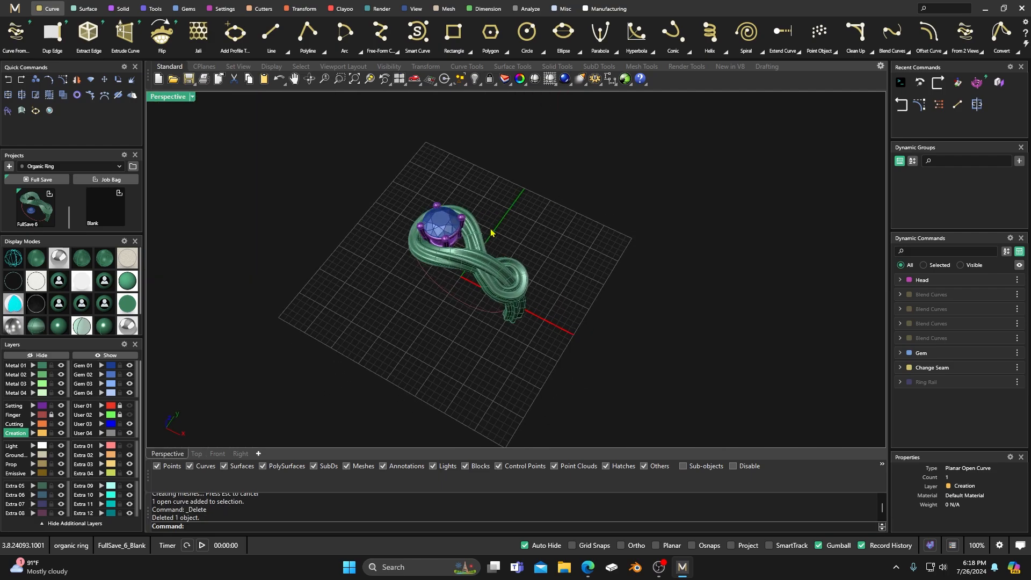
{"action": "scroll", "coordinate": [474, 233], "scroll_direction": "up", "scroll_amount": 8}
{"action": "left_click", "coordinate": [483, 350]}
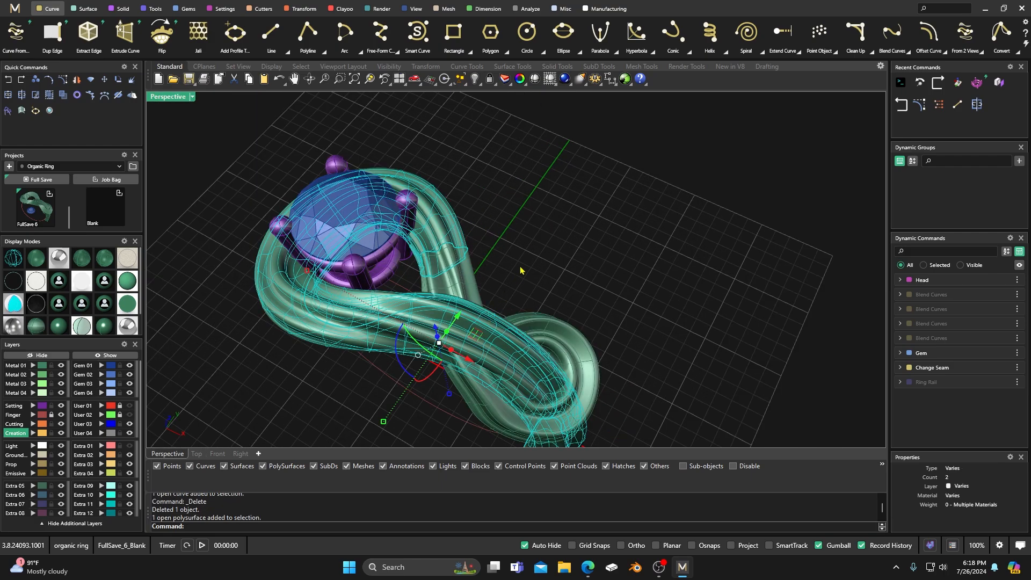
{"action": "left_click", "coordinate": [538, 257]}
{"action": "left_click", "coordinate": [467, 280]}
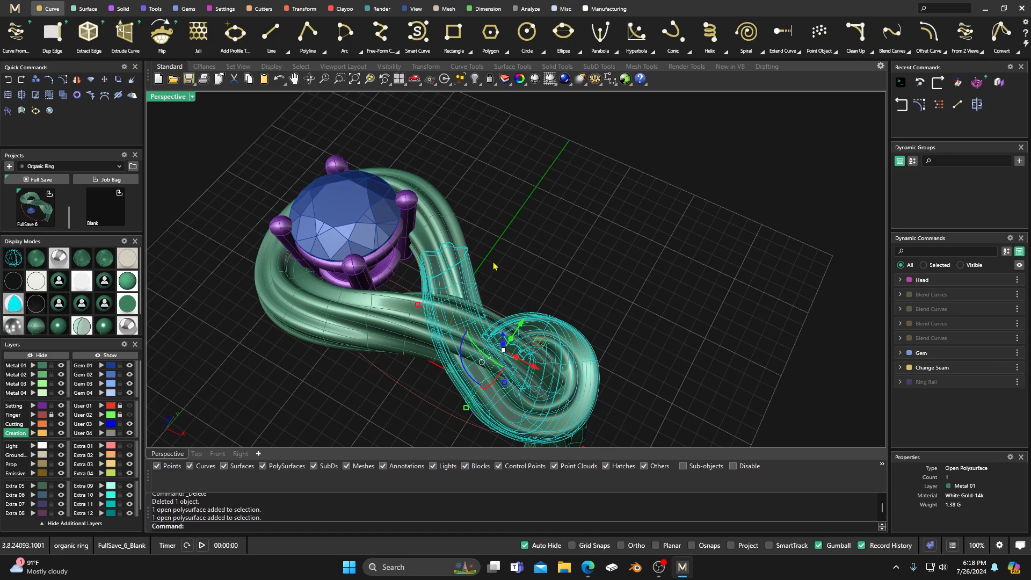
{"action": "left_click", "coordinate": [513, 255]}
{"action": "scroll", "coordinate": [462, 266], "scroll_direction": "up", "scroll_amount": 10}
{"action": "left_click", "coordinate": [411, 184]}
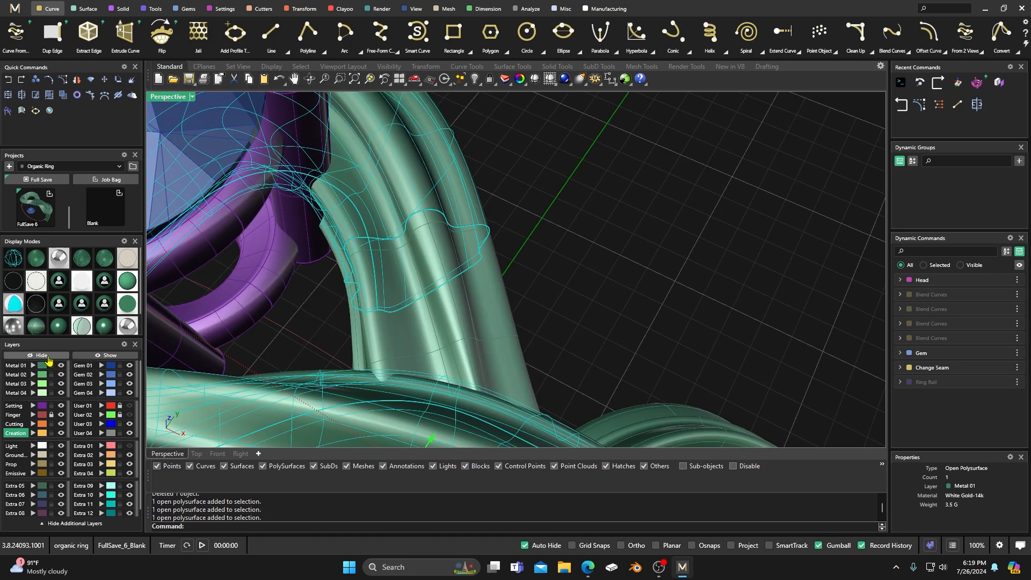
{"action": "left_click", "coordinate": [48, 355]}
Step: Cap the open end of the remaining knot piece where it was split near the gem
{"action": "scroll", "coordinate": [413, 237], "scroll_direction": "down", "scroll_amount": 4}
{"action": "scroll", "coordinate": [412, 236], "scroll_direction": "down", "scroll_amount": 5}
{"action": "right_click_drag", "start_coordinate": [379, 308], "coordinate": [687, 201]}
{"action": "scroll", "coordinate": [682, 191], "scroll_direction": "up", "scroll_amount": 8}
{"action": "left_click", "coordinate": [676, 199]}
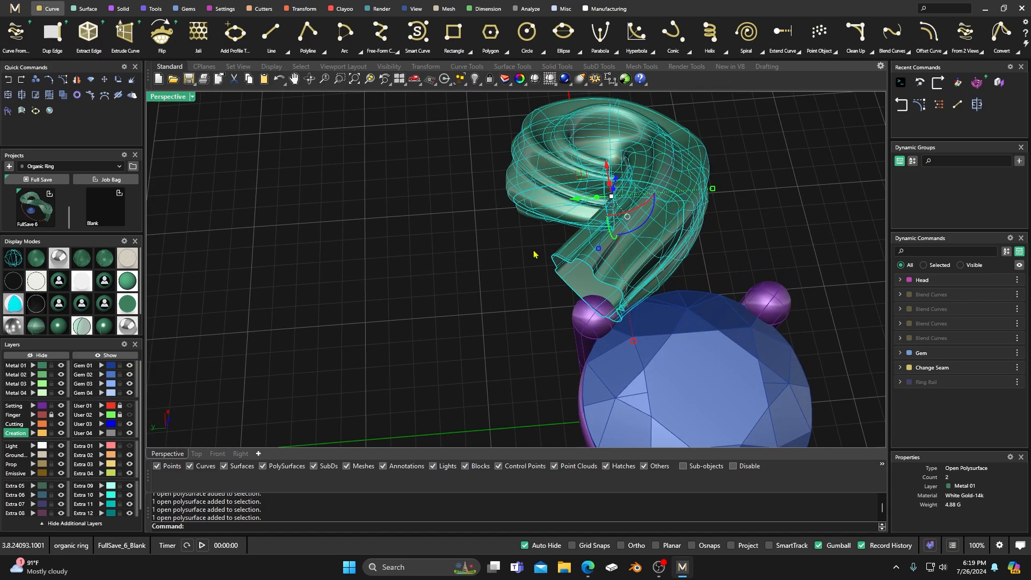
{"action": "key", "text": "Return"}
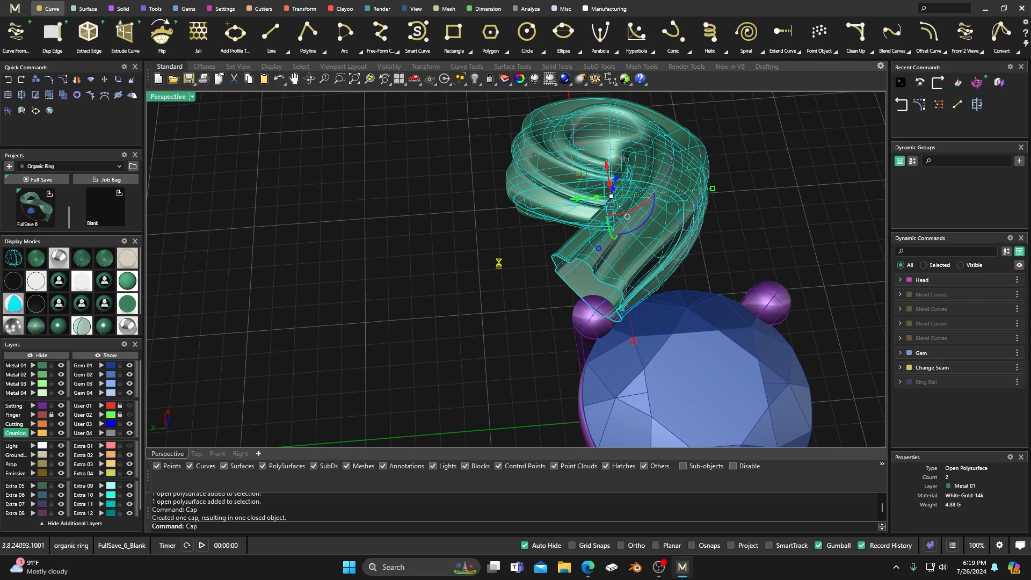
Step: Move the capped knot piece to the Metal 04 layer and turn that layer off
{"action": "left_click", "coordinate": [624, 239]}
{"action": "left_click", "coordinate": [827, 257]}
{"action": "left_click", "coordinate": [661, 226]}
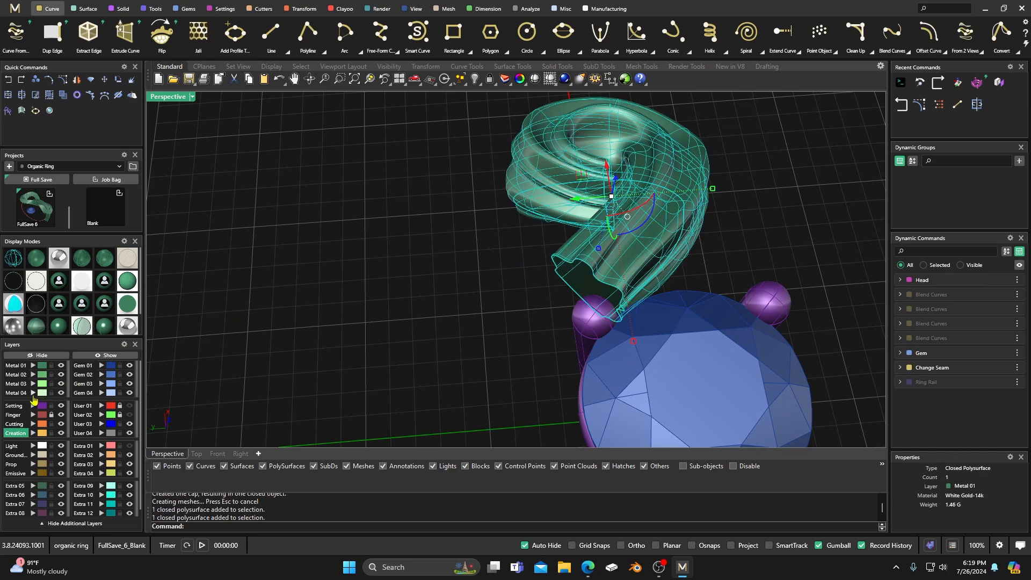
{"action": "left_click", "coordinate": [33, 394]}
{"action": "left_click", "coordinate": [61, 393]}
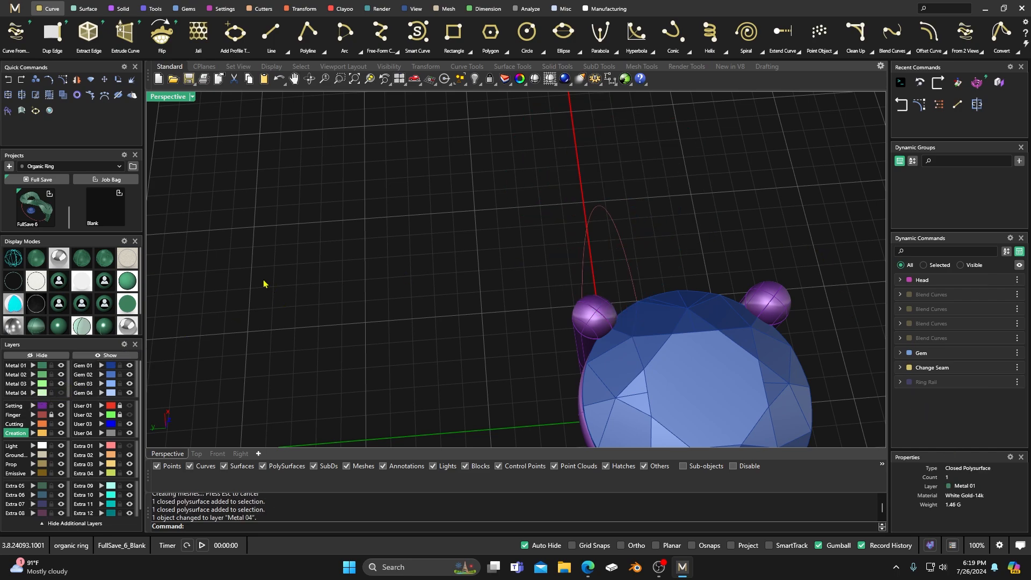
Step: Show the hidden loop piece and cap its open split end beside the gem head
{"action": "left_click", "coordinate": [102, 355]}
{"action": "right_click_drag", "start_coordinate": [436, 216], "coordinate": [518, 166]}
{"action": "scroll", "coordinate": [525, 239], "scroll_direction": "down", "scroll_amount": 8}
{"action": "right_click_drag", "start_coordinate": [525, 239], "coordinate": [490, 156]}
{"action": "scroll", "coordinate": [543, 220], "scroll_direction": "up", "scroll_amount": 8}
{"action": "scroll", "coordinate": [554, 303], "scroll_direction": "up", "scroll_amount": 4}
{"action": "right_click_drag", "start_coordinate": [554, 387], "coordinate": [454, 236]}
{"action": "scroll", "coordinate": [600, 389], "scroll_direction": "down", "scroll_amount": 10}
{"action": "scroll", "coordinate": [454, 230], "scroll_direction": "up", "scroll_amount": 6}
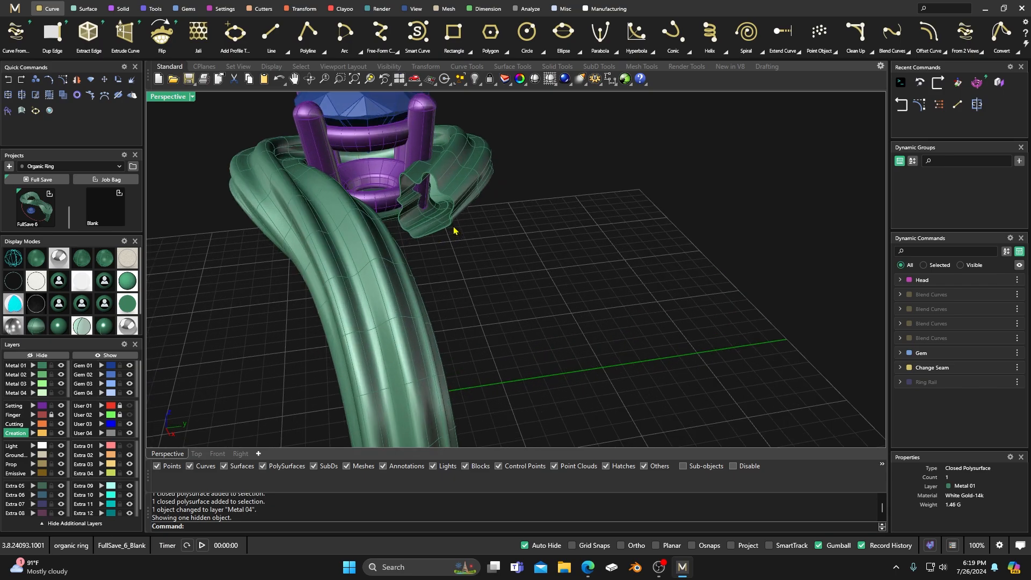
{"action": "right_click_drag", "start_coordinate": [466, 272], "coordinate": [456, 307]}
{"action": "left_click", "coordinate": [468, 125]}
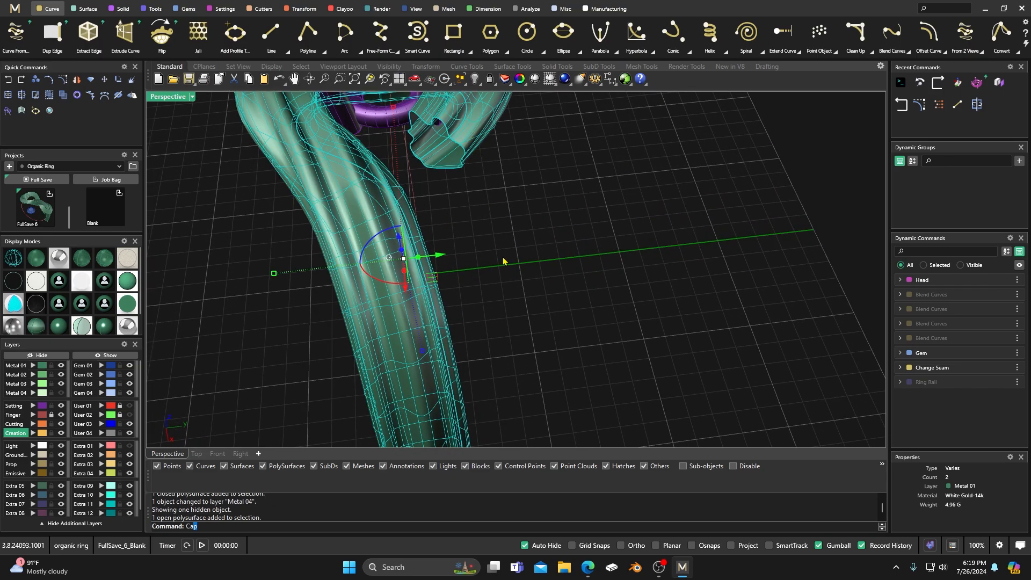
{"action": "key", "text": "Return"}
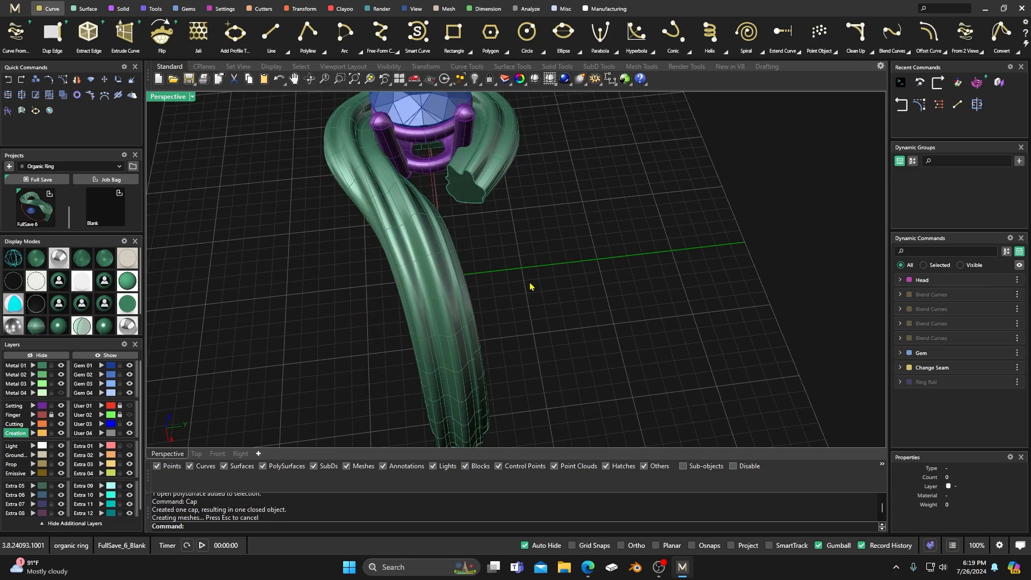
Step: Turn the Metal 04 layer back on, select each ring piece to check it is closed, and examine both from several angles
{"action": "right_click_drag", "start_coordinate": [530, 287], "coordinate": [550, 304]}
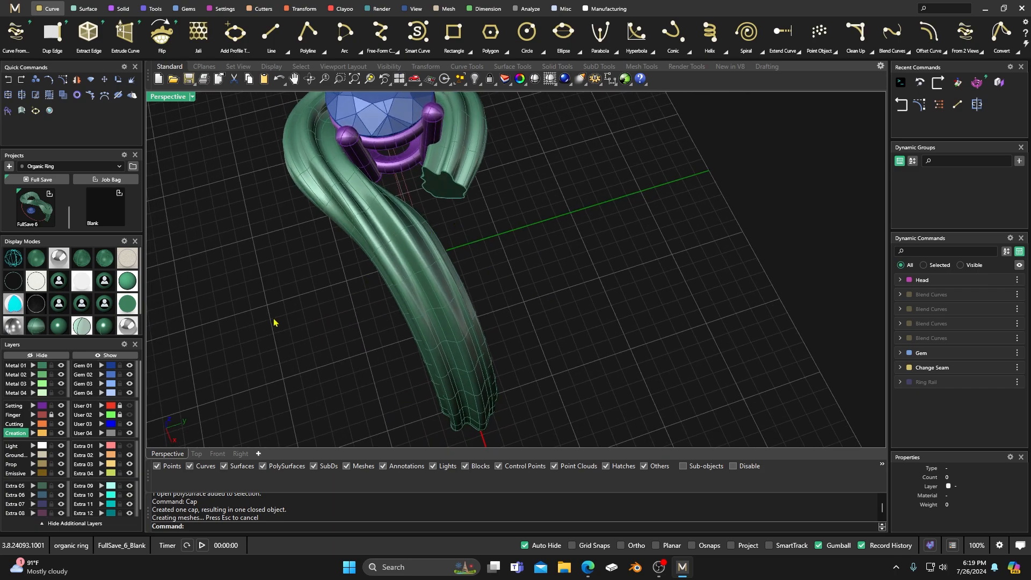
{"action": "left_click", "coordinate": [61, 392]}
{"action": "left_click", "coordinate": [347, 226]}
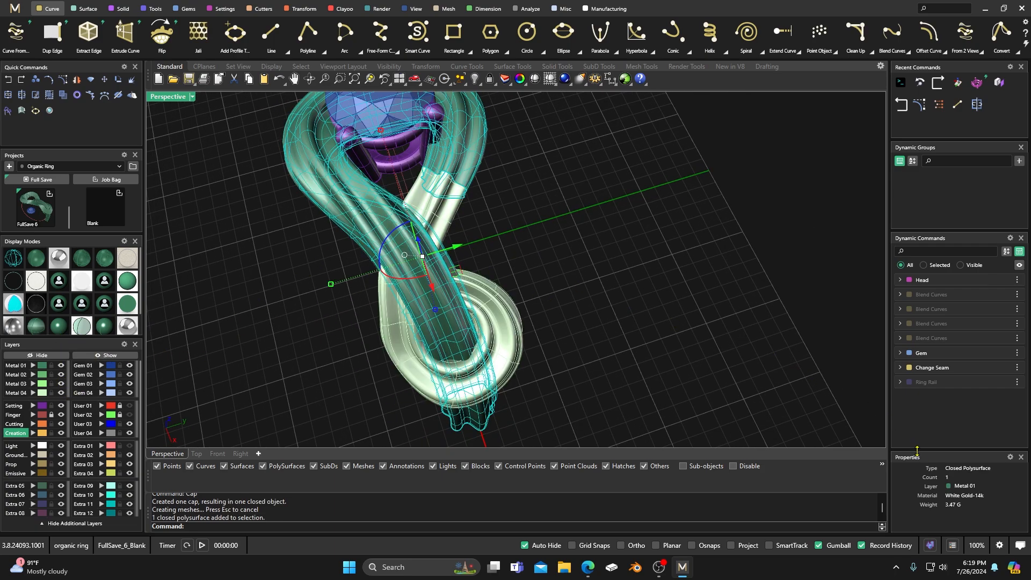
{"action": "key", "text": "Escape"}
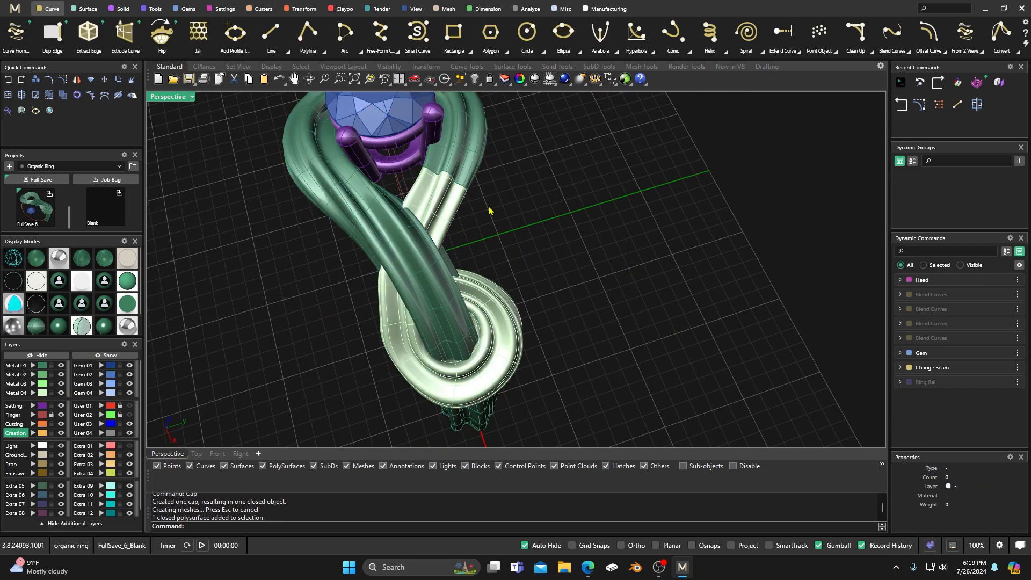
{"action": "left_click", "coordinate": [453, 206]}
{"action": "left_click", "coordinate": [619, 280]}
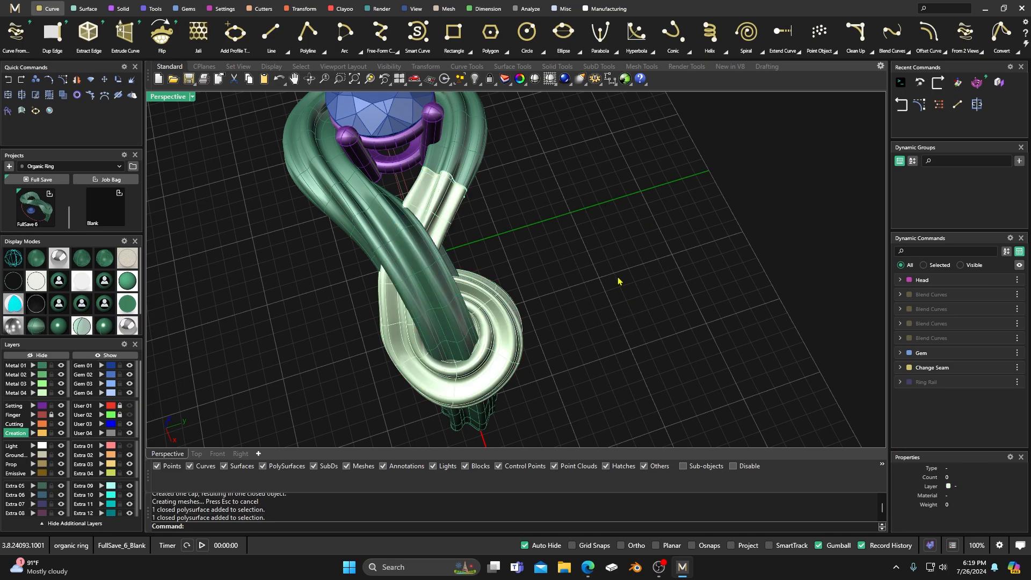
{"action": "scroll", "coordinate": [473, 298], "scroll_direction": "down", "scroll_amount": 4}
{"action": "right_click_drag", "start_coordinate": [472, 333], "coordinate": [538, 228]}
{"action": "scroll", "coordinate": [538, 227], "scroll_direction": "down", "scroll_amount": 4}
{"action": "scroll", "coordinate": [533, 300], "scroll_direction": "up", "scroll_amount": 6}
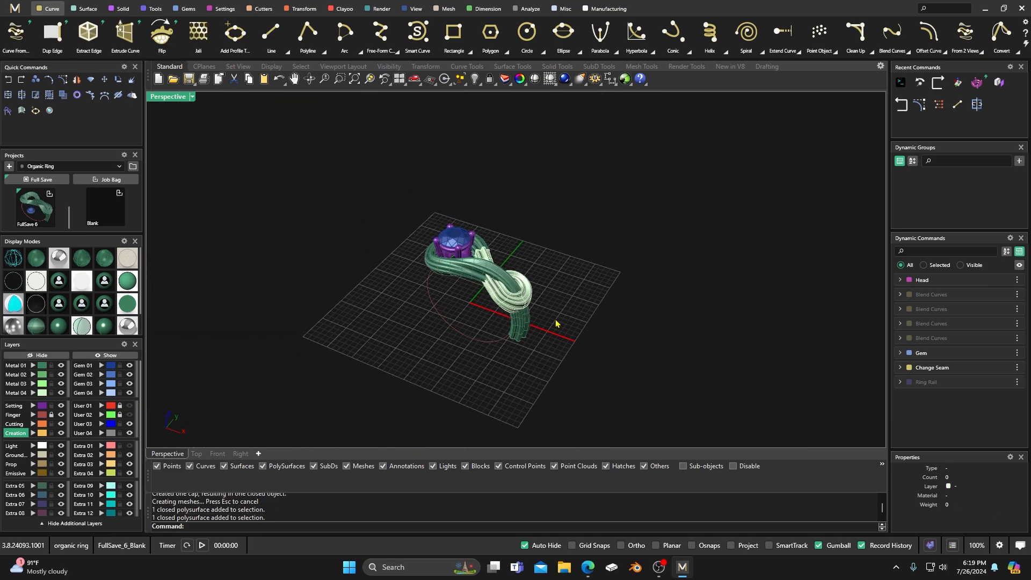
{"action": "right_click_drag", "start_coordinate": [501, 361], "coordinate": [543, 240]}
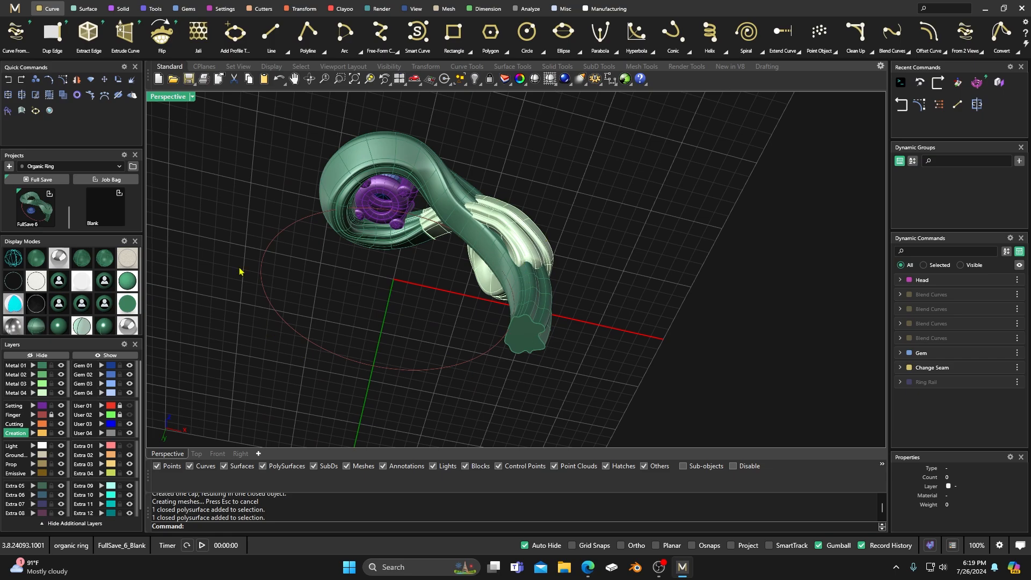
{"action": "right_click_drag", "start_coordinate": [615, 168], "coordinate": [470, 267]}
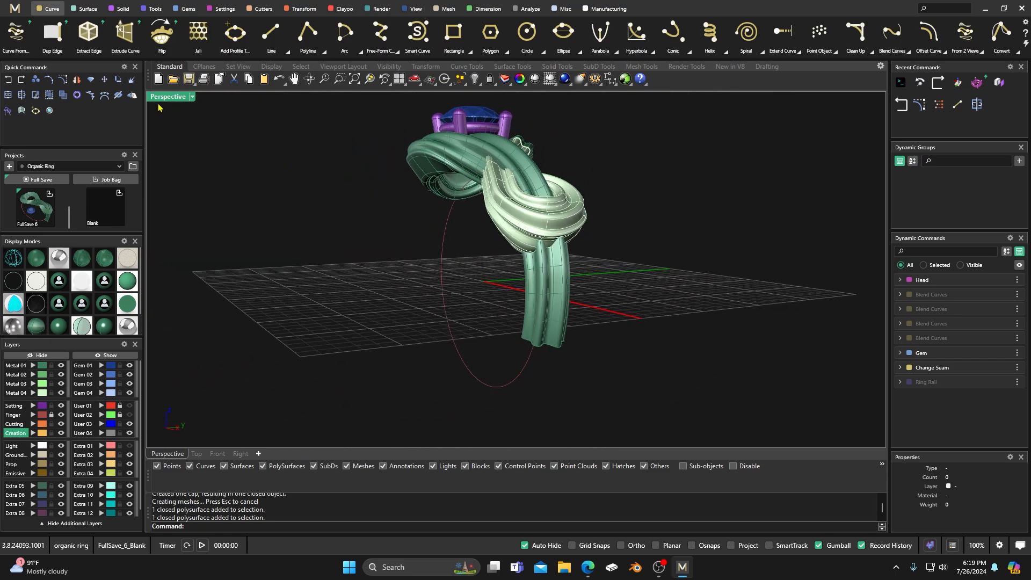
{"action": "scroll", "coordinate": [831, 45], "scroll_direction": "down", "scroll_amount": 3}
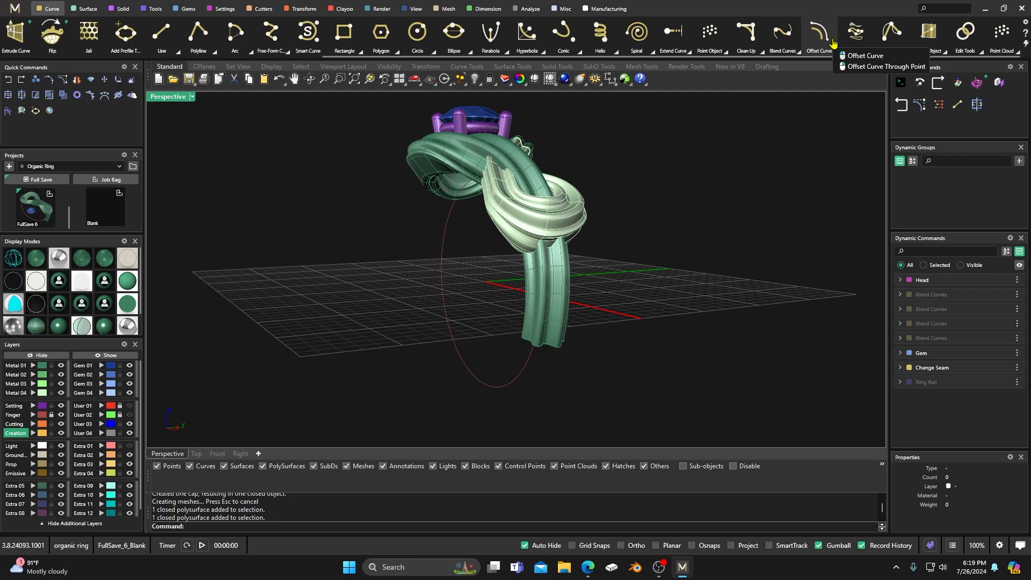
{"action": "left_click", "coordinate": [943, 52]}
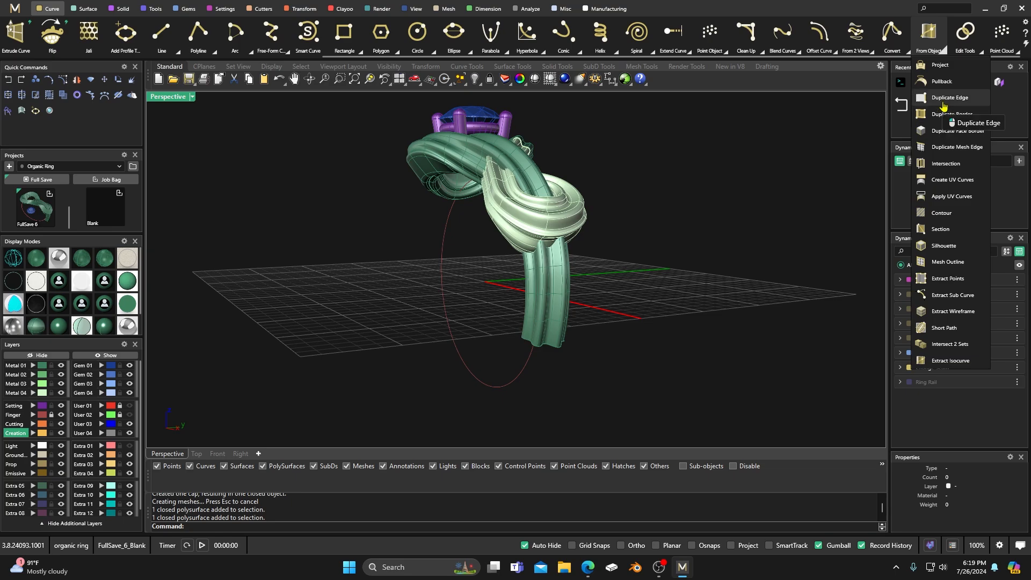
{"action": "left_click", "coordinate": [943, 101]}
{"action": "right_click_drag", "start_coordinate": [568, 396], "coordinate": [667, 297]}
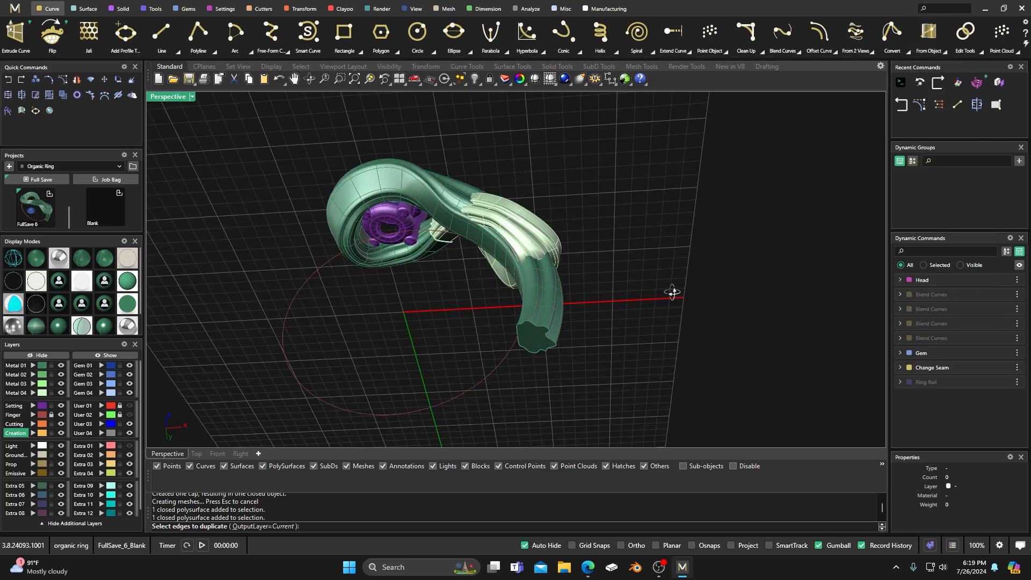
{"action": "scroll", "coordinate": [553, 347], "scroll_direction": "up", "scroll_amount": 4}
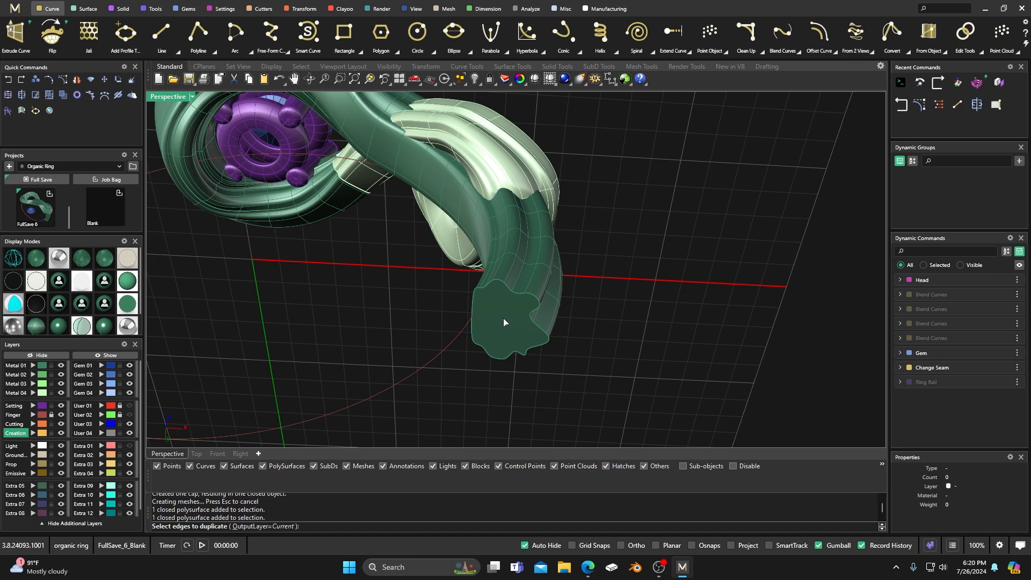
{"action": "key", "text": "Escape"}
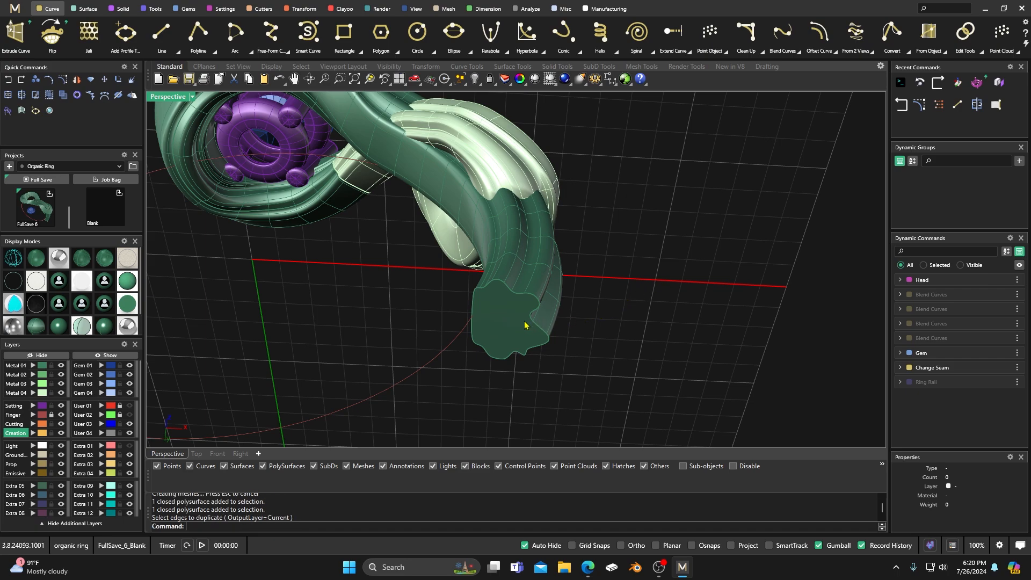
Step: Duplicate the border of the flat cap face at the band's lower end as a curve
{"action": "left_click", "coordinate": [501, 327]}
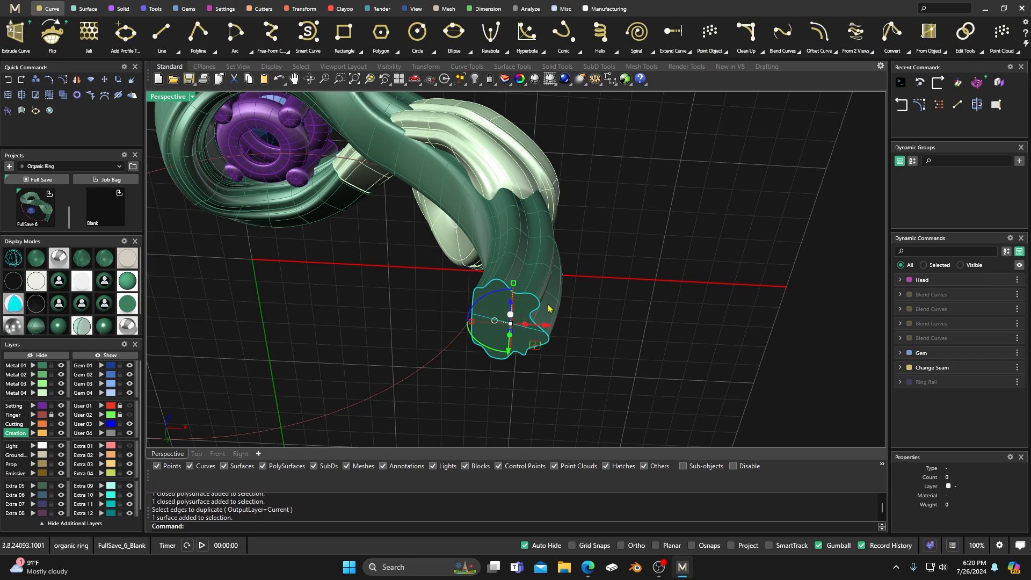
{"action": "left_click", "coordinate": [980, 51]}
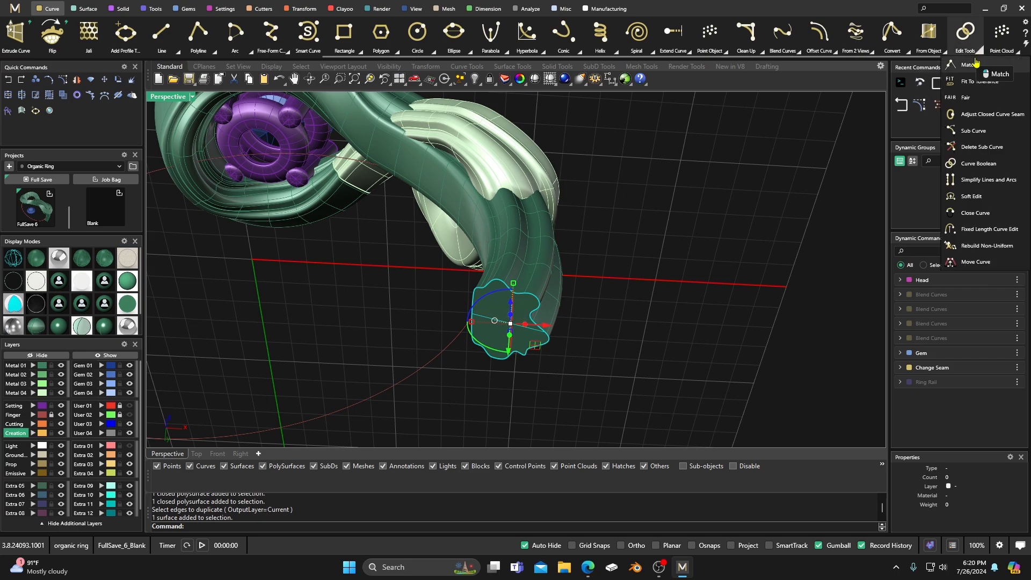
{"action": "left_click", "coordinate": [944, 51]}
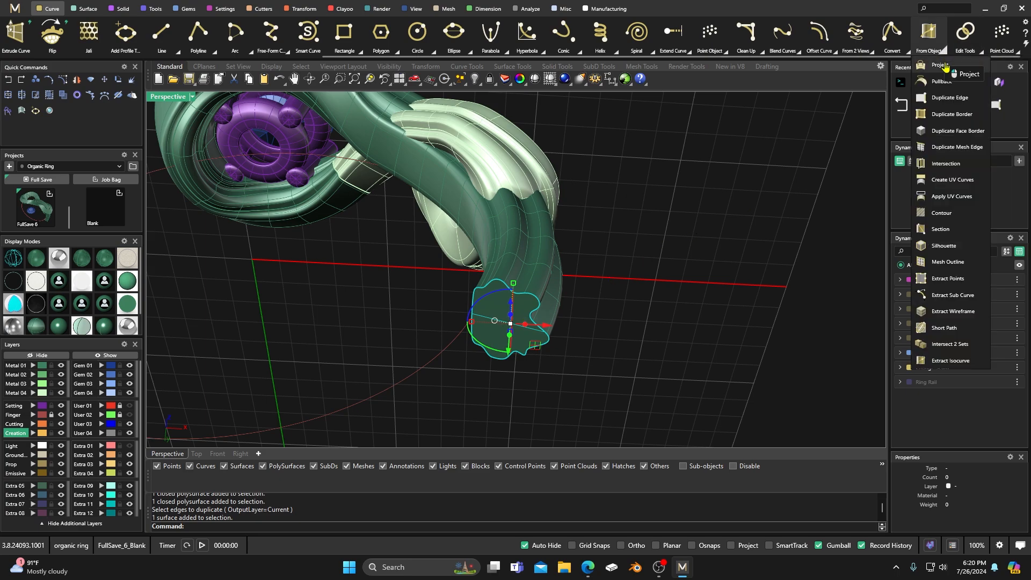
{"action": "left_click", "coordinate": [937, 114]}
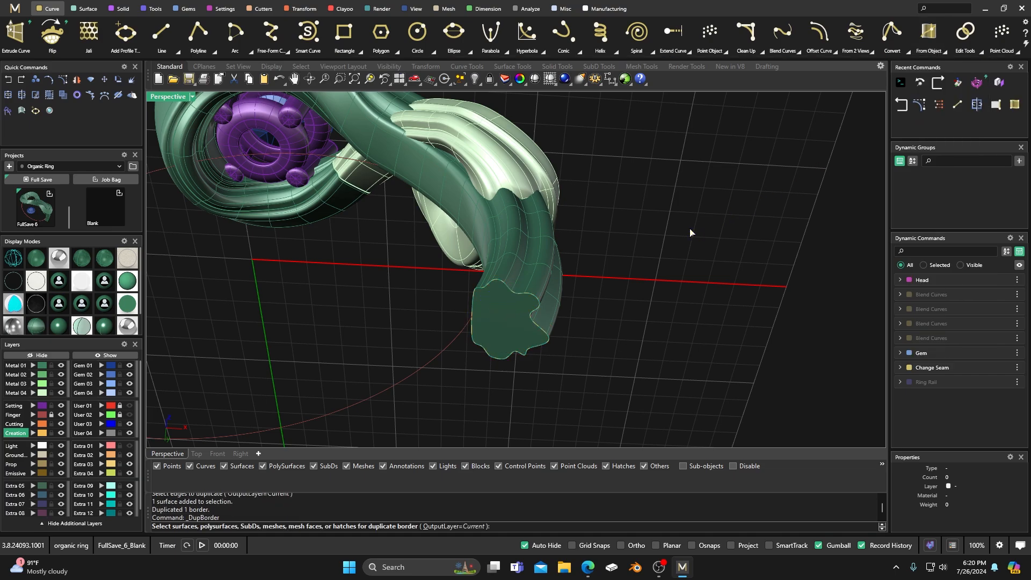
{"action": "scroll", "coordinate": [691, 229], "scroll_direction": "down", "scroll_amount": 4}
{"action": "scroll", "coordinate": [596, 292], "scroll_direction": "up", "scroll_amount": 5}
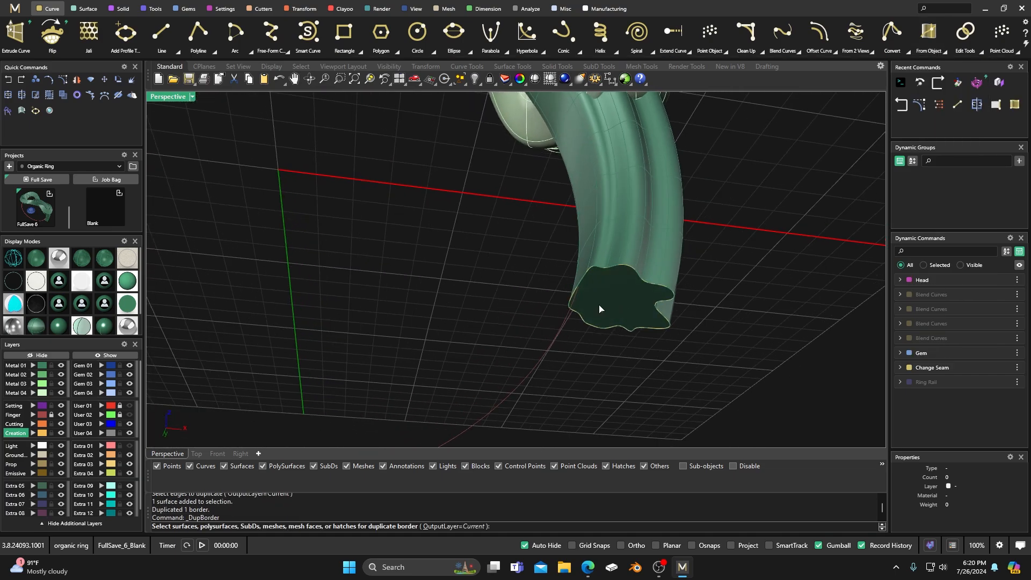
{"action": "left_click", "coordinate": [622, 270]}
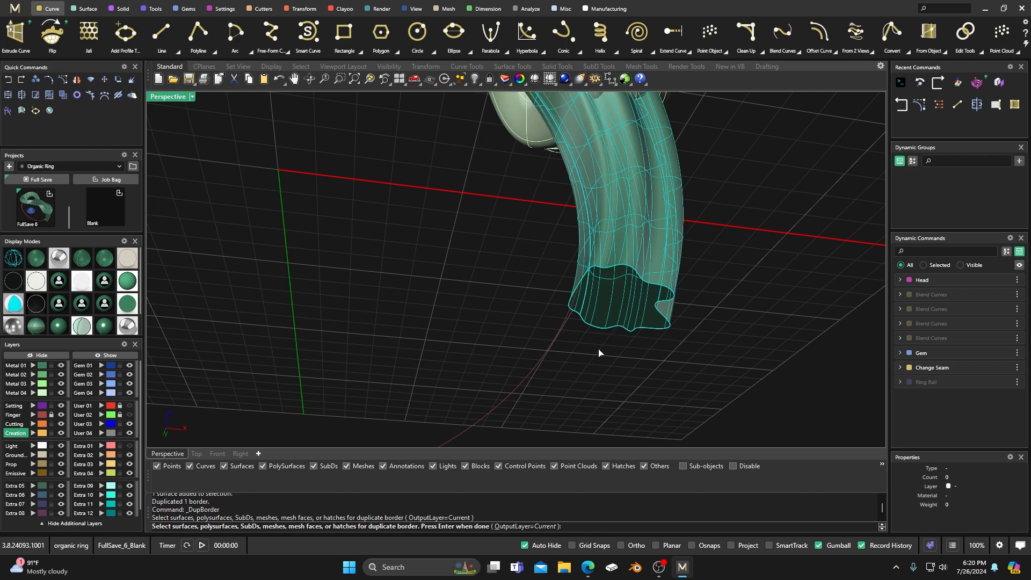
{"action": "key", "text": "Return"}
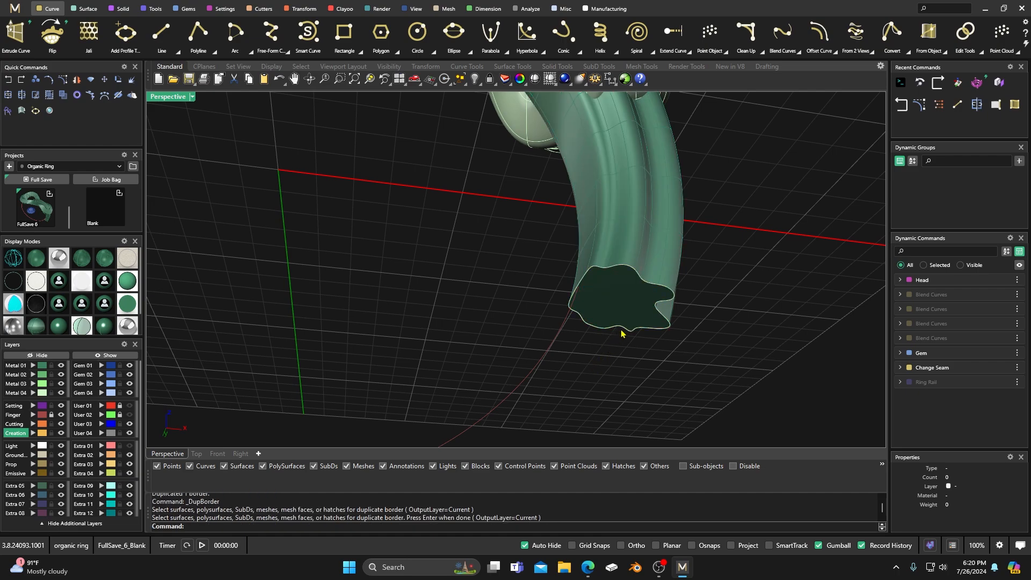
Step: Move the seam of the duplicated border curve at the band's lower end to the profile's inner edge, with object snaps enabled
{"action": "left_click", "coordinate": [618, 334]}
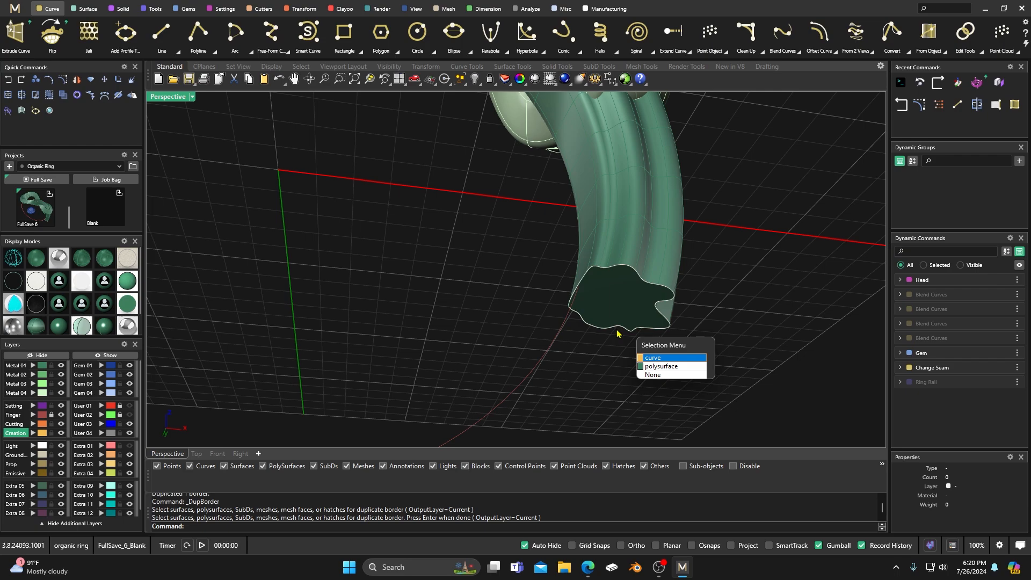
{"action": "left_click", "coordinate": [650, 358]}
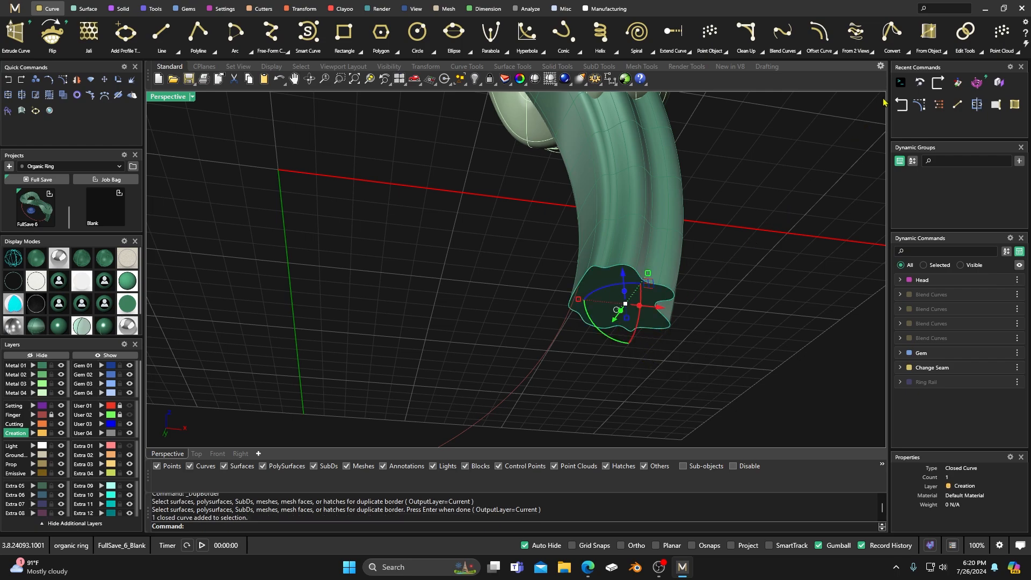
{"action": "left_click", "coordinate": [980, 54]}
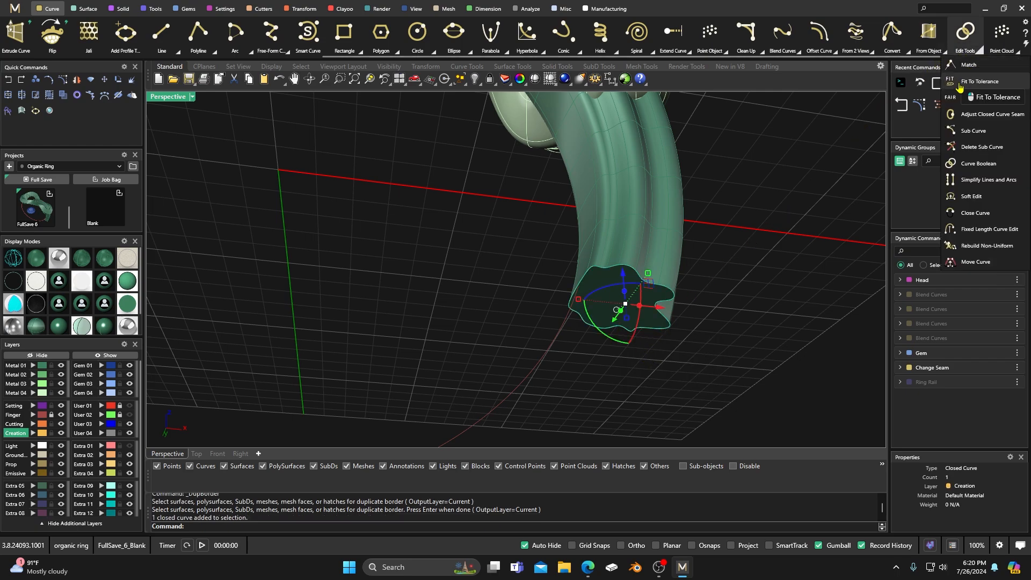
{"action": "left_click", "coordinate": [948, 117]}
{"action": "right_click_drag", "start_coordinate": [695, 237], "coordinate": [543, 353]}
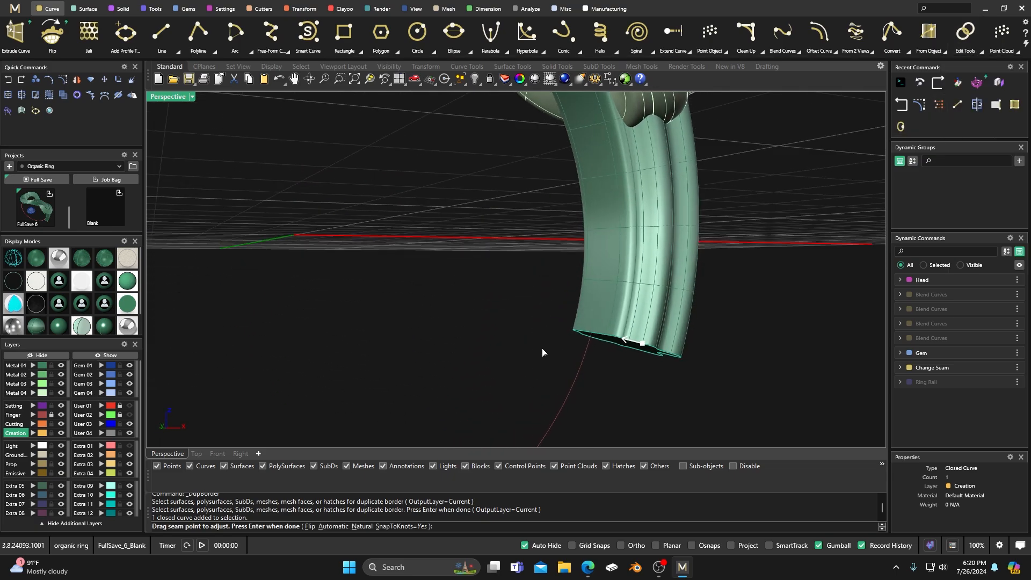
{"action": "right_click_drag", "start_coordinate": [621, 361], "coordinate": [614, 411]}
{"action": "left_click_drag", "start_coordinate": [631, 386], "coordinate": [578, 327]}
{"action": "left_click", "coordinate": [692, 545]}
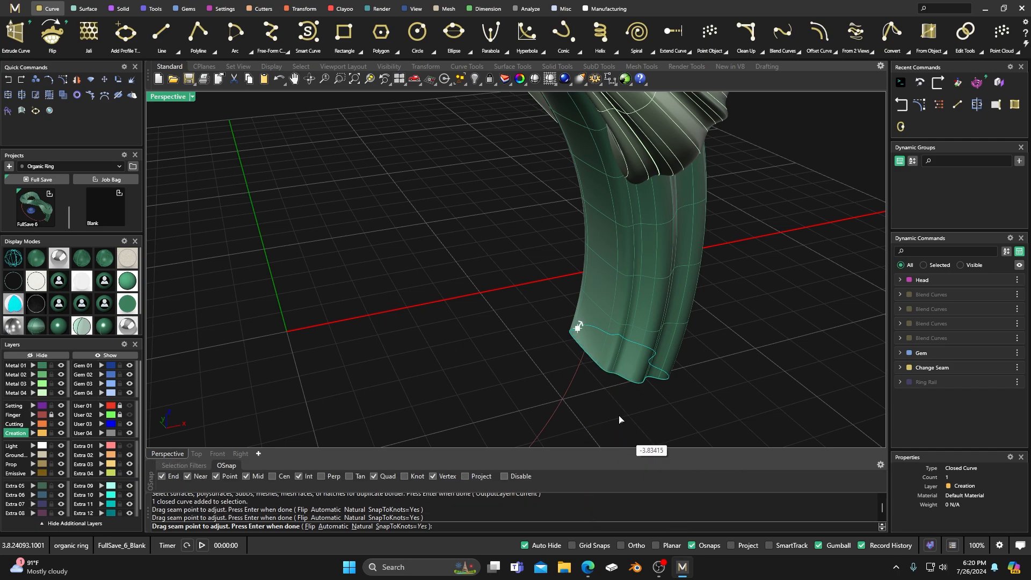
{"action": "left_click", "coordinate": [584, 348]}
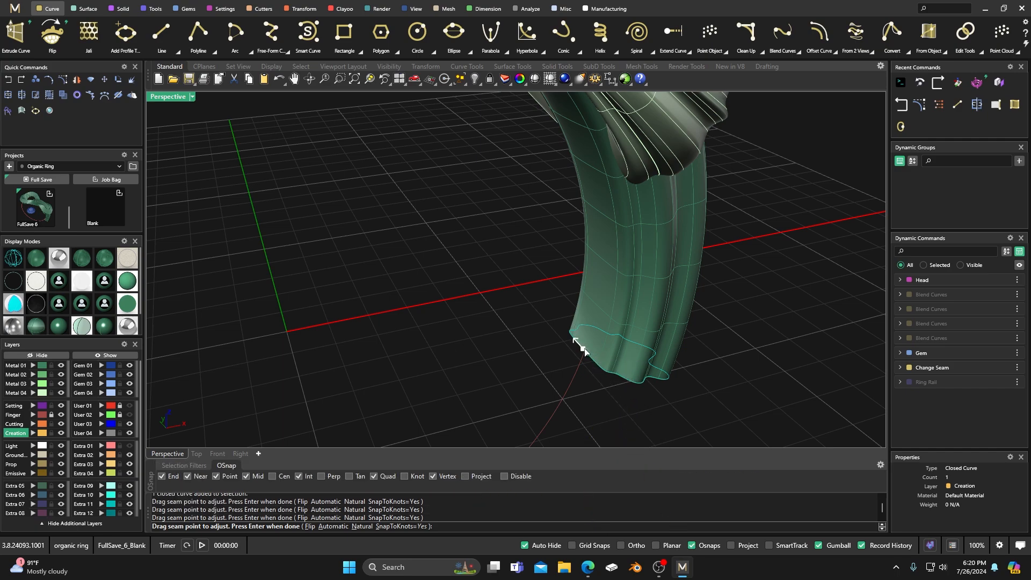
{"action": "key", "text": "Return"}
{"action": "left_click", "coordinate": [537, 329]}
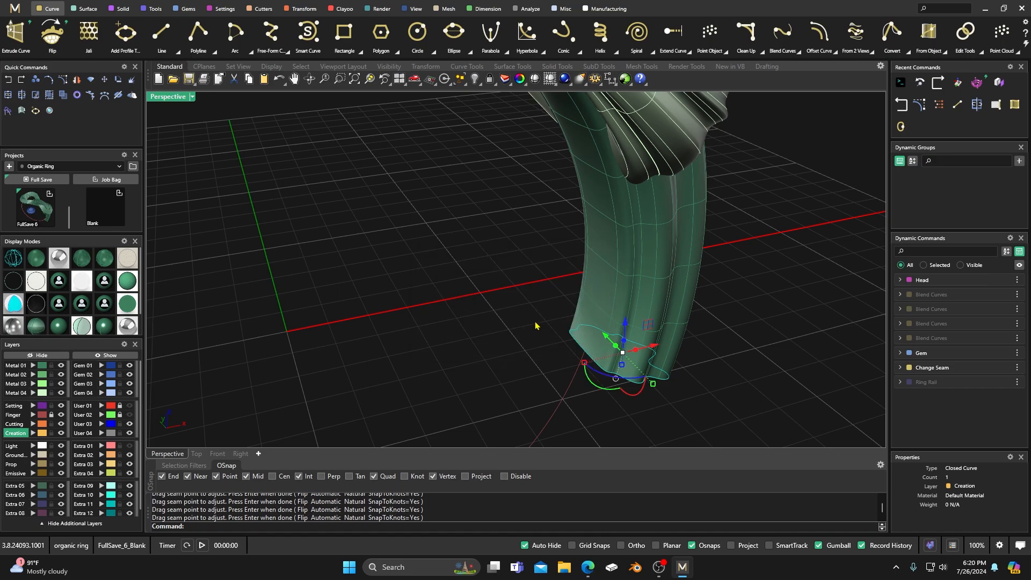
Step: Rotate a copy of the band's end profile about 0,0,0 in the Front view, placing it inside the loop below the gem head
{"action": "scroll", "coordinate": [559, 235], "scroll_direction": "down", "scroll_amount": 10}
{"action": "right_click_drag", "start_coordinate": [559, 262], "coordinate": [518, 258]}
{"action": "scroll", "coordinate": [535, 272], "scroll_direction": "up", "scroll_amount": 2}
{"action": "left_click", "coordinate": [559, 310]}
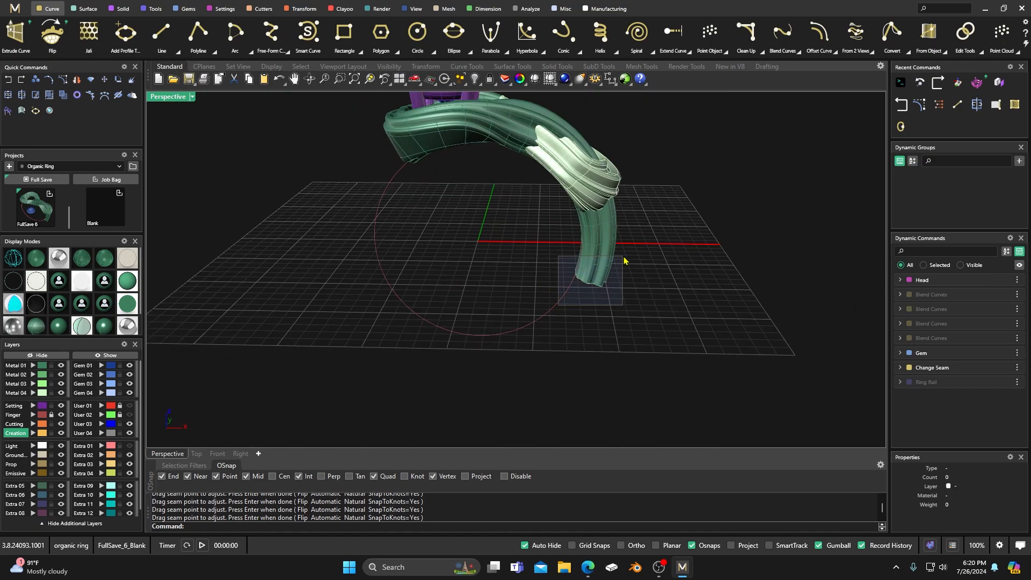
{"action": "double_click", "coordinate": [167, 101]}
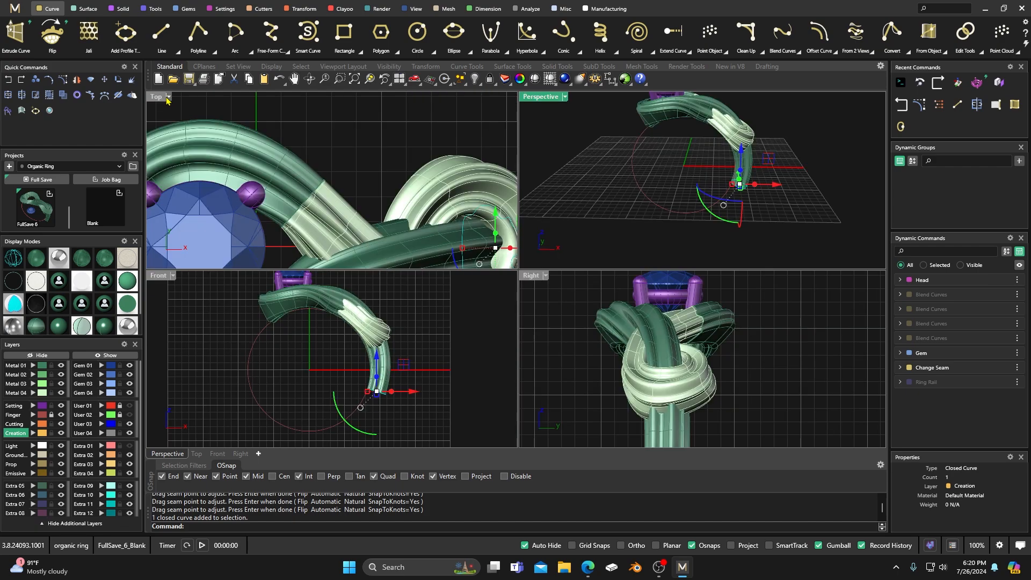
{"action": "scroll", "coordinate": [305, 361], "scroll_direction": "down", "scroll_amount": 5}
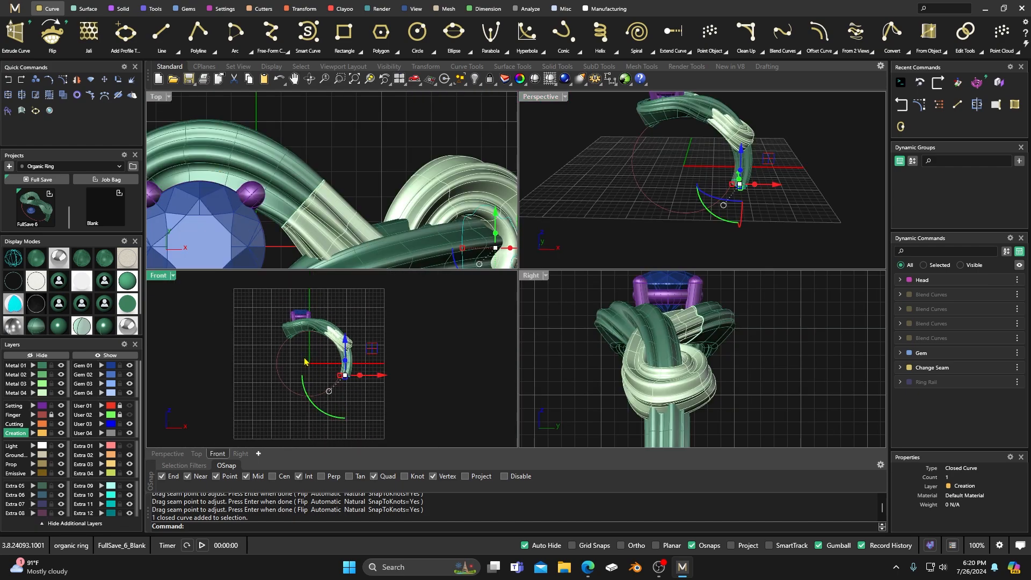
{"action": "left_click", "coordinate": [119, 82]}
{"action": "left_click", "coordinate": [226, 526]}
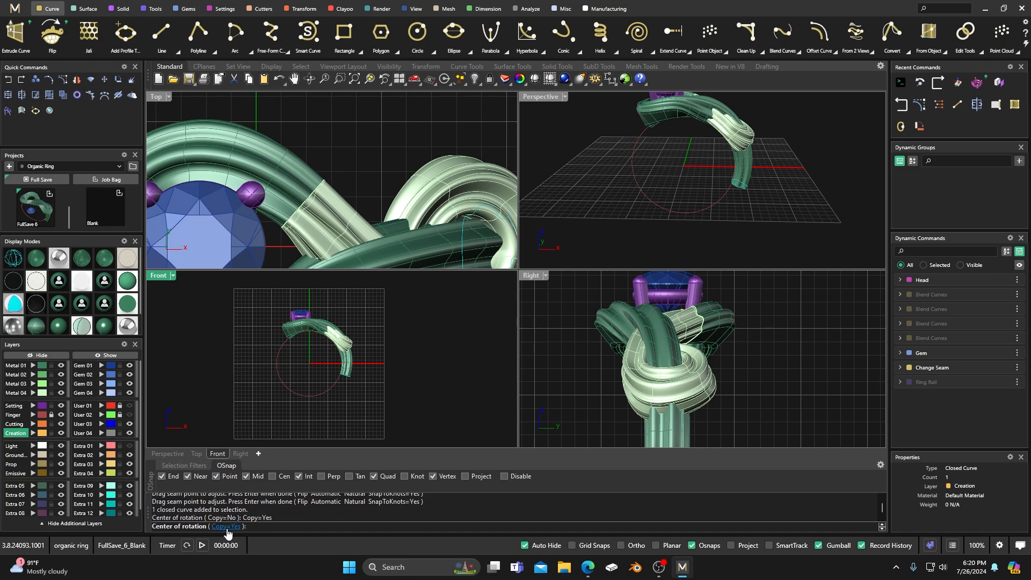
{"action": "type", "text": "0,0,0"}
{"action": "key", "text": "Return"}
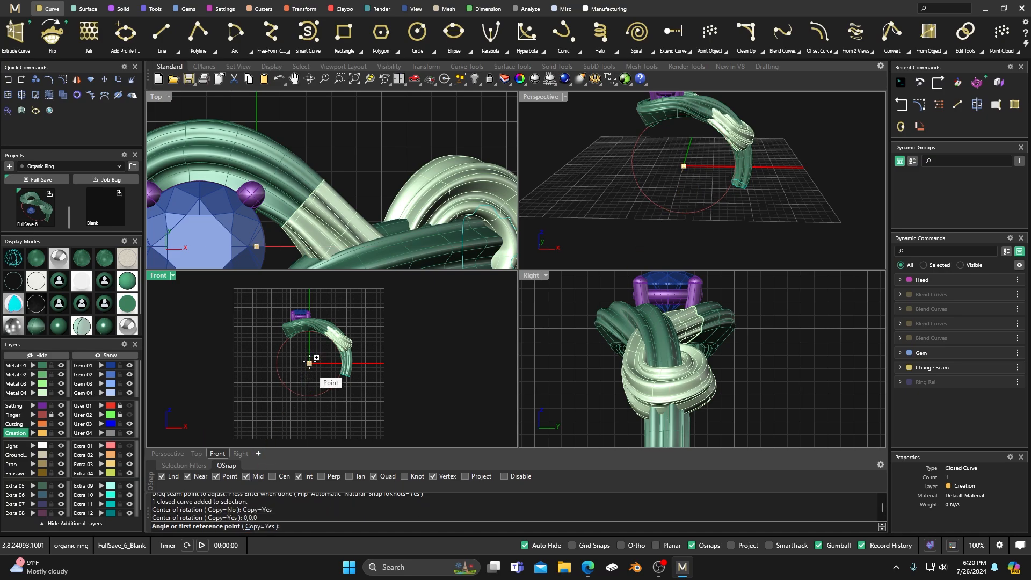
{"action": "left_click", "coordinate": [375, 382]}
{"action": "scroll", "coordinate": [279, 314], "scroll_direction": "up", "scroll_amount": 3}
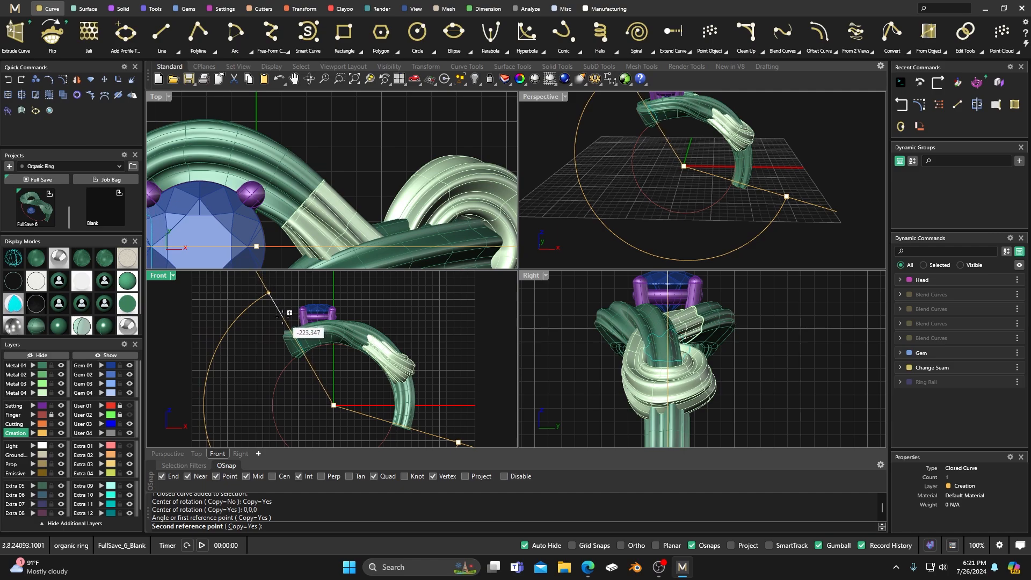
{"action": "left_click", "coordinate": [309, 305]}
{"action": "key", "text": "Return"}
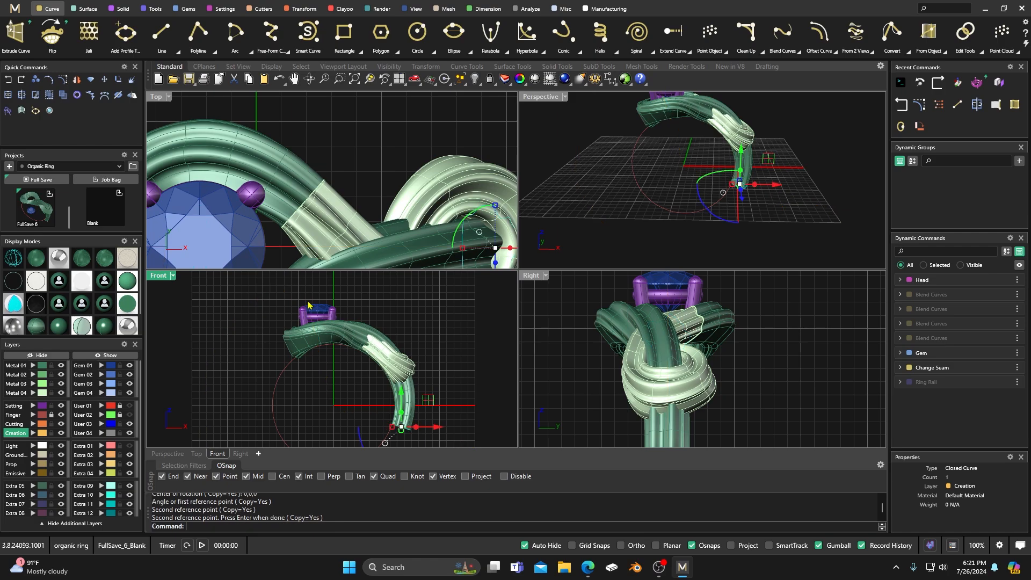
{"action": "left_click", "coordinate": [394, 310]}
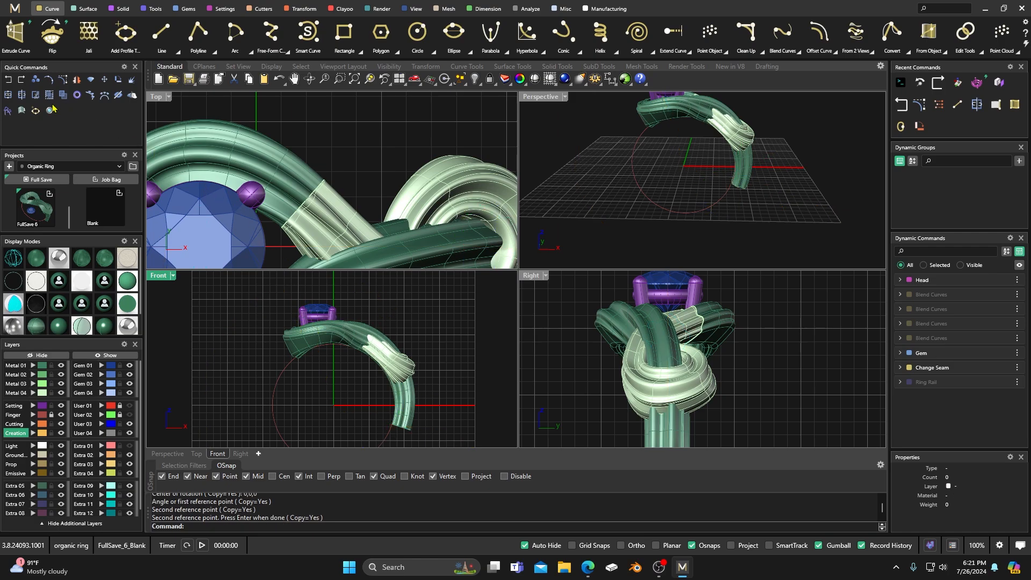
Step: Show the Front view in wireframe and create a Sweep 1 along the ring rail circle using both end profiles
{"action": "left_click", "coordinate": [14, 258]}
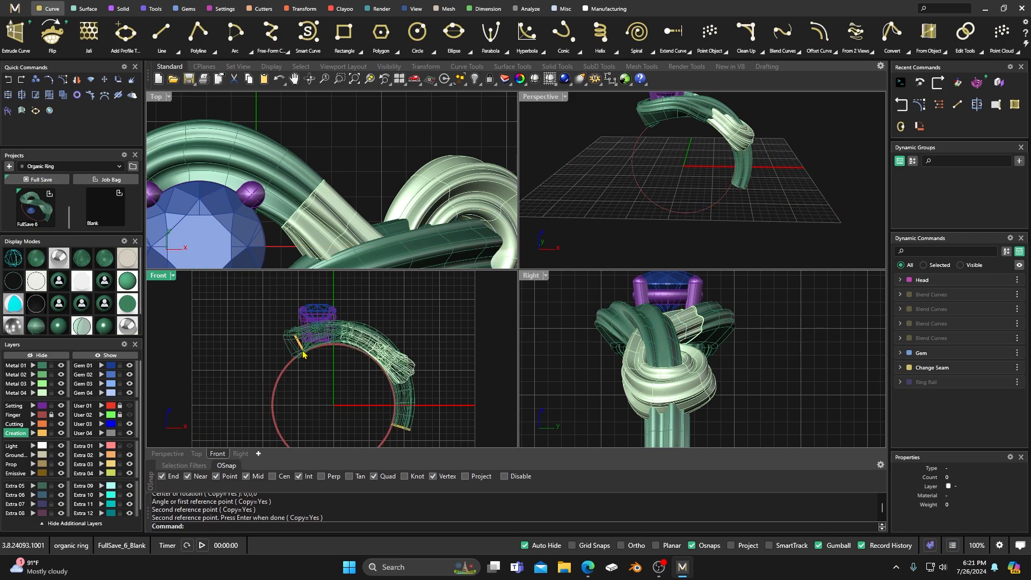
{"action": "right_click_drag", "start_coordinate": [345, 384], "coordinate": [353, 350]}
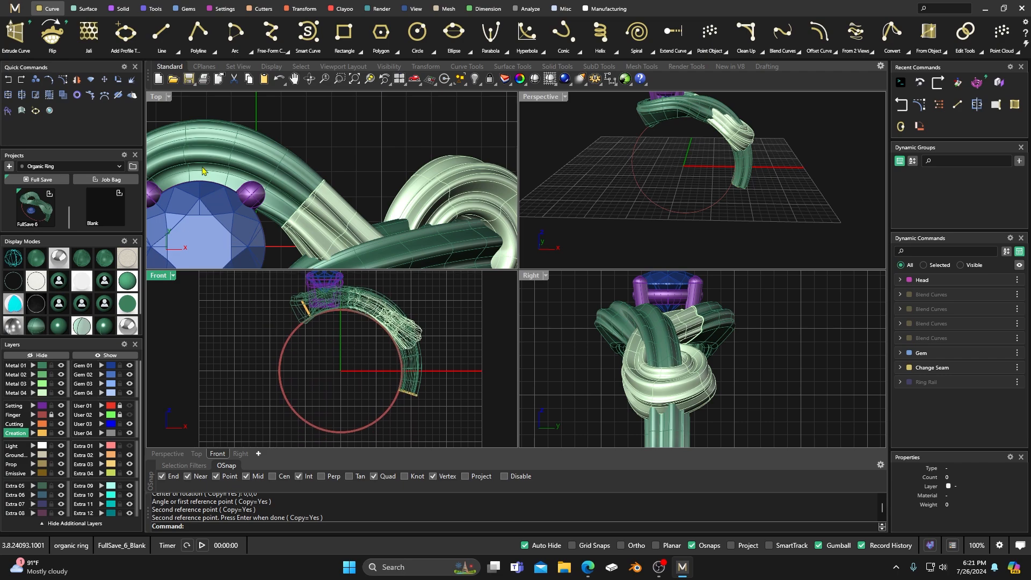
{"action": "left_click", "coordinate": [85, 8]}
{"action": "left_click", "coordinate": [127, 33]}
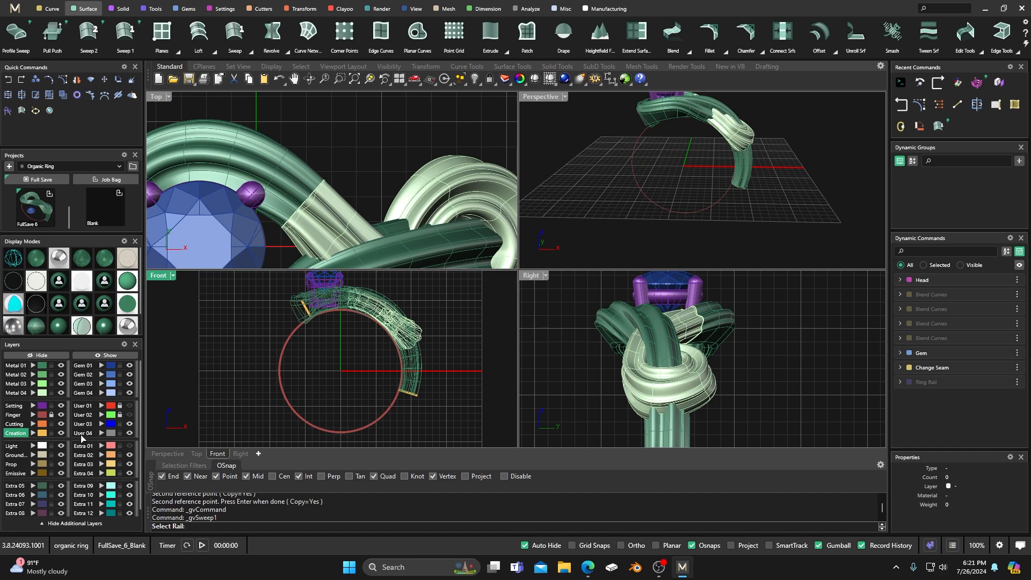
{"action": "left_click", "coordinate": [338, 432]}
{"action": "left_click", "coordinate": [413, 397]}
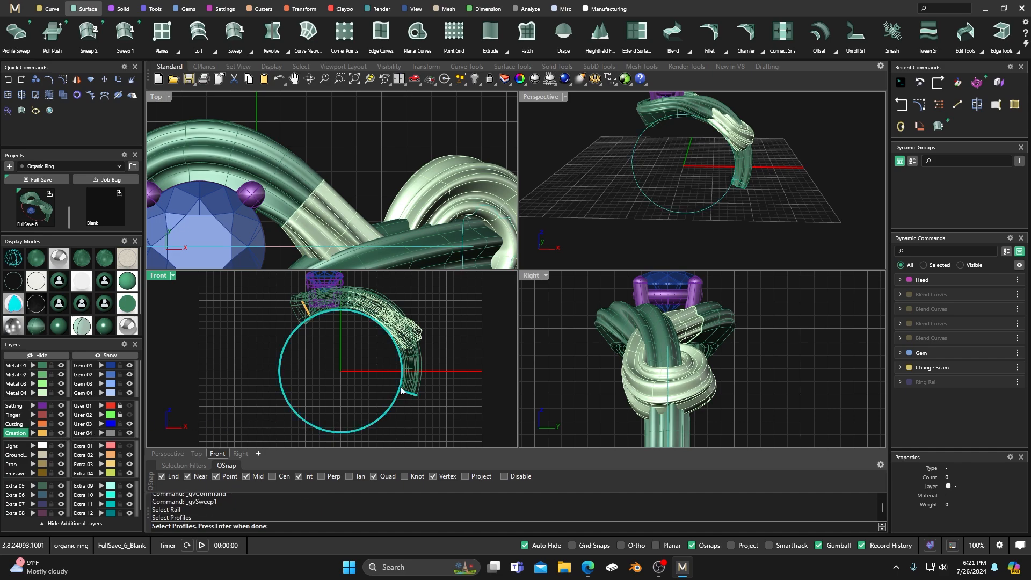
{"action": "left_click", "coordinate": [306, 313]}
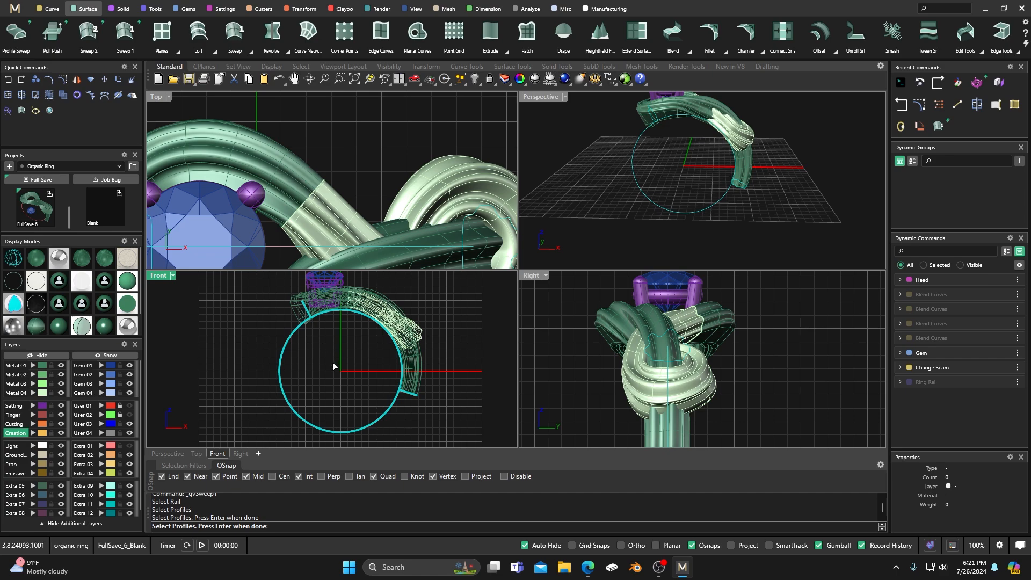
{"action": "key", "text": "Return"}
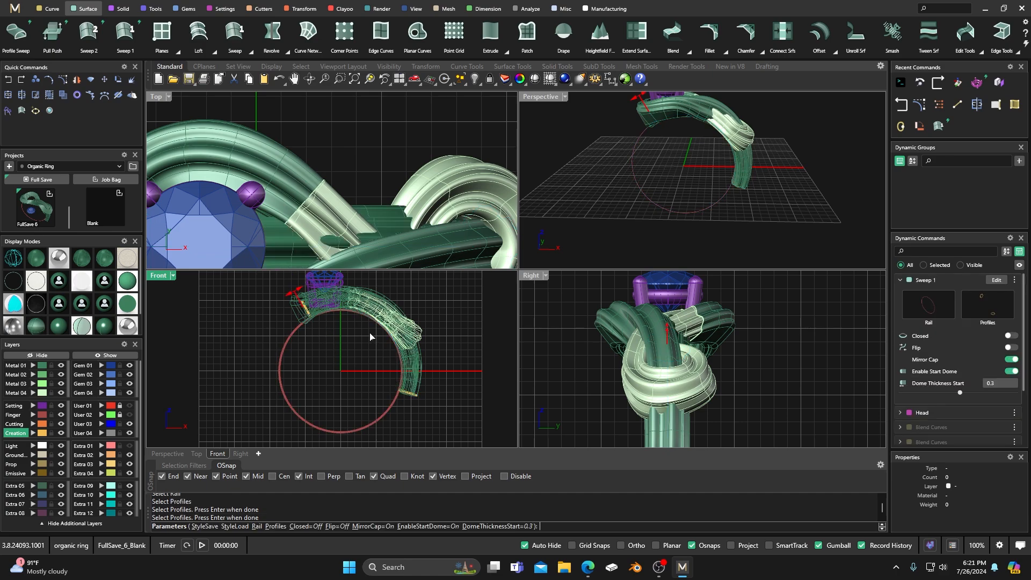
Step: Flip the sweep to run around the lower shank, turn off Mirror Cap and both the start and end domes, and accept it
{"action": "left_click", "coordinate": [1010, 348]}
{"action": "left_click", "coordinate": [1012, 360]}
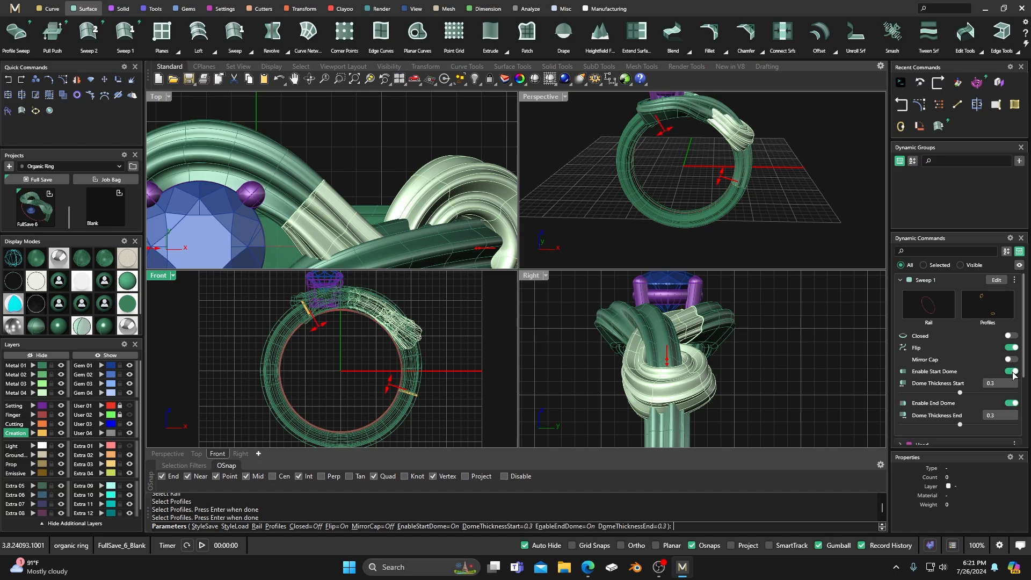
{"action": "left_click", "coordinate": [1011, 371]}
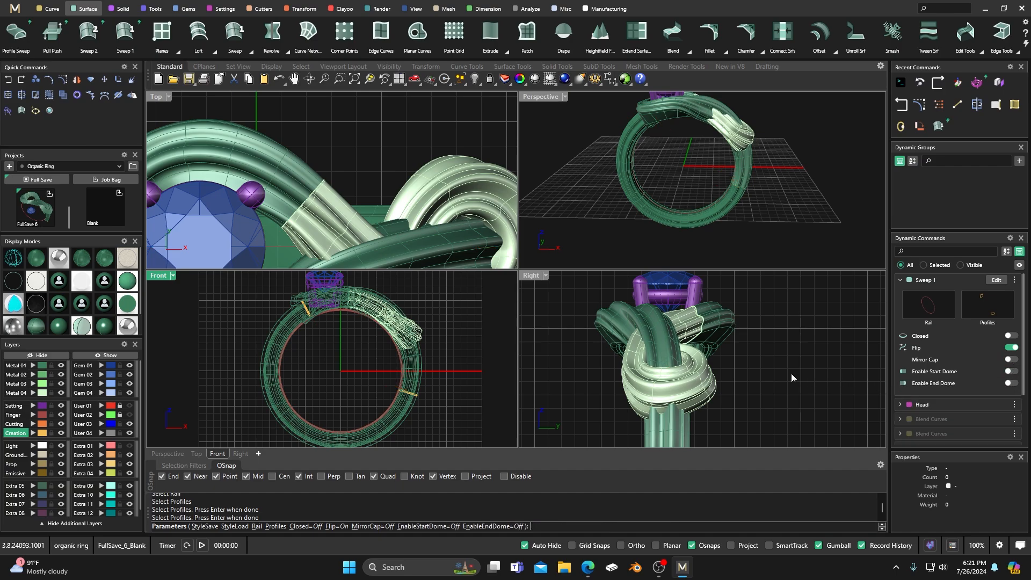
{"action": "right_click", "coordinate": [573, 376]}
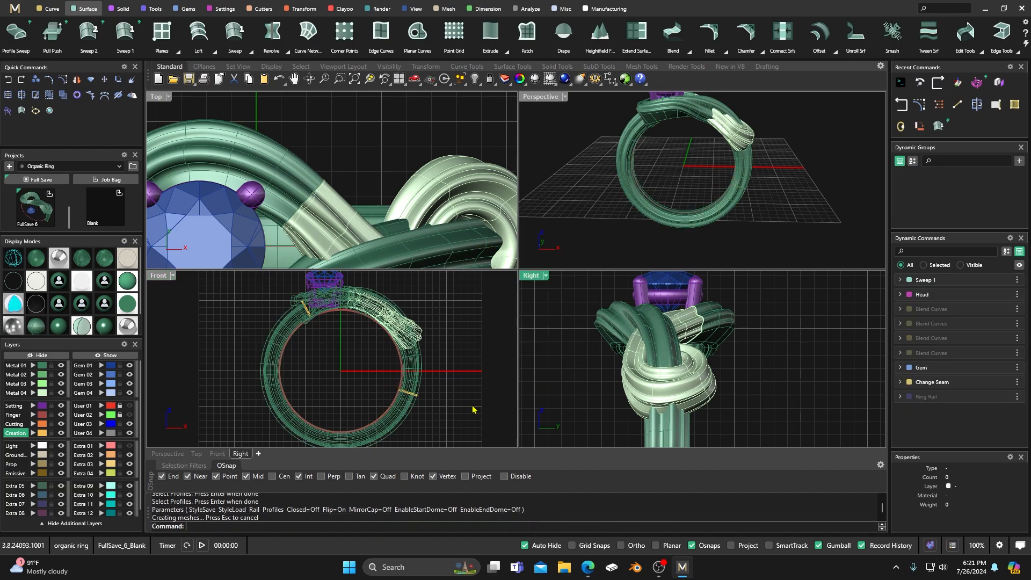
Step: Cap both open ends of the swept lower shank
{"action": "left_click", "coordinate": [394, 423]}
{"action": "type", "text": "Cap"}
{"action": "key", "text": "Return"}
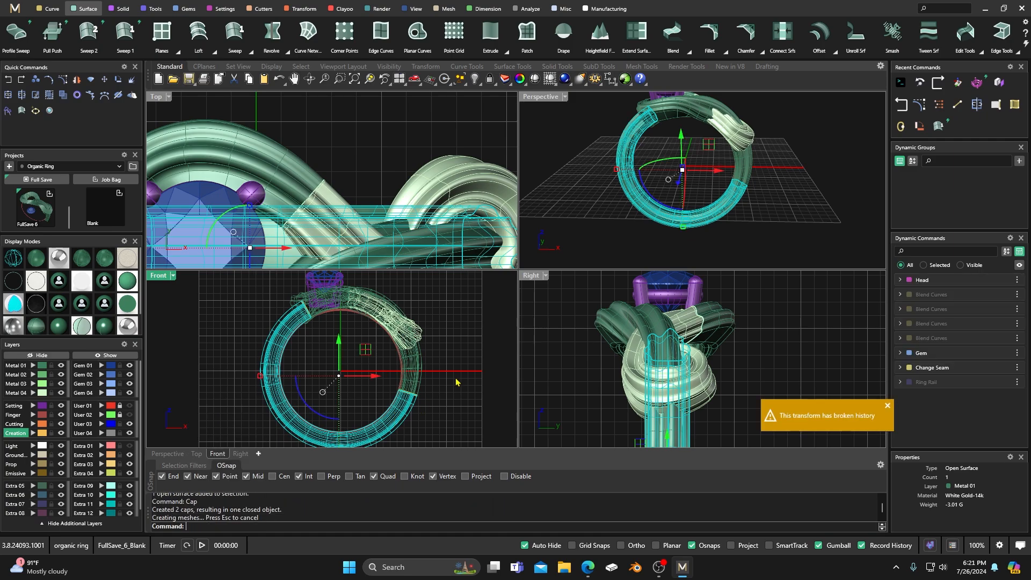
{"action": "left_click", "coordinate": [470, 338]}
Step: Select the lower shank, the loop piece and the knot piece in the Perspective view to check that each is closed
{"action": "double_click", "coordinate": [548, 100]}
{"action": "scroll", "coordinate": [542, 201], "scroll_direction": "down", "scroll_amount": 5}
{"action": "right_click_drag", "start_coordinate": [545, 211], "coordinate": [511, 269]}
{"action": "scroll", "coordinate": [510, 270], "scroll_direction": "up", "scroll_amount": 8}
{"action": "left_click", "coordinate": [525, 310]}
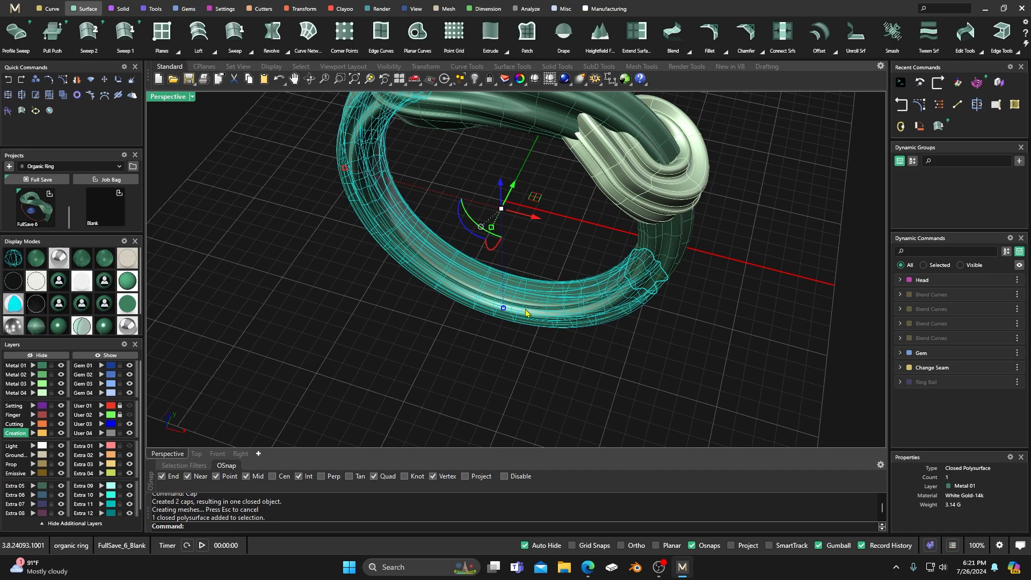
{"action": "left_click", "coordinate": [716, 396]}
{"action": "left_click", "coordinate": [677, 259]}
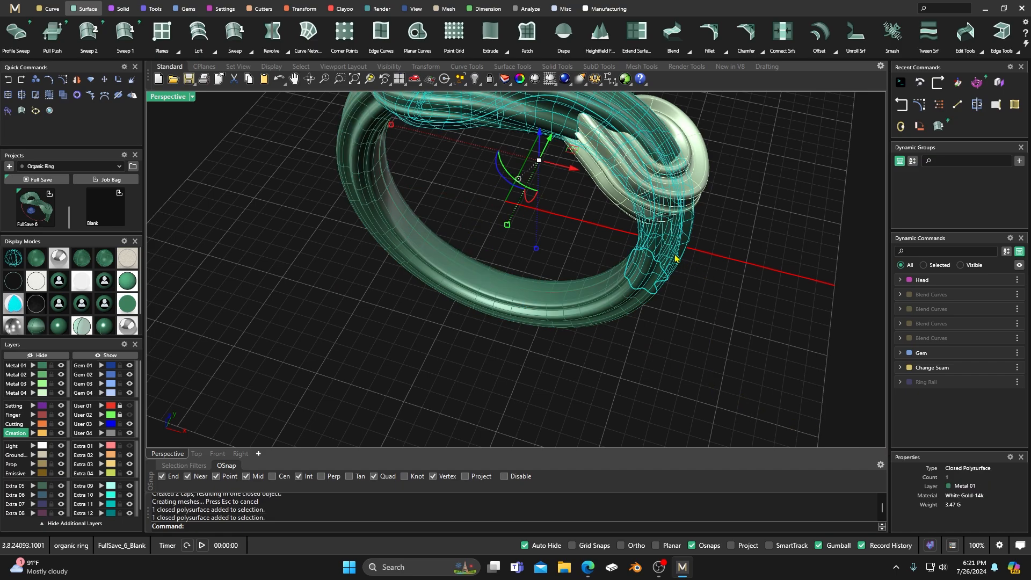
{"action": "left_click", "coordinate": [794, 363]}
{"action": "left_click", "coordinate": [655, 293]}
{"action": "left_click", "coordinate": [750, 225]}
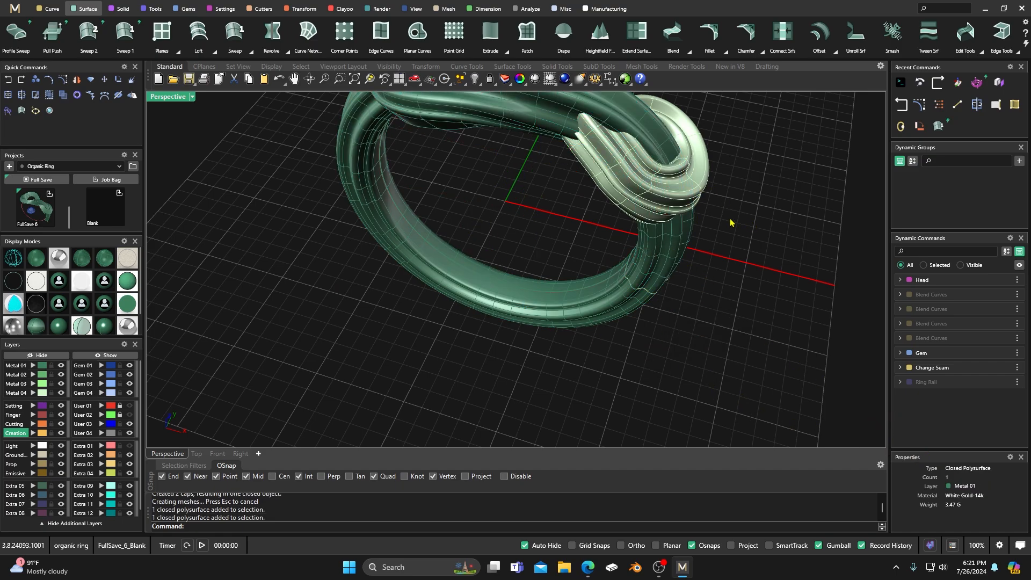
{"action": "left_click", "coordinate": [697, 171]}
{"action": "left_click", "coordinate": [365, 402]}
Step: Examine the complete ring with its new shank from several angles and distances
{"action": "scroll", "coordinate": [371, 339], "scroll_direction": "down", "scroll_amount": 7}
{"action": "right_click_drag", "start_coordinate": [371, 339], "coordinate": [380, 374]}
{"action": "scroll", "coordinate": [453, 299], "scroll_direction": "up", "scroll_amount": 5}
{"action": "right_click_drag", "start_coordinate": [453, 299], "coordinate": [484, 340]}
{"action": "scroll", "coordinate": [465, 299], "scroll_direction": "down", "scroll_amount": 7}
{"action": "scroll", "coordinate": [460, 263], "scroll_direction": "up", "scroll_amount": 4}
{"action": "mouse_move", "coordinate": [460, 263]}
{"action": "right_mouse_down"}
{"action": "mouse_move", "coordinate": [469, 297]}
{"action": "mouse_move", "coordinate": [473, 272]}
{"action": "right_mouse_up"}
{"action": "scroll", "coordinate": [473, 272], "scroll_direction": "up", "scroll_amount": 3}
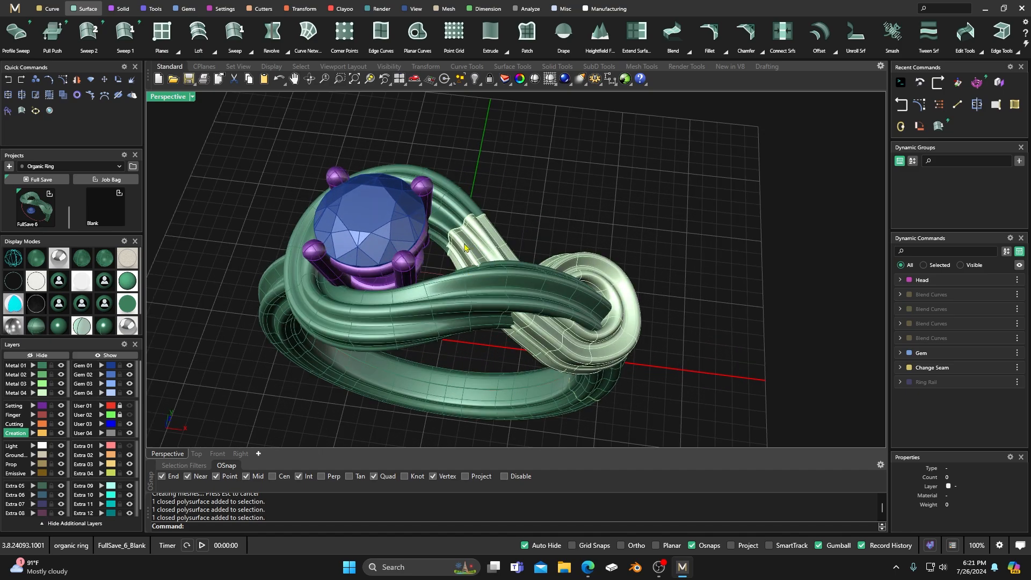
{"action": "scroll", "coordinate": [453, 279], "scroll_direction": "down", "scroll_amount": 3}
{"action": "right_click_drag", "start_coordinate": [453, 279], "coordinate": [441, 261]}
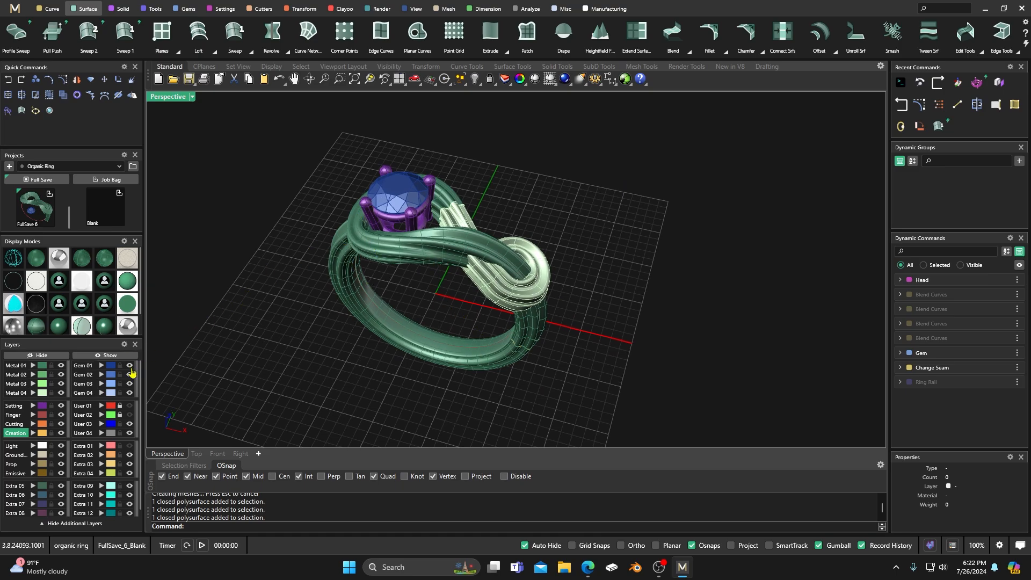
Step: Turn off the Gem 01 and Setting layers so that only the metal ring pieces are shown
{"action": "left_click", "coordinate": [128, 365]}
{"action": "left_click", "coordinate": [61, 406]}
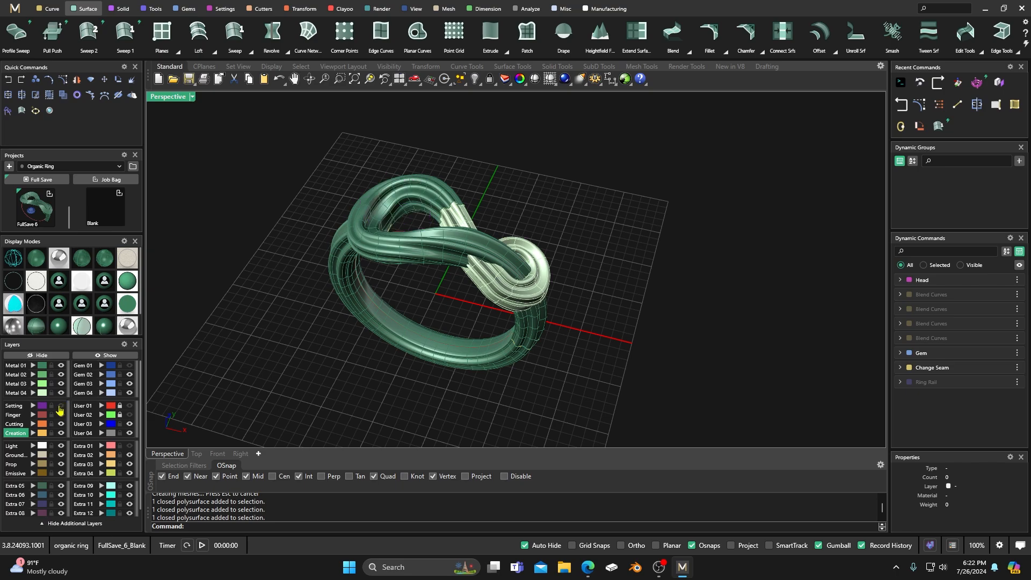
{"action": "right_click_drag", "start_coordinate": [264, 285], "coordinate": [268, 295]}
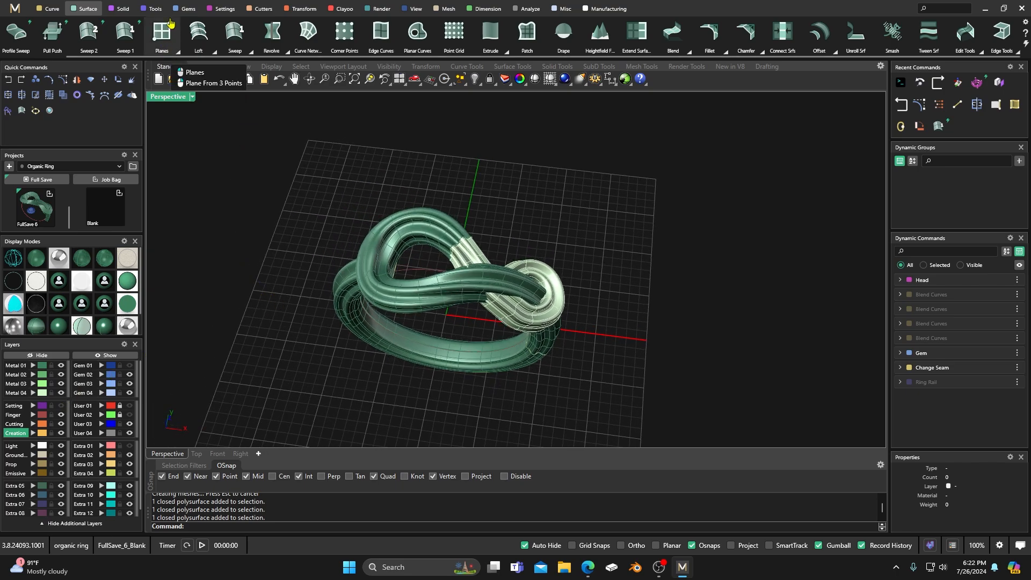
Step: Join the loop piece and the knot piece with a Boolean union, using the loop as the first surface and the knot as the second
{"action": "left_click", "coordinate": [124, 10]}
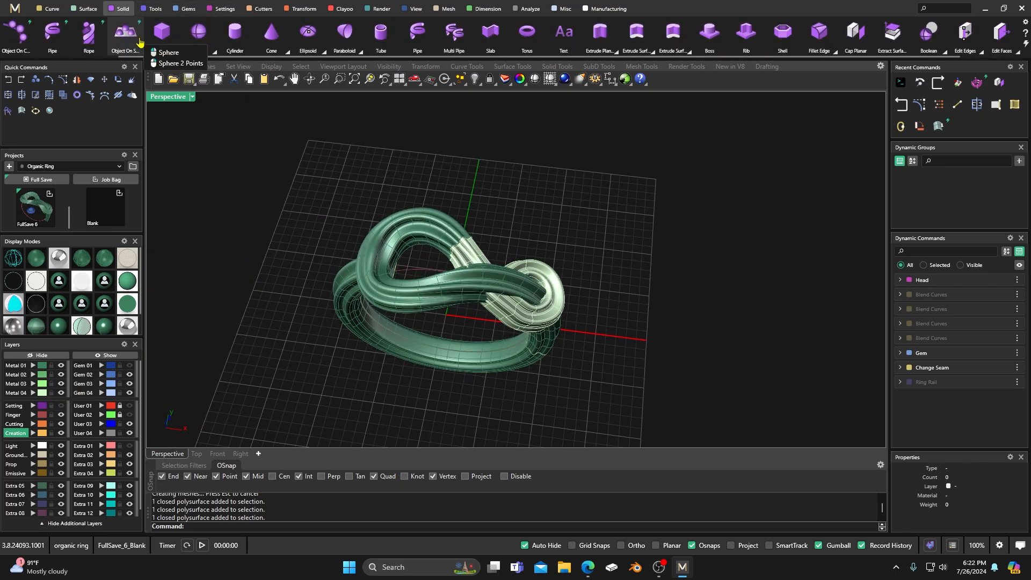
{"action": "scroll", "coordinate": [150, 43], "scroll_direction": "up", "scroll_amount": 1}
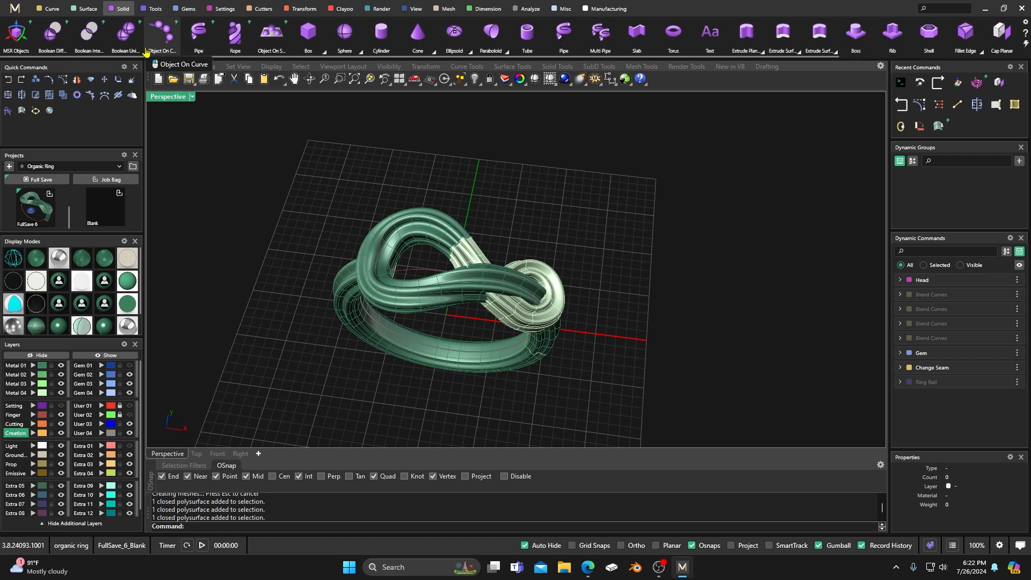
{"action": "left_click", "coordinate": [126, 32]}
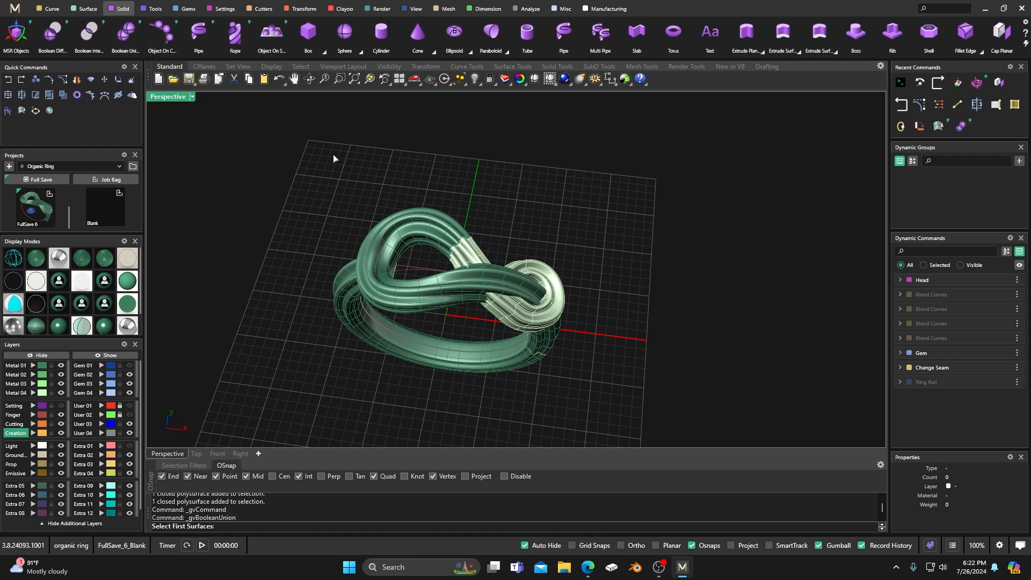
{"action": "left_click", "coordinate": [444, 230]}
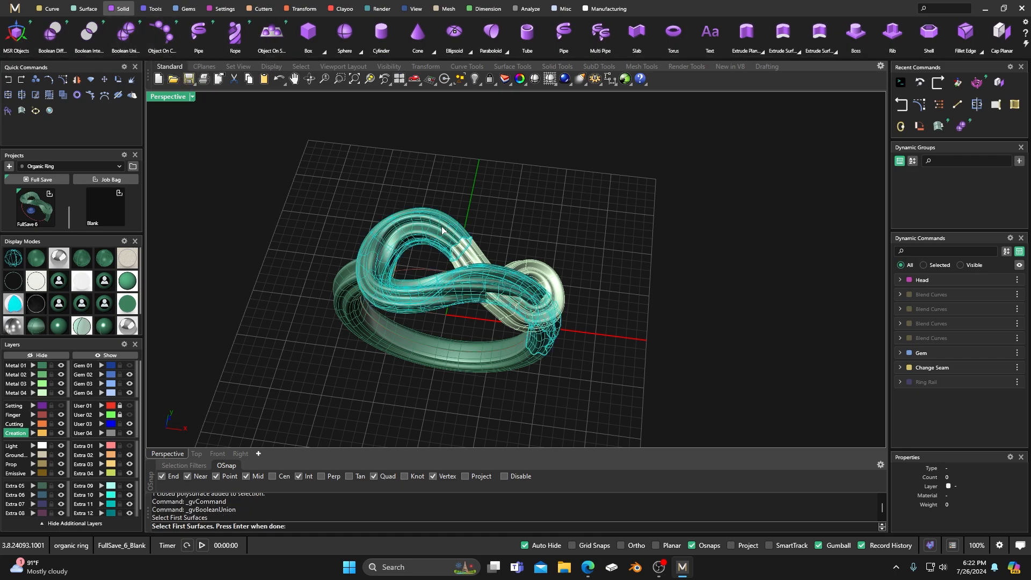
{"action": "key", "text": "Return"}
{"action": "left_click", "coordinate": [477, 255]}
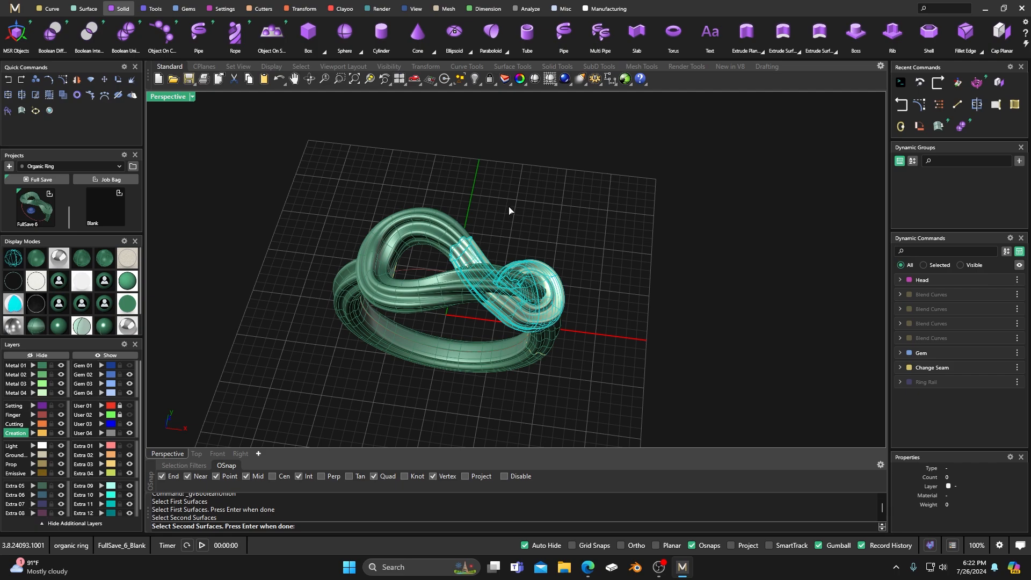
{"action": "key", "text": "Return"}
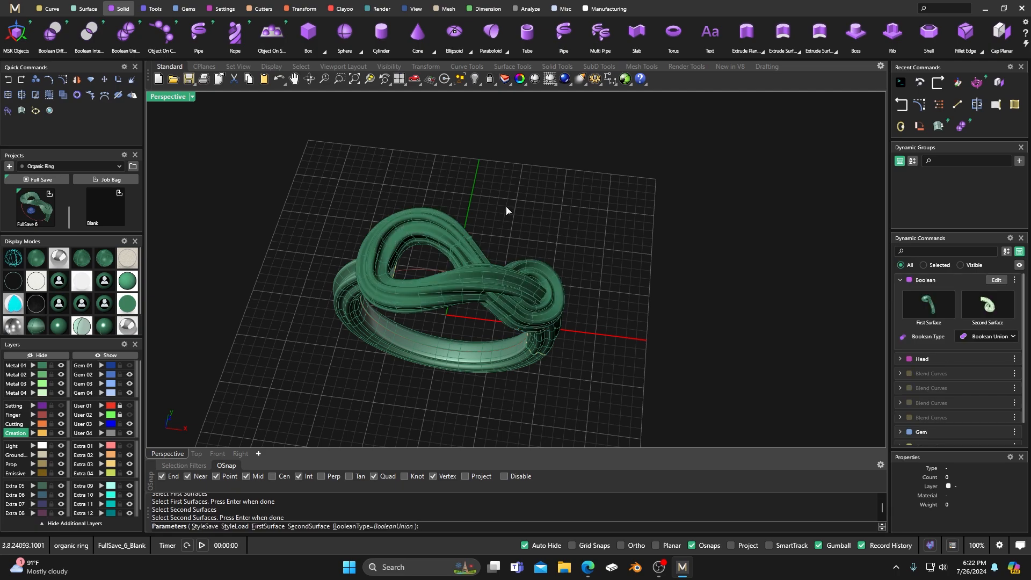
{"action": "key", "text": "Return"}
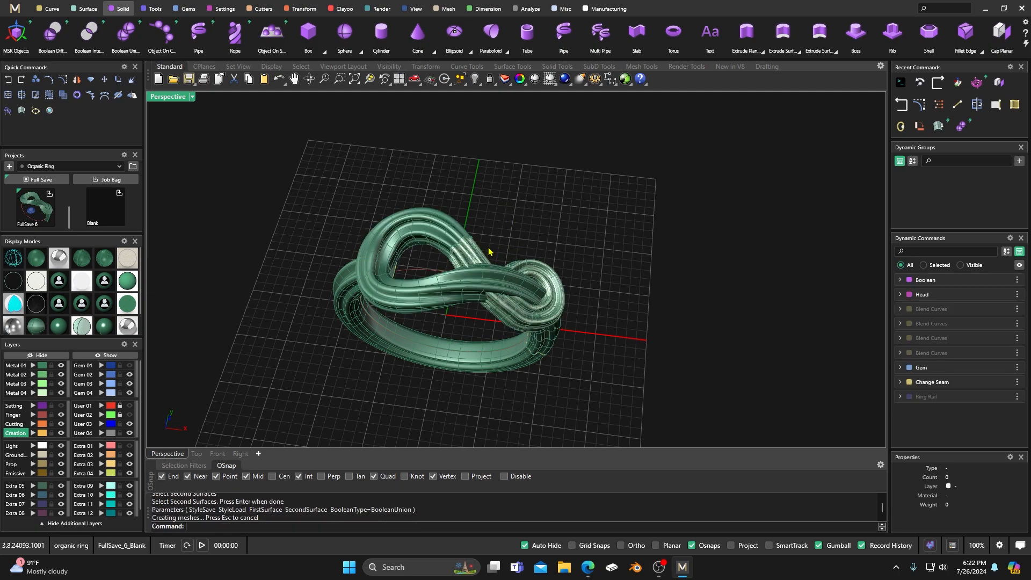
Step: Move the original knot and loop pieces to the User 04 layer, hide that layer and check the united top by selecting it
{"action": "left_click", "coordinate": [470, 252]}
{"action": "left_click", "coordinate": [499, 278]}
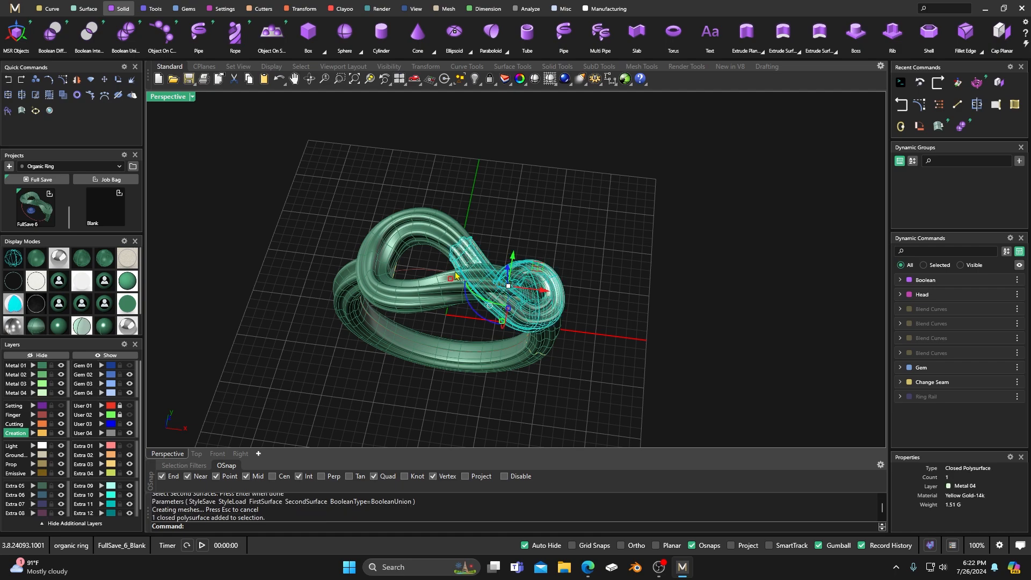
{"action": "left_click", "coordinate": [101, 432]}
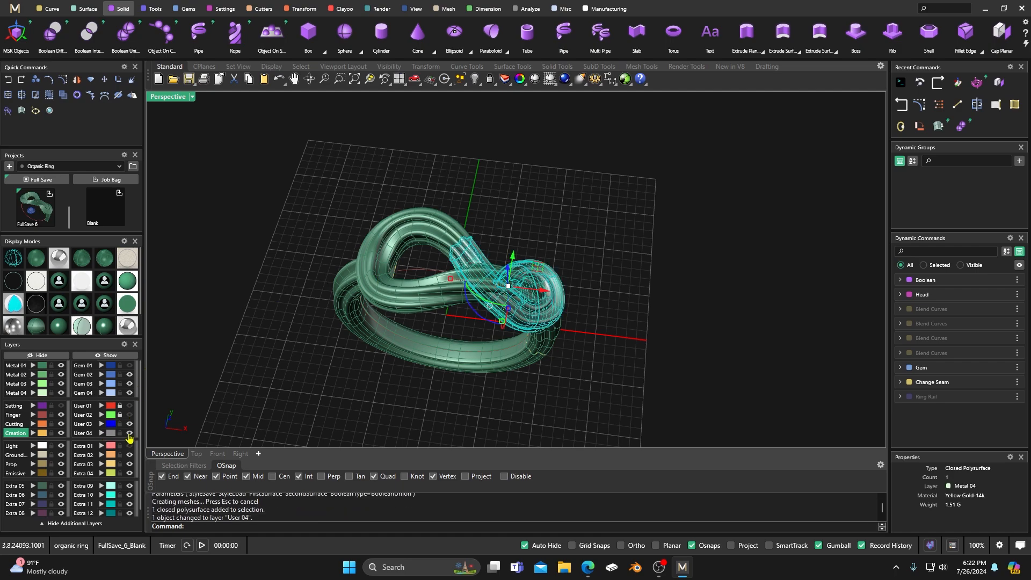
{"action": "left_click", "coordinate": [129, 434]}
{"action": "left_click", "coordinate": [426, 231]}
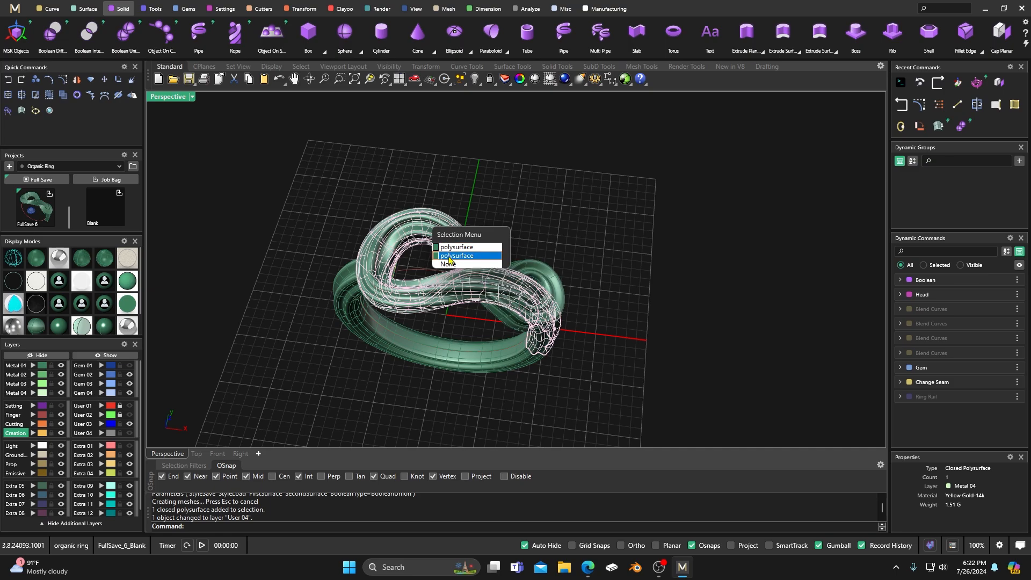
{"action": "left_click", "coordinate": [450, 256]}
{"action": "left_click", "coordinate": [102, 432]}
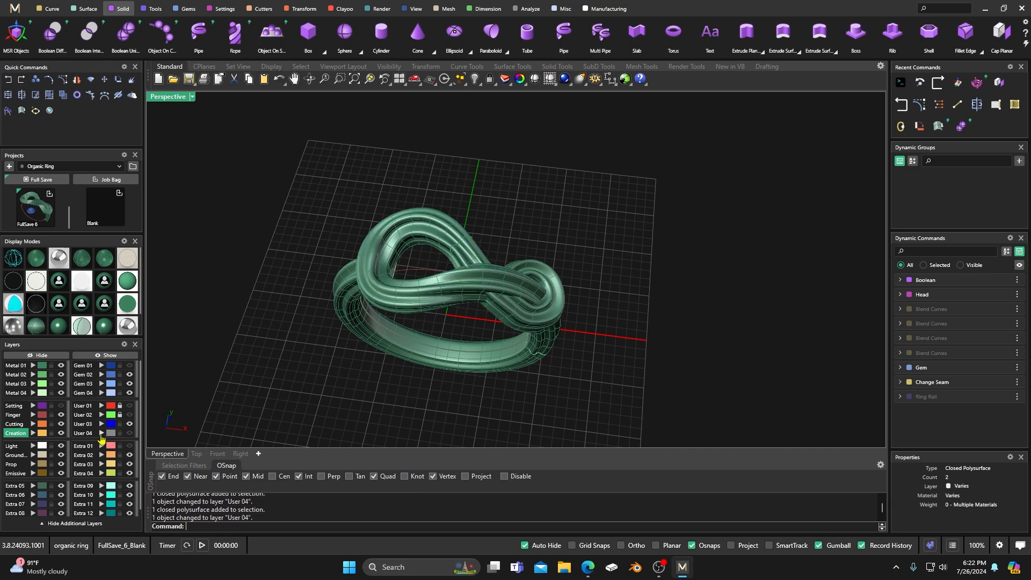
{"action": "left_click", "coordinate": [490, 289]}
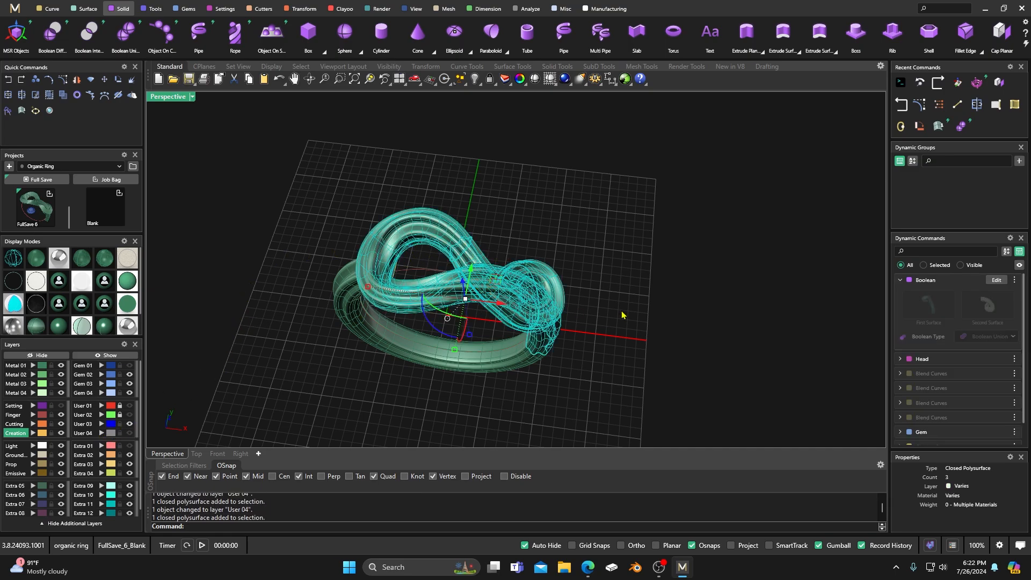
{"action": "left_click", "coordinate": [654, 255]}
Step: Join the united top with the lower shank using a Boolean union
{"action": "right_click_drag", "start_coordinate": [654, 255], "coordinate": [583, 301]}
{"action": "left_click", "coordinate": [126, 33]}
{"action": "left_click", "coordinate": [529, 298]}
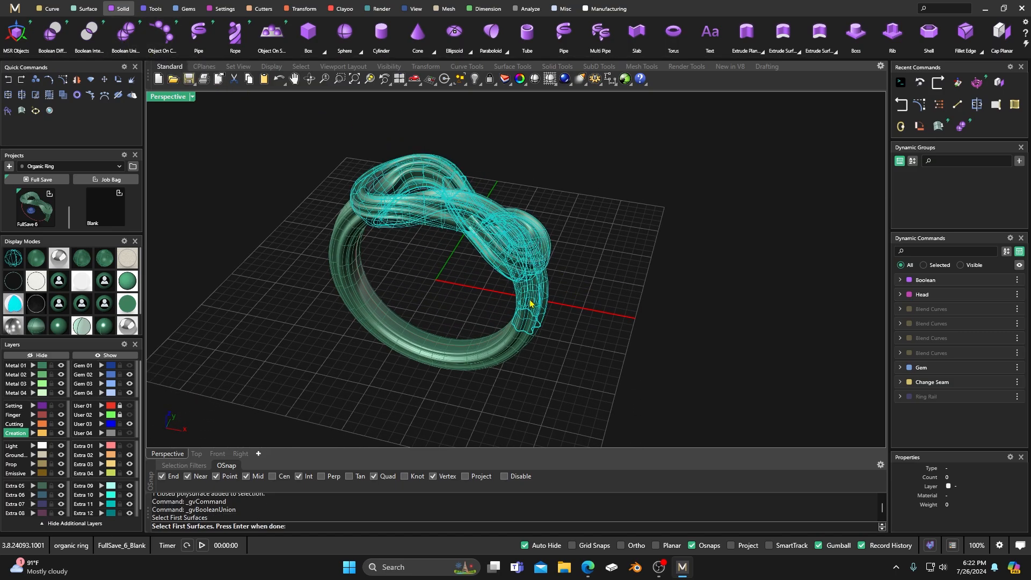
{"action": "key", "text": "Return"}
{"action": "left_click", "coordinate": [501, 363]}
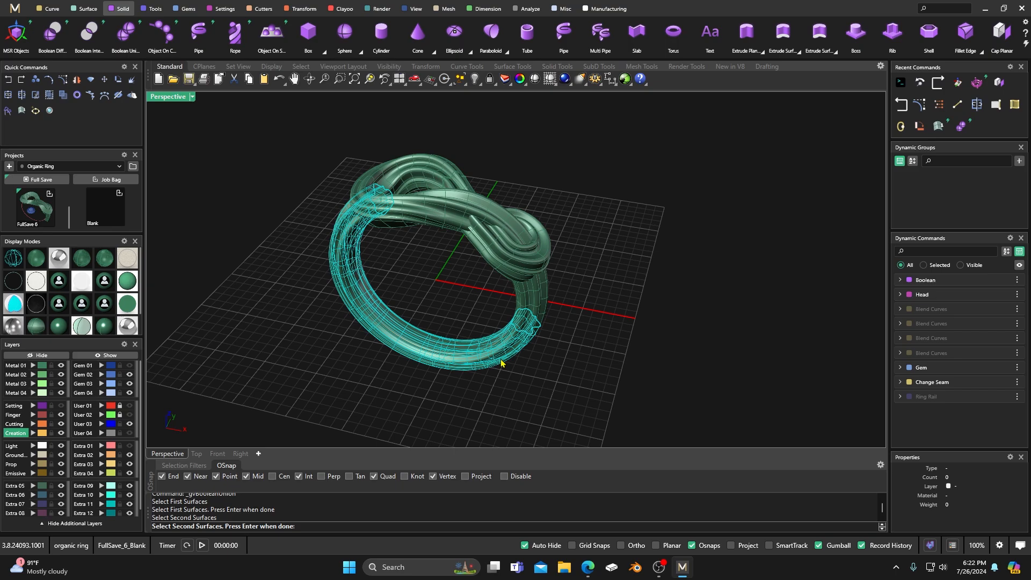
{"action": "key", "text": "Return"}
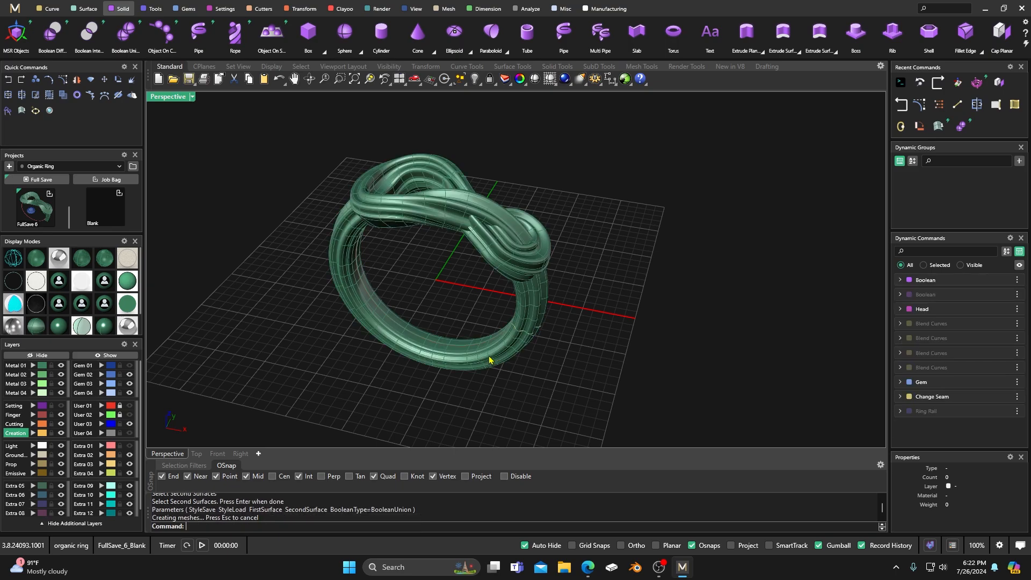
Step: Move the original lower shank piece to the hidden User 04 layer
{"action": "left_click", "coordinate": [489, 360]}
{"action": "left_click", "coordinate": [511, 383]}
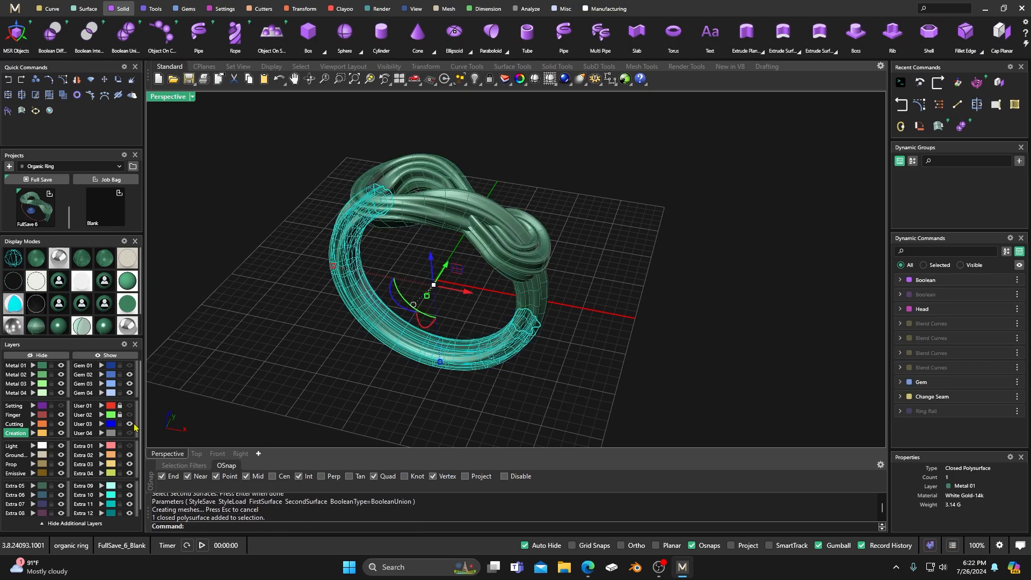
{"action": "left_click", "coordinate": [101, 433]}
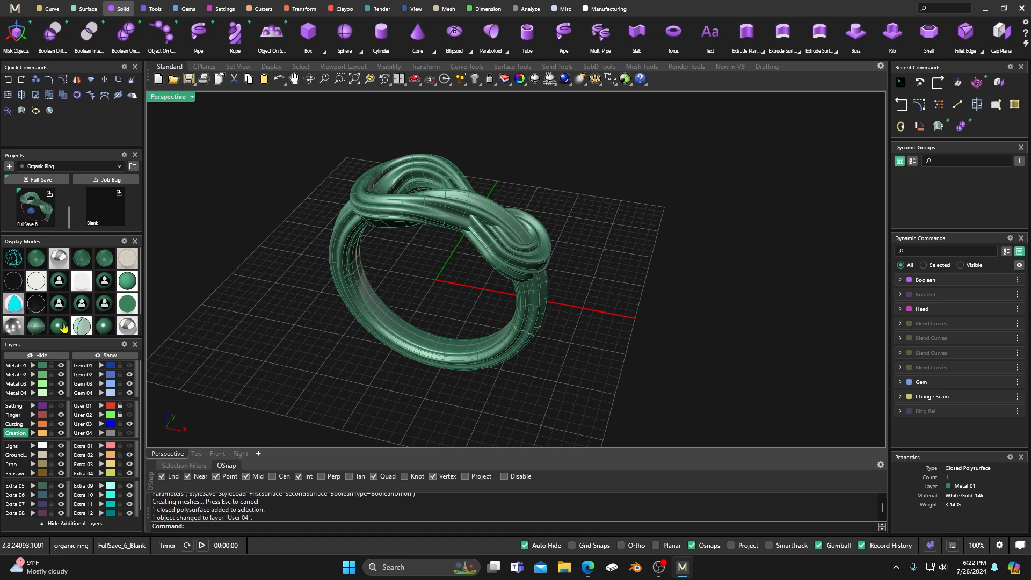
Step: Show the united ring in a glossy display mode without surface lines and turn the Gem 01 and Setting layers back on
{"action": "left_click", "coordinate": [62, 325]}
{"action": "right_click_drag", "start_coordinate": [214, 294], "coordinate": [230, 325]}
{"action": "left_click", "coordinate": [129, 365]}
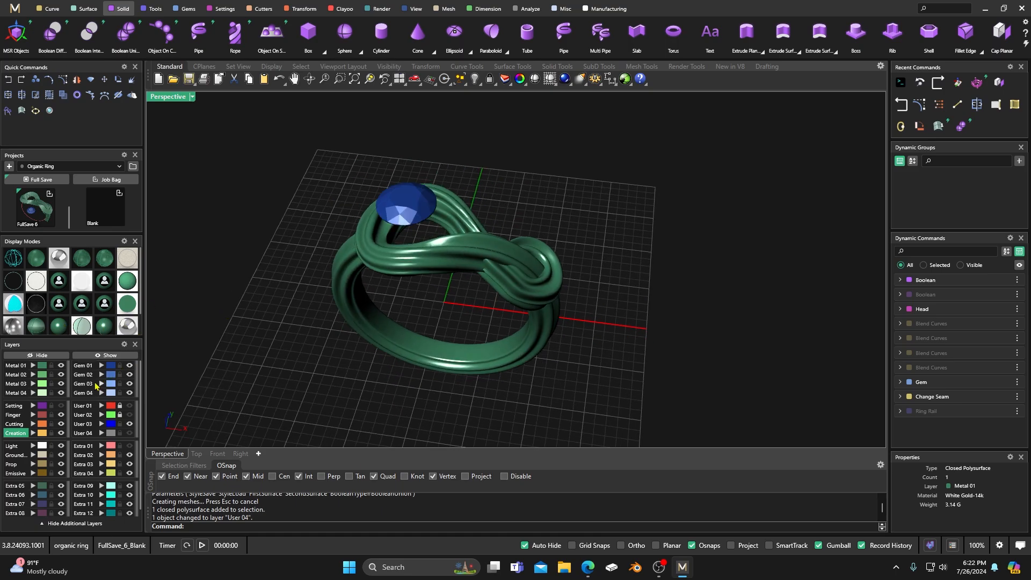
{"action": "left_click", "coordinate": [61, 406]}
{"action": "right_click_drag", "start_coordinate": [339, 331], "coordinate": [334, 352]}
{"action": "left_click", "coordinate": [480, 313]}
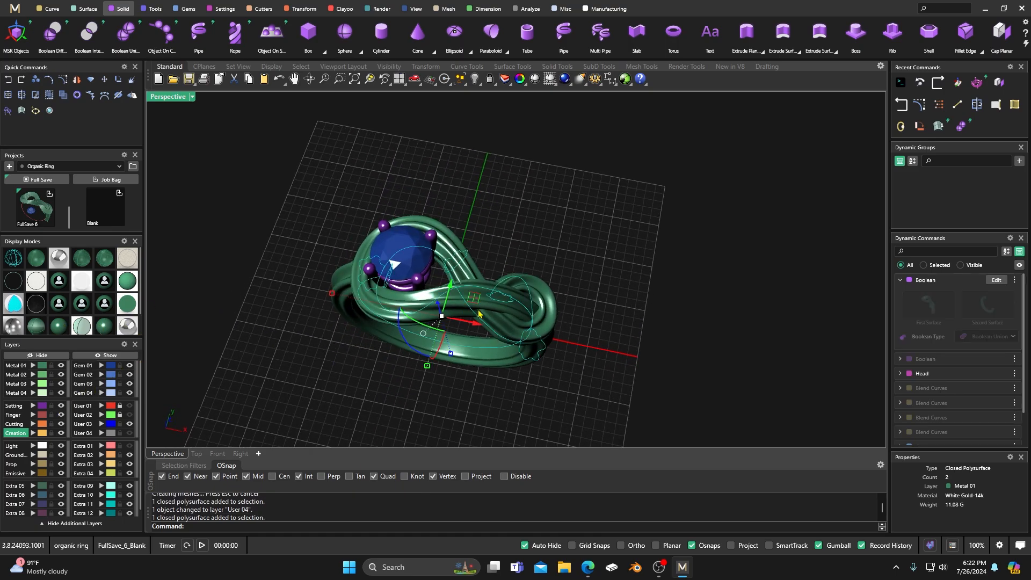
{"action": "left_click", "coordinate": [772, 363]}
Step: Switch to the browser's ring reference photo, compare it with the model from a similar angle and return to the ring
{"action": "right_click_drag", "start_coordinate": [655, 324], "coordinate": [612, 292]}
{"action": "left_click", "coordinate": [588, 566]}
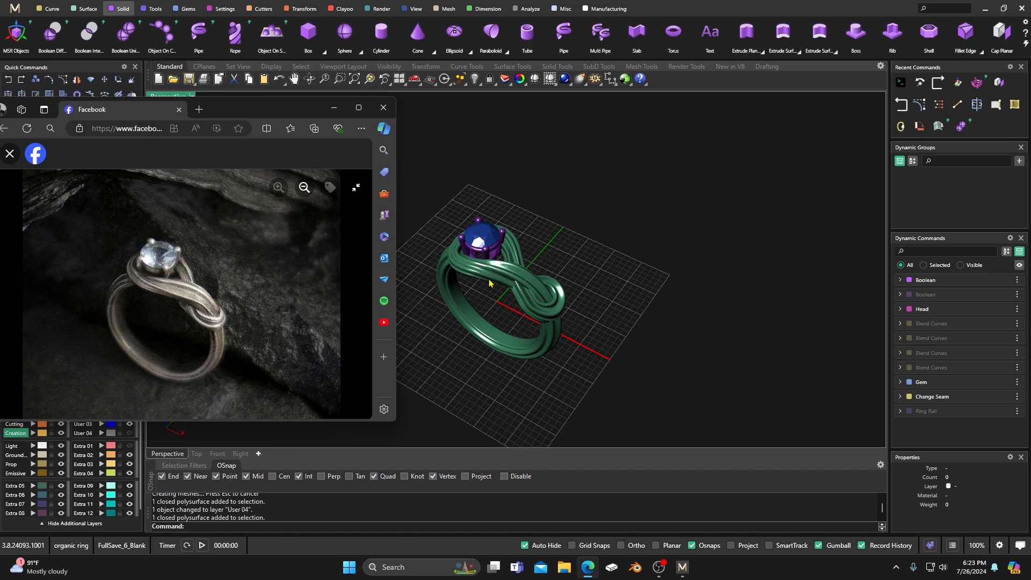
{"action": "left_click", "coordinate": [334, 107]}
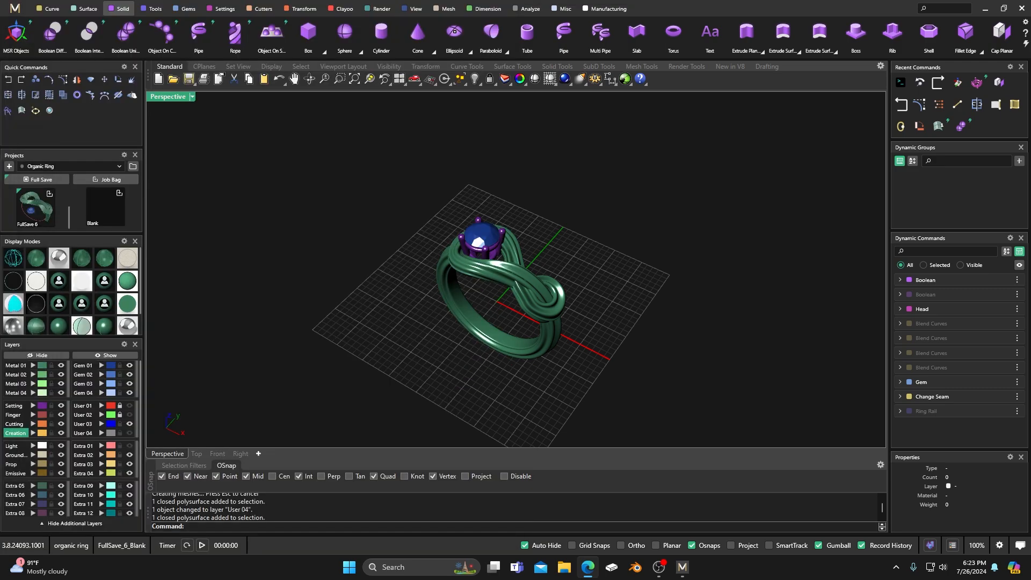
{"action": "right_click_drag", "start_coordinate": [443, 234], "coordinate": [482, 303]}
{"action": "scroll", "coordinate": [482, 302], "scroll_direction": "up", "scroll_amount": 2}
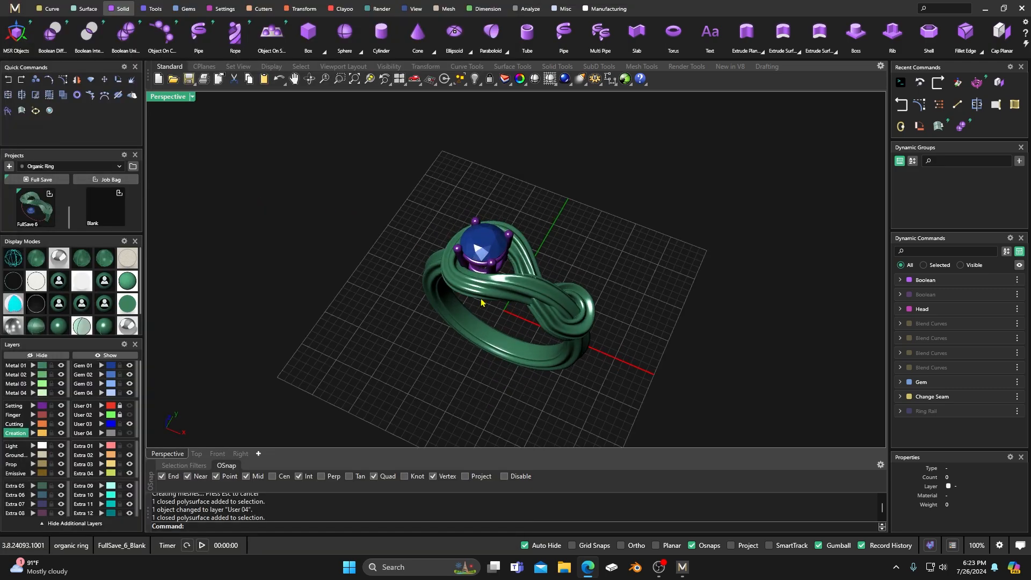
Step: Preview the whole ring in the realistic polished-metal display mode and return to the glossy layer-colour mode
{"action": "left_click", "coordinate": [120, 326]}
{"action": "right_click_drag", "start_coordinate": [317, 257], "coordinate": [411, 198]}
{"action": "scroll", "coordinate": [389, 237], "scroll_direction": "down", "scroll_amount": 2}
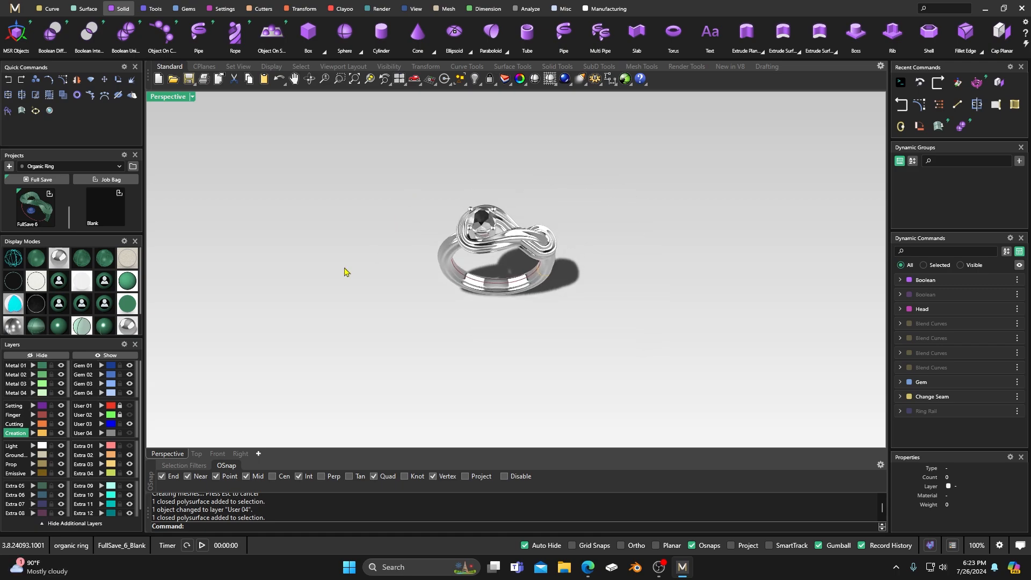
{"action": "left_click", "coordinate": [58, 327]}
Step: Examine the finished ring with its gem and head from several angles and distances
{"action": "right_click_drag", "start_coordinate": [318, 284], "coordinate": [298, 304]}
{"action": "scroll", "coordinate": [531, 231], "scroll_direction": "up", "scroll_amount": 6}
{"action": "right_click_drag", "start_coordinate": [525, 289], "coordinate": [486, 238]}
{"action": "scroll", "coordinate": [512, 288], "scroll_direction": "down", "scroll_amount": 6}
{"action": "scroll", "coordinate": [486, 238], "scroll_direction": "up", "scroll_amount": 2}
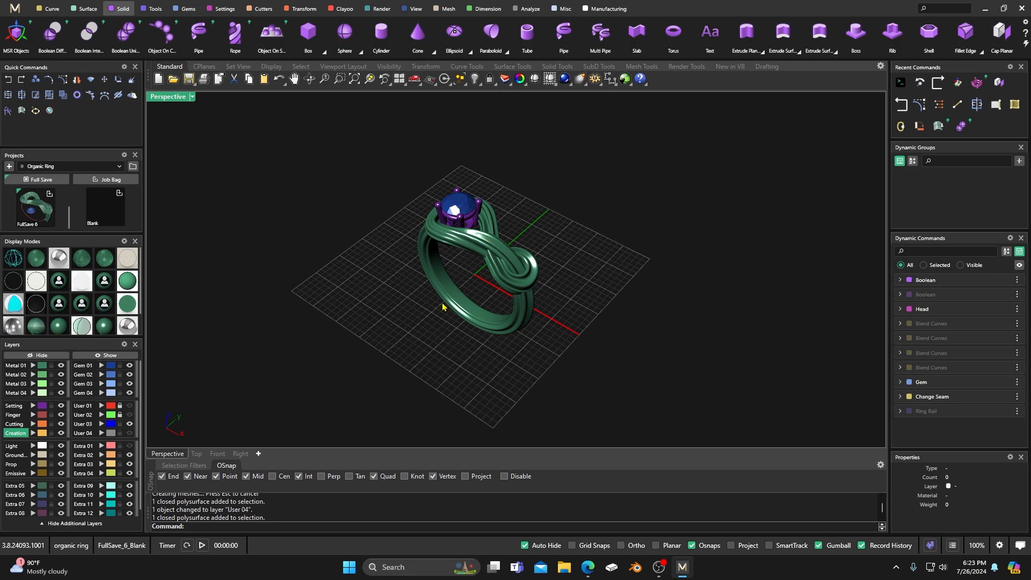
{"action": "scroll", "coordinate": [482, 266], "scroll_direction": "up", "scroll_amount": 2}
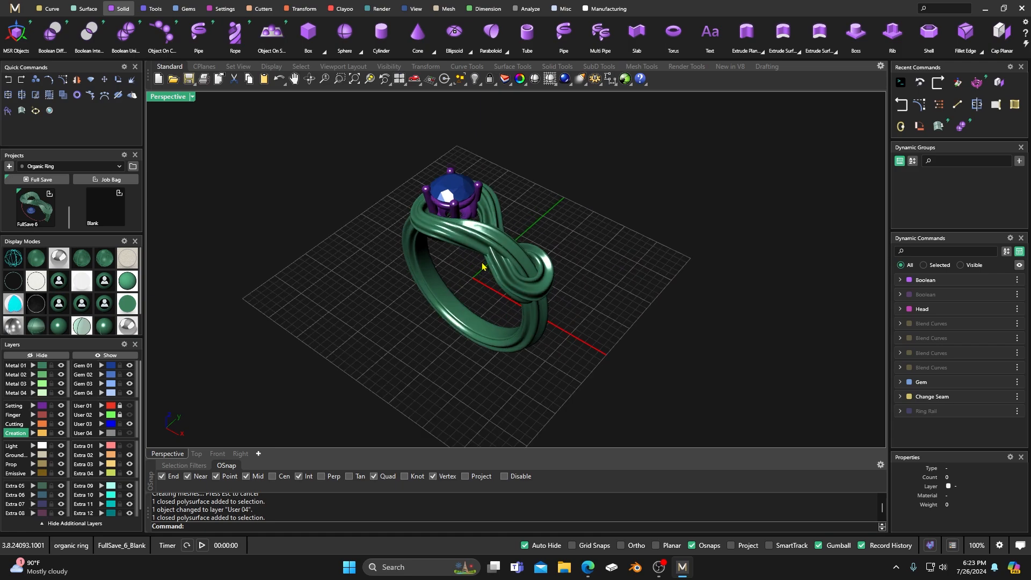
{"action": "right_click_drag", "start_coordinate": [471, 267], "coordinate": [487, 301]}
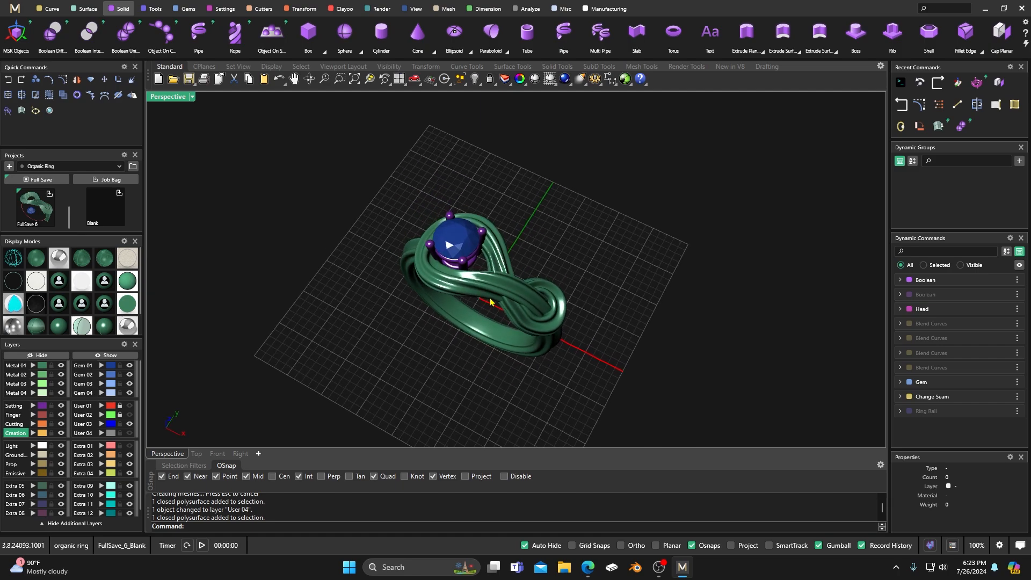
{"action": "scroll", "coordinate": [490, 302], "scroll_direction": "up", "scroll_amount": 2}
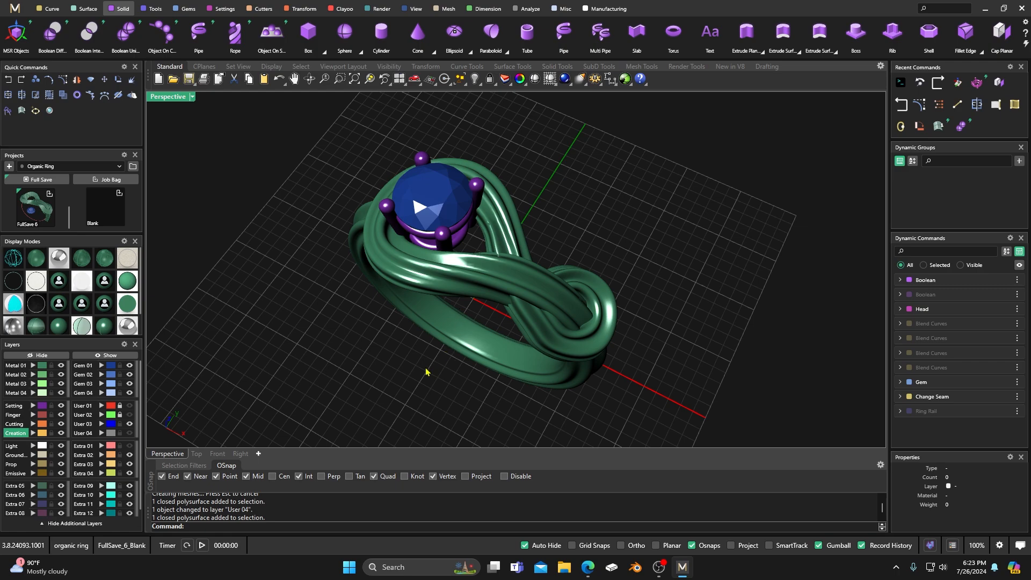
{"action": "scroll", "coordinate": [426, 371], "scroll_direction": "down", "scroll_amount": 3}
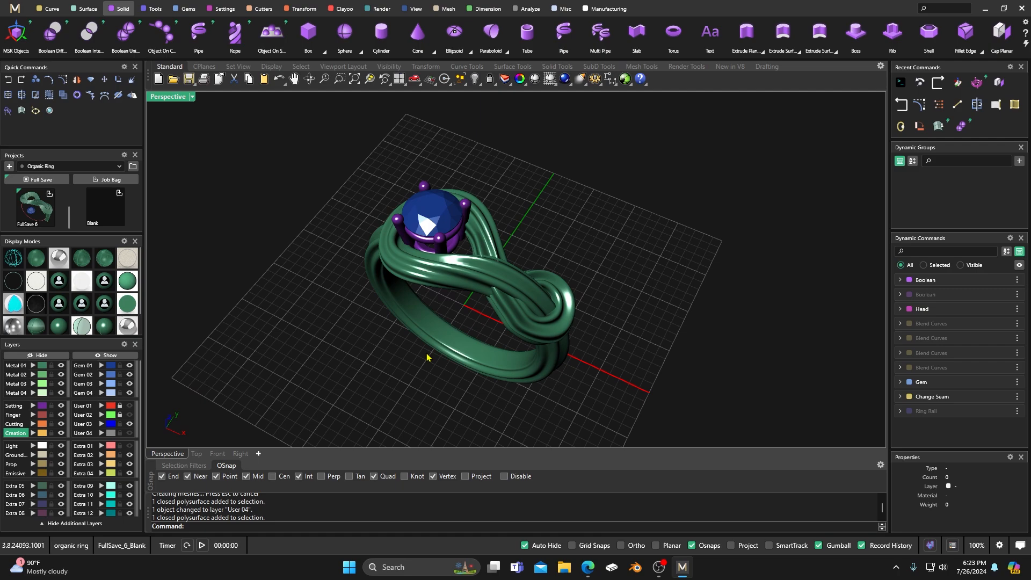